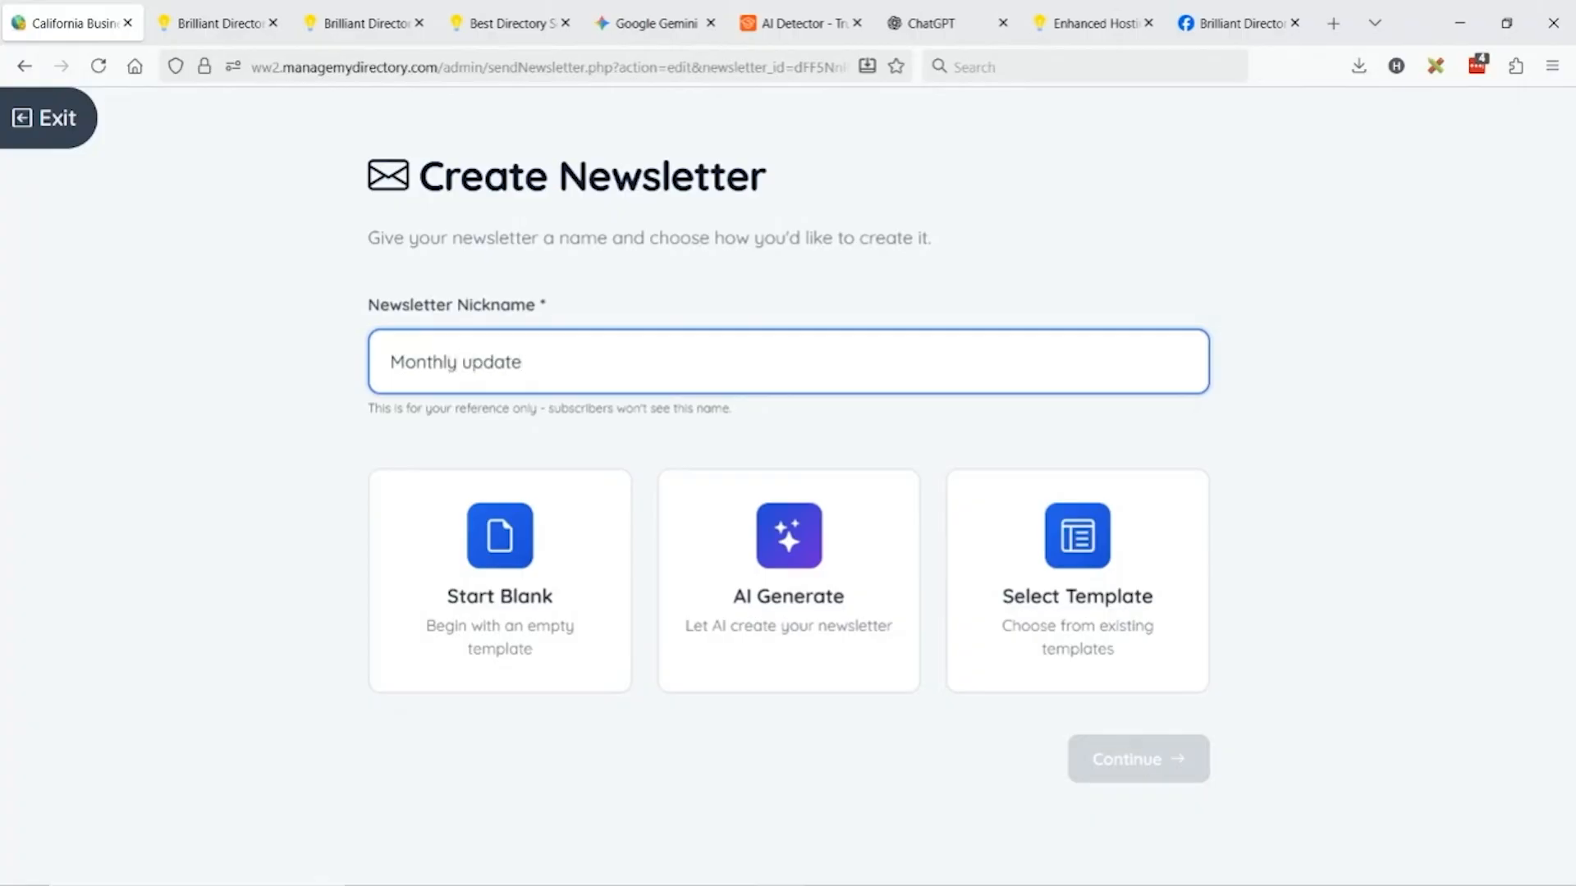
Choose AI Generate and fill the prompt with the Community Update suggested prompt.
{"action": "left_click", "coordinate": [788, 574]}
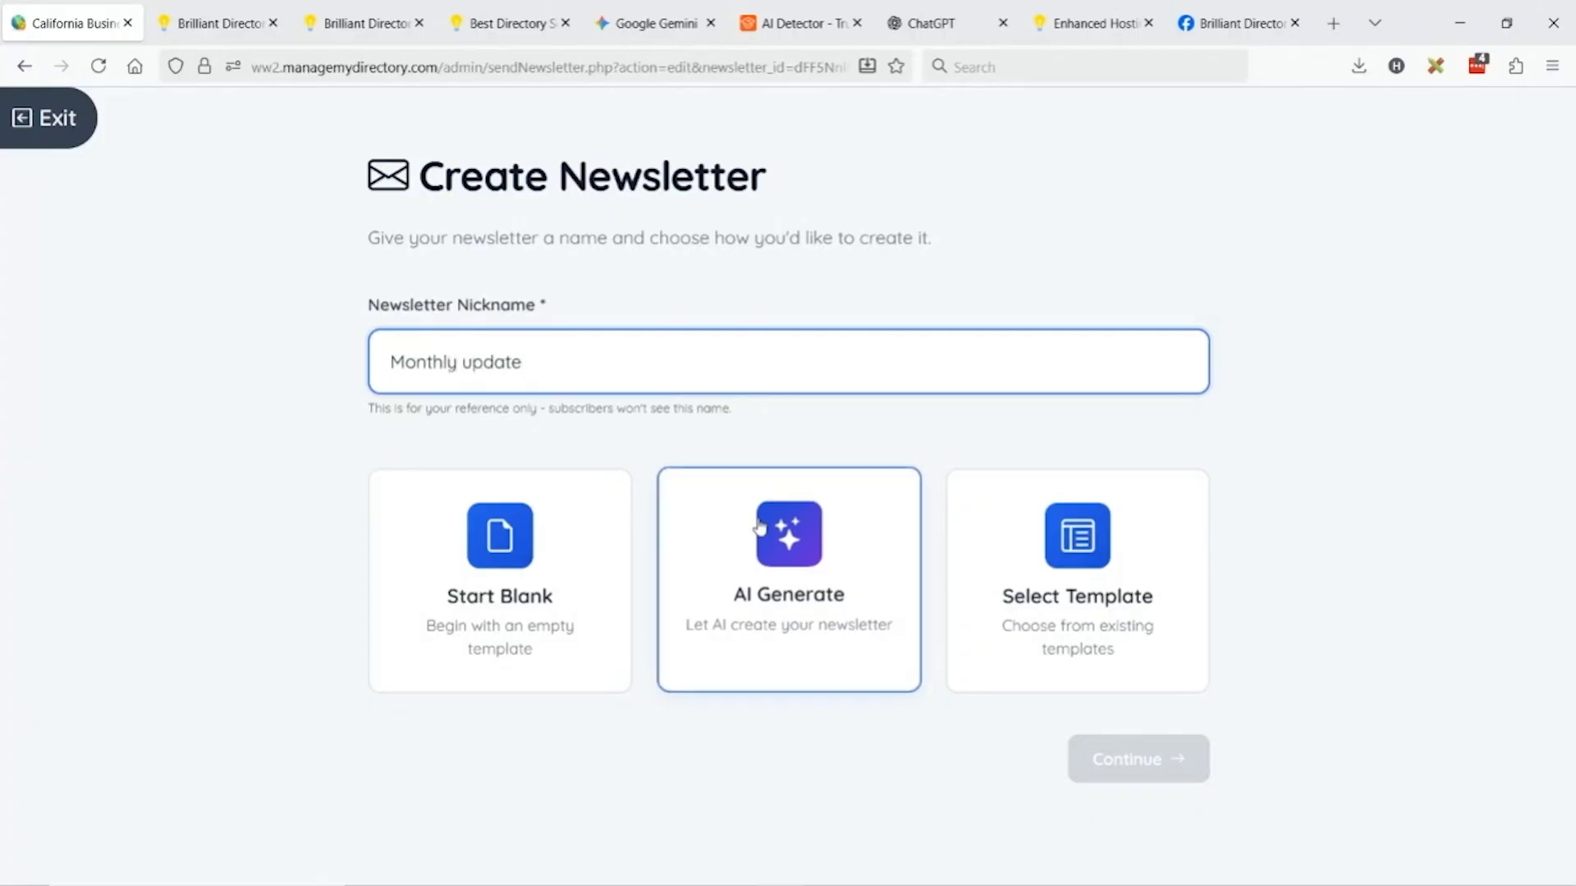
{"action": "left_click", "coordinate": [1138, 760]}
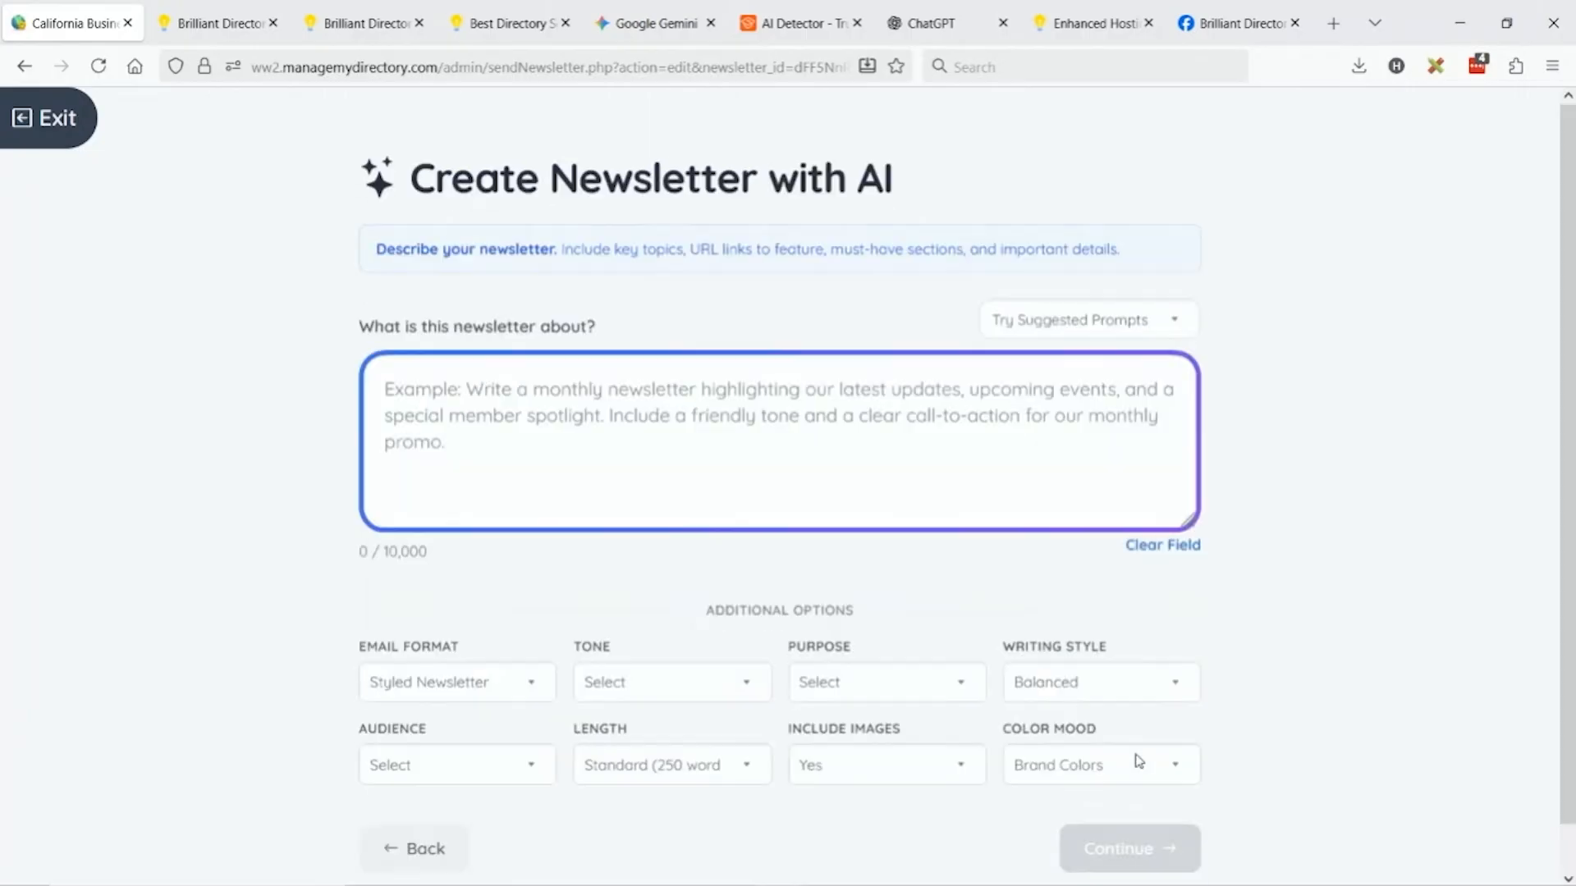
{"action": "left_click", "coordinate": [1121, 321]}
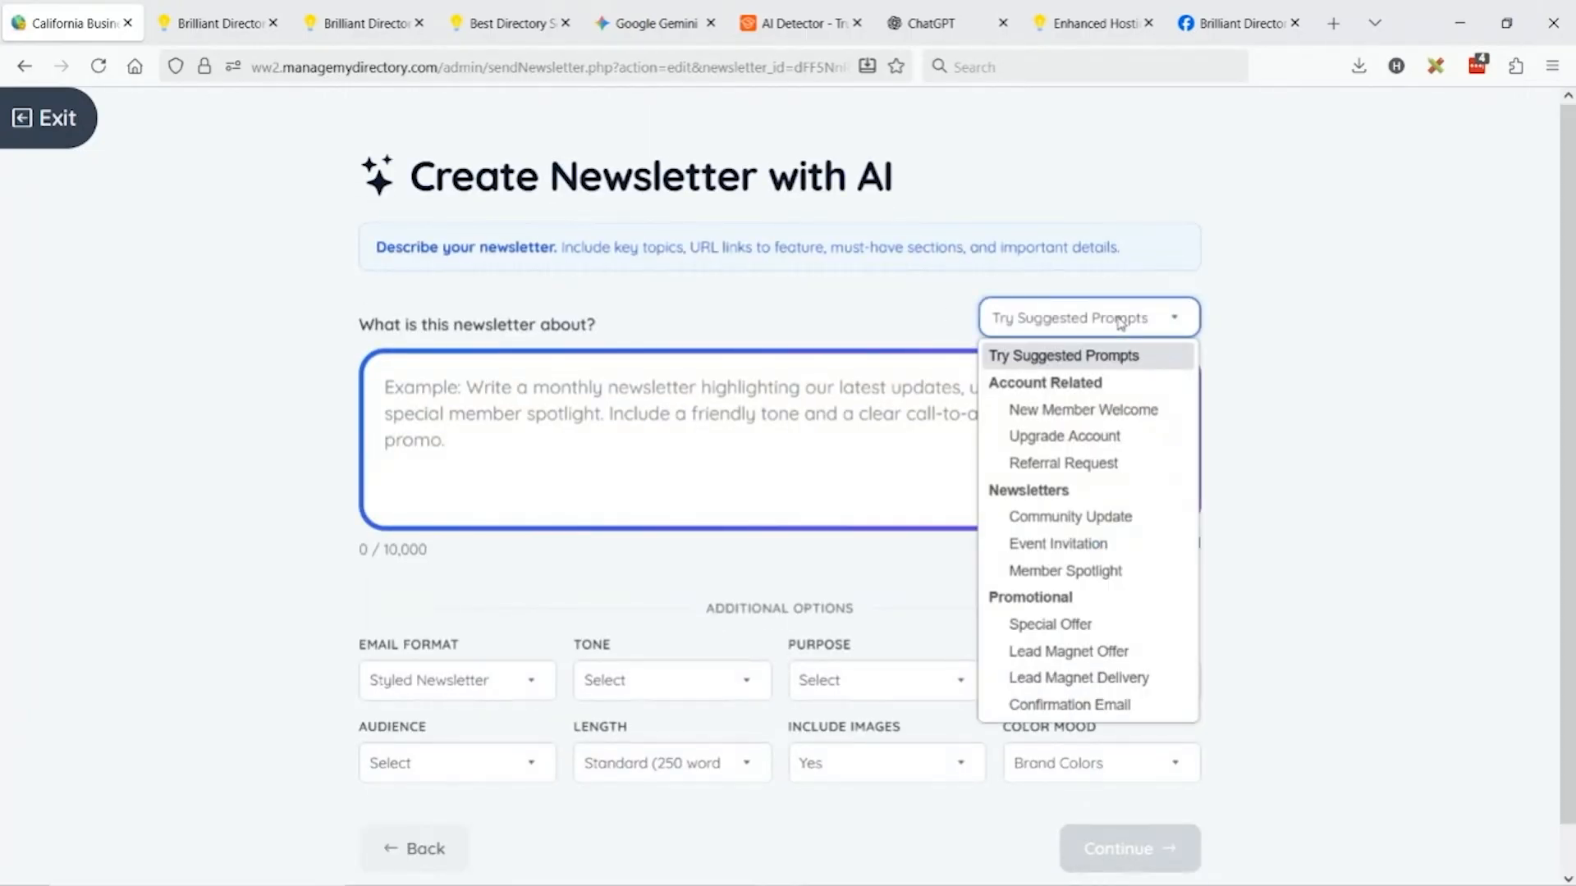
{"action": "left_click", "coordinate": [1139, 519]}
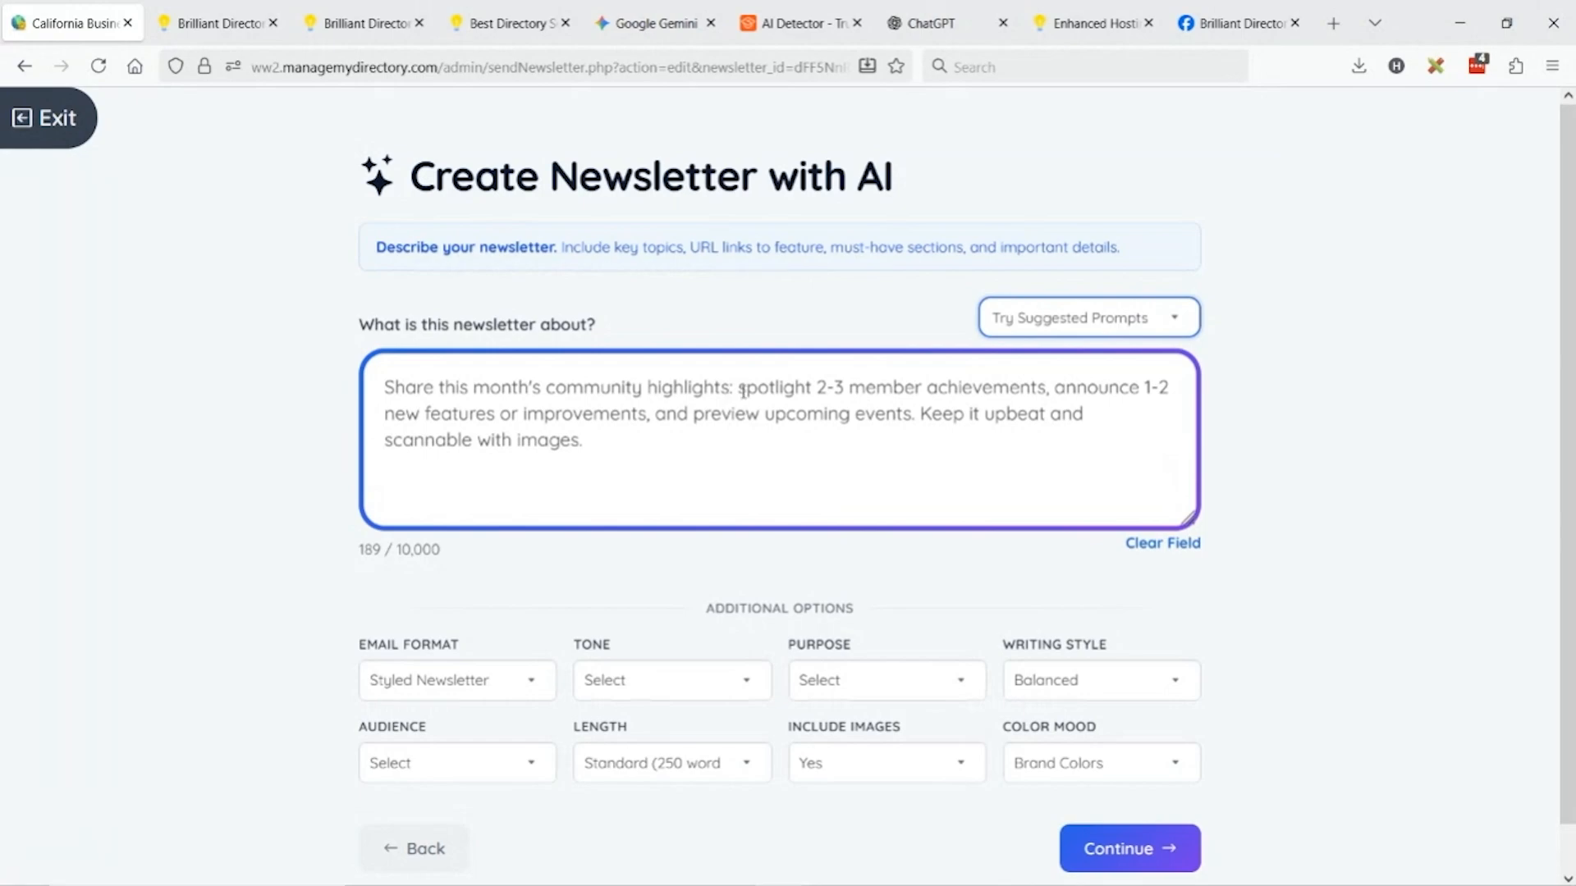
Edit the prompt to spotlight 1 member, cover industry news, and mention the event we're having.
{"action": "left_click_drag", "start_coordinate": [817, 387], "coordinate": [845, 386]}
{"action": "type", "text": "1"}
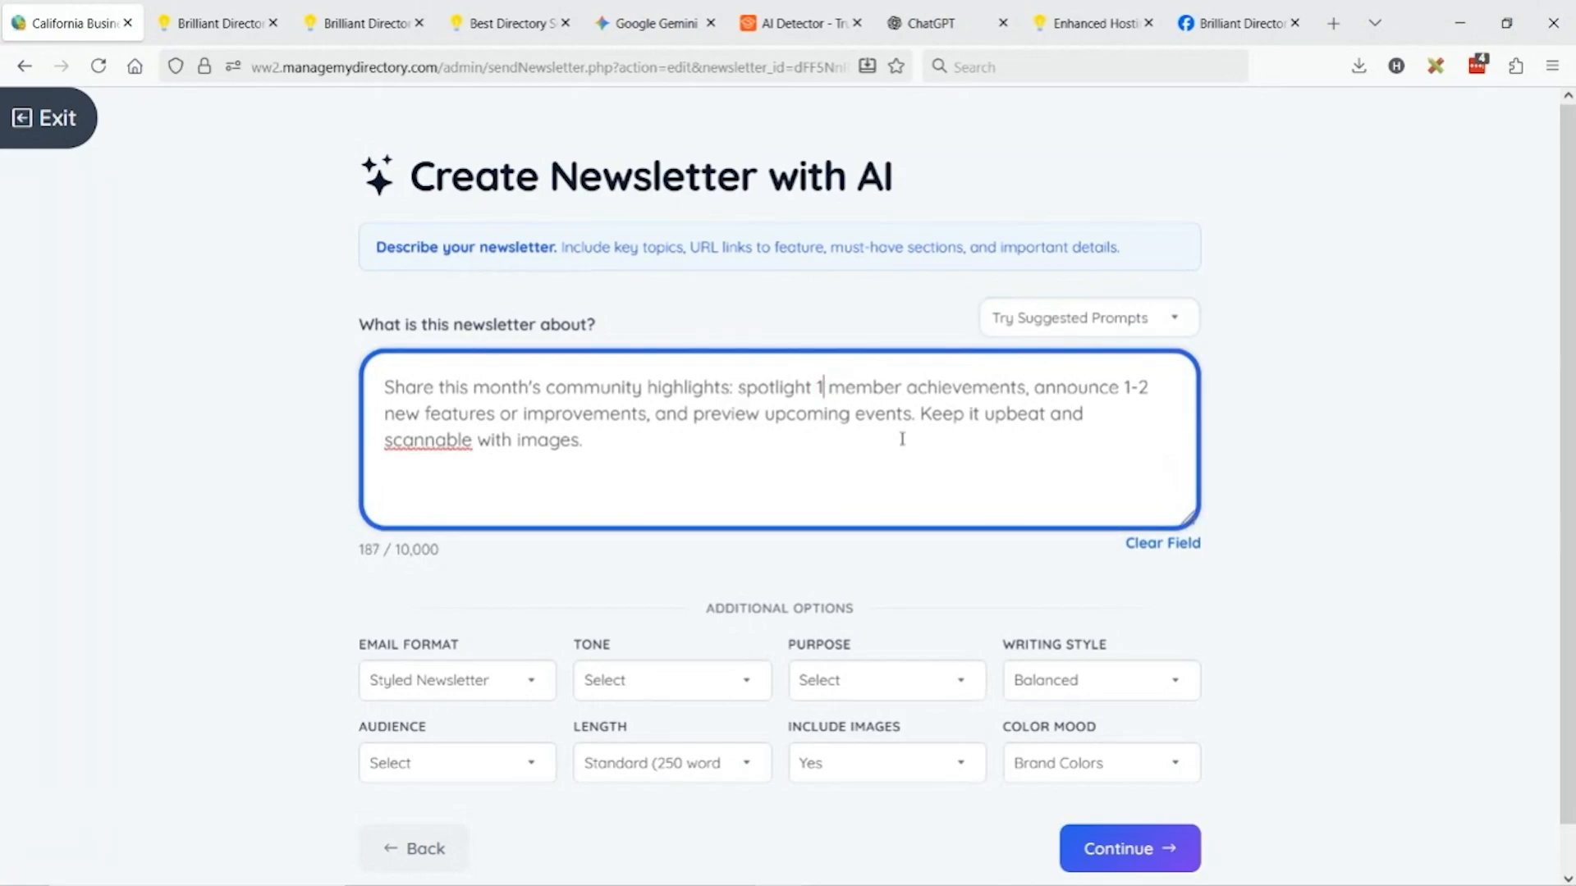
{"action": "double_click", "coordinate": [968, 395]}
{"action": "key", "text": "BackSpace"}
{"action": "key", "text": "BackSpace"}
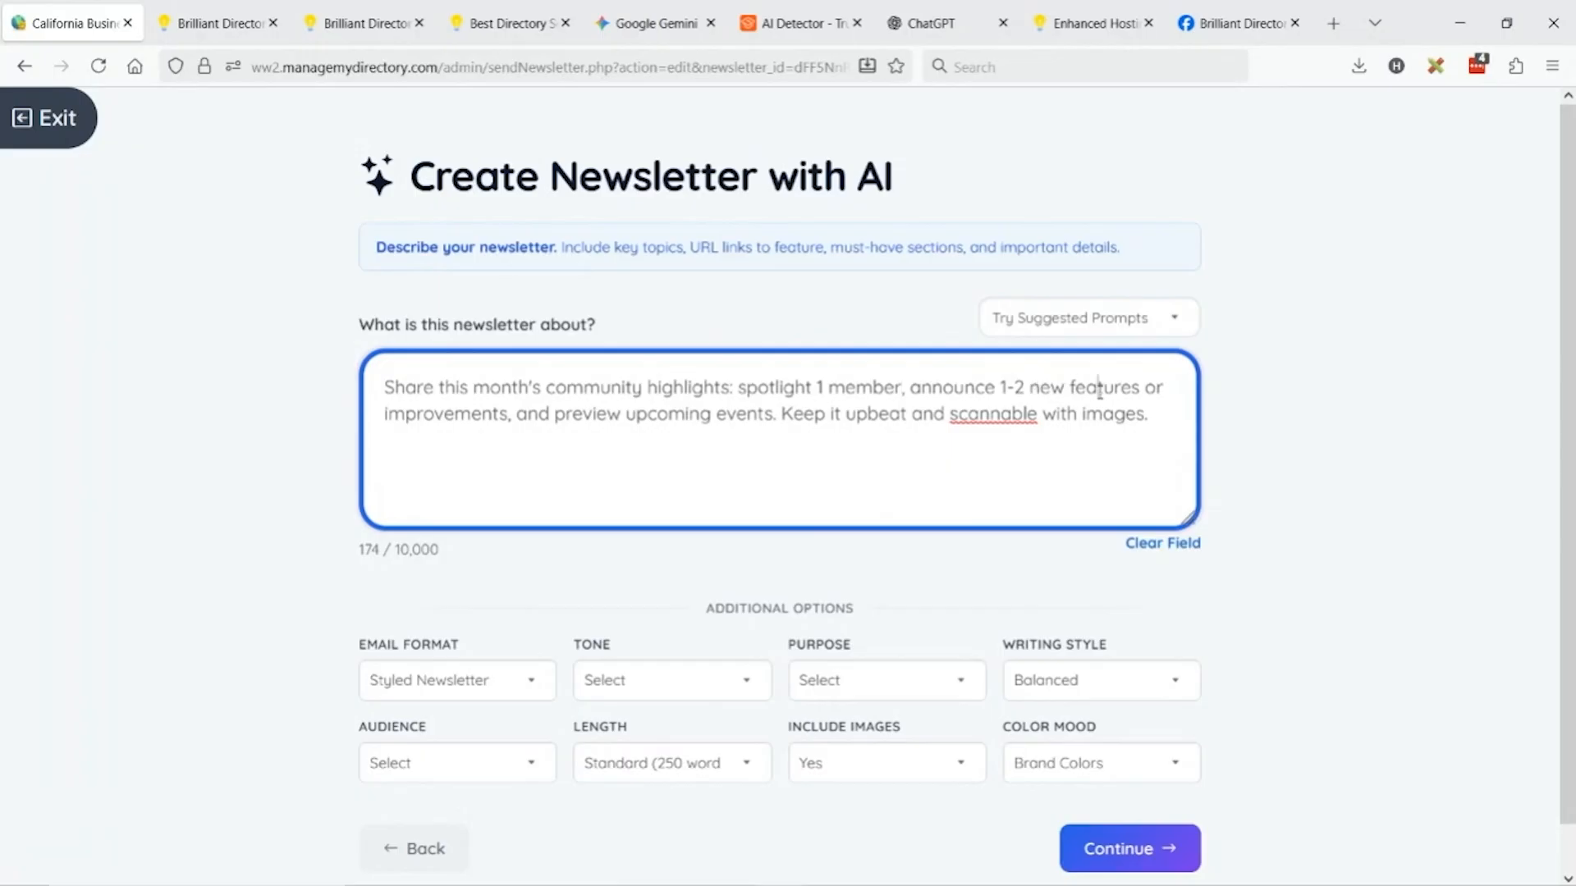
{"action": "double_click", "coordinate": [1100, 389]}
{"action": "type", "text": "industry news"}
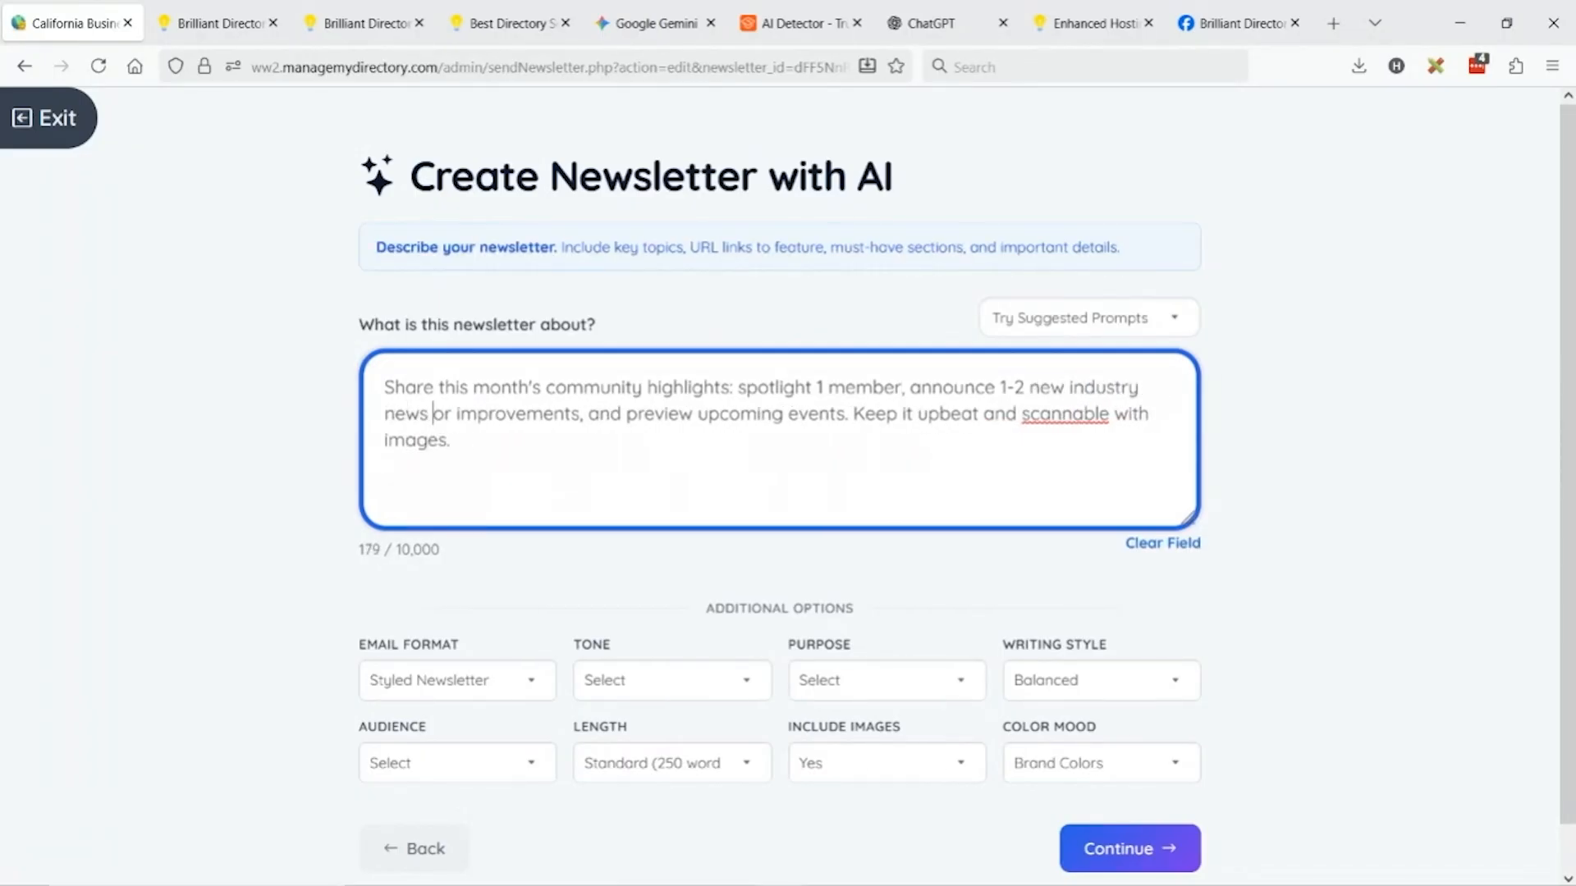
{"action": "left_click", "coordinate": [582, 418], "text": "shift"}
{"action": "key", "text": "BackSpace"}
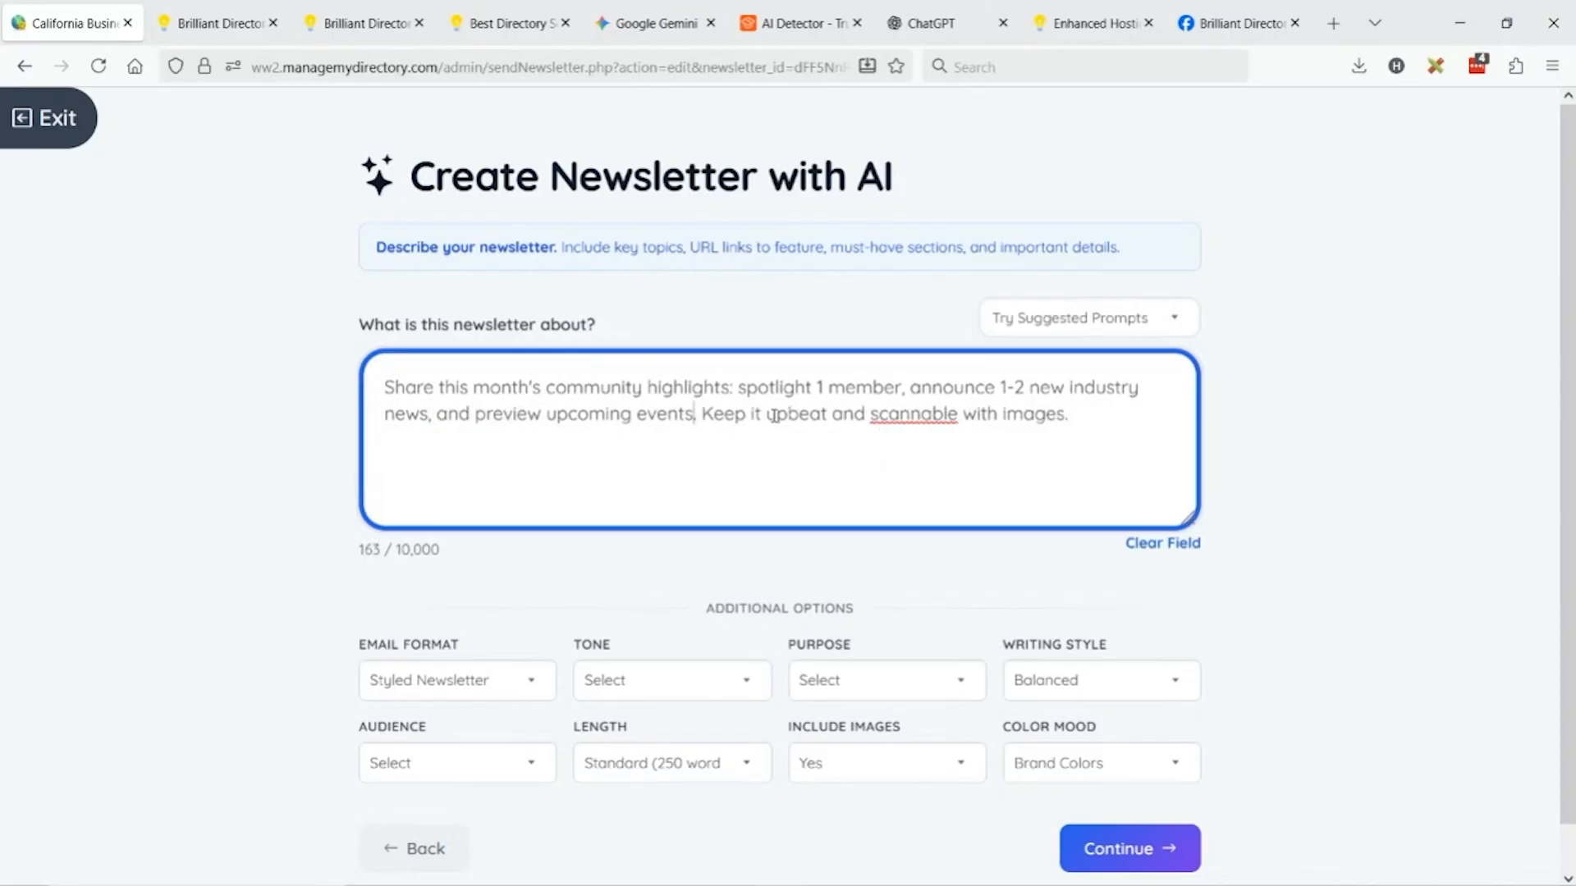
{"action": "key", "text": "BackSpace"}
{"action": "type", "text": "we're having"}
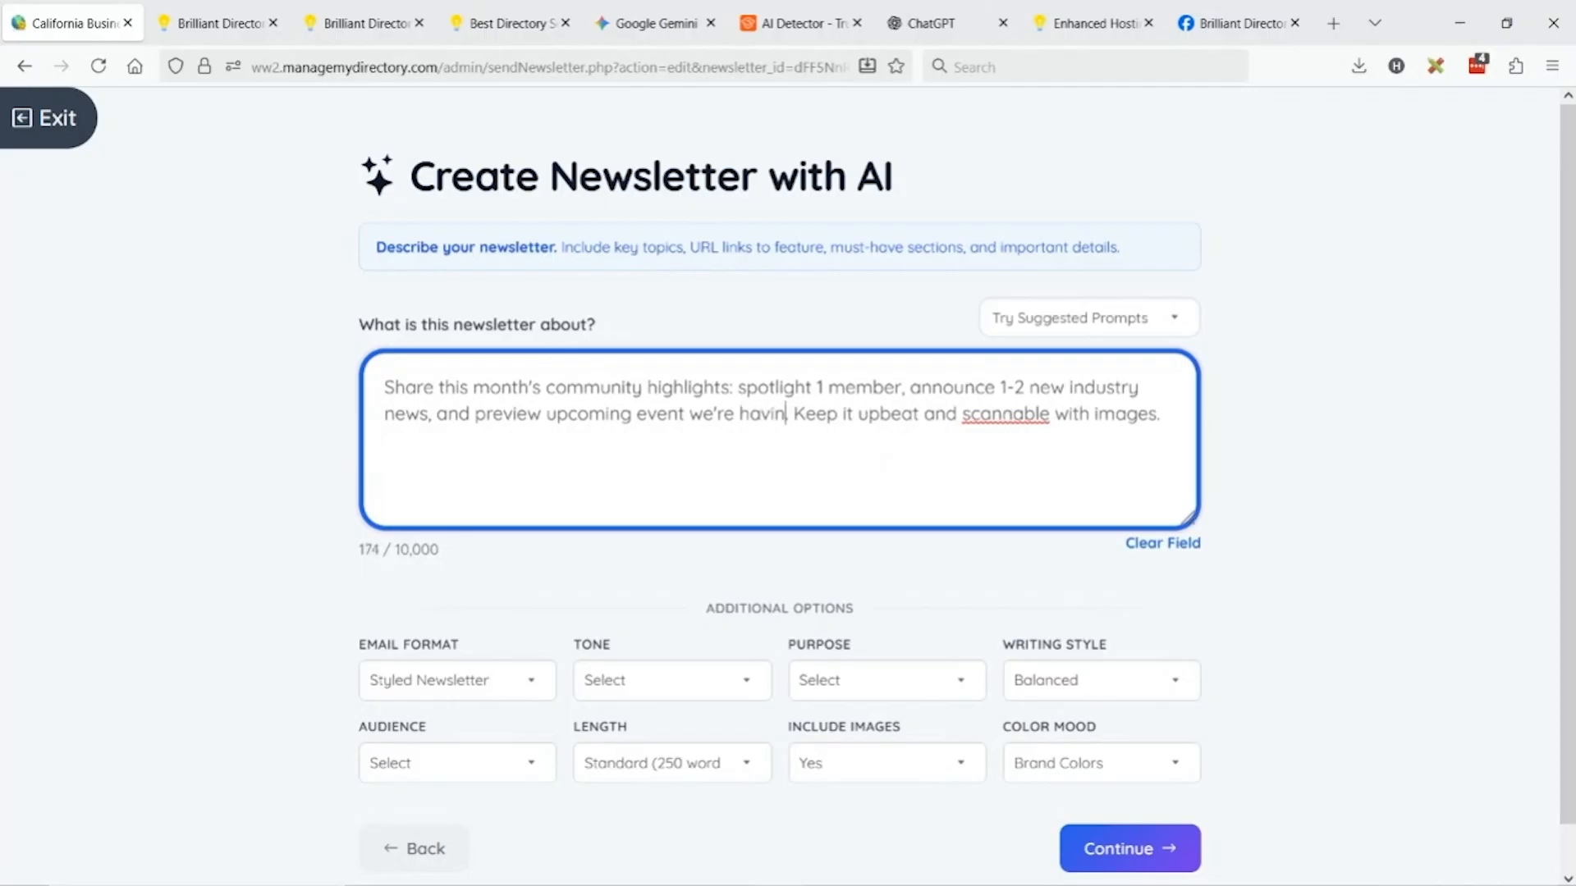
Add a line: 'Member to promote and spotlight (they paid for this so make it good)'.
{"action": "left_click", "coordinate": [1176, 414]}
{"action": "key", "text": "Return"}
{"action": "key", "text": "Return"}
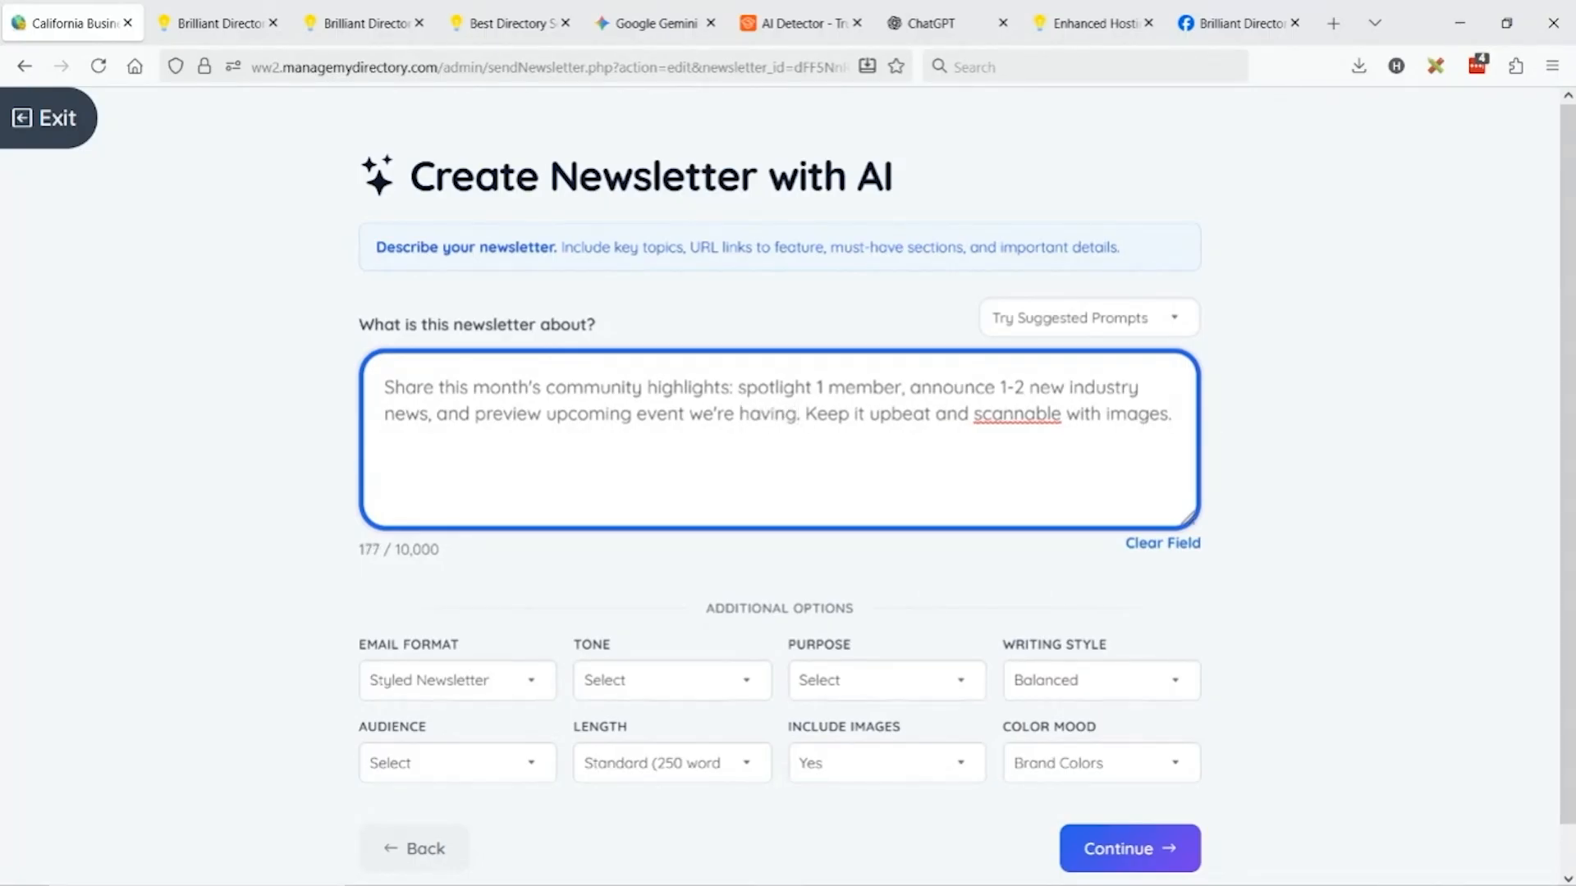
{"action": "type", "text": "Member to p"}
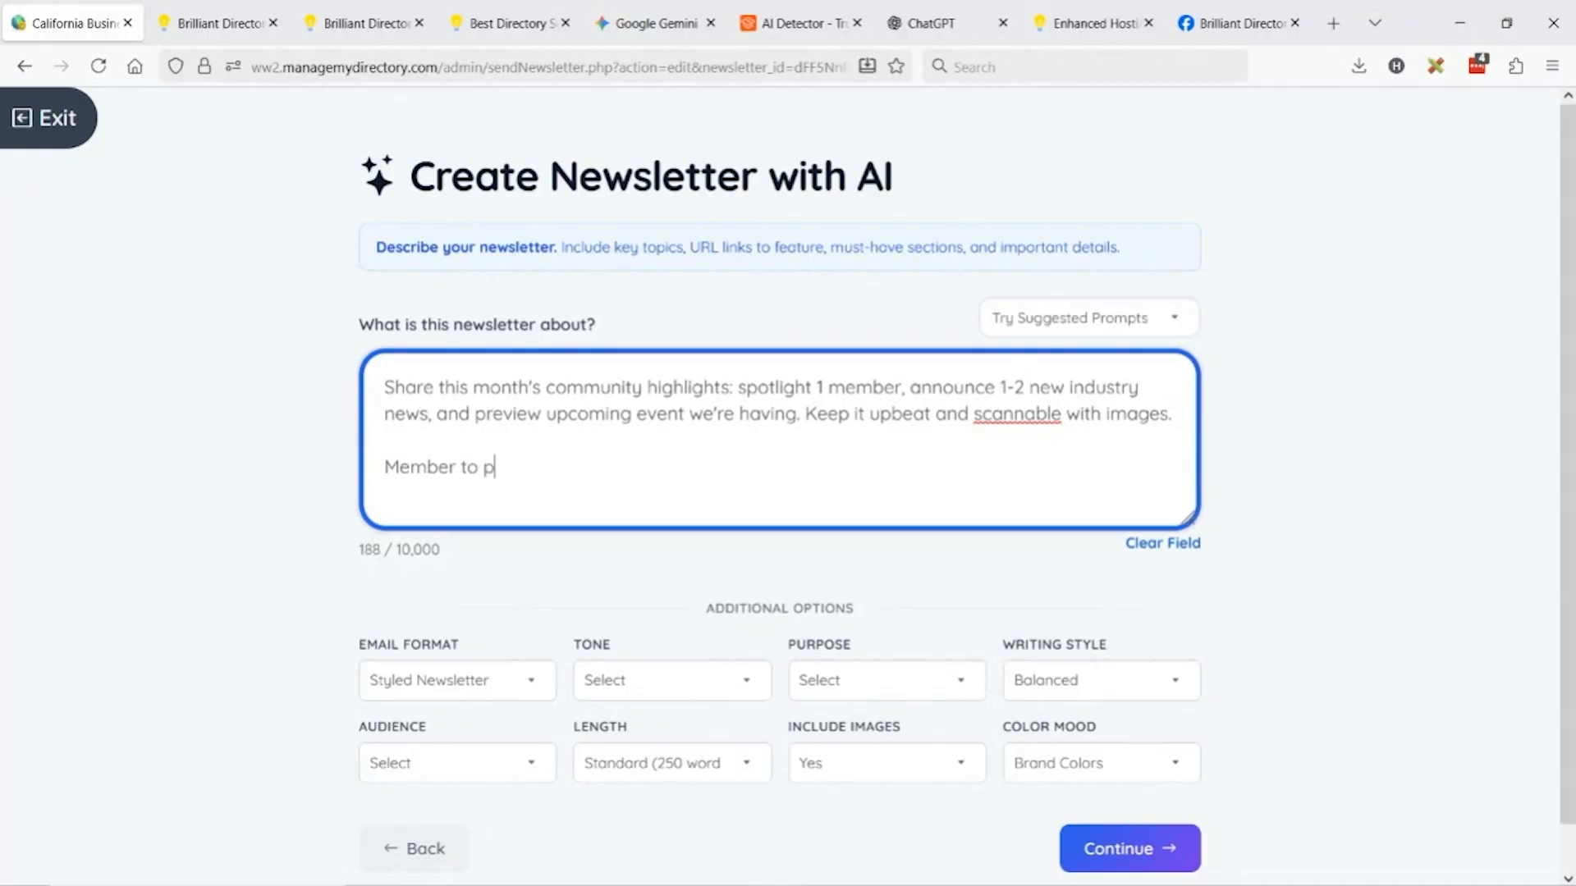
{"action": "type", "text": "romote and sp"}
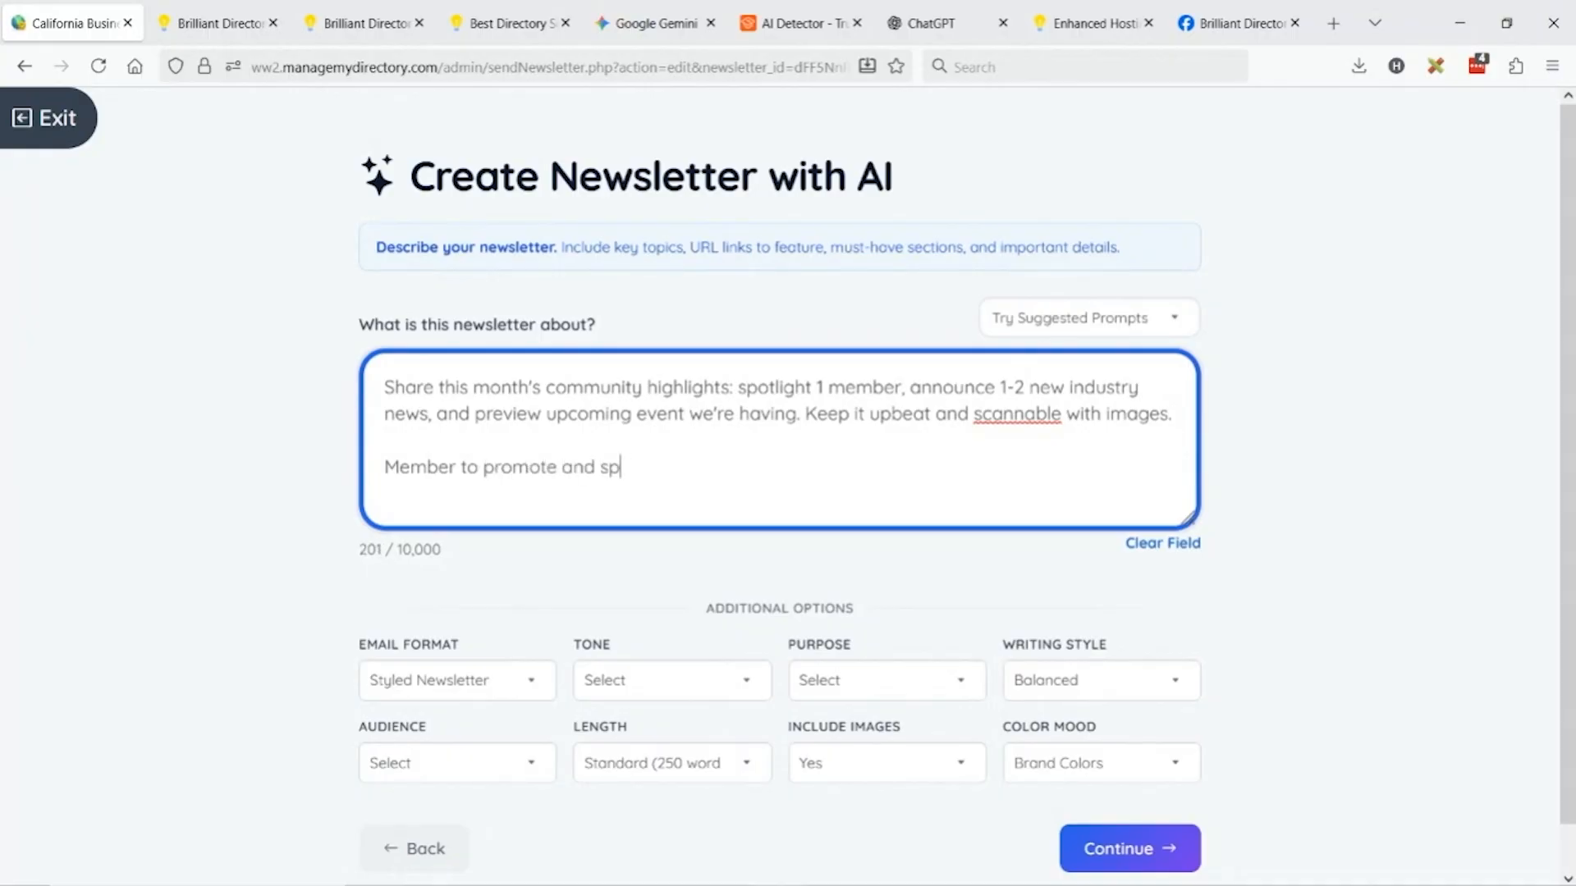
{"action": "type", "text": "otlight (they paid for thi"}
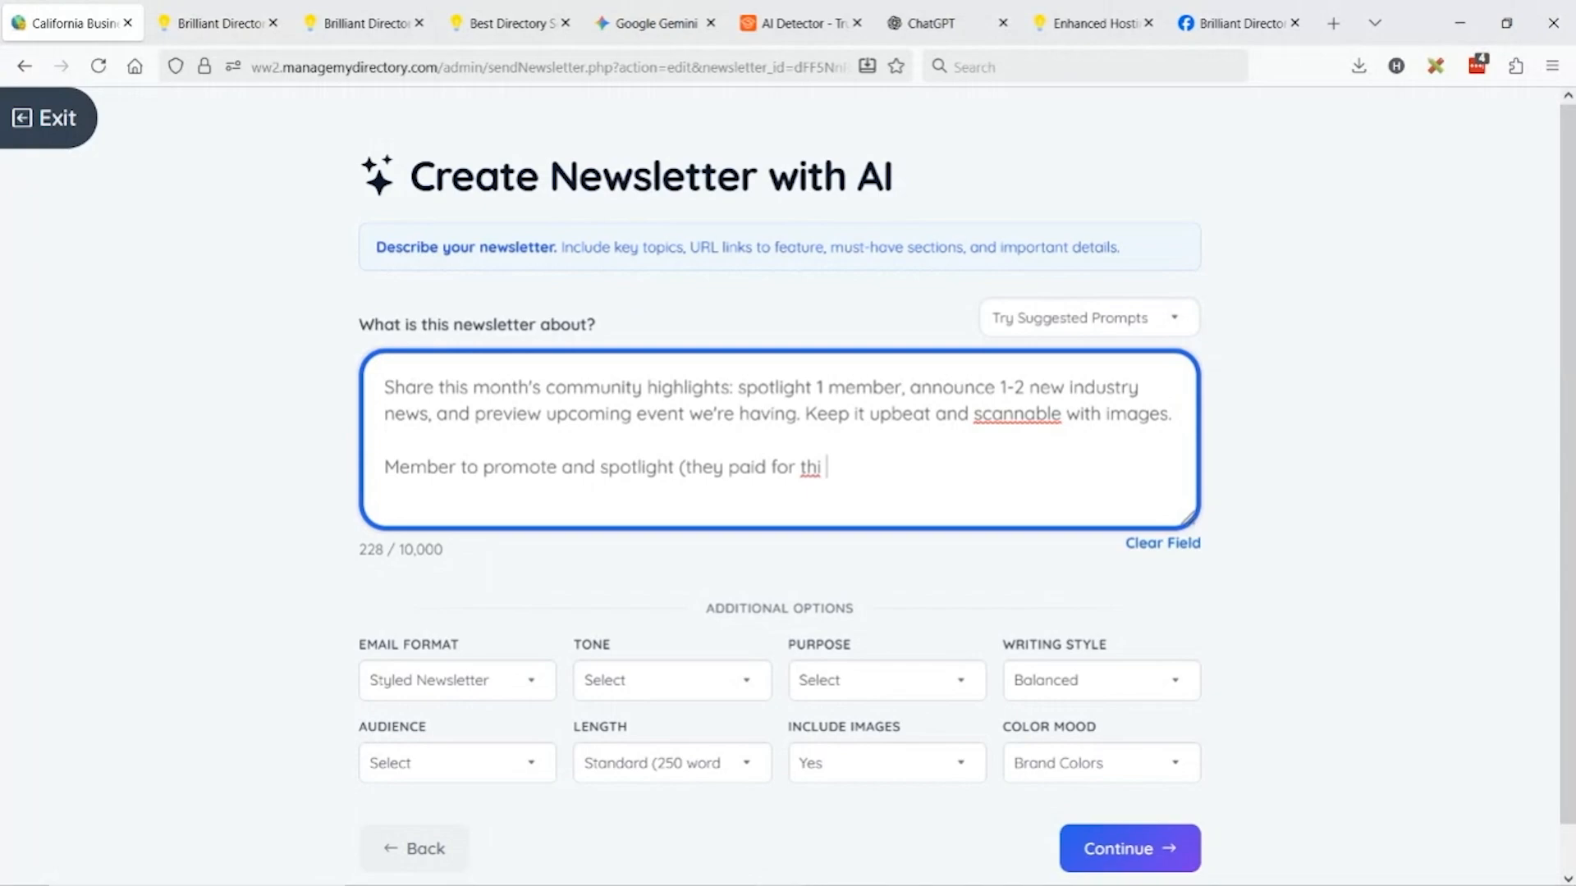
{"action": "key", "text": "BackSpace"}
{"action": "type", "text": "s so make it good)"}
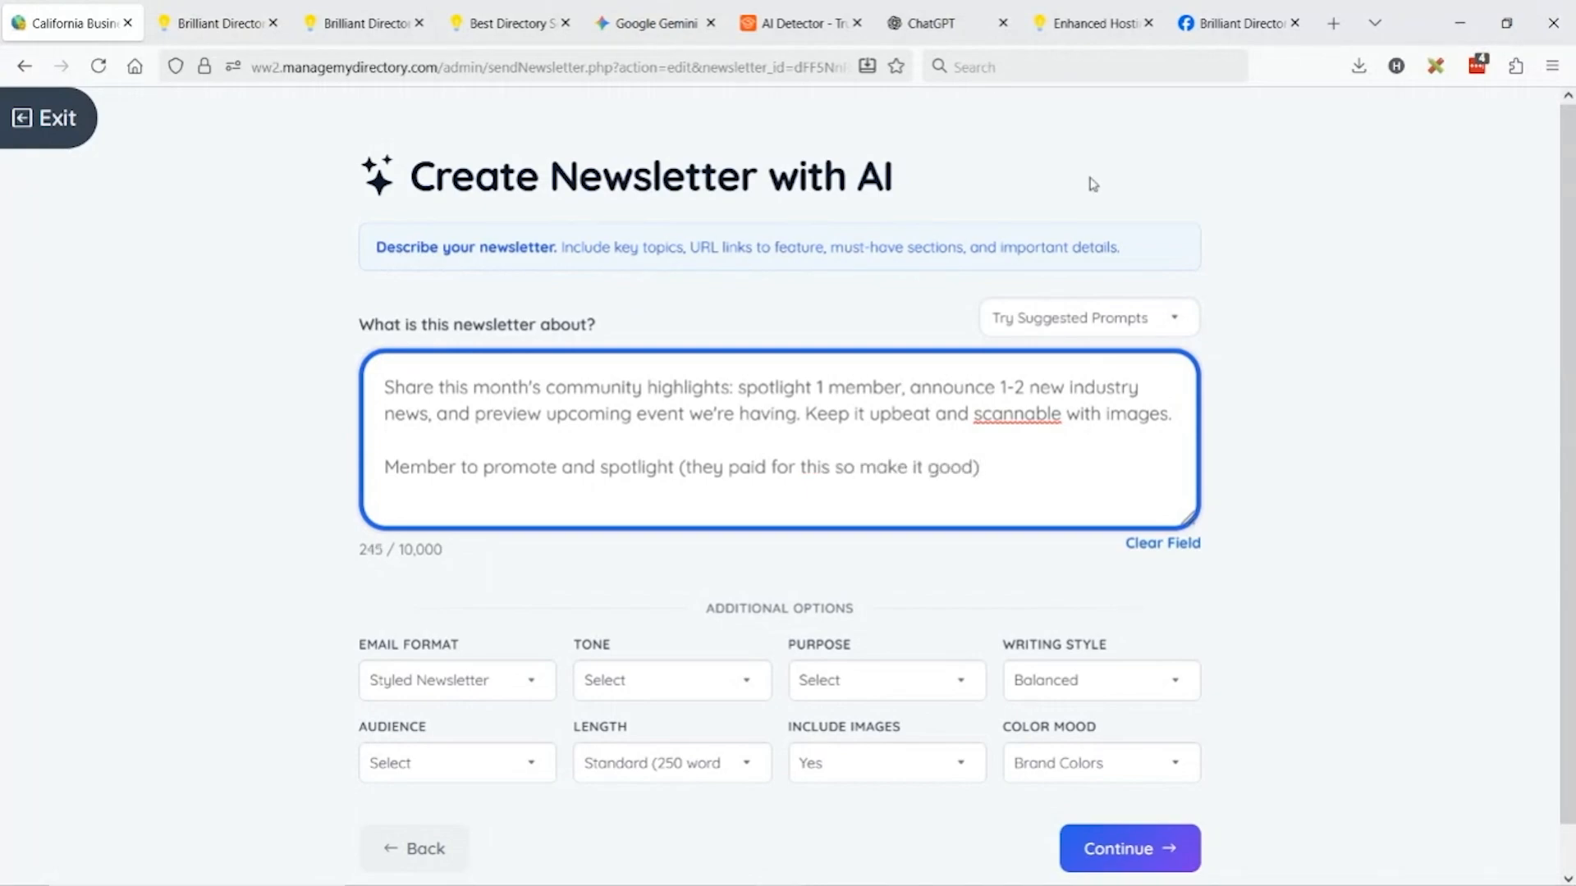
Open demobootstrap.com in a new browser tab.
{"action": "left_click", "coordinate": [1333, 23]}
{"action": "type", "text": "demobootstrap.com"}
{"action": "key", "text": "Return"}
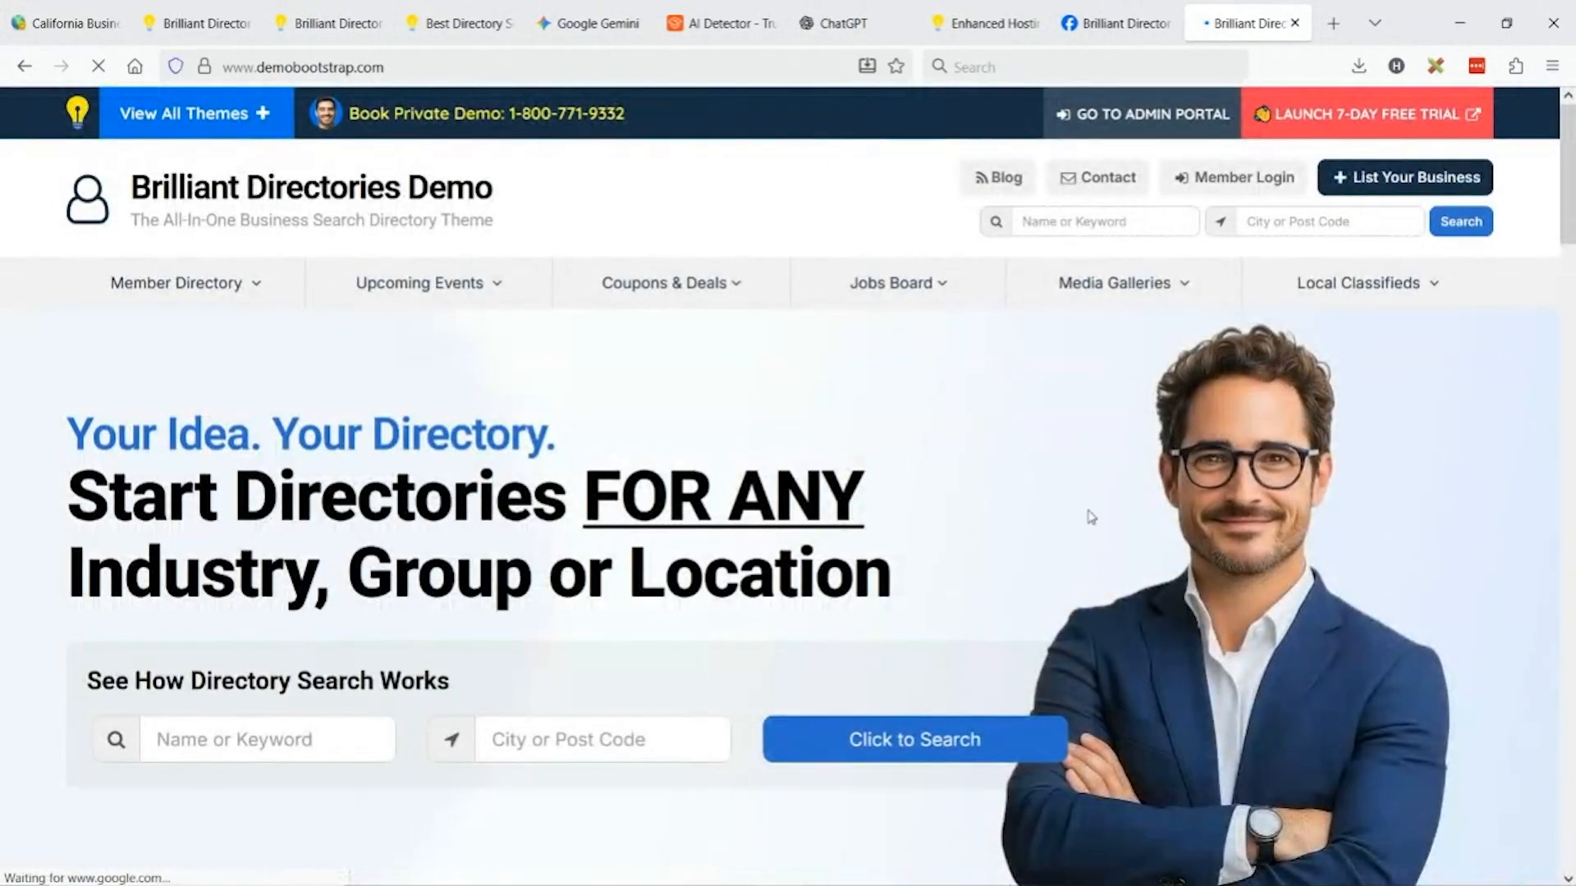
Copy the sample member's name and headline details from the demo listing into the prompt.
{"action": "scroll", "coordinate": [580, 458], "scroll_direction": "down", "scroll_amount": 10}
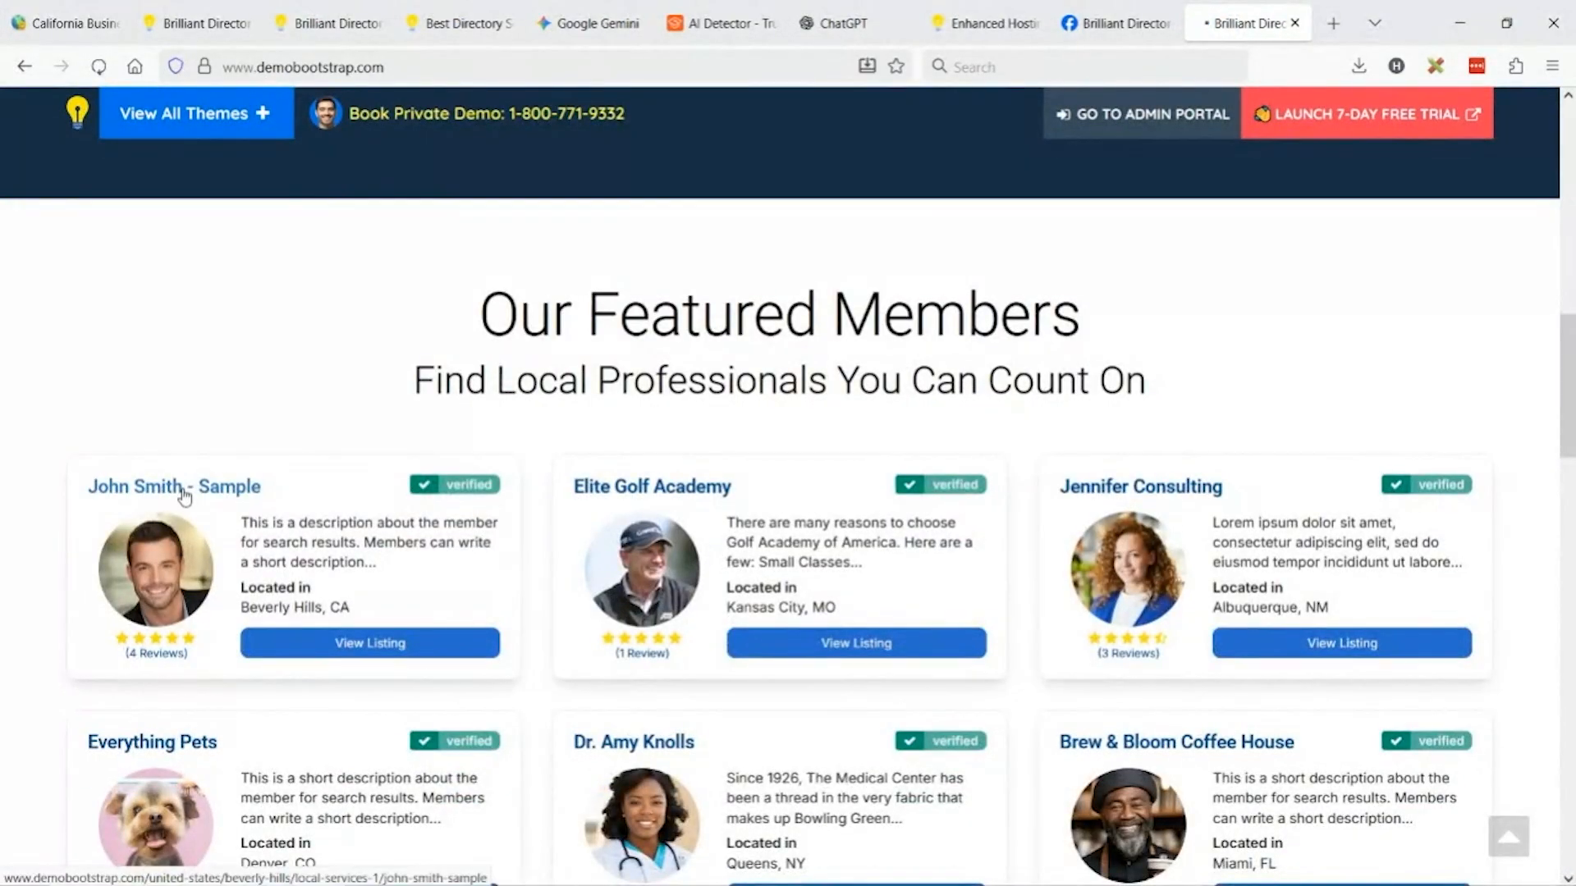
{"action": "left_click", "coordinate": [185, 491]}
{"action": "left_click_drag", "start_coordinate": [339, 366], "coordinate": [715, 494]}
{"action": "key", "text": "ctrl+c"}
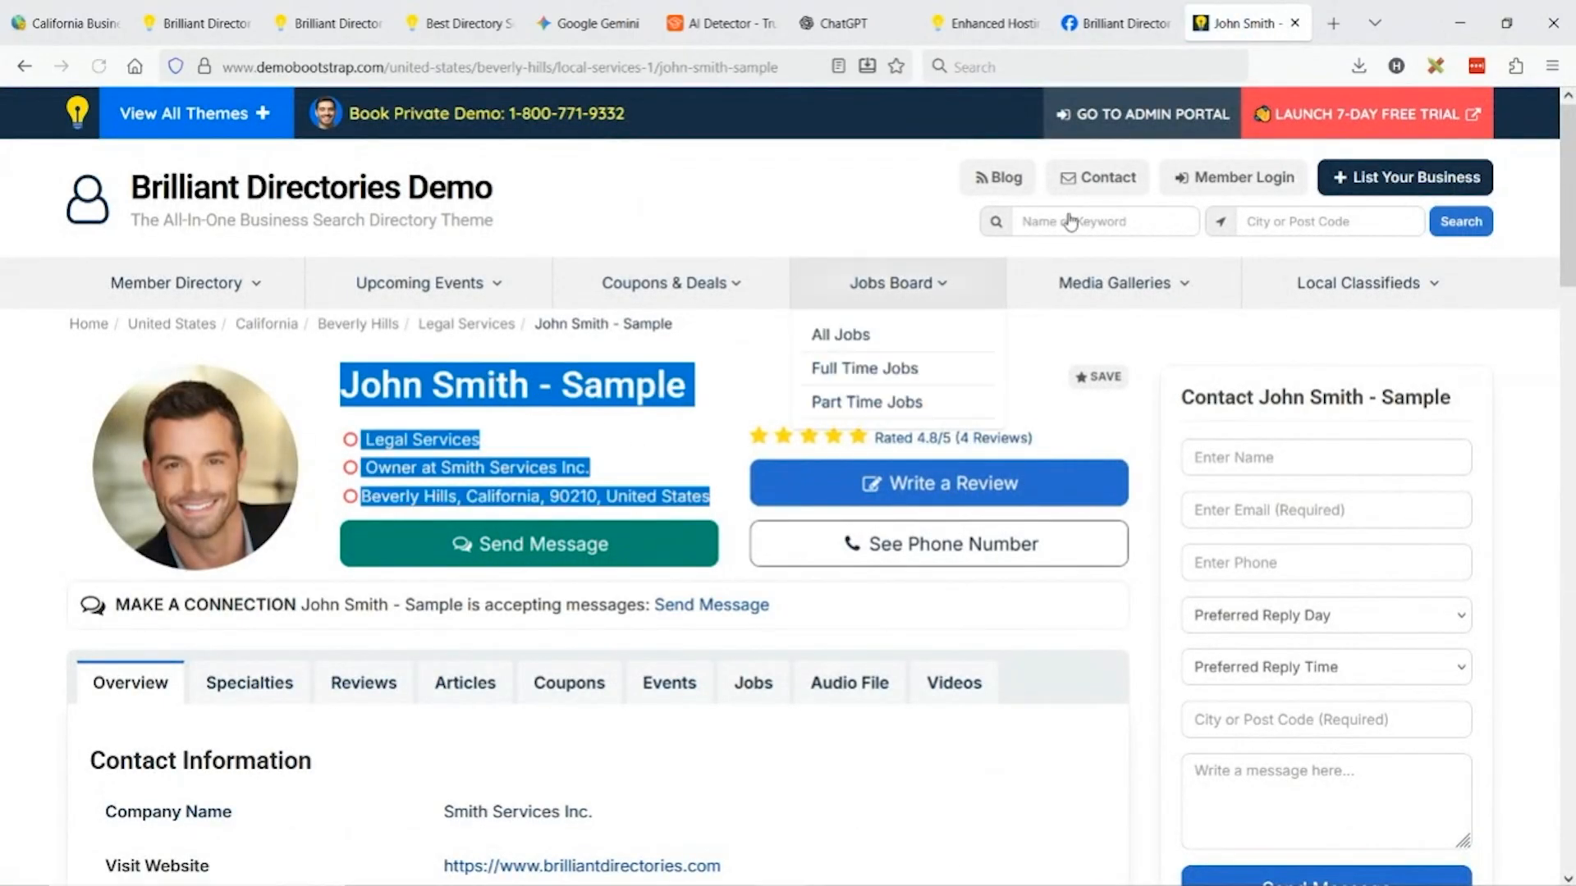
{"action": "left_click", "coordinate": [66, 23]}
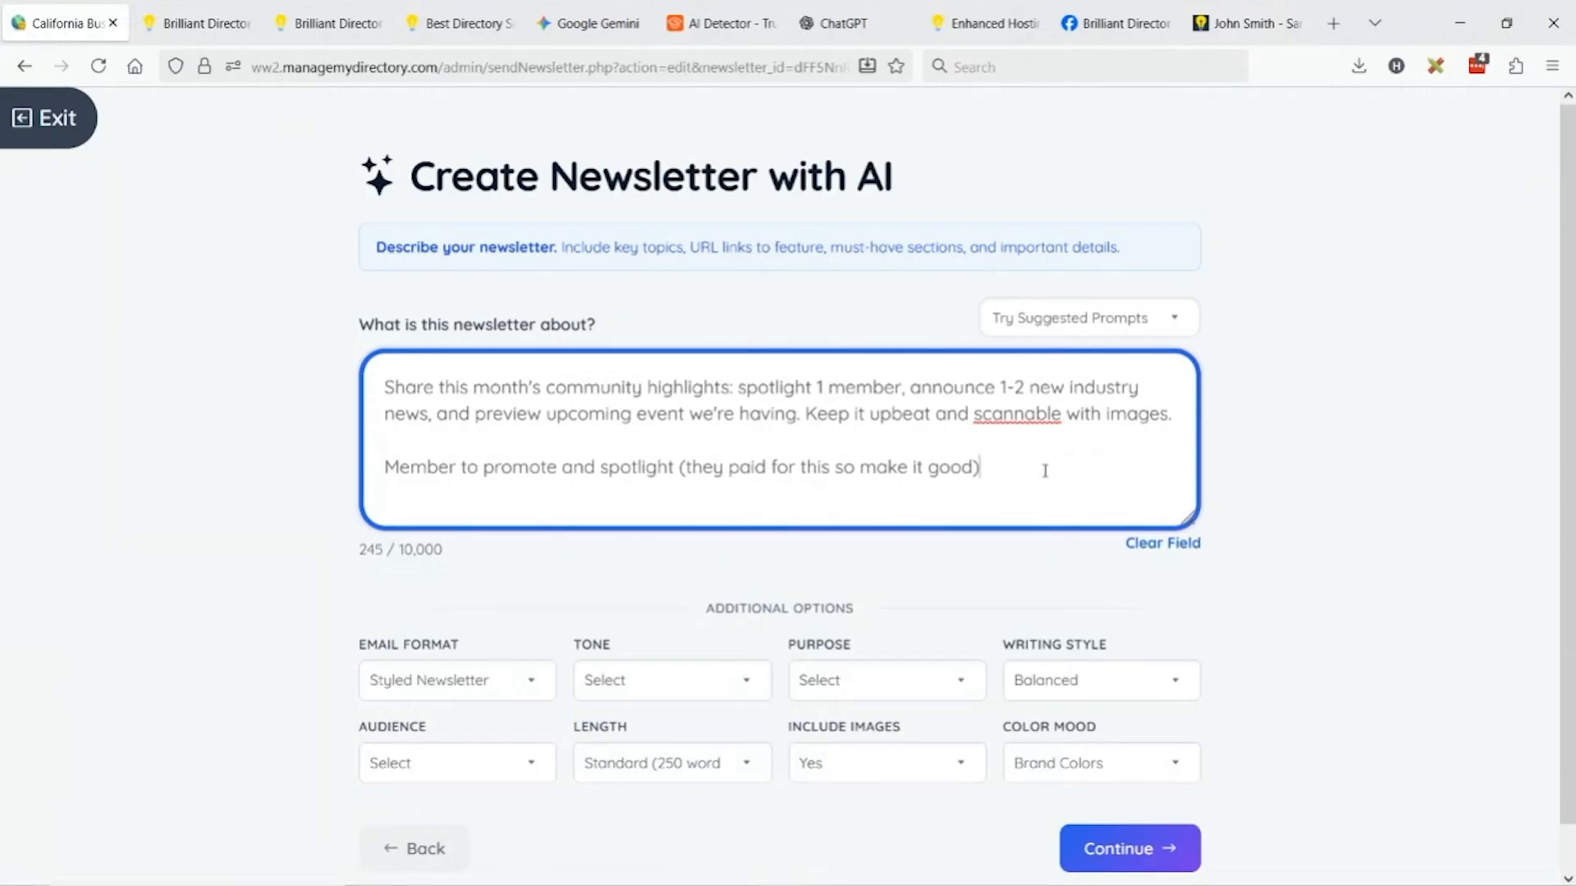
{"action": "key", "text": "ctrl+v"}
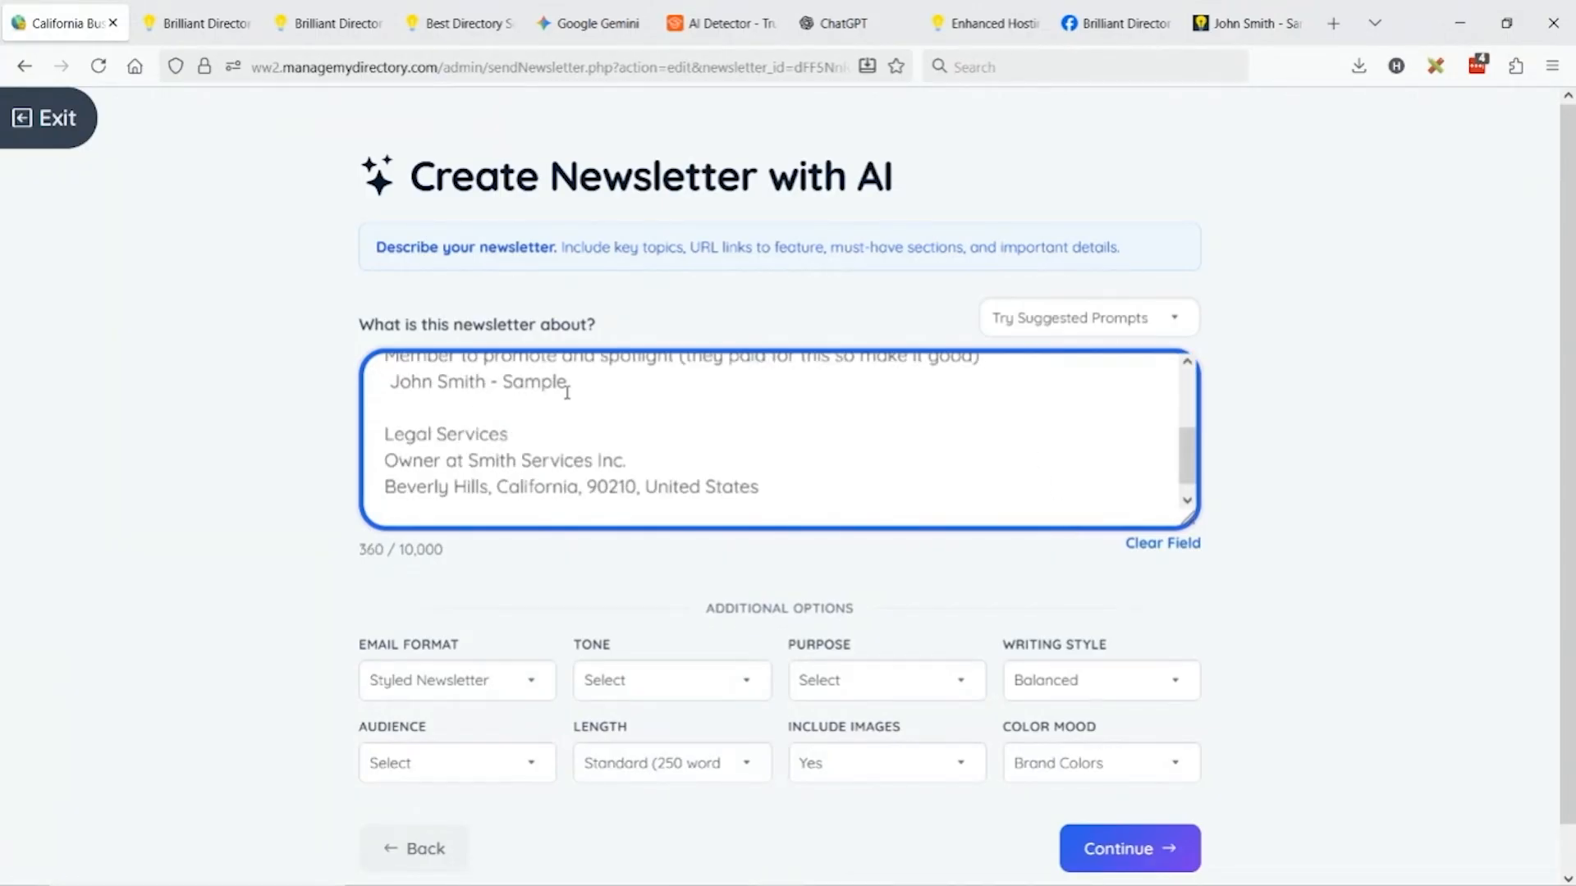
{"action": "key", "text": "BackSpace"}
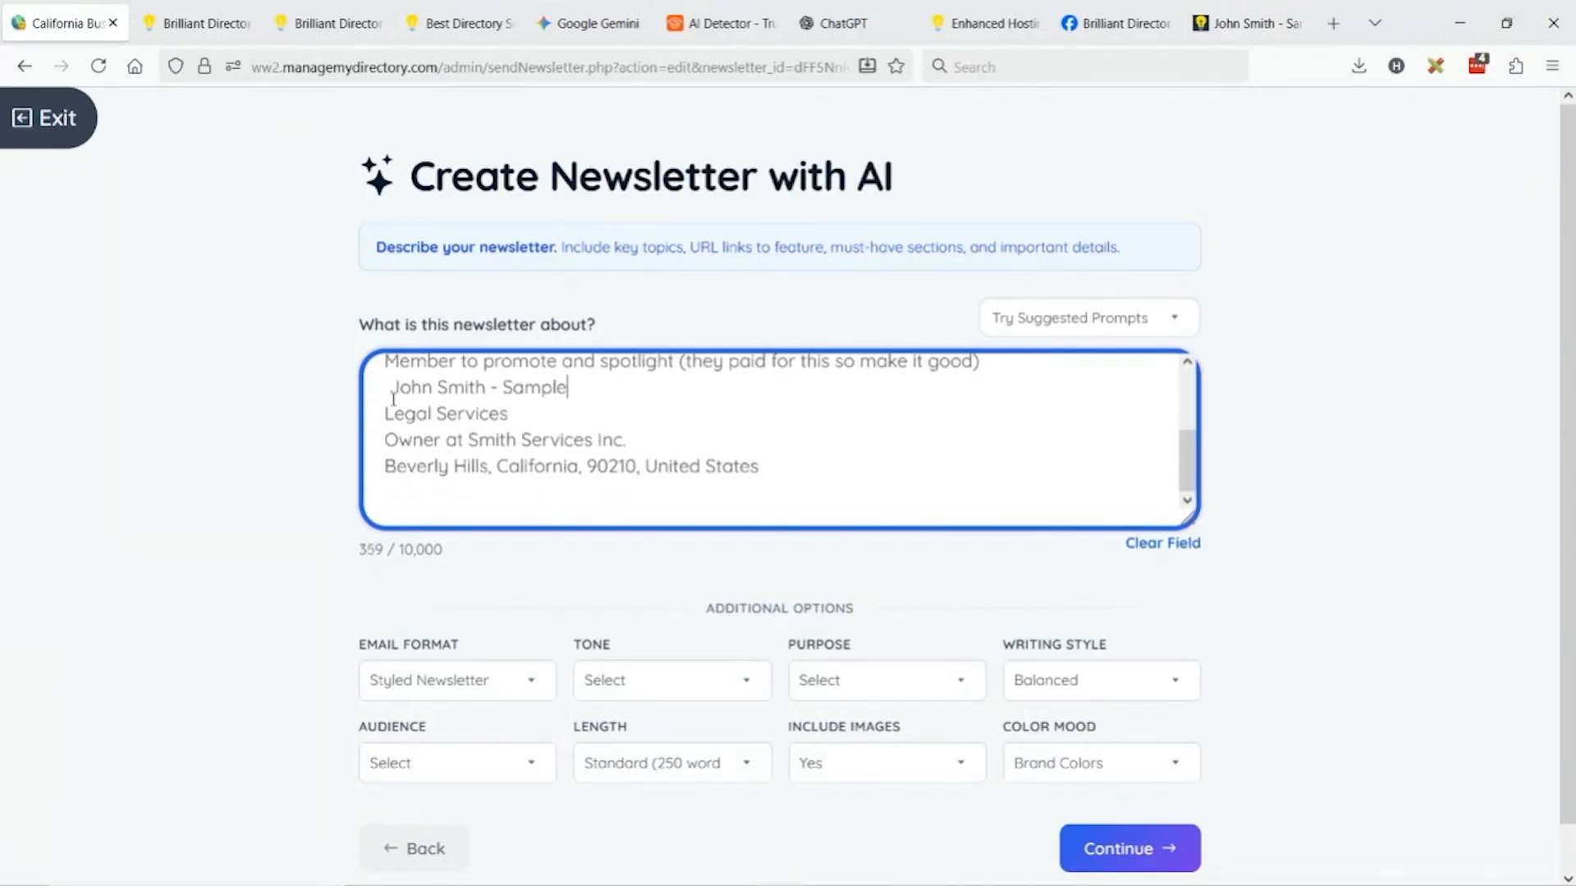
{"action": "left_click", "coordinate": [387, 387]}
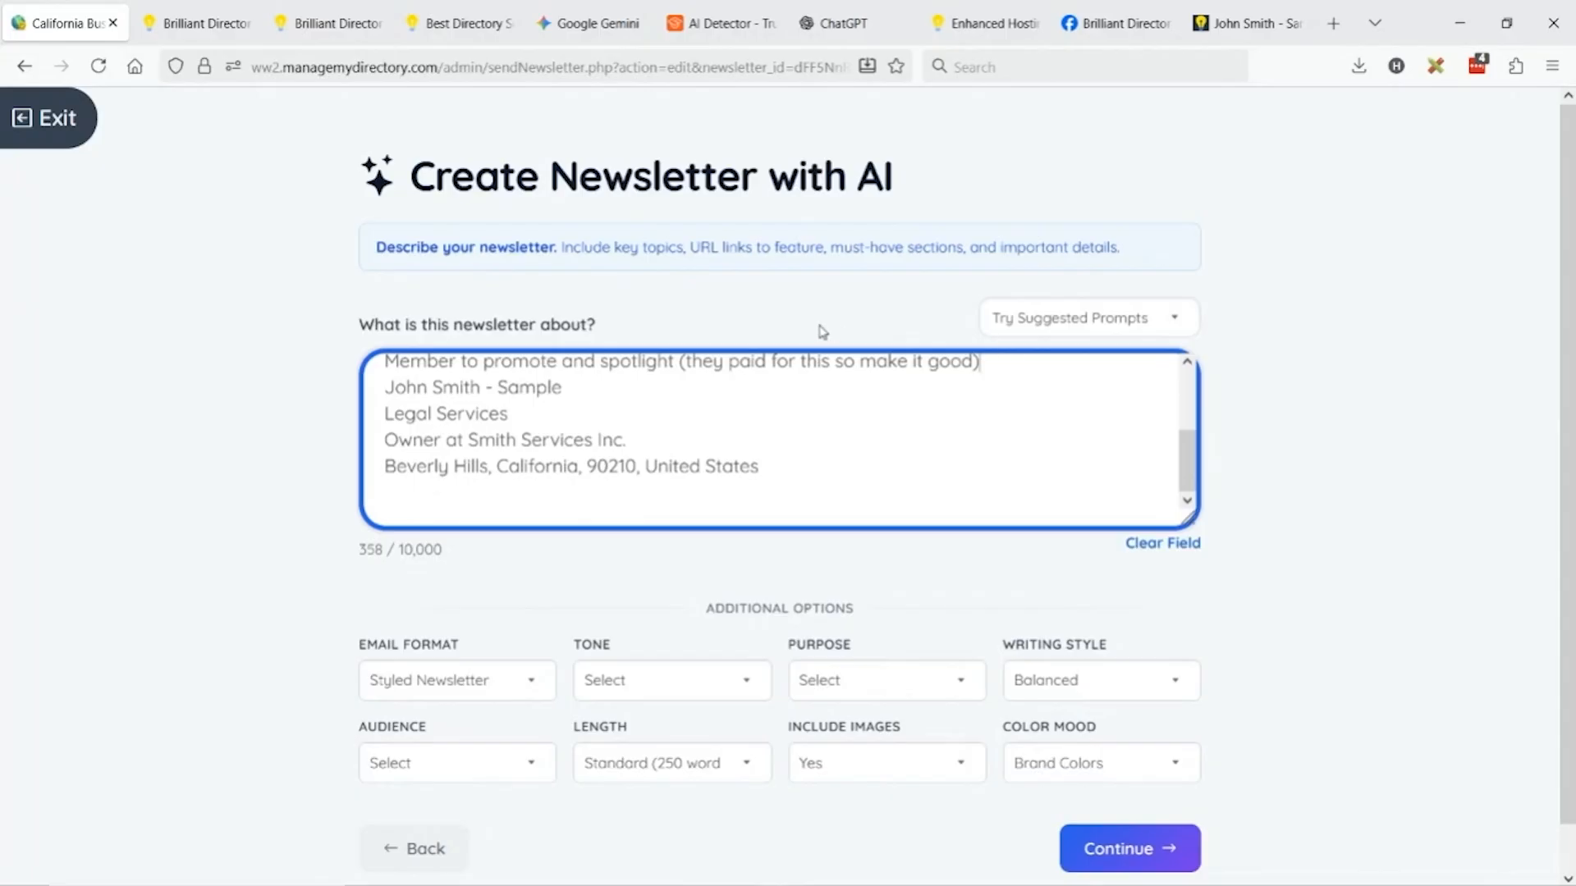
{"action": "key", "text": "Return"}
Copy the listing's contact information section and paste it below the member details.
{"action": "left_click", "coordinate": [1244, 23]}
{"action": "scroll", "coordinate": [405, 566], "scroll_direction": "down", "scroll_amount": 5}
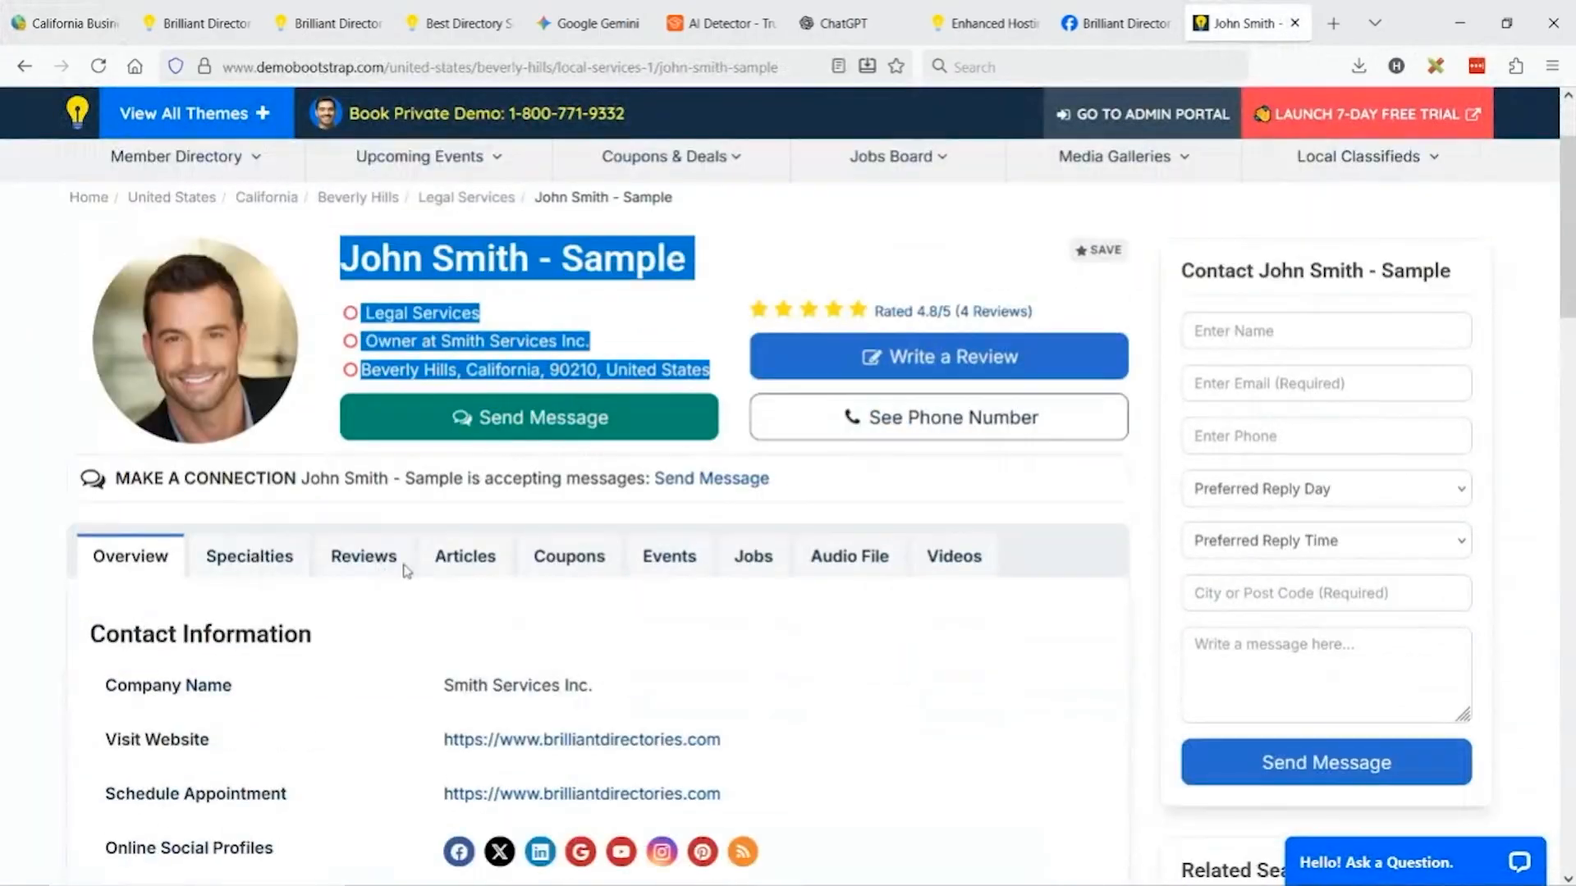
{"action": "left_click_drag", "start_coordinate": [87, 326], "coordinate": [823, 489]}
{"action": "key", "text": "ctrl+c"}
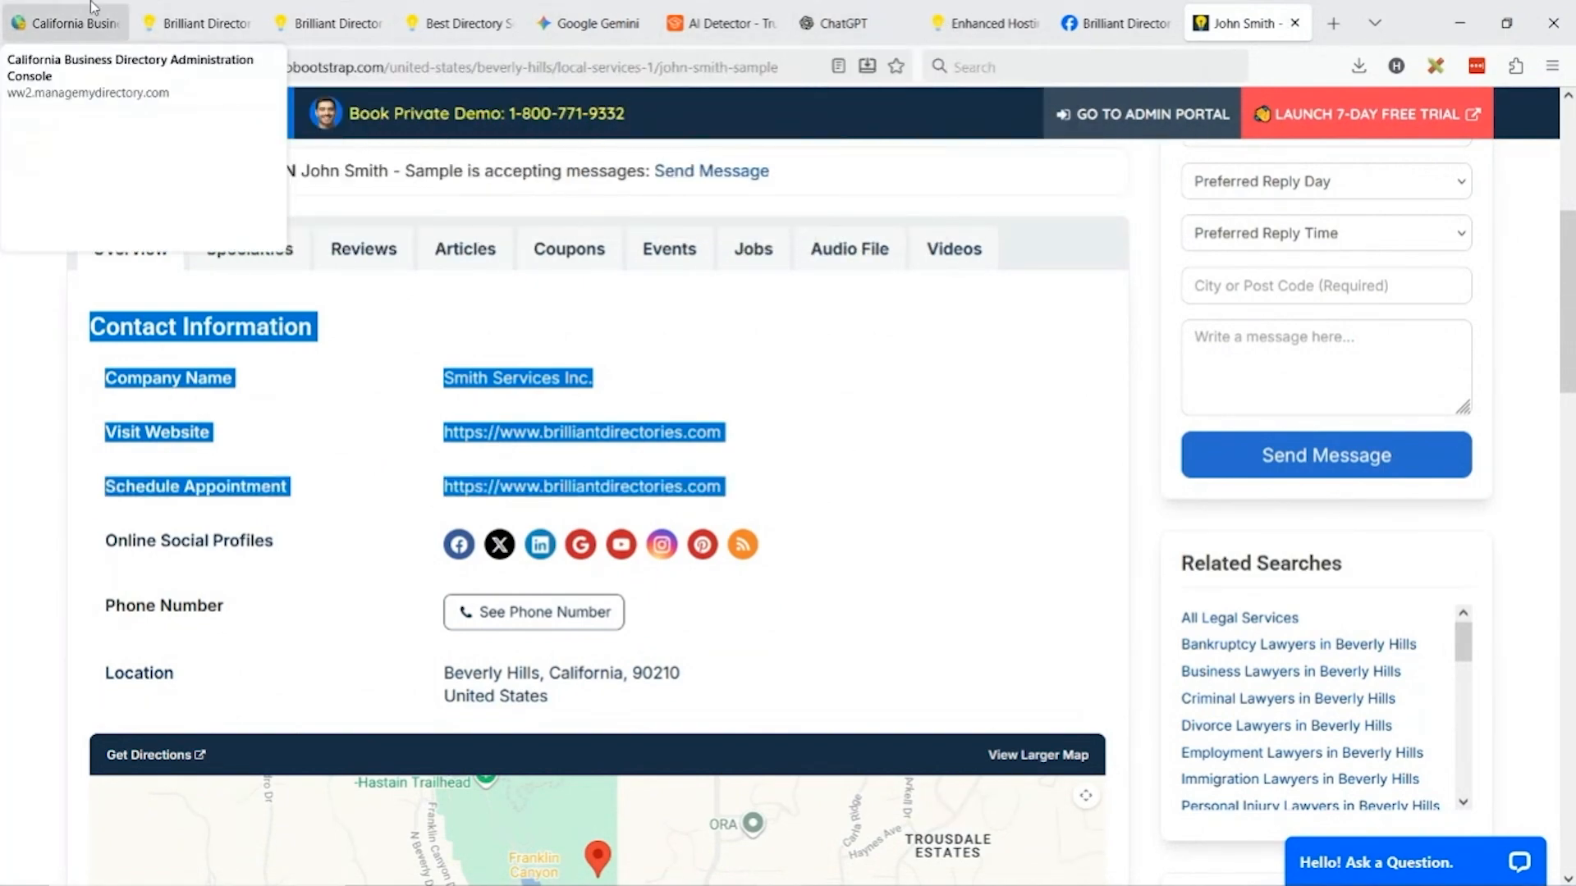
{"action": "left_click", "coordinate": [69, 23]}
{"action": "key", "text": "Return"}
{"action": "key", "text": "Return"}
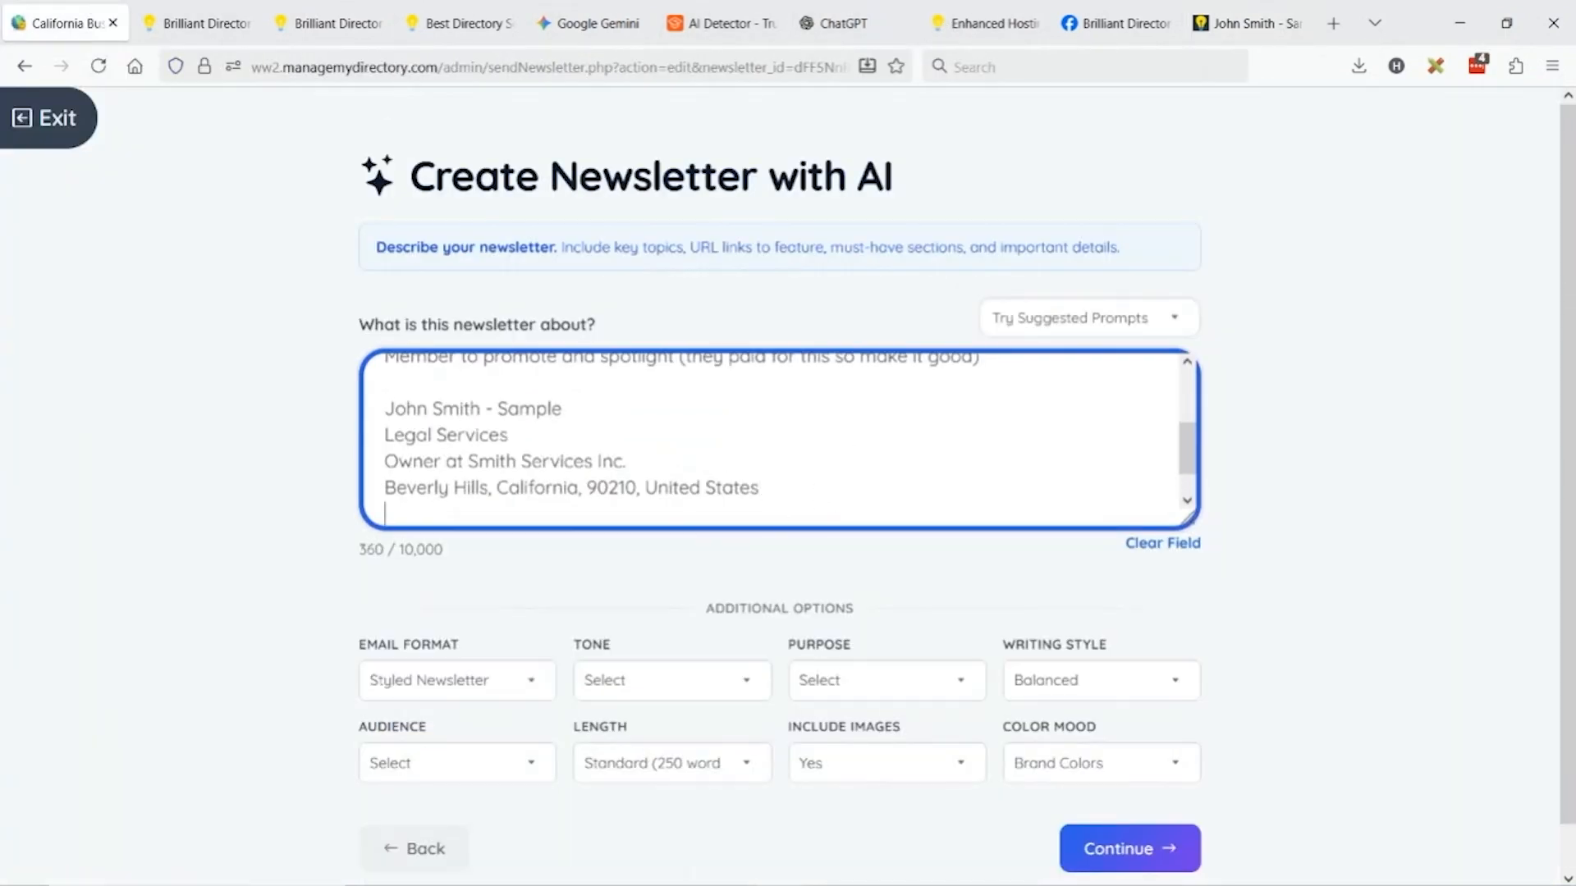
{"action": "key", "text": "ctrl+v"}
Copy the company details and About text from the listing into the prompt.
{"action": "left_click", "coordinate": [1246, 23]}
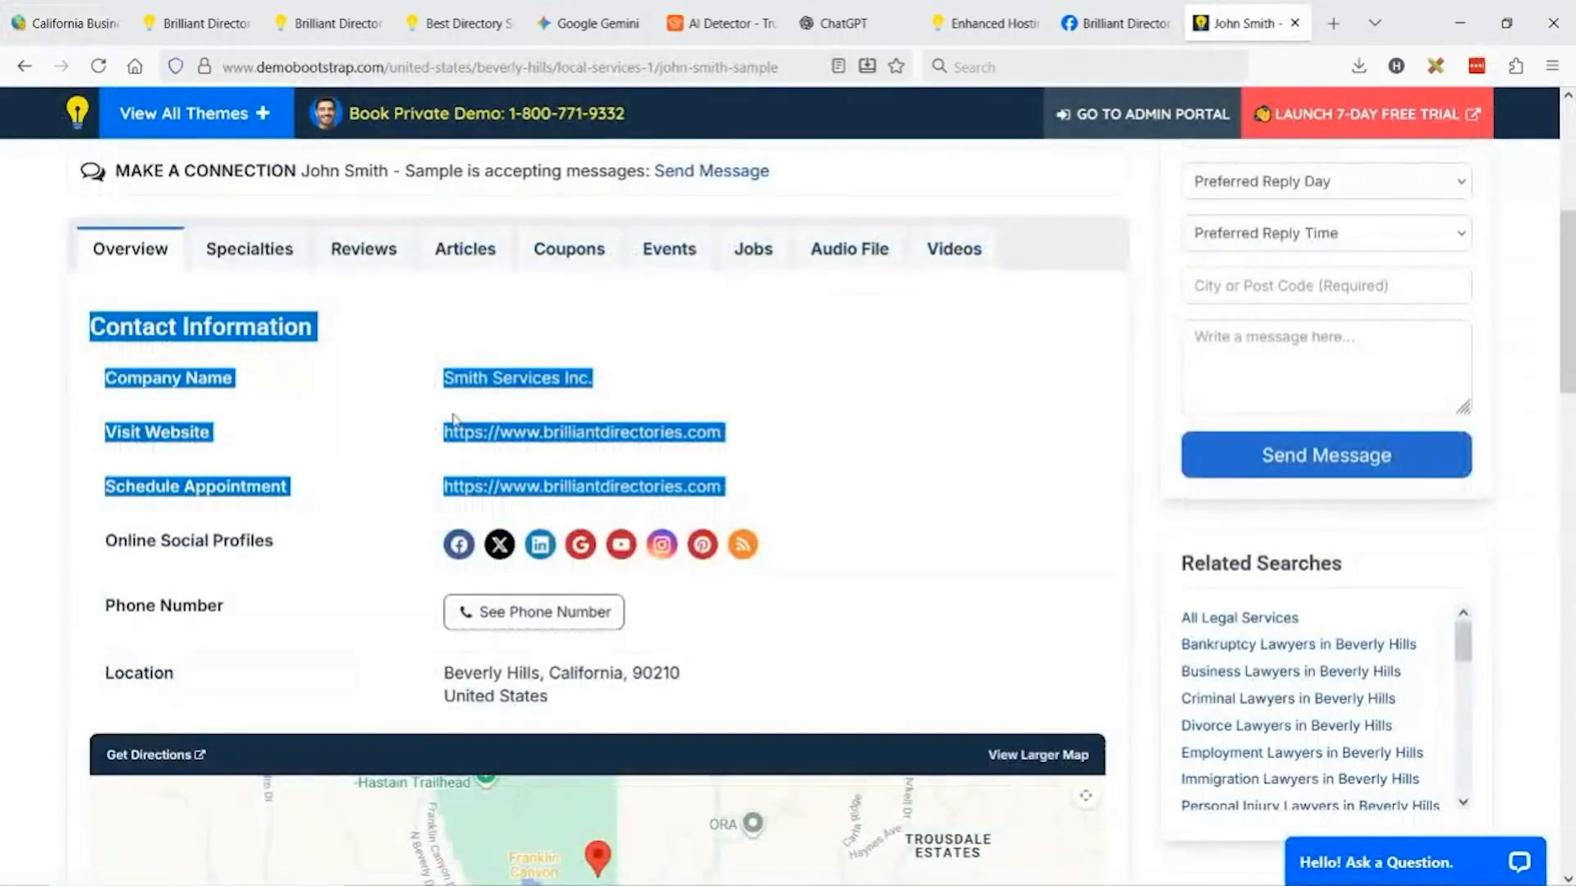
{"action": "scroll", "coordinate": [345, 398], "scroll_direction": "down", "scroll_amount": 8}
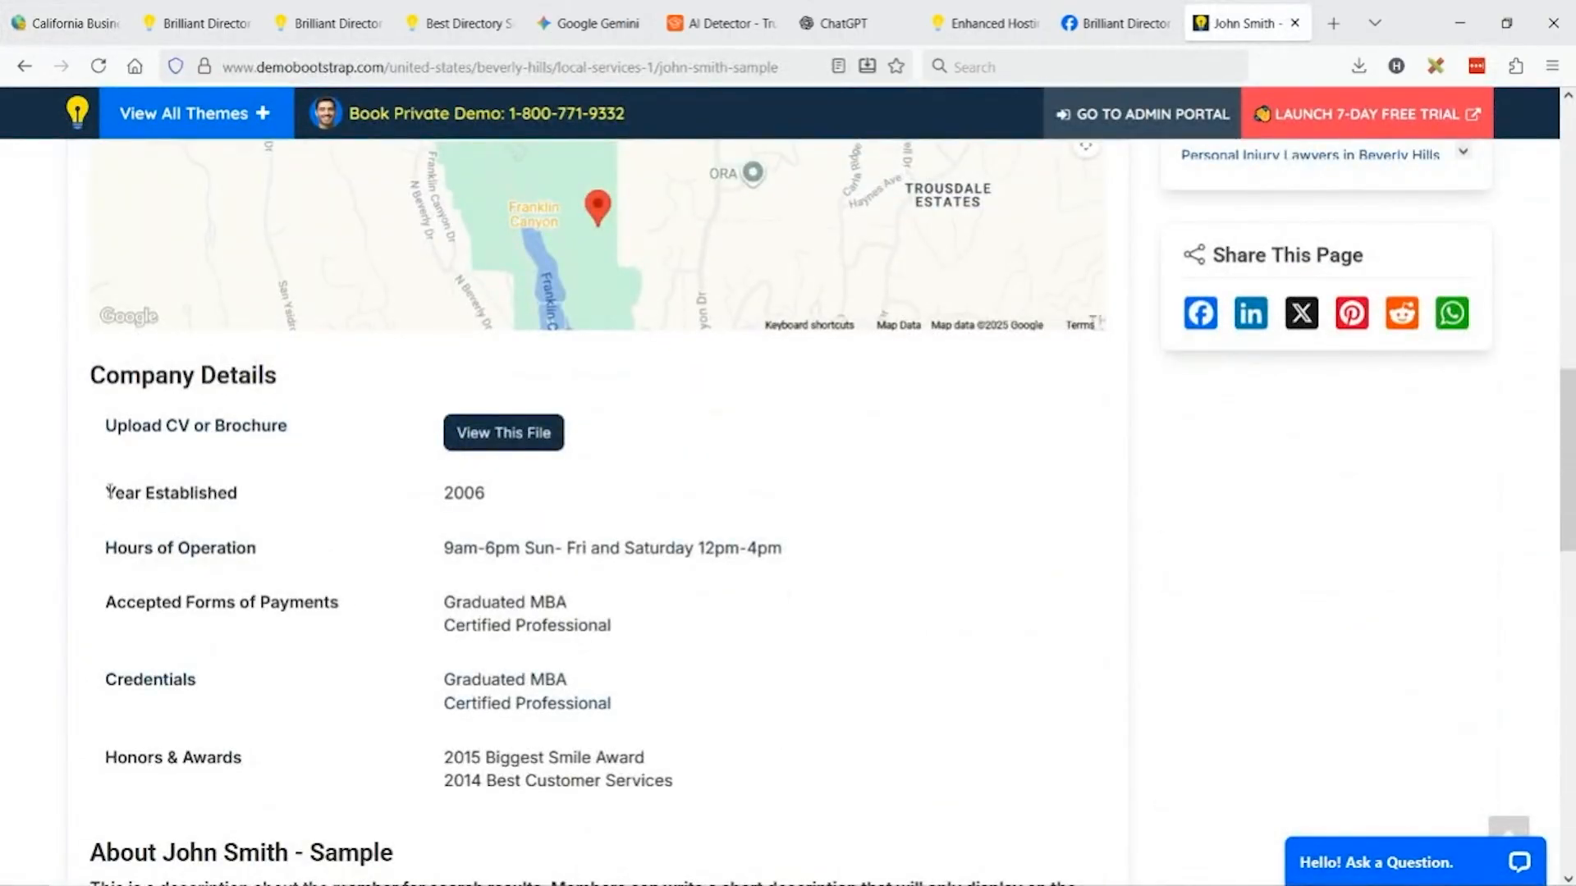
{"action": "left_click_drag", "start_coordinate": [107, 491], "coordinate": [731, 830]}
{"action": "scroll", "coordinate": [668, 563], "scroll_direction": "down", "scroll_amount": 5}
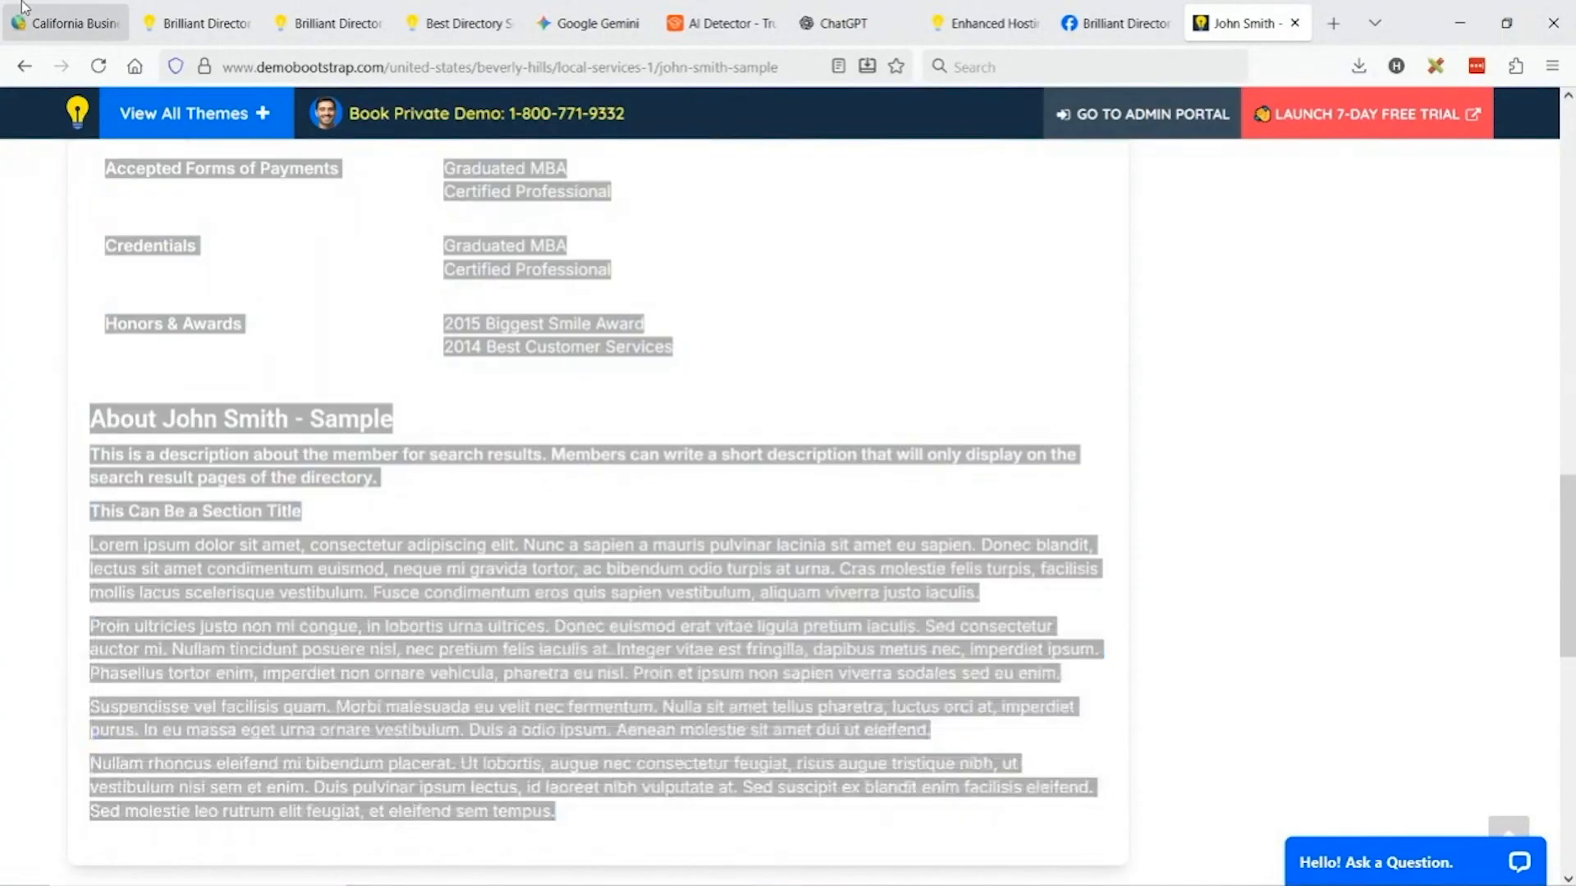
{"action": "left_click", "coordinate": [23, 10]}
{"action": "key", "text": "ctrl+v"}
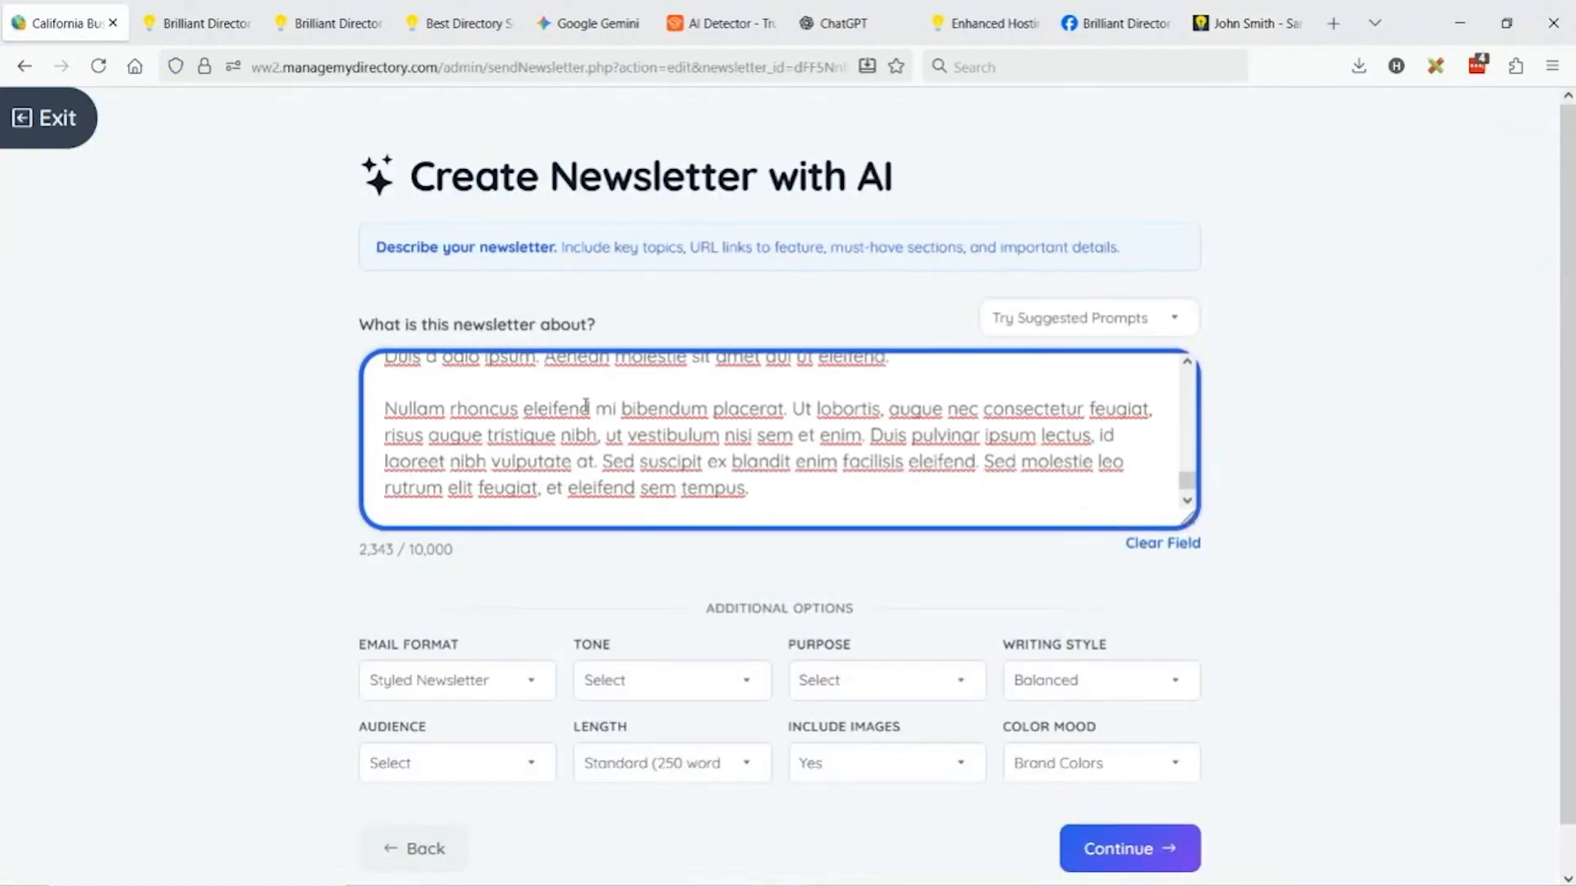
Keep Styled Newsletter format, set tone to Enthusiastic and purpose to Announcement.
{"action": "left_click", "coordinate": [504, 682]}
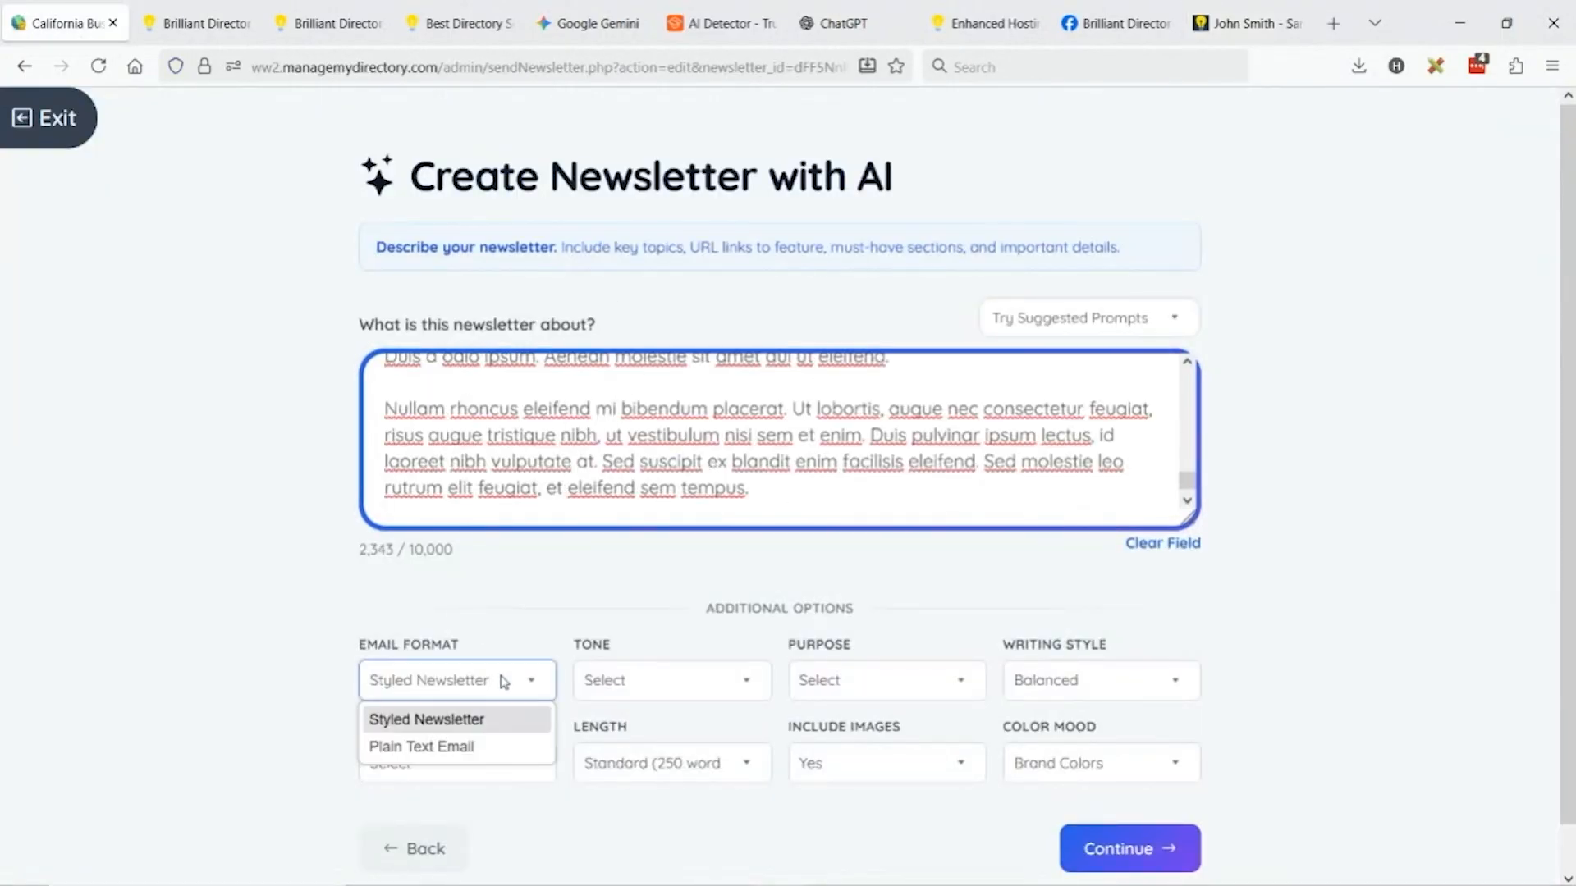
{"action": "left_click", "coordinate": [421, 718]}
{"action": "left_click", "coordinate": [710, 693]}
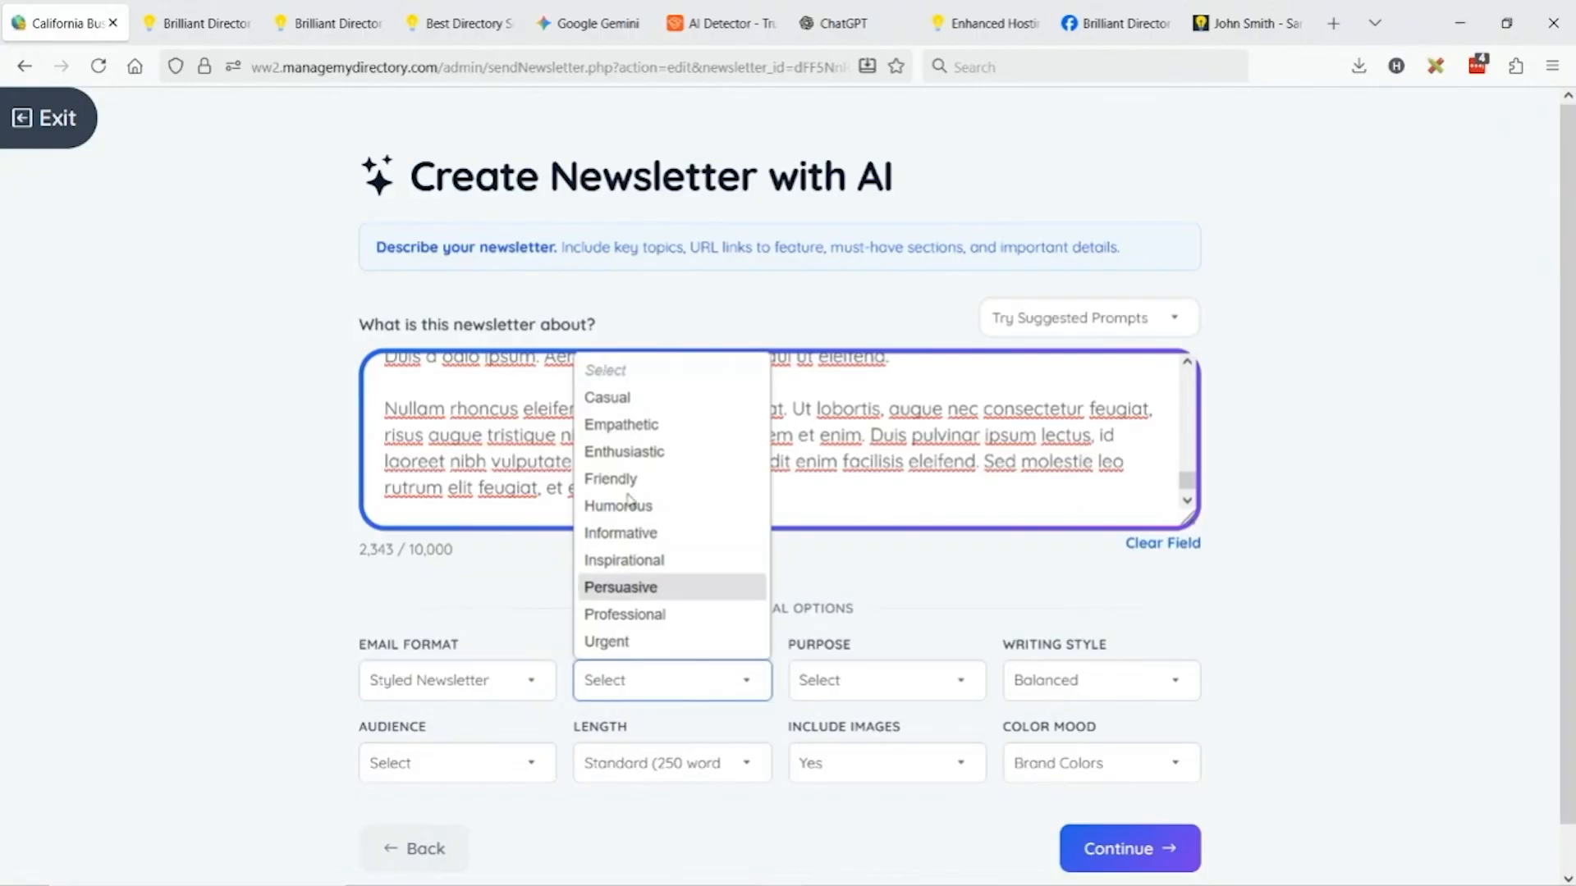
{"action": "left_click", "coordinate": [625, 452]}
{"action": "left_click", "coordinate": [885, 678]}
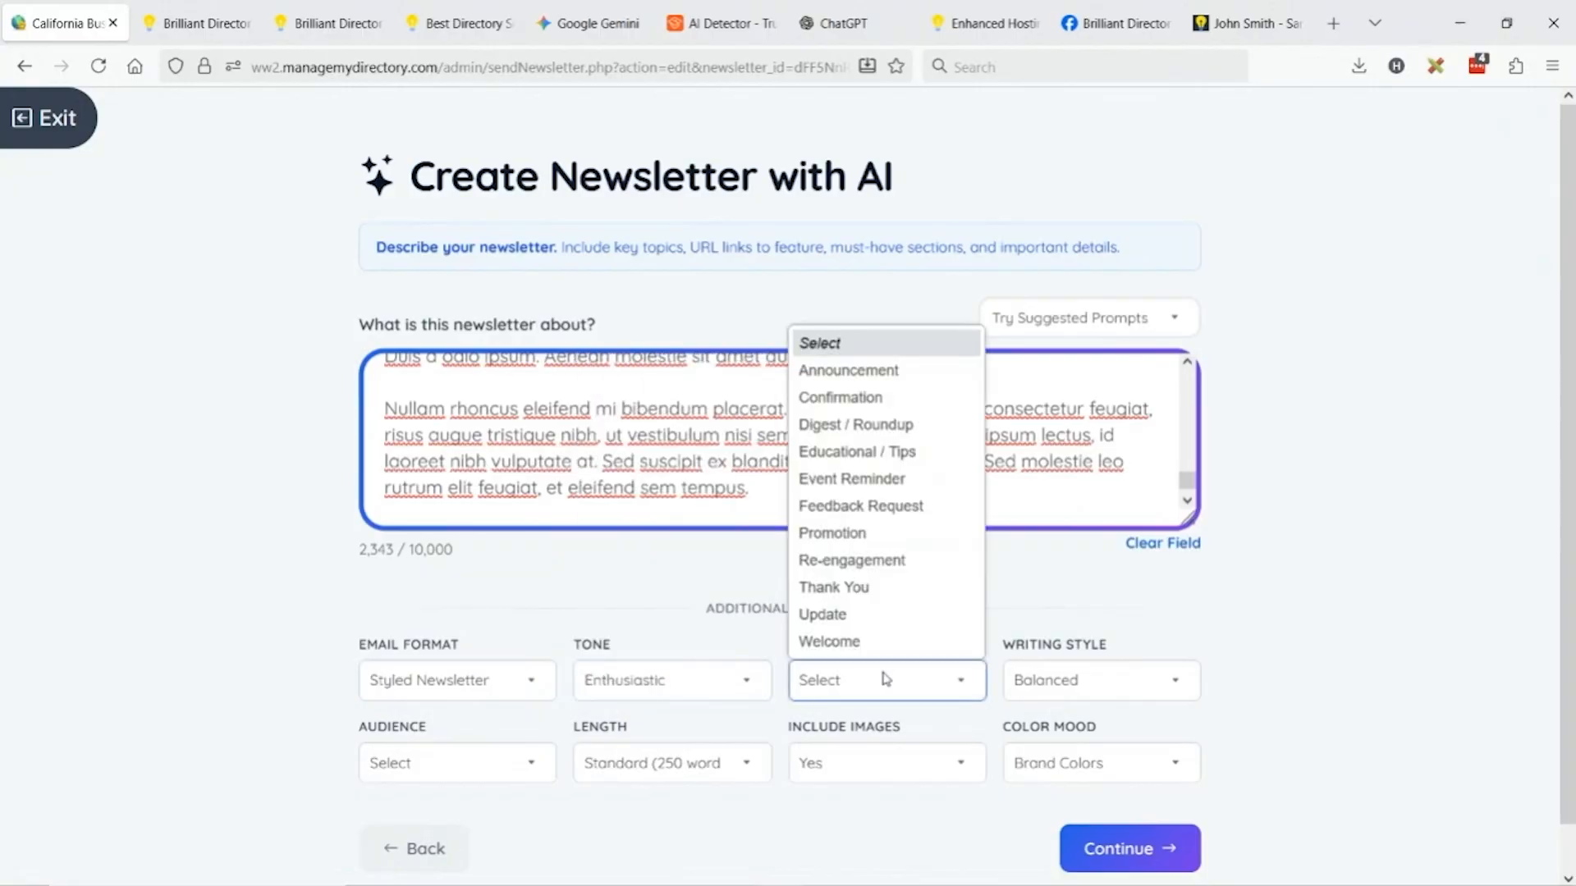
{"action": "left_click", "coordinate": [878, 374]}
Set audience to Members/Subscribers, length Extra Long (750 words), colour mood Forest Green.
{"action": "left_click", "coordinate": [497, 765]}
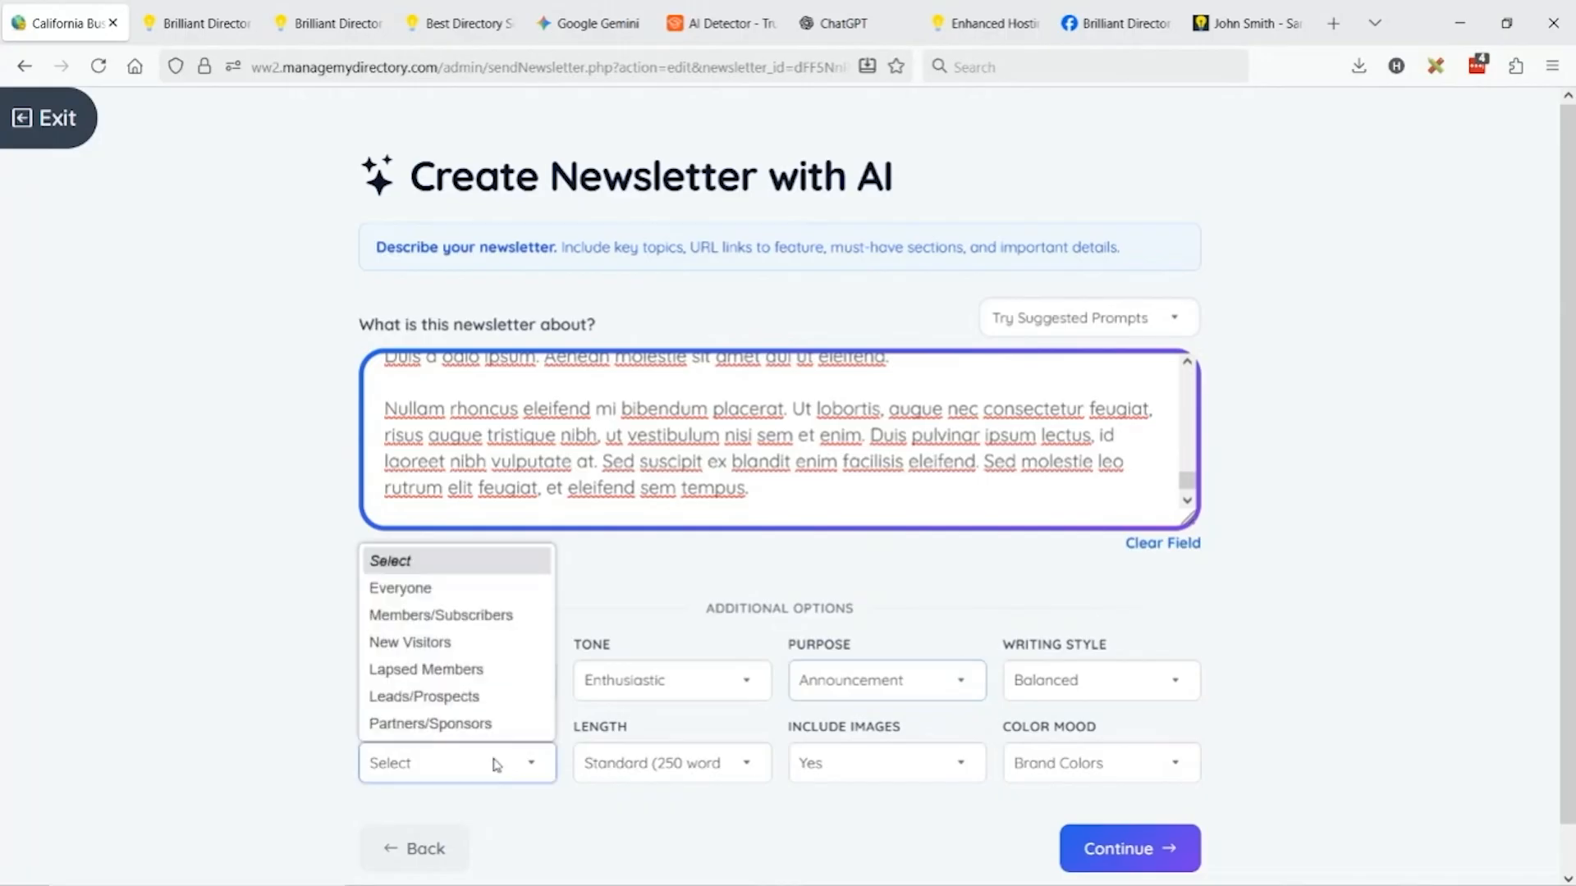
{"action": "left_click", "coordinate": [460, 615]}
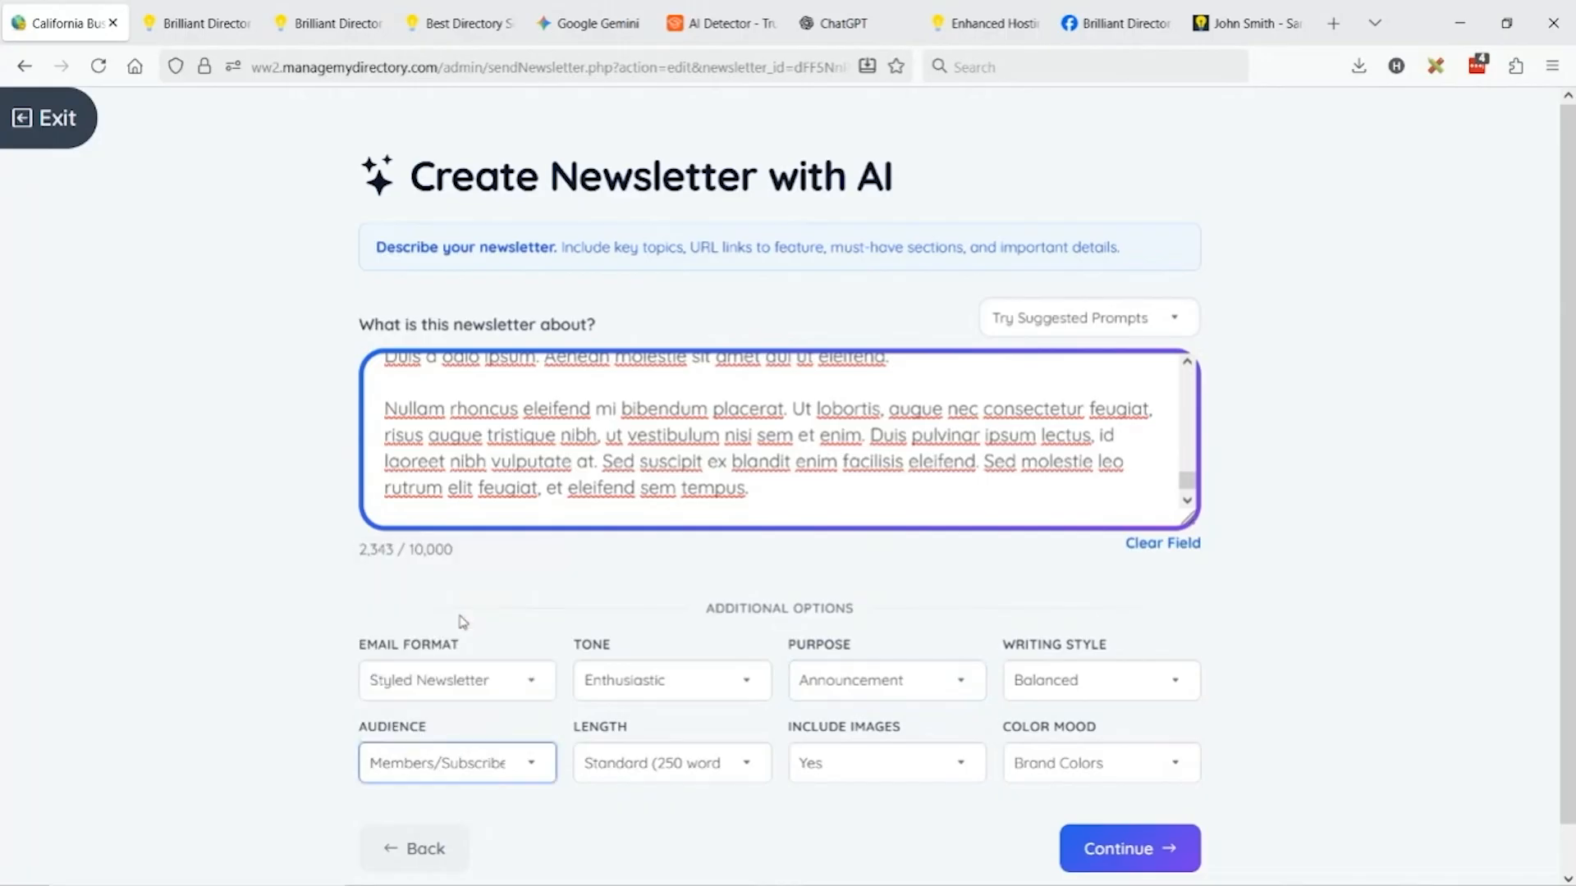
{"action": "left_click", "coordinate": [667, 764]}
{"action": "left_click", "coordinate": [706, 854]}
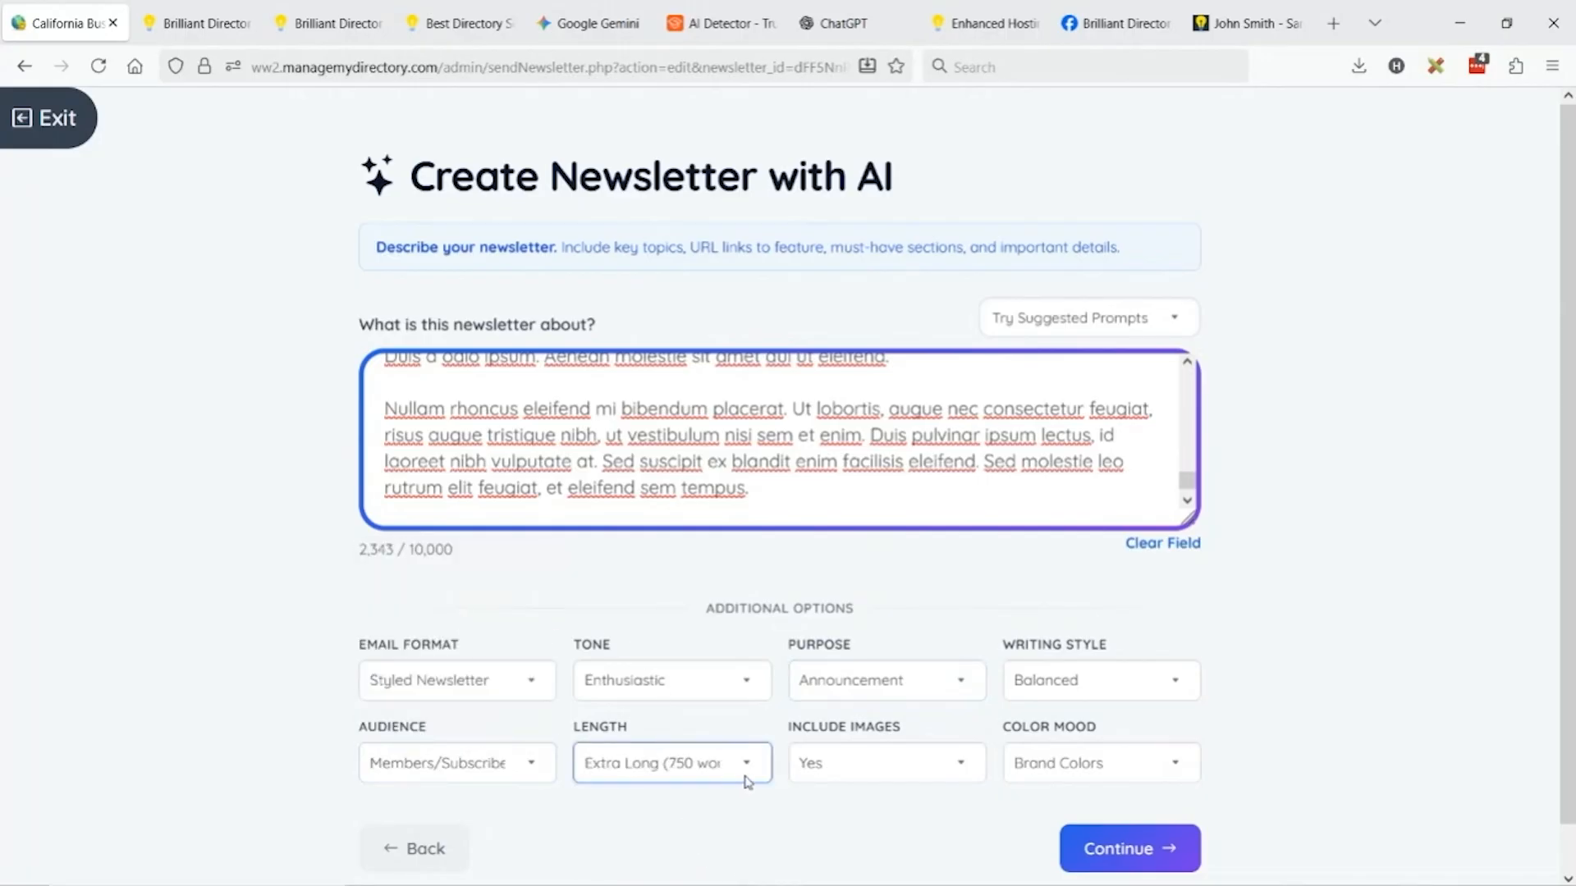
{"action": "left_click", "coordinate": [1133, 761]}
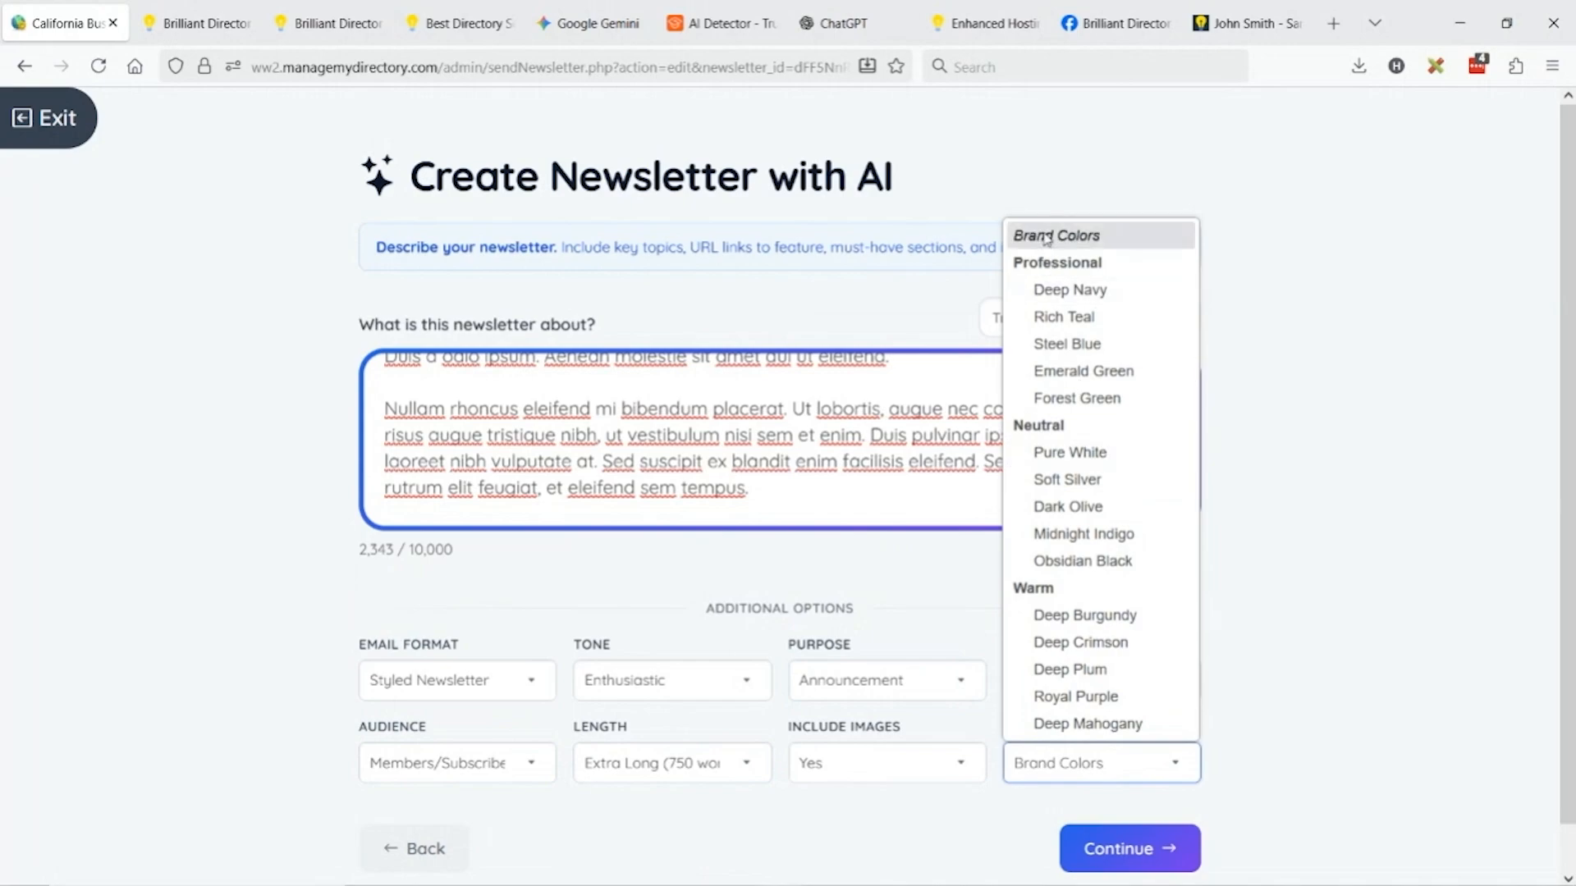
{"action": "left_click", "coordinate": [1128, 404]}
Delete 'new' from the description and add 'topics' after industry news.
{"action": "scroll", "coordinate": [873, 476], "scroll_direction": "up", "scroll_amount": 5}
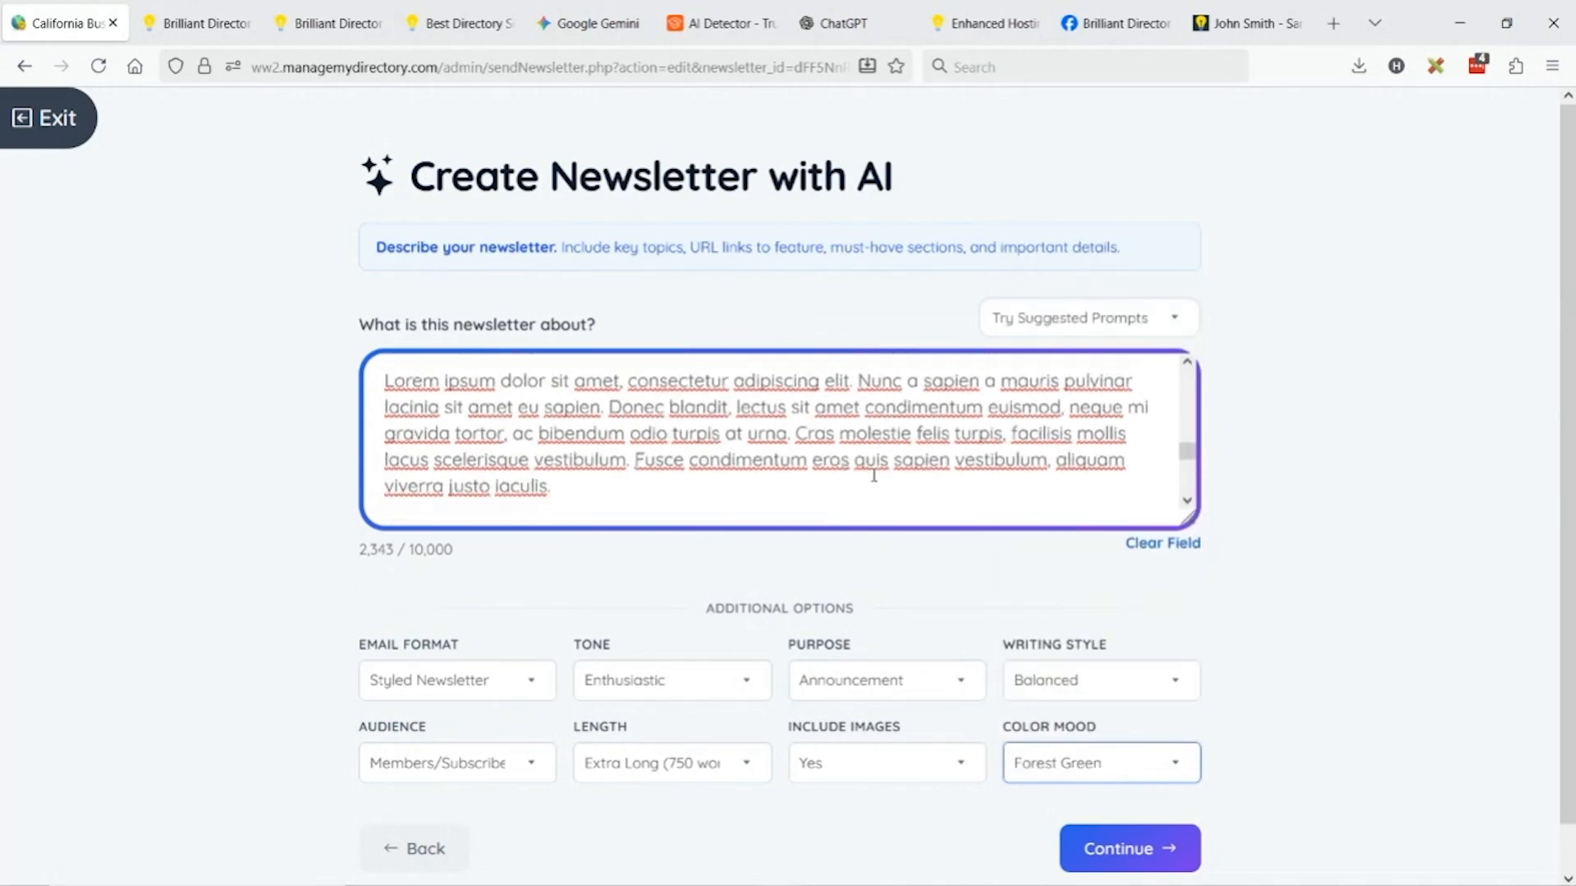
{"action": "scroll", "coordinate": [873, 476], "scroll_direction": "up", "scroll_amount": 6}
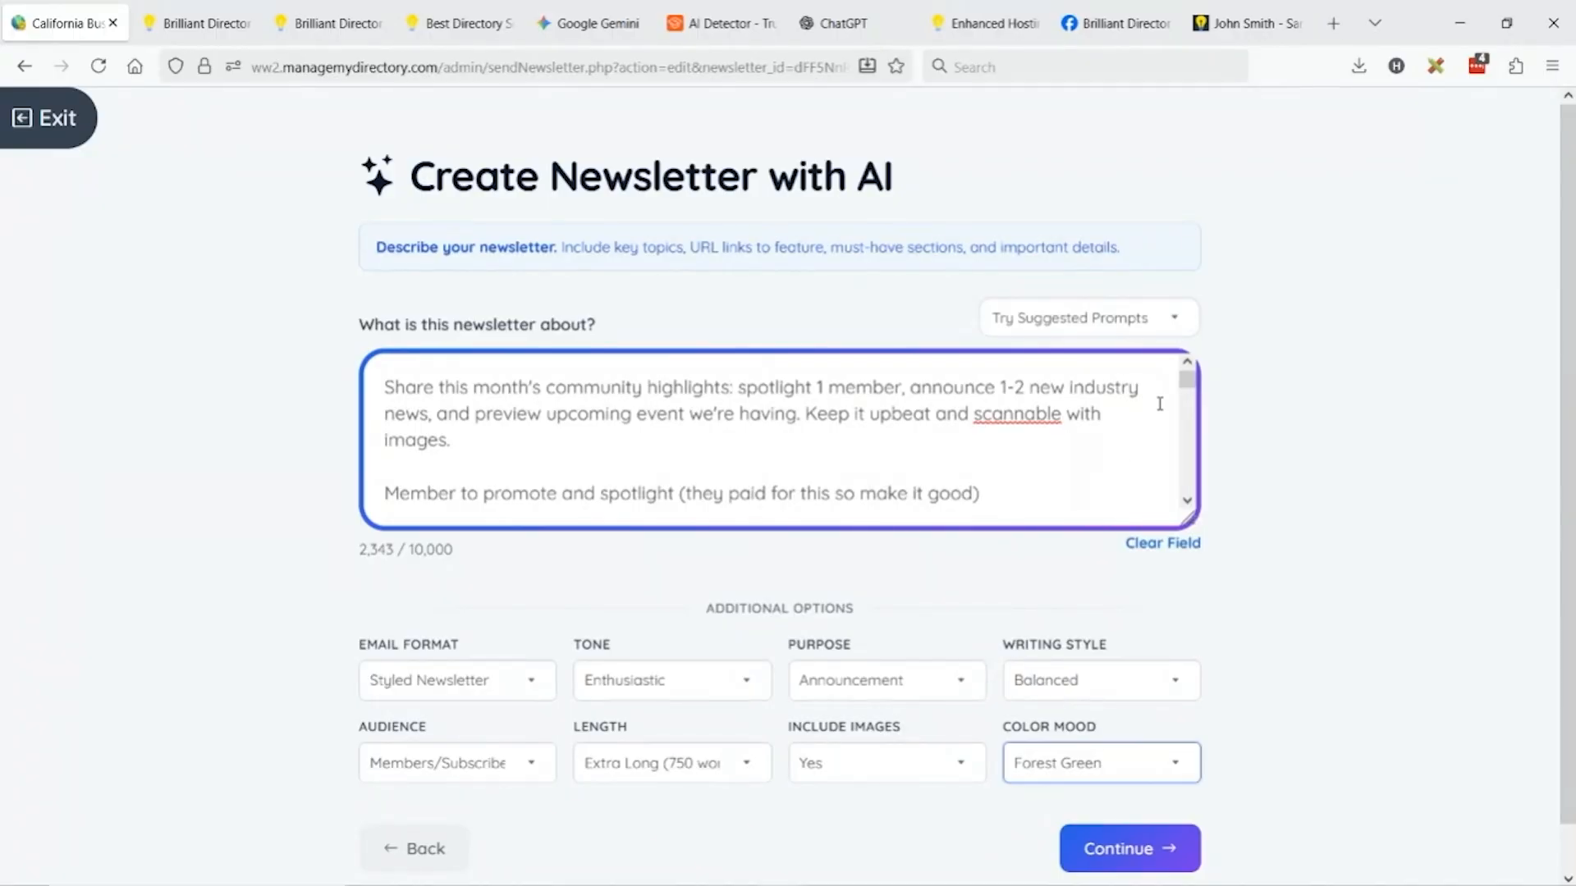
{"action": "left_click", "coordinate": [1162, 330]}
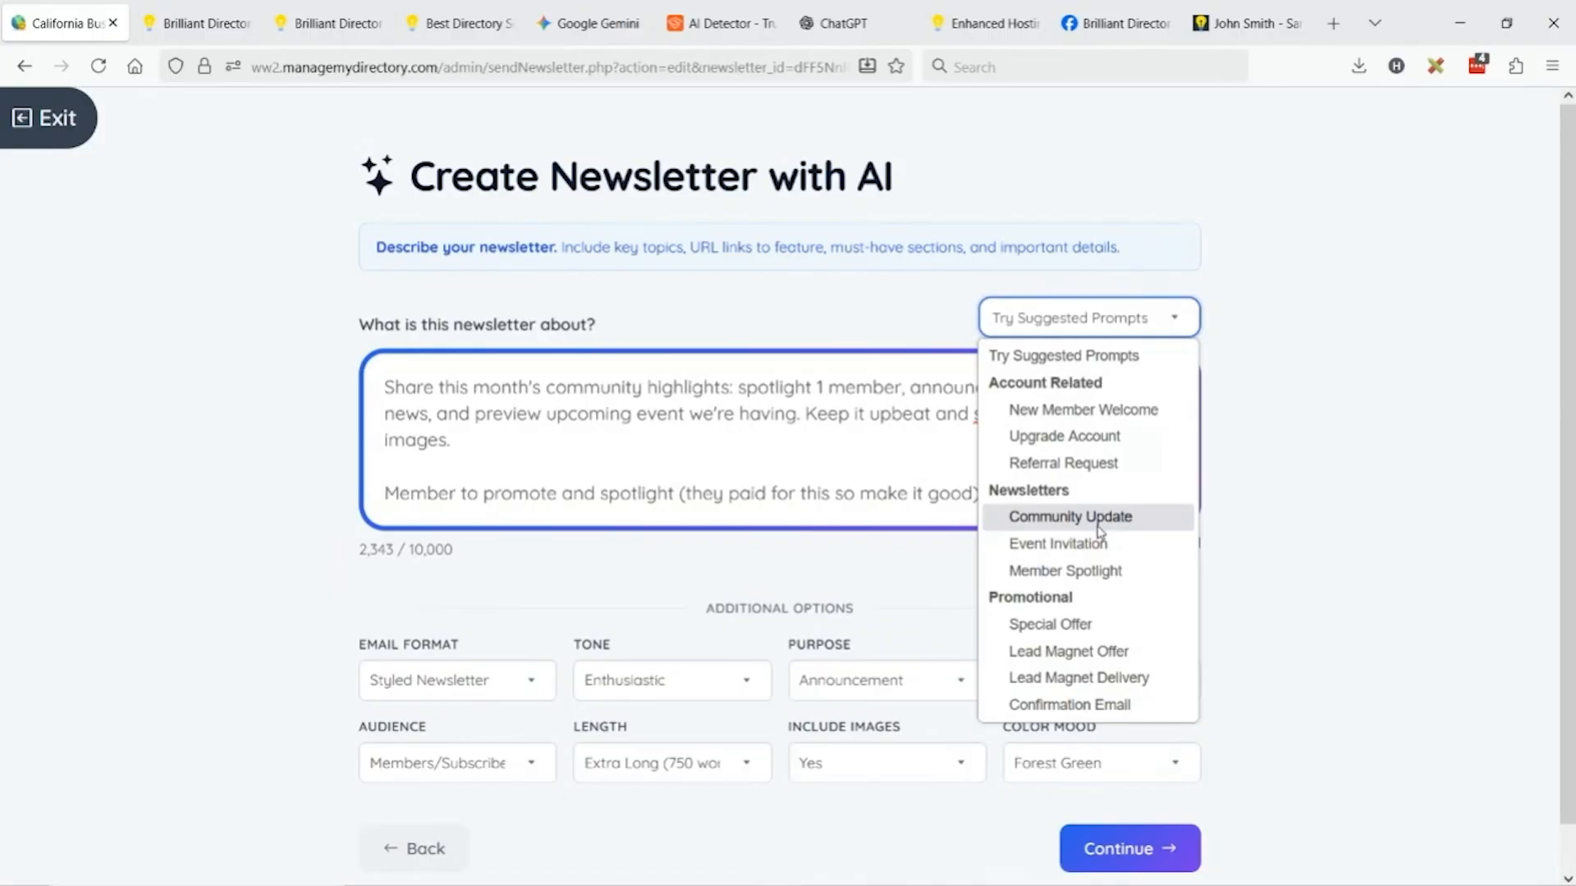
{"action": "left_click", "coordinate": [723, 414]}
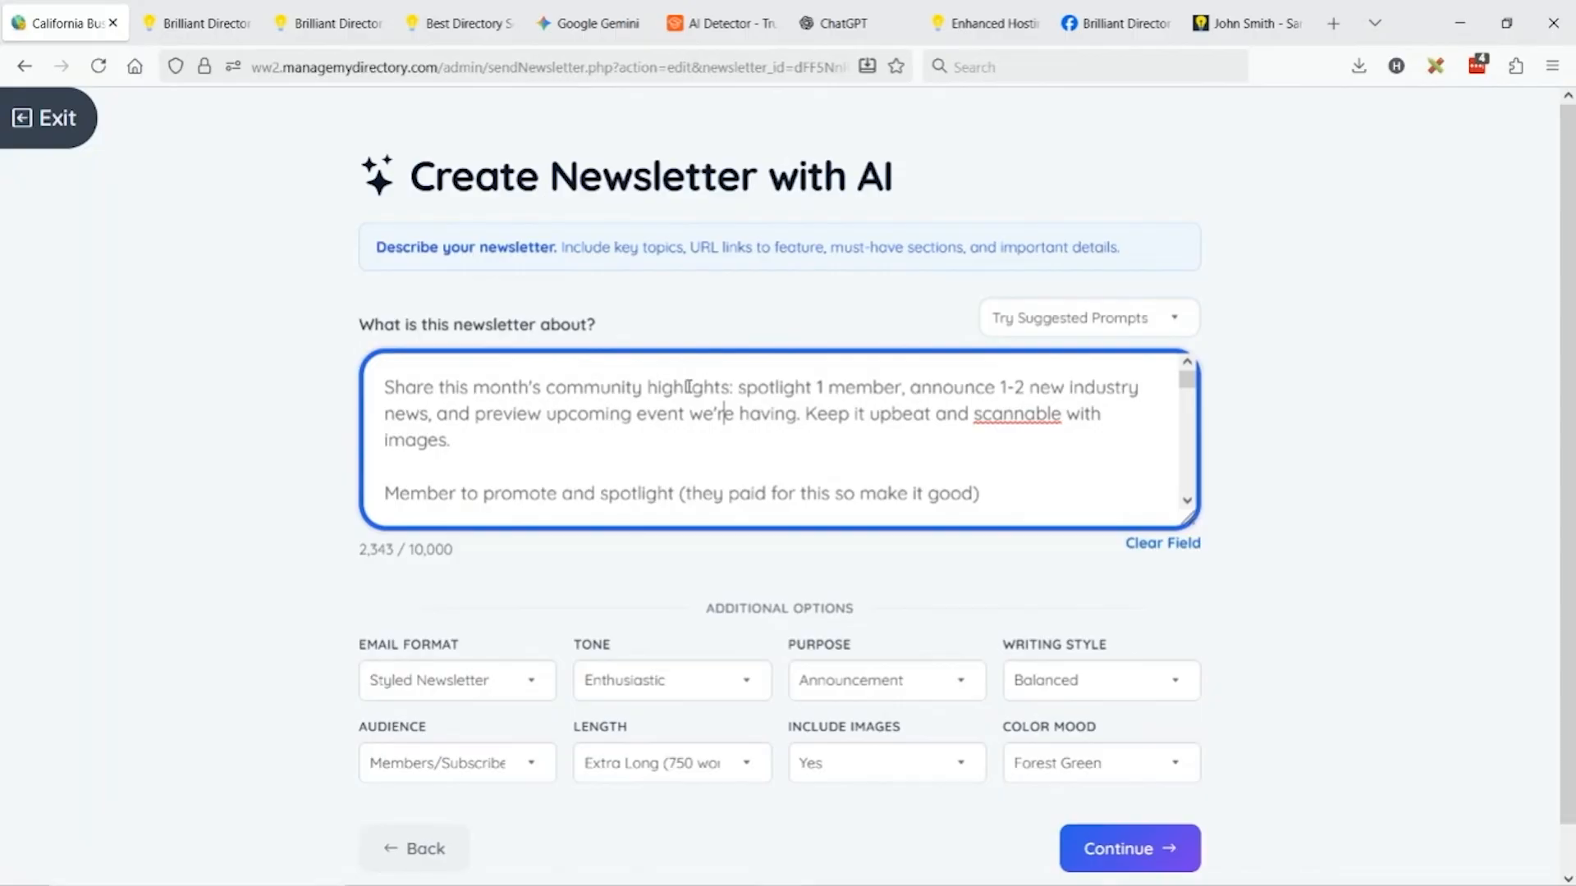
{"action": "left_click_drag", "start_coordinate": [817, 389], "coordinate": [835, 389]}
{"action": "double_click", "coordinate": [1049, 388]}
{"action": "key", "text": "BackSpace"}
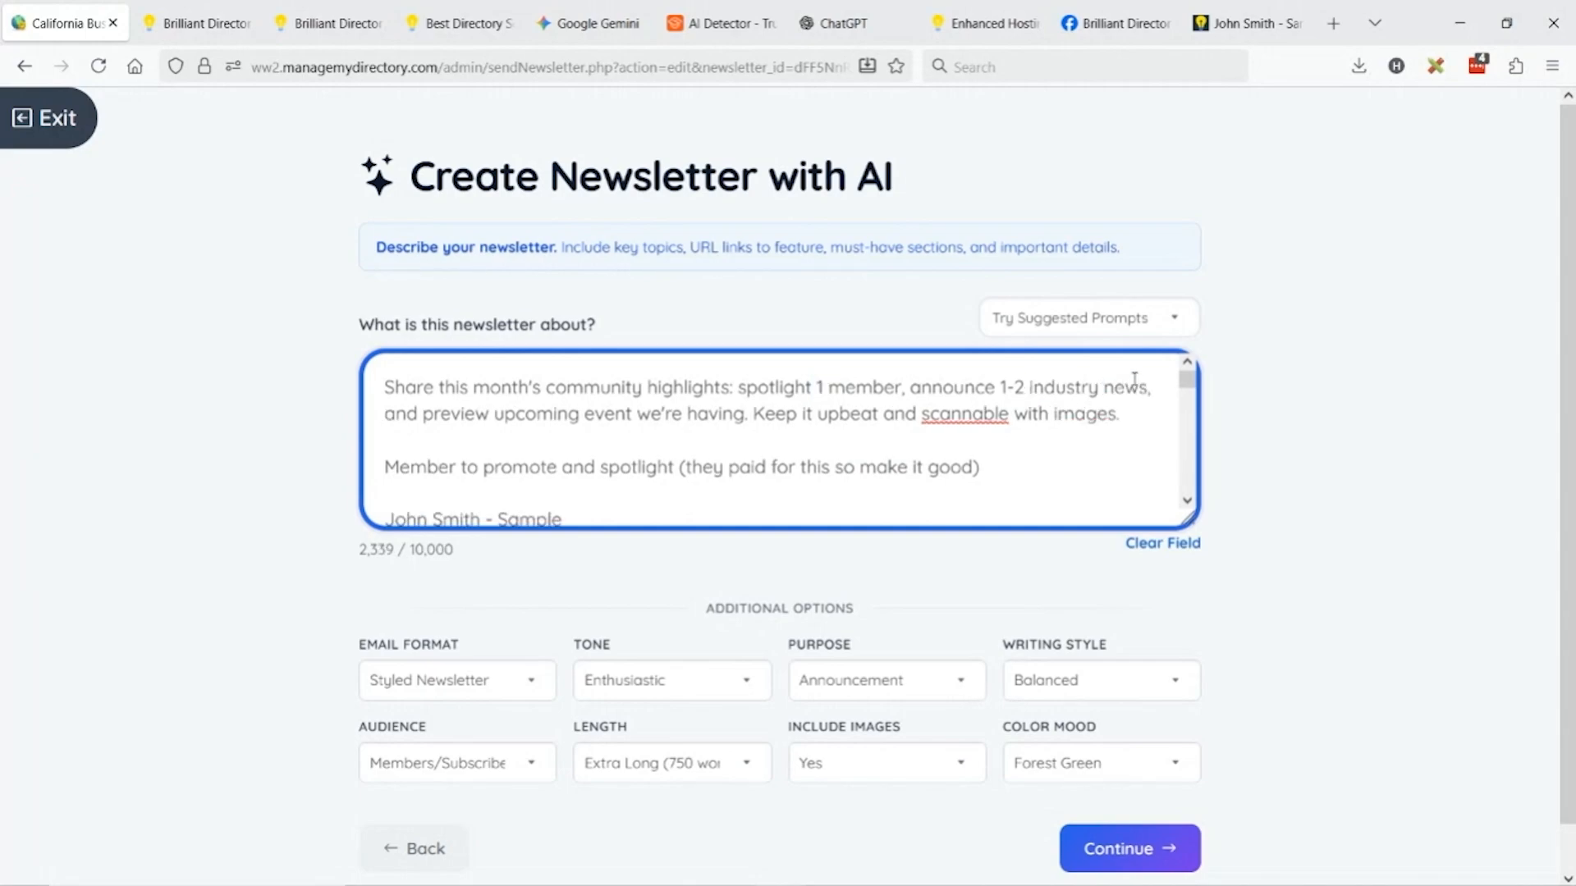
{"action": "left_click", "coordinate": [1147, 387]}
{"action": "type", "text": "topics"}
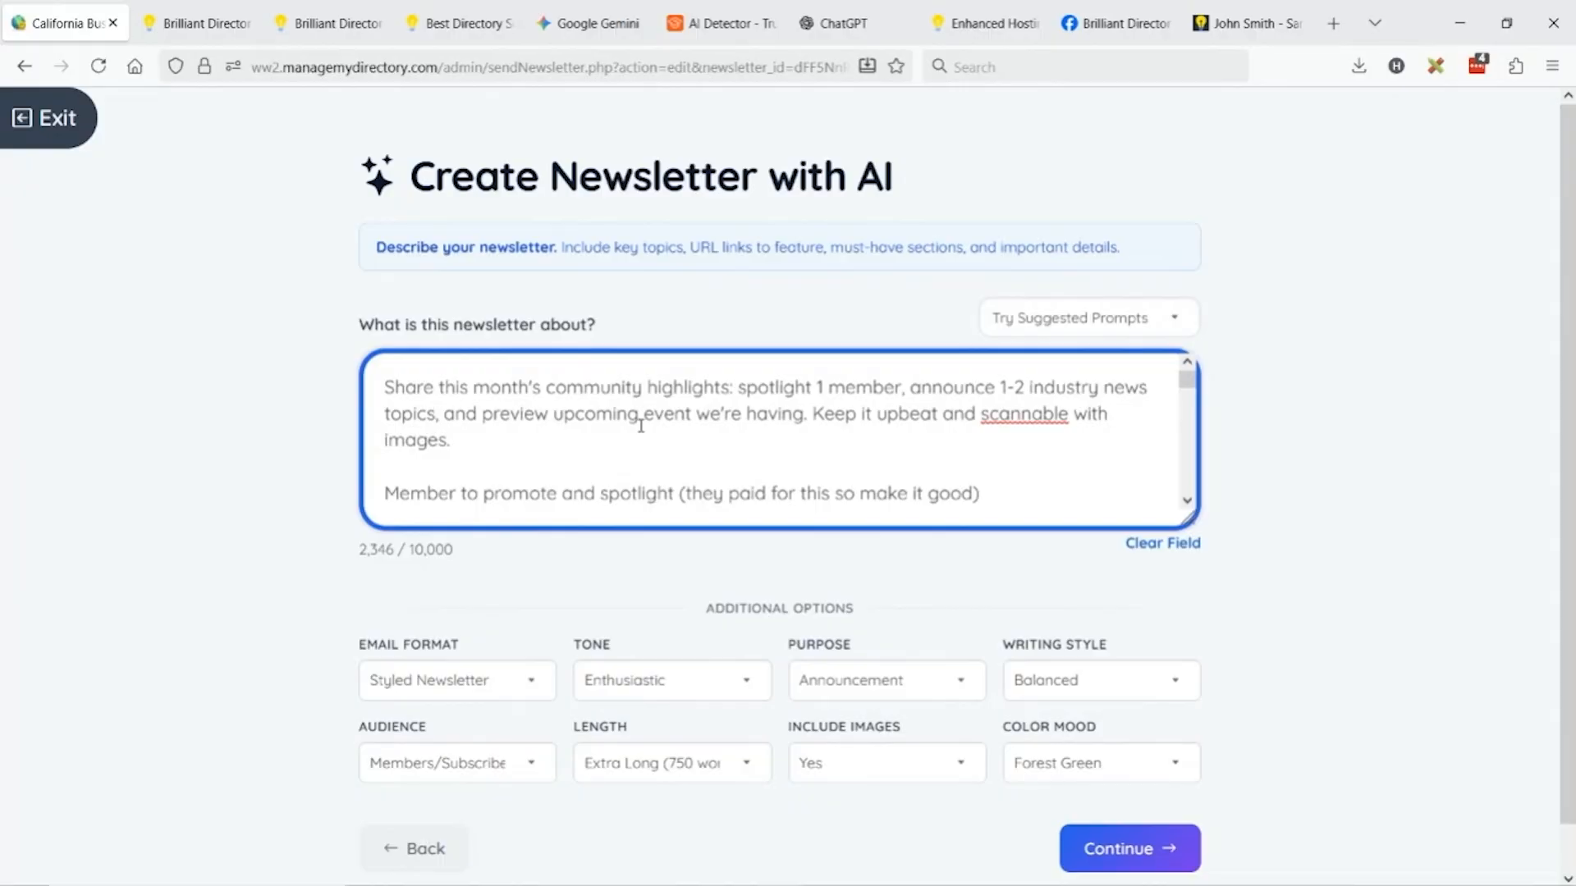
Append 'end with a reassuring inspiration quote' and enlarge the description box.
{"action": "left_click", "coordinate": [496, 448]}
{"action": "type", "text": "end with a quote it"}
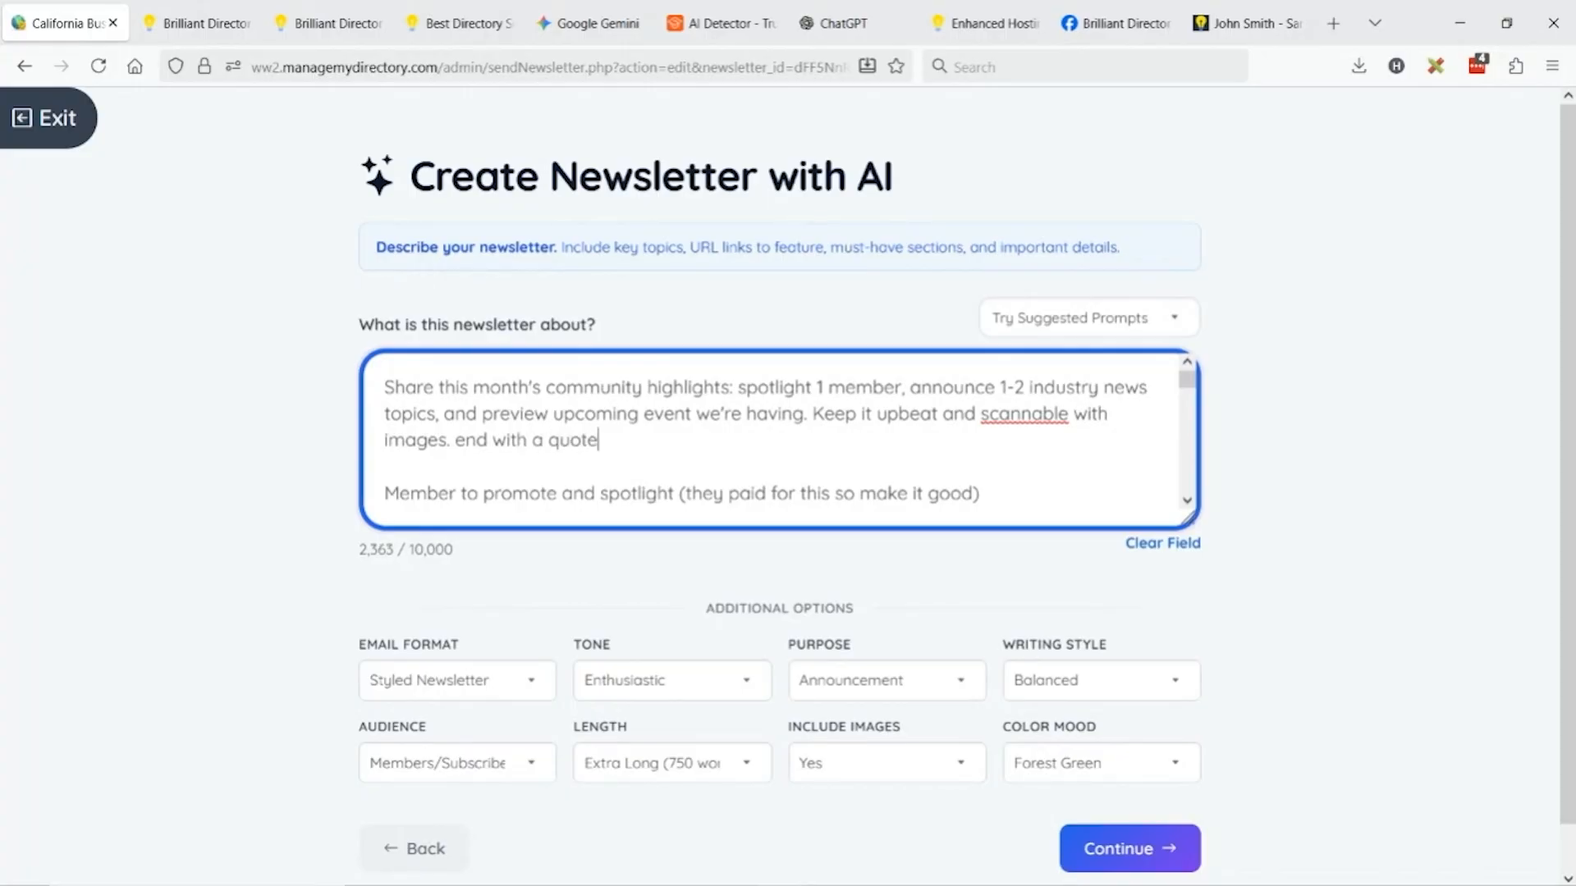
{"action": "key", "text": "BackSpace"}
{"action": "key", "text": "BackSpace"}
{"action": "key", "text": "BackSpace"}
{"action": "key", "text": "BackSpace"}
{"action": "key", "text": "BackSpace"}
{"action": "key", "text": "BackSpace"}
{"action": "key", "text": "BackSpace"}
{"action": "key", "text": "BackSpace"}
{"action": "key", "text": "BackSpace"}
{"action": "key", "text": "BackSpace"}
{"action": "type", "text": "a reassuring inspiration quote"}
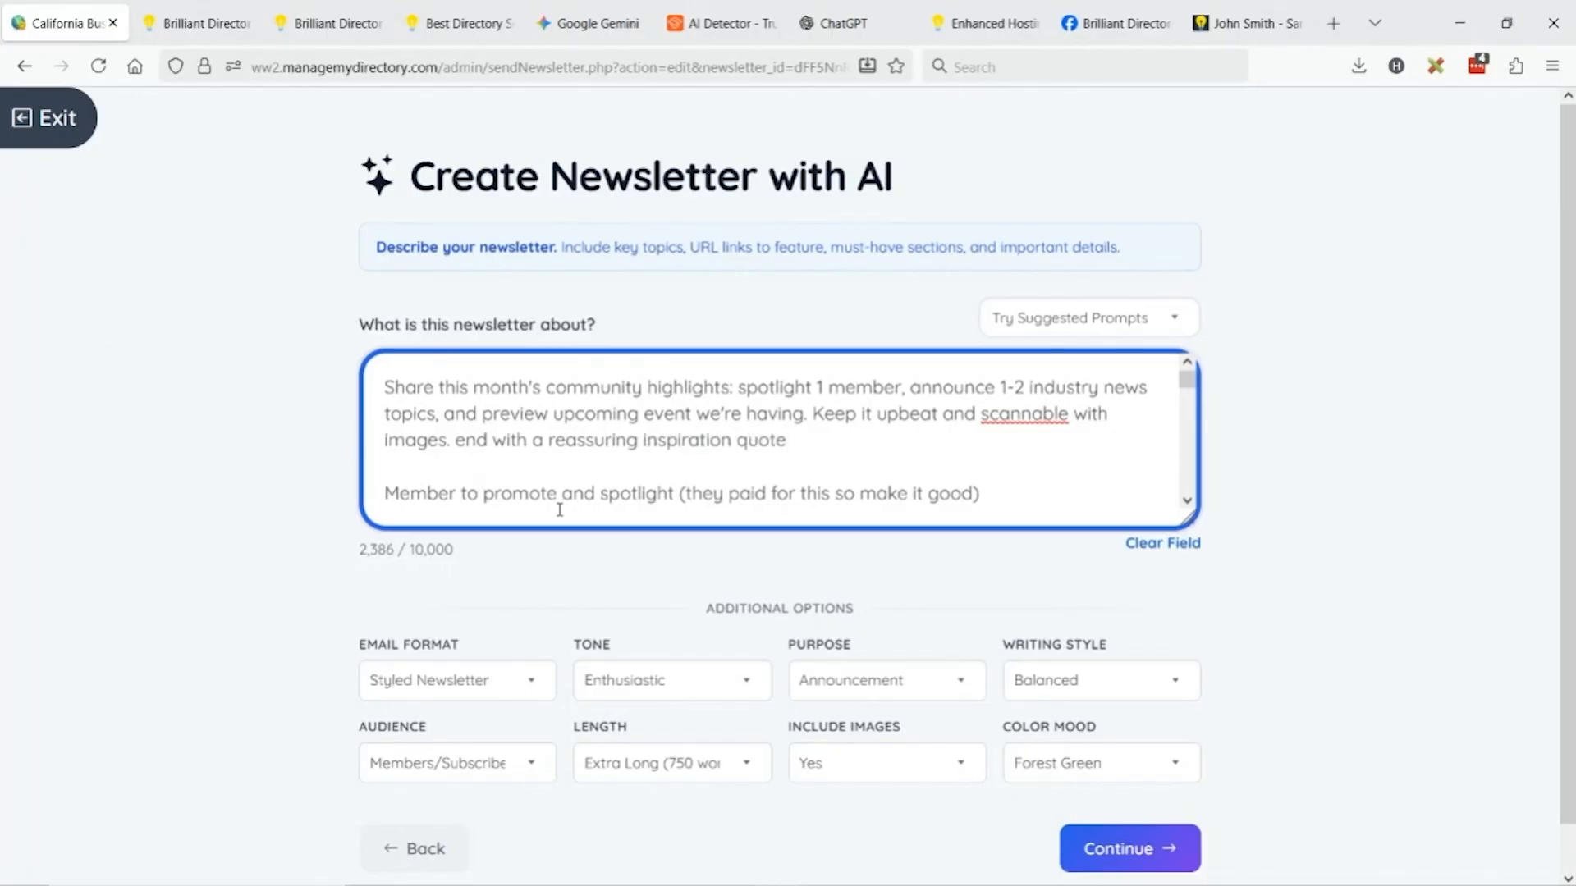
{"action": "left_click_drag", "start_coordinate": [1187, 520], "coordinate": [1184, 845]}
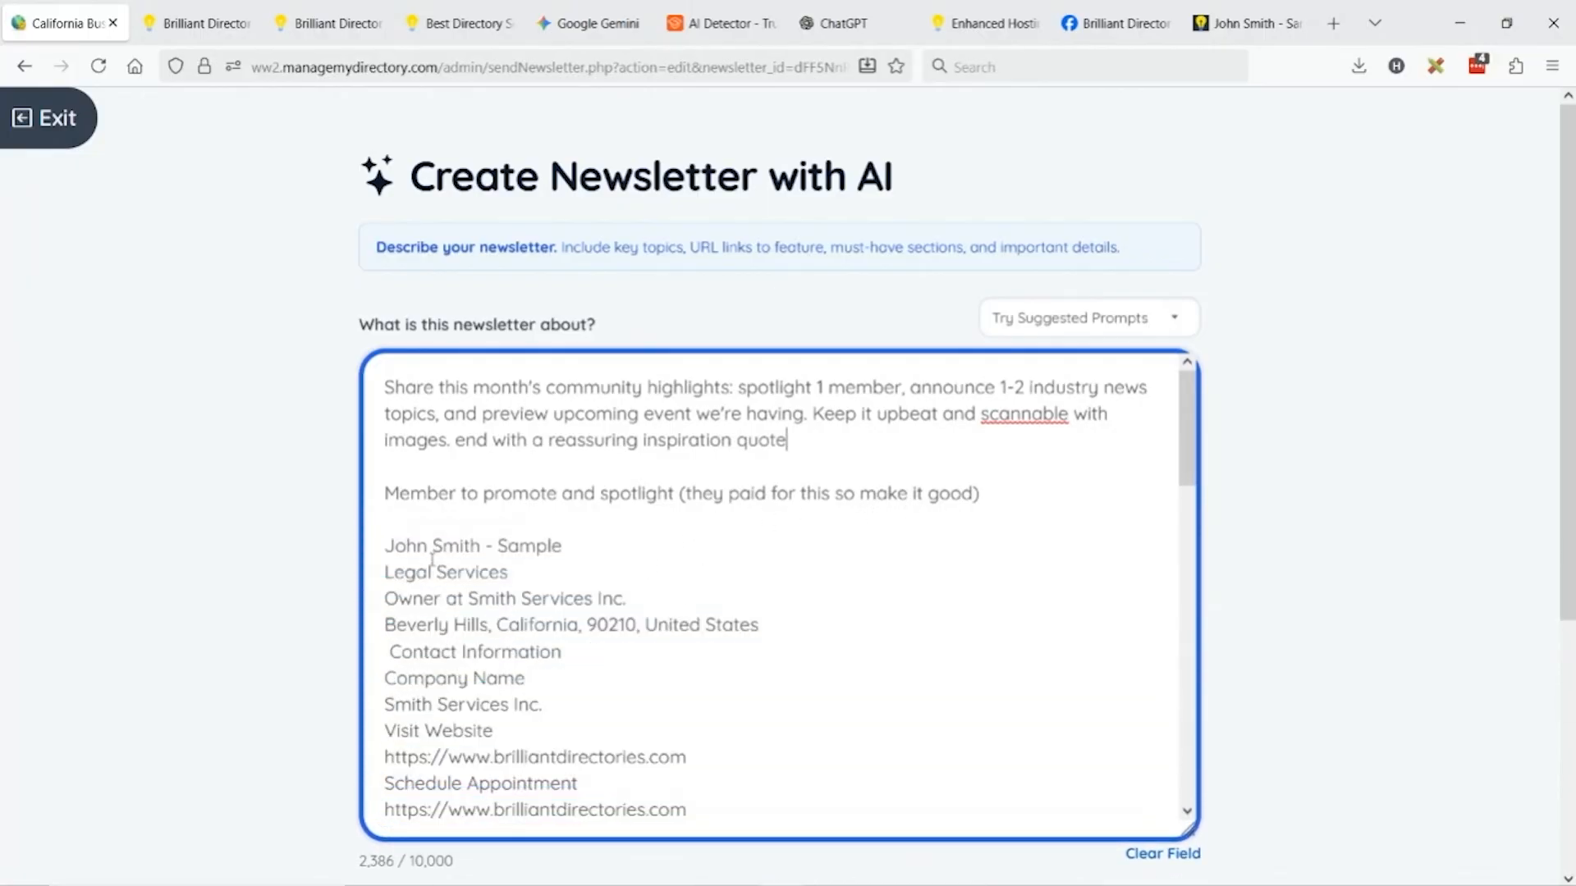
{"action": "left_click_drag", "start_coordinate": [386, 545], "coordinate": [944, 770]}
{"action": "scroll", "coordinate": [786, 546], "scroll_direction": "down", "scroll_amount": 15}
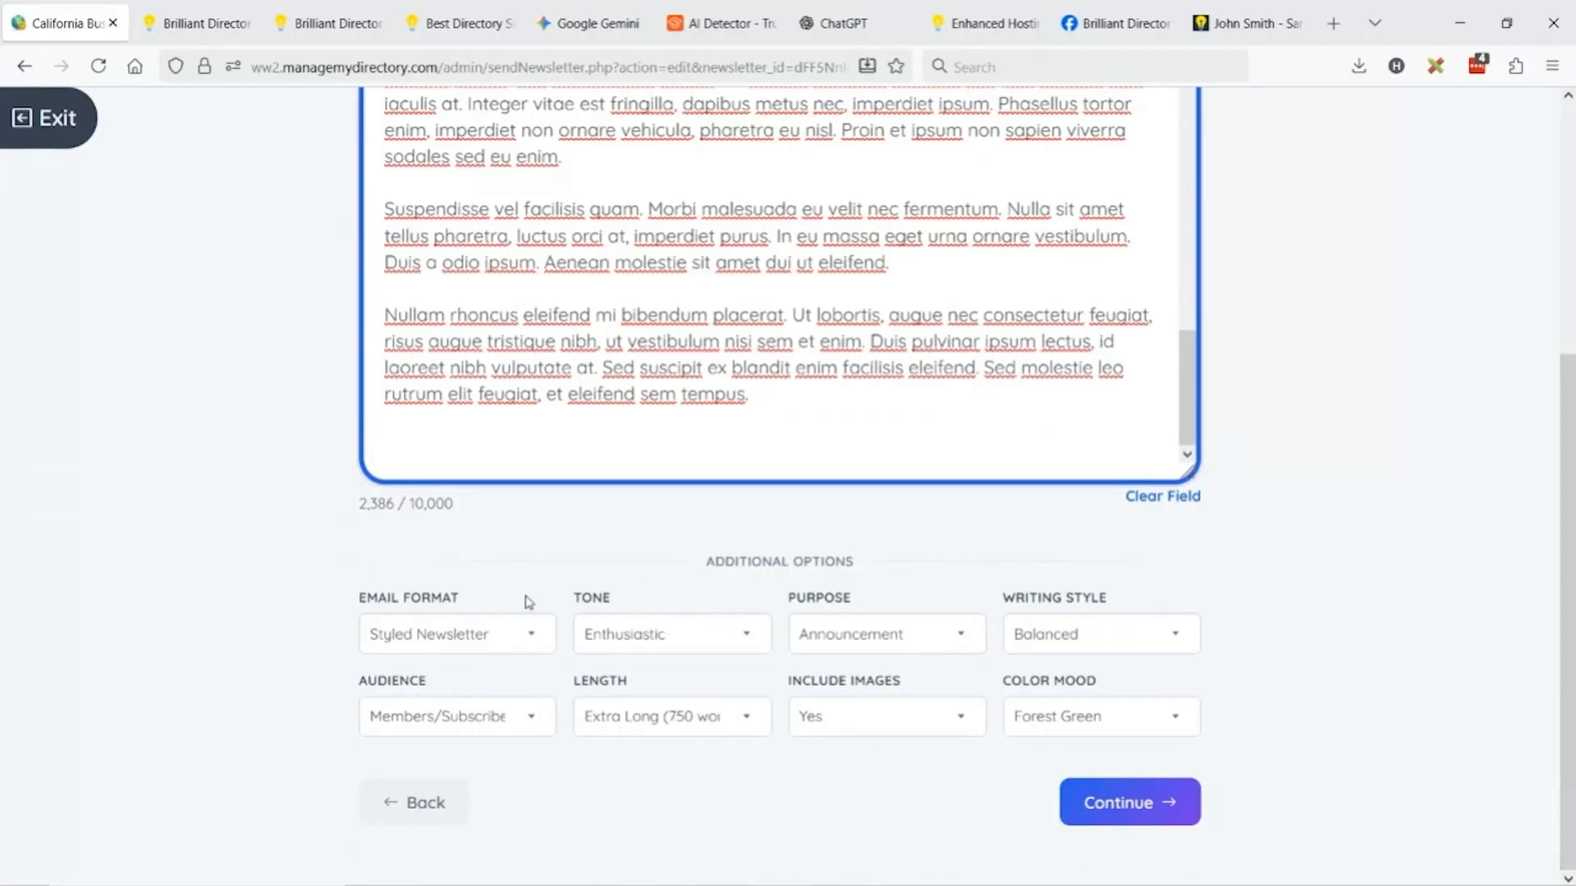
Keep Styled Newsletter and Enthusiastic tone, and change Writing Style from Balanced to Descriptive.
{"action": "left_click", "coordinate": [536, 639]}
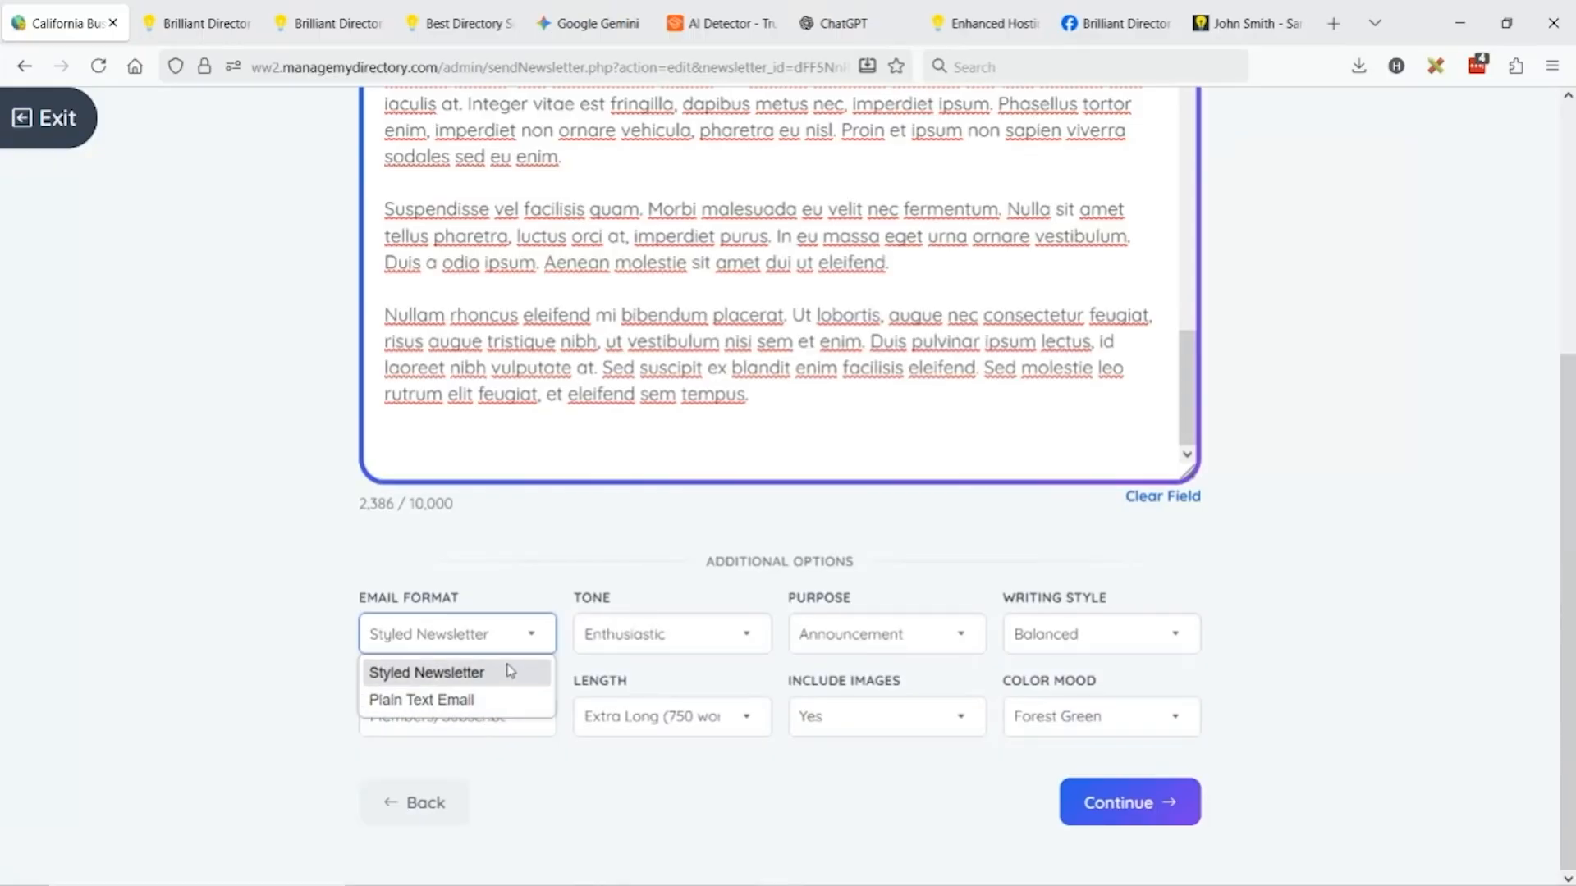
{"action": "left_click", "coordinate": [641, 559]}
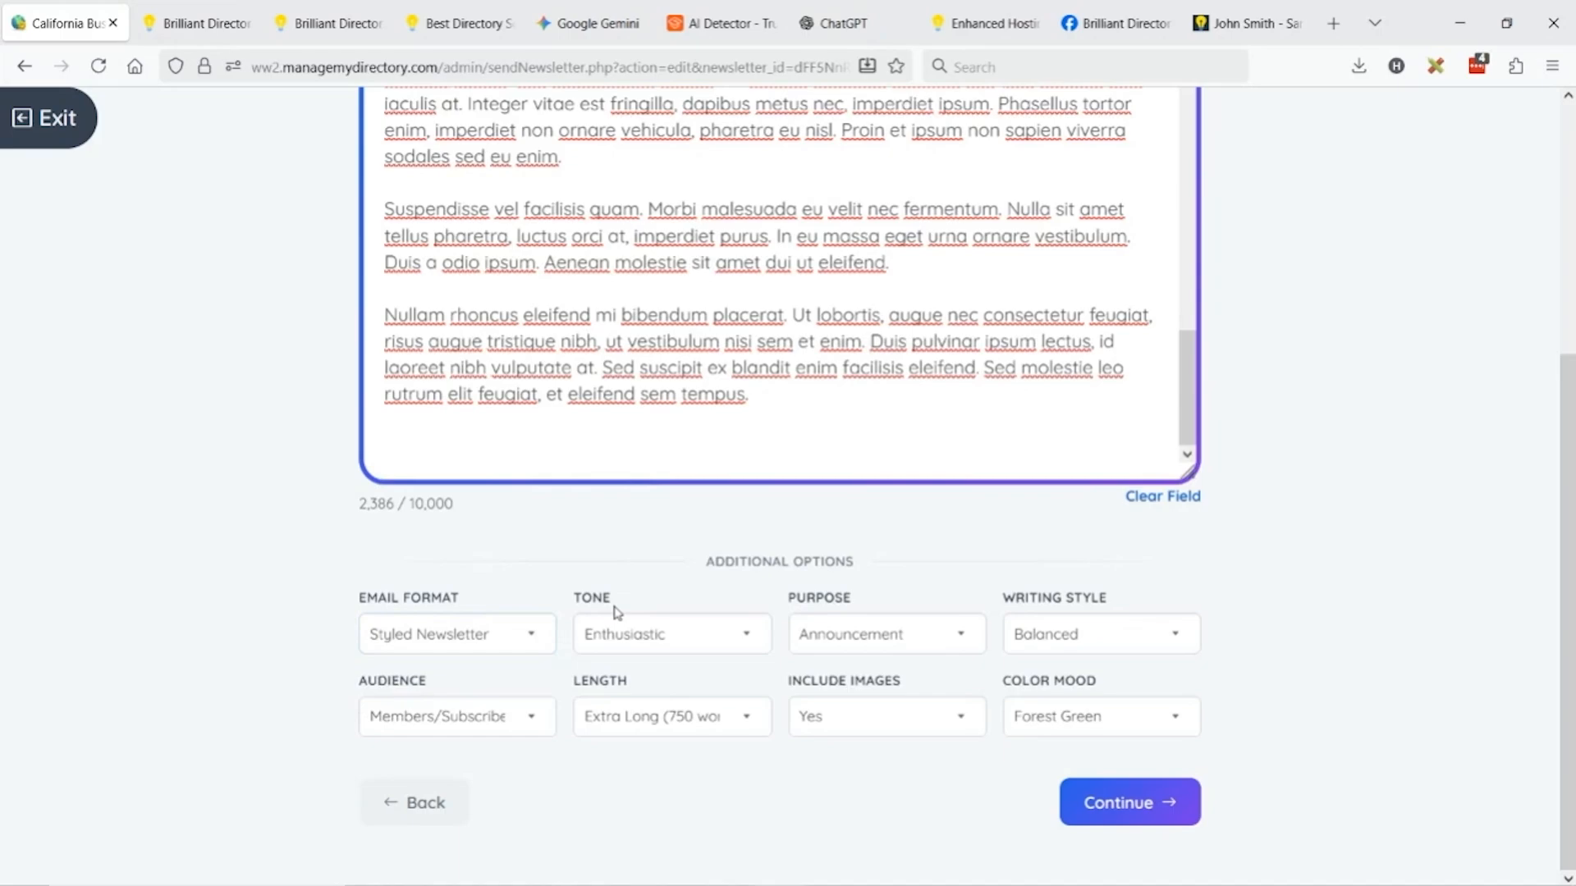
{"action": "left_click", "coordinate": [654, 647]}
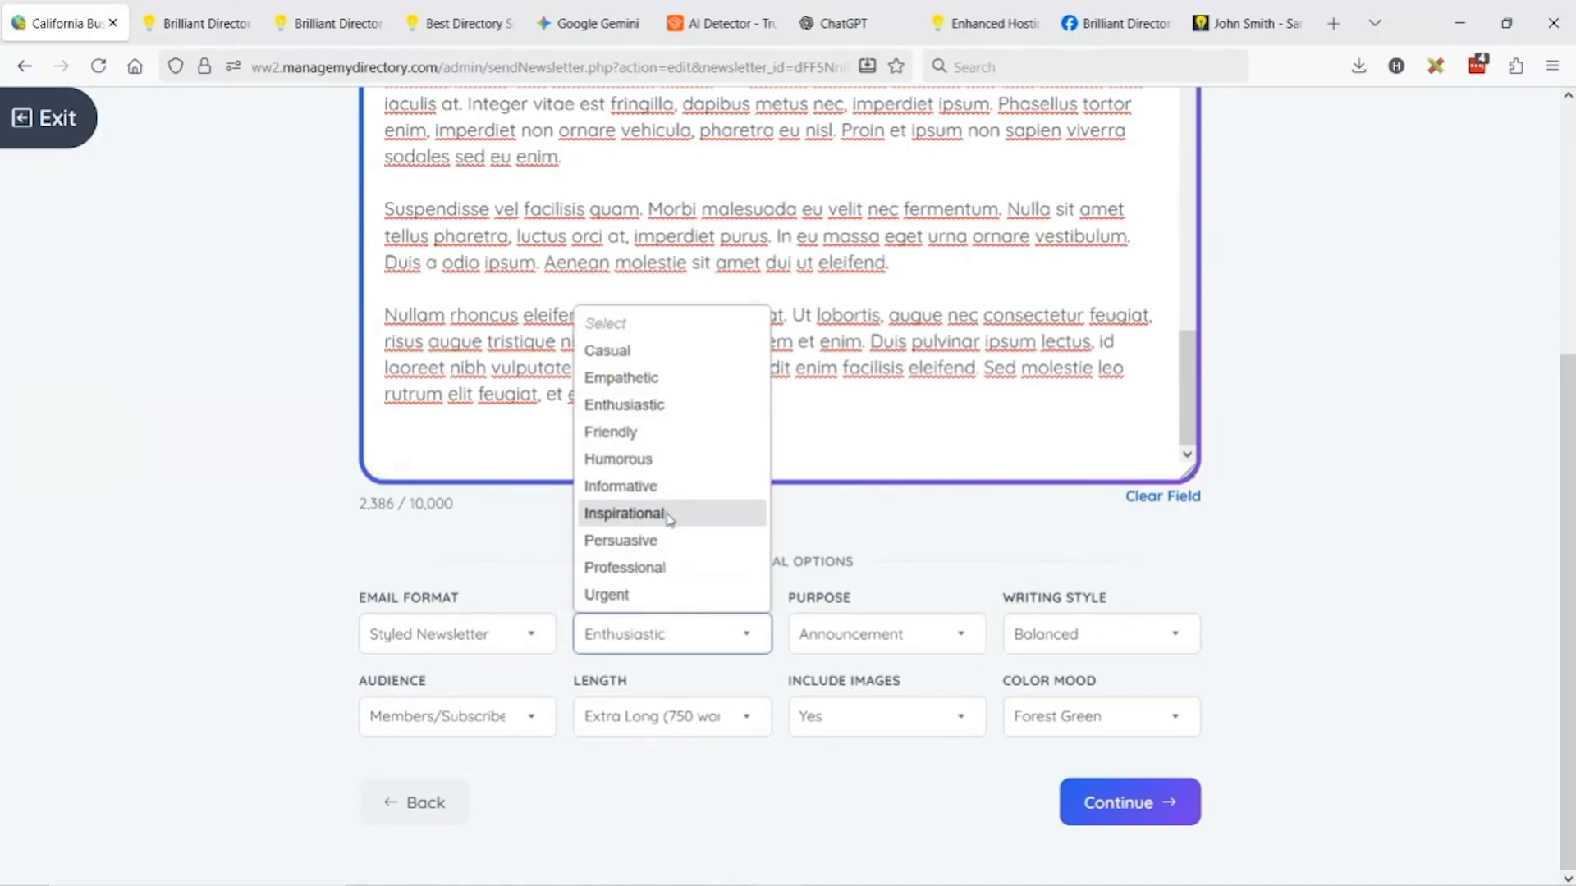
{"action": "left_click", "coordinate": [668, 643]}
{"action": "left_click", "coordinate": [668, 643]}
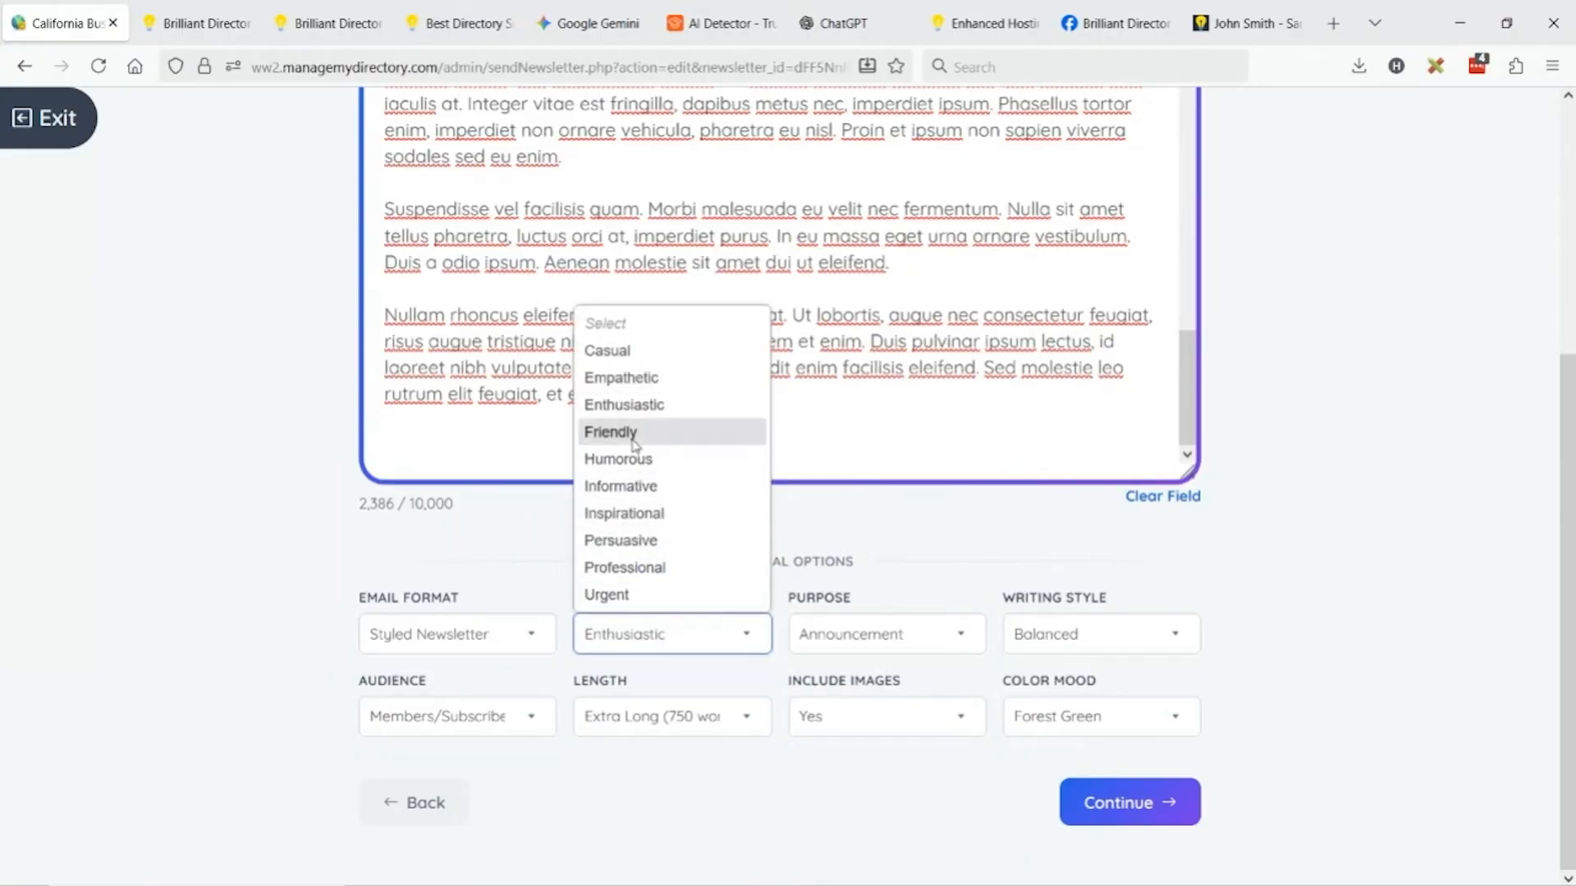
{"action": "left_click", "coordinate": [477, 549]}
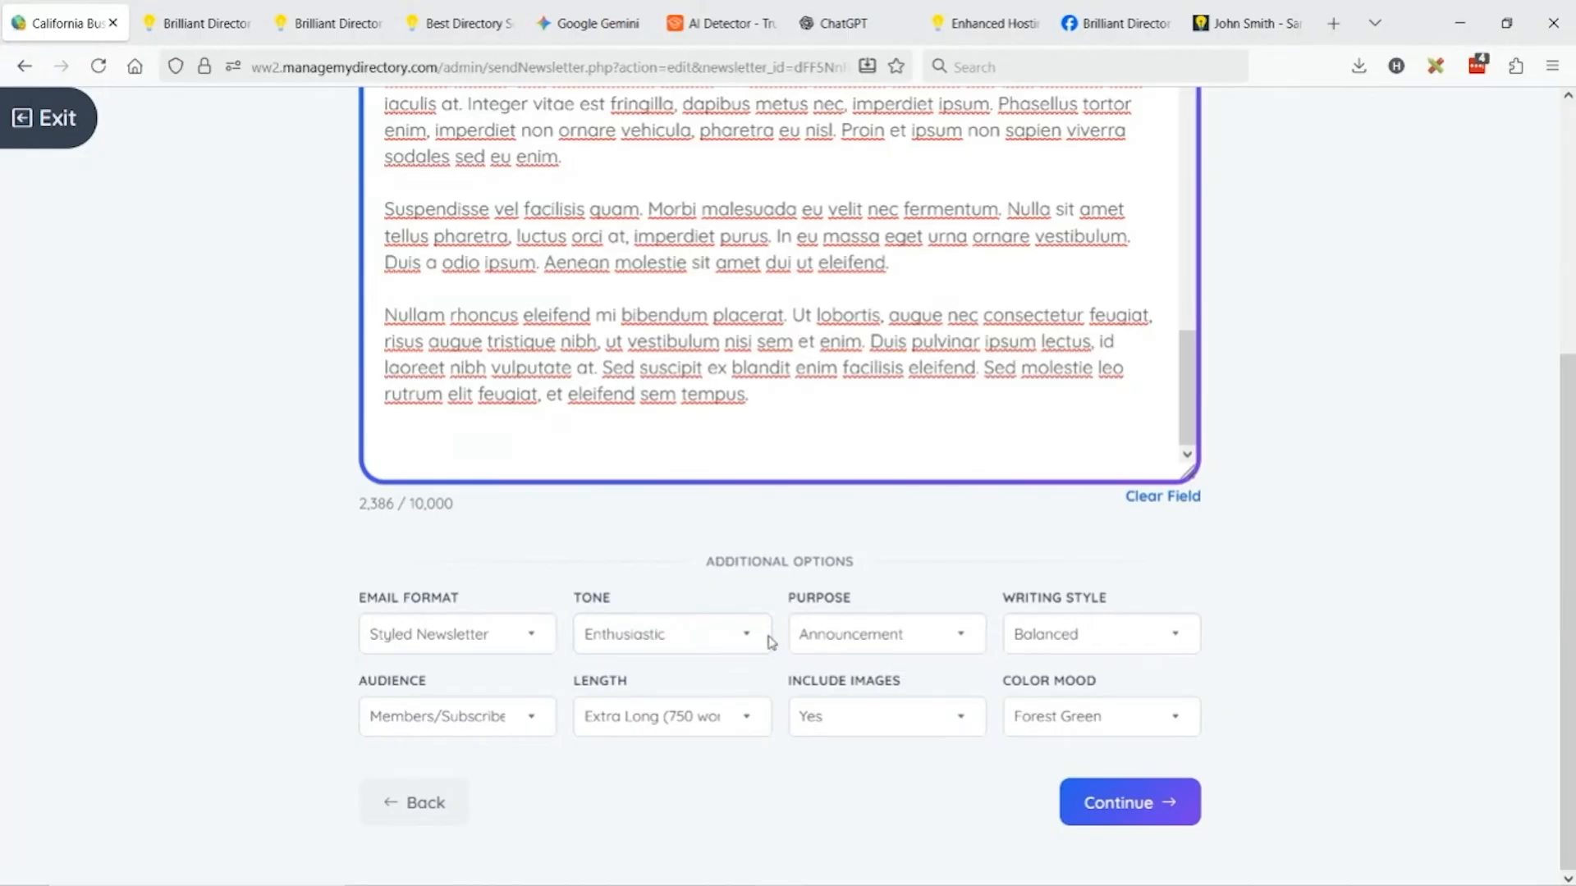
{"action": "left_click", "coordinate": [926, 648]}
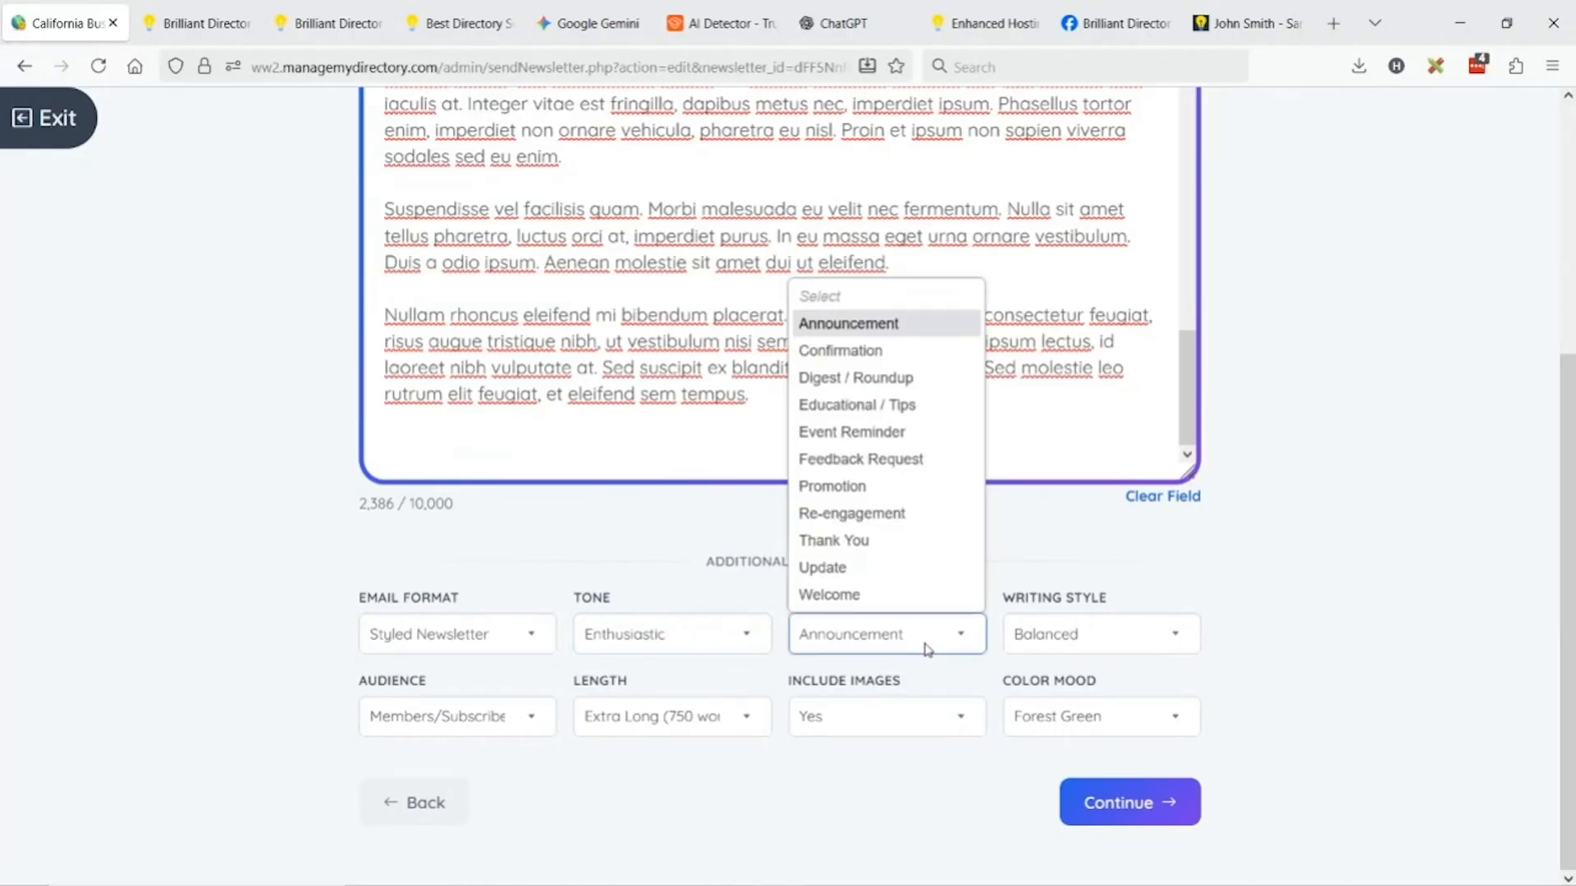
{"action": "left_click", "coordinate": [1143, 657]}
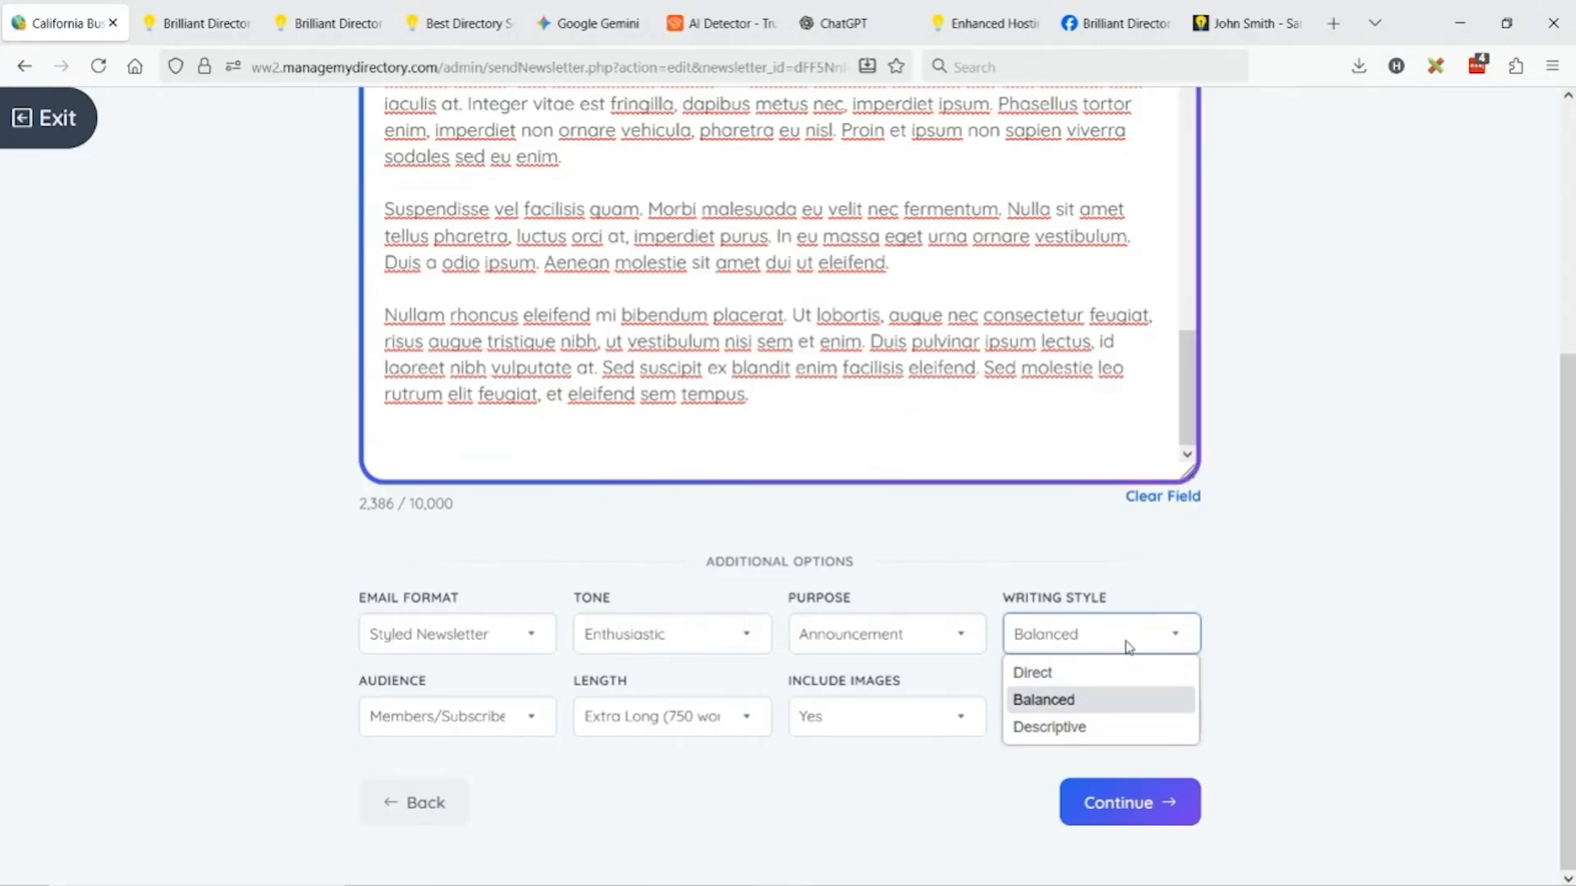
{"action": "left_click", "coordinate": [1099, 729]}
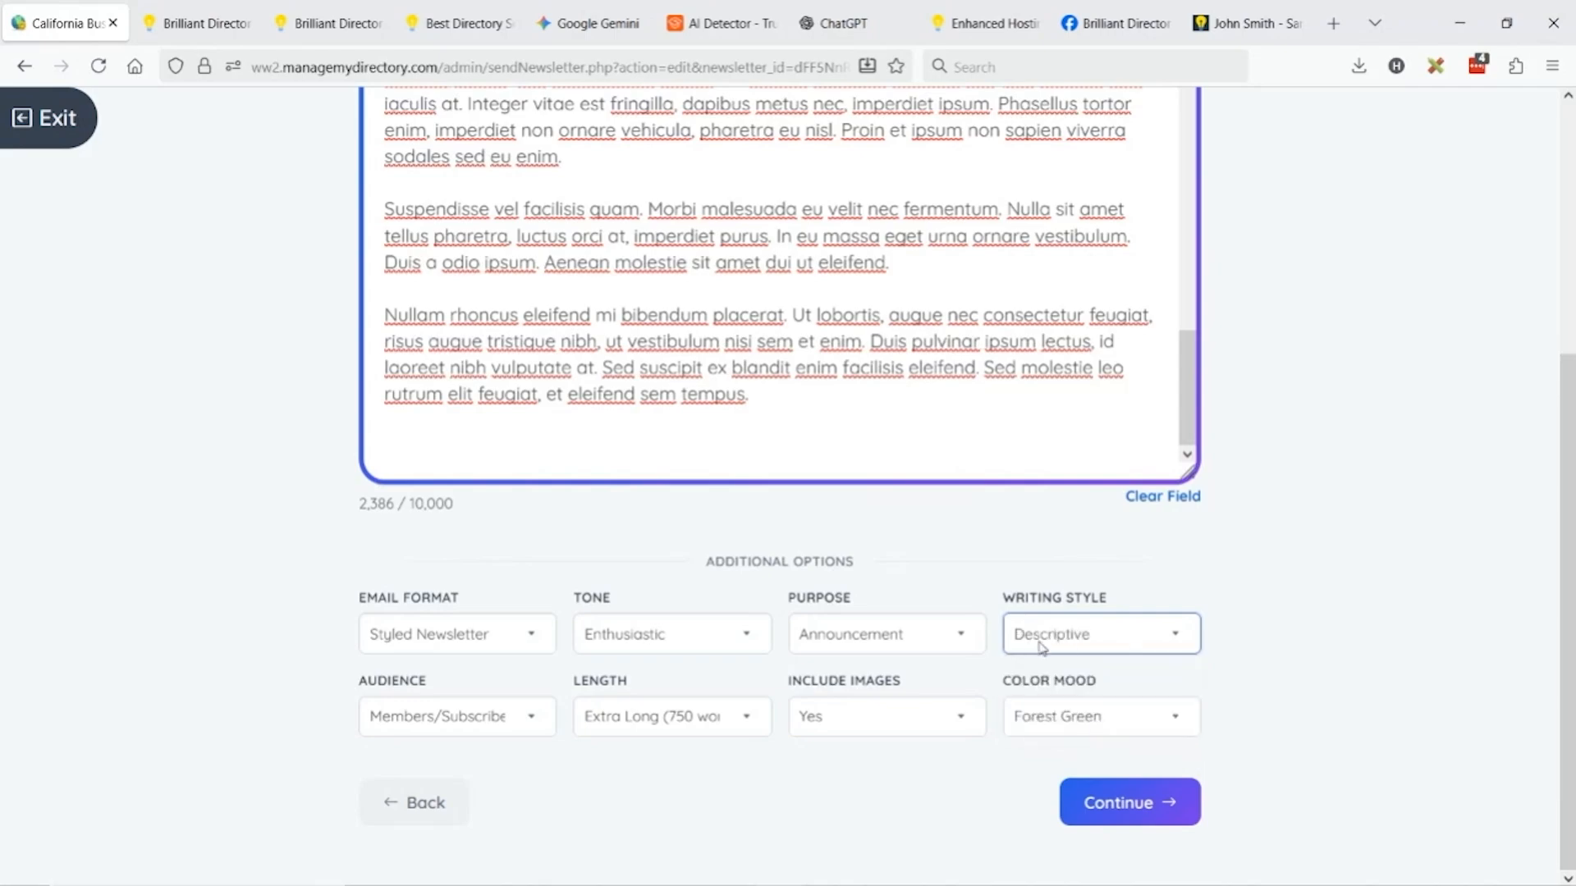
Confirm Members/Subscribers audience and Forest Green colour mood remain selected.
{"action": "left_click", "coordinate": [467, 714]}
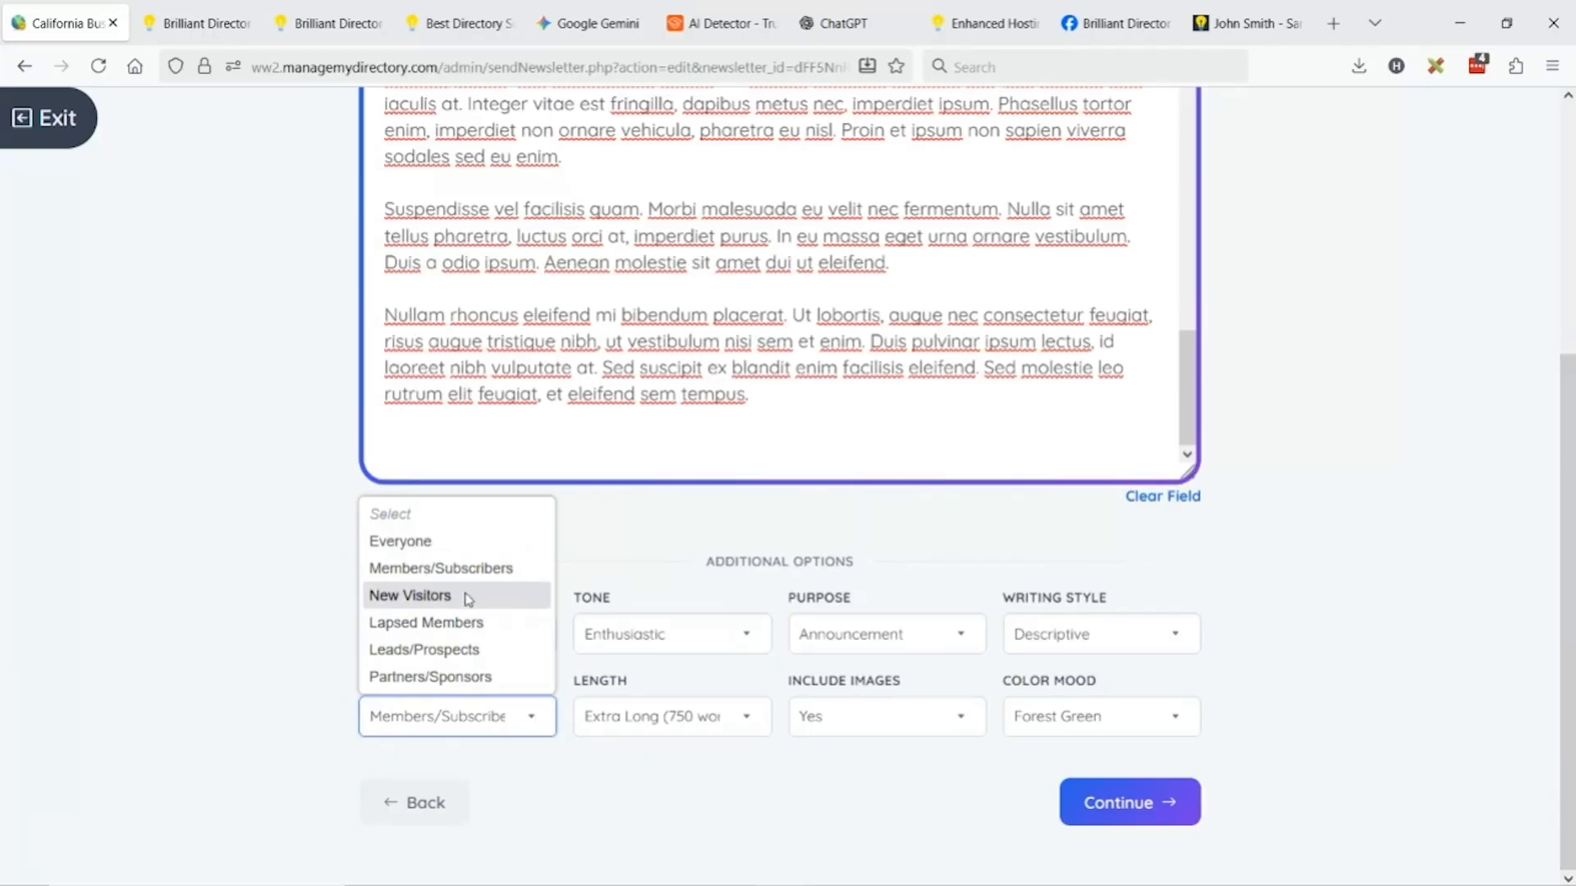
{"action": "left_click", "coordinate": [465, 567]}
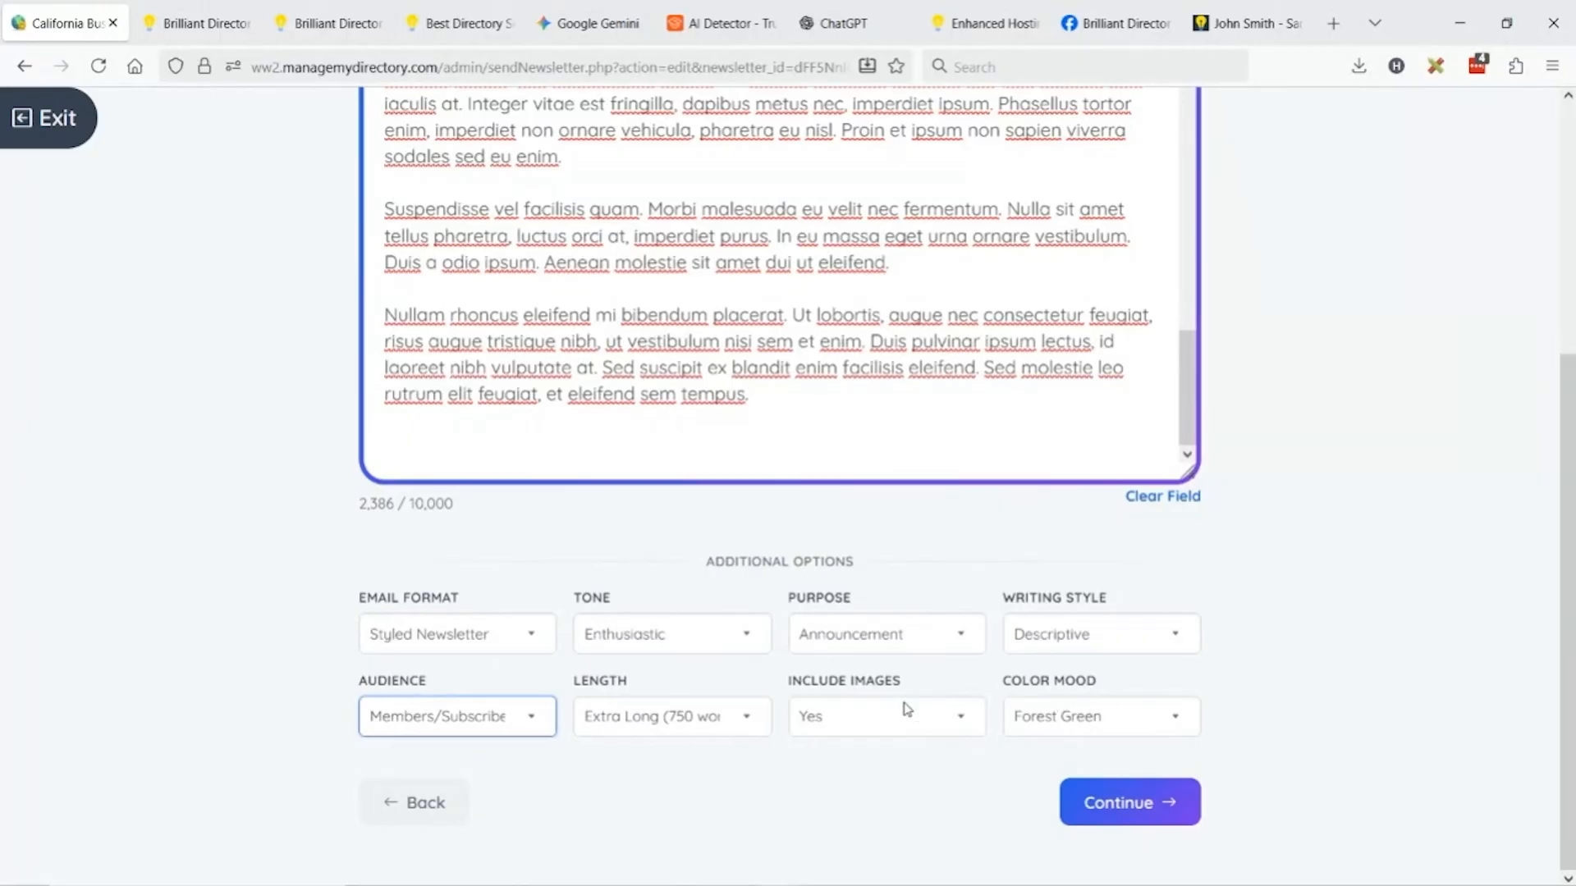
{"action": "left_click", "coordinate": [1129, 722]}
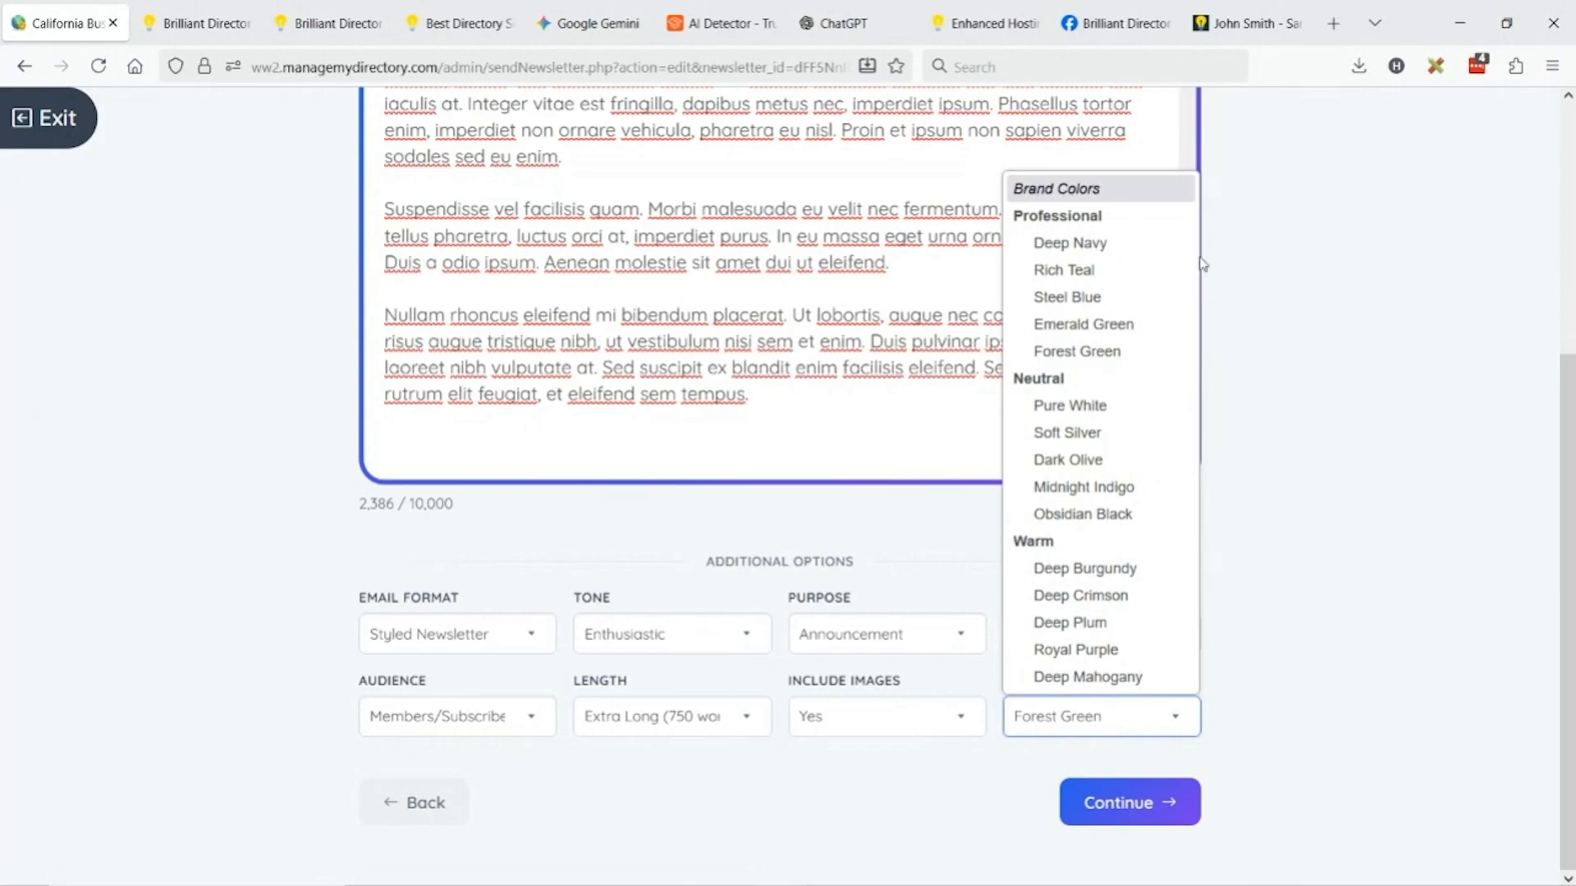
{"action": "left_click", "coordinate": [1298, 598]}
{"action": "left_click", "coordinate": [1089, 726]}
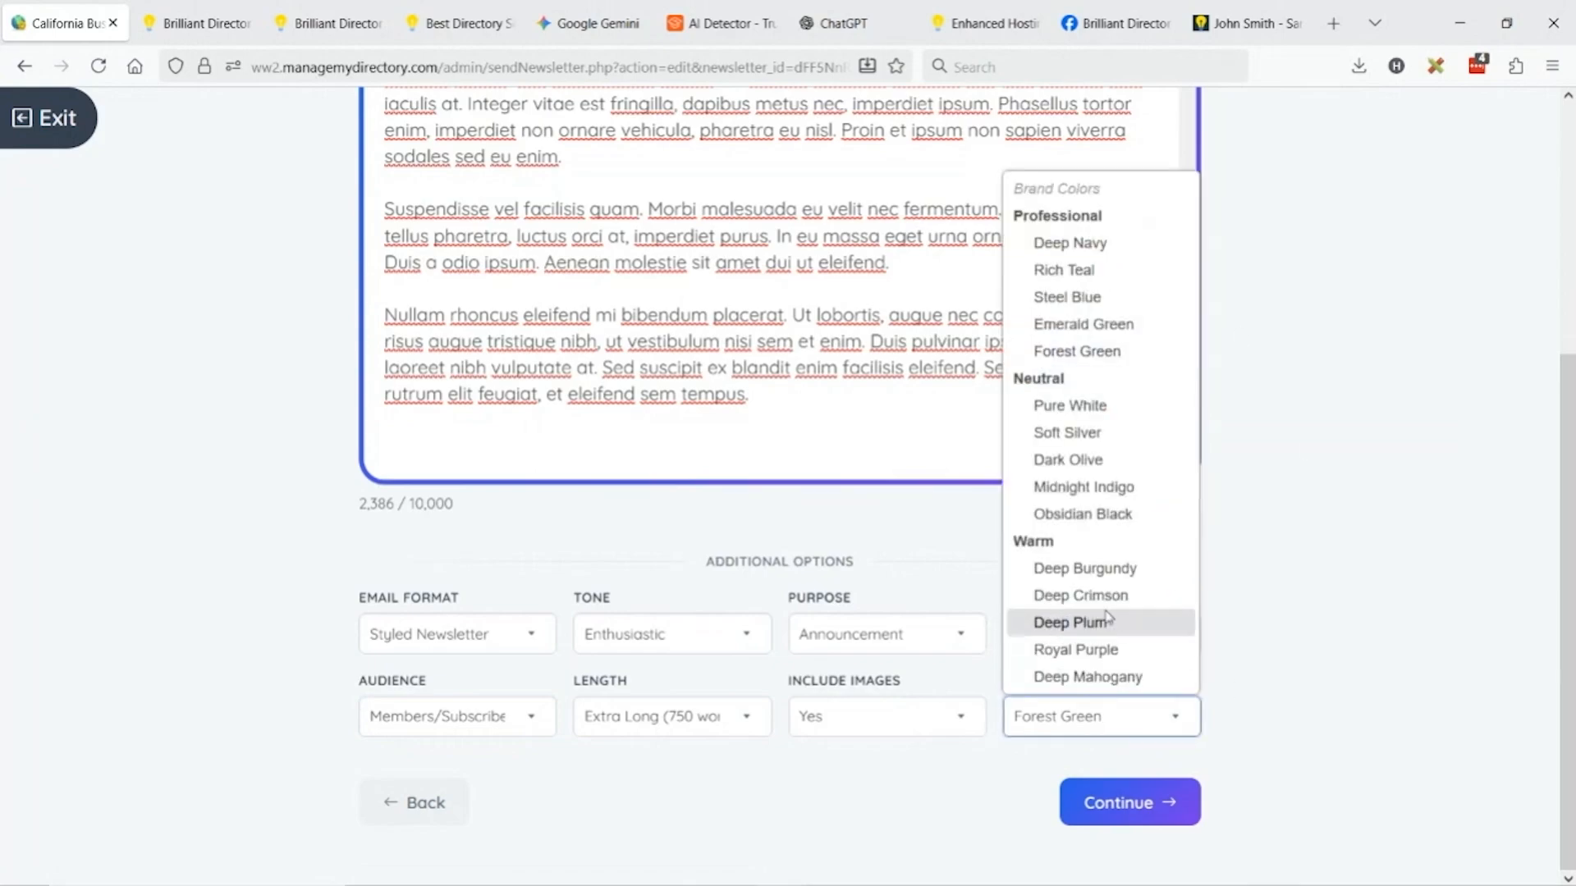
{"action": "left_click", "coordinate": [1102, 353]}
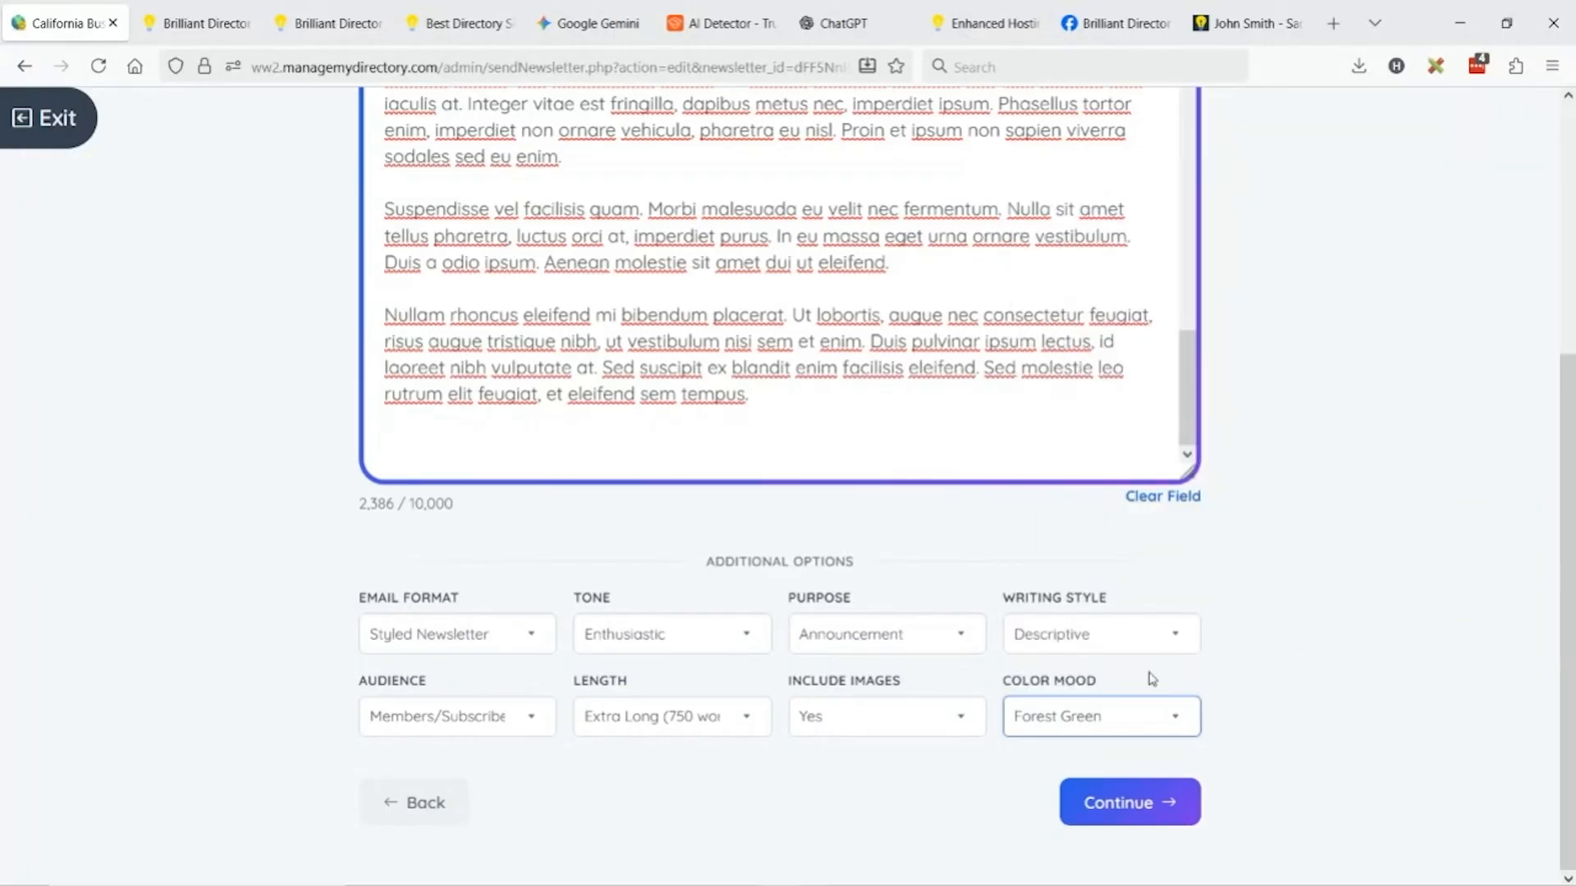
Generate the newsletter with AI, then open the admin Dashboard in a duplicated browser tab.
{"action": "left_click", "coordinate": [1155, 806]}
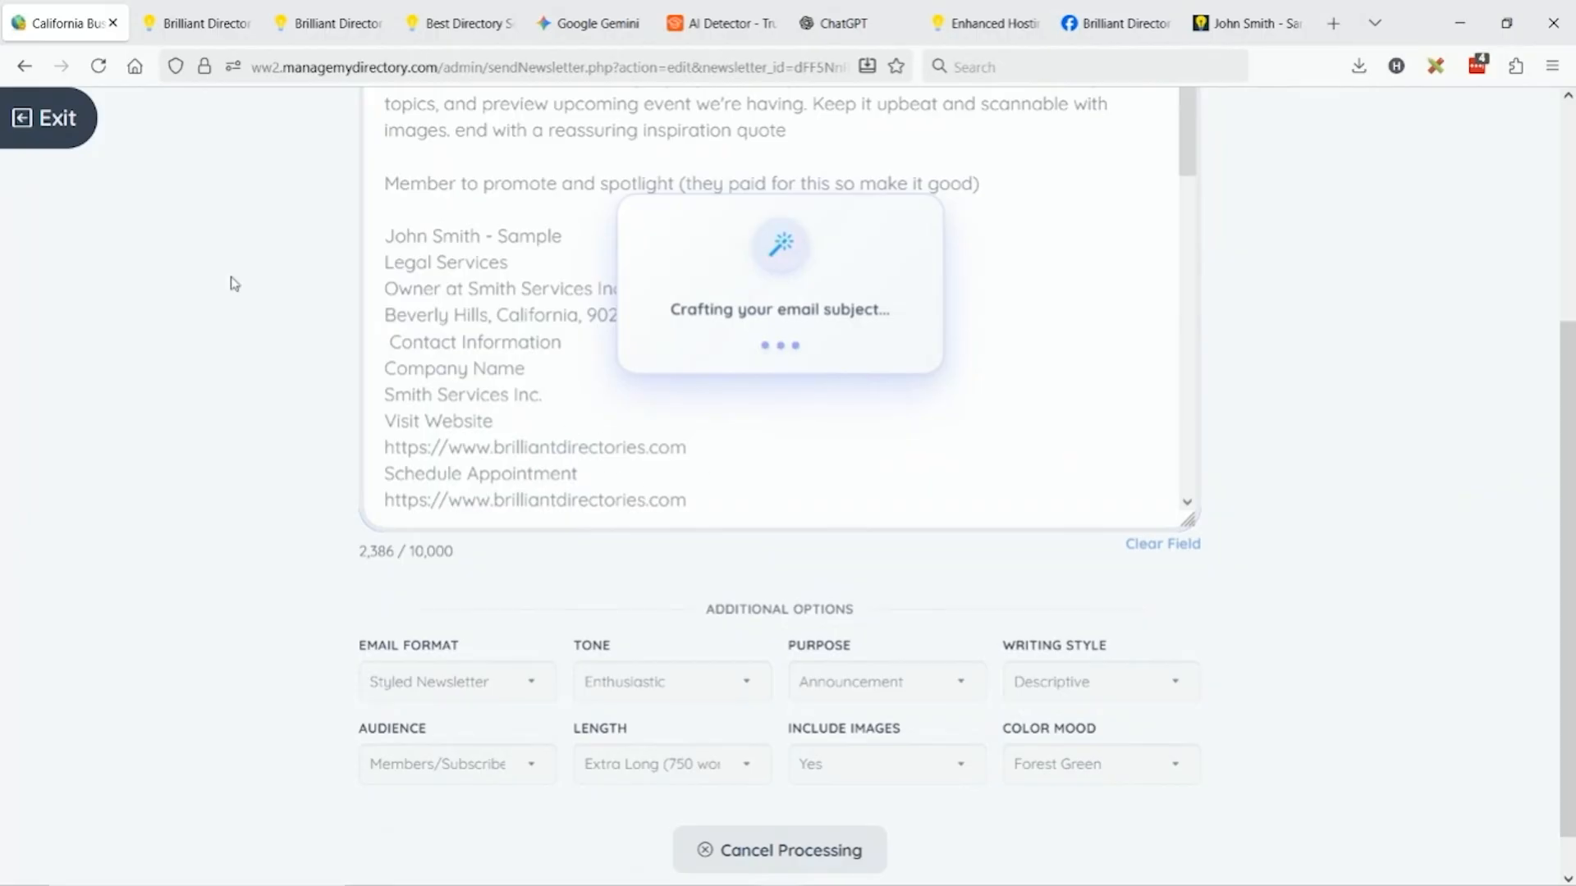
{"action": "right_click", "coordinate": [64, 25]}
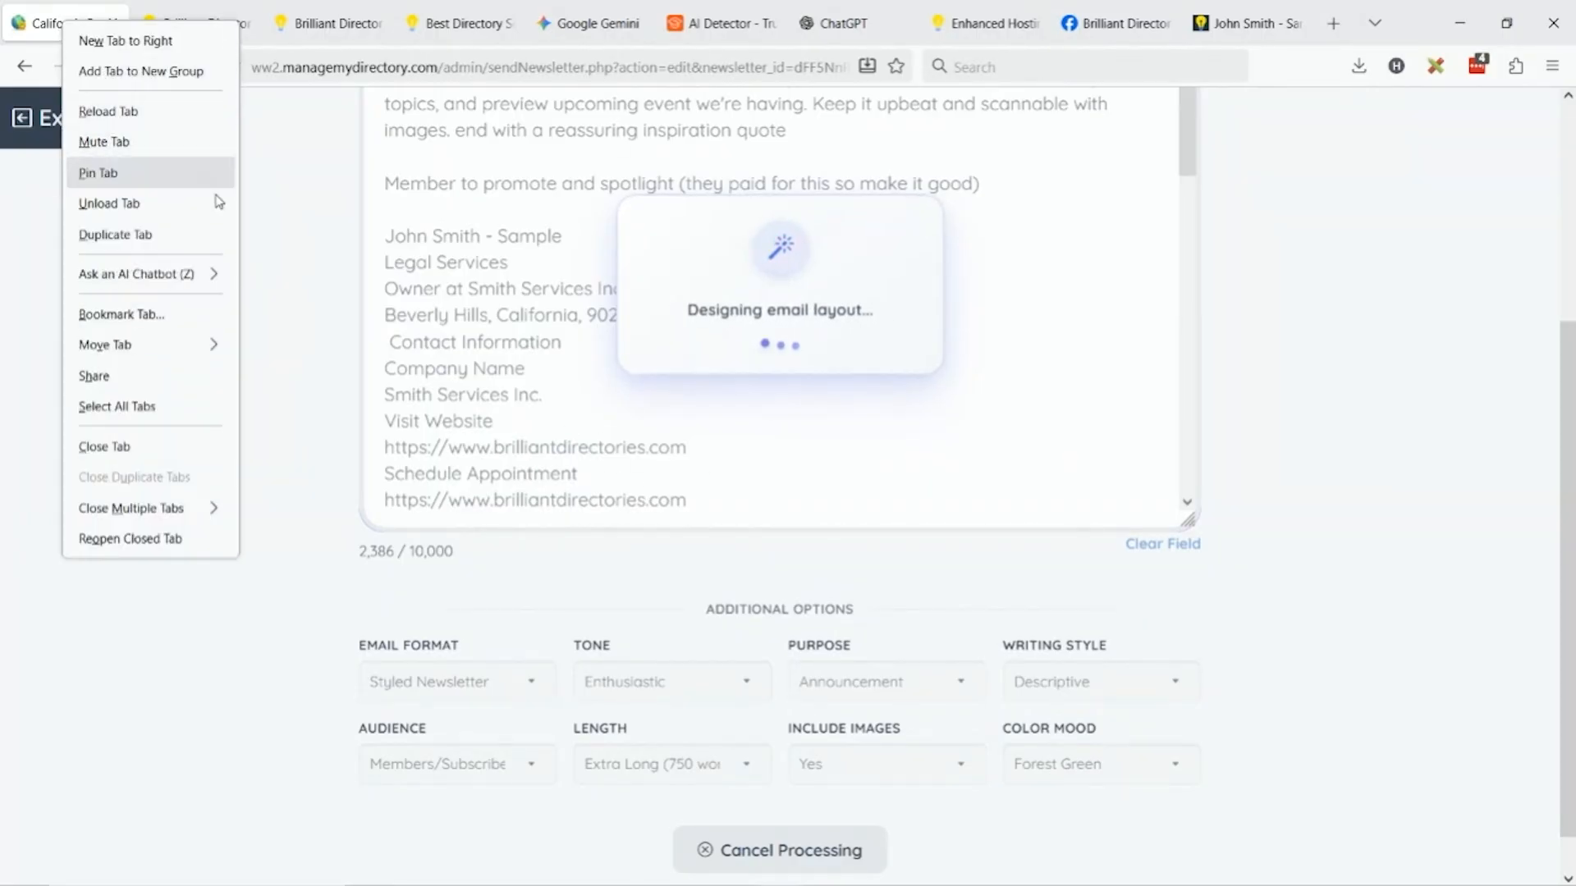
{"action": "left_click", "coordinate": [170, 235]}
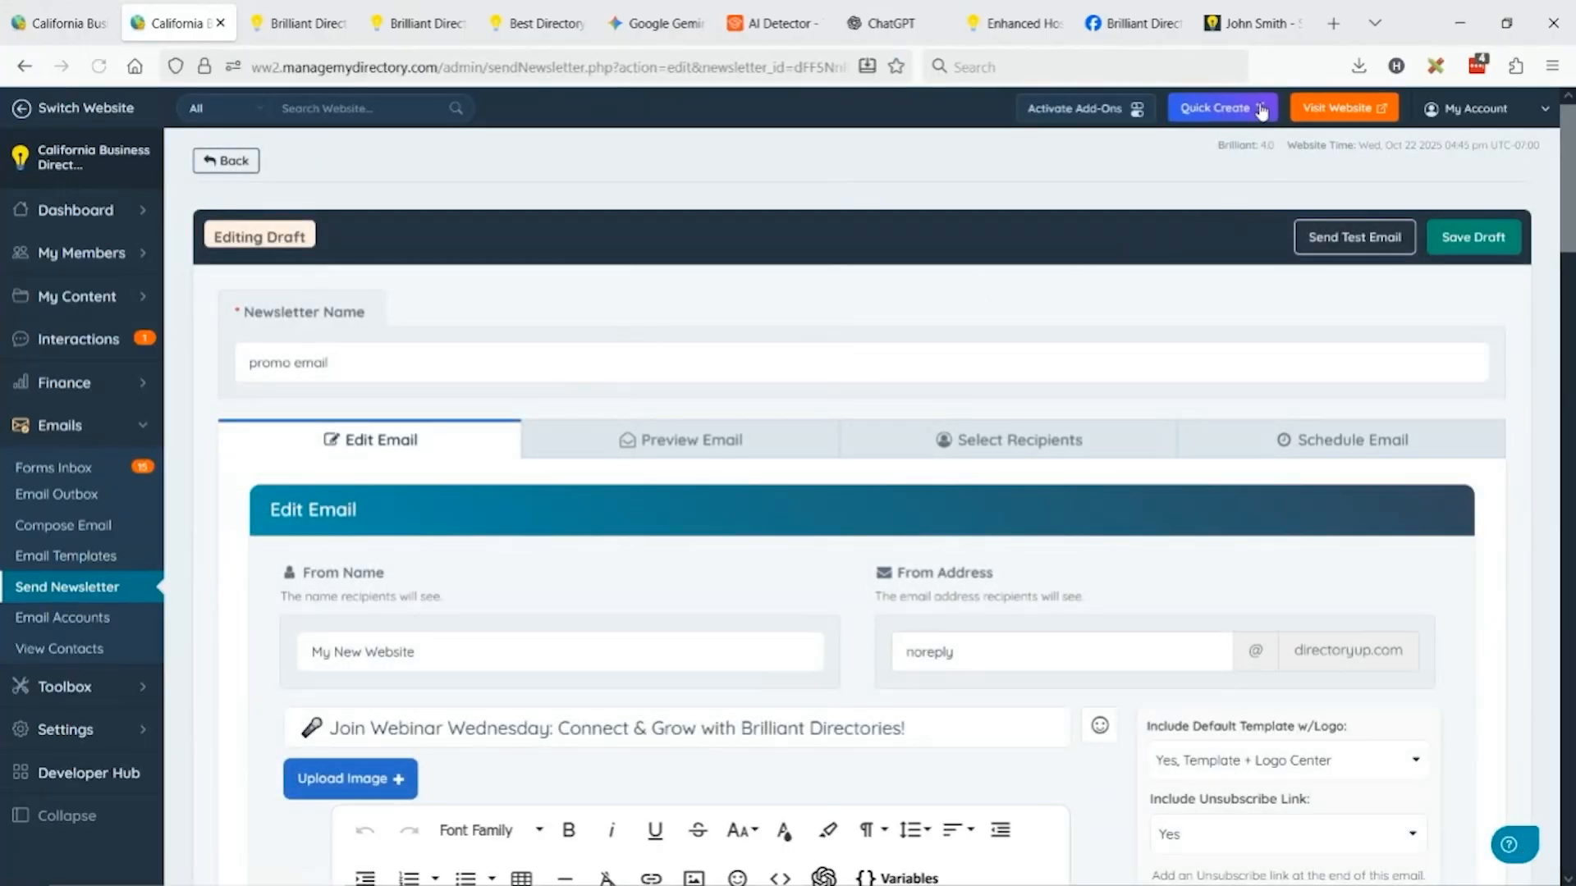
{"action": "left_click", "coordinate": [79, 211]}
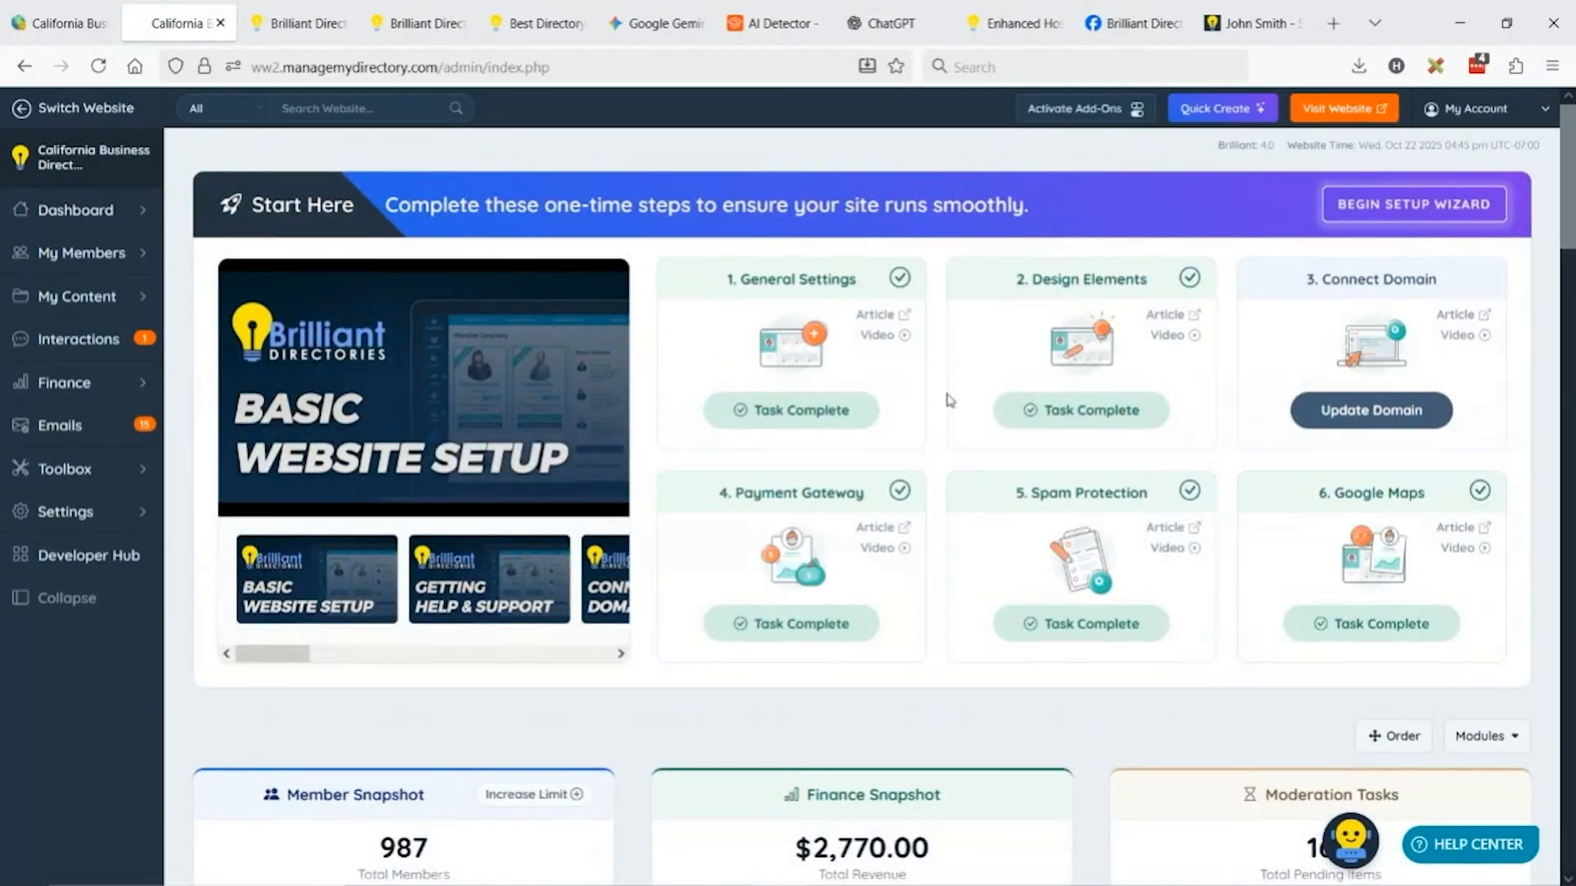
Create a newsletter nicknamed 'Reminder' via Quick Create, choosing AI Generate for its content.
{"action": "scroll", "coordinate": [762, 425], "scroll_direction": "down", "scroll_amount": 8}
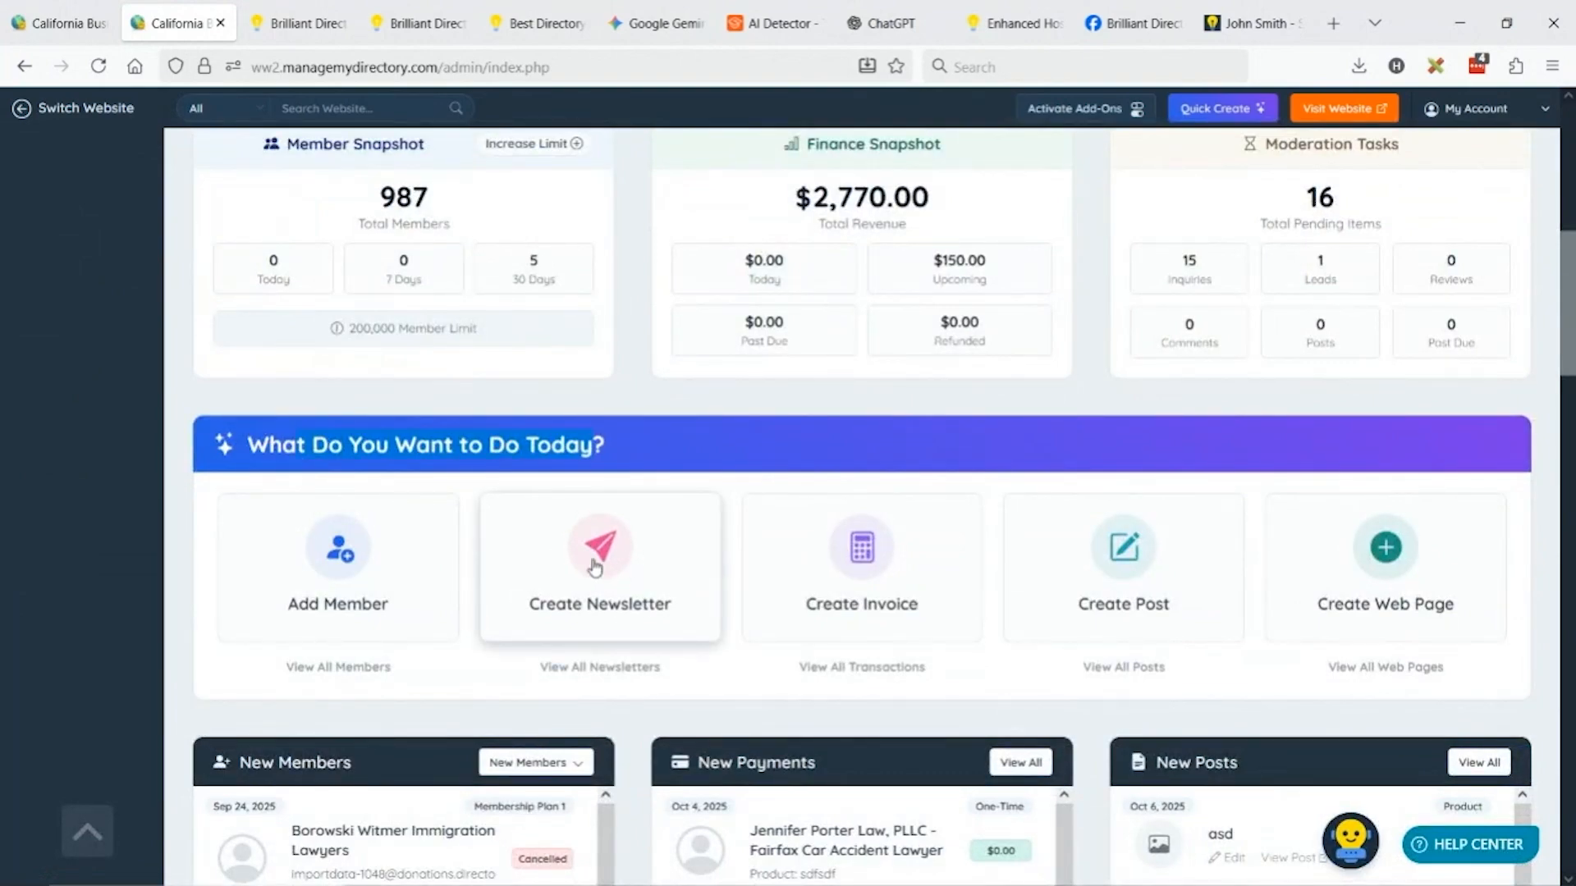
{"action": "left_click", "coordinate": [1256, 110]}
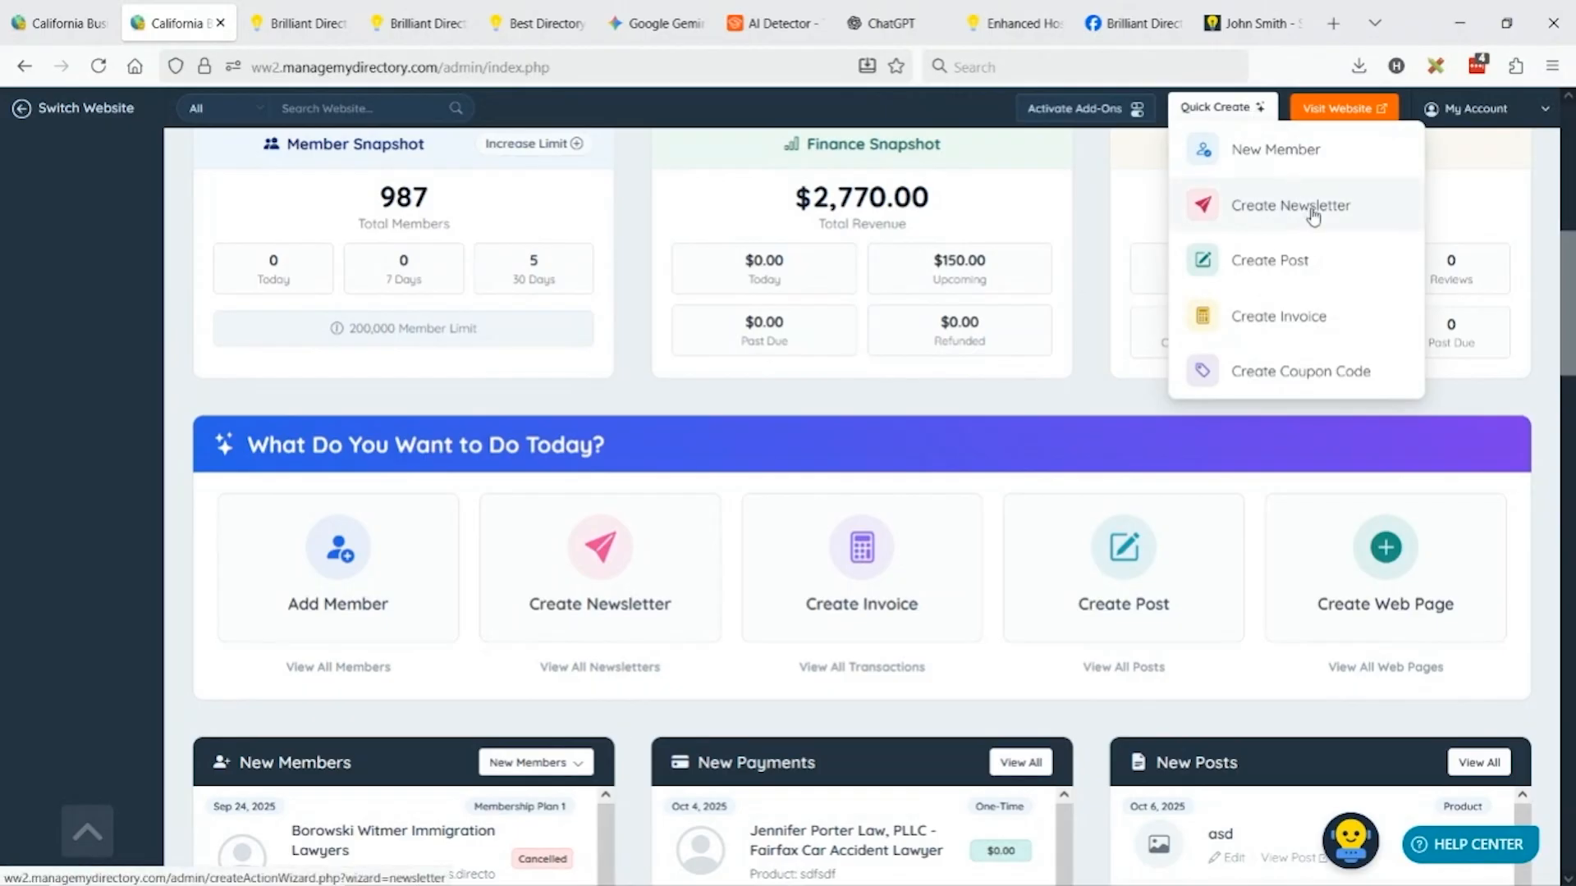
{"action": "left_click", "coordinate": [632, 573]}
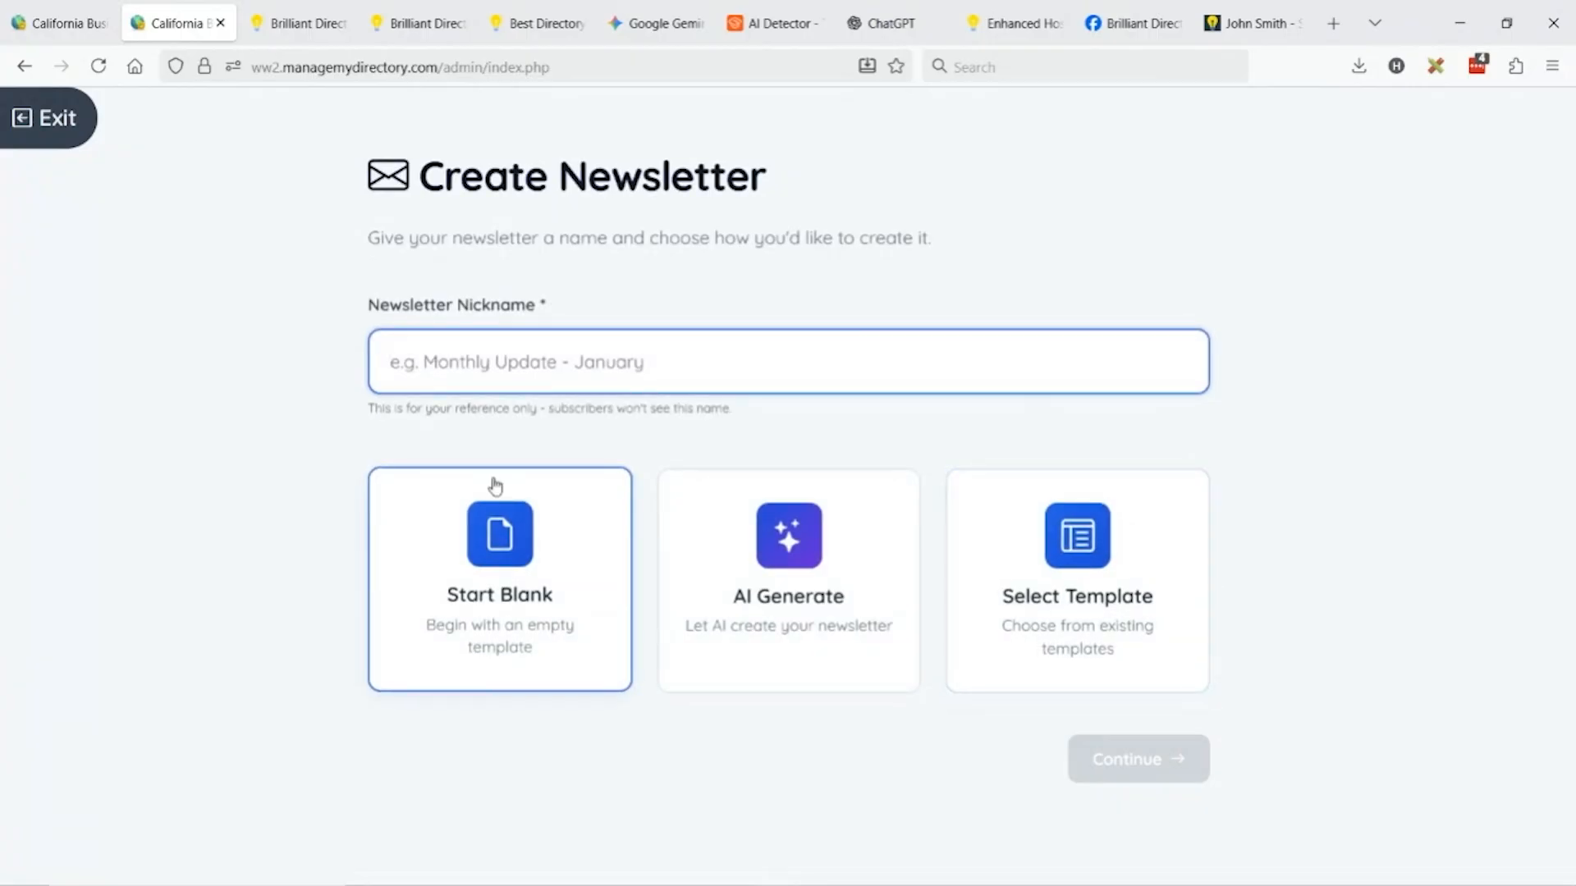
{"action": "type", "text": "Reminder"}
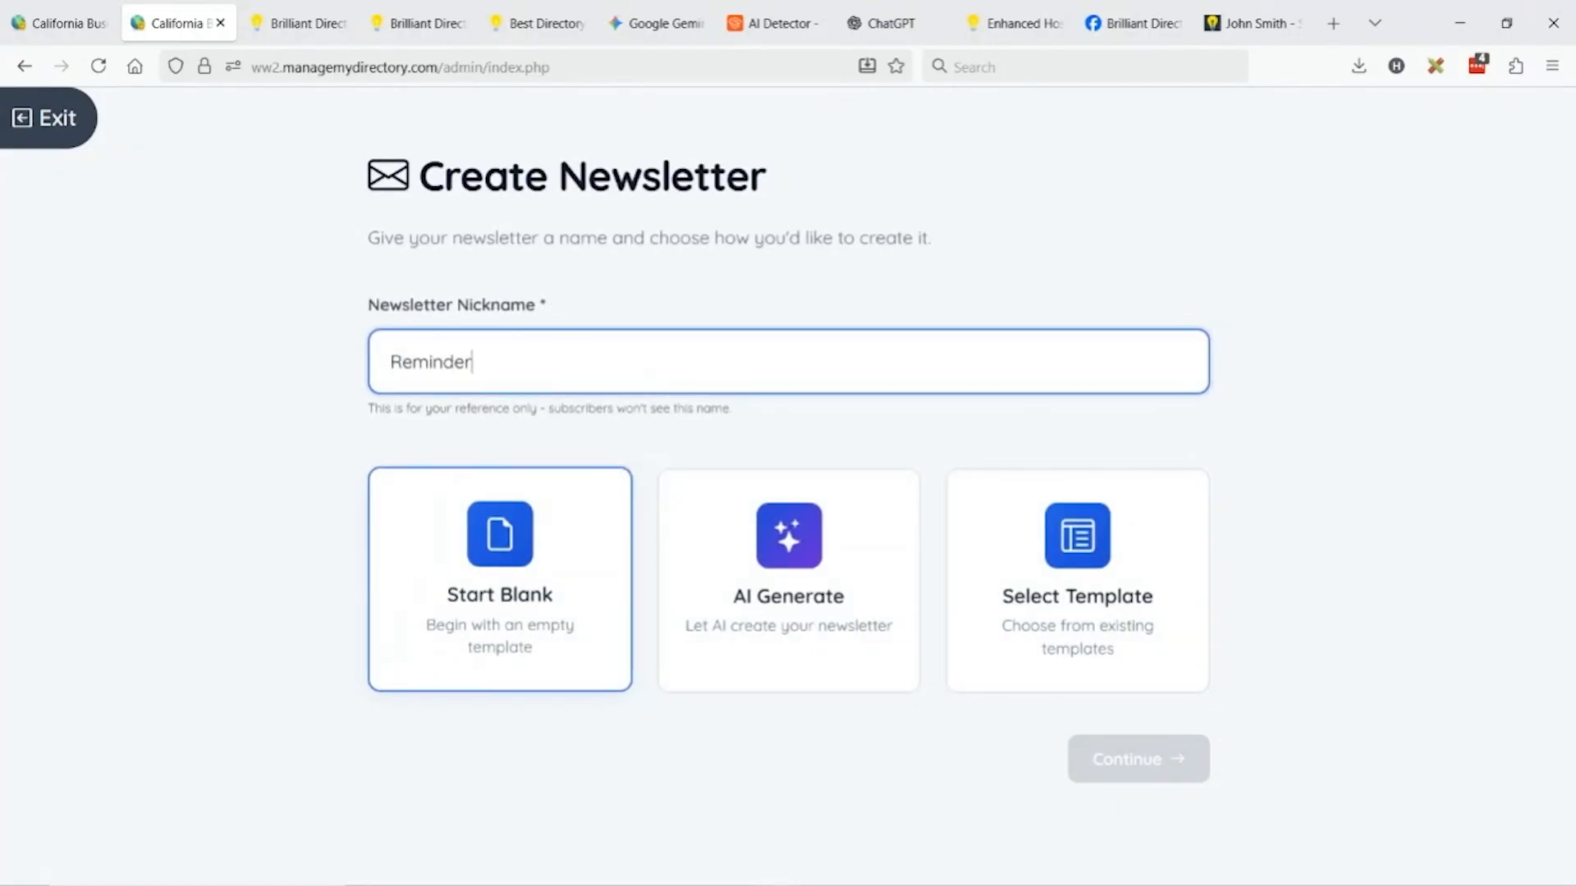
{"action": "left_click", "coordinate": [883, 673]}
{"action": "left_click", "coordinate": [1162, 767]}
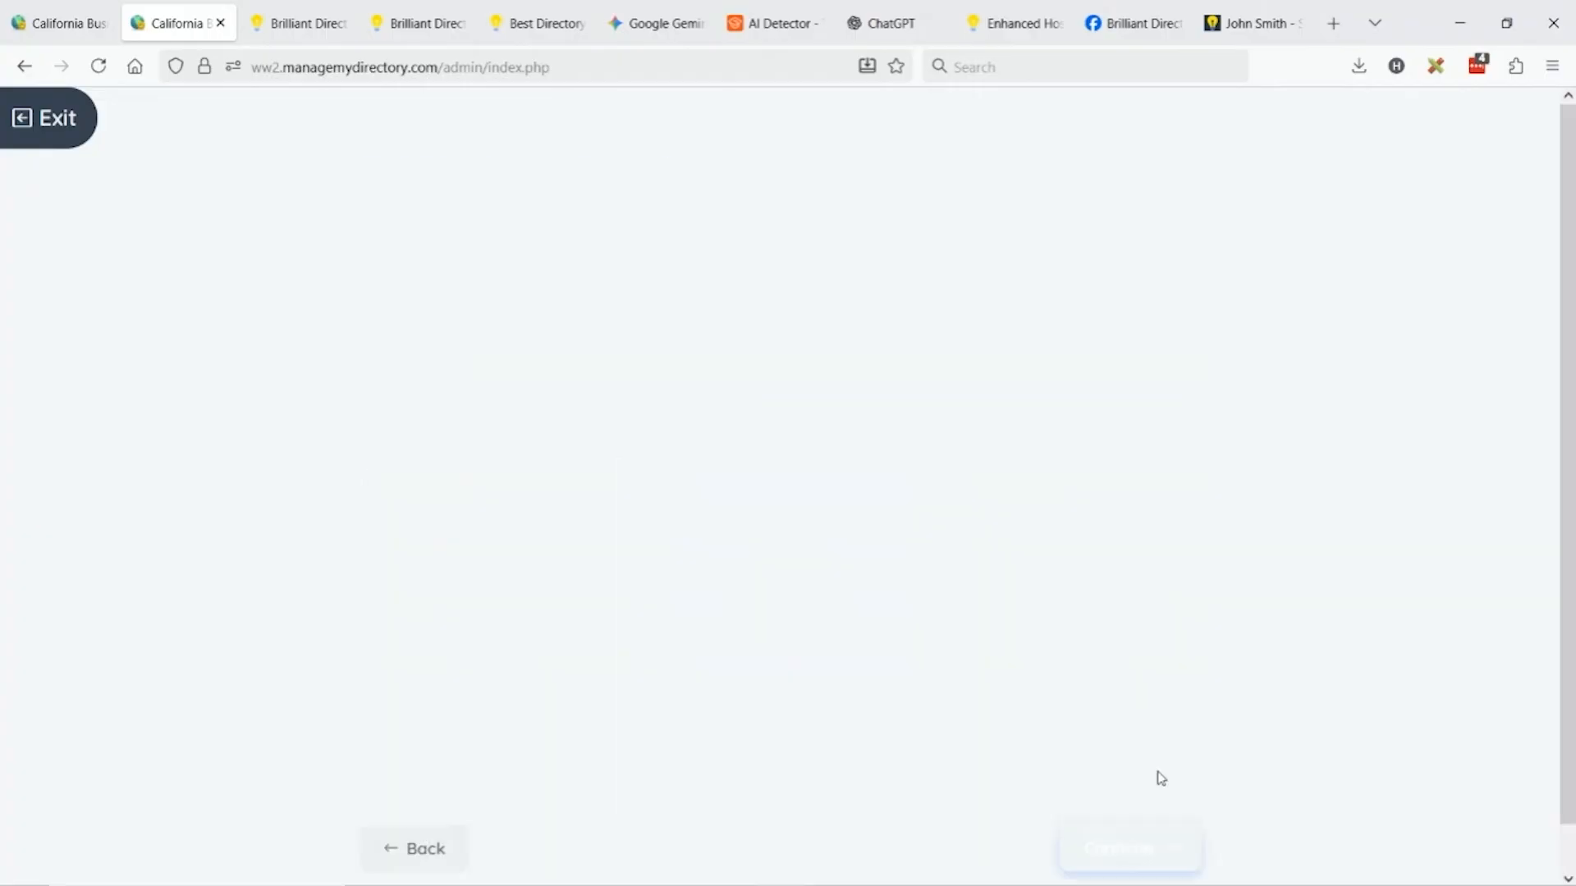
{"action": "left_click", "coordinate": [425, 698]}
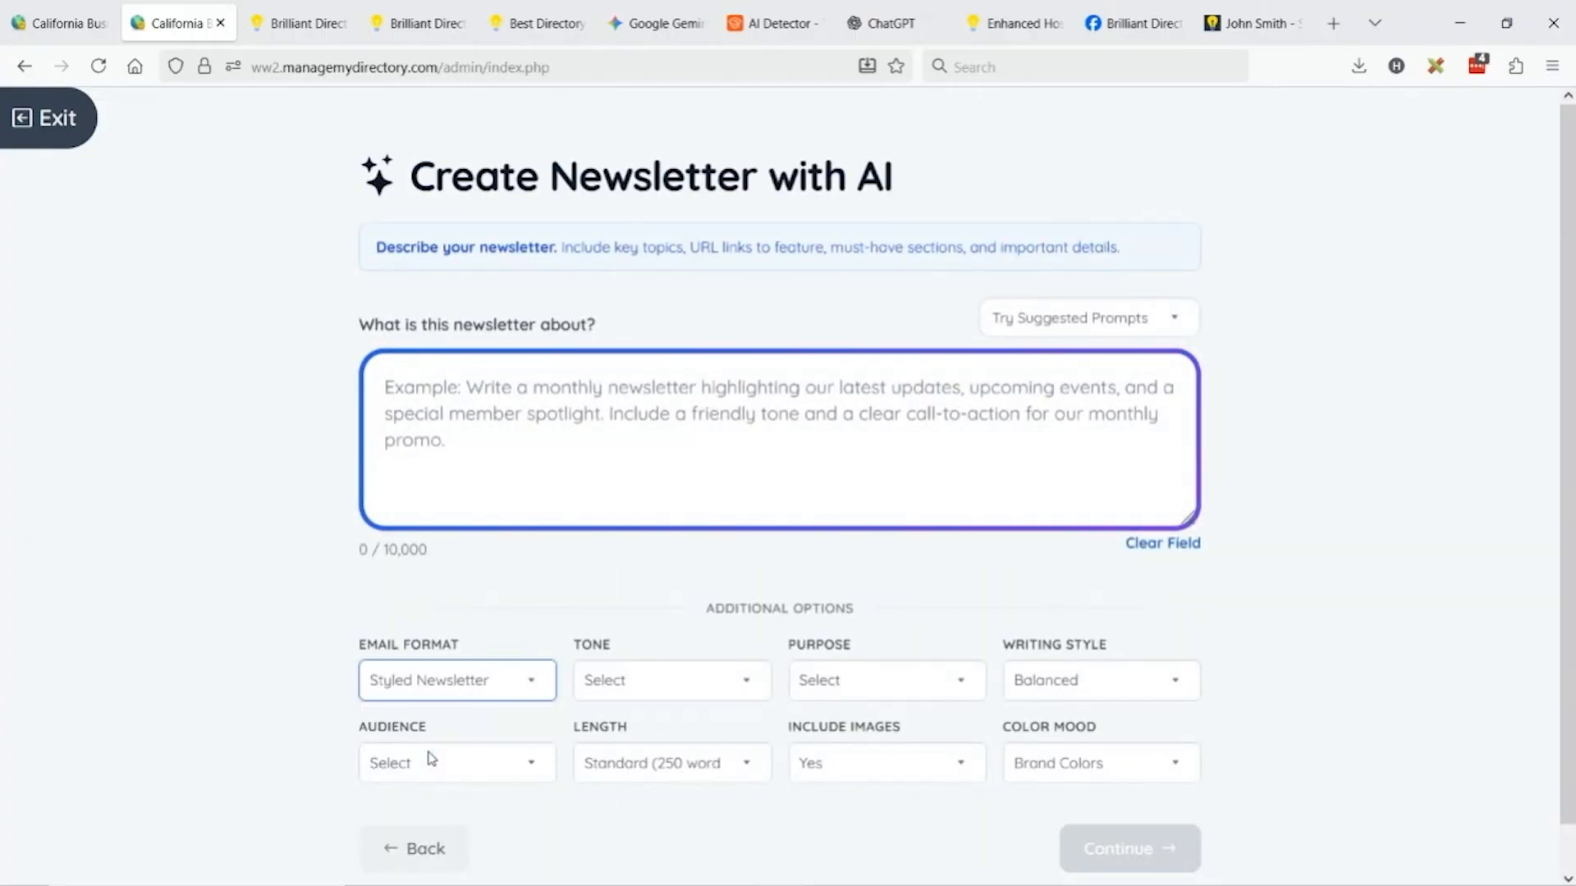
Set Plain Text Email format and describe a last-day sign-up event reminder for members.
{"action": "left_click", "coordinate": [428, 759]}
{"action": "left_click", "coordinate": [470, 416]}
{"action": "type", "text": "Re"}
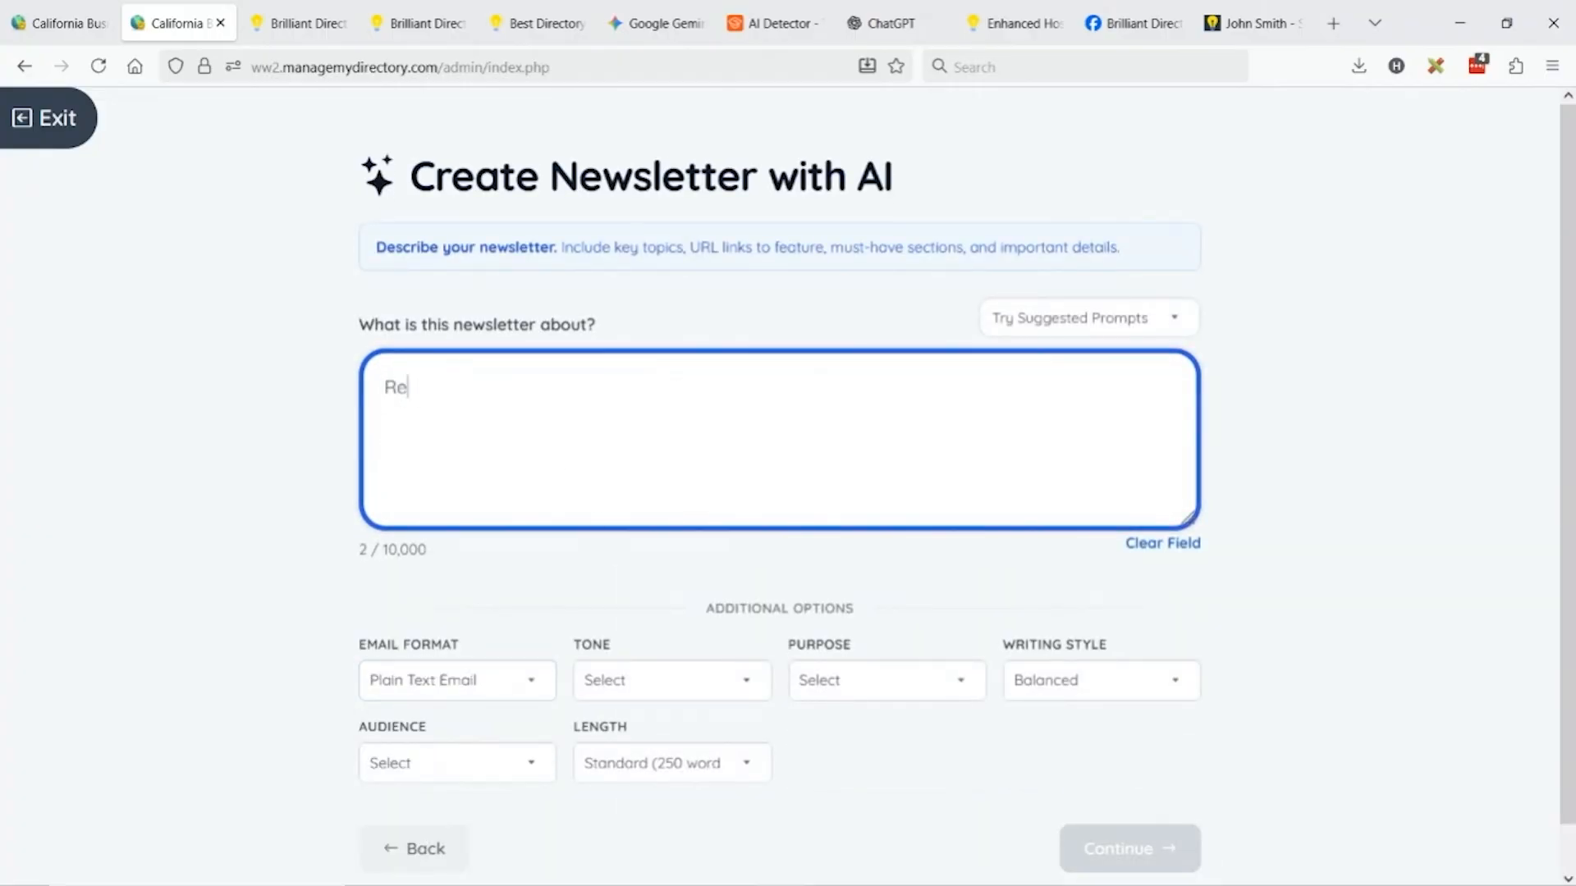
{"action": "type", "text": "minder members "}
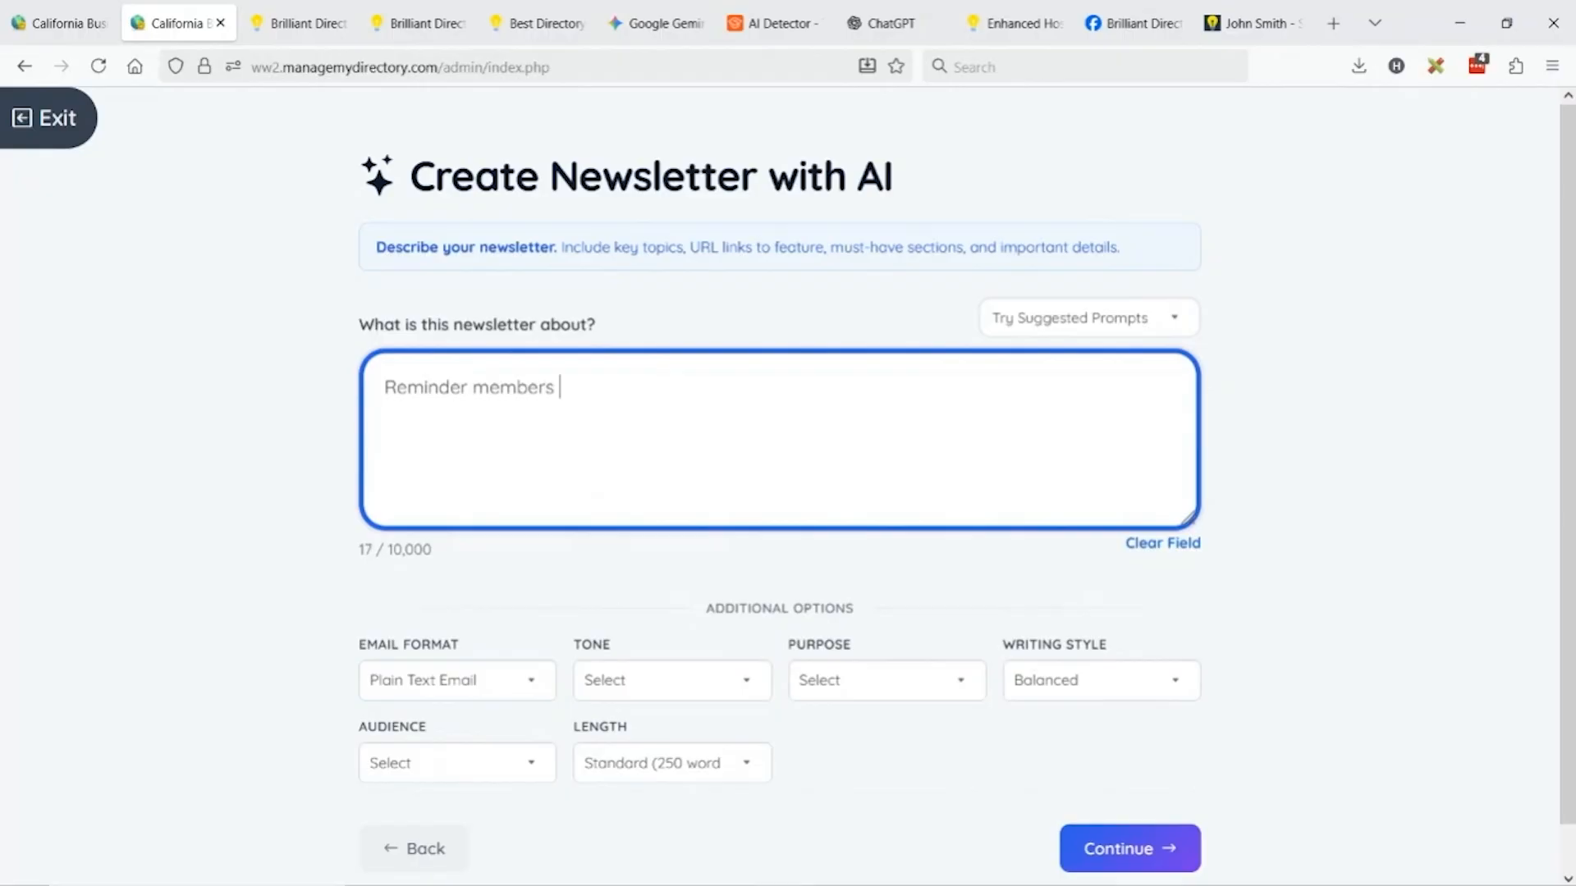
{"action": "type", "text": "that today is the las"}
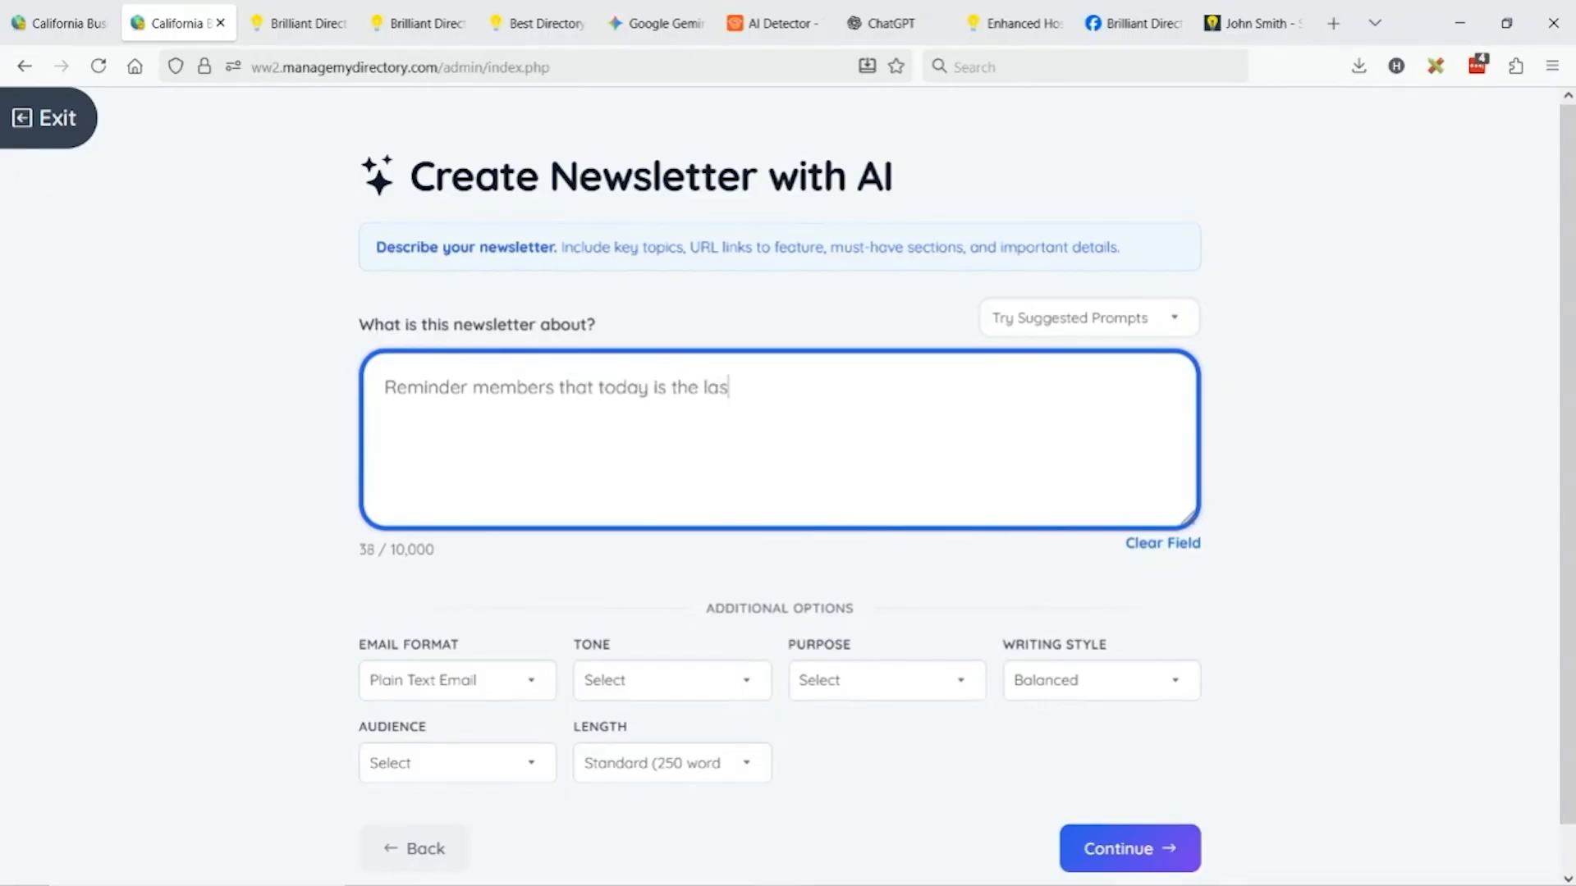
{"action": "type", "text": "t day for the sign up"}
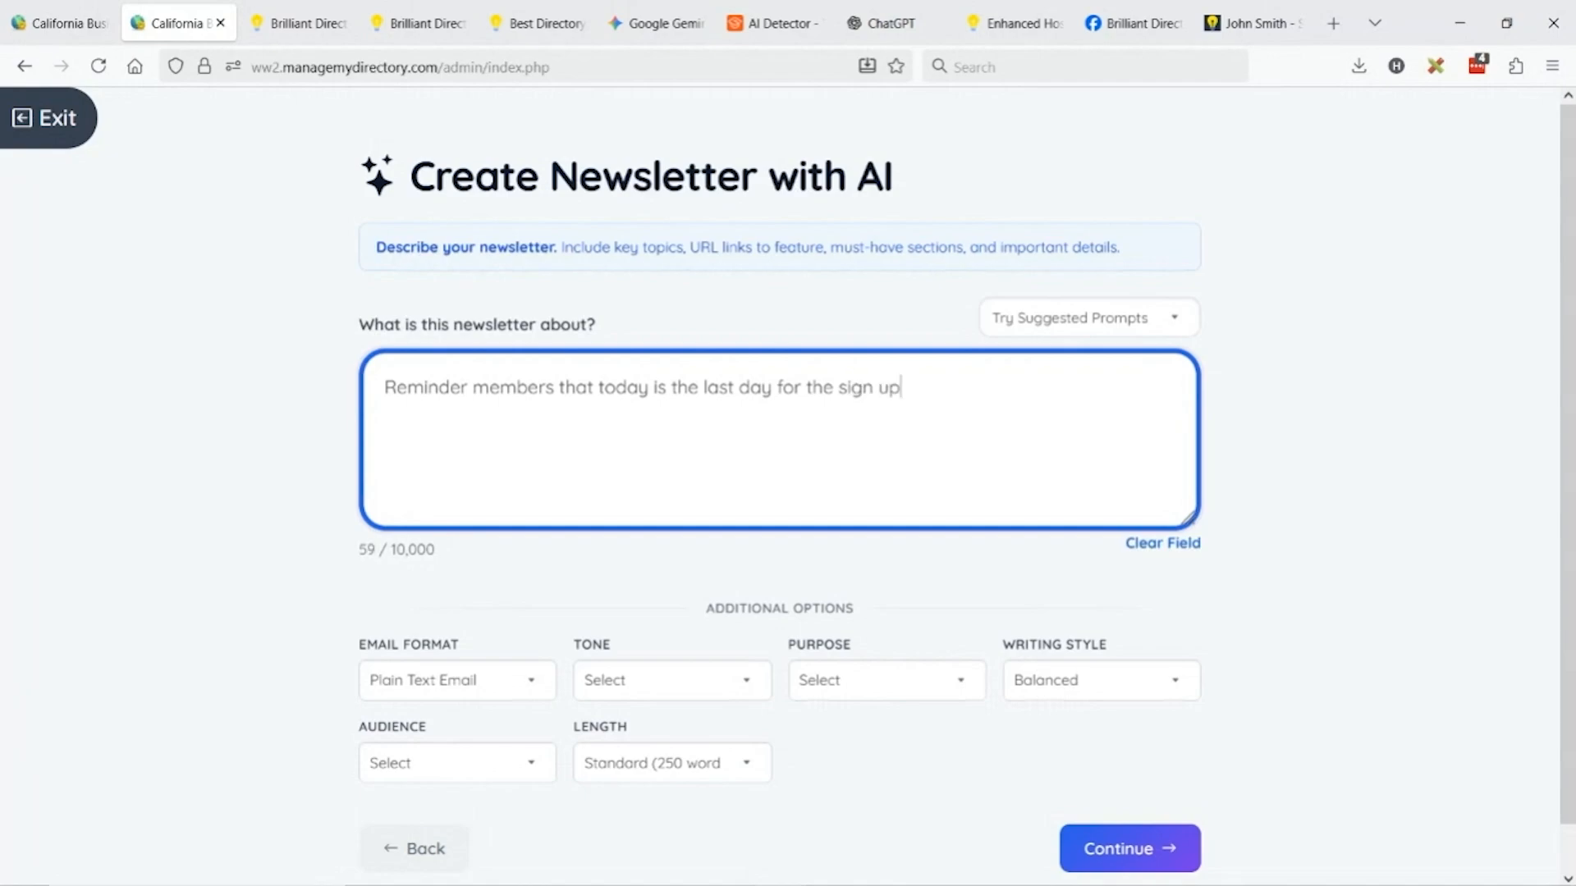
{"action": "type", "text": " event. For those you "}
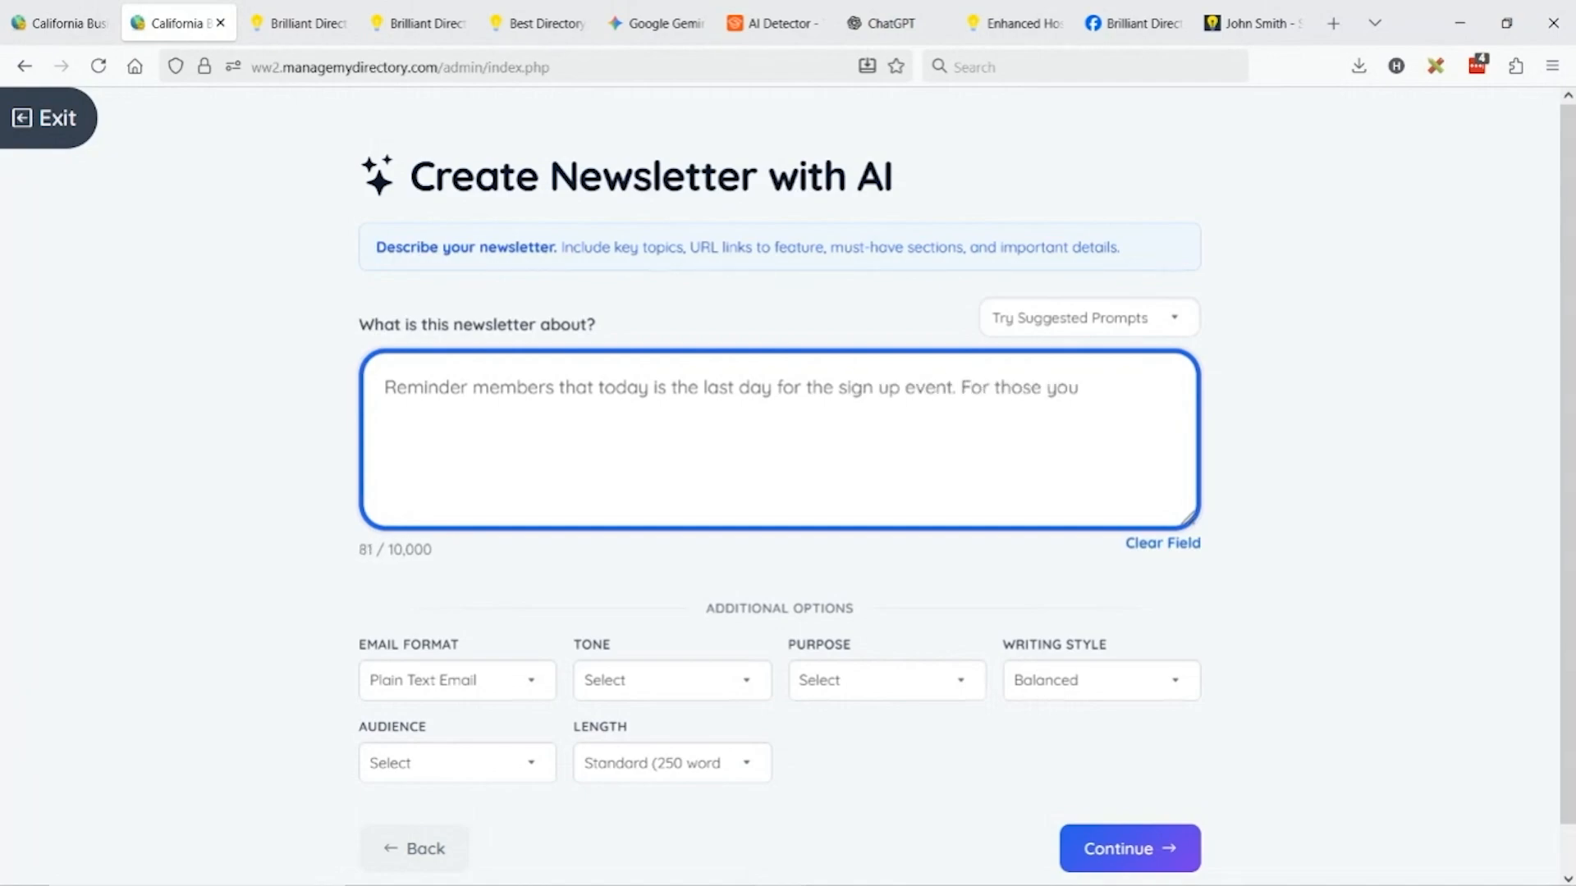
{"action": "type", "text": "already registre"}
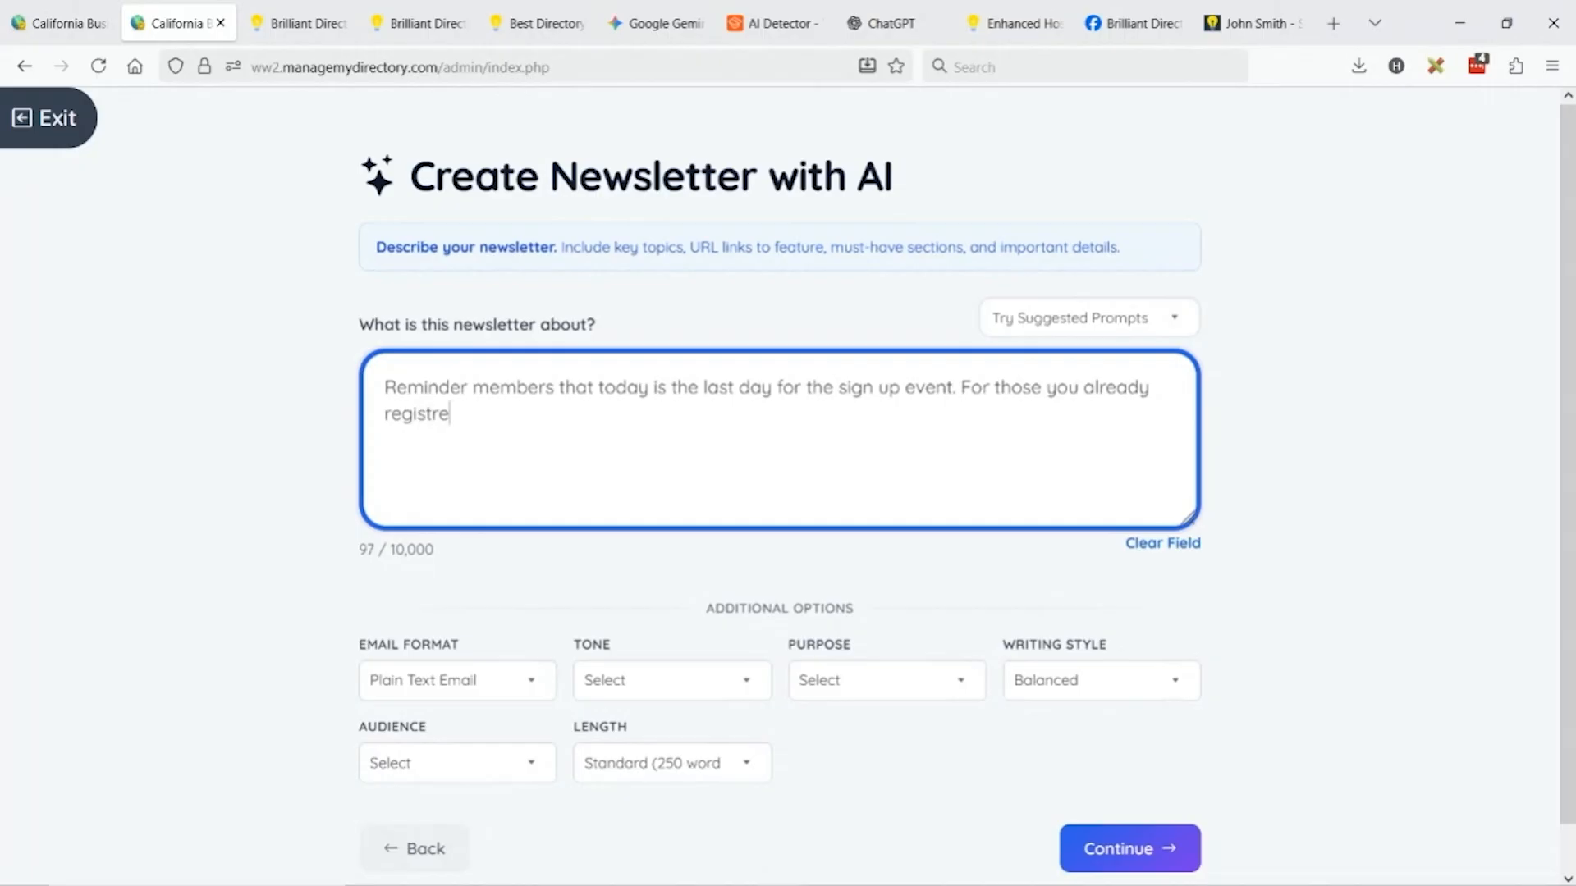
{"action": "type", "text": "red, great, otherwise, "}
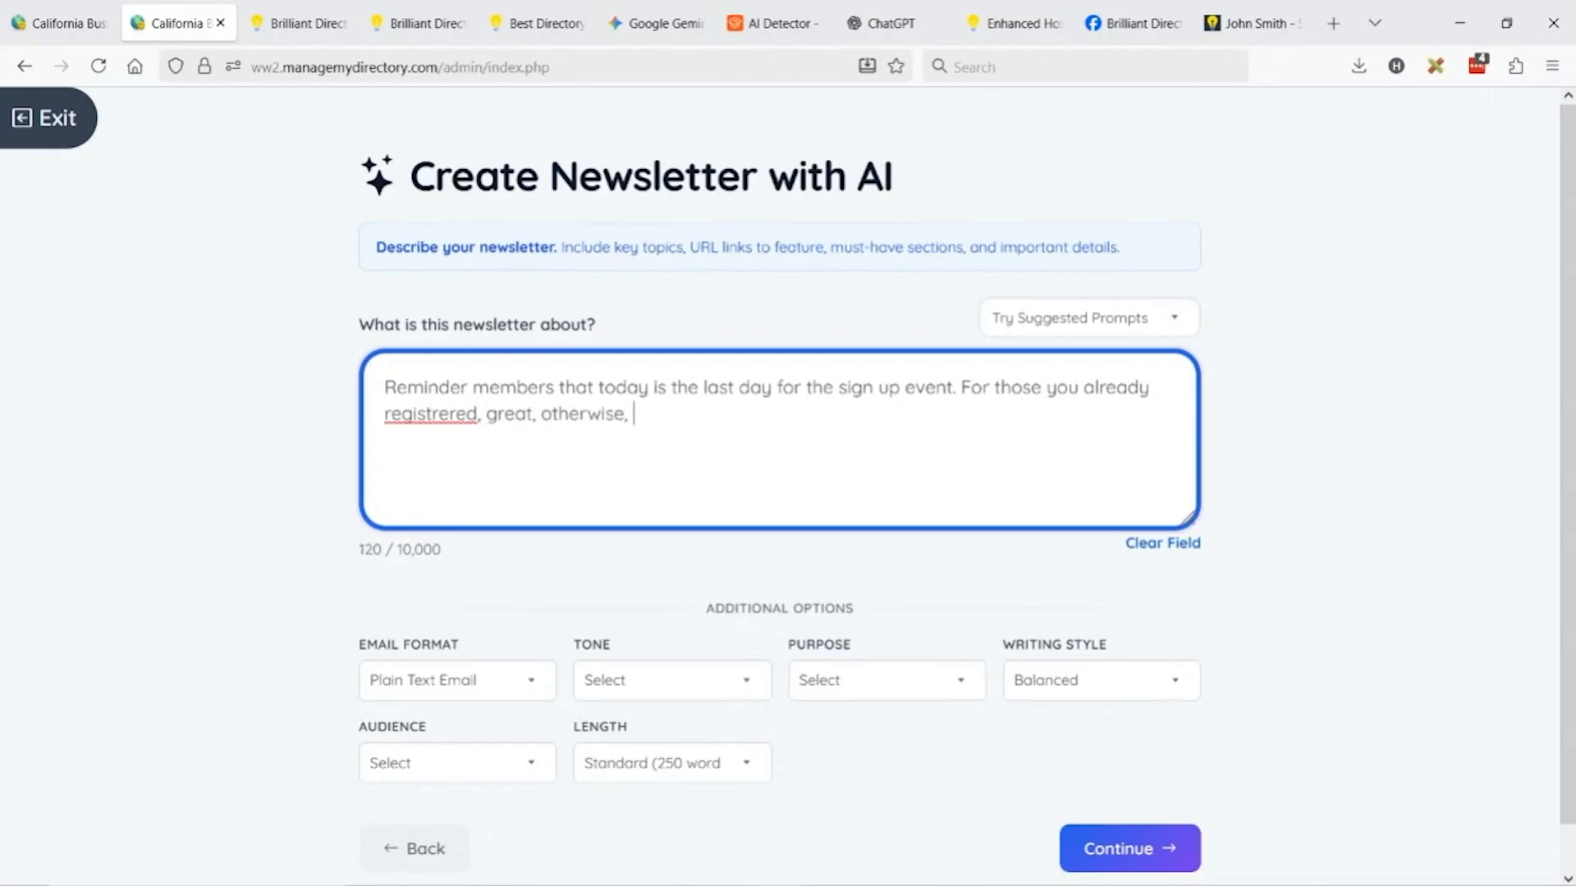
{"action": "type", "text": "write a strong em"}
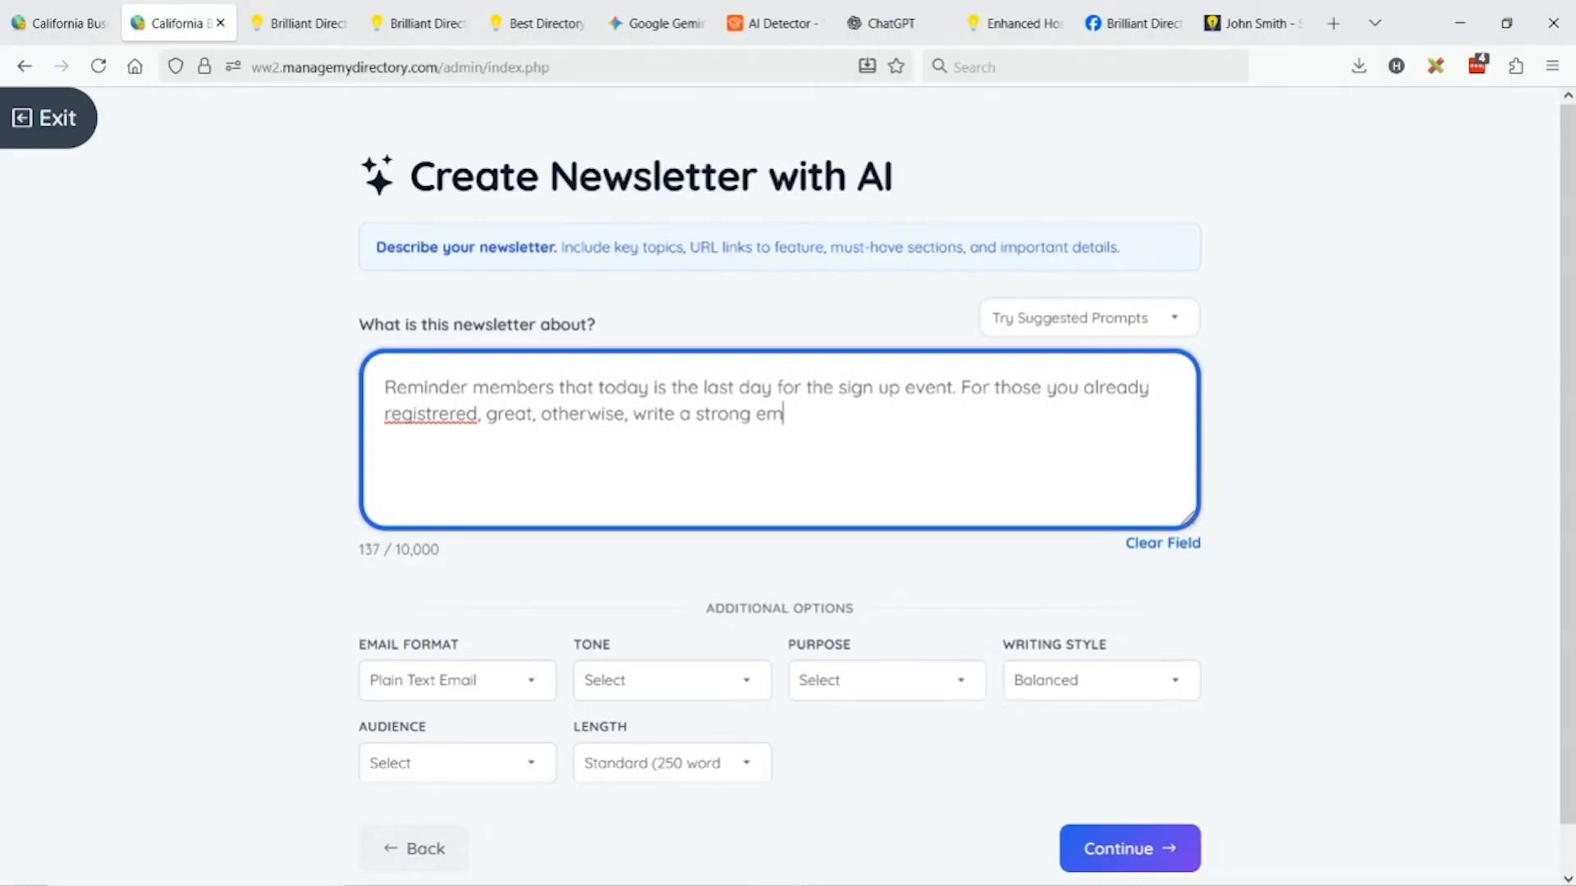
{"action": "type", "text": "ail encouraging "}
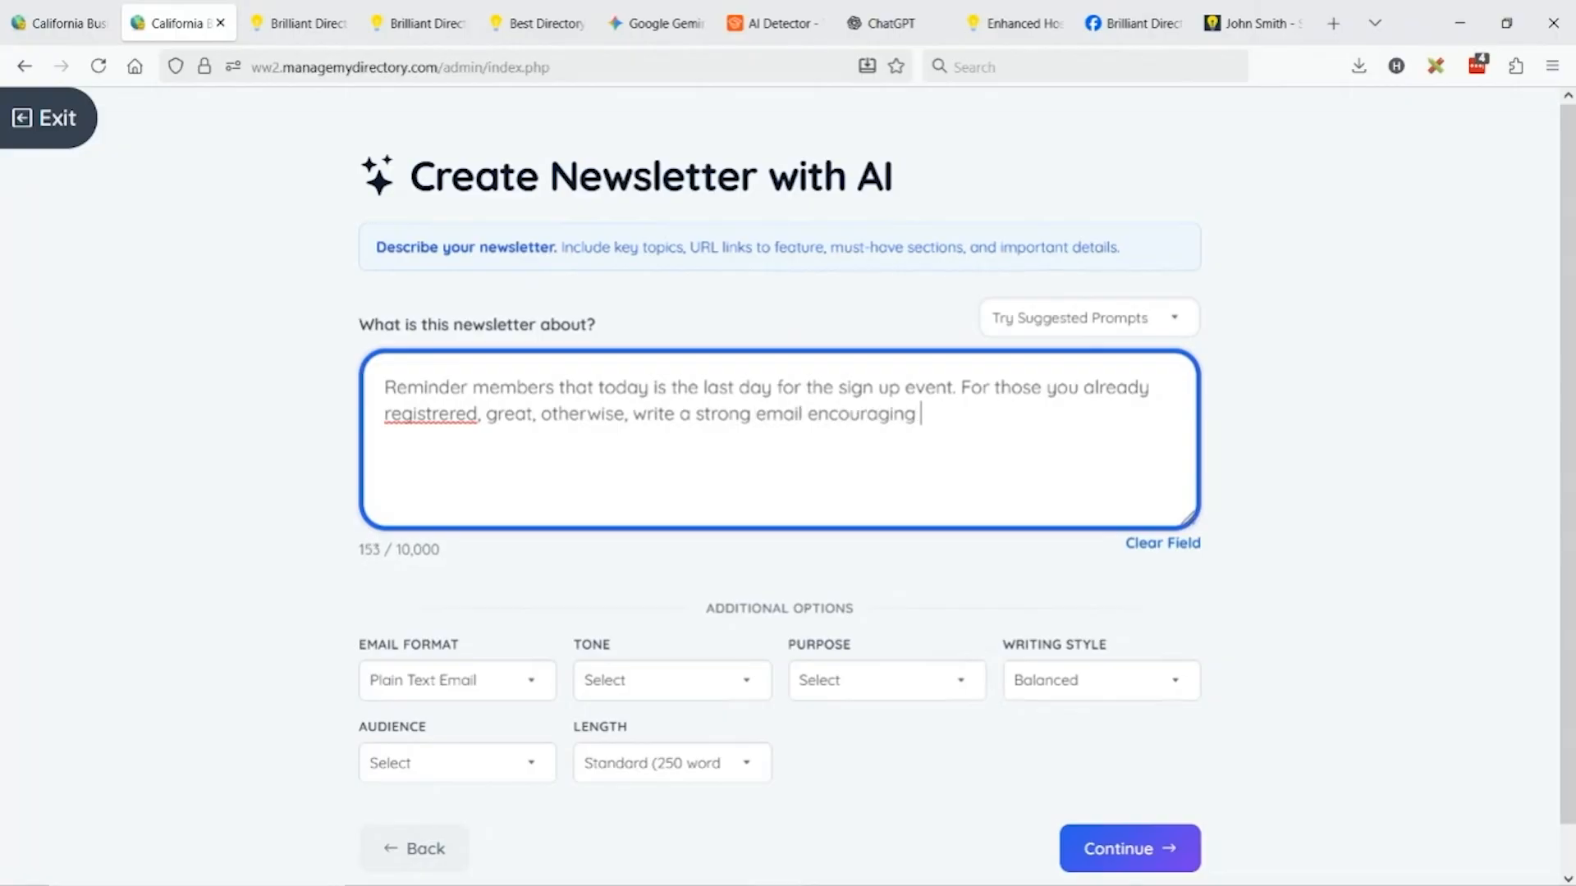
{"action": "type", "text": "others to regis"}
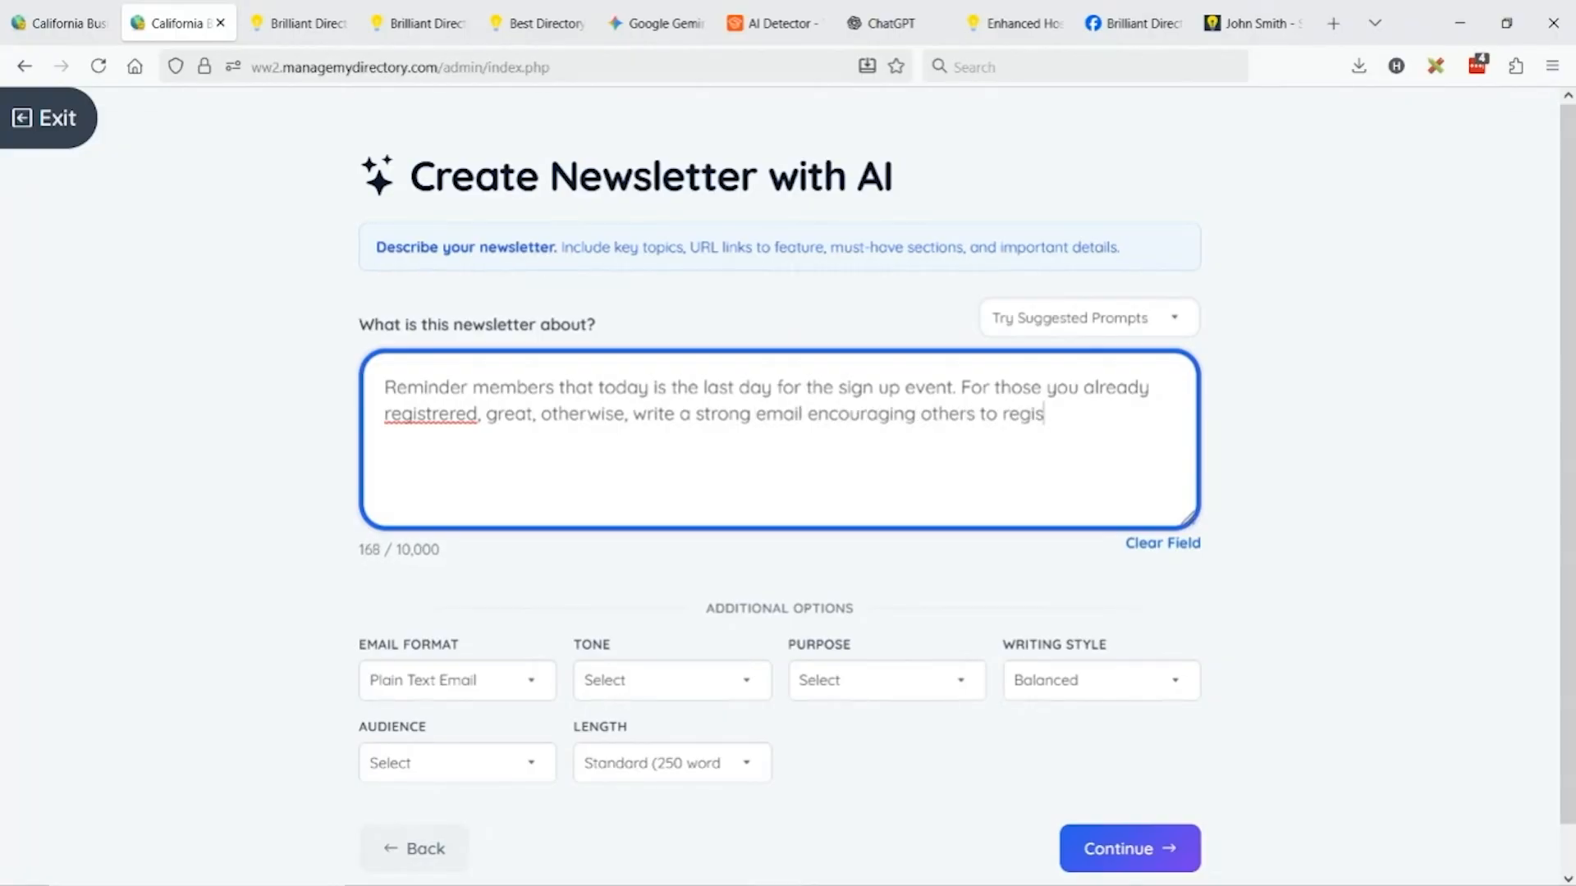
{"action": "type", "text": "ter. The link is"}
Paste the Gemini page's URL at the end of the description as the registration link.
{"action": "left_click", "coordinate": [655, 23]}
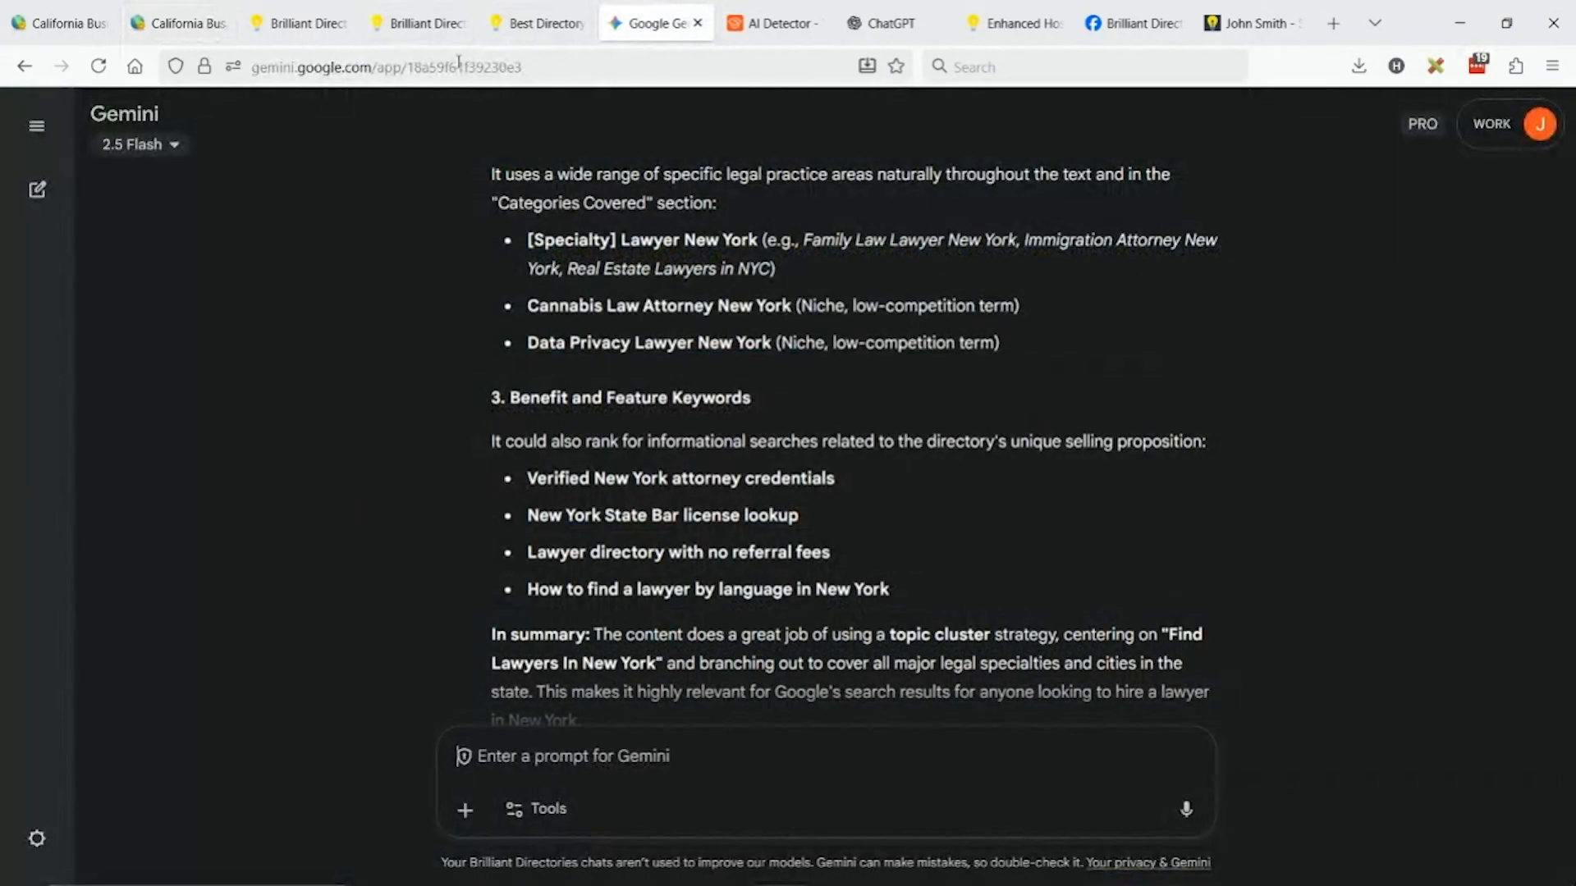
{"action": "key", "text": "ctrl+l"}
{"action": "key", "text": "ctrl+c"}
{"action": "left_click", "coordinate": [124, 11]}
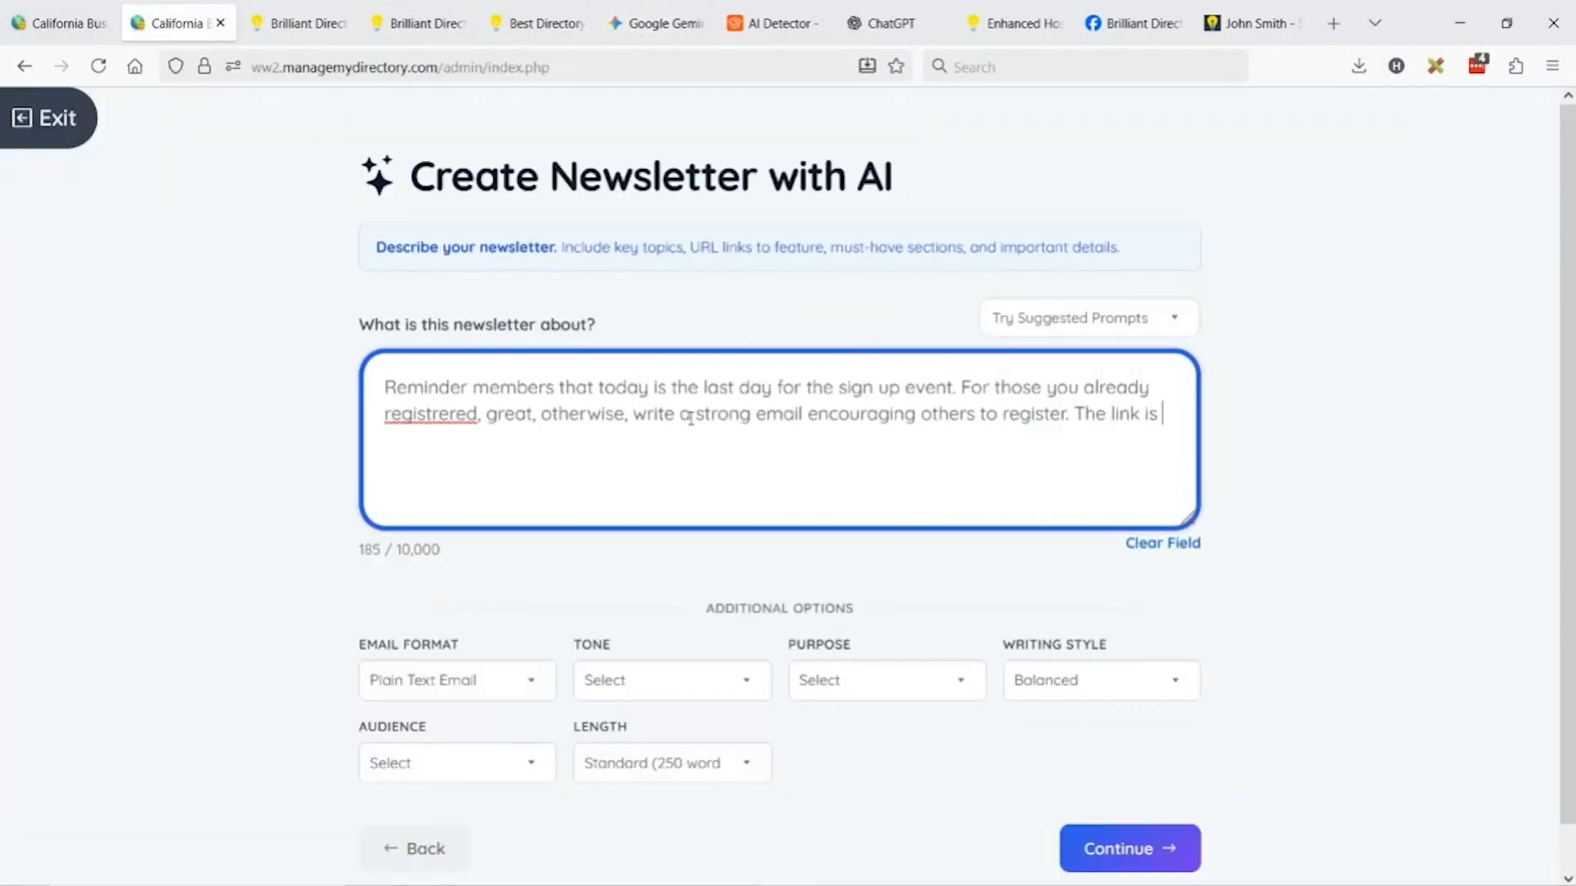
{"action": "key", "text": "ctrl+v"}
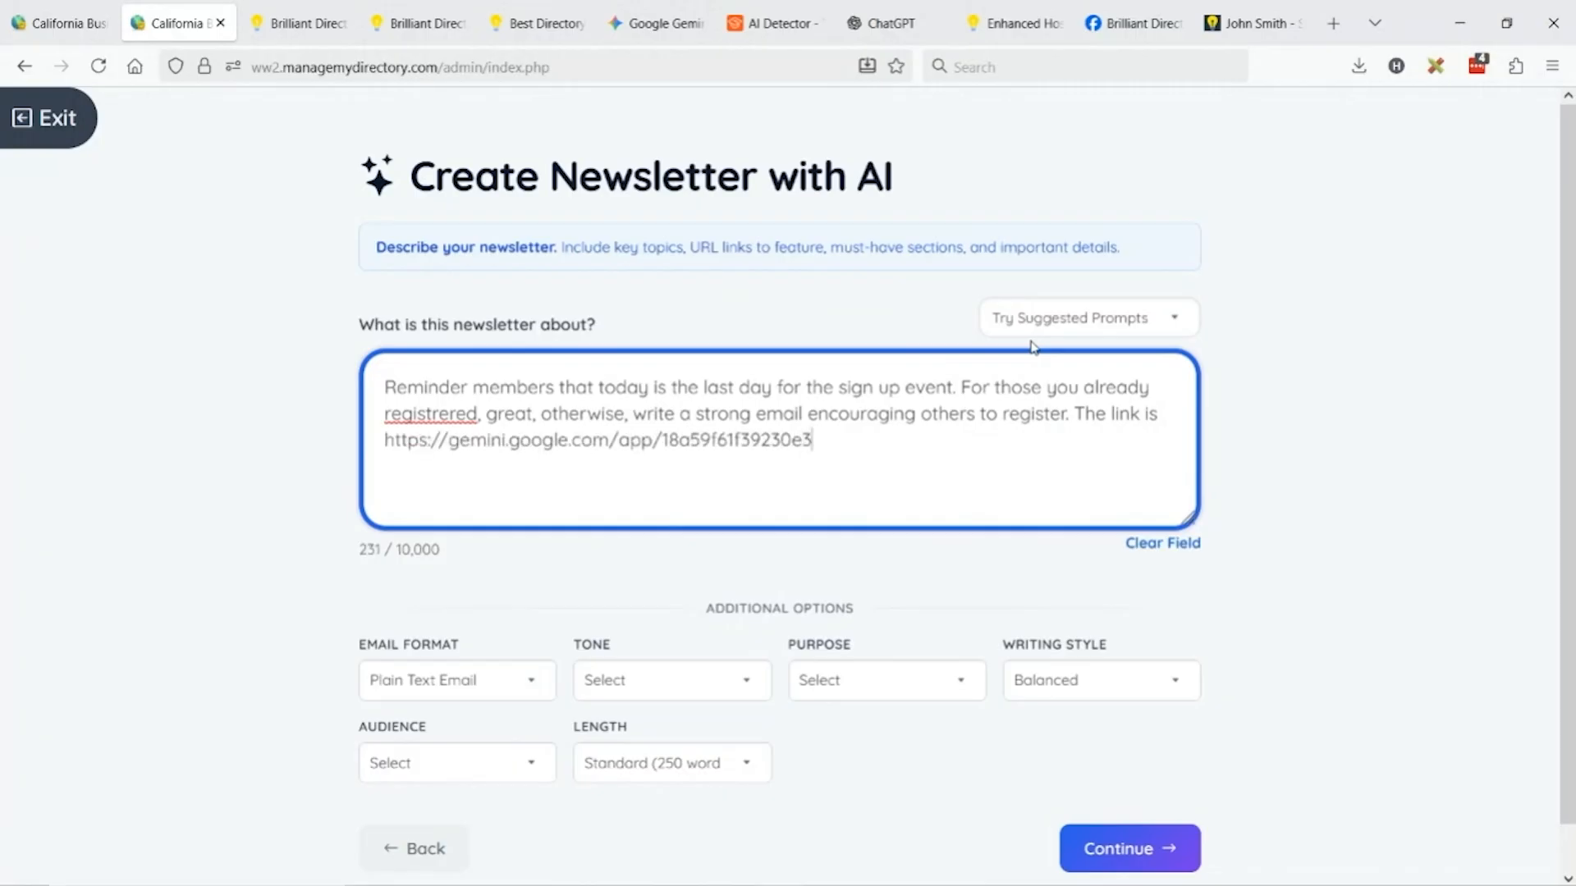
Choose Urgent tone, Event Reminder purpose, Direct style and Everyone audience, then generate the newsletter.
{"action": "left_click", "coordinate": [685, 686]}
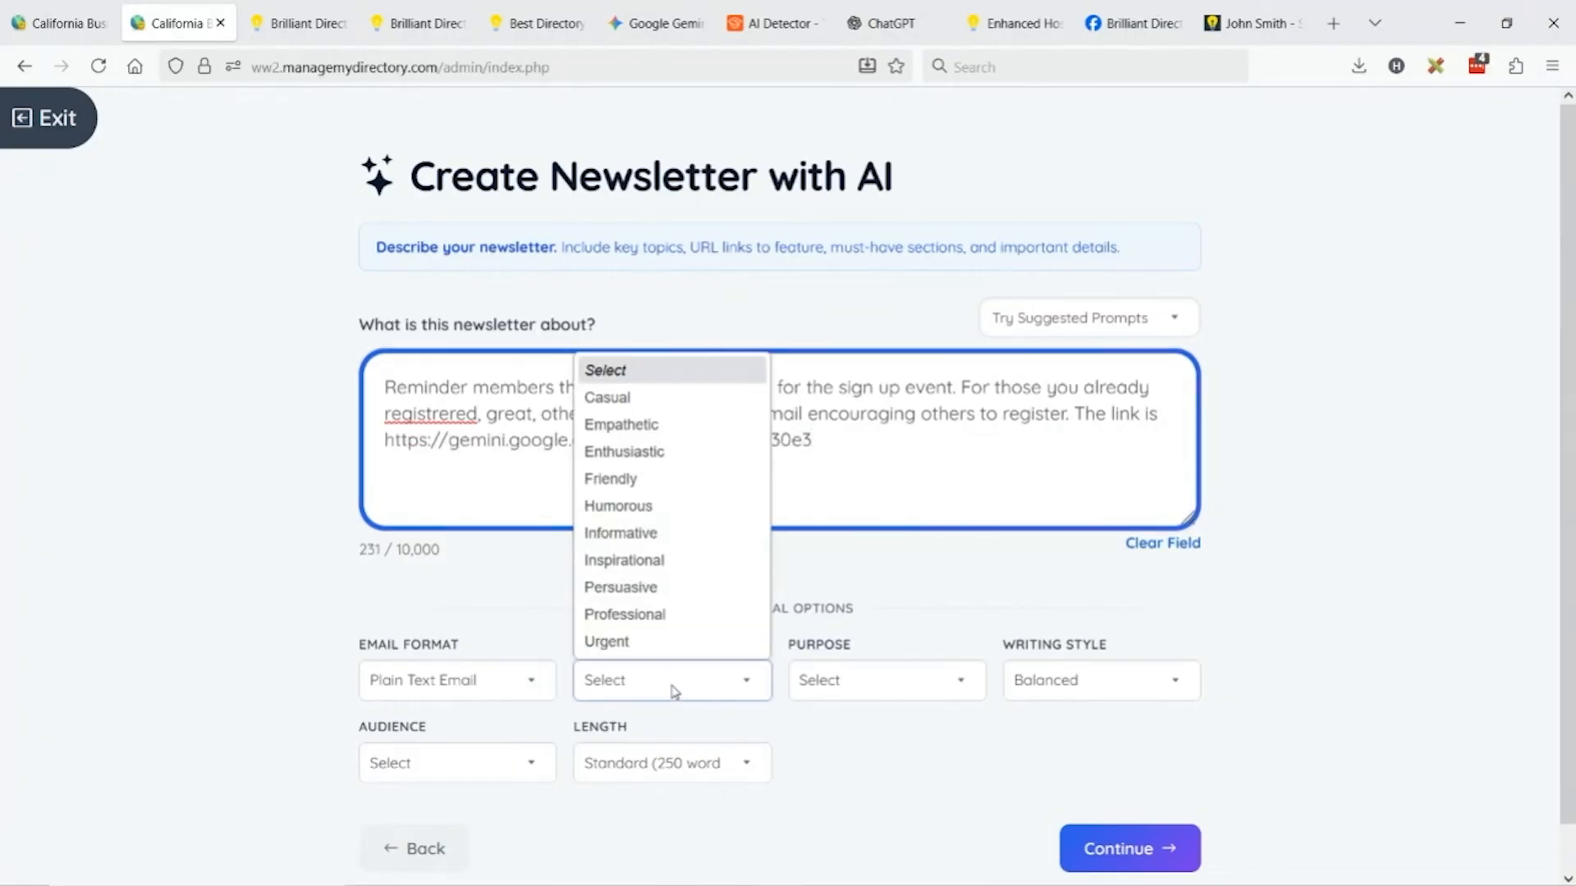
{"action": "left_click", "coordinate": [632, 643]}
{"action": "left_click", "coordinate": [862, 675]}
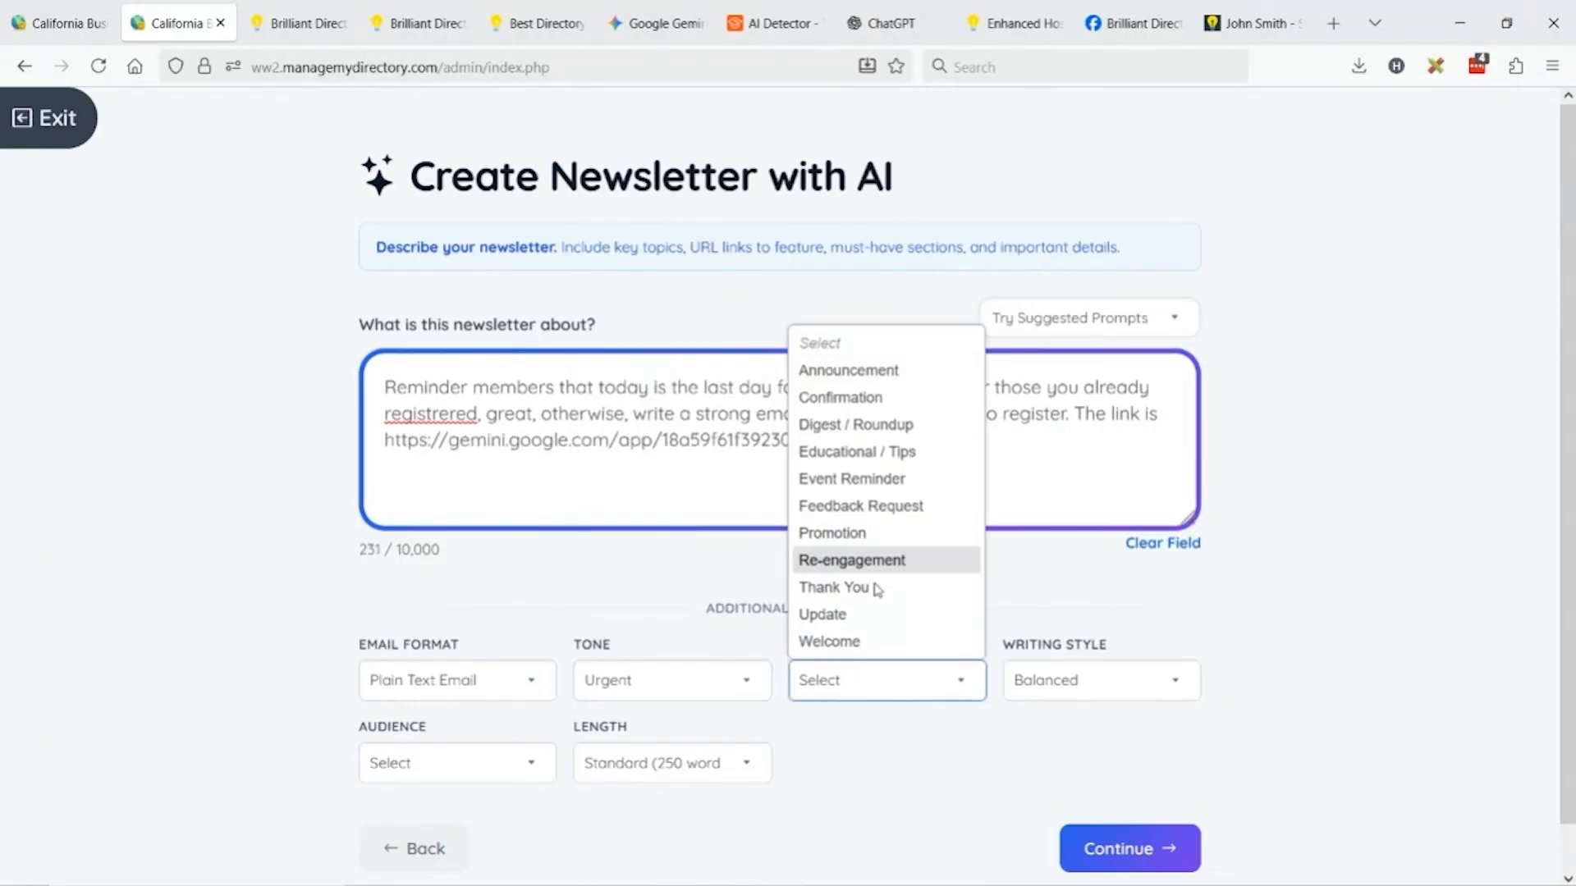
{"action": "left_click", "coordinate": [889, 482]}
{"action": "left_click", "coordinate": [1074, 683]}
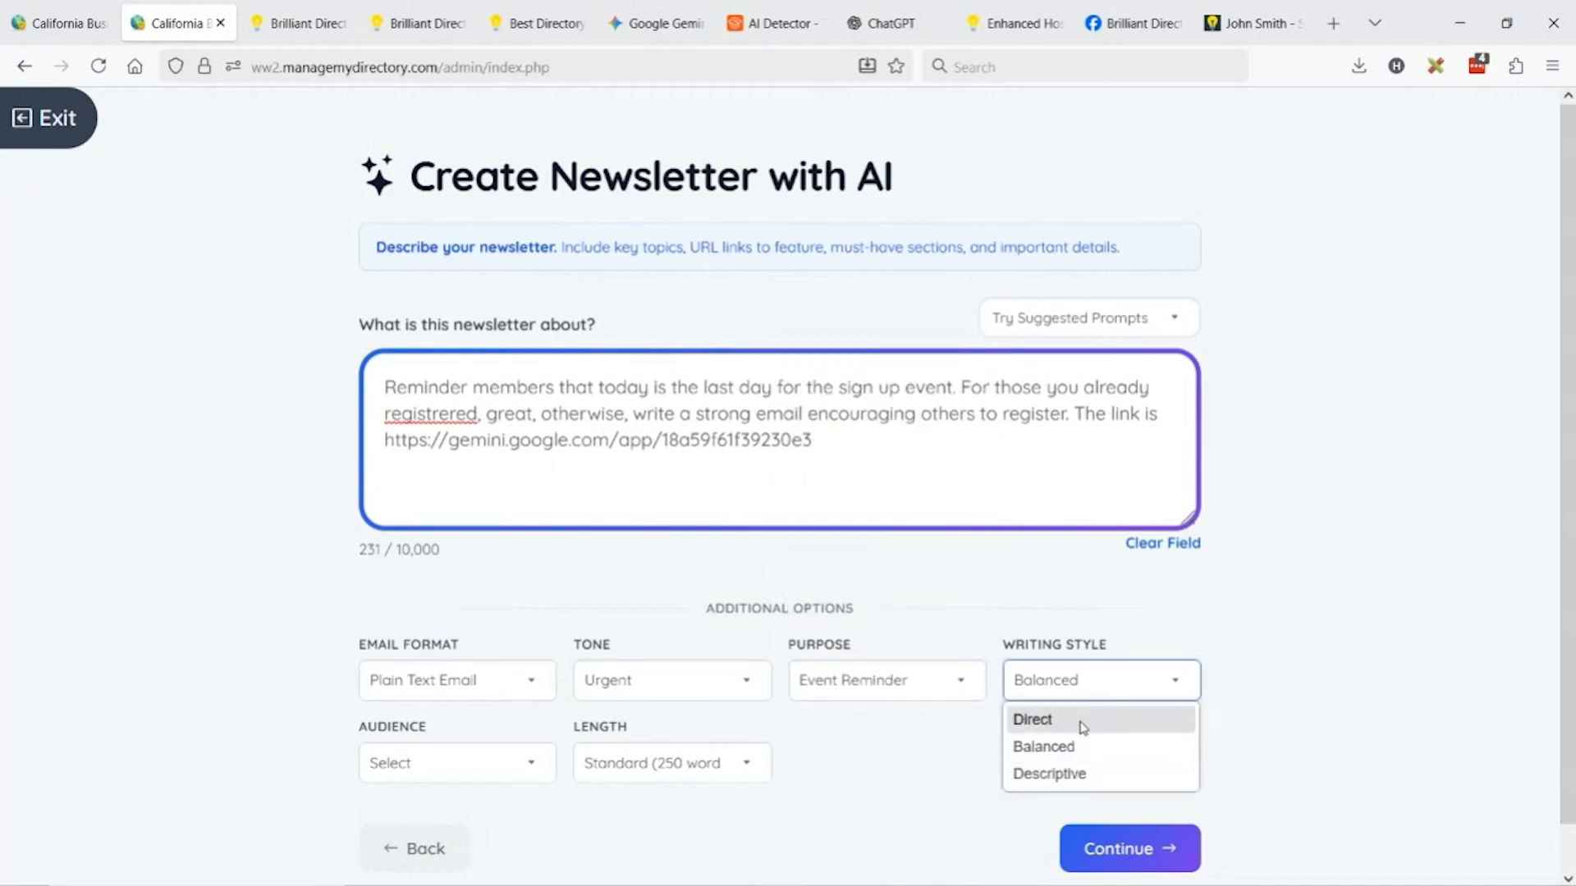
{"action": "left_click", "coordinate": [1079, 721]}
{"action": "left_click", "coordinate": [525, 759]}
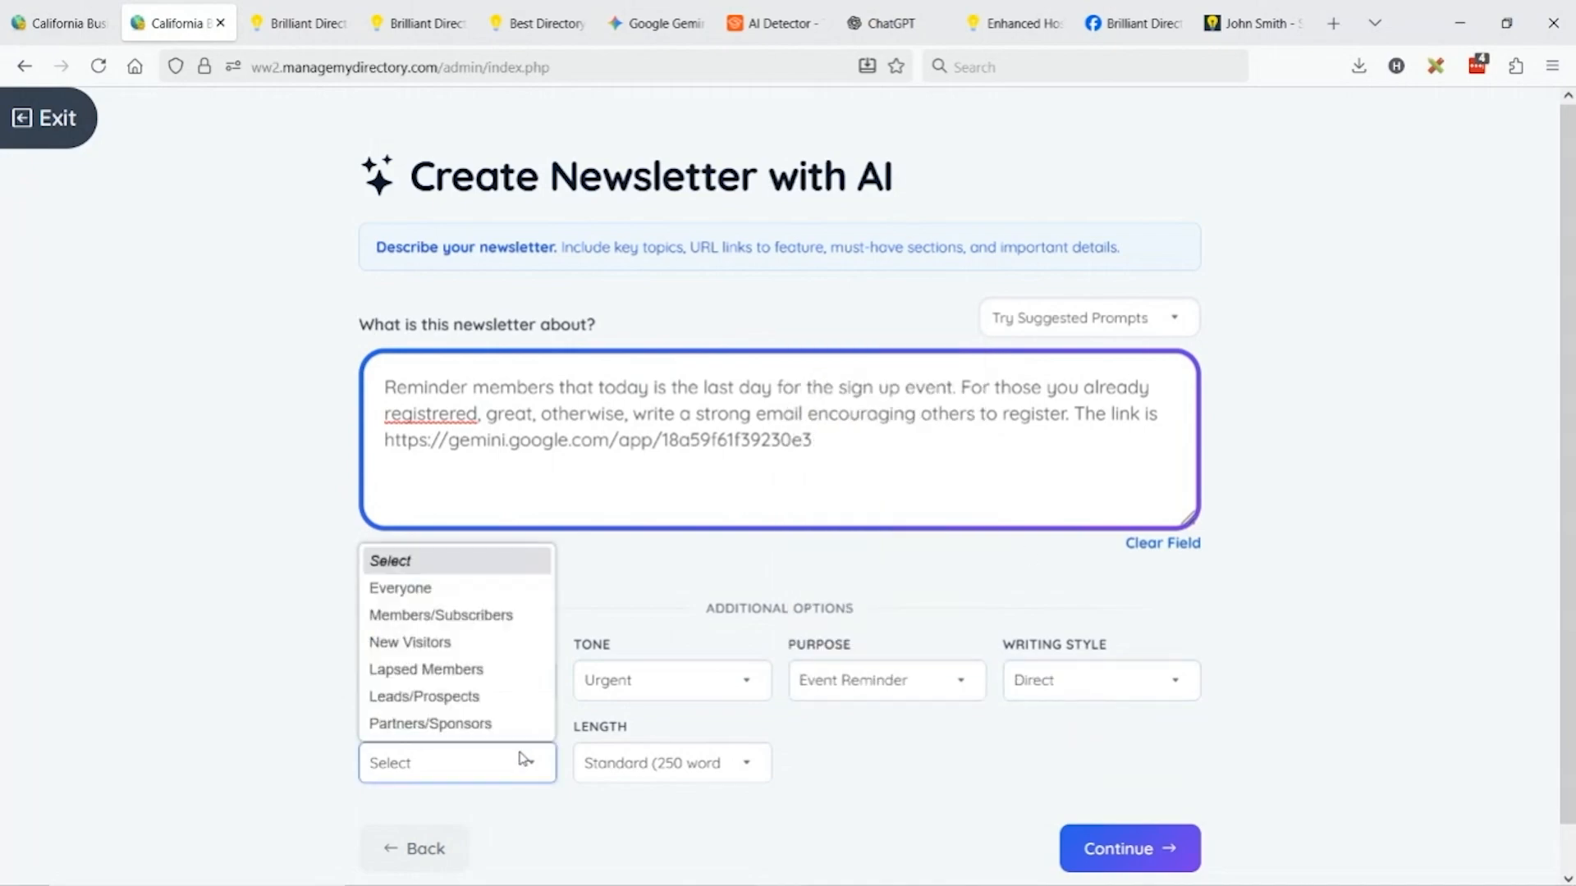
{"action": "left_click", "coordinate": [431, 590]}
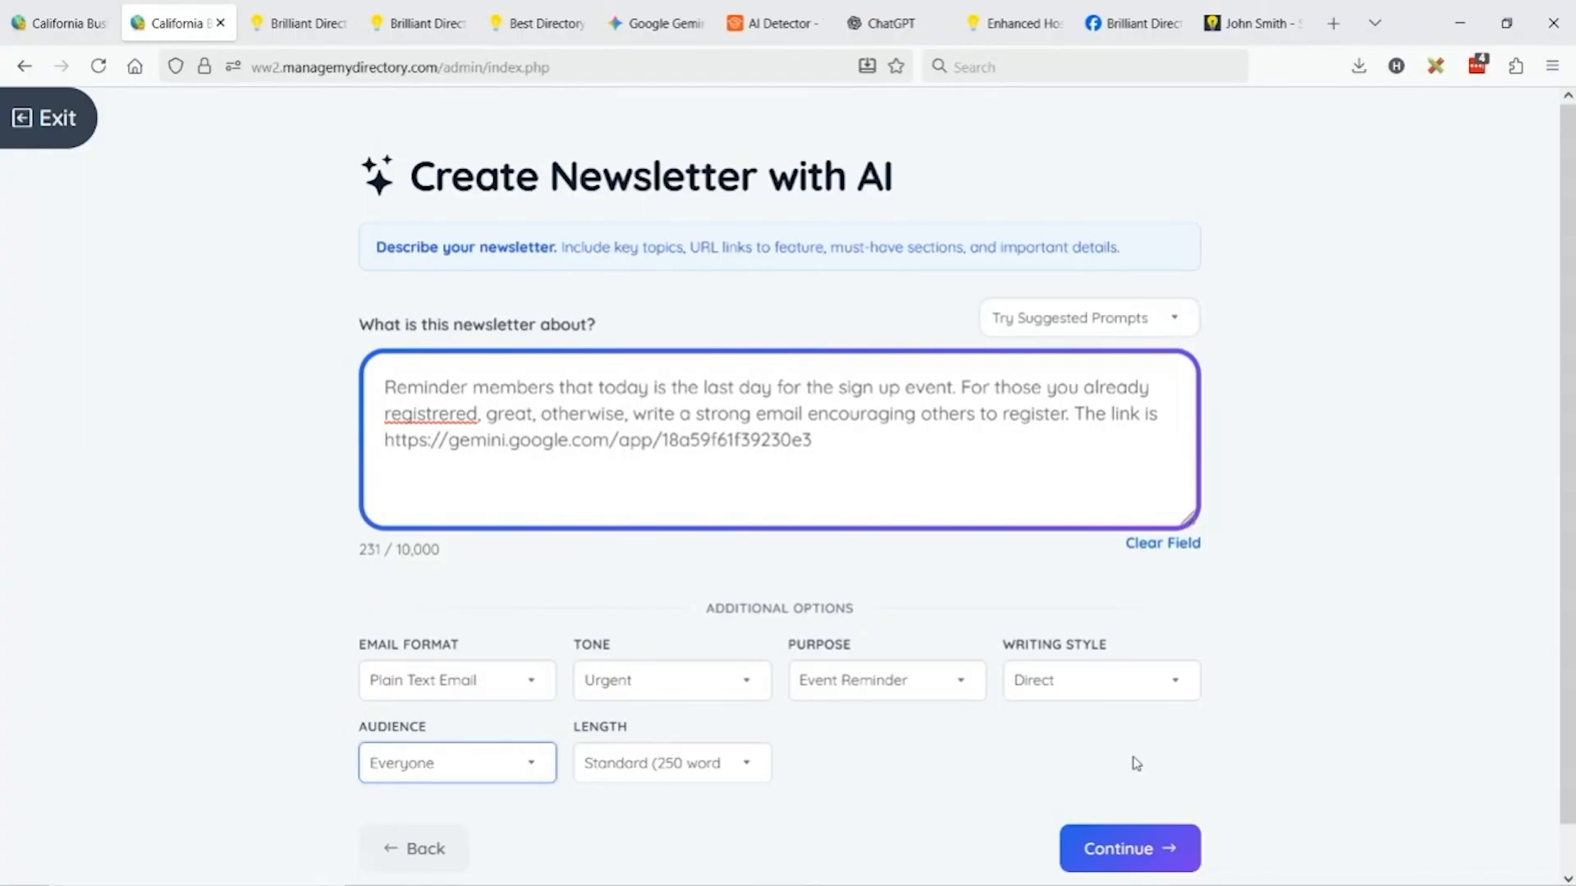
{"action": "left_click", "coordinate": [1141, 856]}
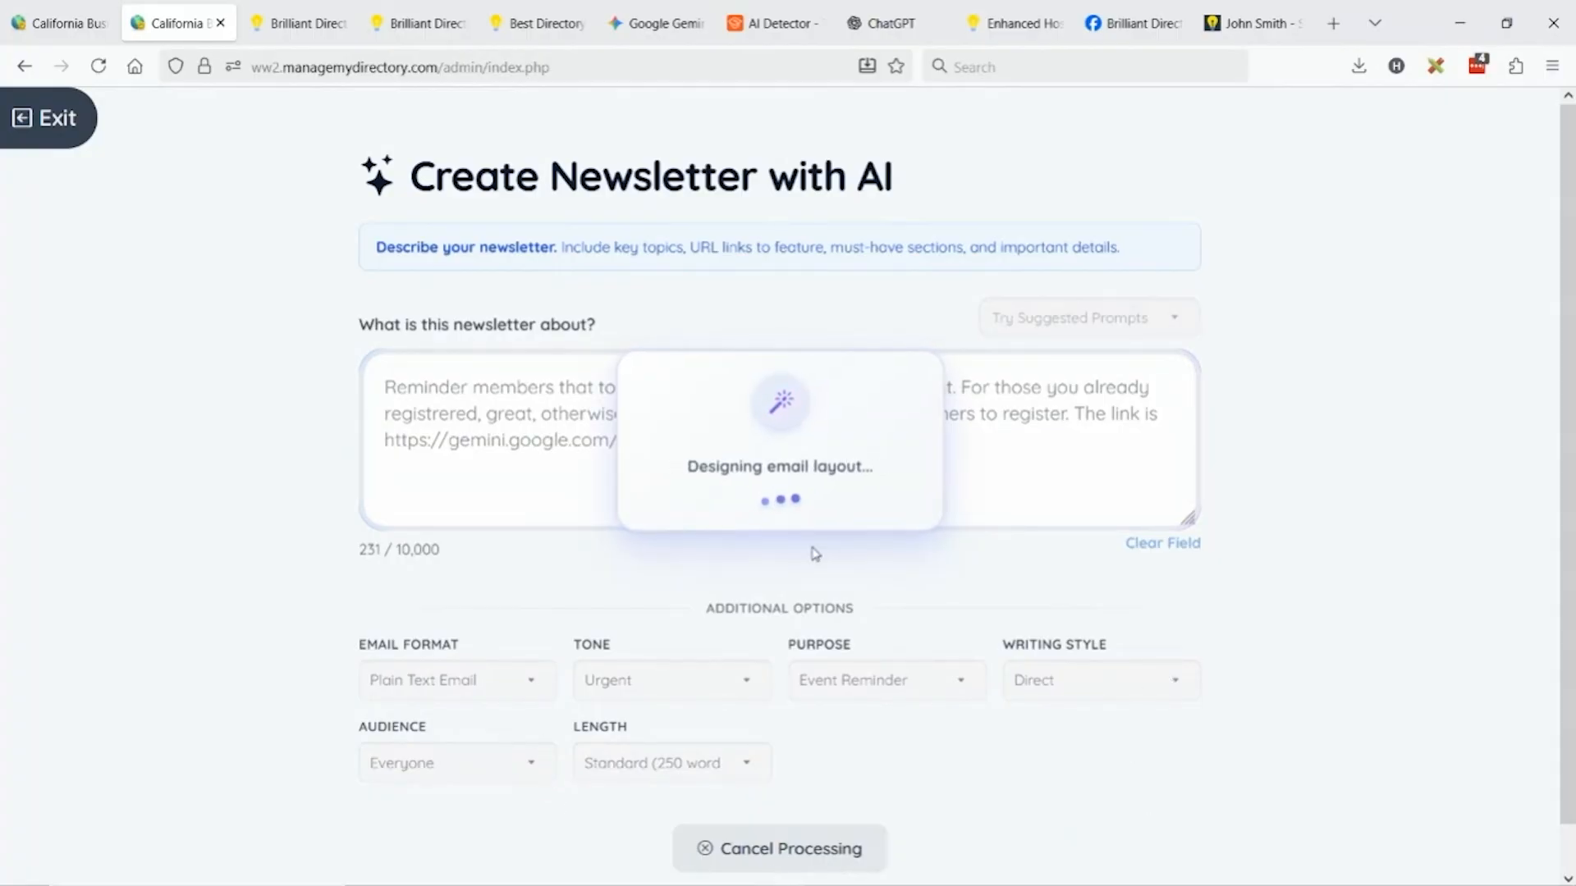
{"action": "left_click", "coordinate": [73, 8]}
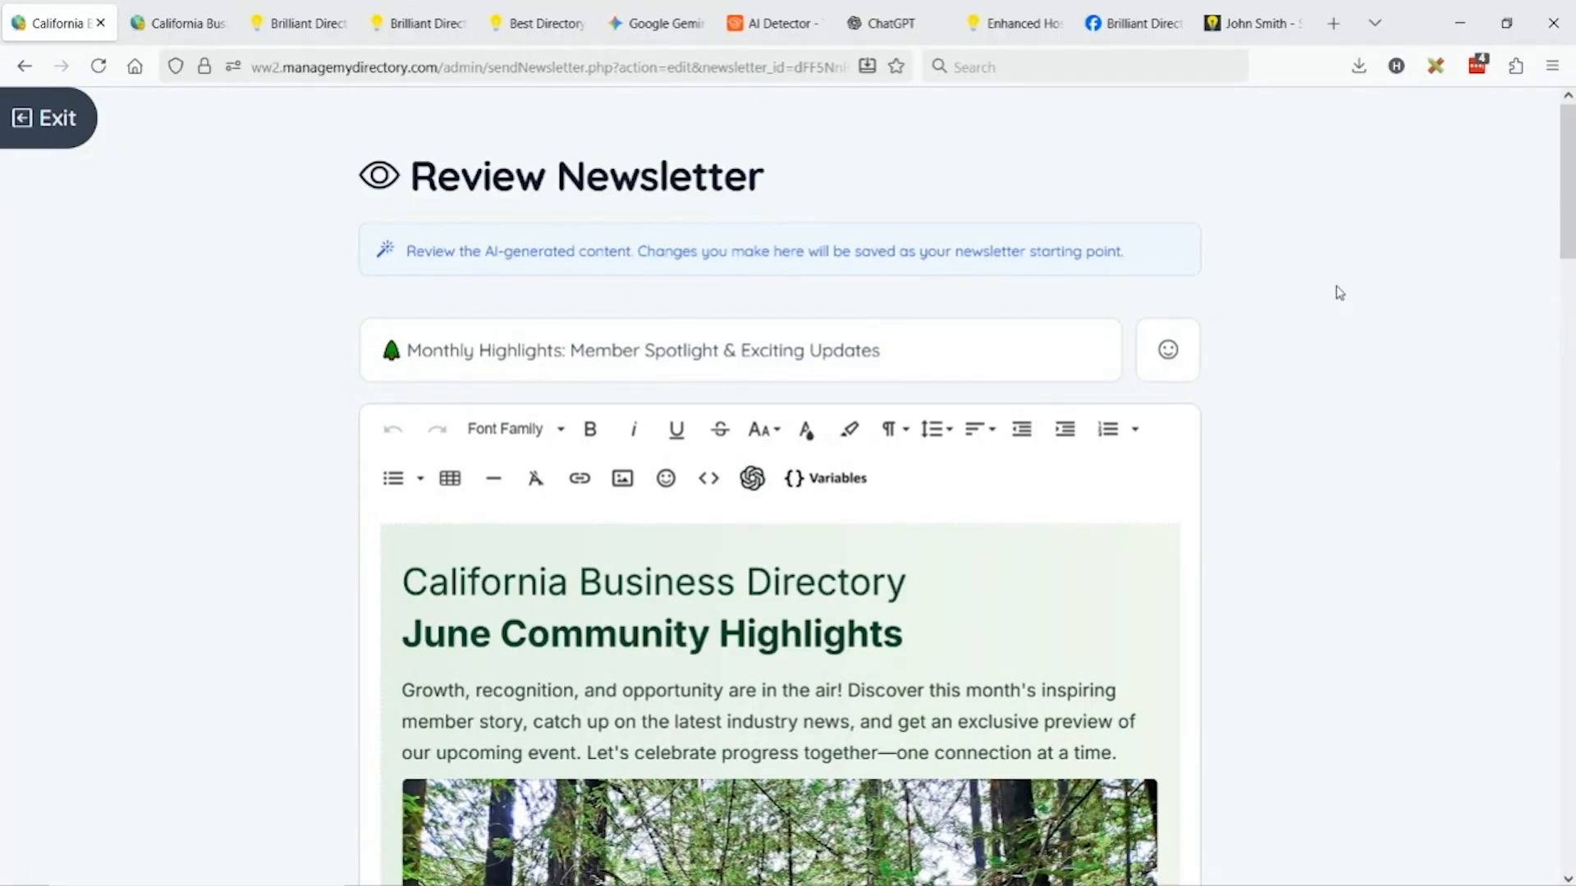
Zoom out to 90% and change the heading's 'June' to 'October' in the newsletter.
{"action": "key", "text": "ctrl+minus"}
{"action": "scroll", "coordinate": [1360, 302], "scroll_direction": "down", "scroll_amount": 3}
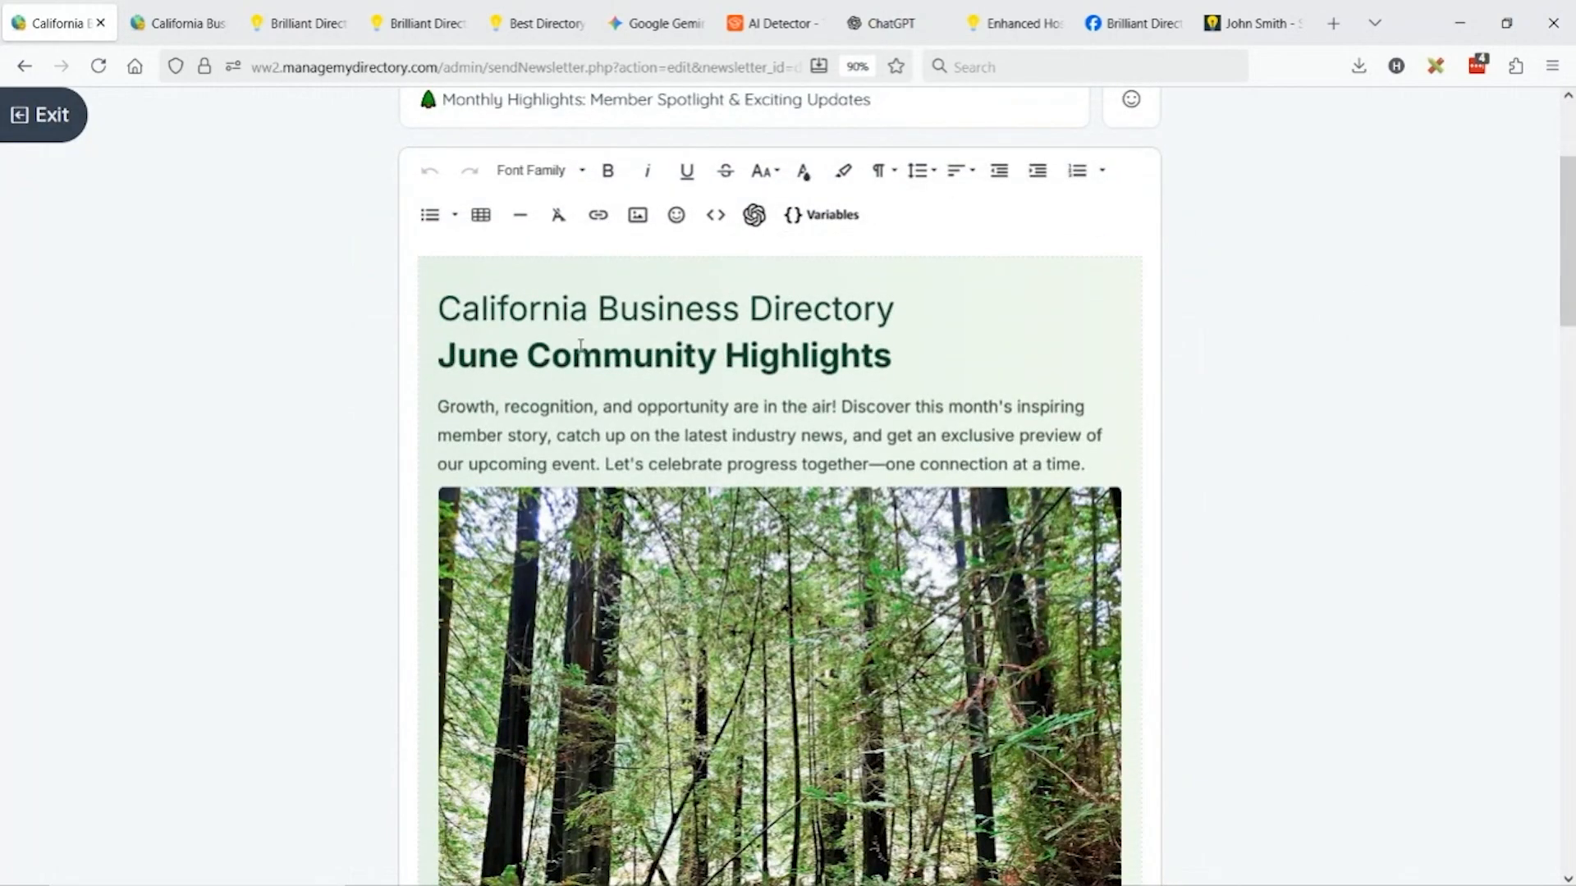
{"action": "double_click", "coordinate": [497, 354]}
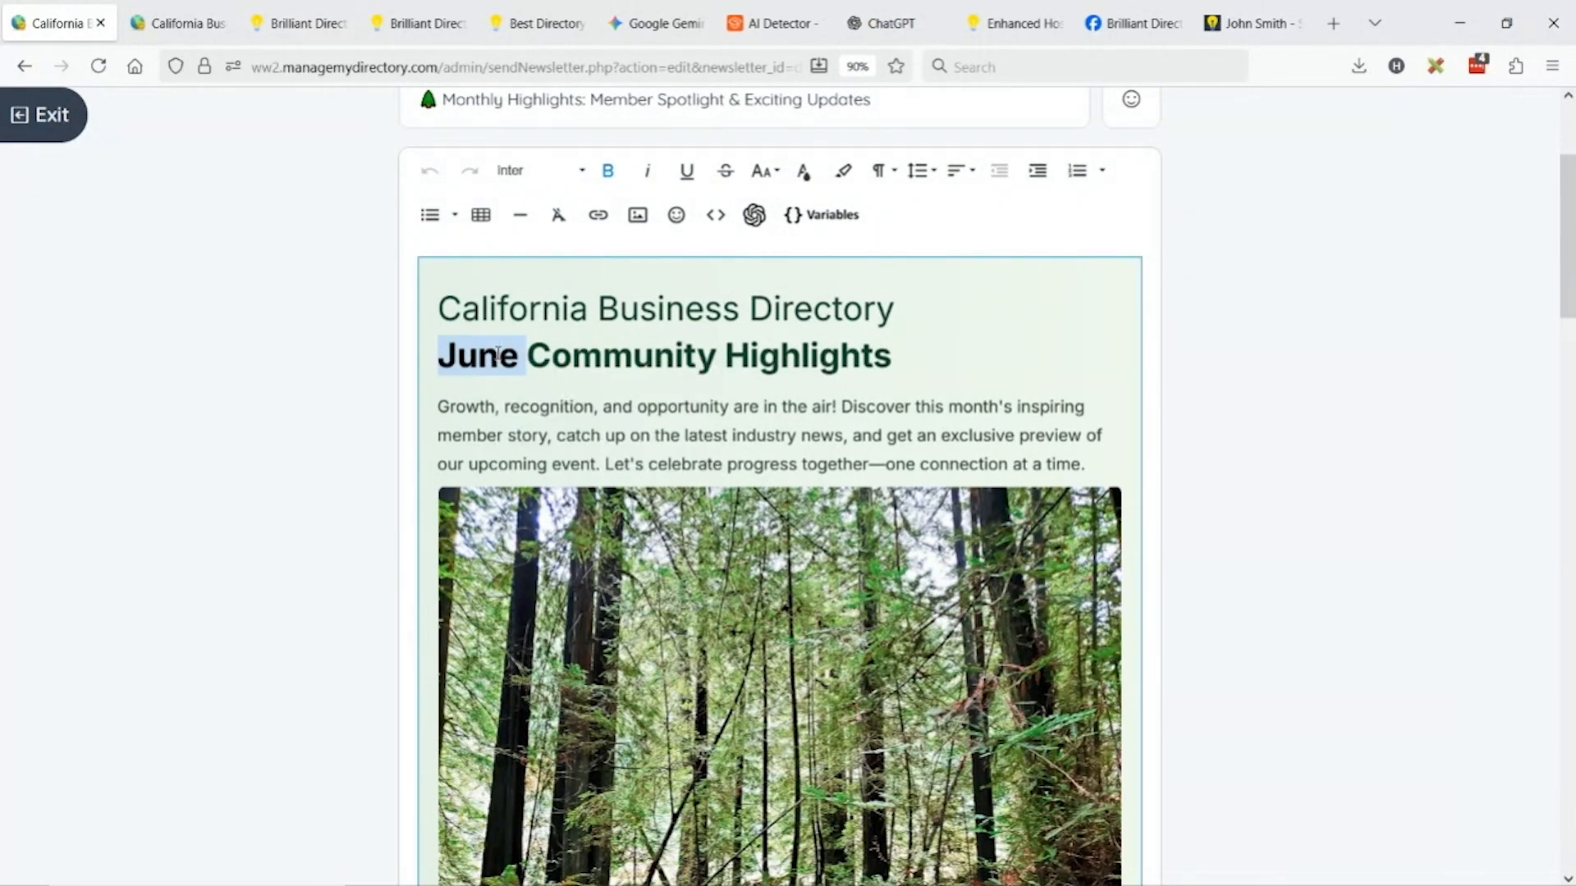
{"action": "type", "text": "October"}
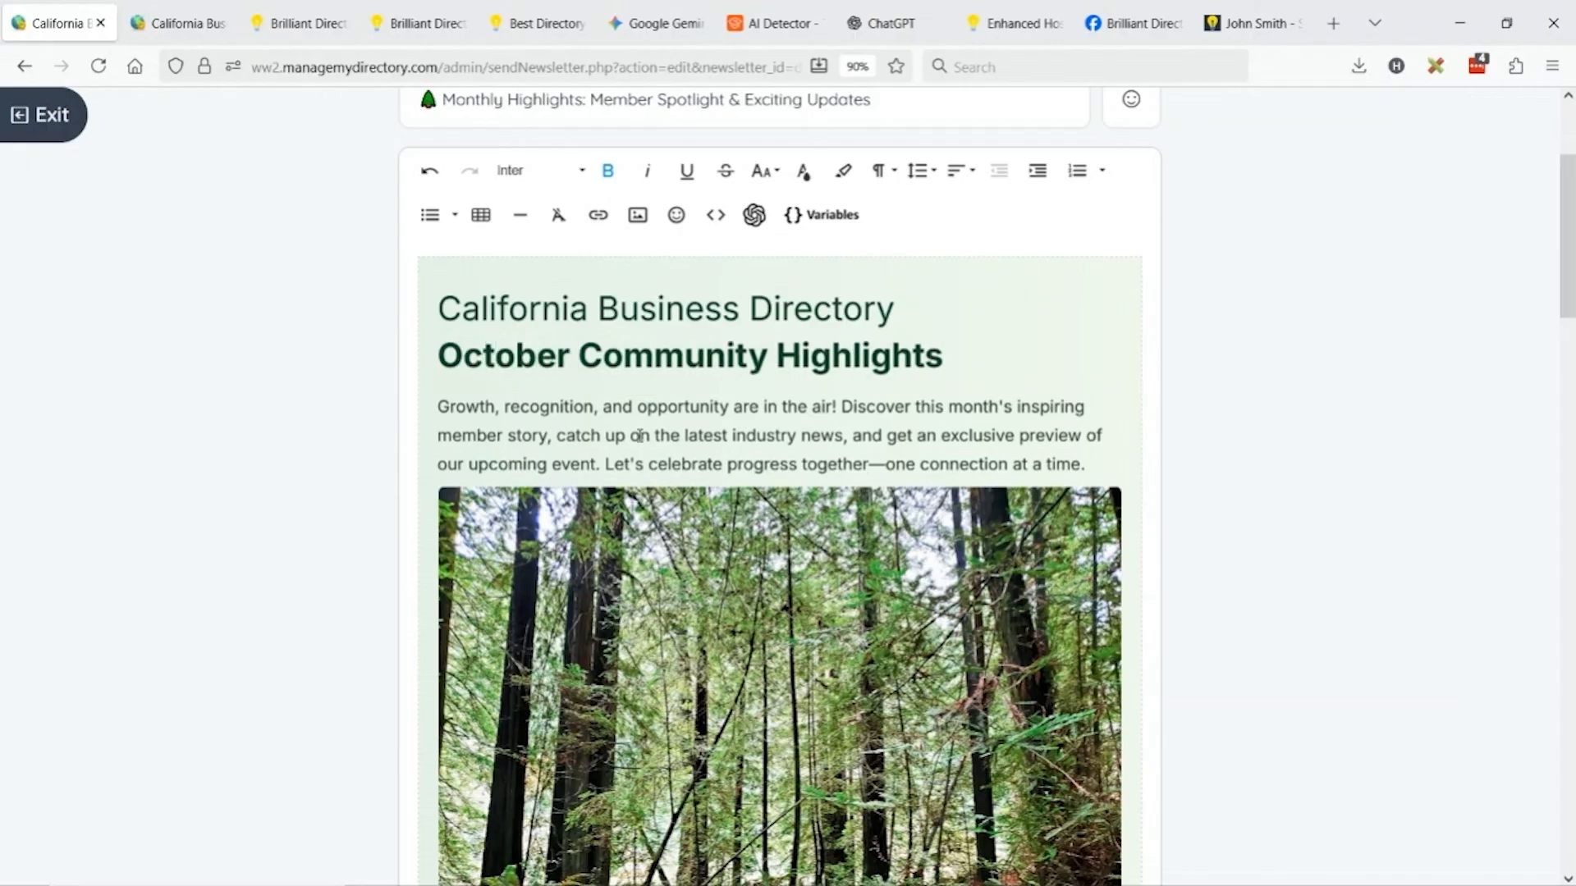
{"action": "left_click", "coordinate": [942, 404]}
{"action": "scroll", "coordinate": [703, 439], "scroll_direction": "down", "scroll_amount": 3}
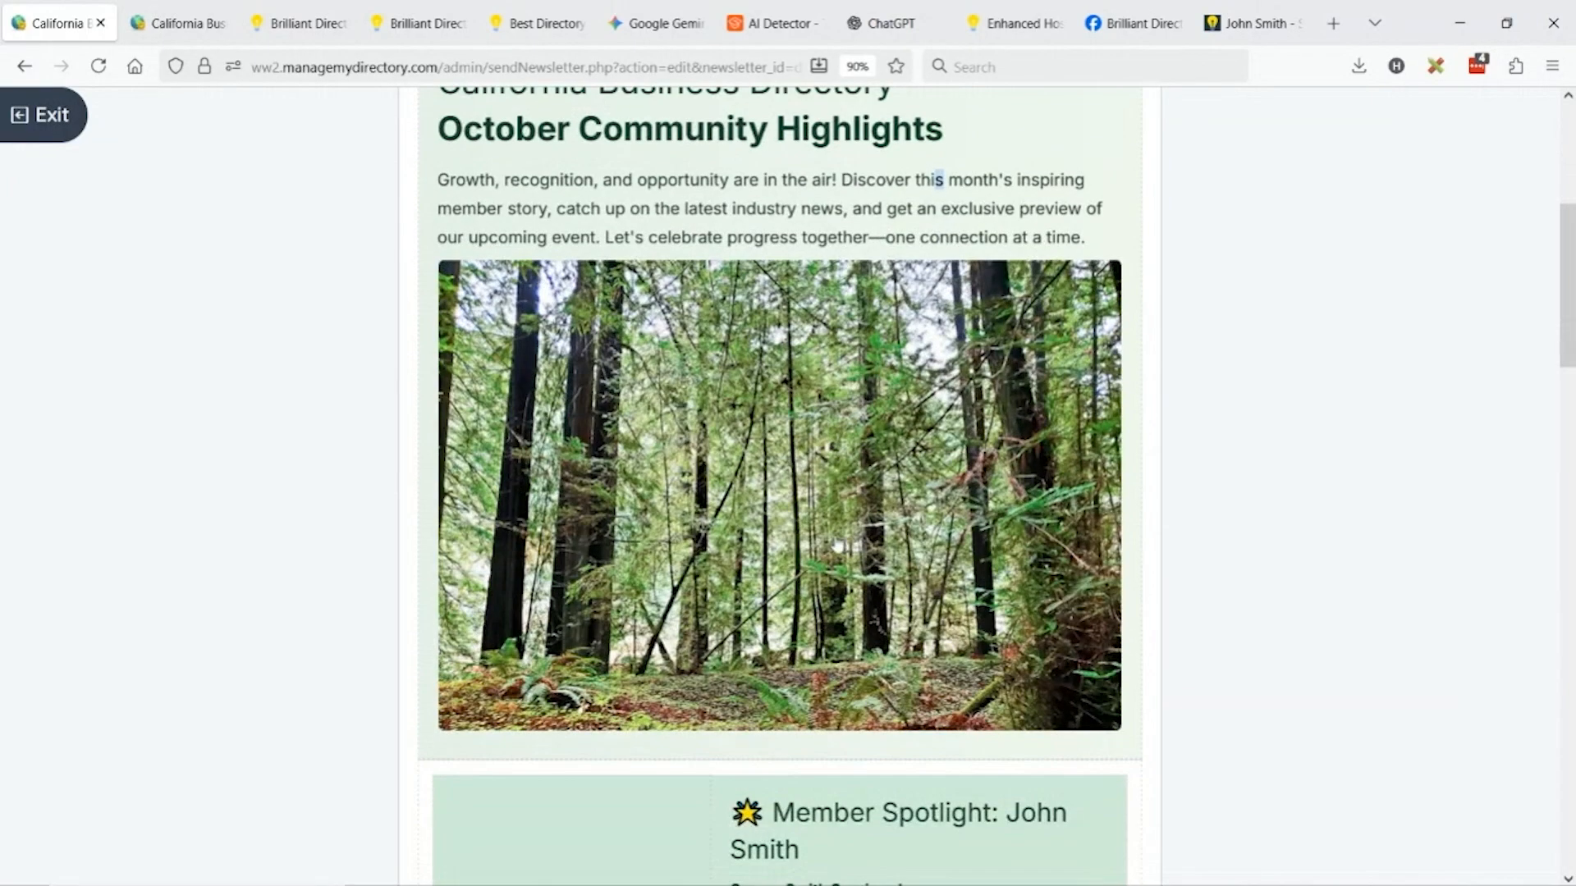
Replace the forest image with a Medium-size Unsplash 'team' photo of people working at laptops.
{"action": "left_click", "coordinate": [665, 386]}
{"action": "left_click", "coordinate": [670, 297]}
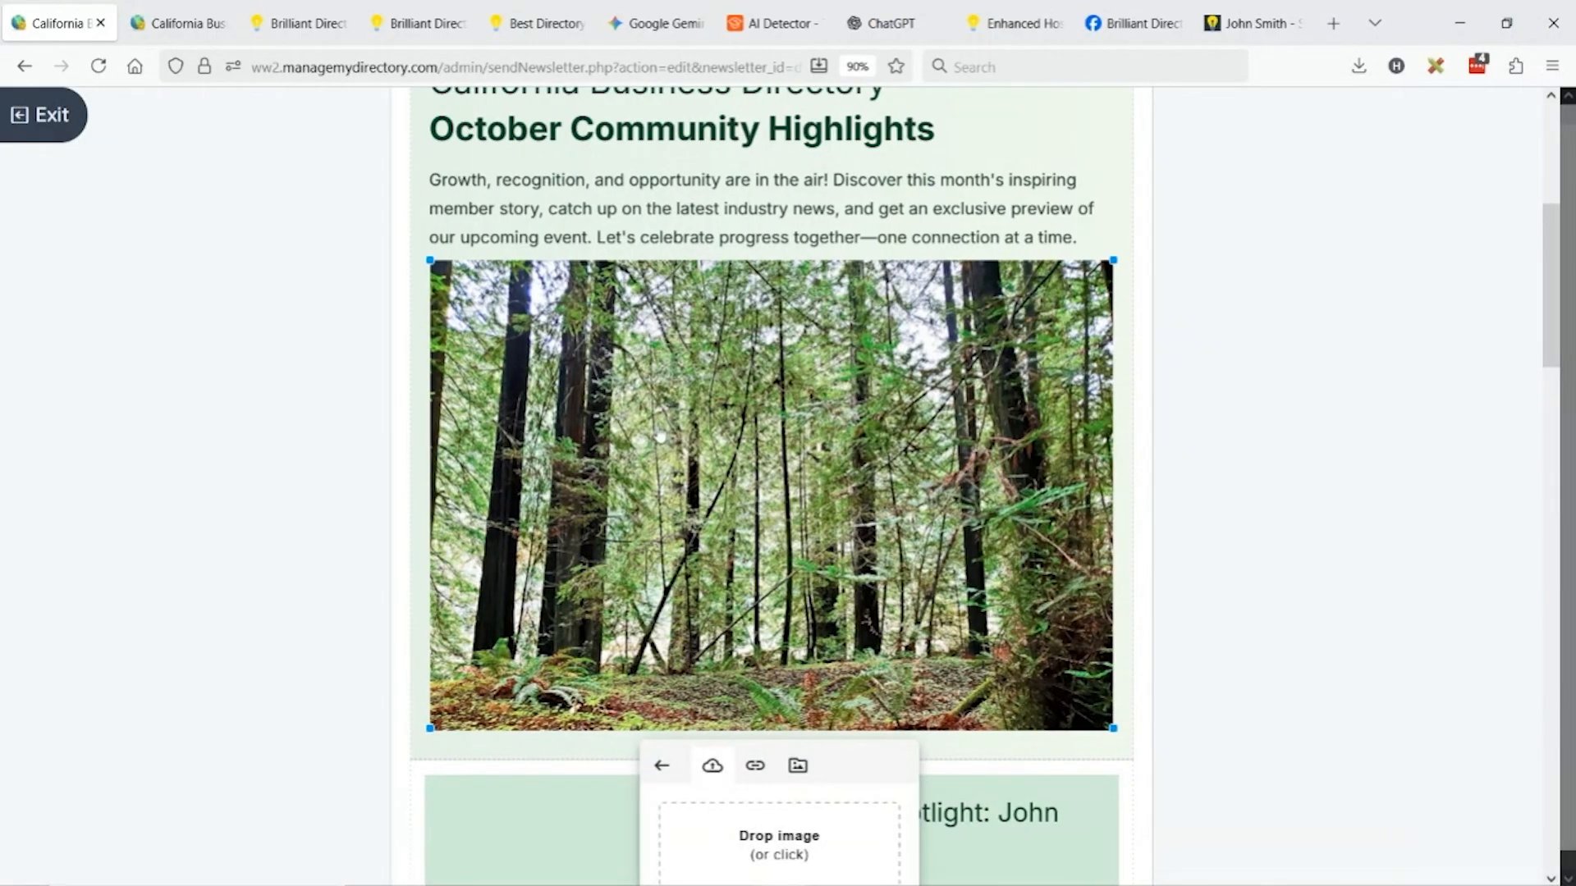
{"action": "left_click", "coordinate": [837, 759]}
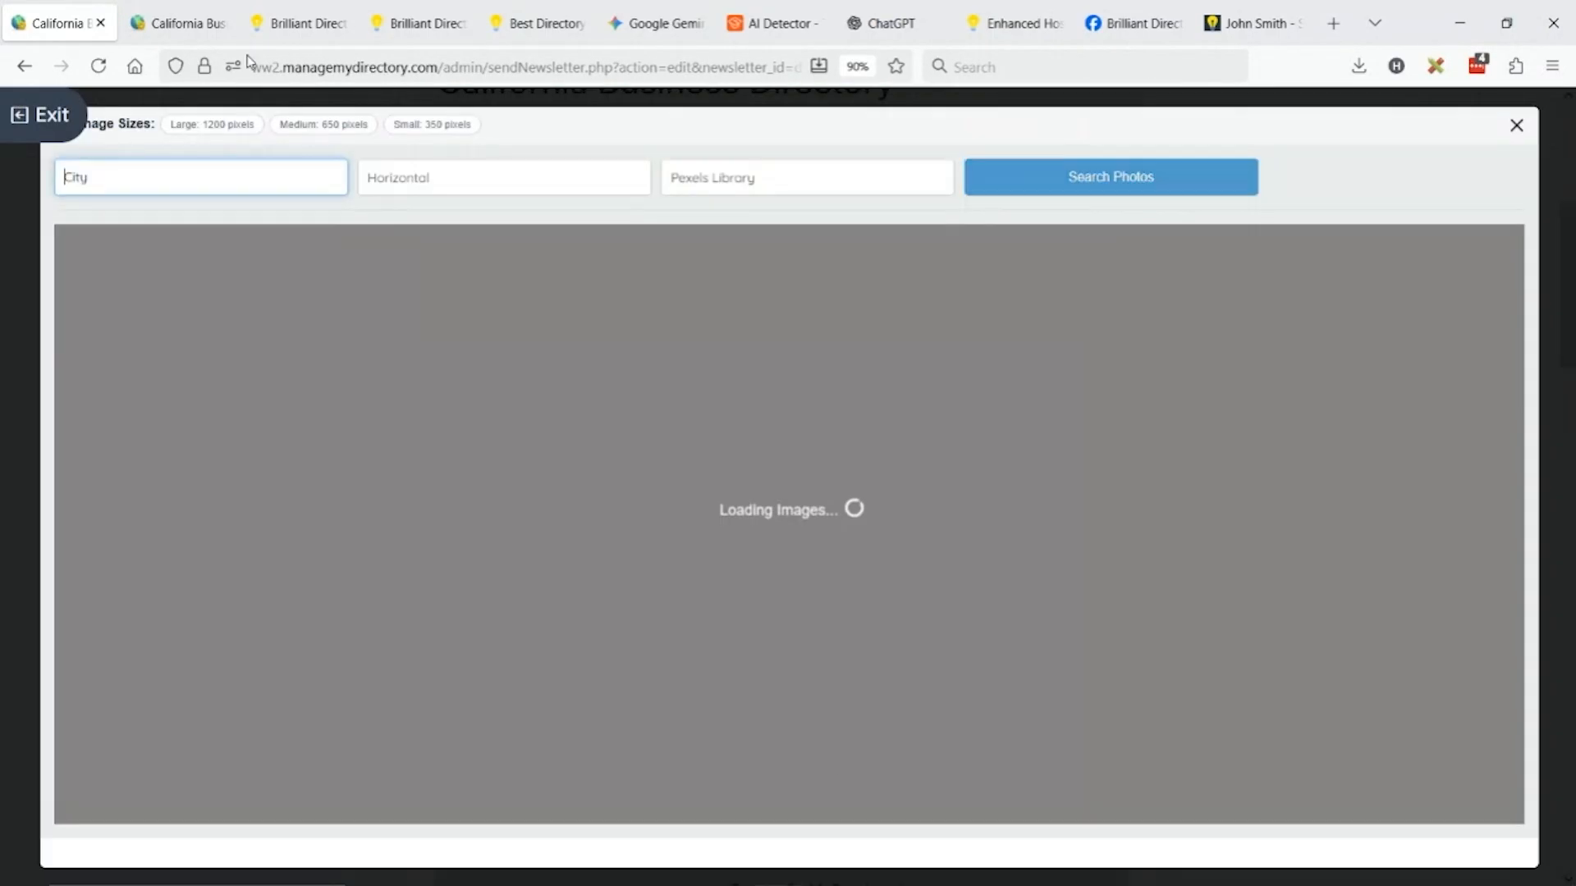
{"action": "type", "text": "team office"}
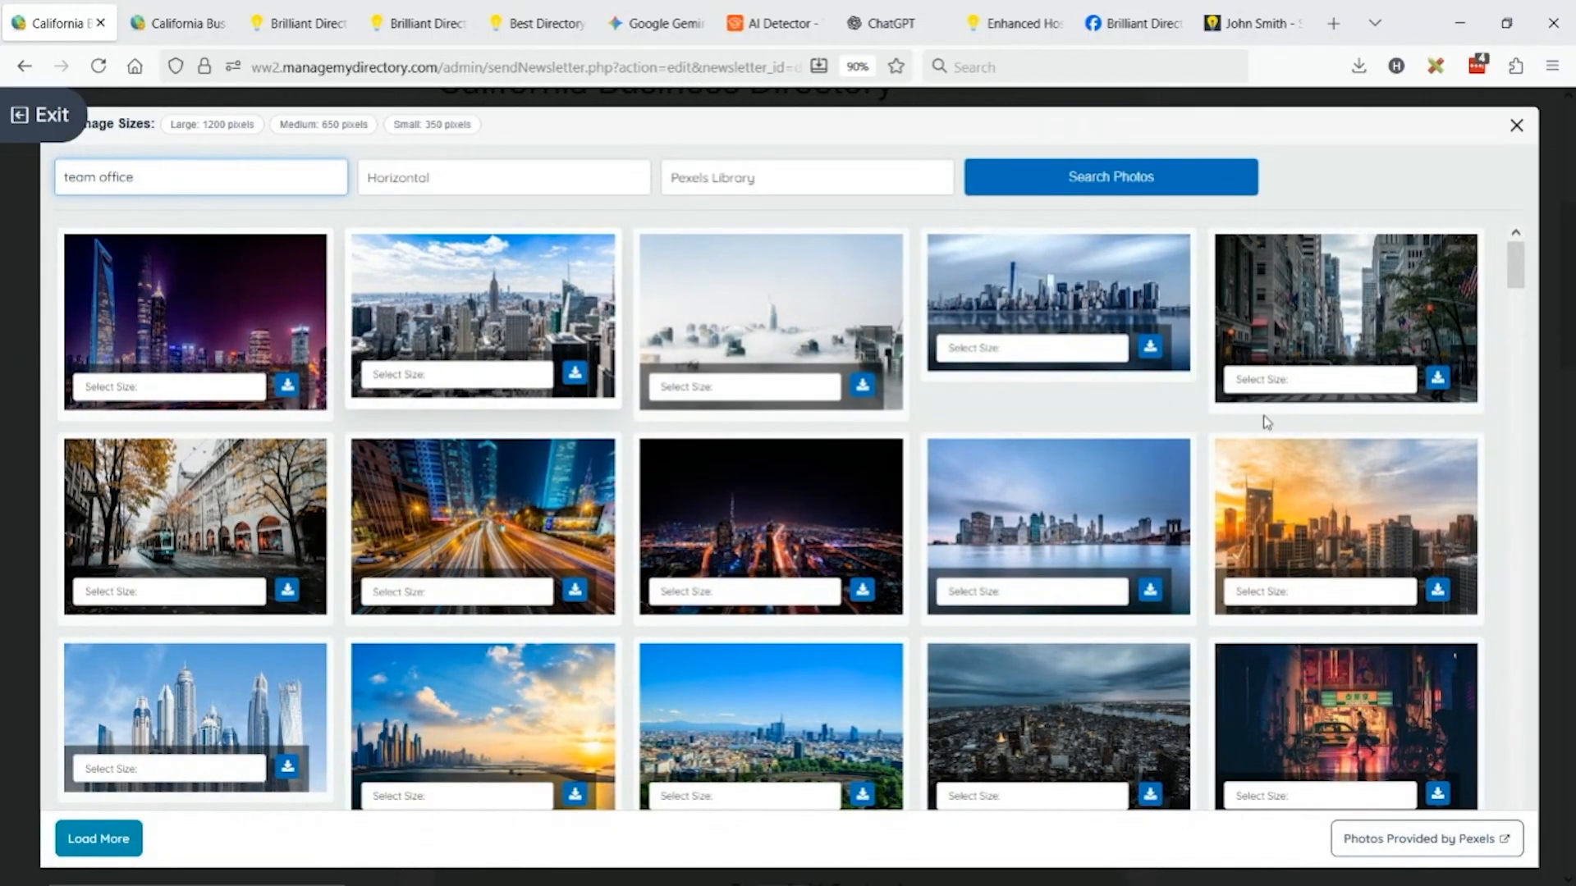
{"action": "left_click", "coordinate": [772, 181]}
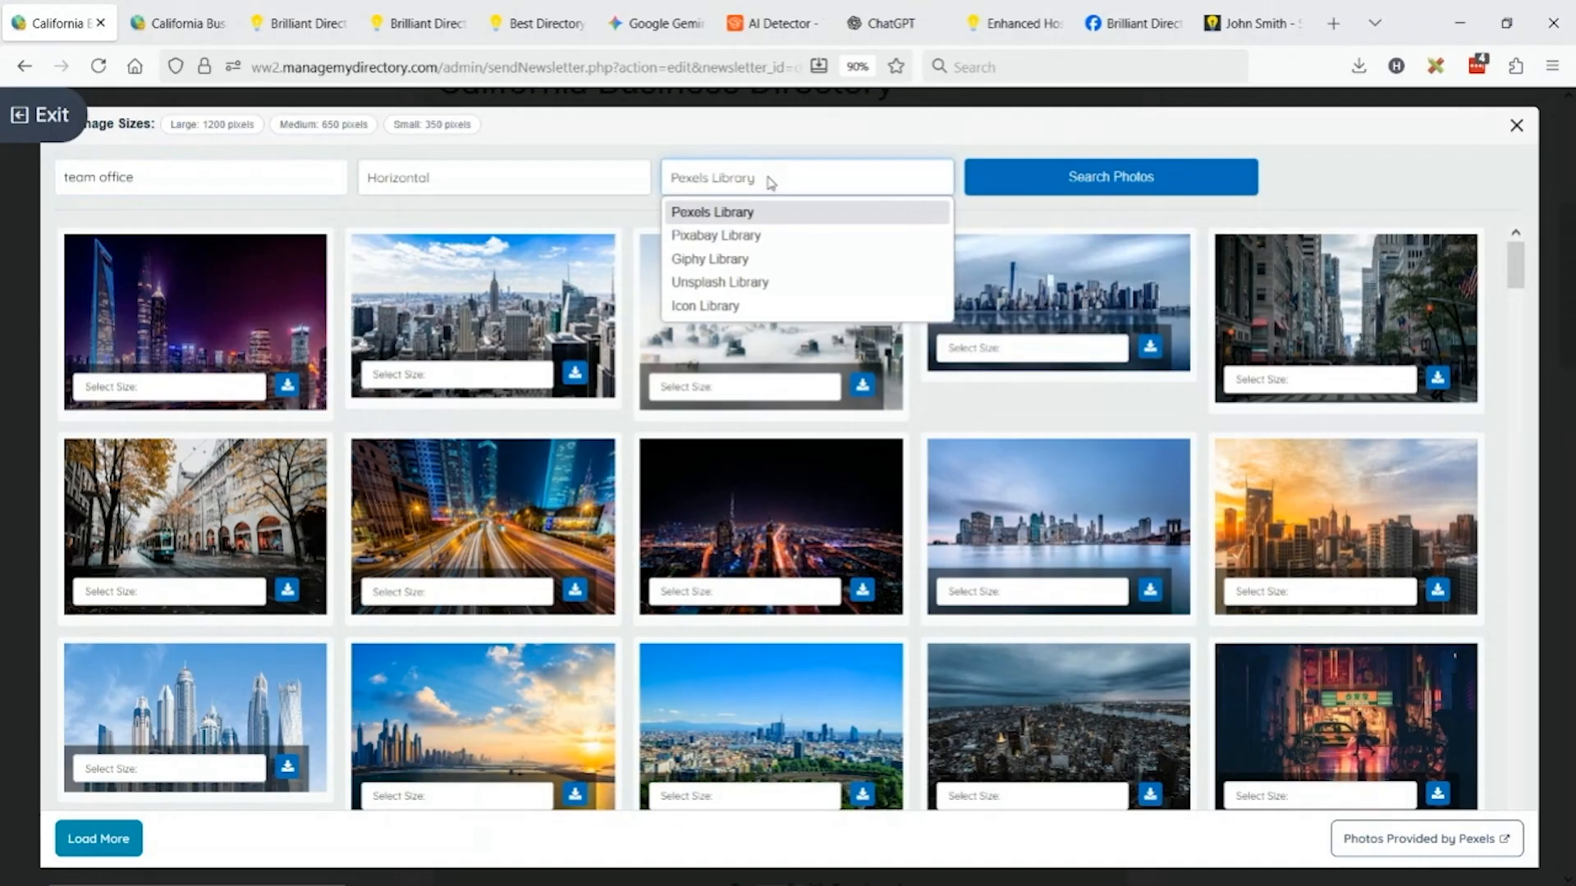
{"action": "left_click", "coordinate": [769, 282]}
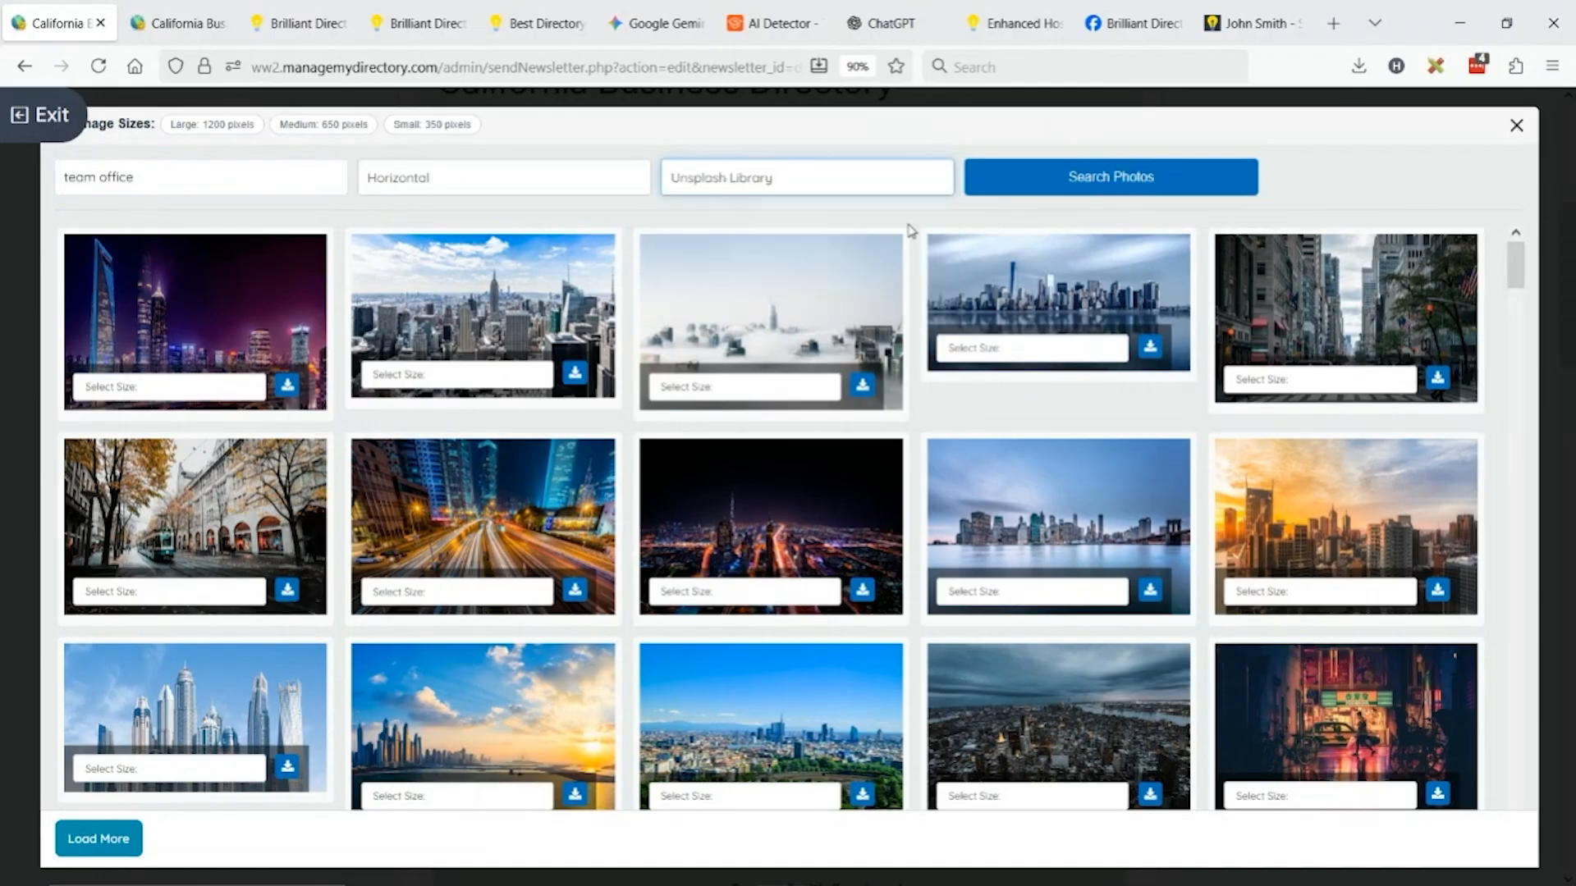
{"action": "left_click", "coordinate": [1118, 197]}
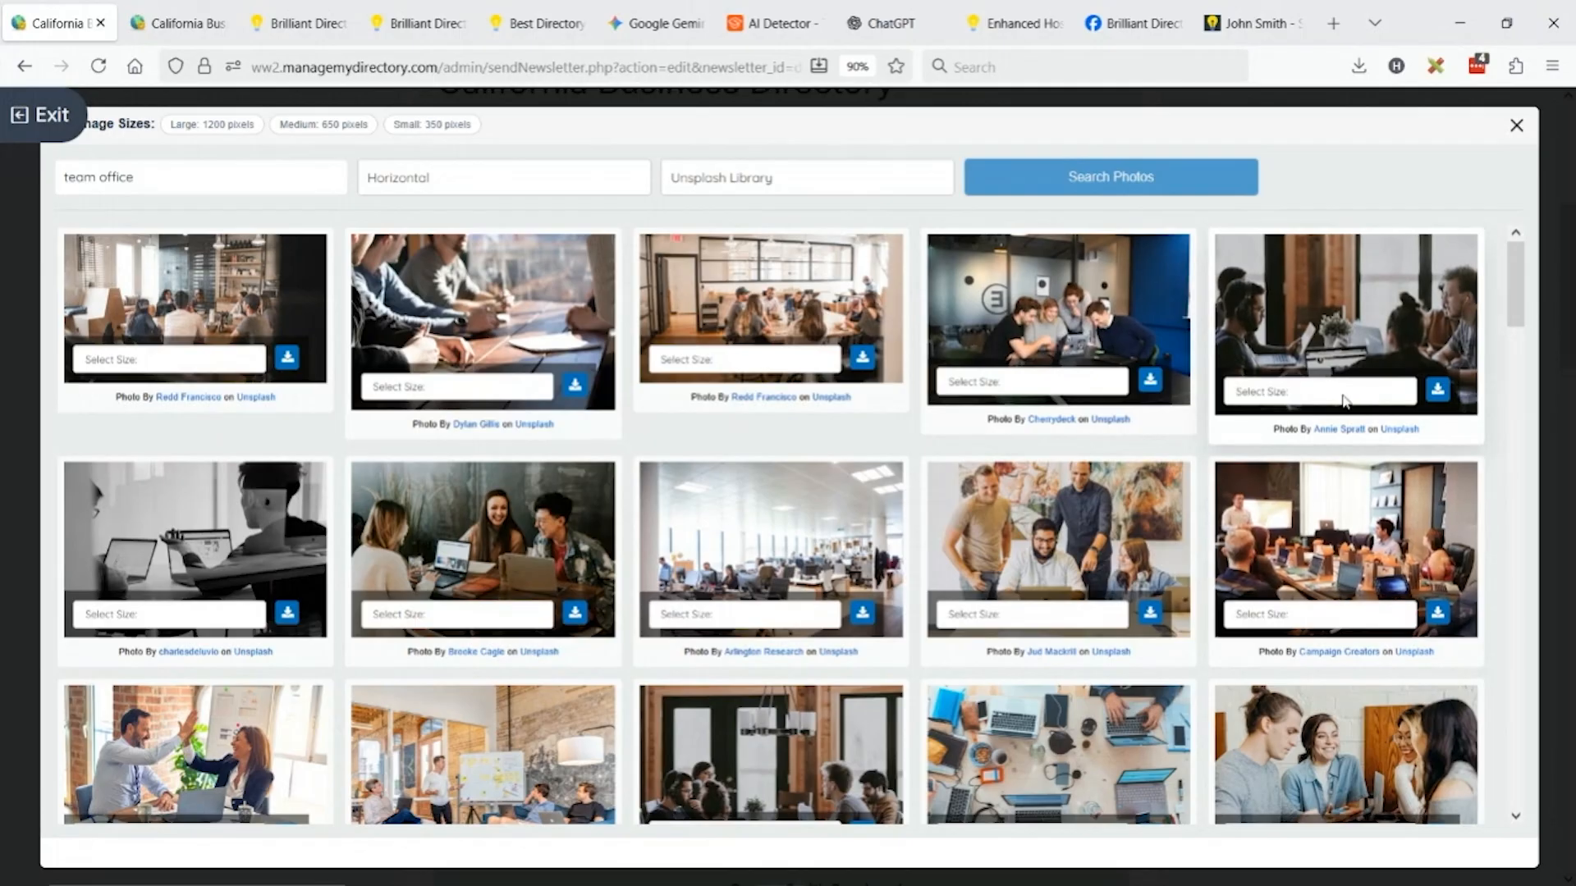
{"action": "left_click", "coordinate": [1345, 400]}
{"action": "left_click", "coordinate": [1277, 457]}
{"action": "left_click", "coordinate": [1440, 392]}
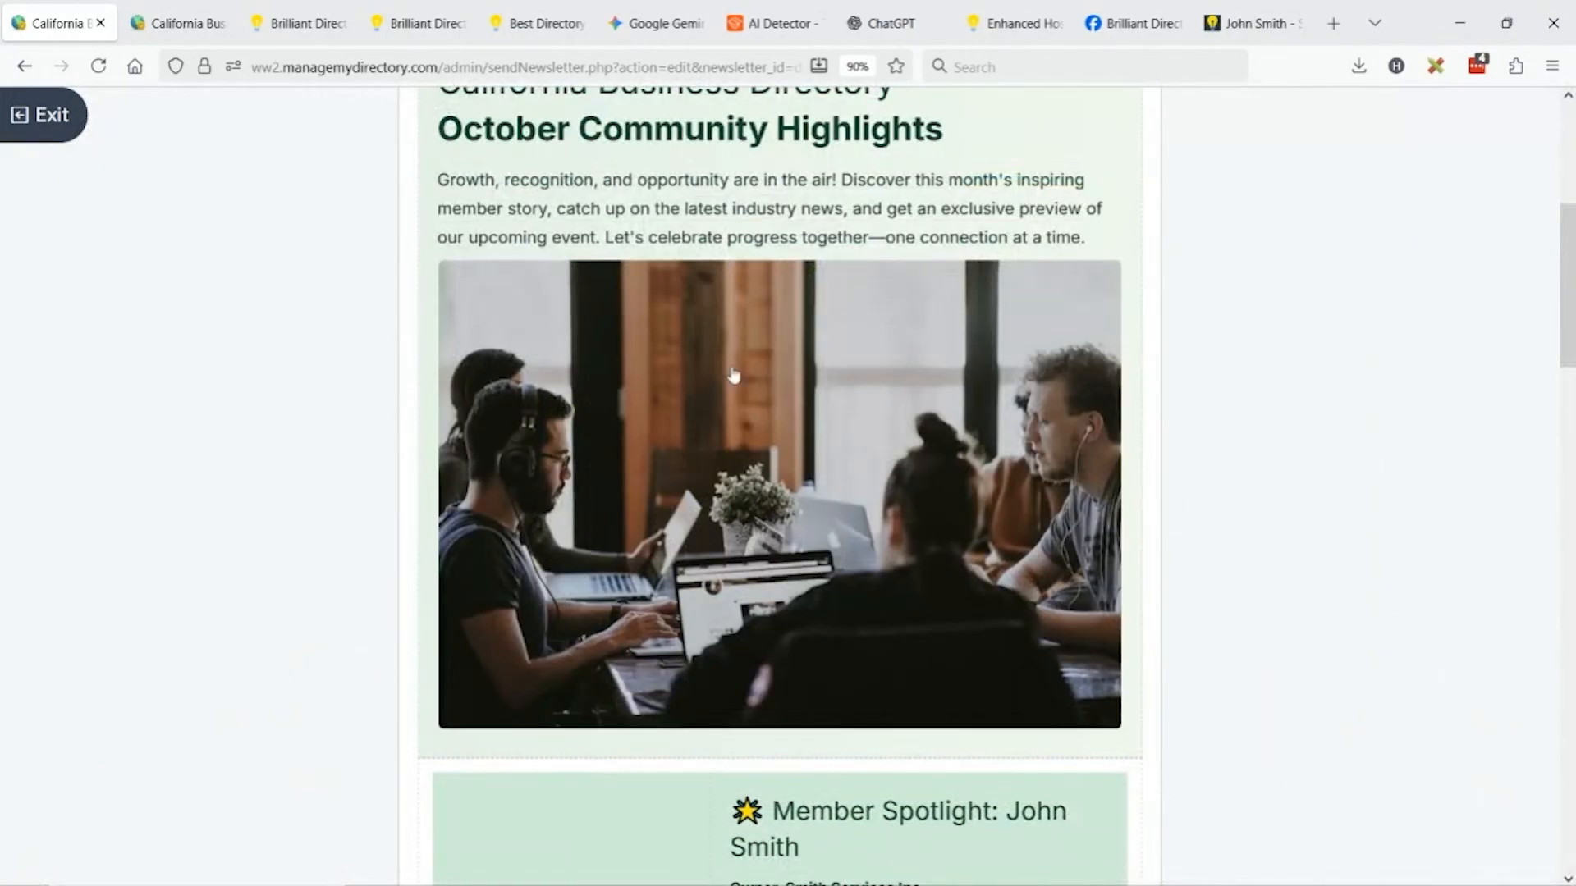
{"action": "scroll", "coordinate": [730, 411], "scroll_direction": "down", "scroll_amount": 5}
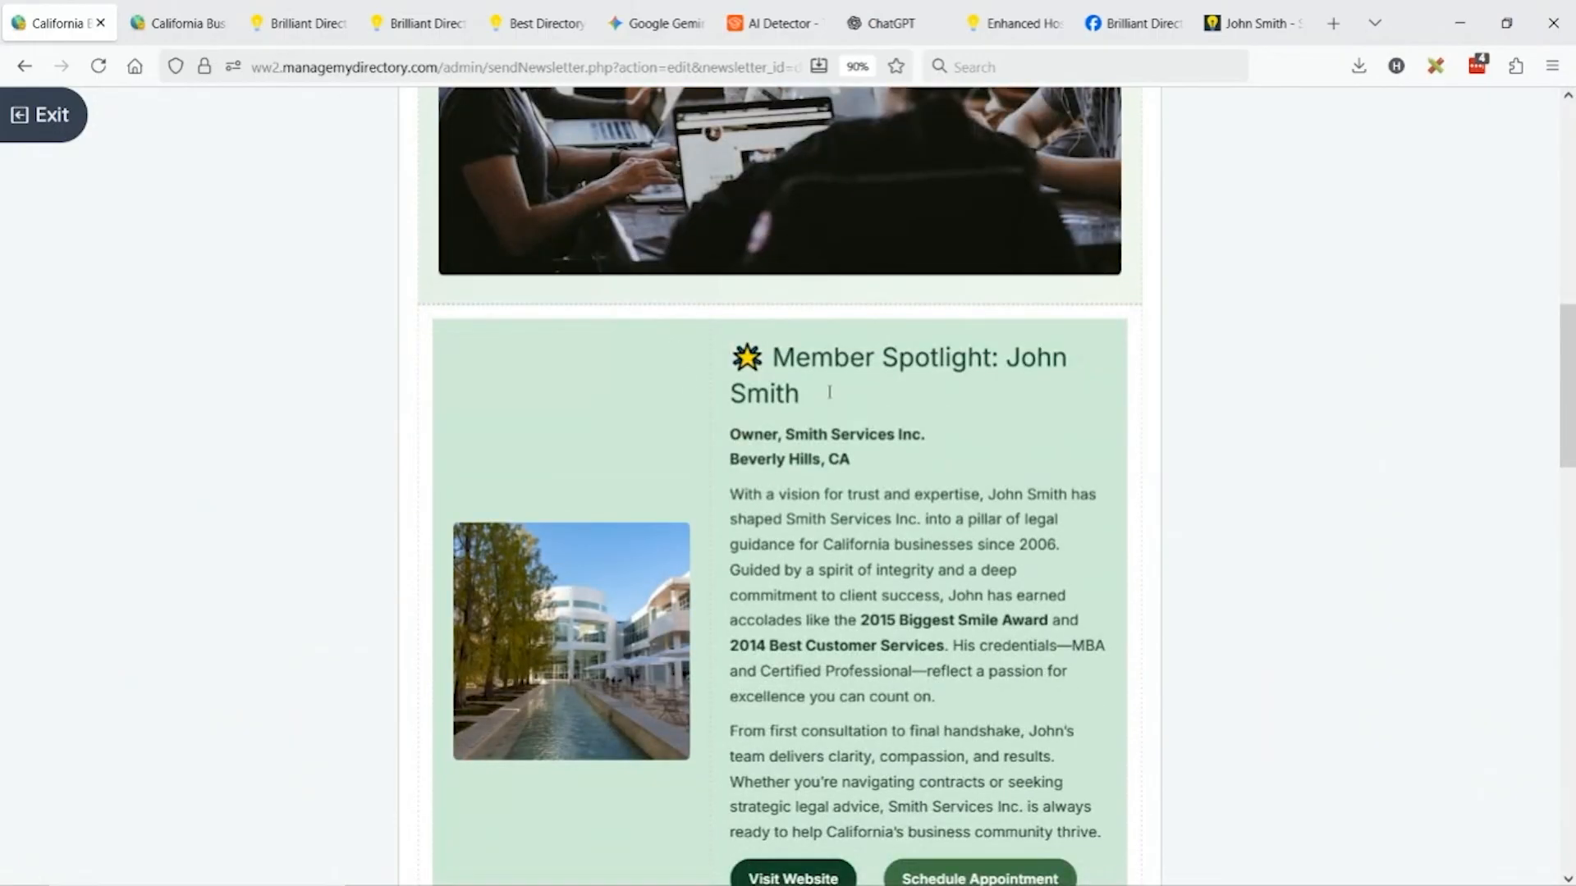
{"action": "scroll", "coordinate": [890, 381], "scroll_direction": "down", "scroll_amount": 3}
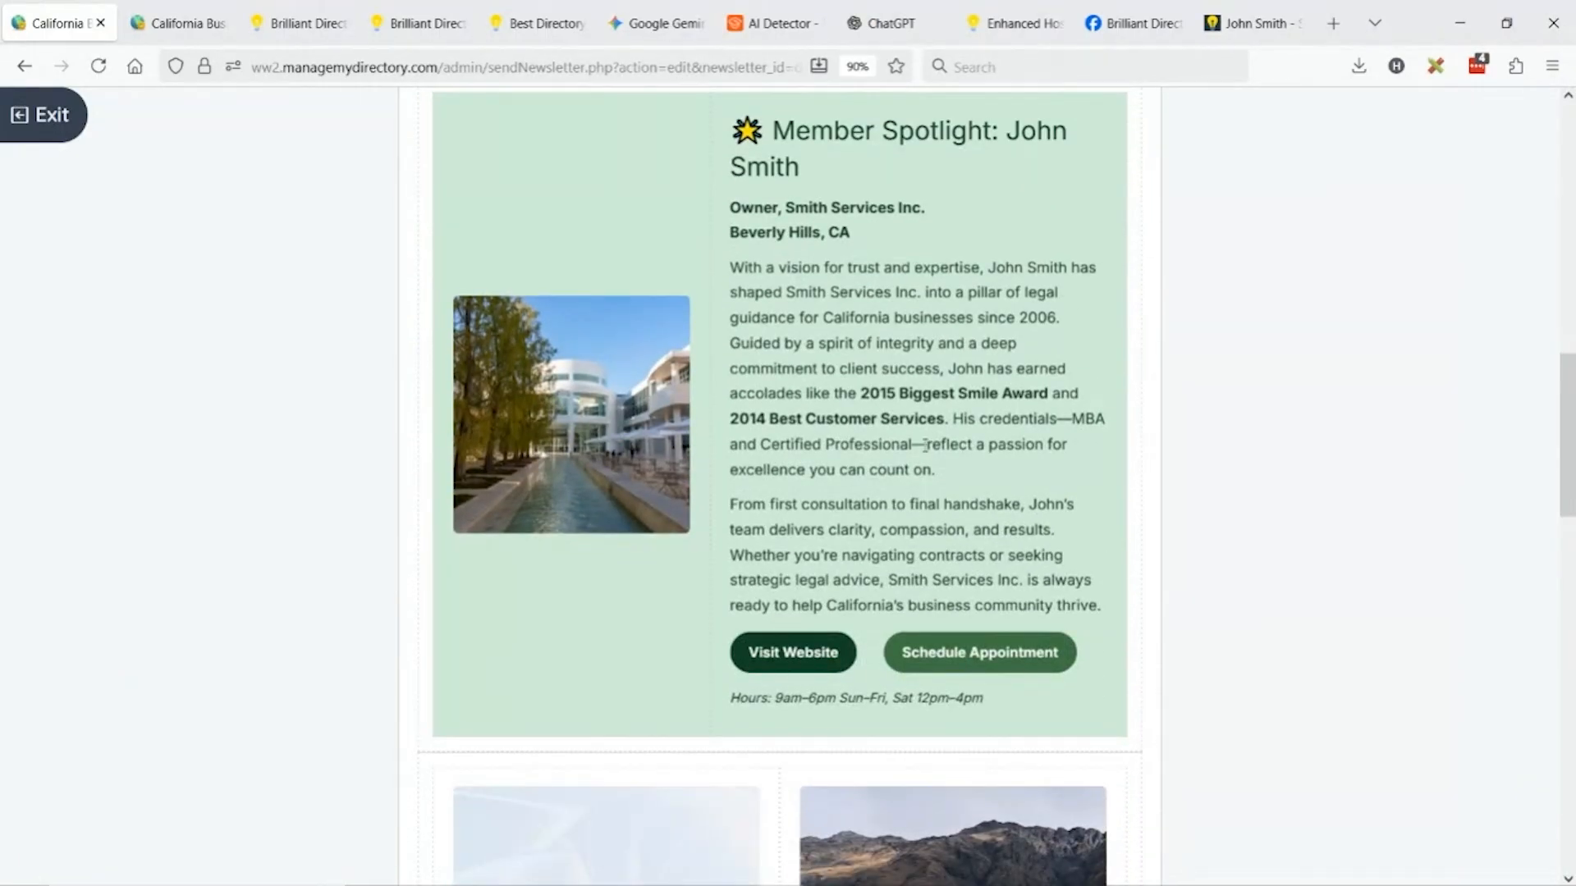
{"action": "left_click", "coordinate": [786, 654]}
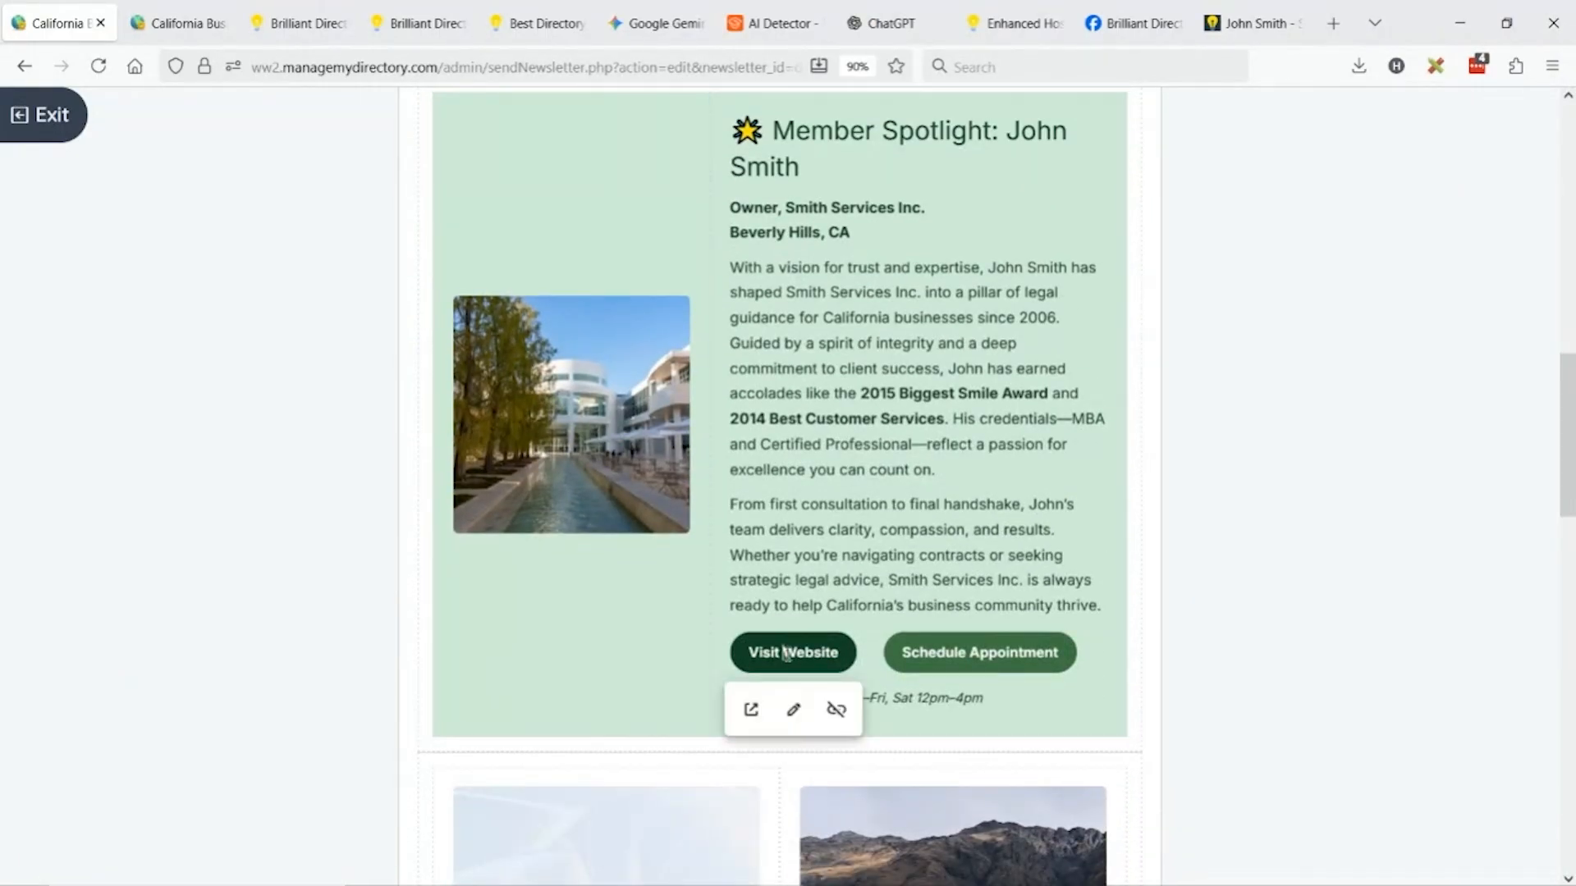
{"action": "left_click", "coordinate": [793, 709]}
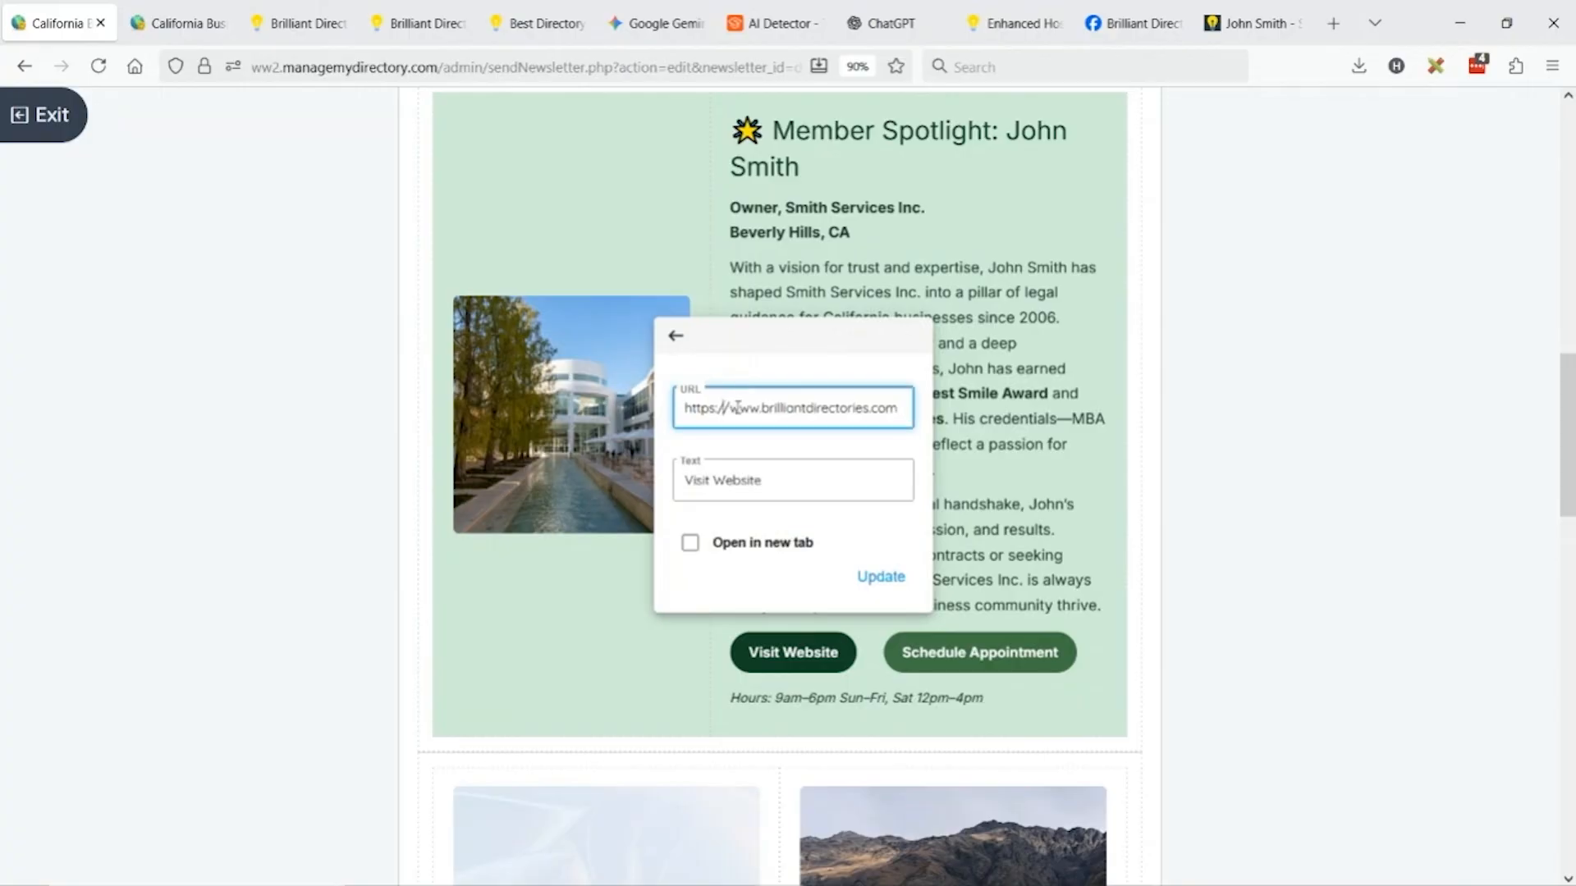
{"action": "left_click_drag", "start_coordinate": [724, 408], "coordinate": [895, 410]}
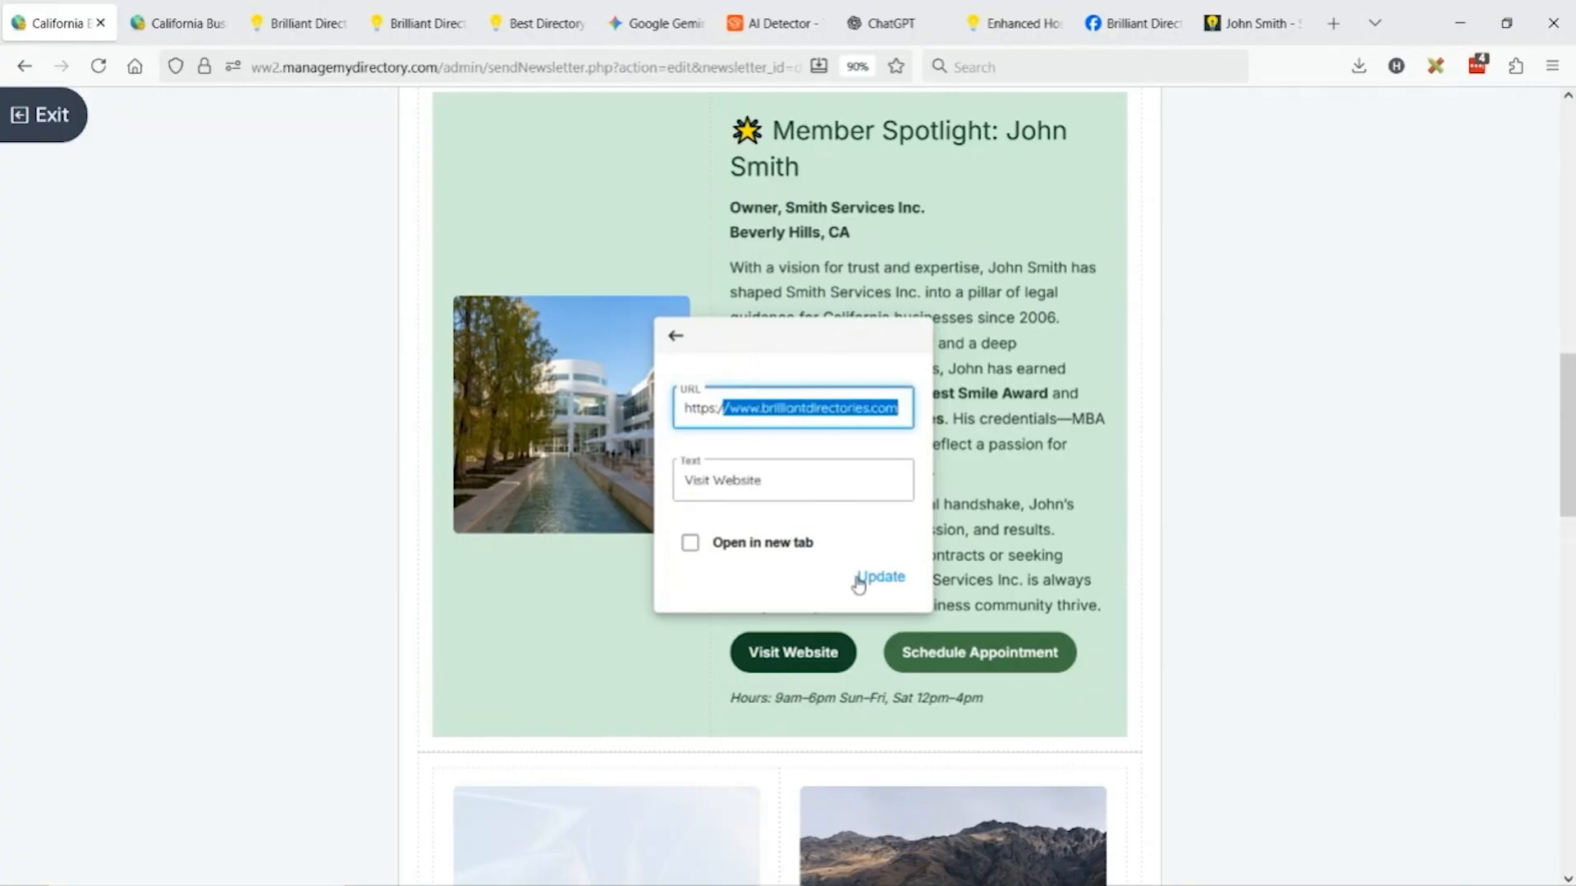
{"action": "left_click", "coordinate": [1001, 558]}
{"action": "left_click", "coordinate": [936, 647]}
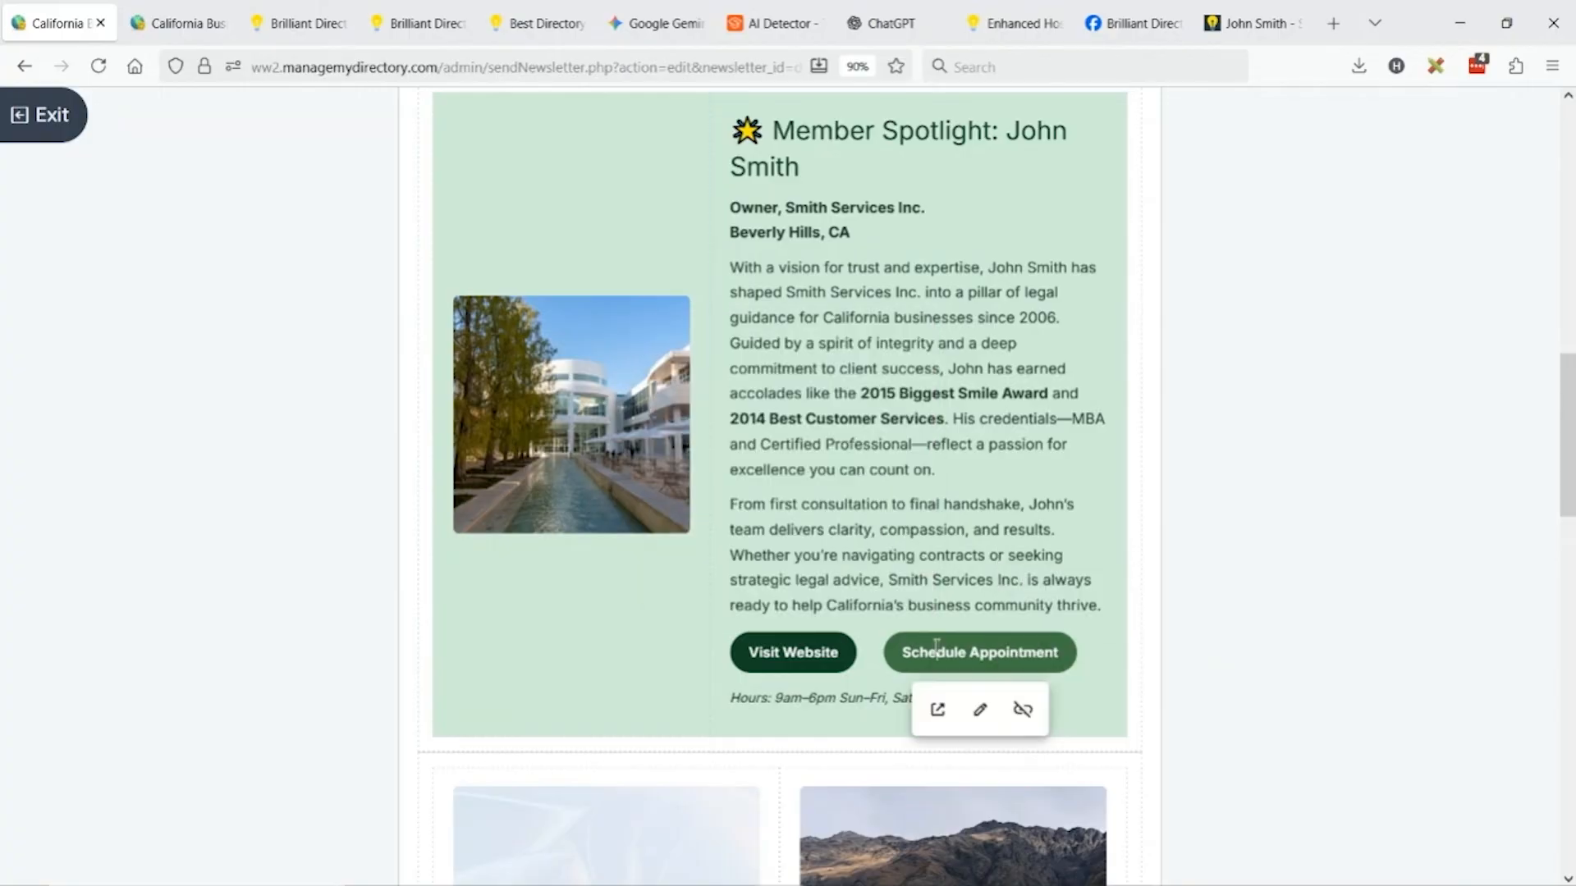
{"action": "left_click", "coordinate": [978, 709]}
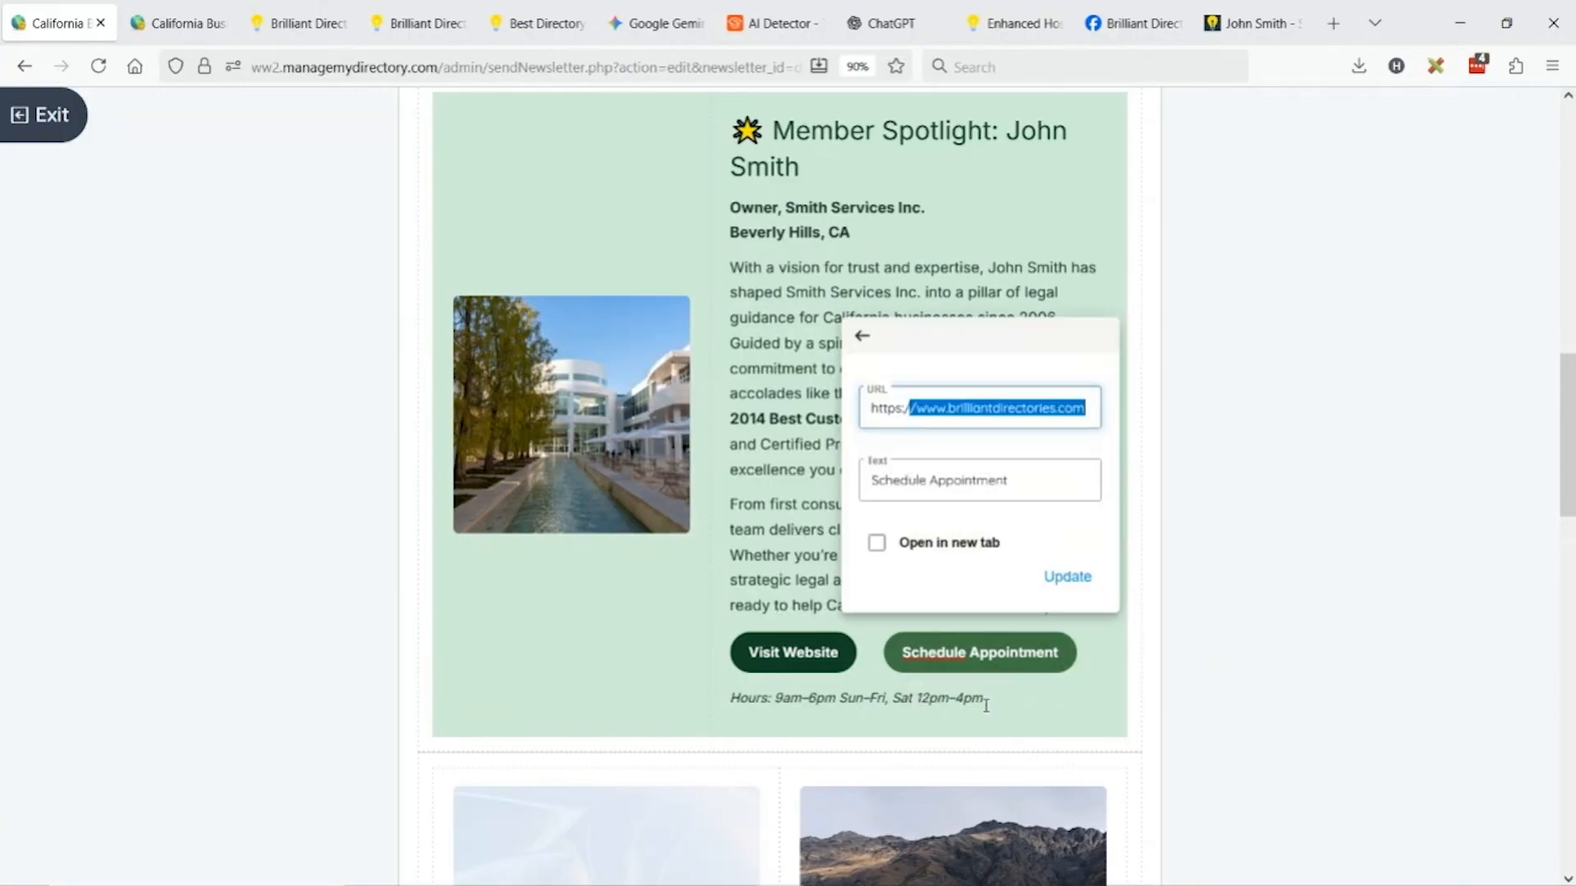
{"action": "triple_click", "coordinate": [959, 408]}
{"action": "left_click", "coordinate": [819, 387]}
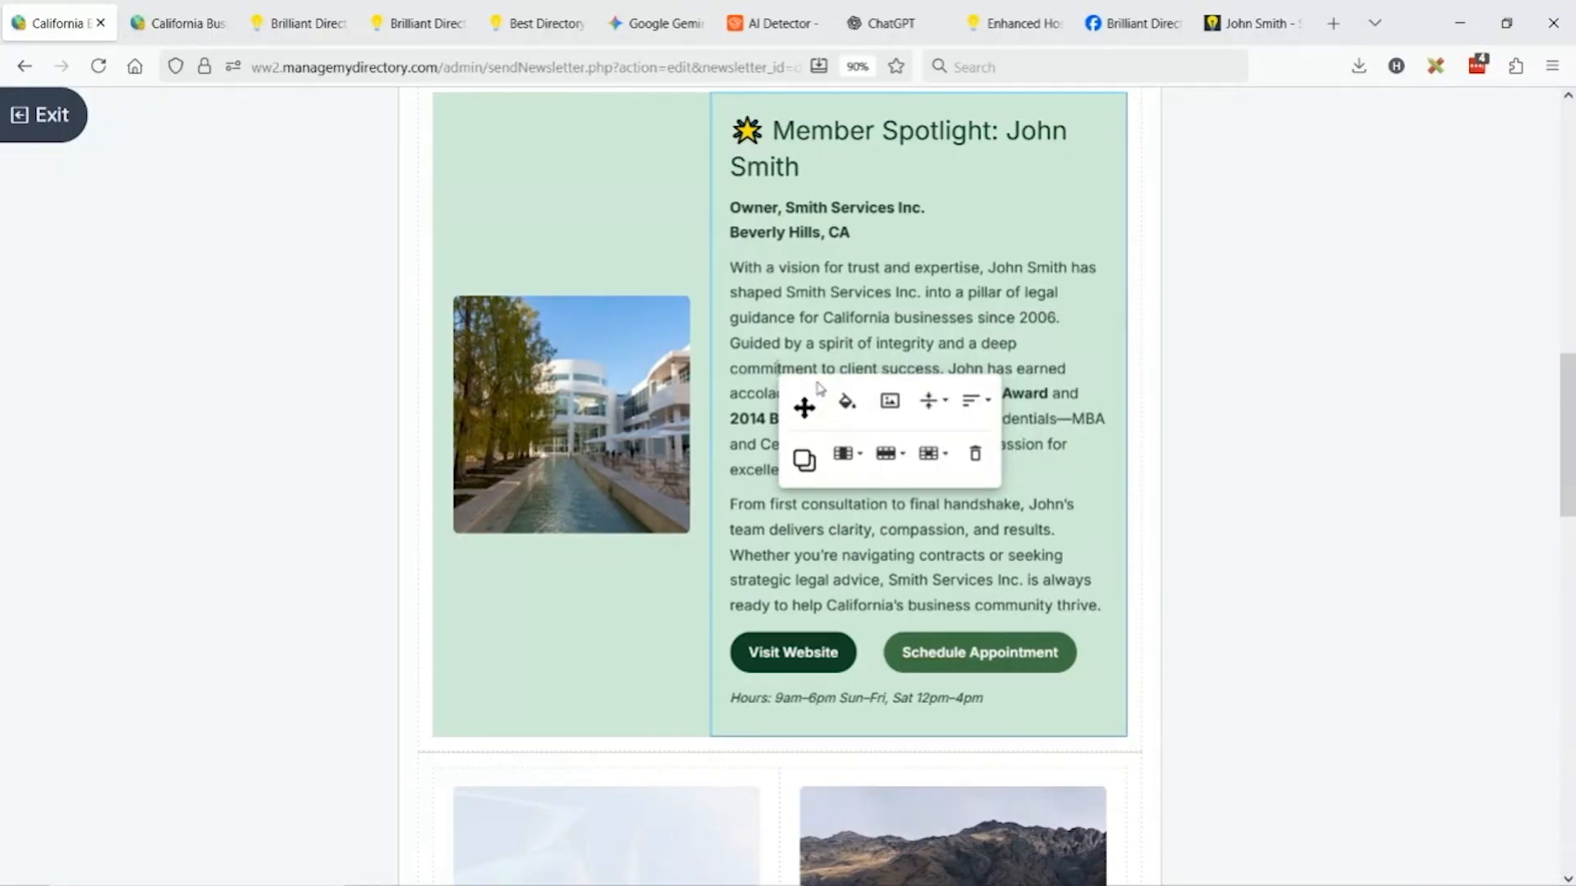
{"action": "left_click", "coordinate": [1320, 496]}
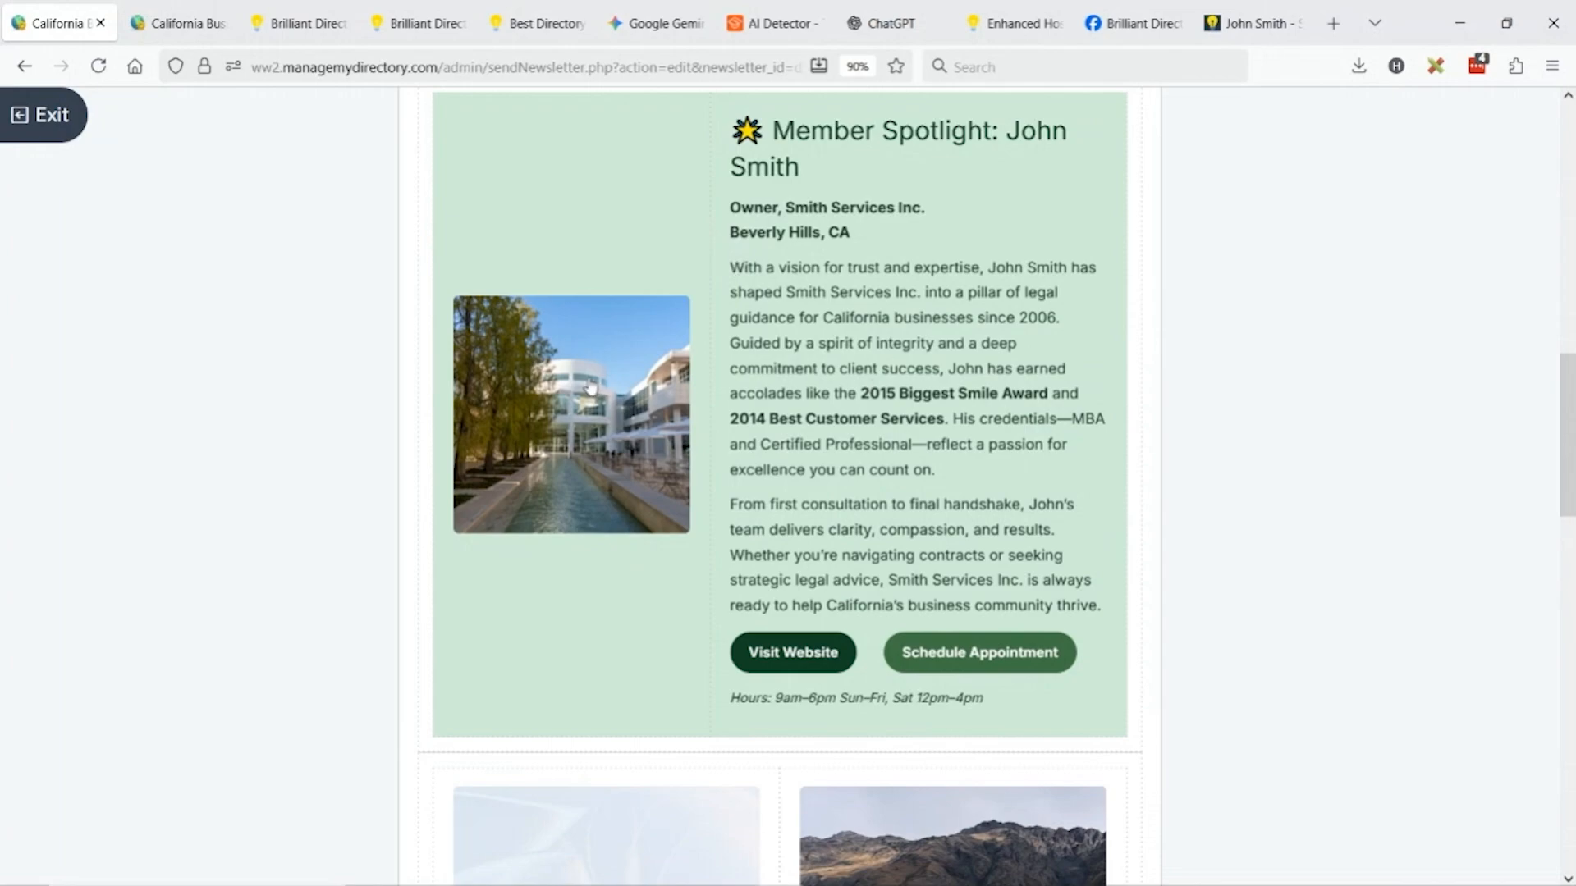
Copy the image link of the member's profile photo from the directory profile page.
{"action": "left_click", "coordinate": [1239, 25]}
{"action": "scroll", "coordinate": [222, 435], "scroll_direction": "up", "scroll_amount": 15}
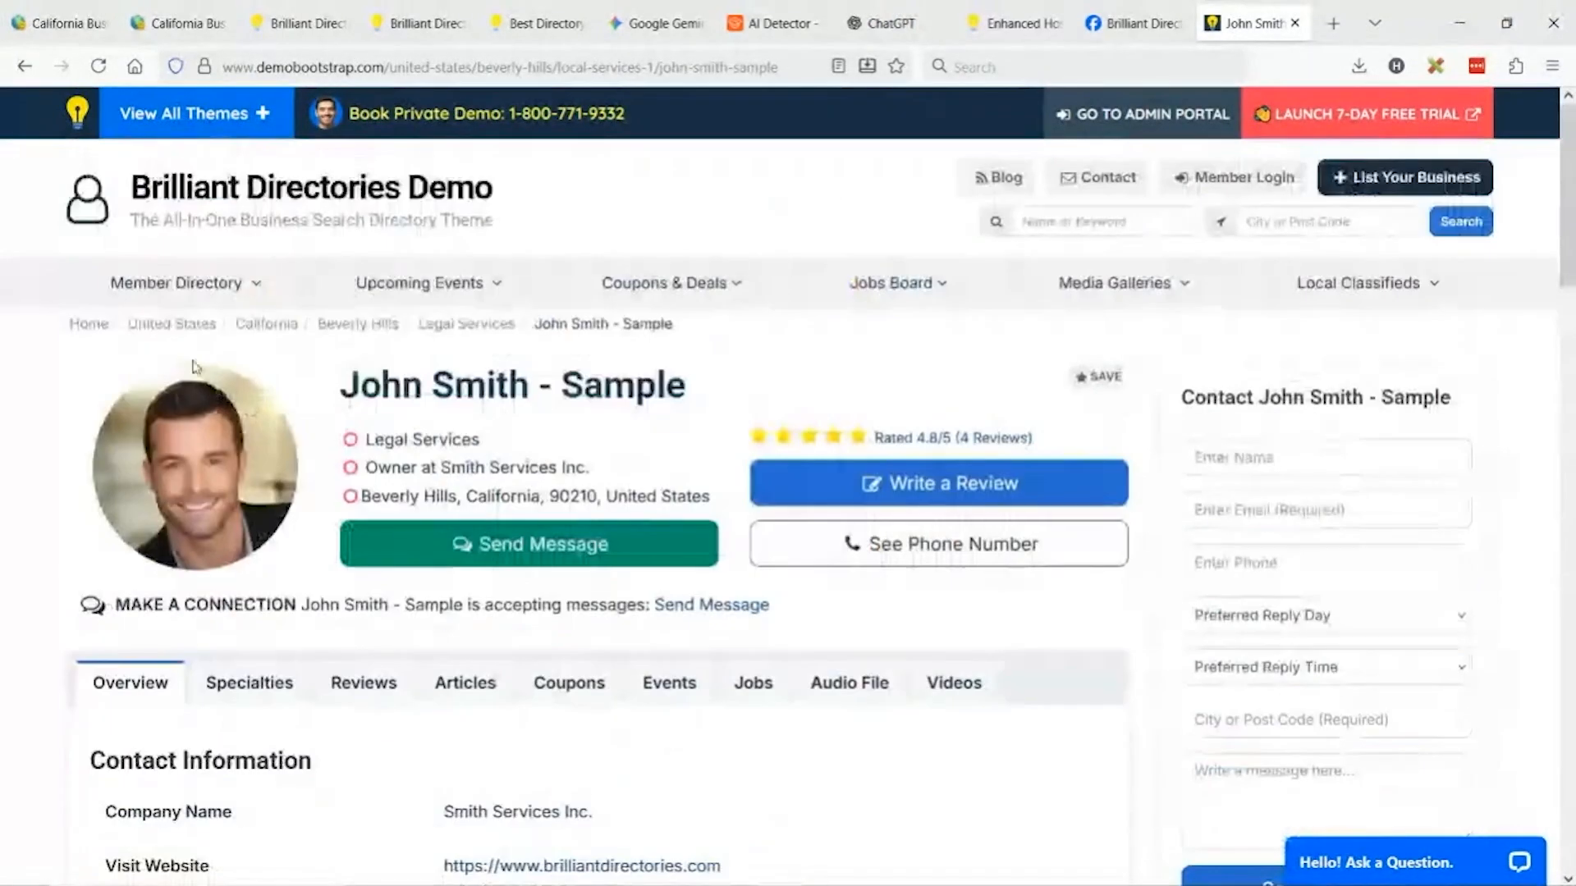
{"action": "right_click", "coordinate": [222, 435]}
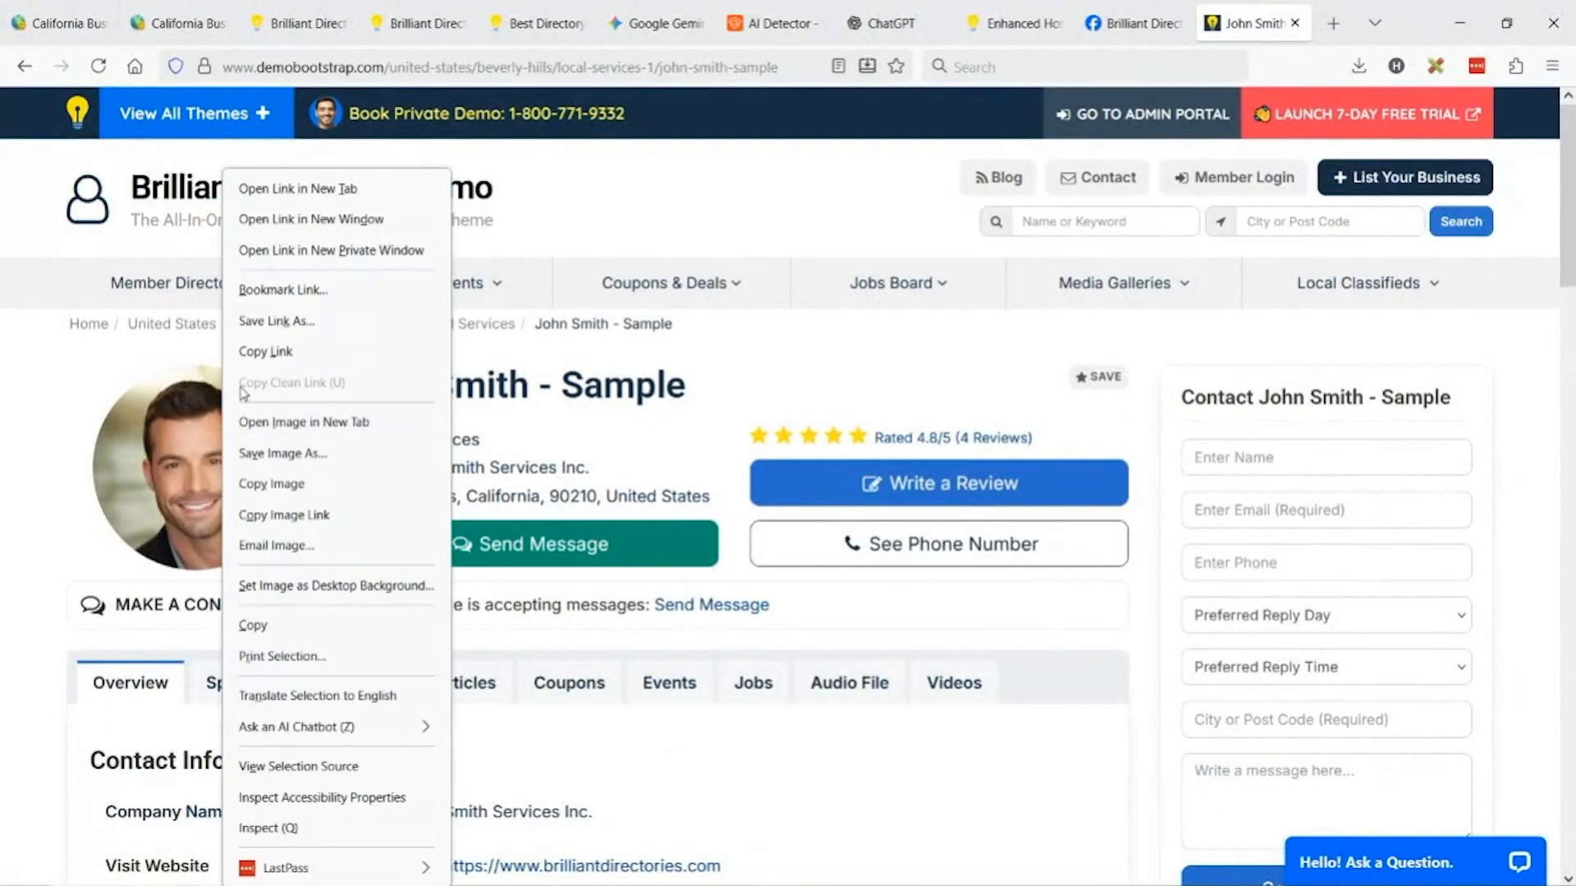
{"action": "left_click", "coordinate": [297, 515]}
Replace the Member Spotlight building image by URL with the pasted profile photo address.
{"action": "left_click", "coordinate": [57, 23]}
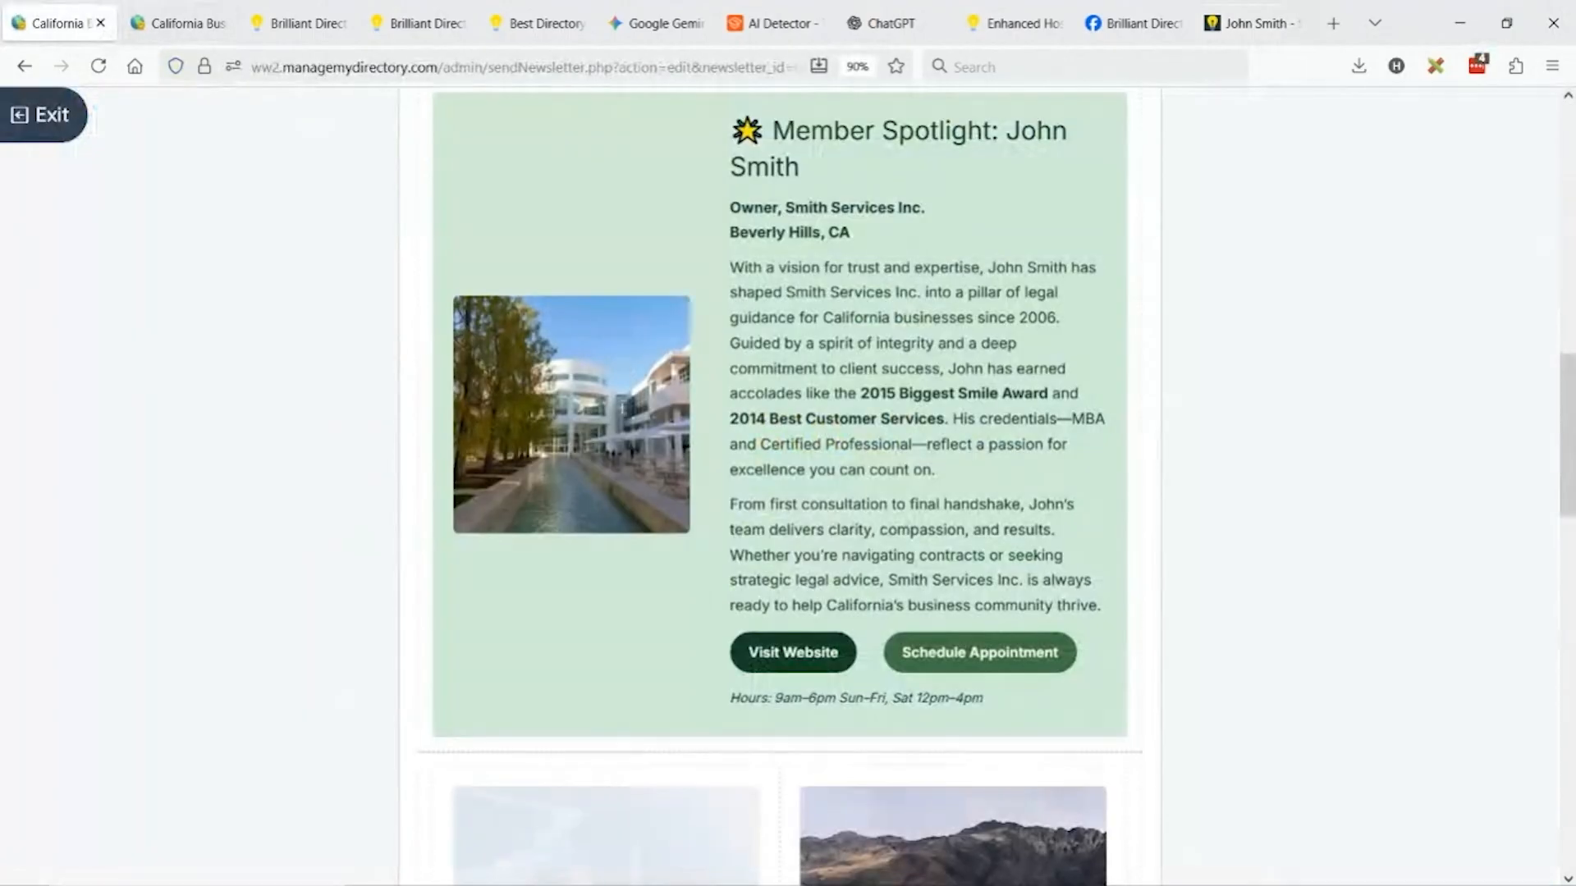
{"action": "left_click", "coordinate": [563, 431]}
{"action": "left_click", "coordinate": [465, 335]}
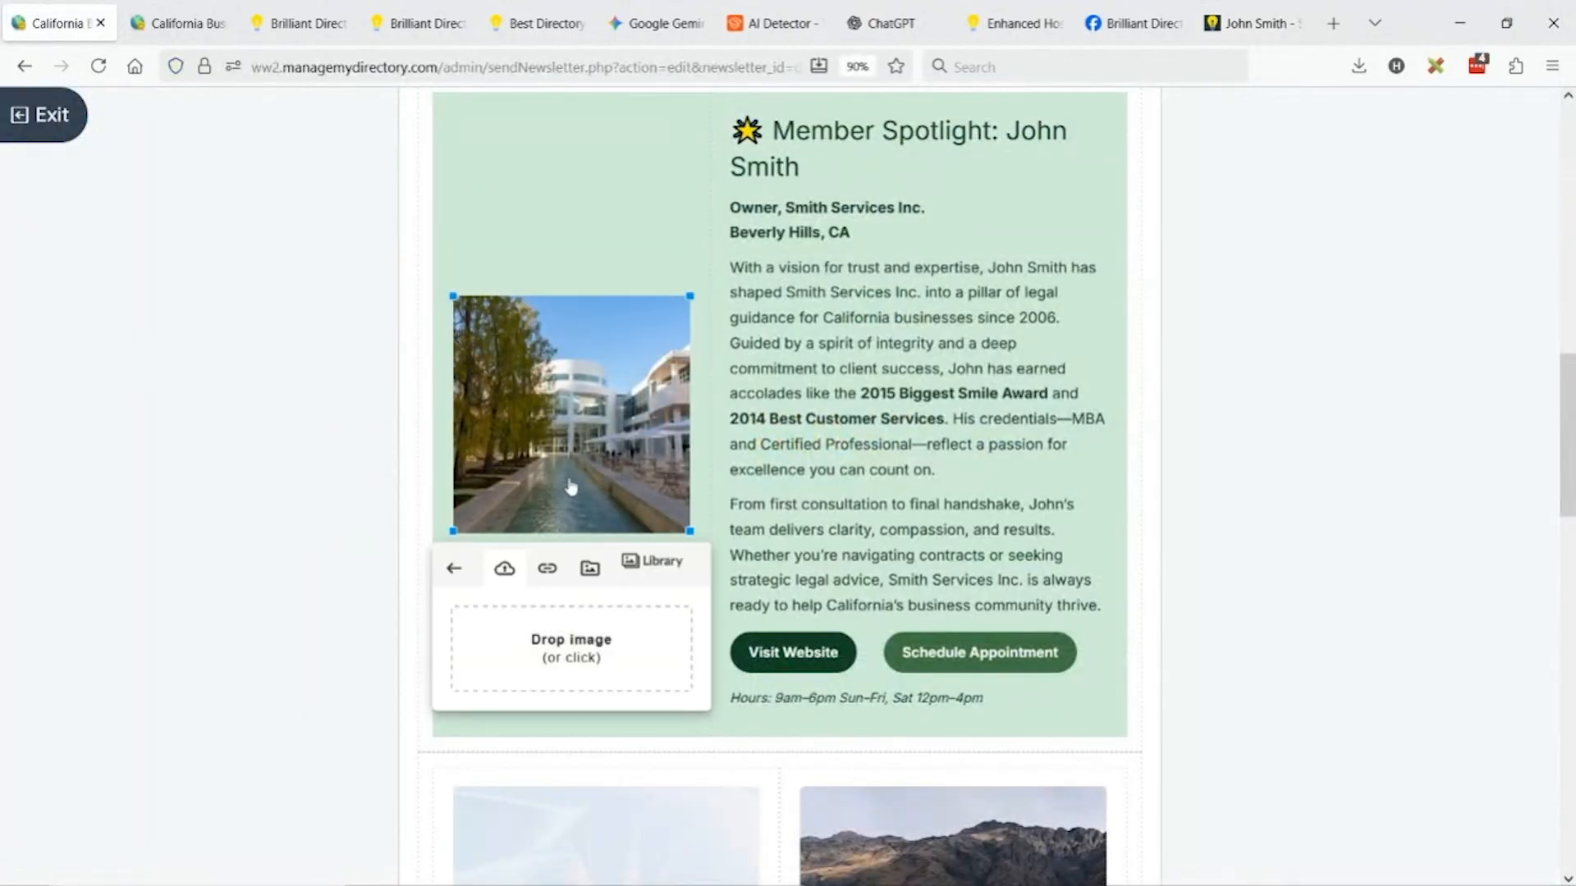
{"action": "left_click", "coordinate": [549, 568]}
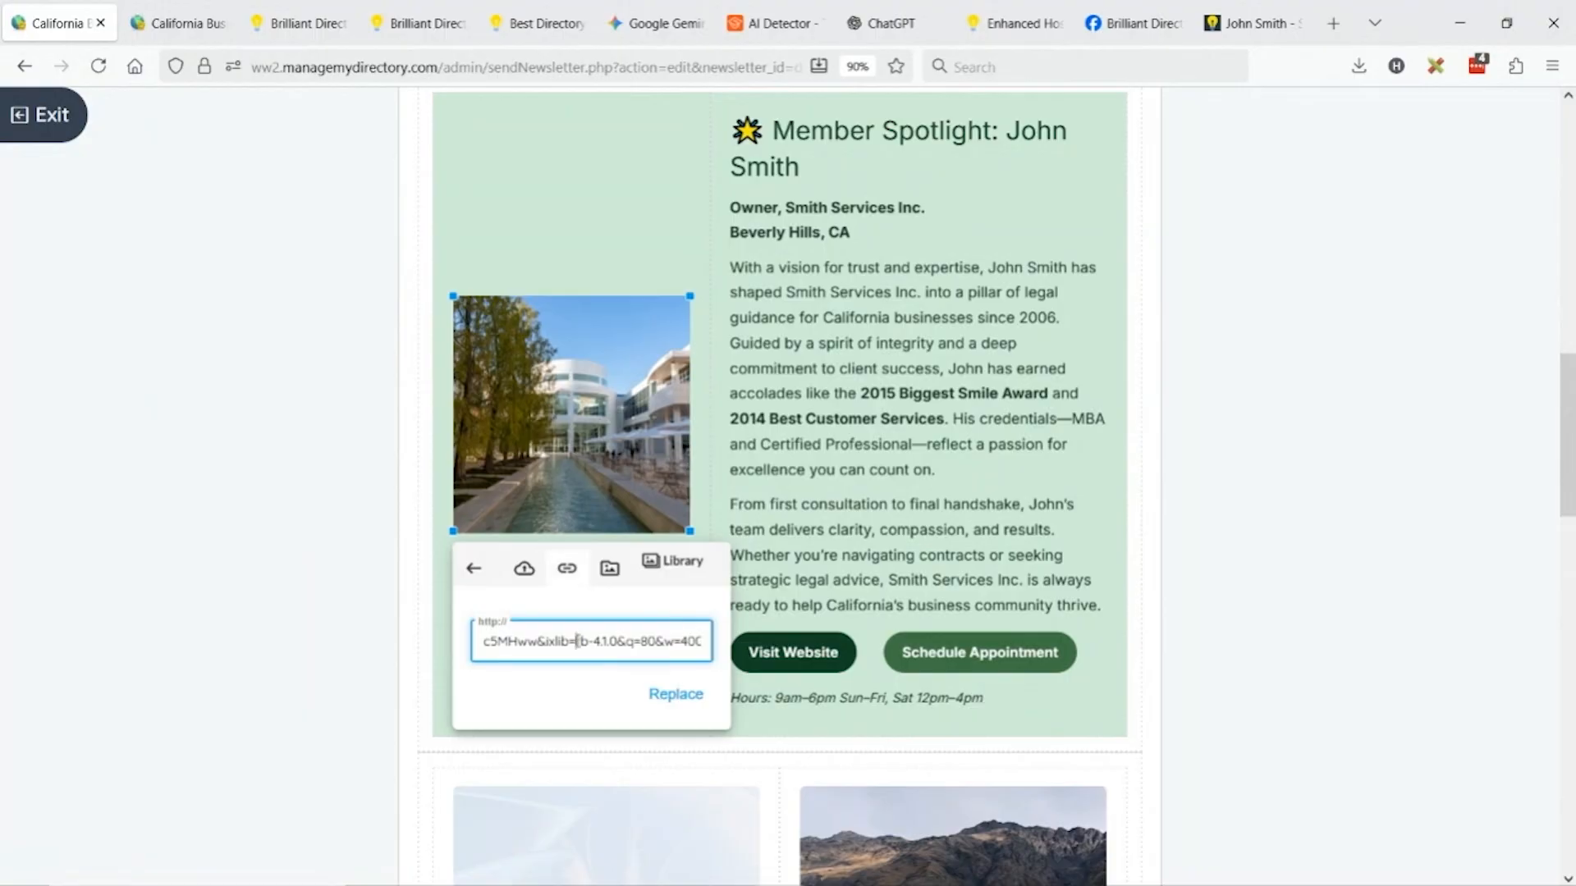
{"action": "key", "text": "ctrl+a"}
{"action": "key", "text": "ctrl+v"}
{"action": "left_click", "coordinate": [676, 694]}
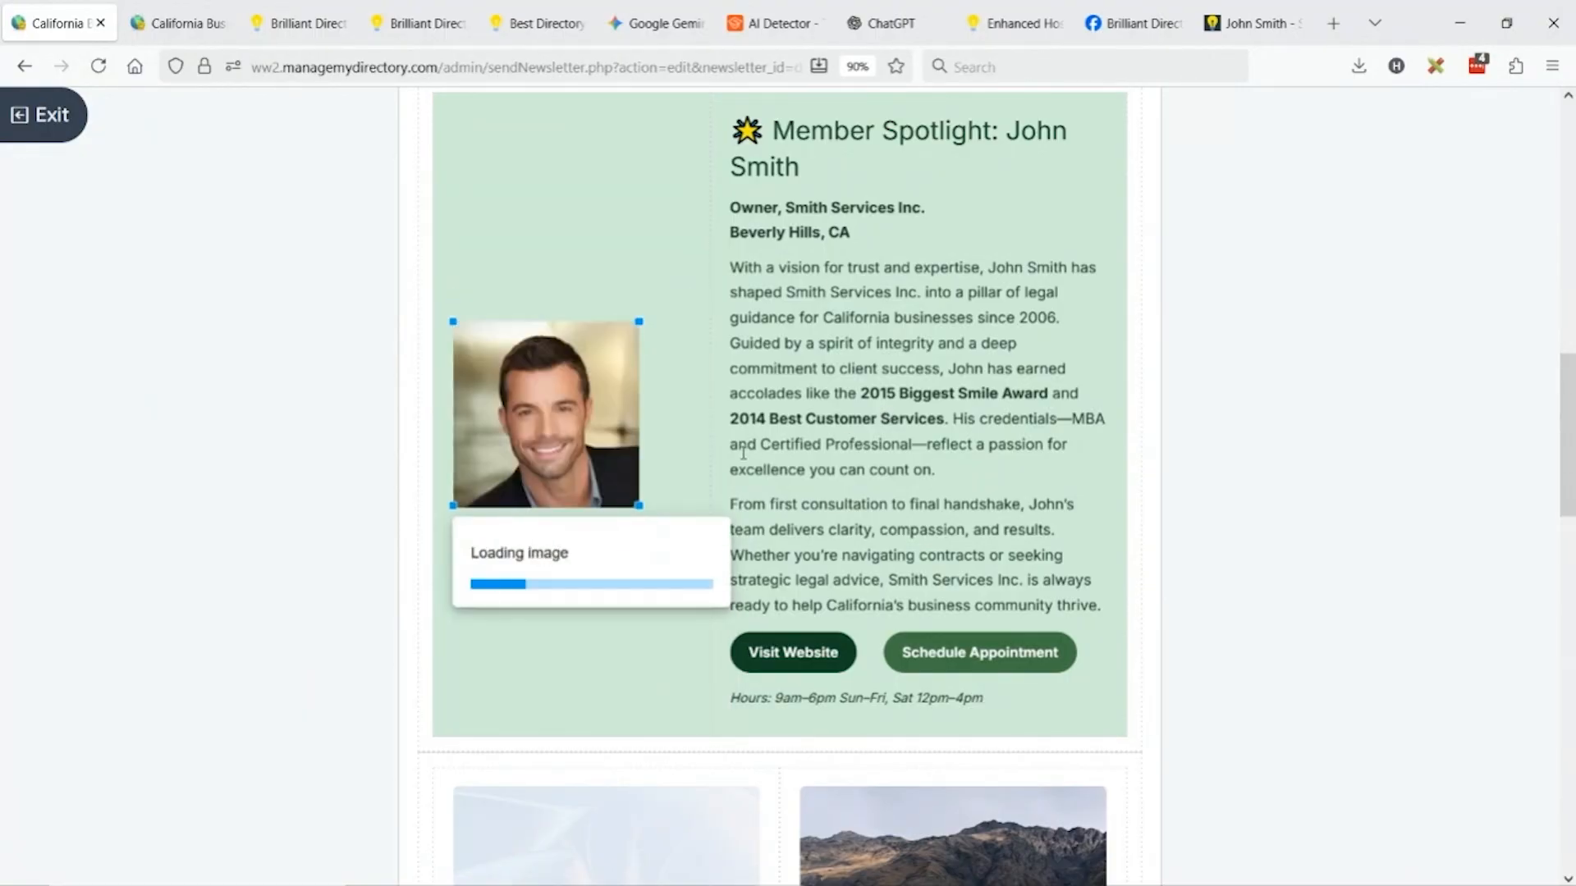
Enlarge the spotlight portrait to about 288 px wide.
{"action": "left_click_drag", "start_coordinate": [633, 515], "coordinate": [706, 549]}
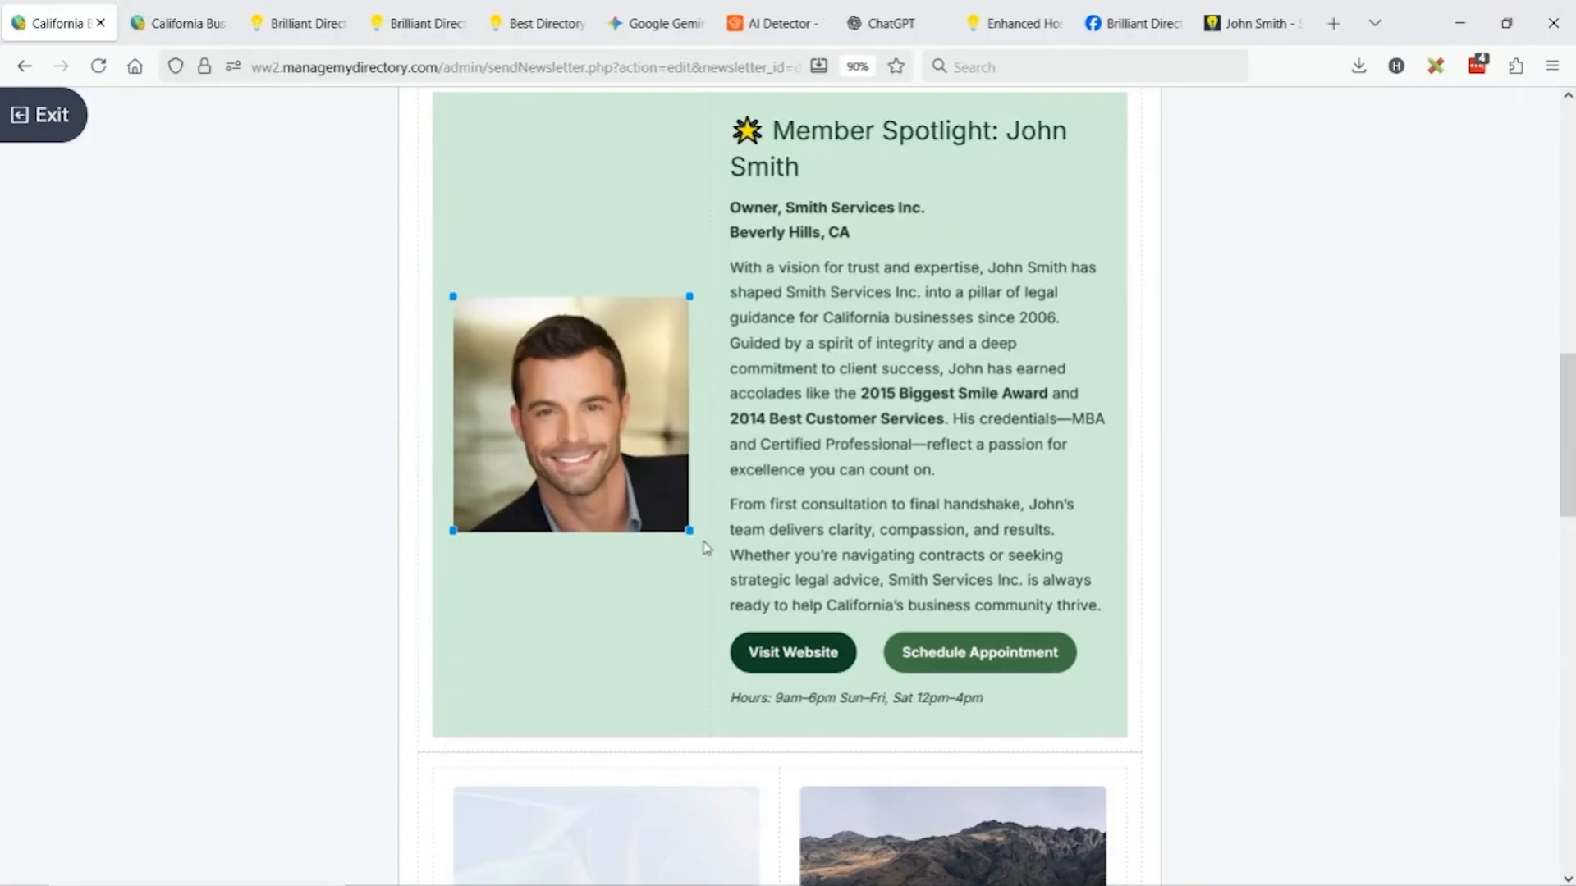
{"action": "left_click", "coordinate": [863, 419]}
{"action": "scroll", "coordinate": [805, 194], "scroll_direction": "down", "scroll_amount": 3}
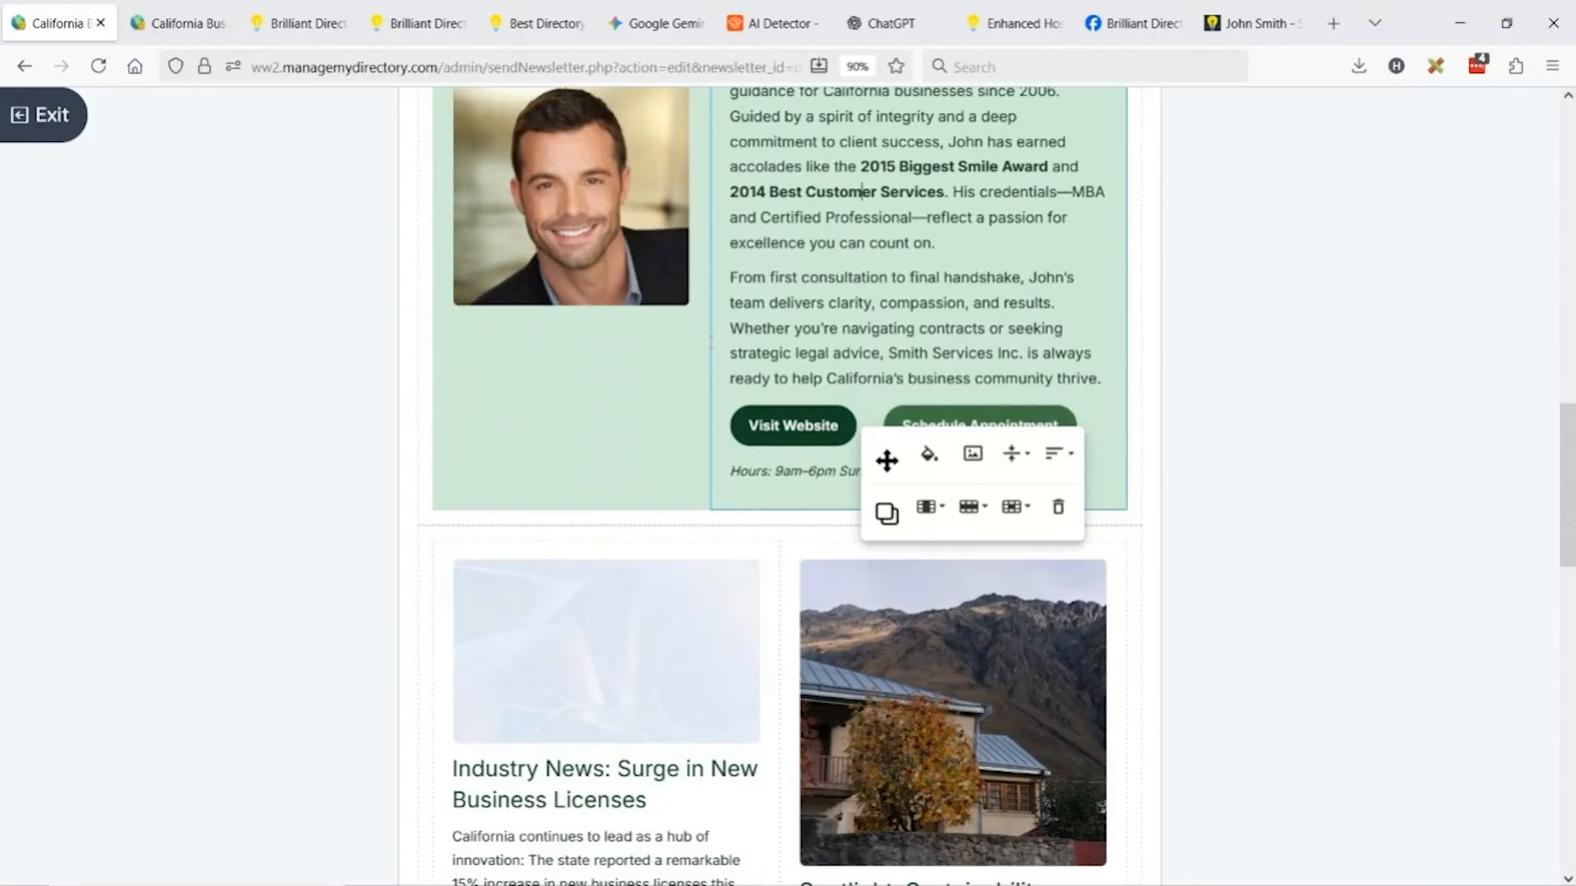
{"action": "scroll", "coordinate": [805, 411], "scroll_direction": "down", "scroll_amount": 3}
{"action": "left_click", "coordinate": [577, 540]}
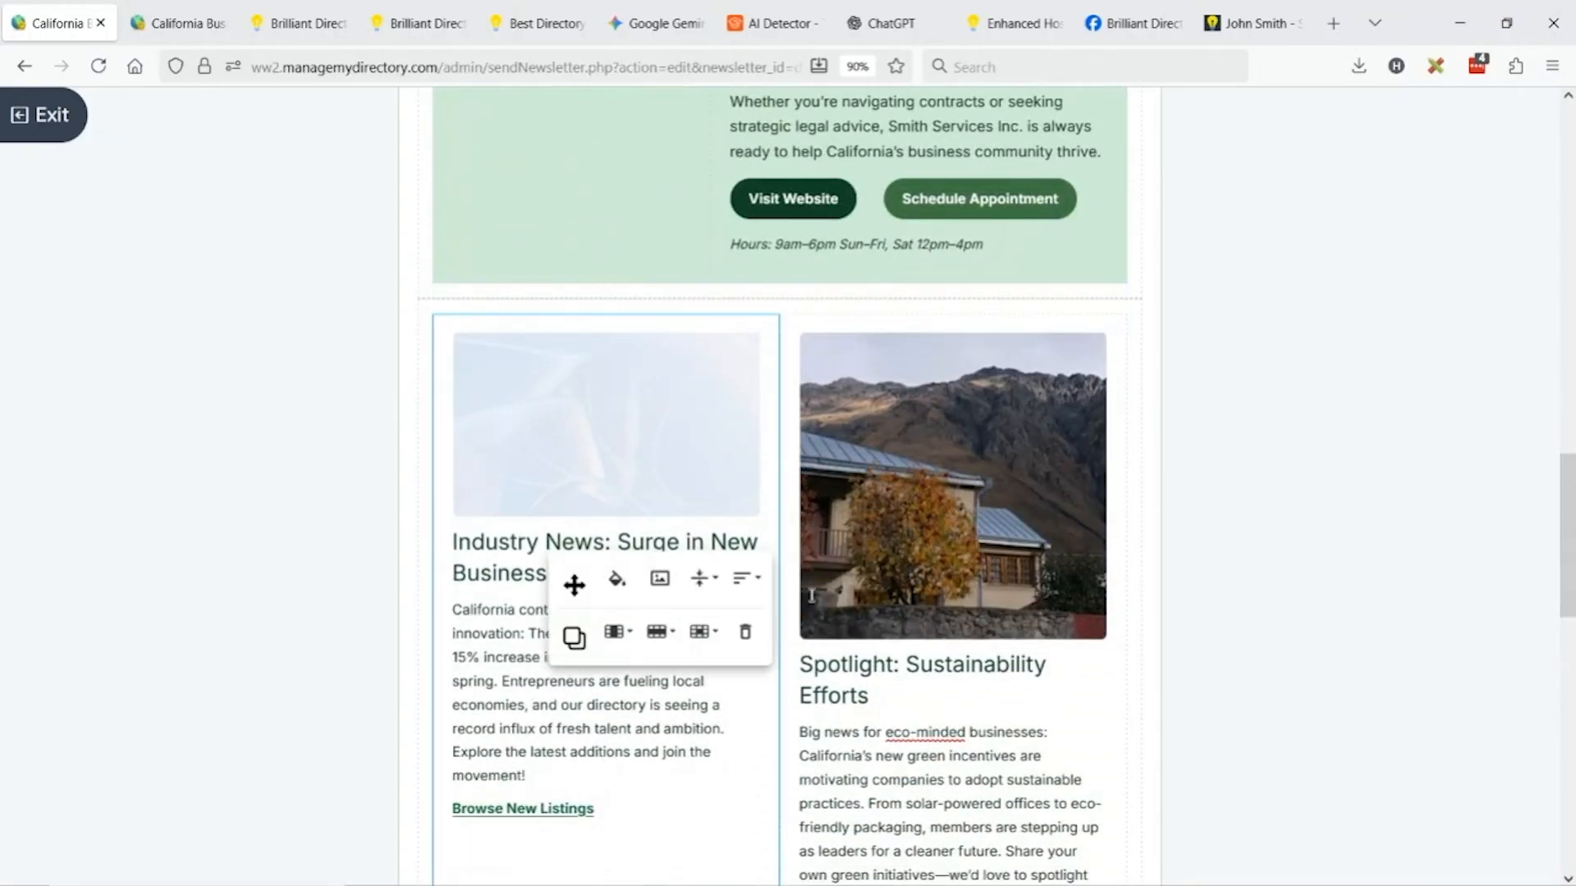
{"action": "scroll", "coordinate": [972, 405], "scroll_direction": "down", "scroll_amount": 6}
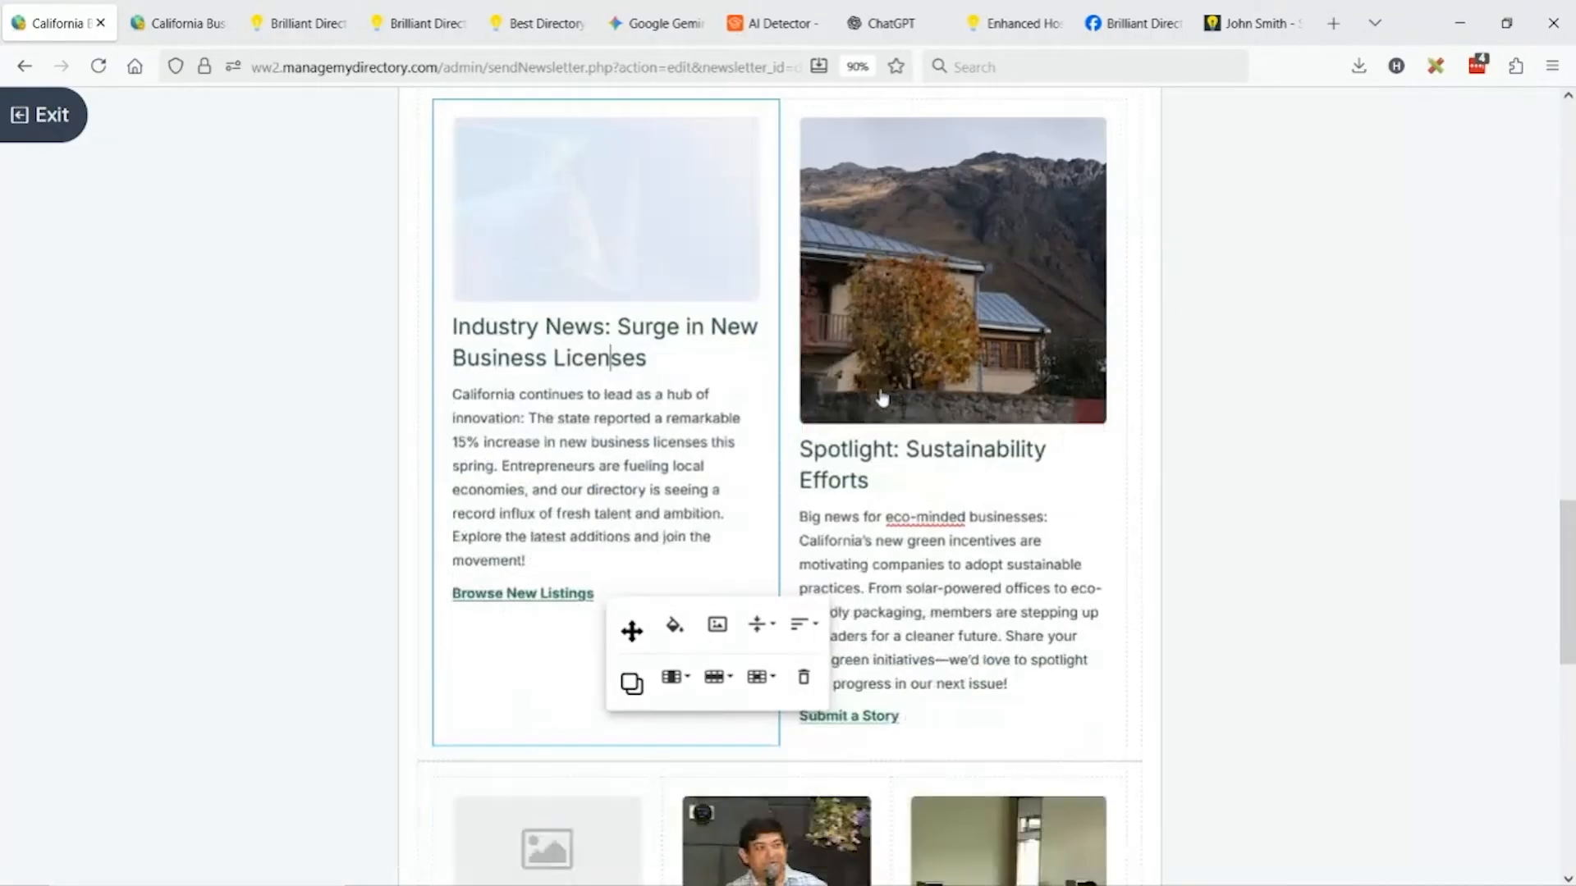
{"action": "scroll", "coordinate": [972, 405], "scroll_direction": "down", "scroll_amount": 3}
{"action": "scroll", "coordinate": [870, 439], "scroll_direction": "up", "scroll_amount": 9}
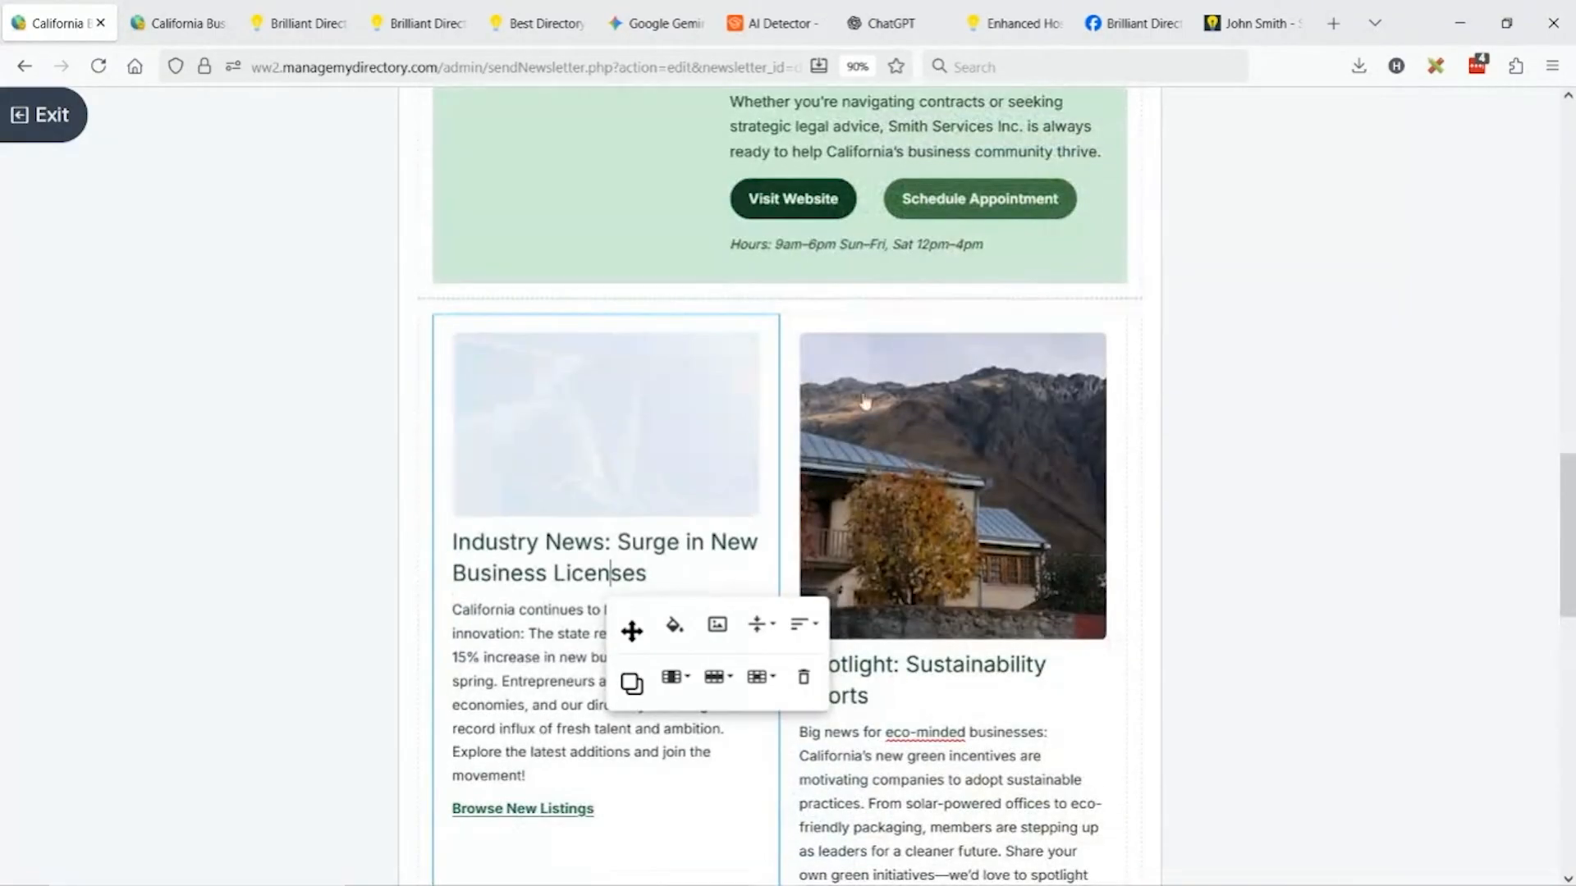
{"action": "left_click", "coordinate": [854, 437]}
{"action": "left_click", "coordinate": [846, 371]}
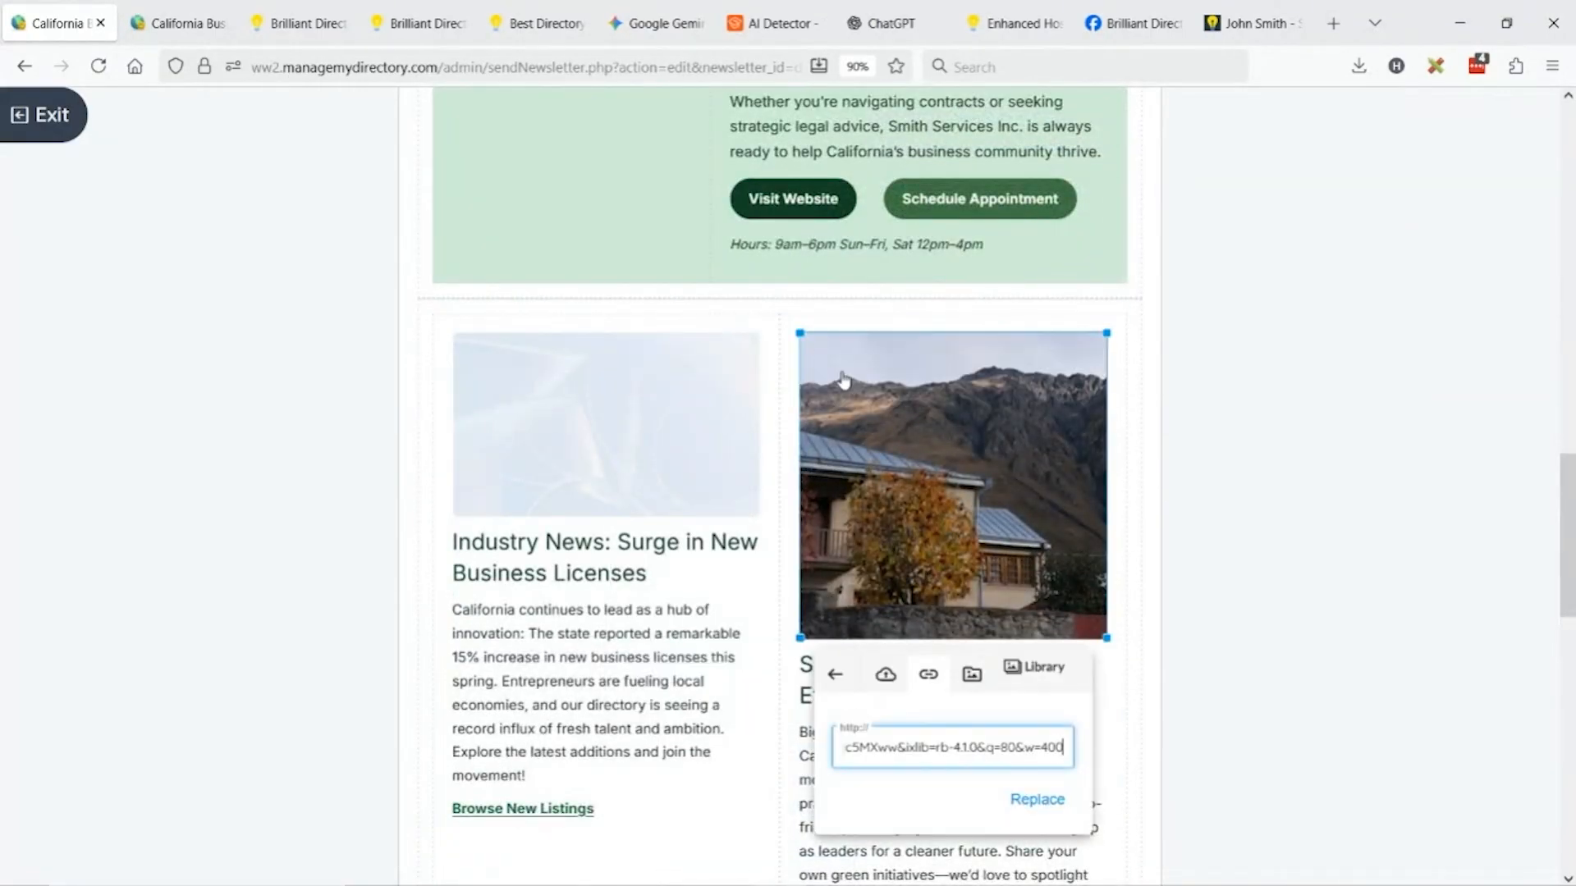
{"action": "left_click", "coordinate": [1016, 669]}
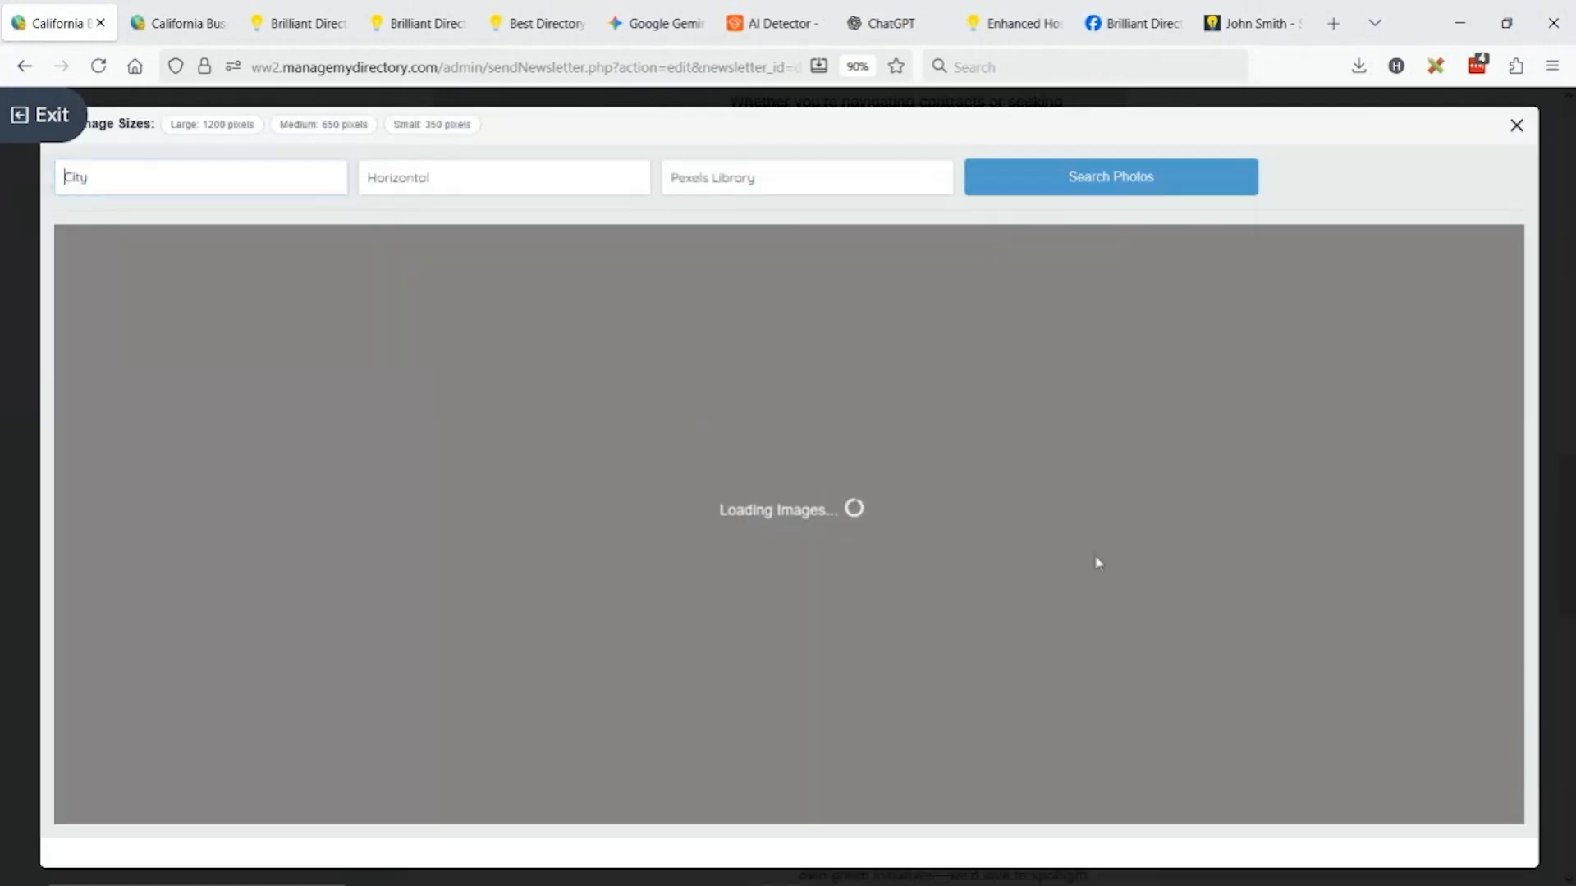
{"action": "left_click", "coordinate": [821, 183]}
{"action": "left_click", "coordinate": [778, 260]}
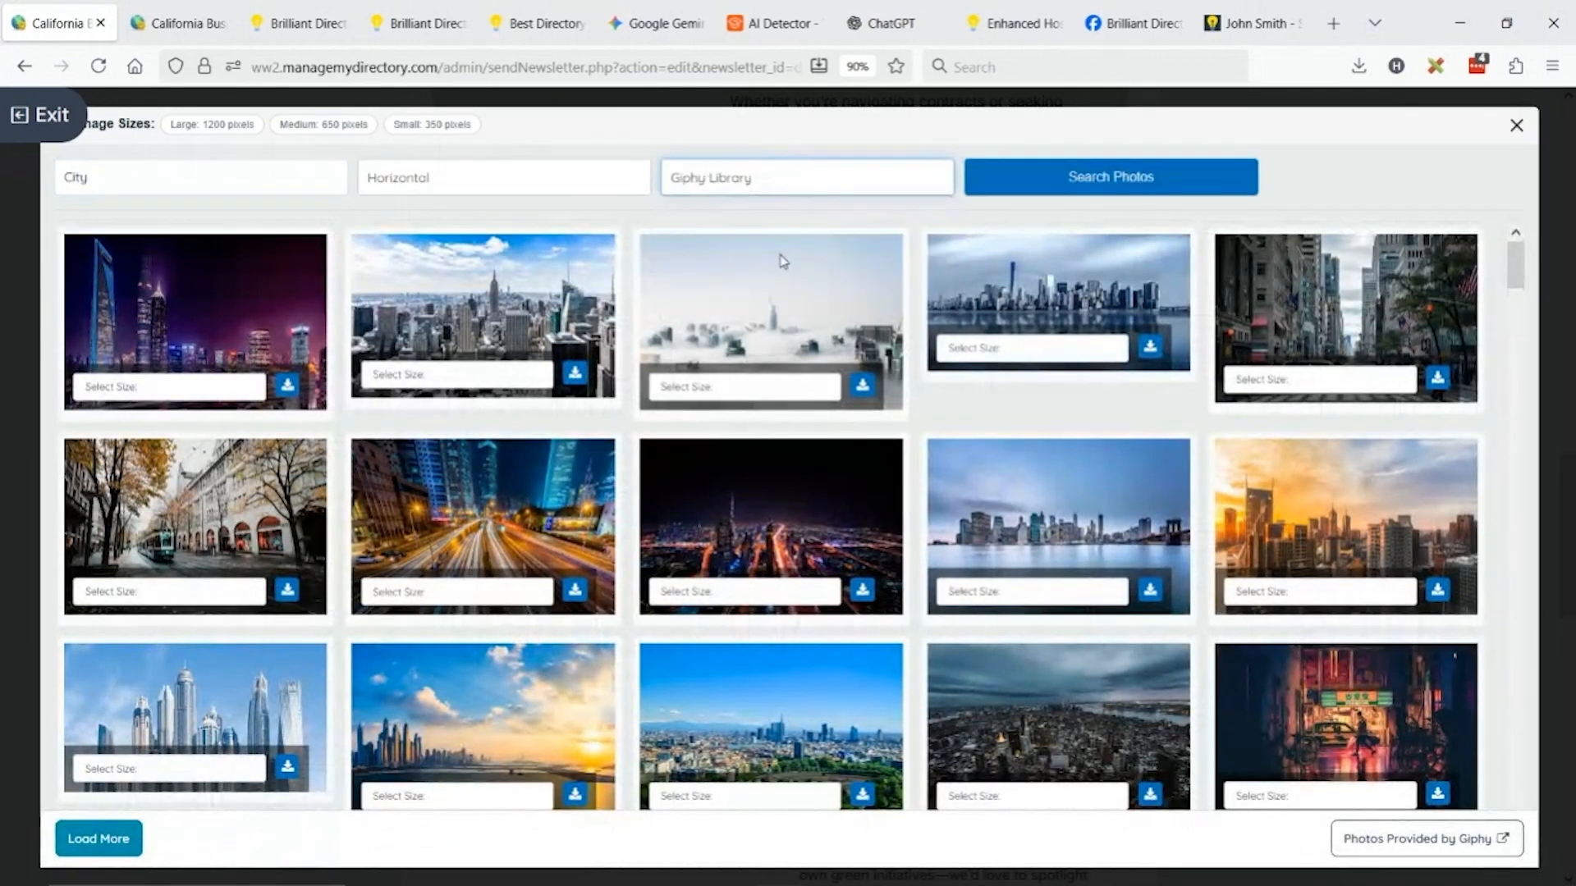
{"action": "left_click", "coordinate": [277, 173]}
{"action": "key", "text": "ctrl+a"}
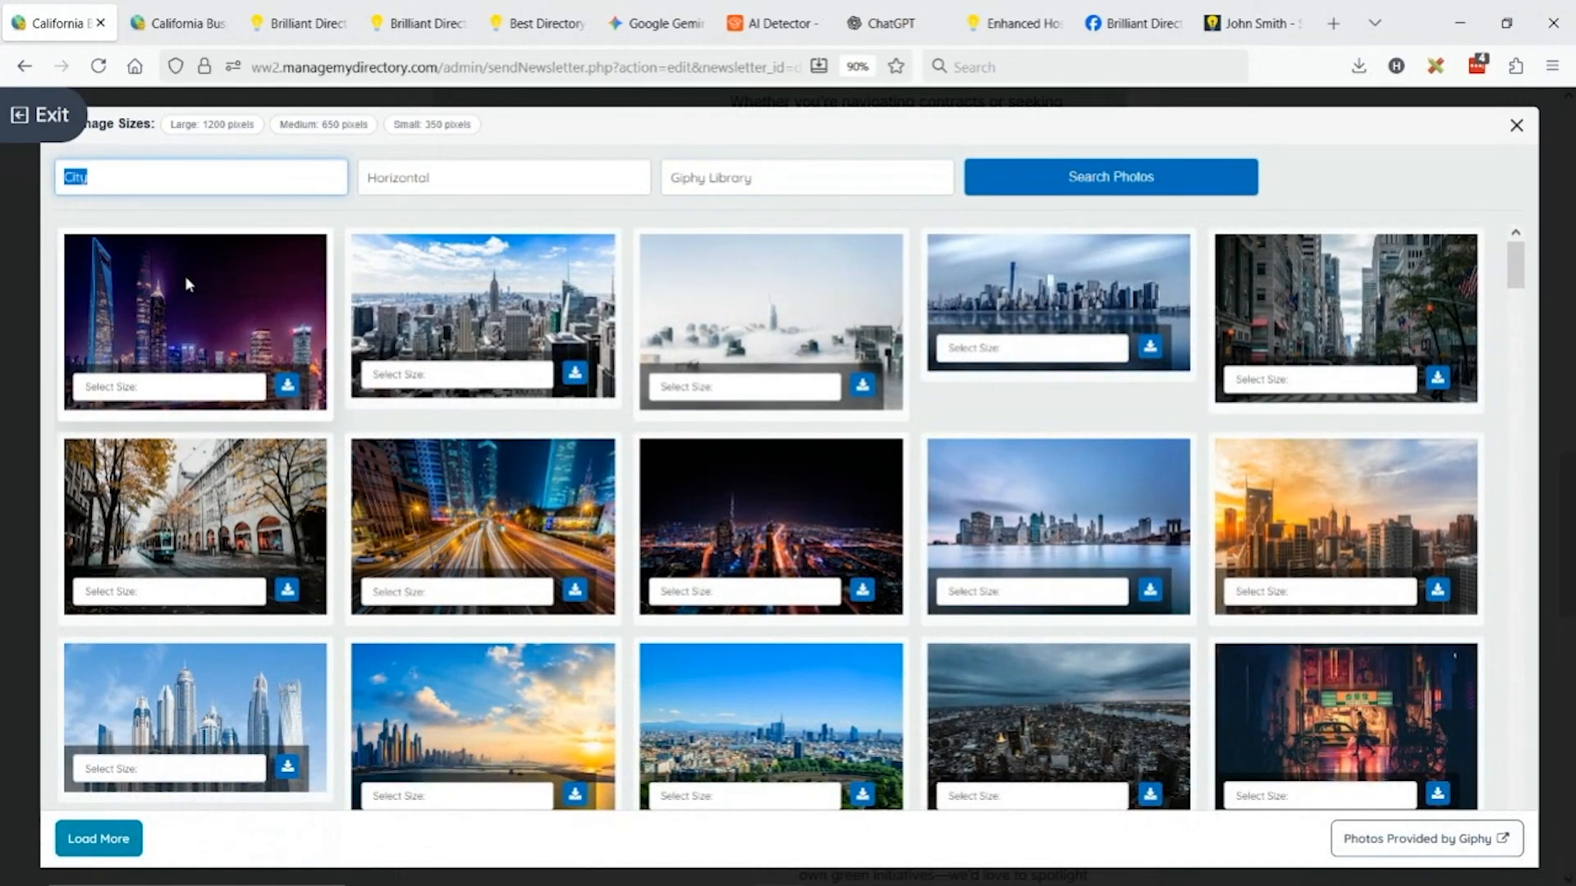
{"action": "type", "text": "team"}
{"action": "left_click", "coordinate": [433, 179]}
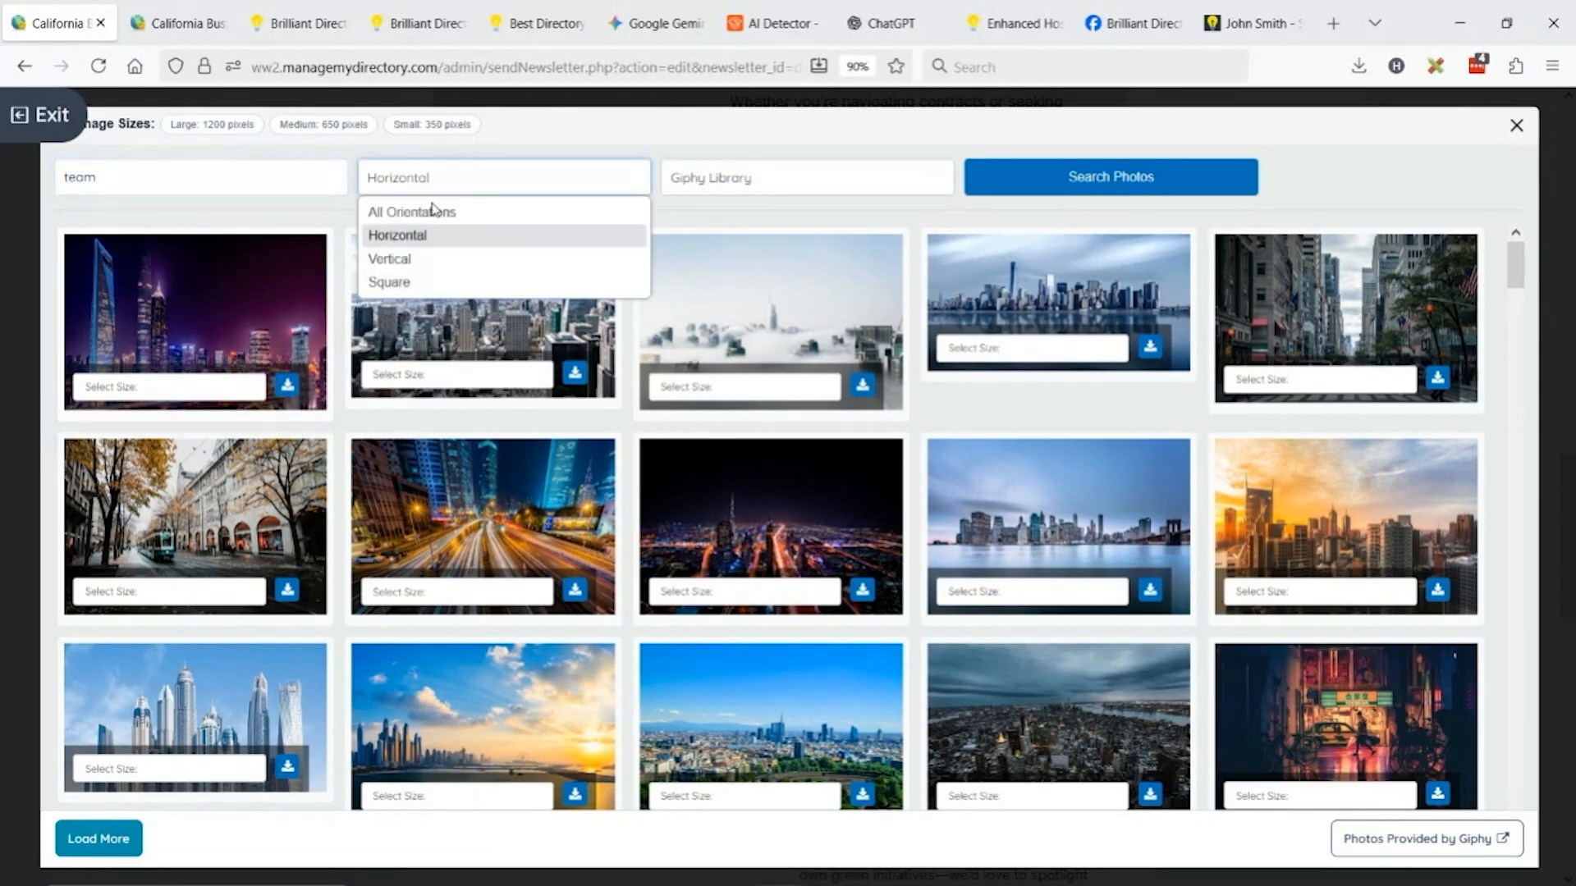
{"action": "left_click", "coordinate": [426, 285]}
{"action": "left_click", "coordinate": [1029, 177]}
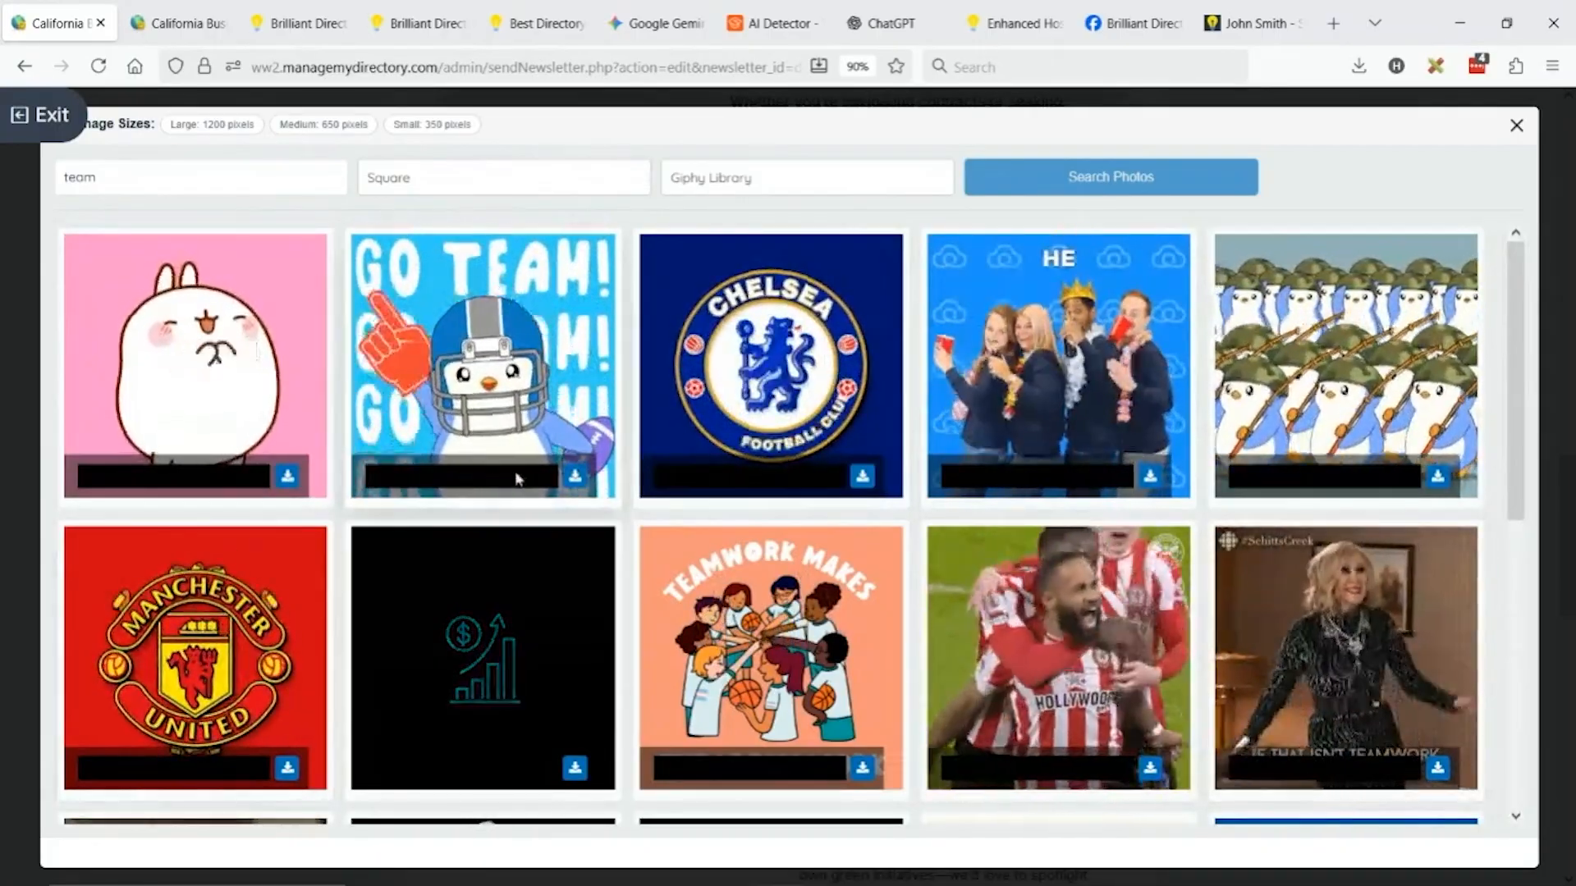
{"action": "left_click", "coordinate": [576, 476]}
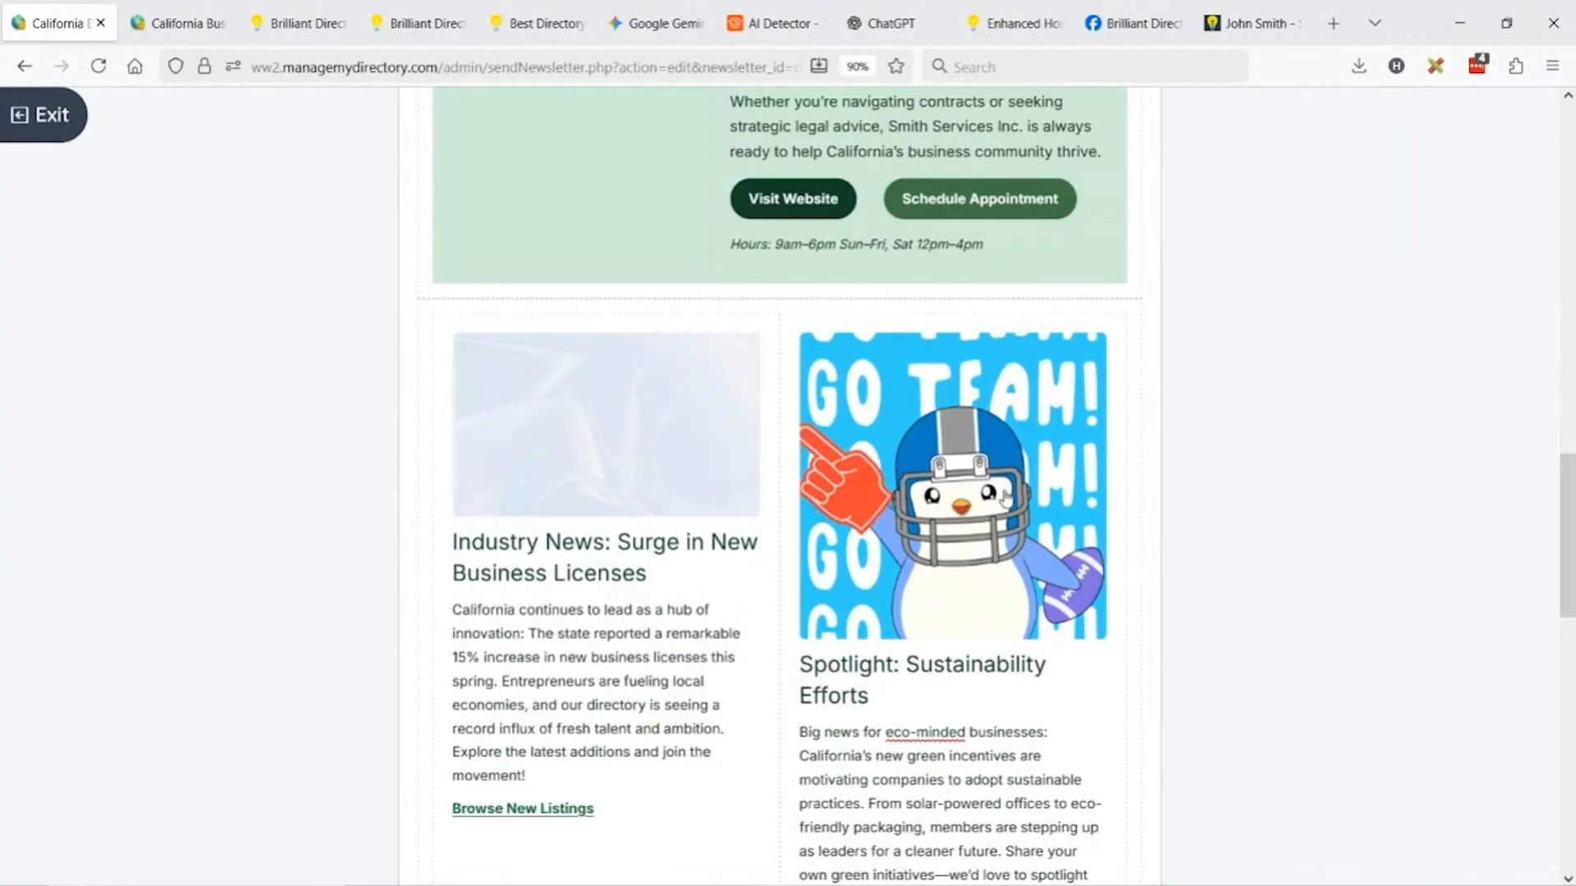
{"action": "scroll", "coordinate": [1029, 382], "scroll_direction": "up", "scroll_amount": 3}
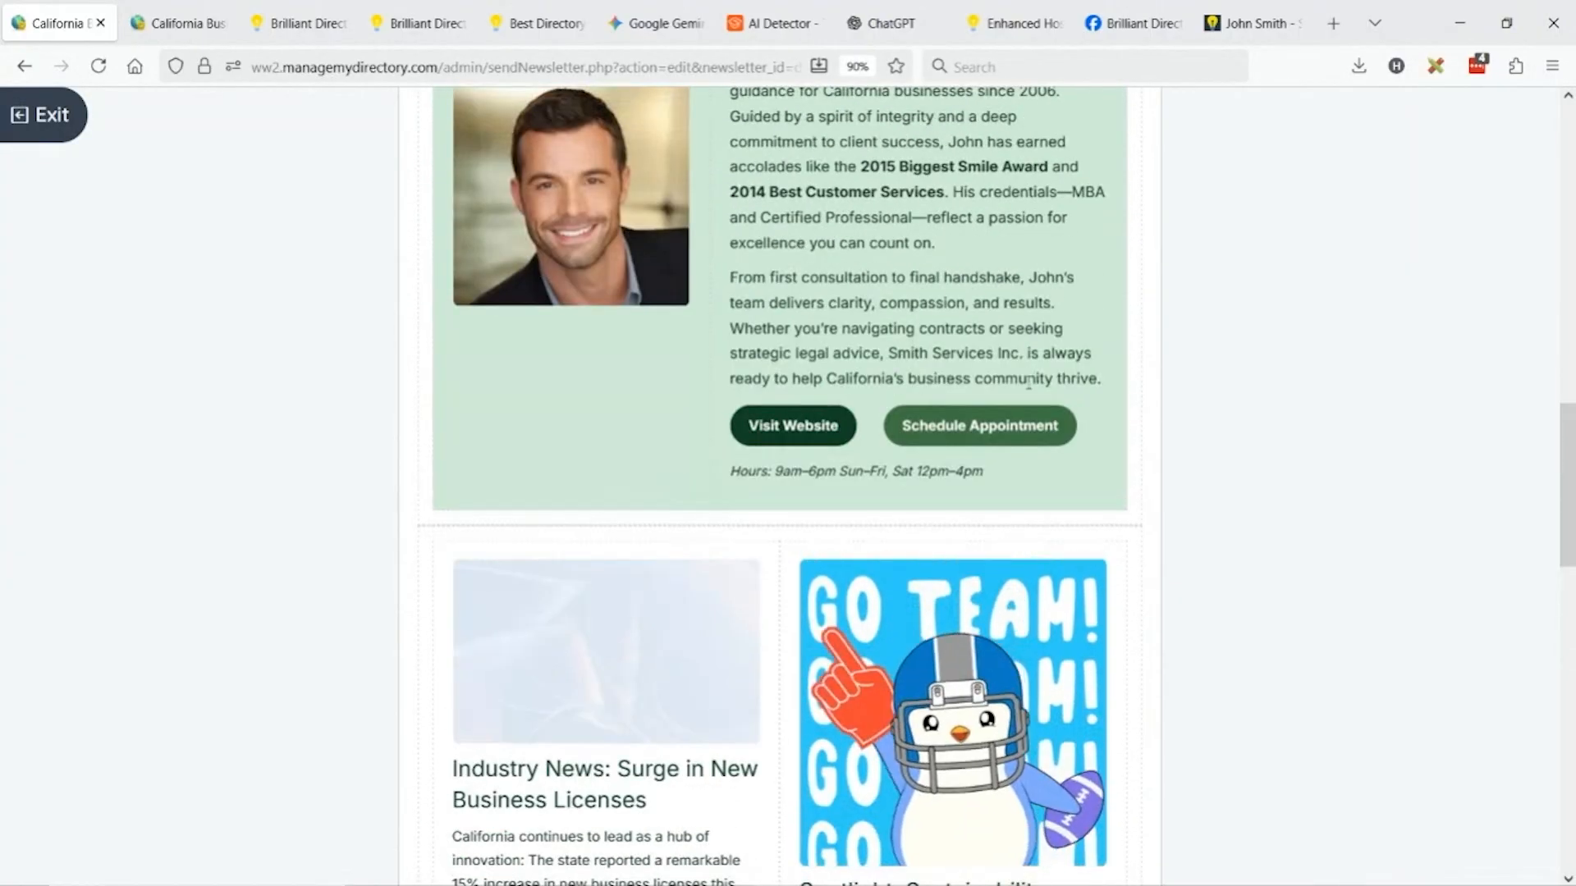
{"action": "scroll", "coordinate": [1029, 383], "scroll_direction": "down", "scroll_amount": 6}
{"action": "scroll", "coordinate": [950, 374], "scroll_direction": "down", "scroll_amount": 3}
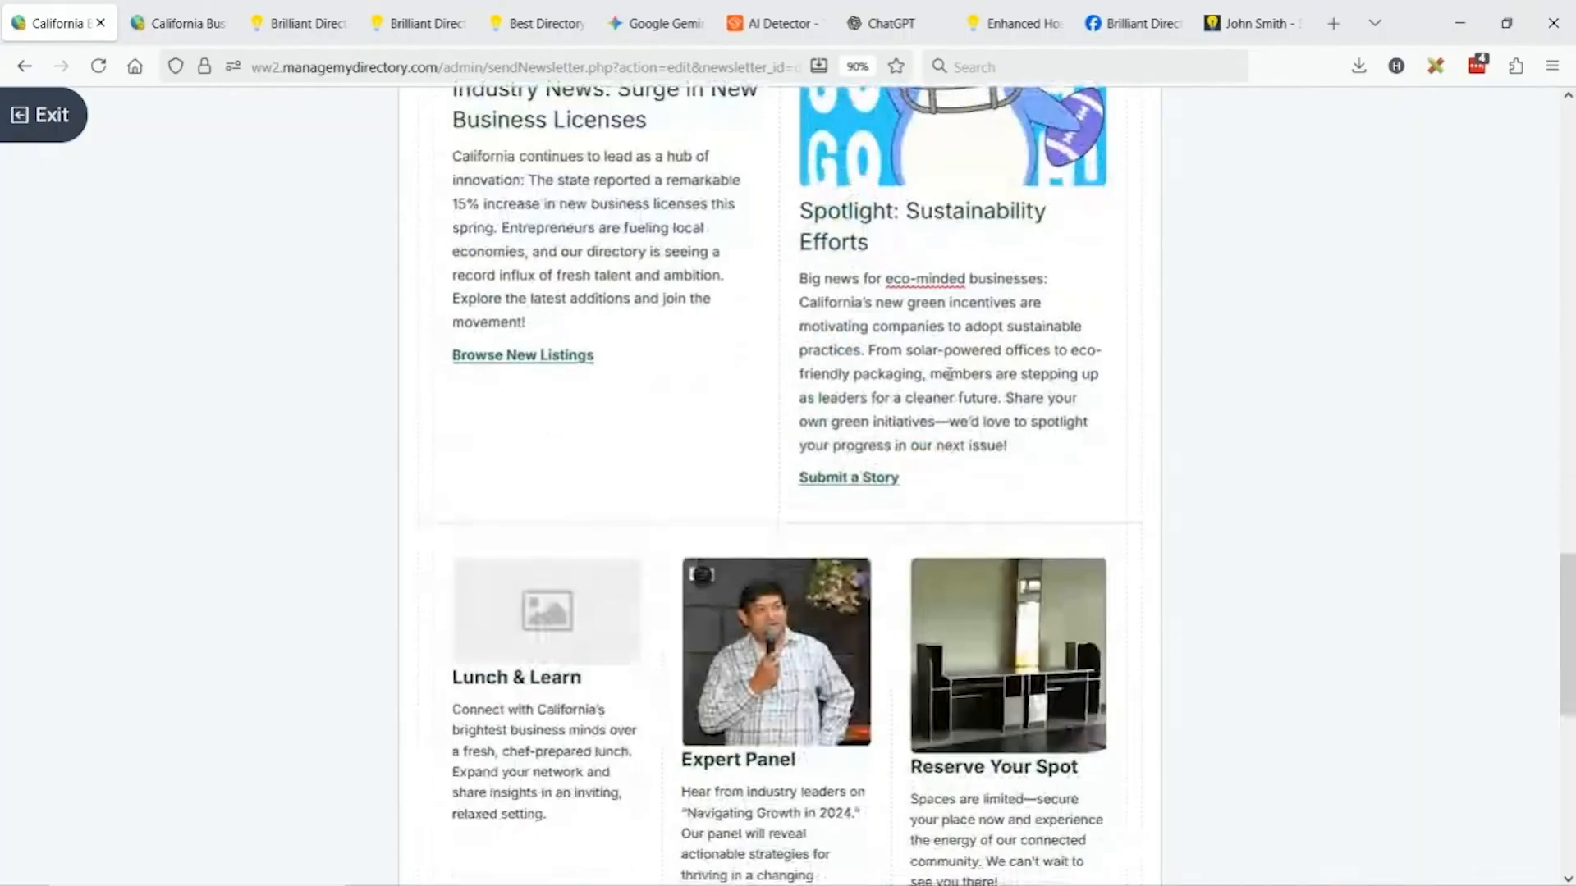
{"action": "scroll", "coordinate": [902, 361], "scroll_direction": "up", "scroll_amount": 10}
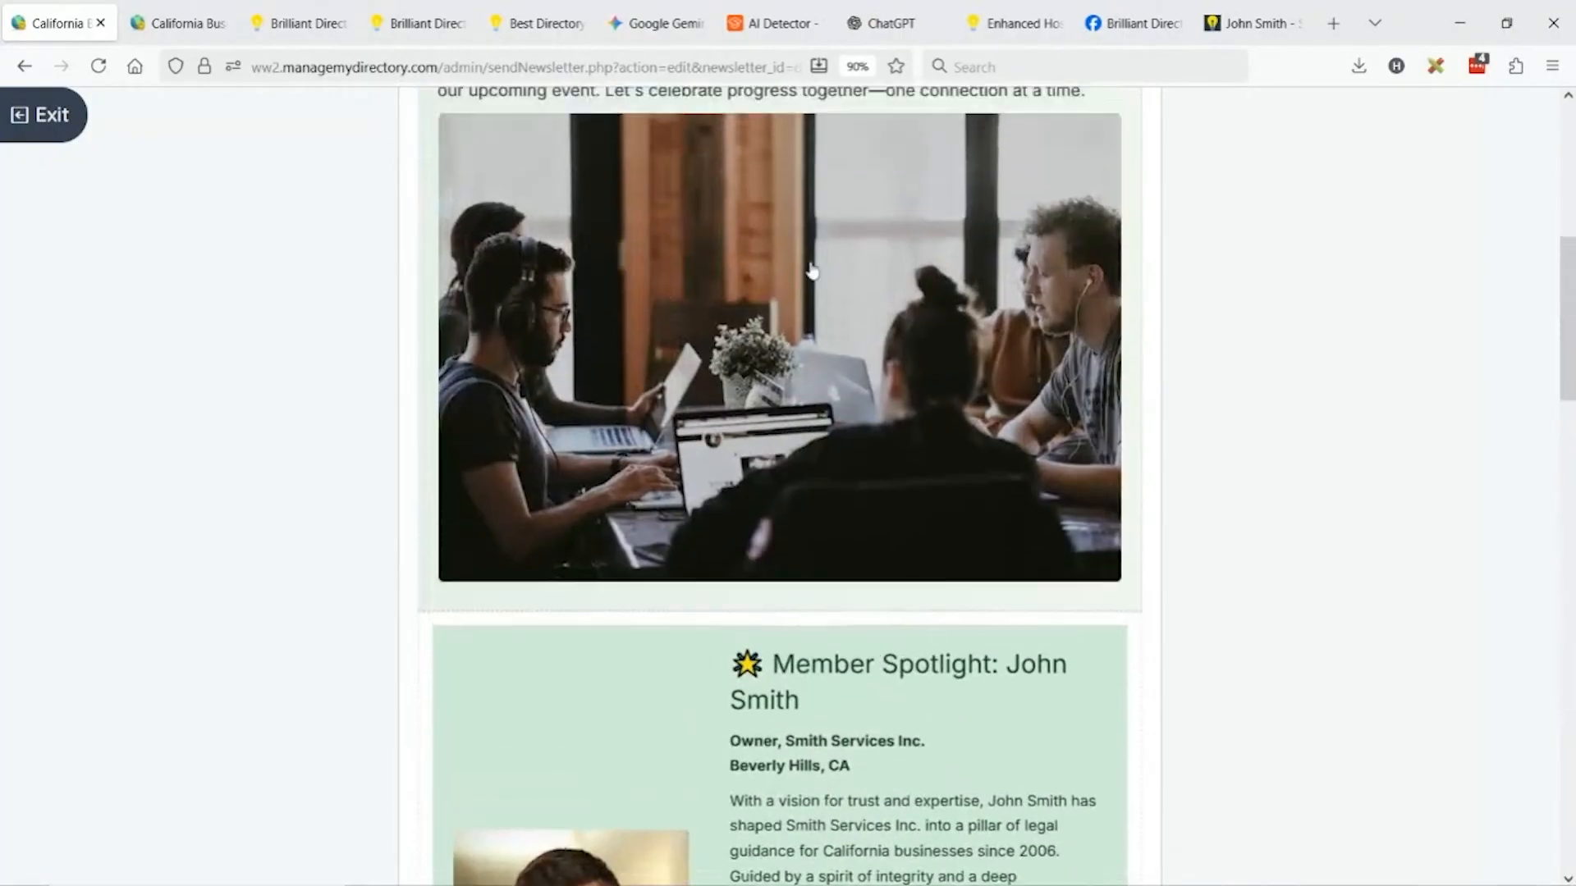
{"action": "scroll", "coordinate": [812, 271], "scroll_direction": "up", "scroll_amount": 2}
{"action": "scroll", "coordinate": [803, 334], "scroll_direction": "down", "scroll_amount": 3}
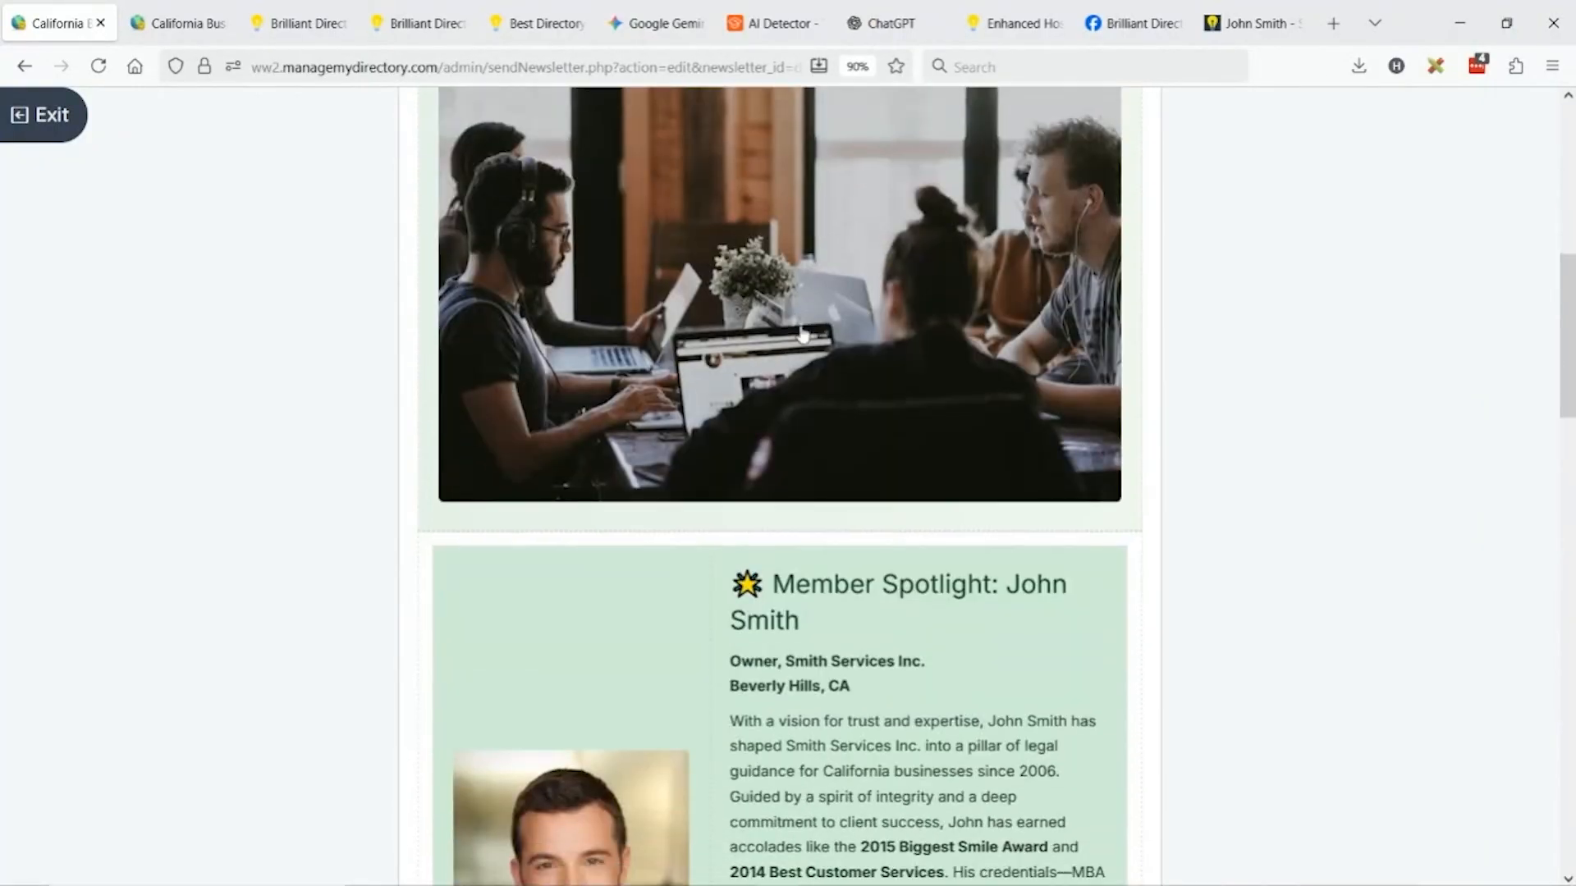
{"action": "scroll", "coordinate": [804, 333], "scroll_direction": "down", "scroll_amount": 15}
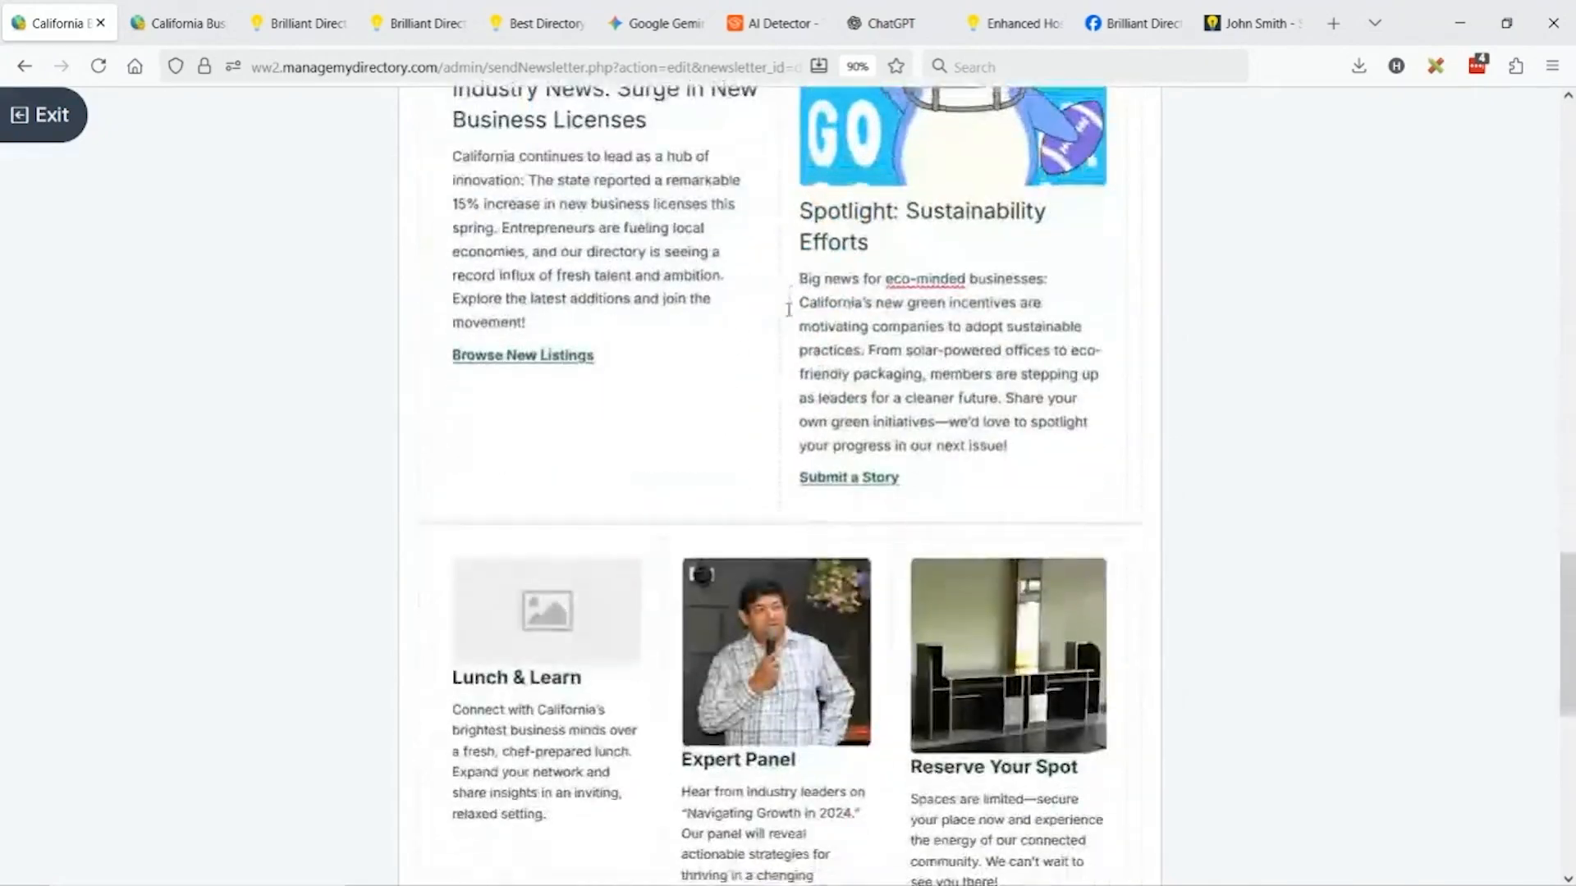
{"action": "scroll", "coordinate": [788, 310], "scroll_direction": "down", "scroll_amount": 8}
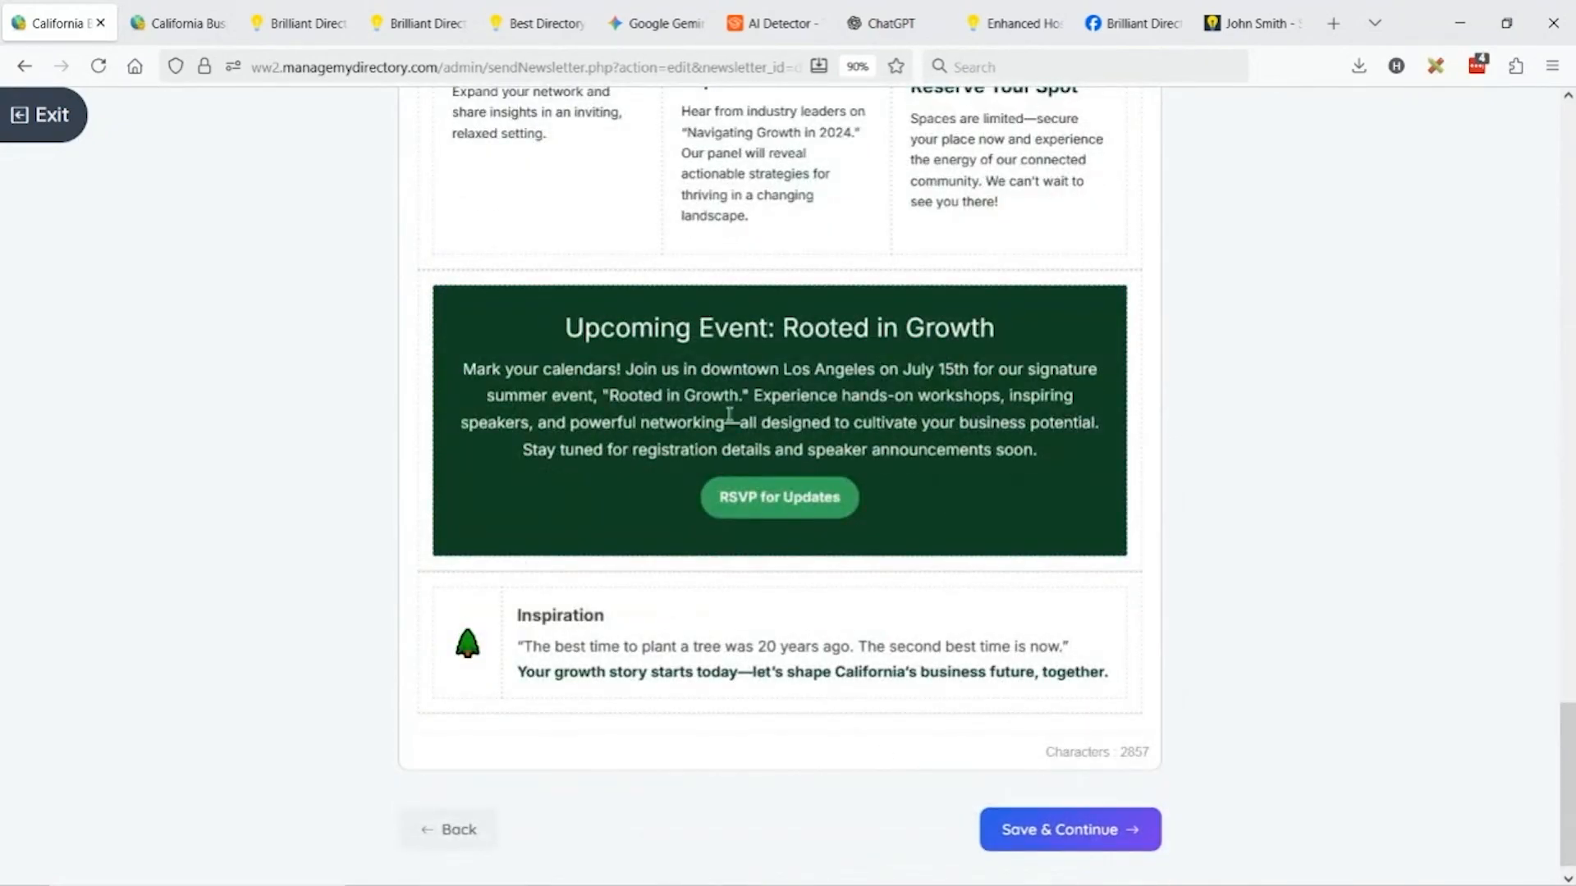
Save the generated newsletter as an editable draft and widen the member spotlight headshot column.
{"action": "left_click", "coordinate": [1063, 830]}
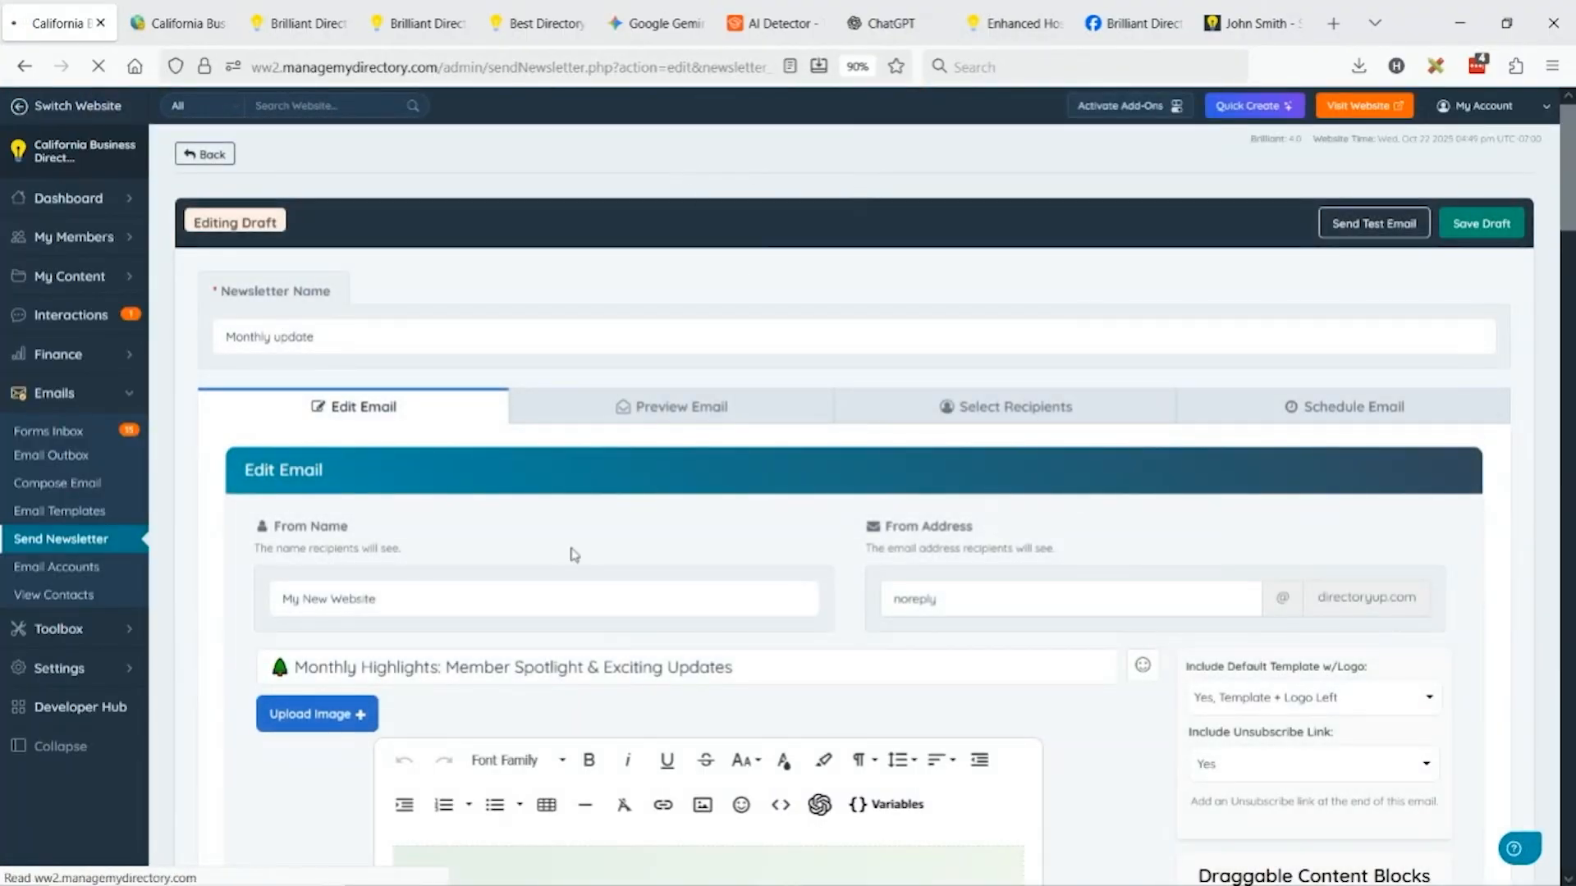
{"action": "scroll", "coordinate": [1042, 355], "scroll_direction": "down", "scroll_amount": 3}
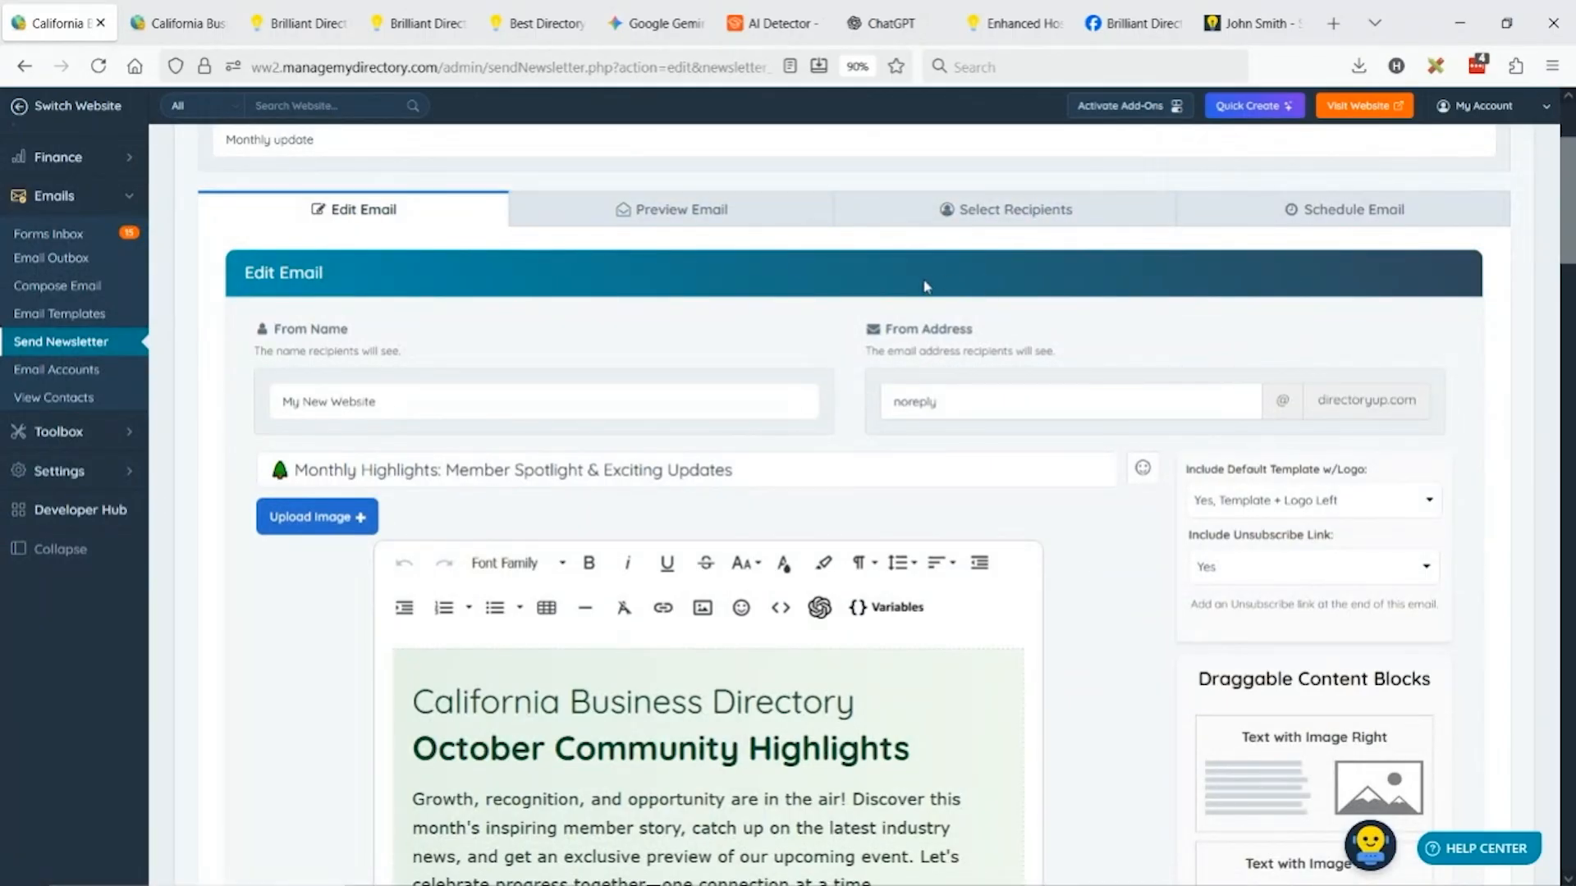
{"action": "scroll", "coordinate": [1136, 503], "scroll_direction": "down", "scroll_amount": 10}
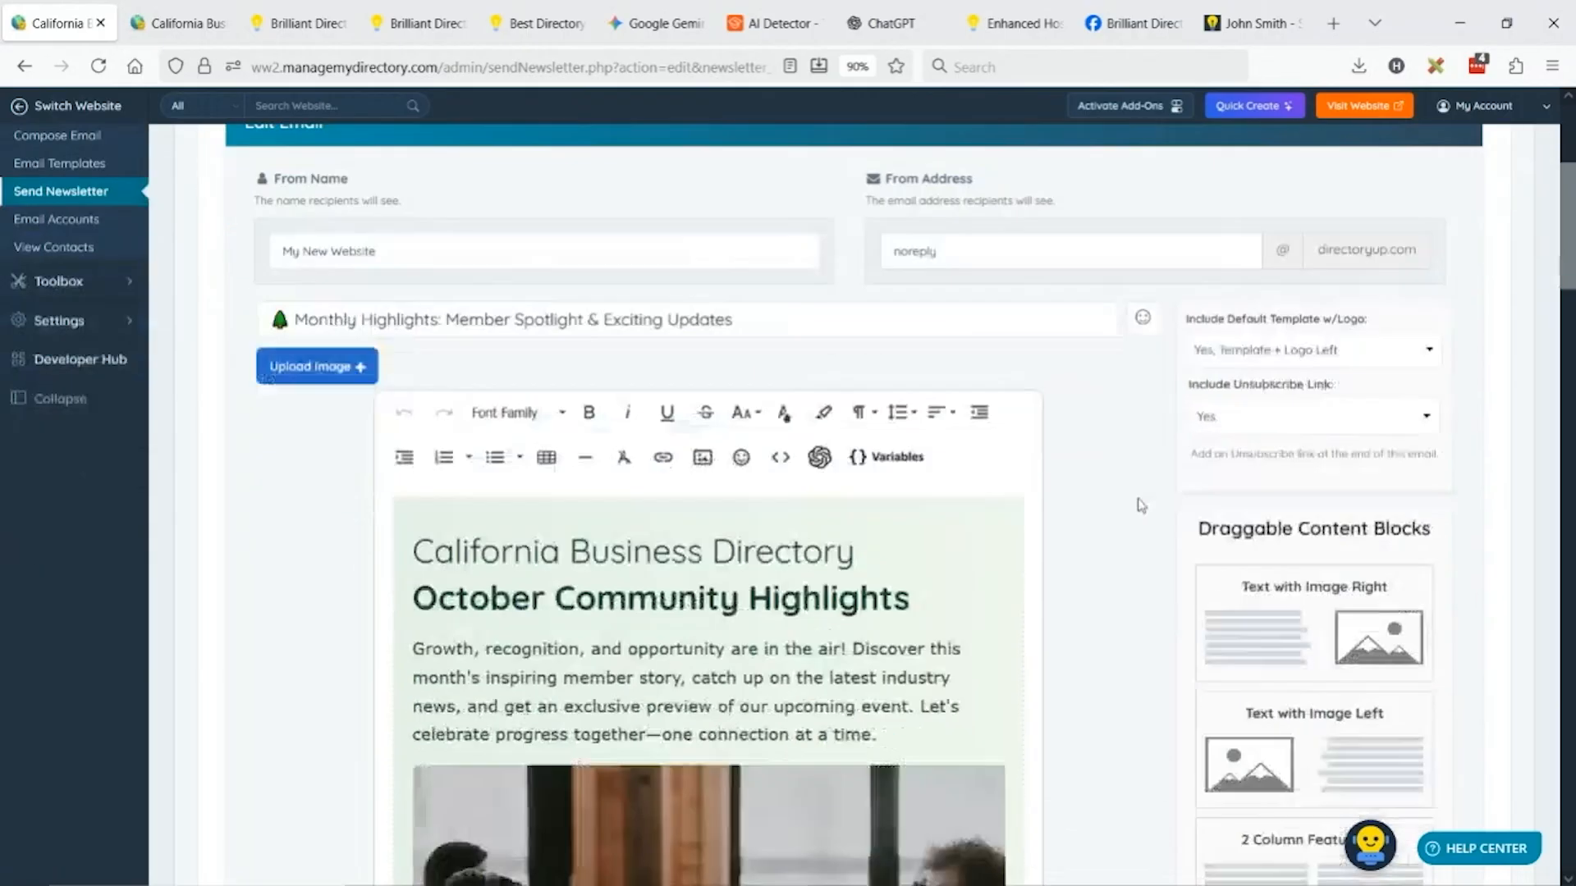
{"action": "scroll", "coordinate": [808, 457], "scroll_direction": "down", "scroll_amount": 5}
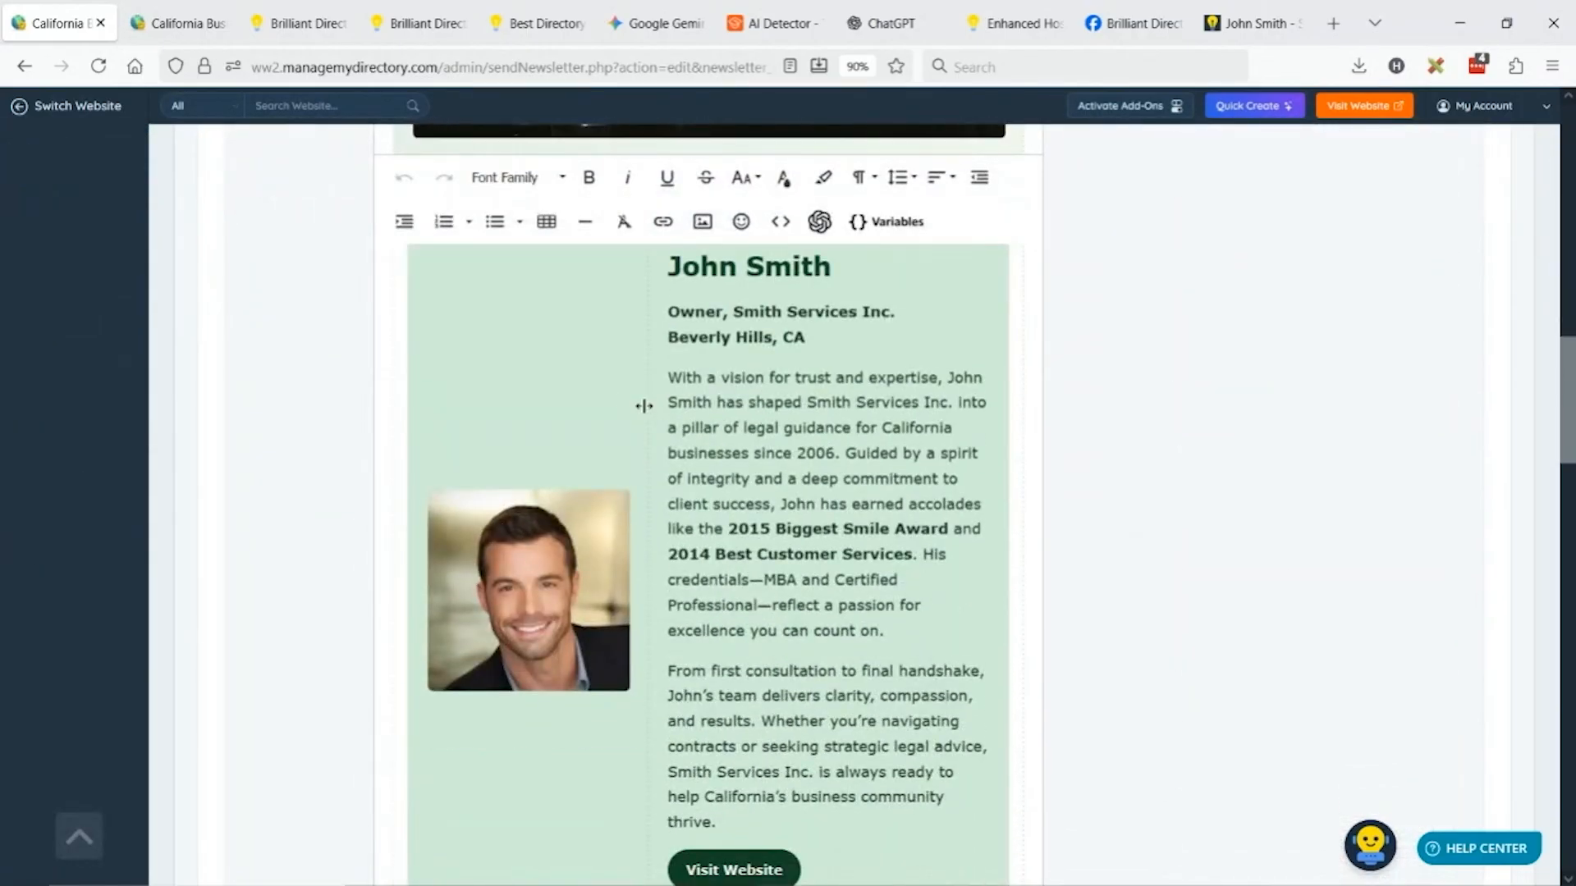
{"action": "mouse_move", "coordinate": [643, 405]}
{"action": "left_mouse_down"}
{"action": "mouse_move", "coordinate": [694, 410]}
{"action": "mouse_move", "coordinate": [648, 416]}
{"action": "left_mouse_up"}
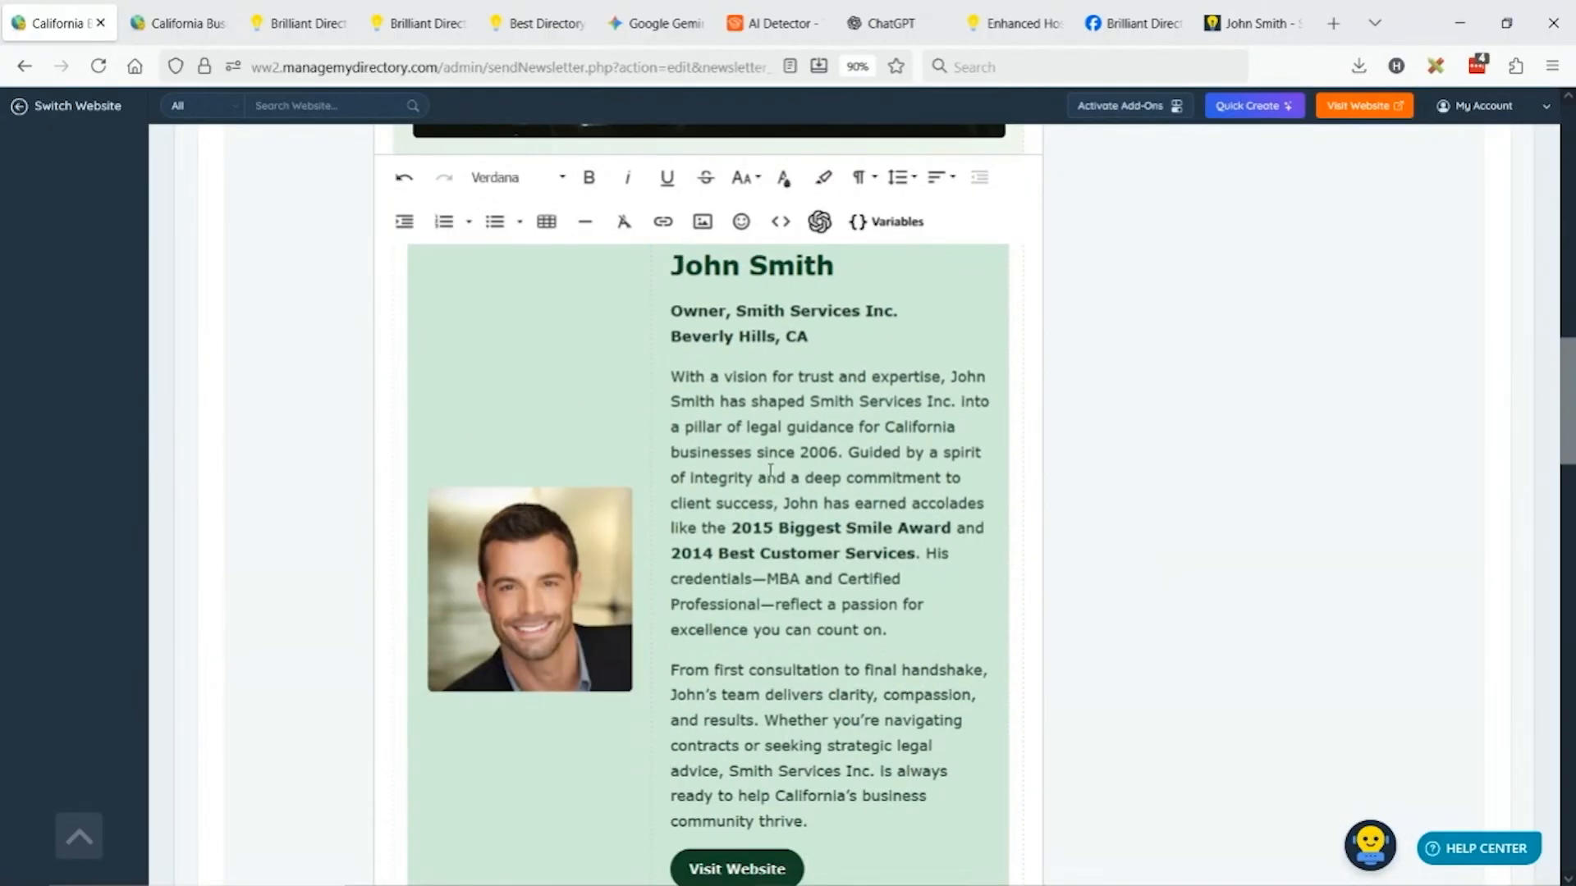
Remove the three-column Lunch & Learn events table from the newsletter.
{"action": "scroll", "coordinate": [776, 460], "scroll_direction": "down", "scroll_amount": 10}
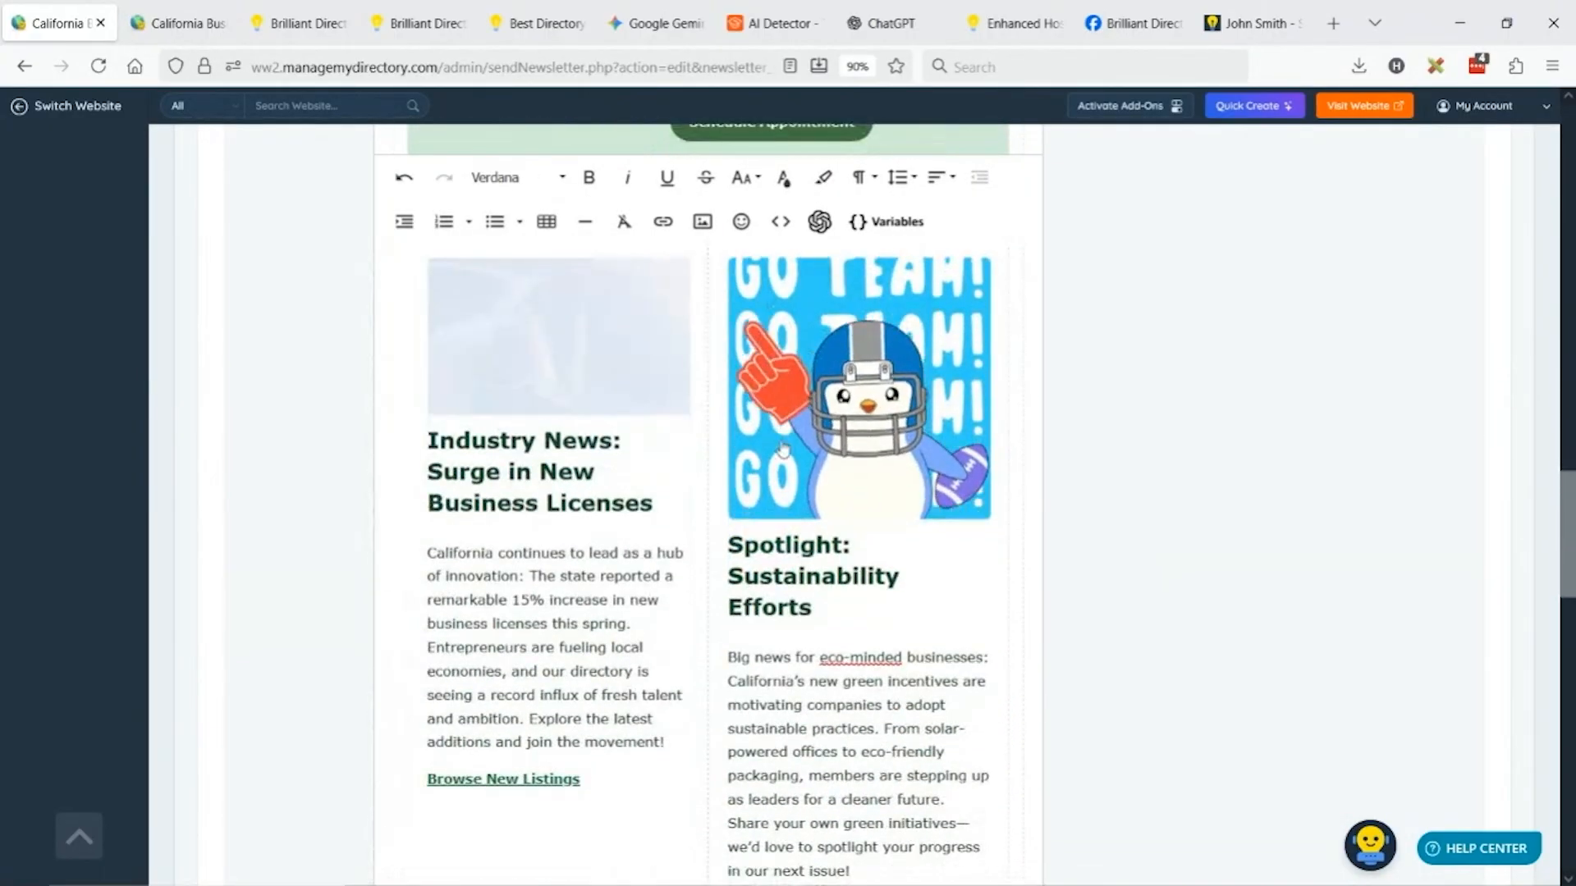
{"action": "scroll", "coordinate": [782, 449], "scroll_direction": "down", "scroll_amount": 13}
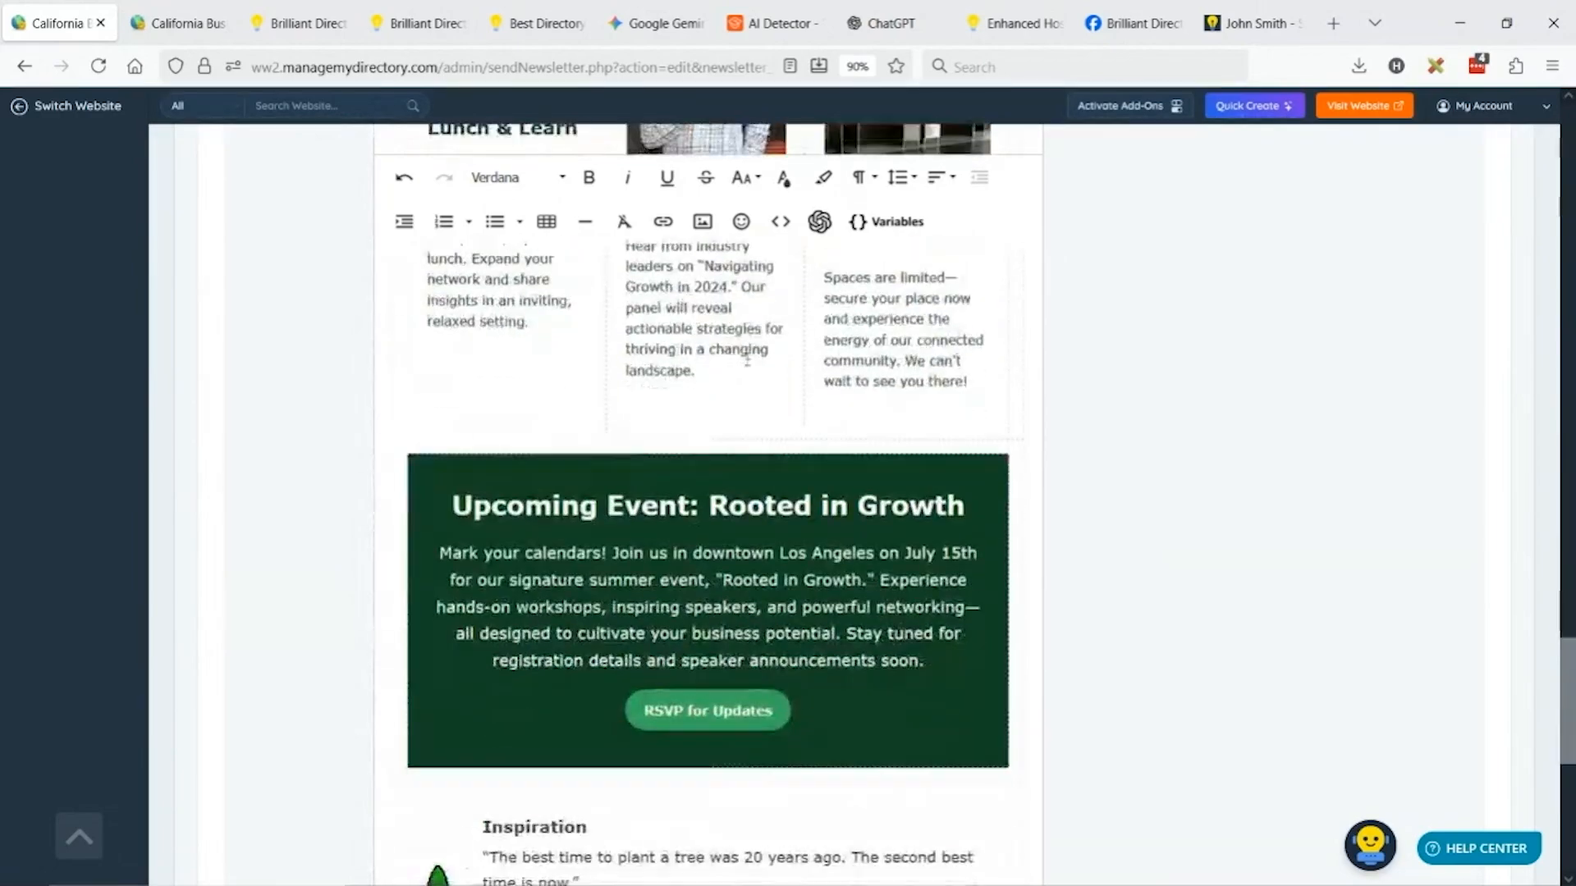
{"action": "left_click", "coordinate": [444, 386]}
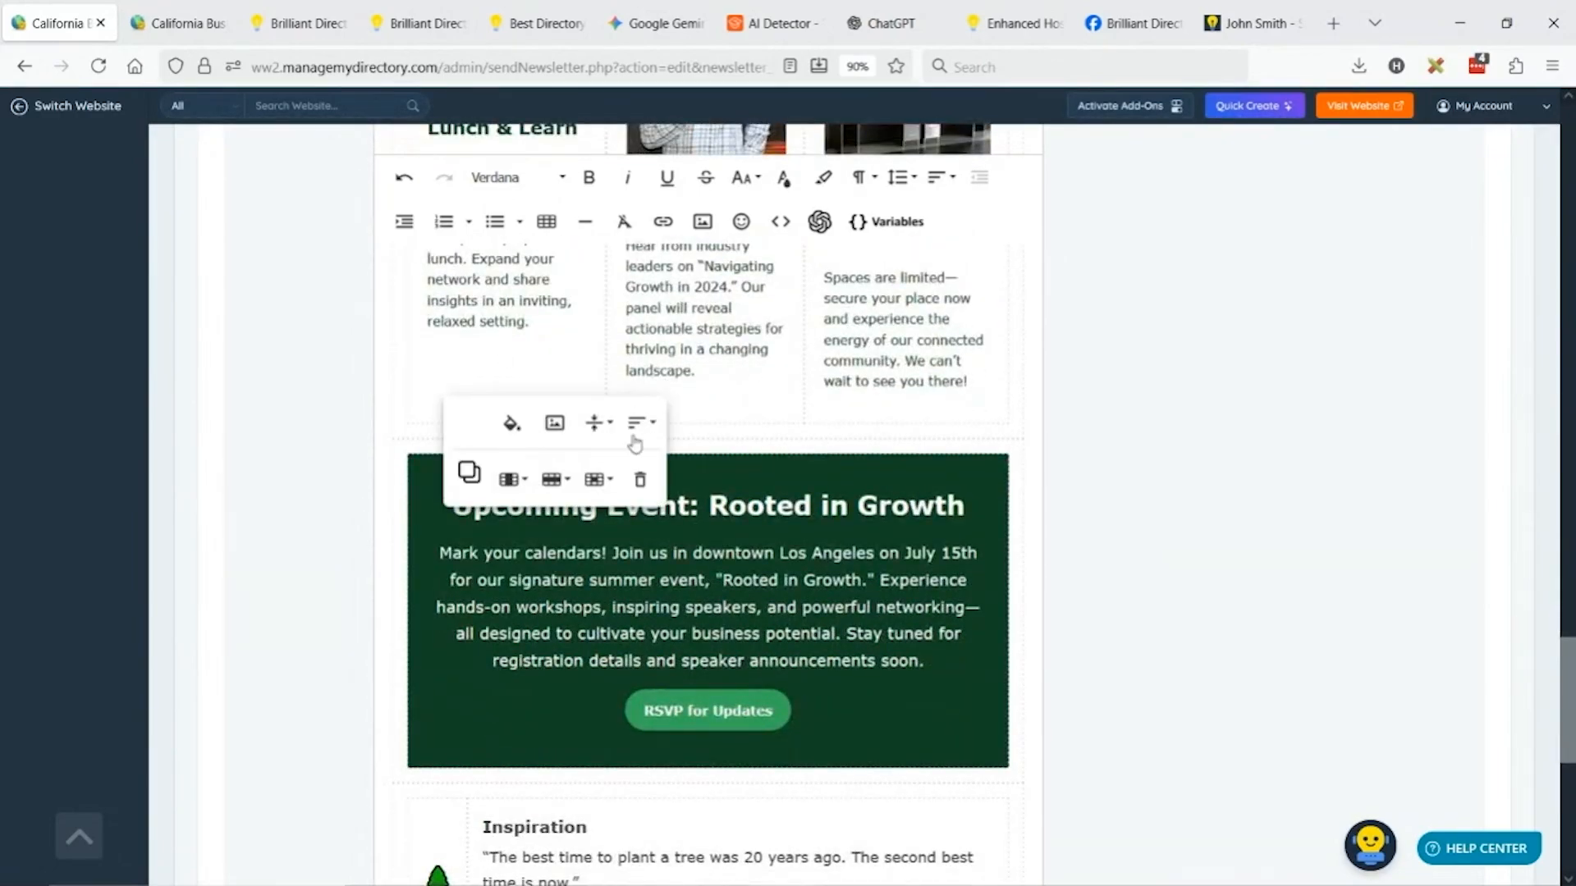
{"action": "left_click", "coordinate": [639, 486]}
{"action": "scroll", "coordinate": [665, 502], "scroll_direction": "up", "scroll_amount": 7}
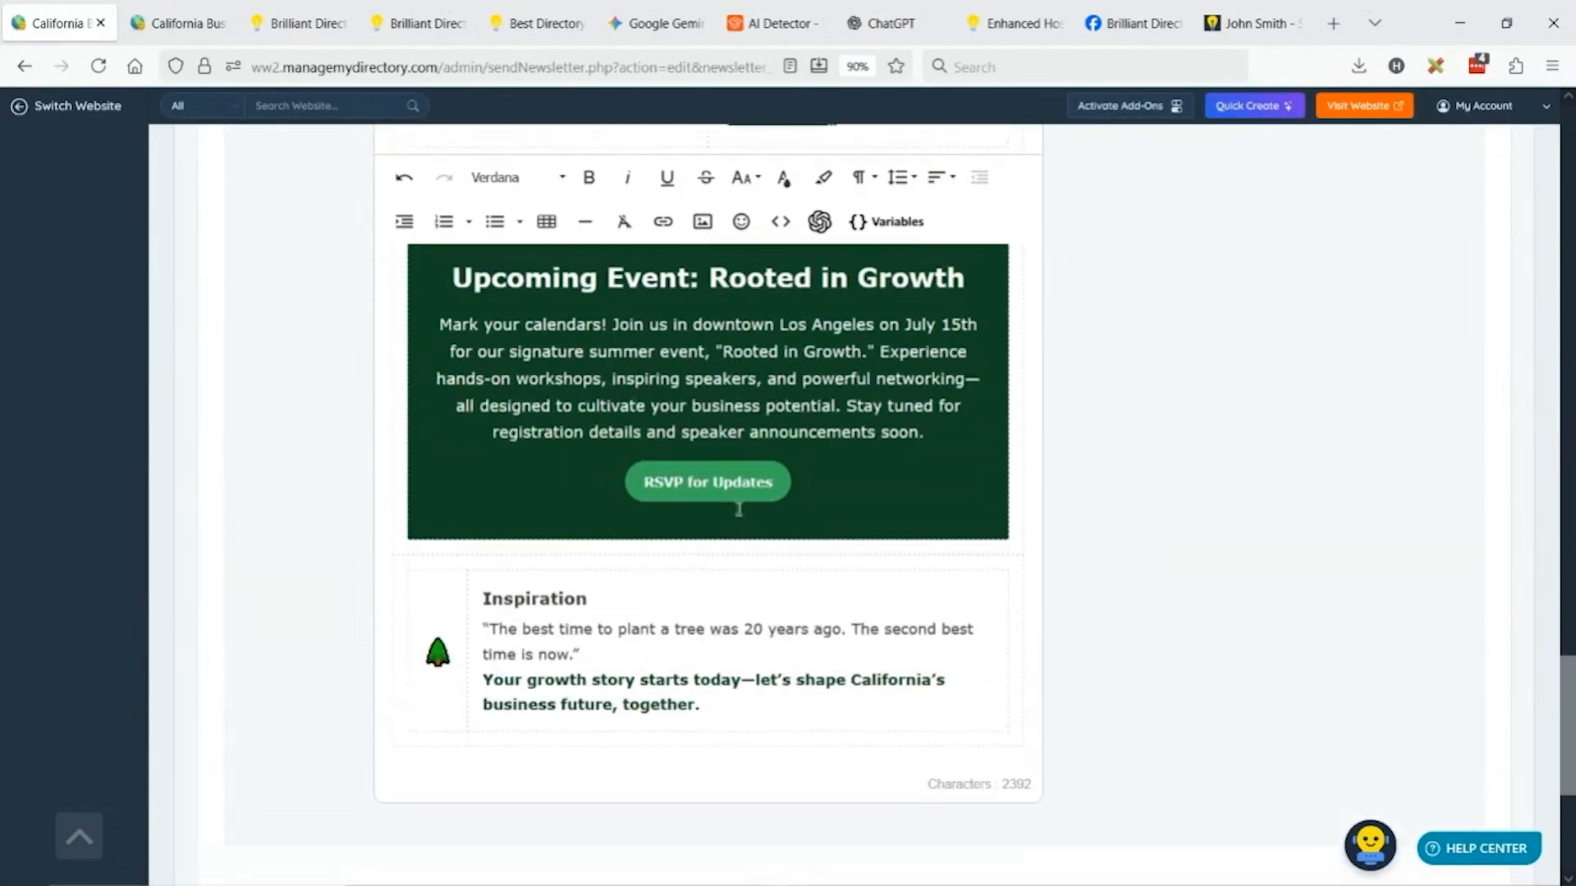
{"action": "scroll", "coordinate": [678, 452], "scroll_direction": "down", "scroll_amount": 2}
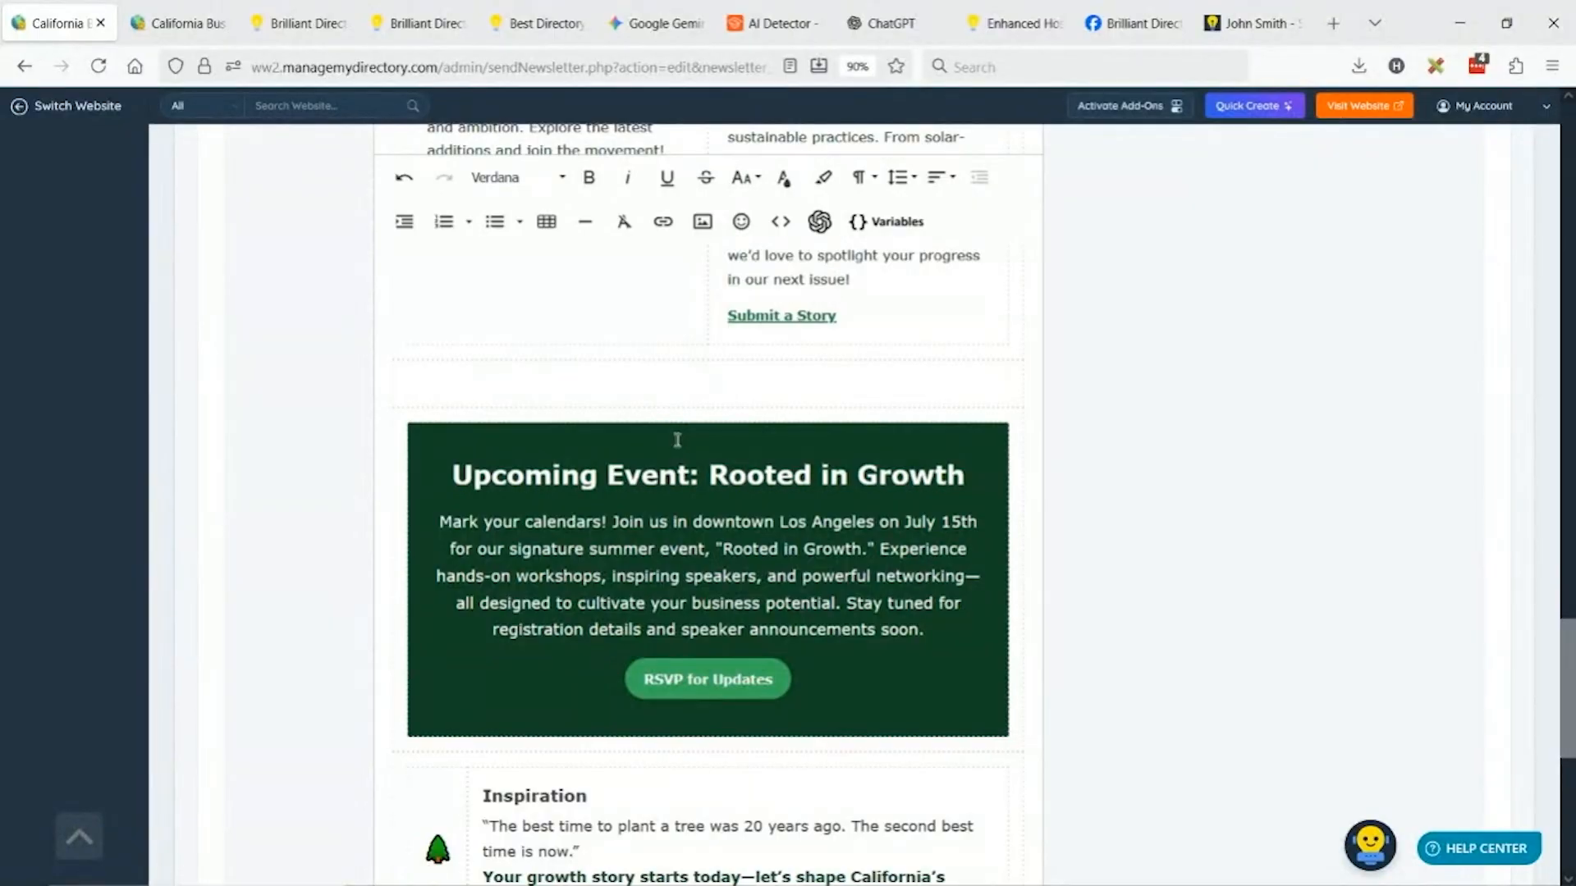
Duplicate the Upcoming Event: Rooted in Growth block and move the copy below the team photo.
{"action": "left_click", "coordinate": [463, 454]}
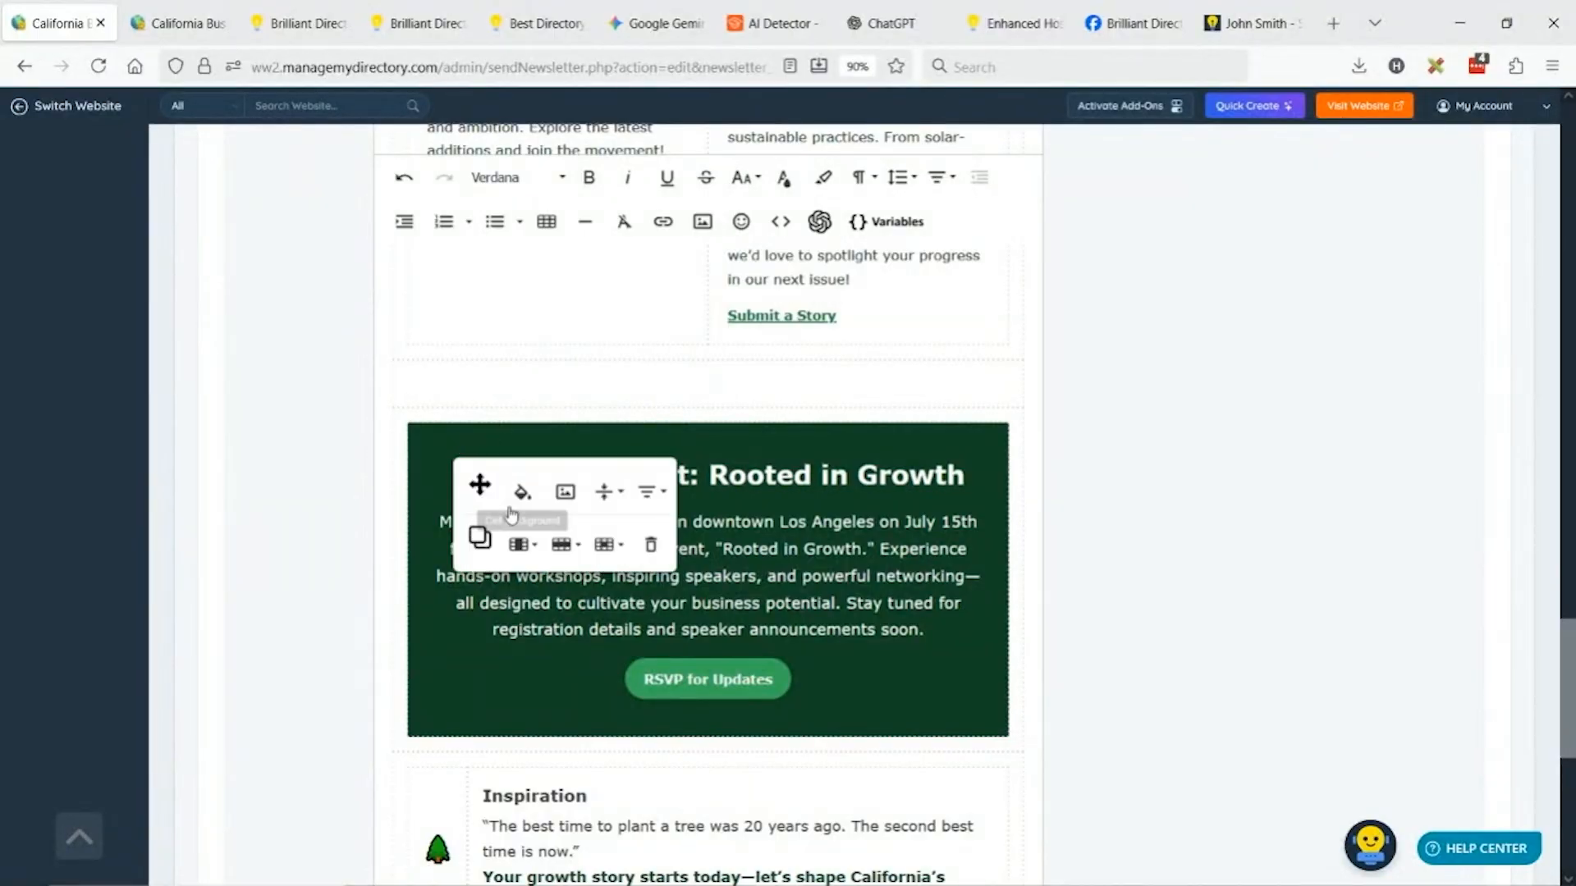
{"action": "left_click", "coordinate": [492, 534]}
{"action": "left_click", "coordinate": [470, 788]}
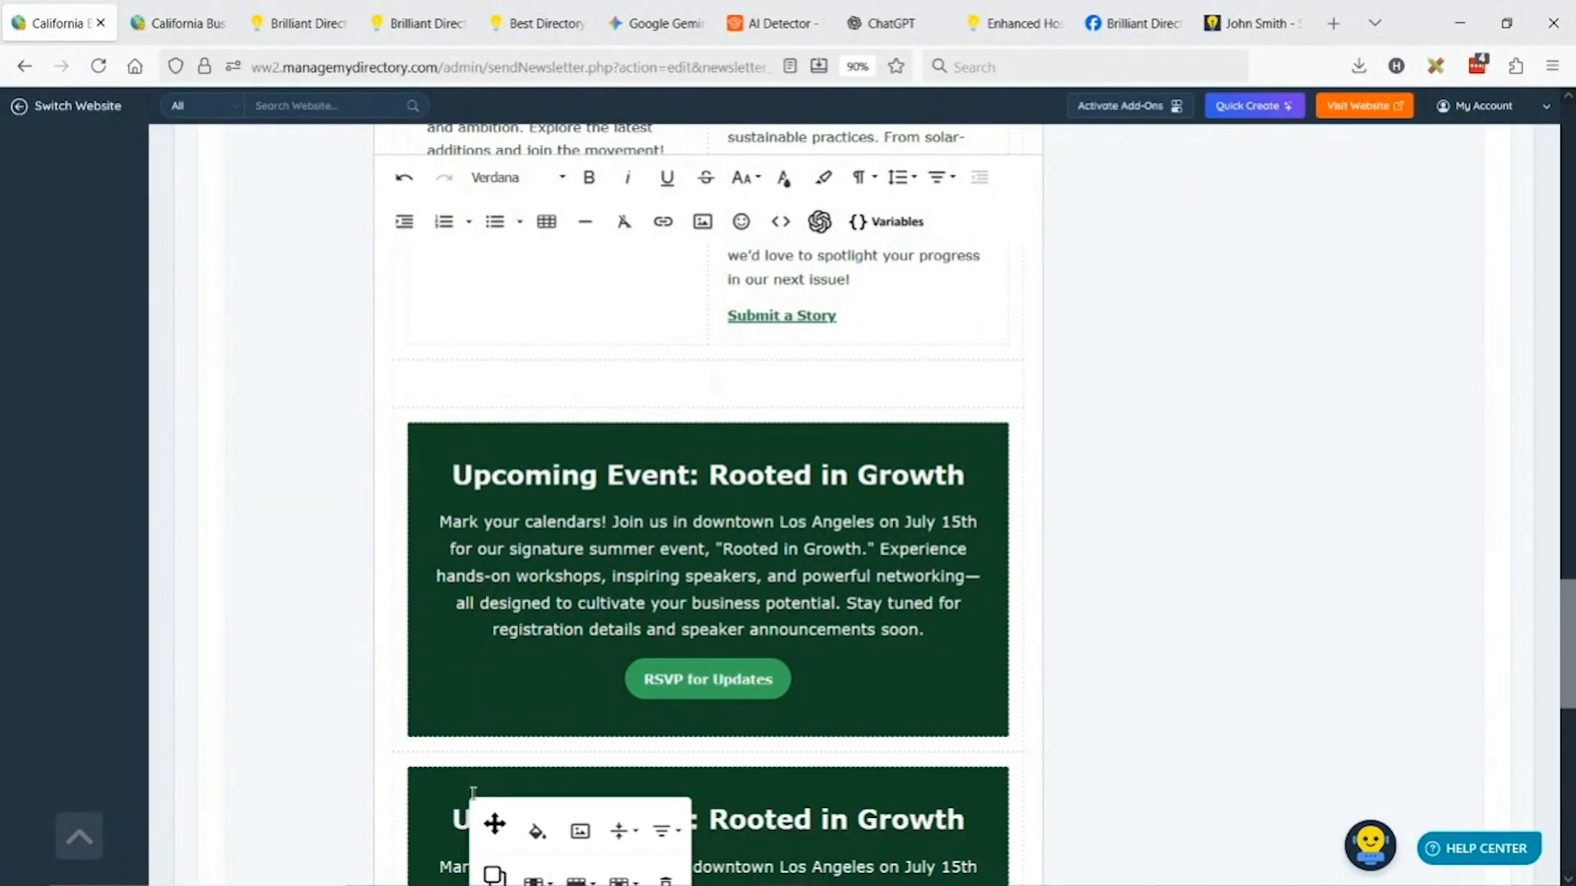
{"action": "left_click", "coordinate": [492, 820]}
{"action": "scroll", "coordinate": [583, 495], "scroll_direction": "up", "scroll_amount": 7}
{"action": "scroll", "coordinate": [583, 495], "scroll_direction": "up", "scroll_amount": 15}
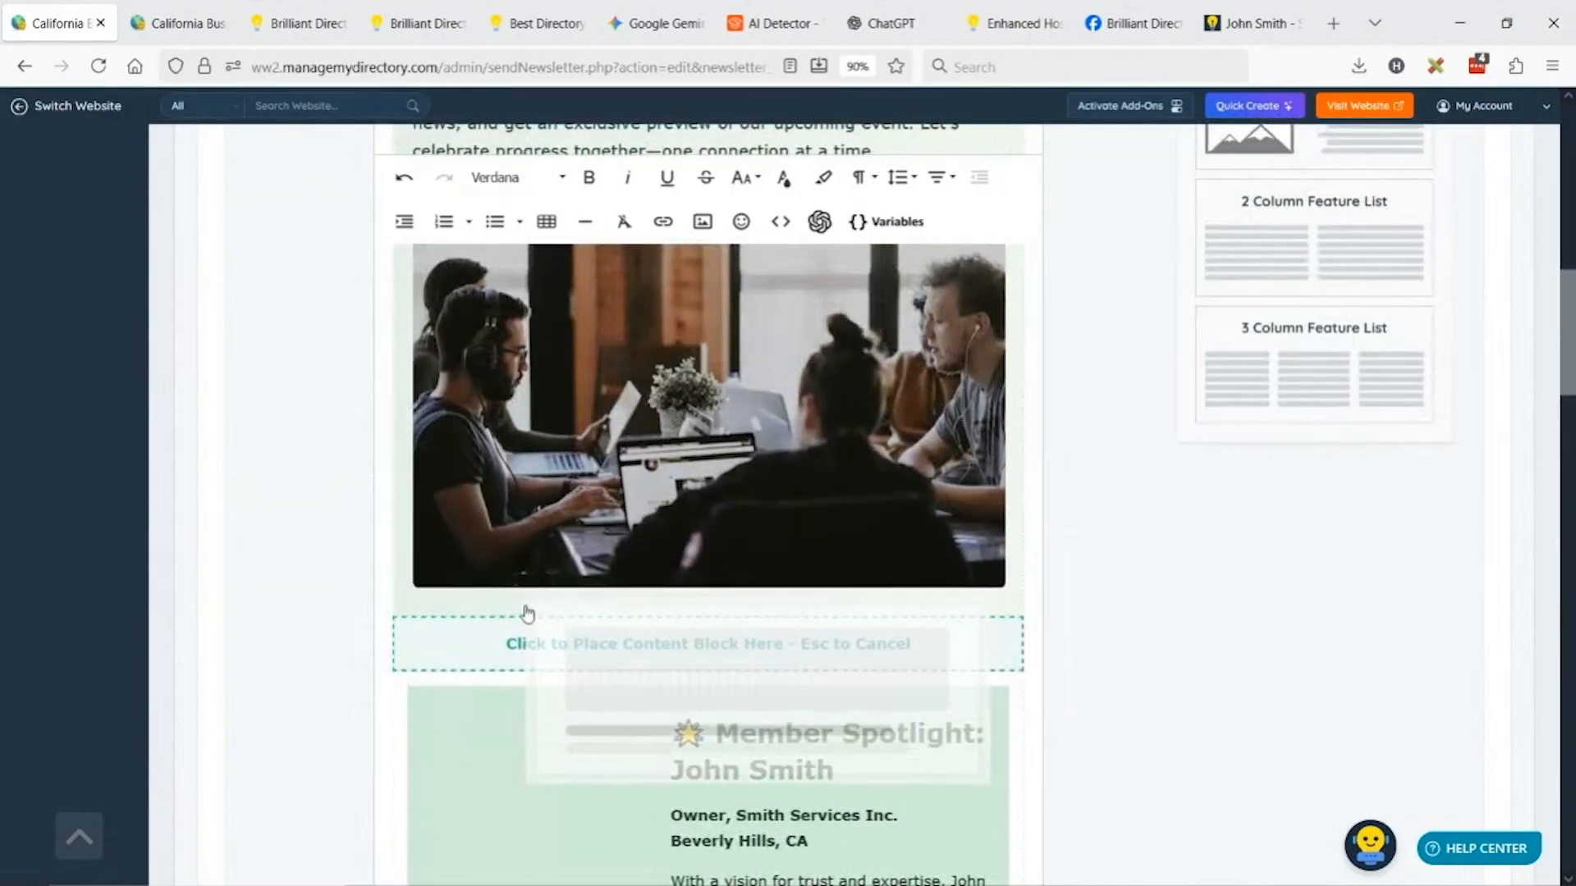
{"action": "left_click", "coordinate": [530, 634]}
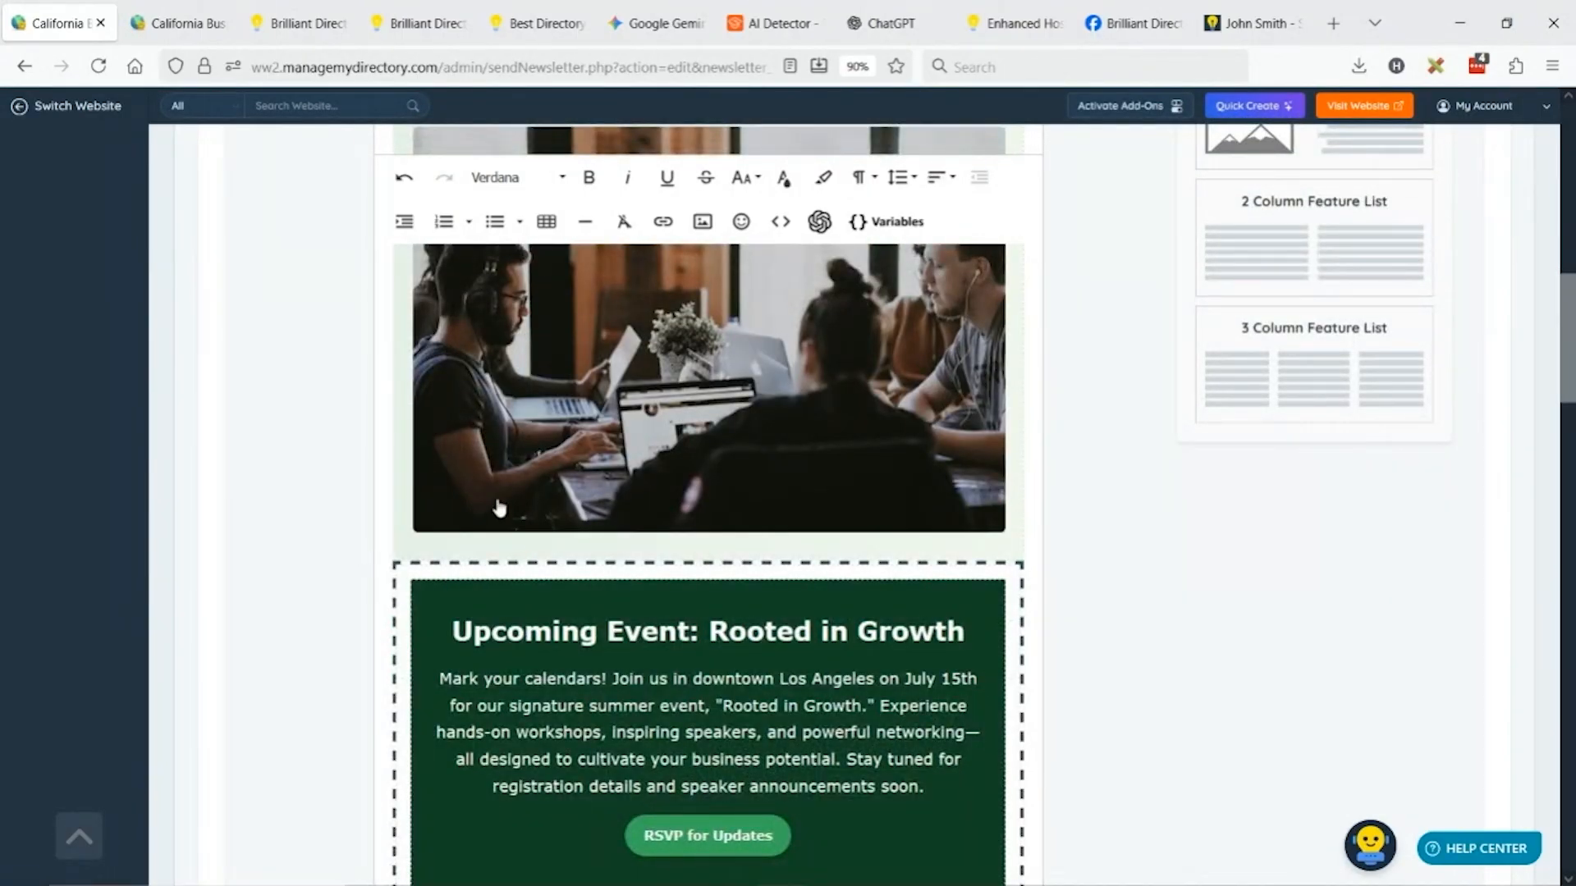
Deselect the moved event block and scroll through the newsletter to review the layout.
{"action": "scroll", "coordinate": [876, 534], "scroll_direction": "down", "scroll_amount": 5}
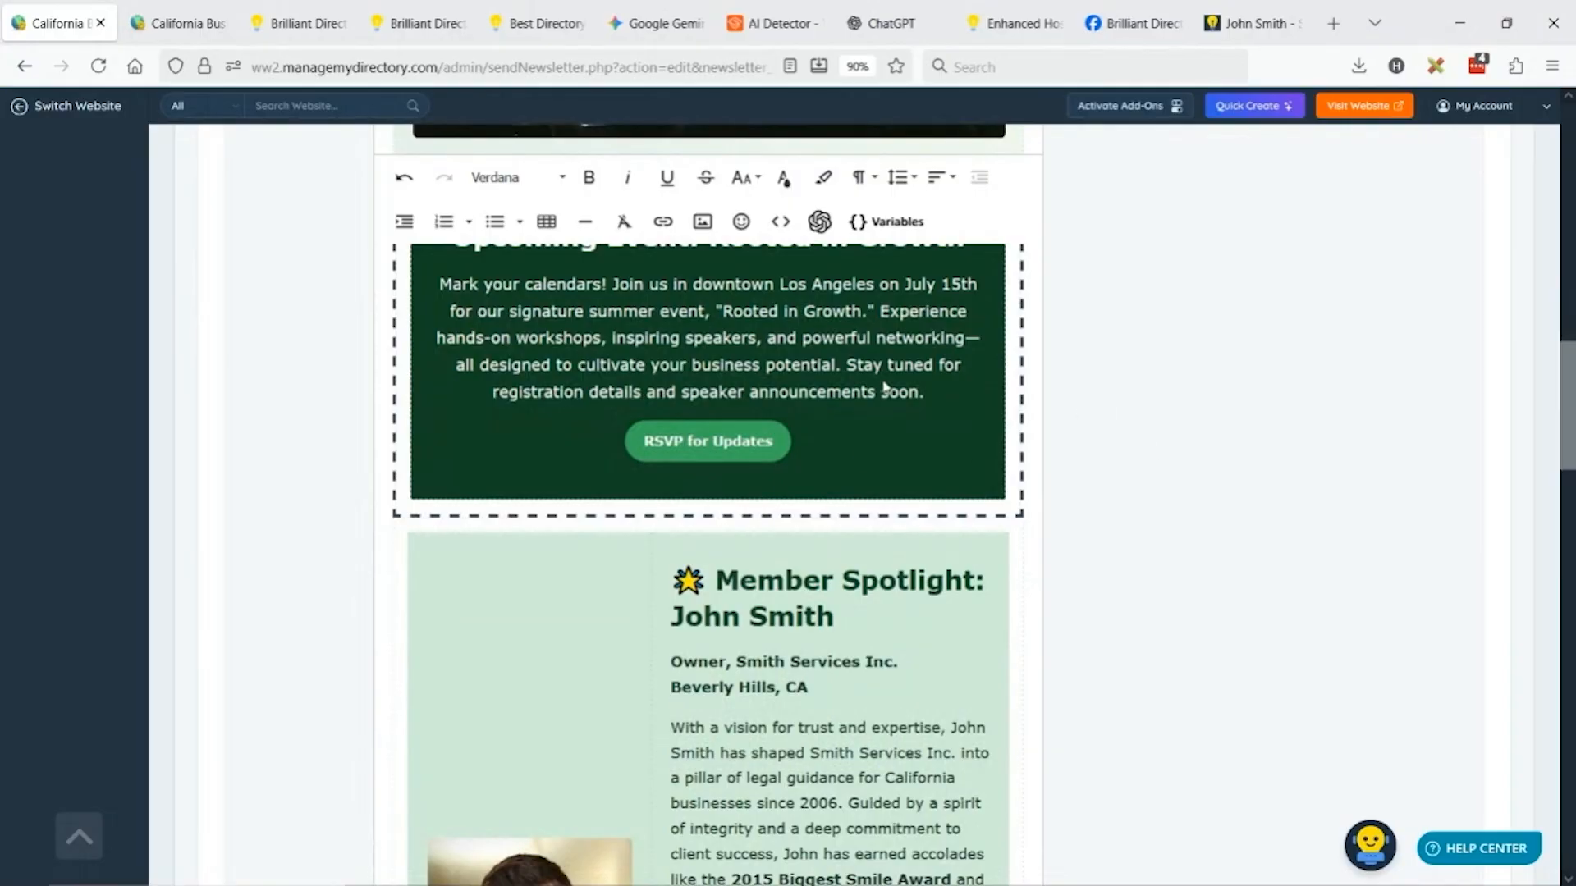
{"action": "left_click", "coordinate": [808, 590]}
{"action": "scroll", "coordinate": [800, 422], "scroll_direction": "up", "scroll_amount": 9}
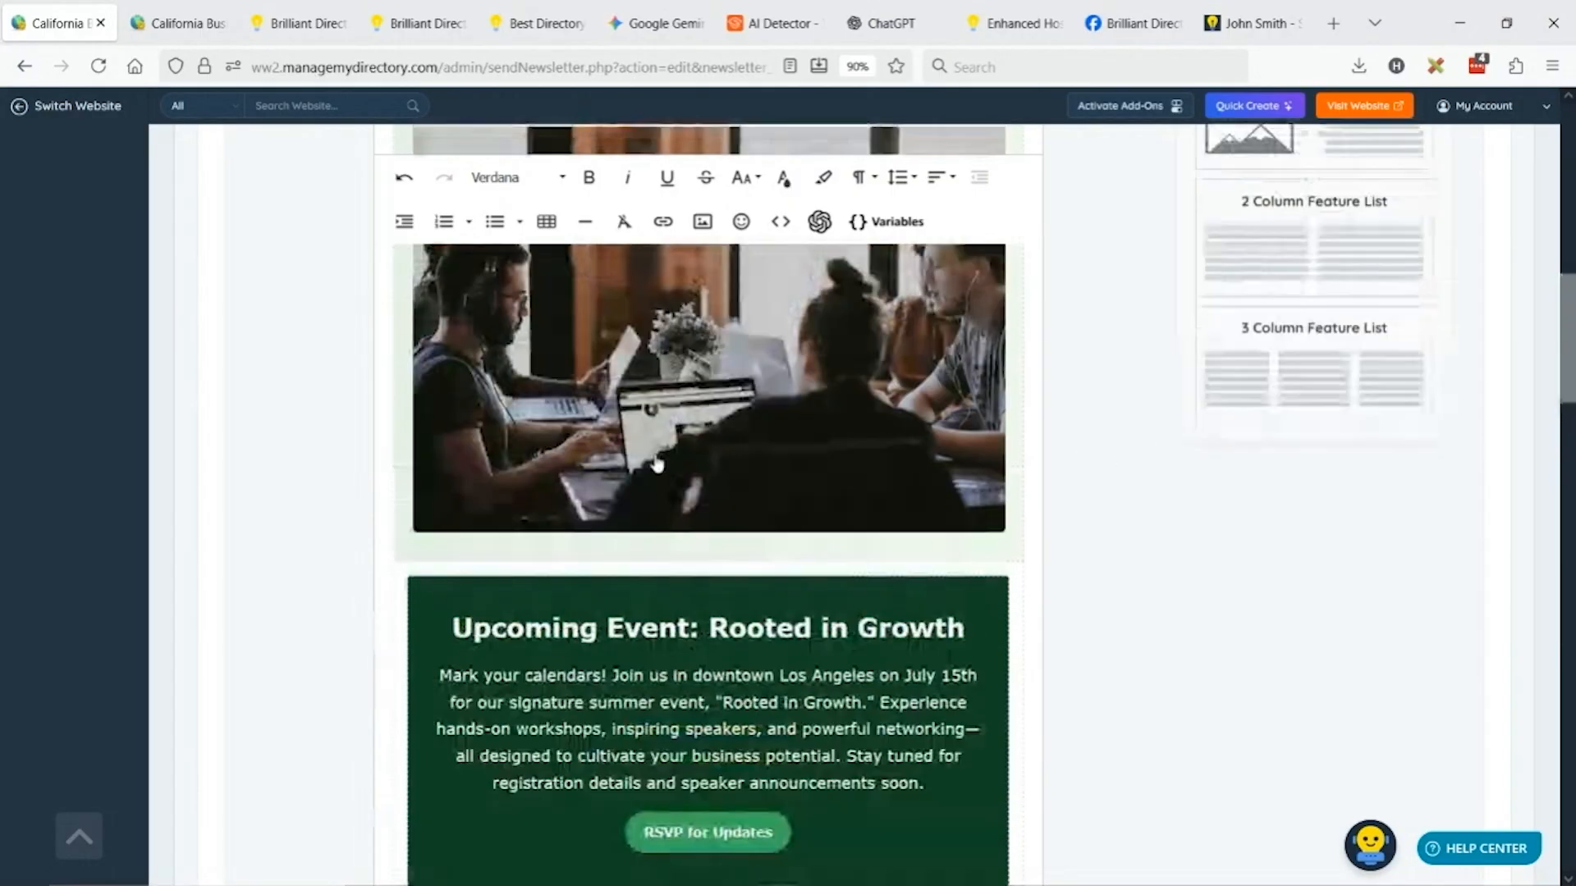
{"action": "scroll", "coordinate": [712, 464], "scroll_direction": "down", "scroll_amount": 2}
{"action": "scroll", "coordinate": [714, 465], "scroll_direction": "down", "scroll_amount": 10}
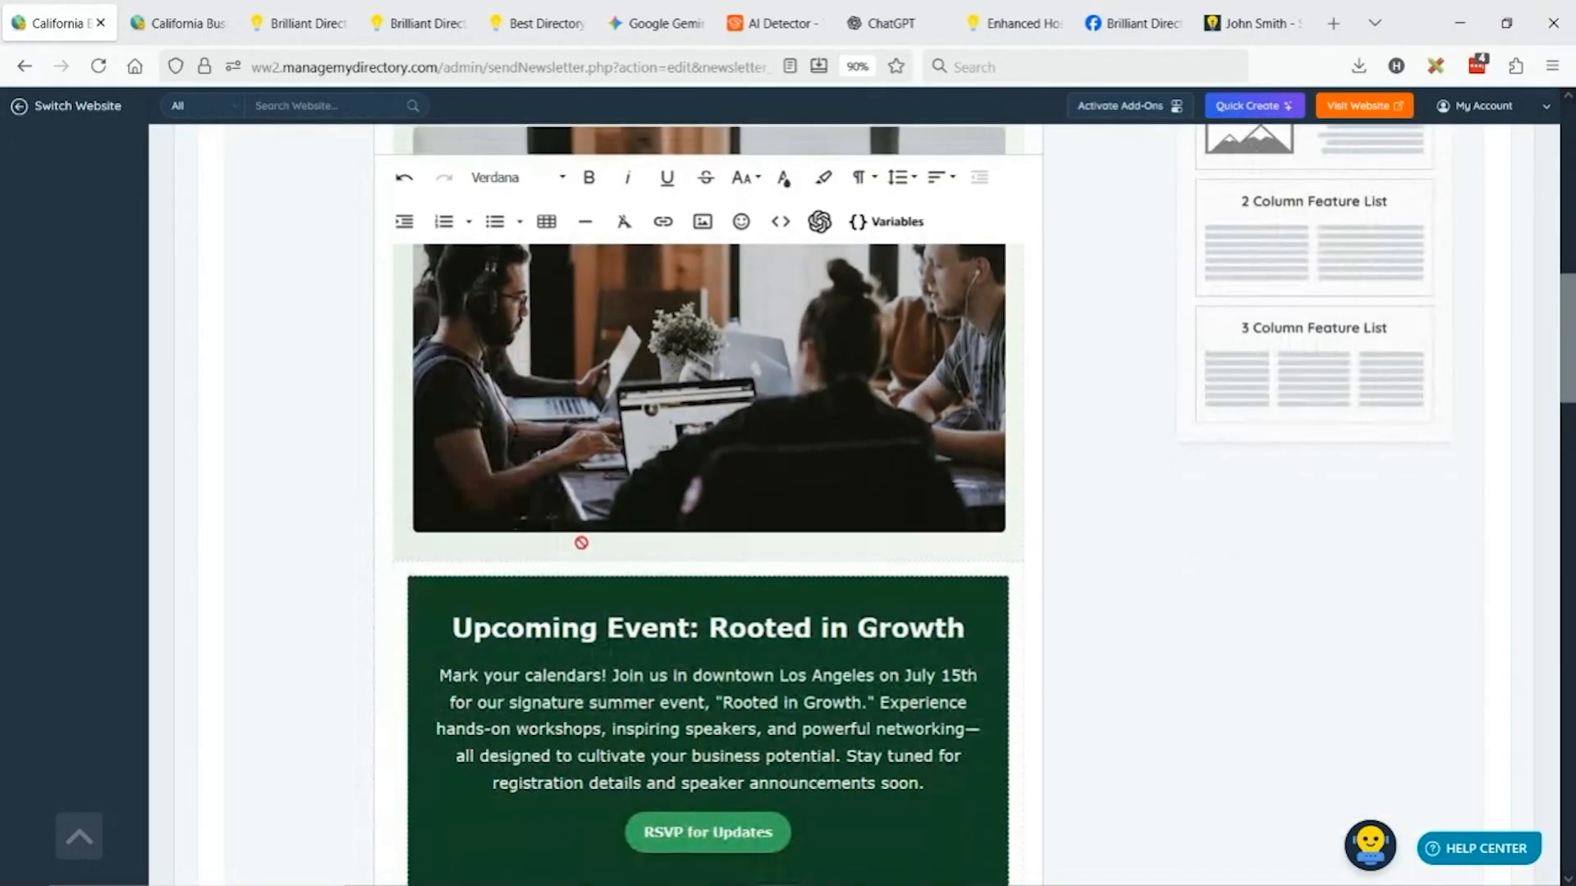
{"action": "scroll", "coordinate": [721, 493], "scroll_direction": "down", "scroll_amount": 12}
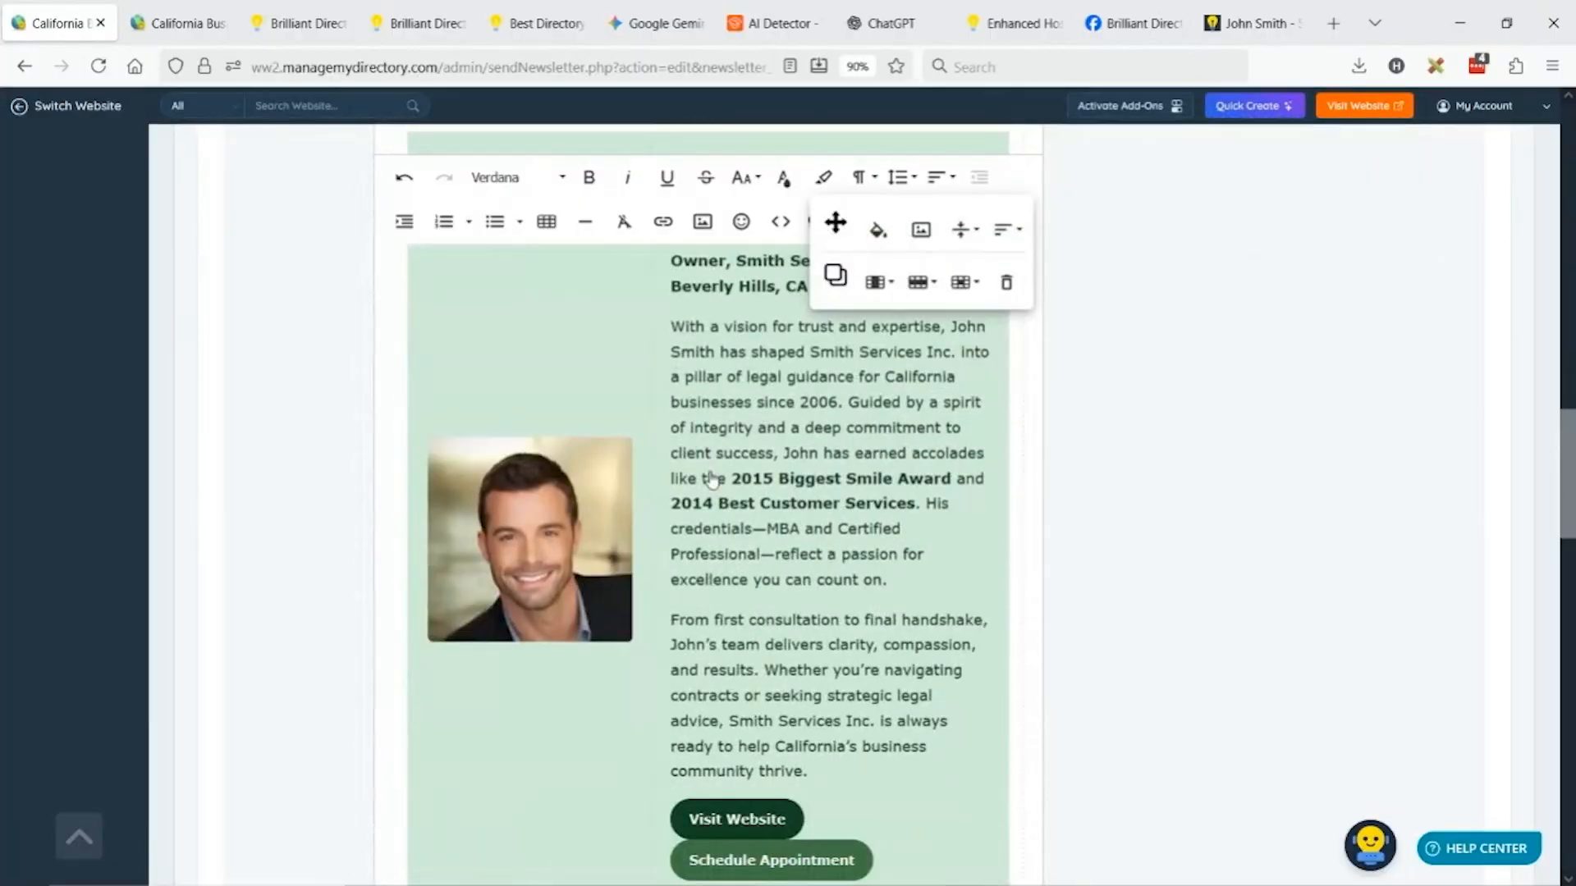
{"action": "scroll", "coordinate": [824, 473], "scroll_direction": "down", "scroll_amount": 13}
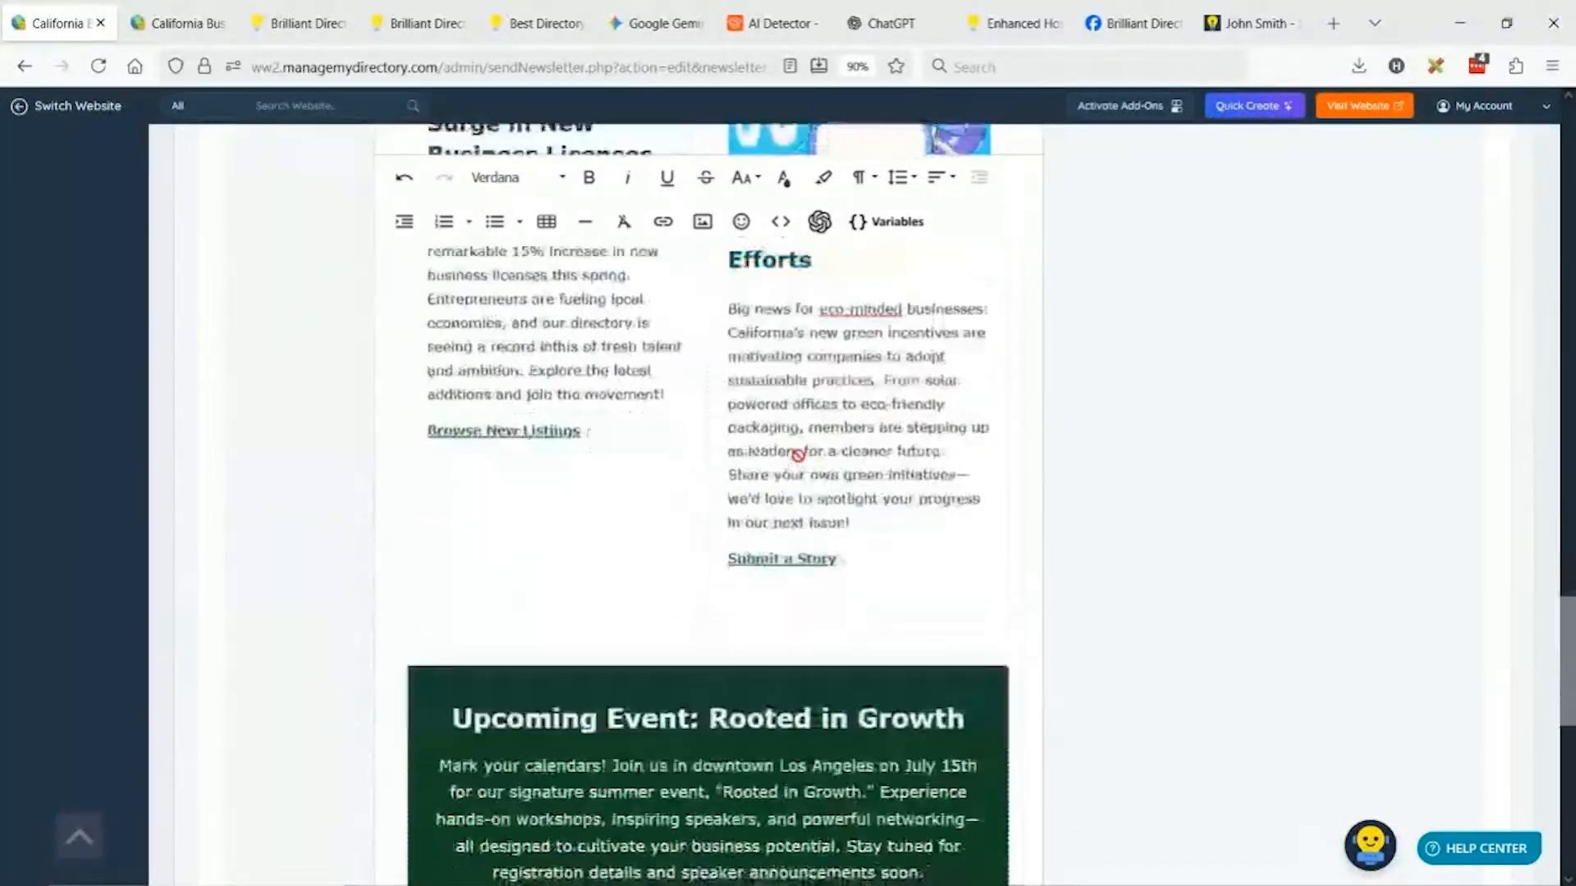
{"action": "scroll", "coordinate": [789, 428], "scroll_direction": "up", "scroll_amount": 20}
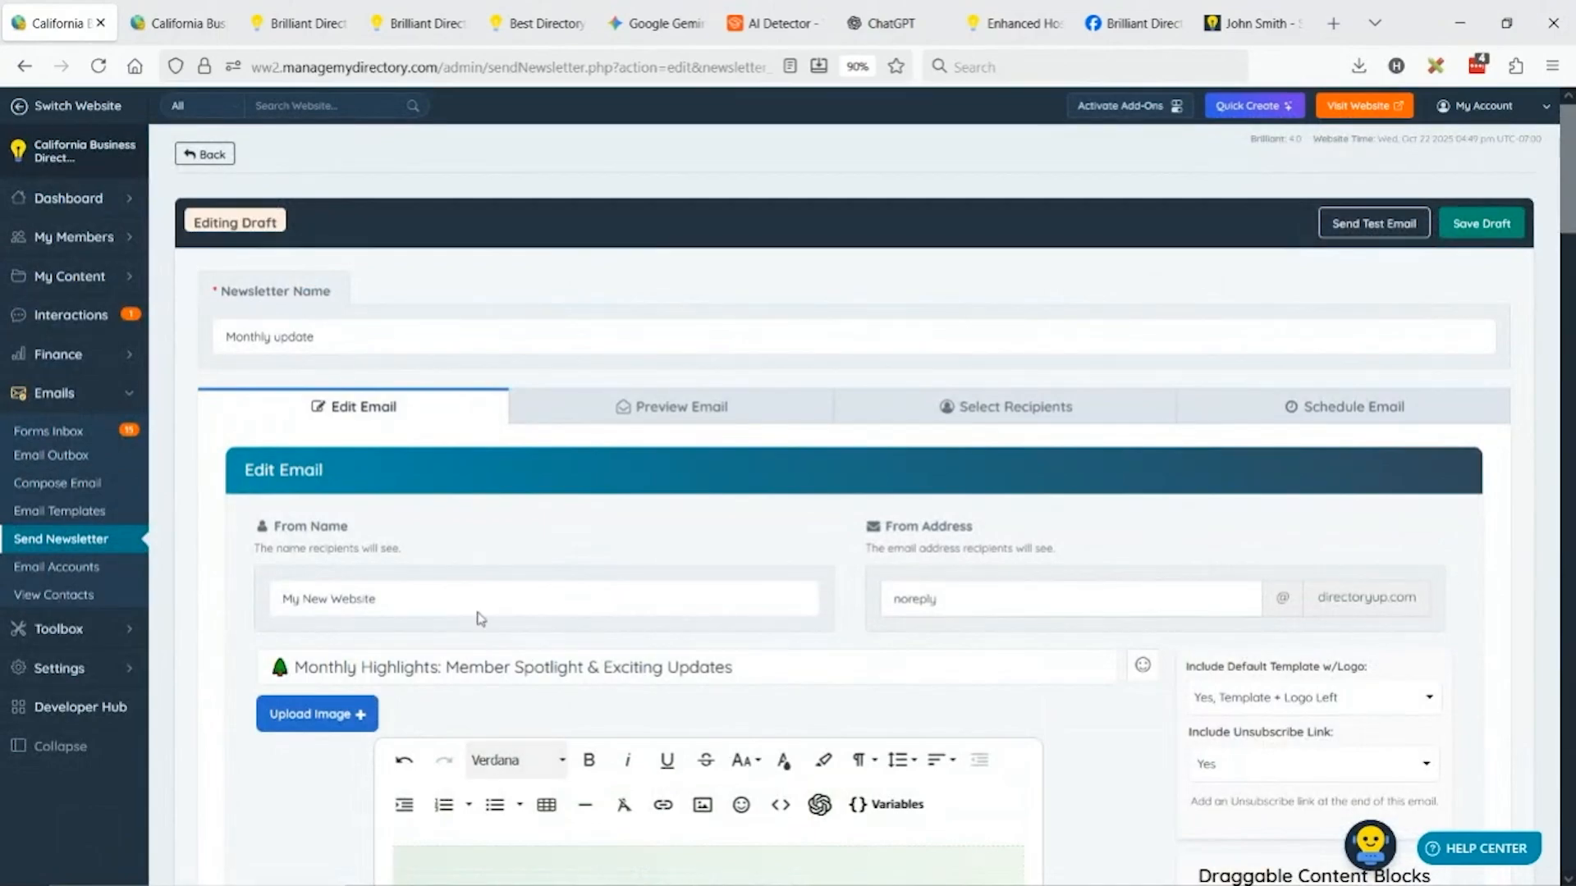
Preview the newsletter as recipients will receive it, then return to editing.
{"action": "left_click", "coordinate": [647, 408]}
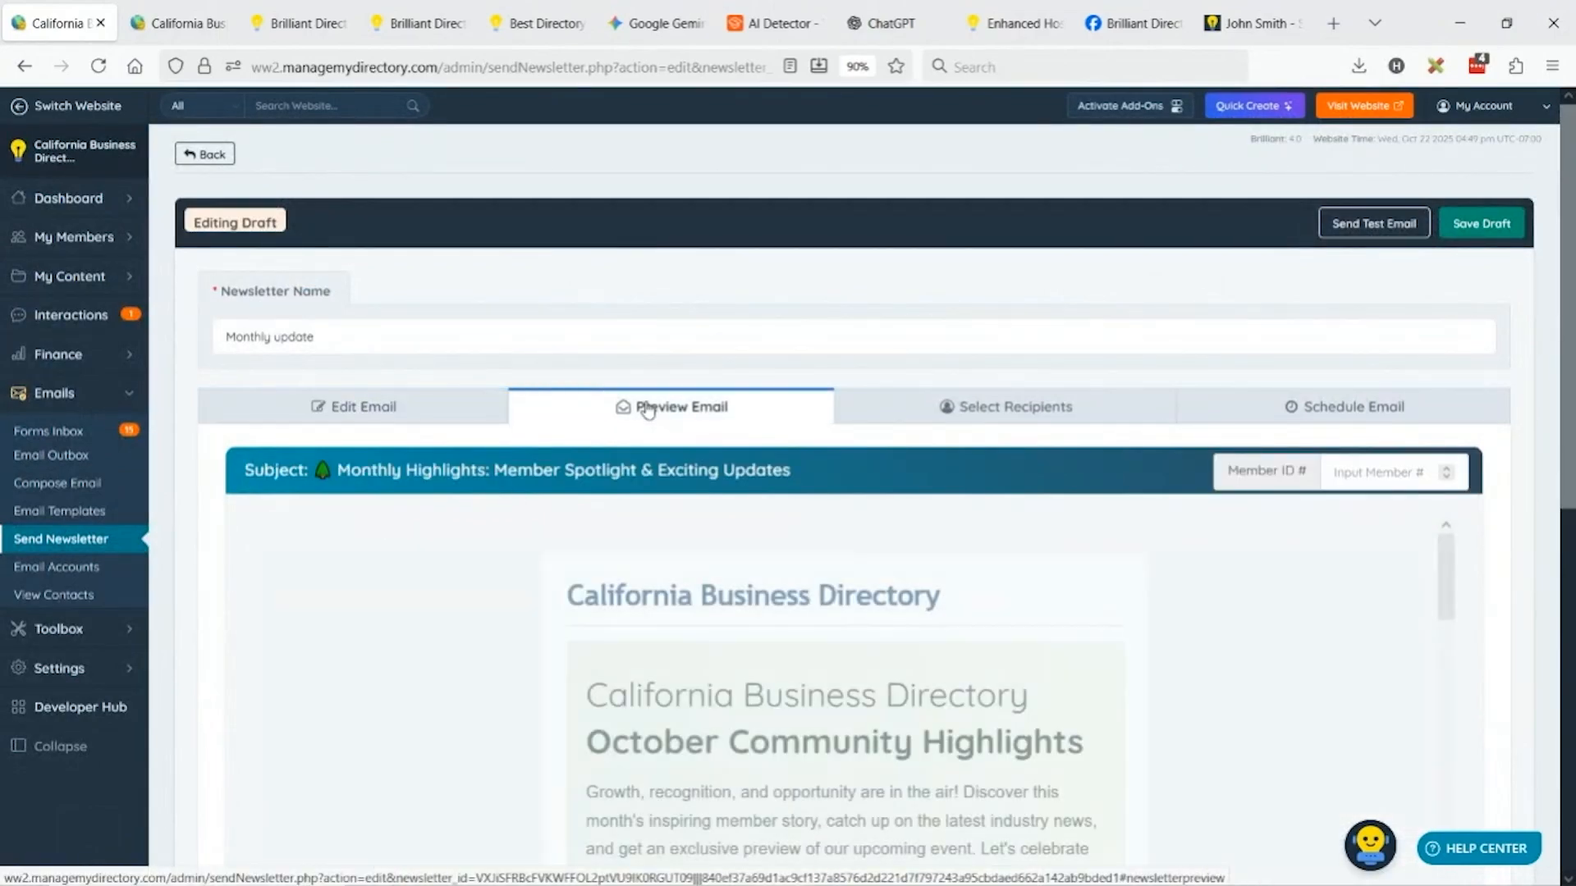
{"action": "scroll", "coordinate": [946, 425], "scroll_direction": "down", "scroll_amount": 2}
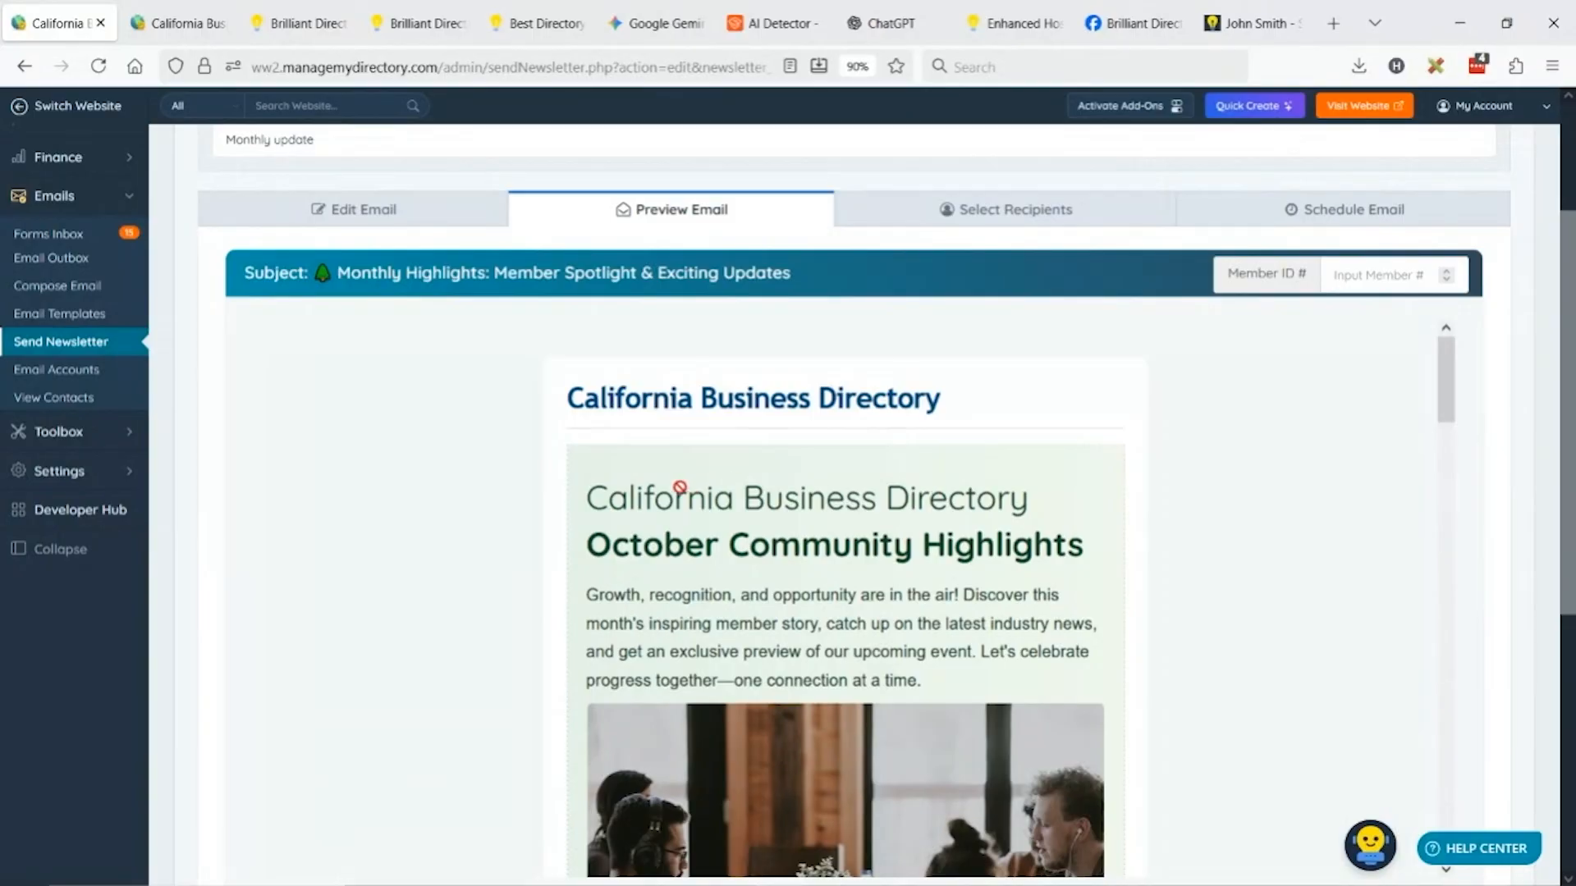
{"action": "scroll", "coordinate": [964, 574], "scroll_direction": "down", "scroll_amount": 2}
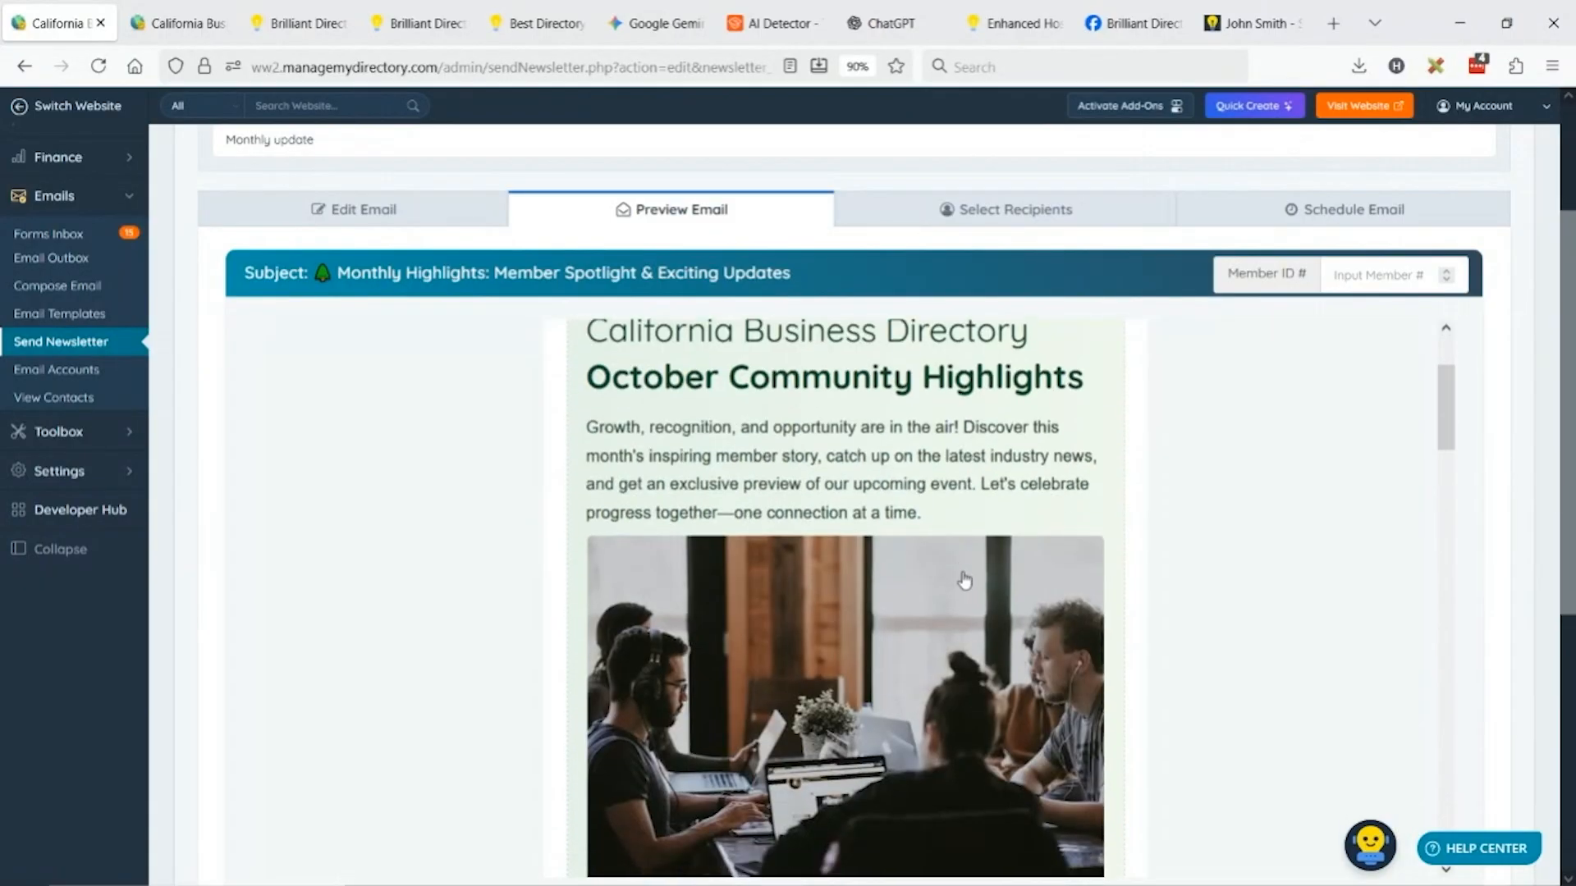
{"action": "scroll", "coordinate": [962, 573], "scroll_direction": "up", "scroll_amount": 2}
{"action": "left_click", "coordinate": [372, 210]}
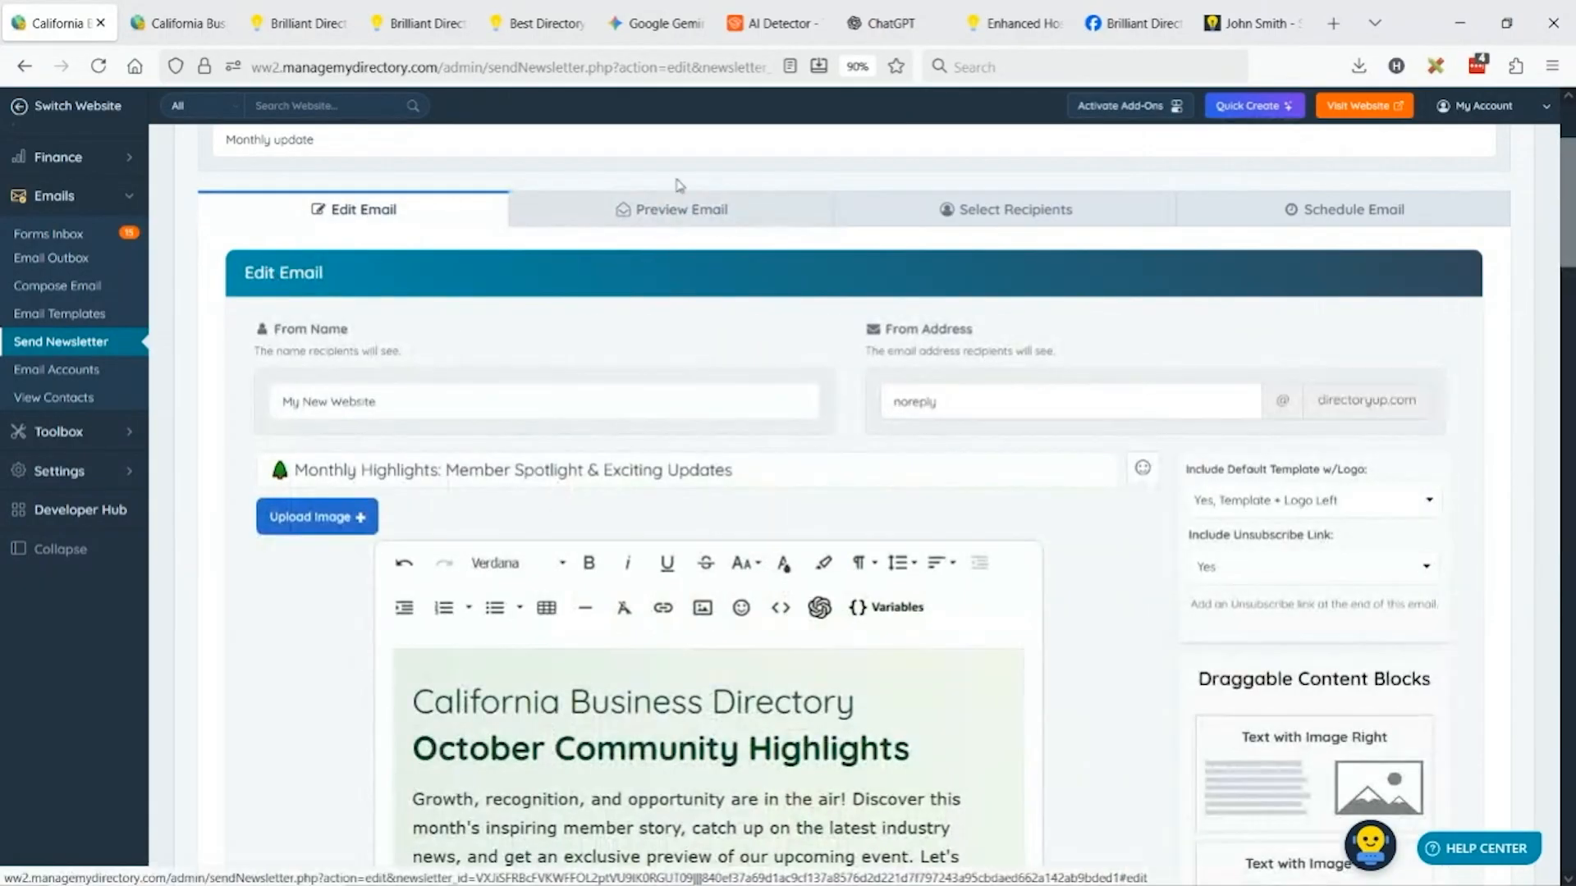
Try the default template without a logo and preview the result.
{"action": "left_click", "coordinate": [1335, 501]}
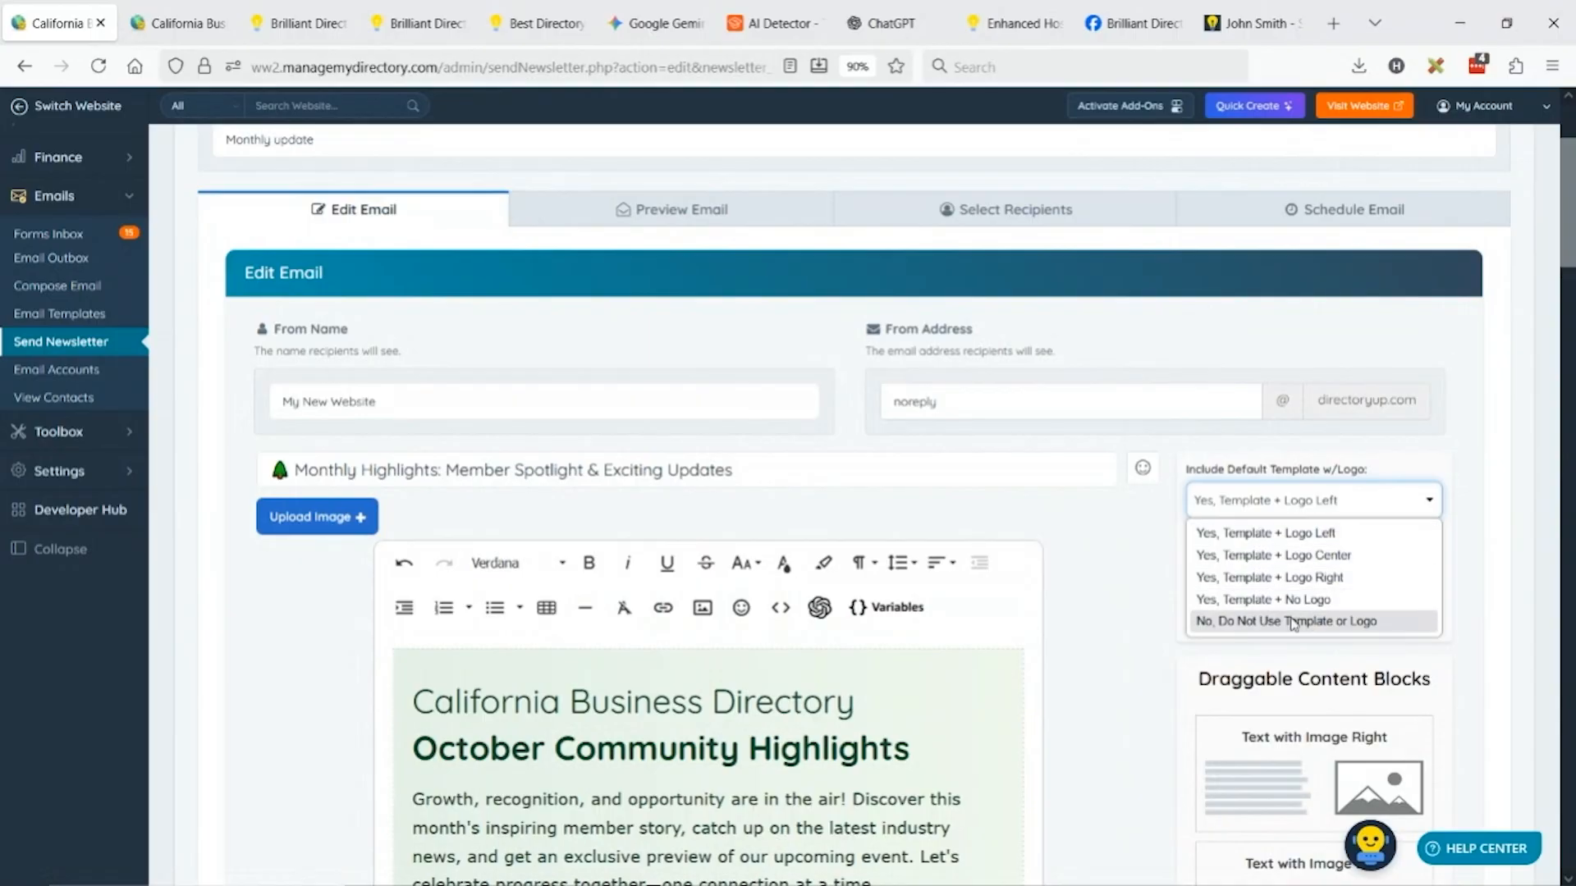
{"action": "left_click", "coordinate": [1342, 601]}
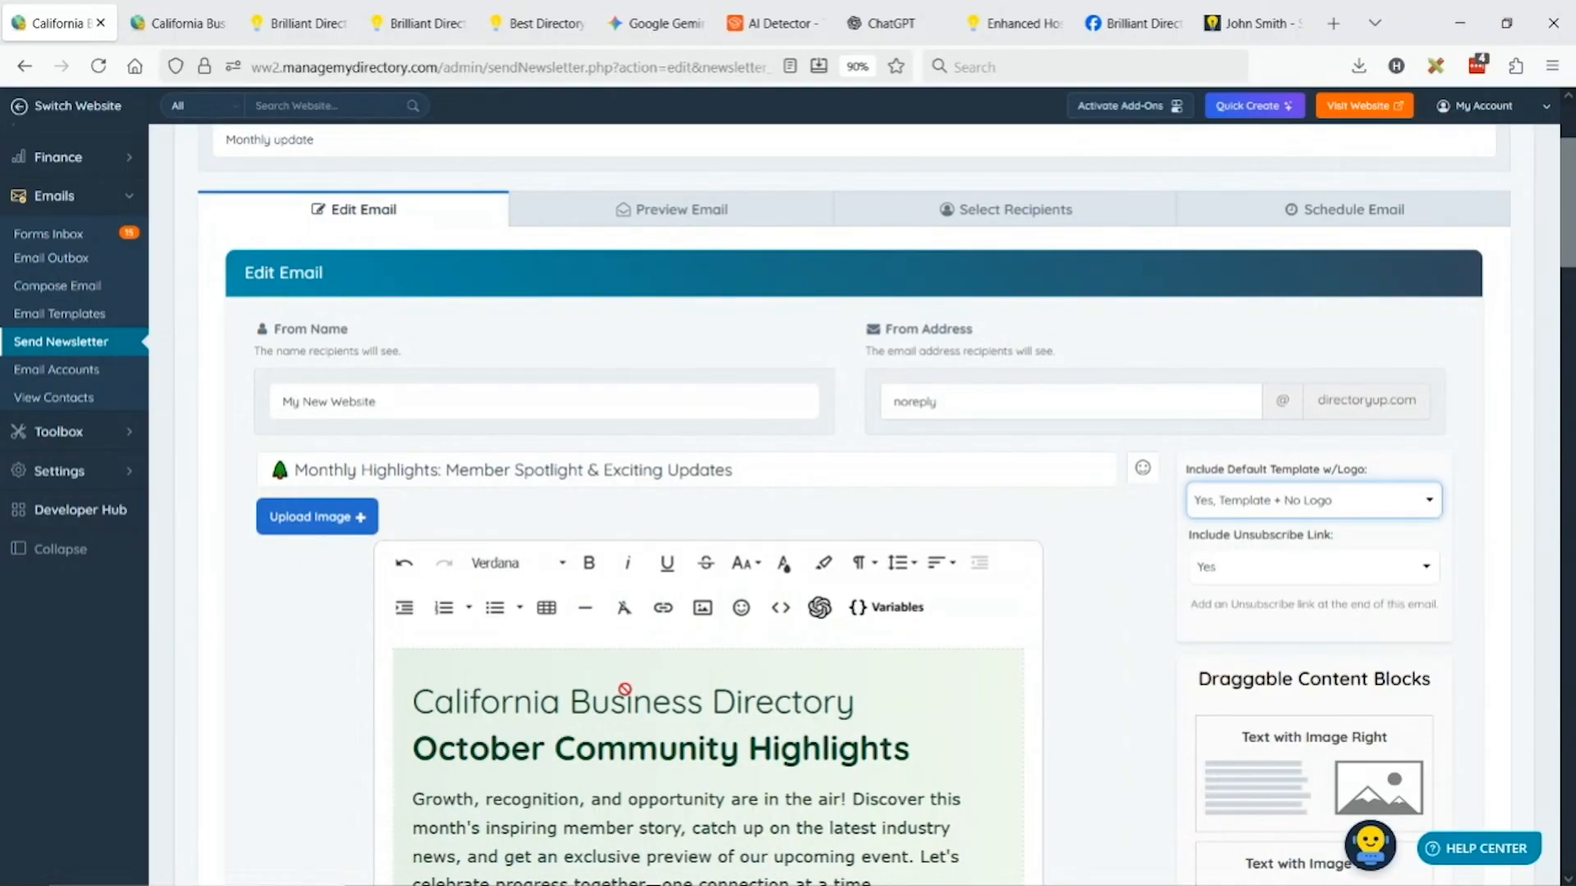
{"action": "left_click", "coordinate": [732, 211]}
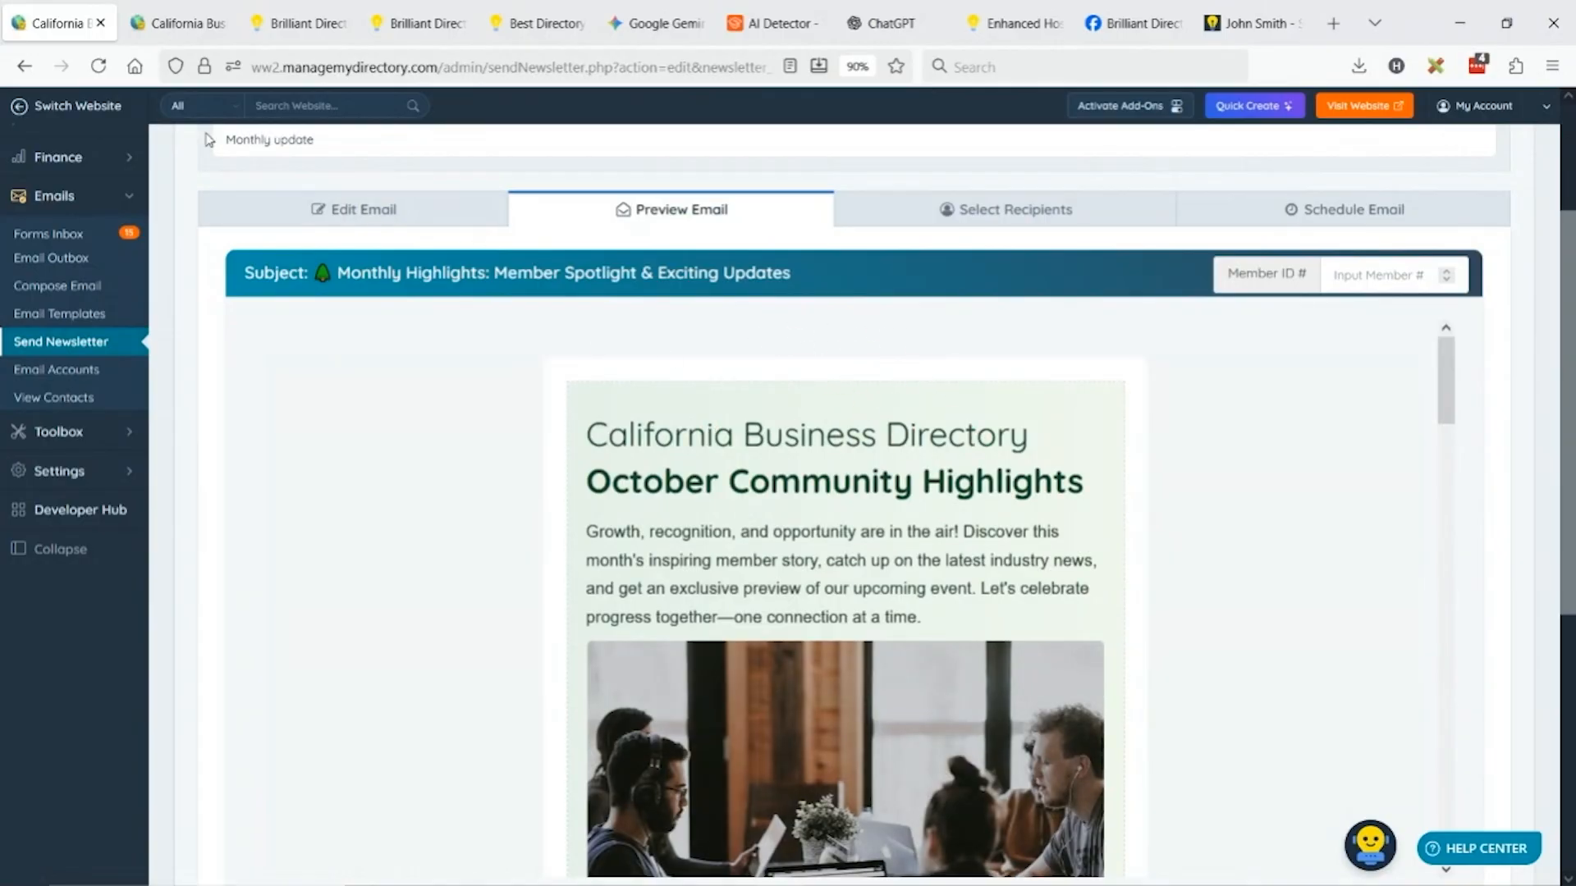
{"action": "left_click", "coordinate": [402, 226]}
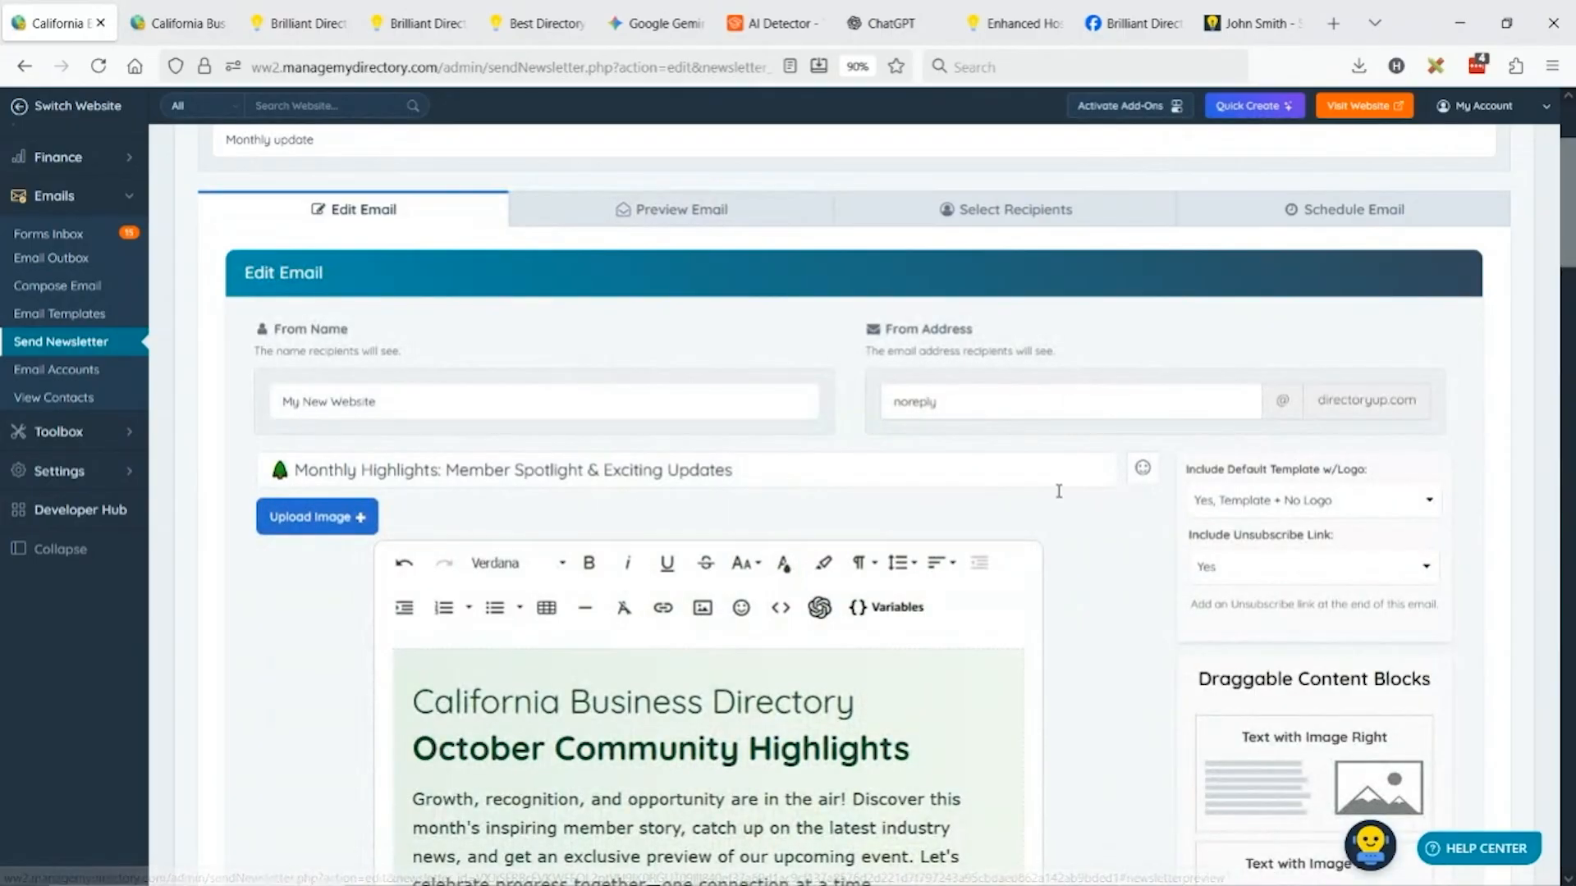
Set Include Default Template to 'Yes, Template + Logo Center', preview, and proceed to Select Recipients.
{"action": "left_click", "coordinate": [1328, 497]}
{"action": "left_click", "coordinate": [1377, 559]}
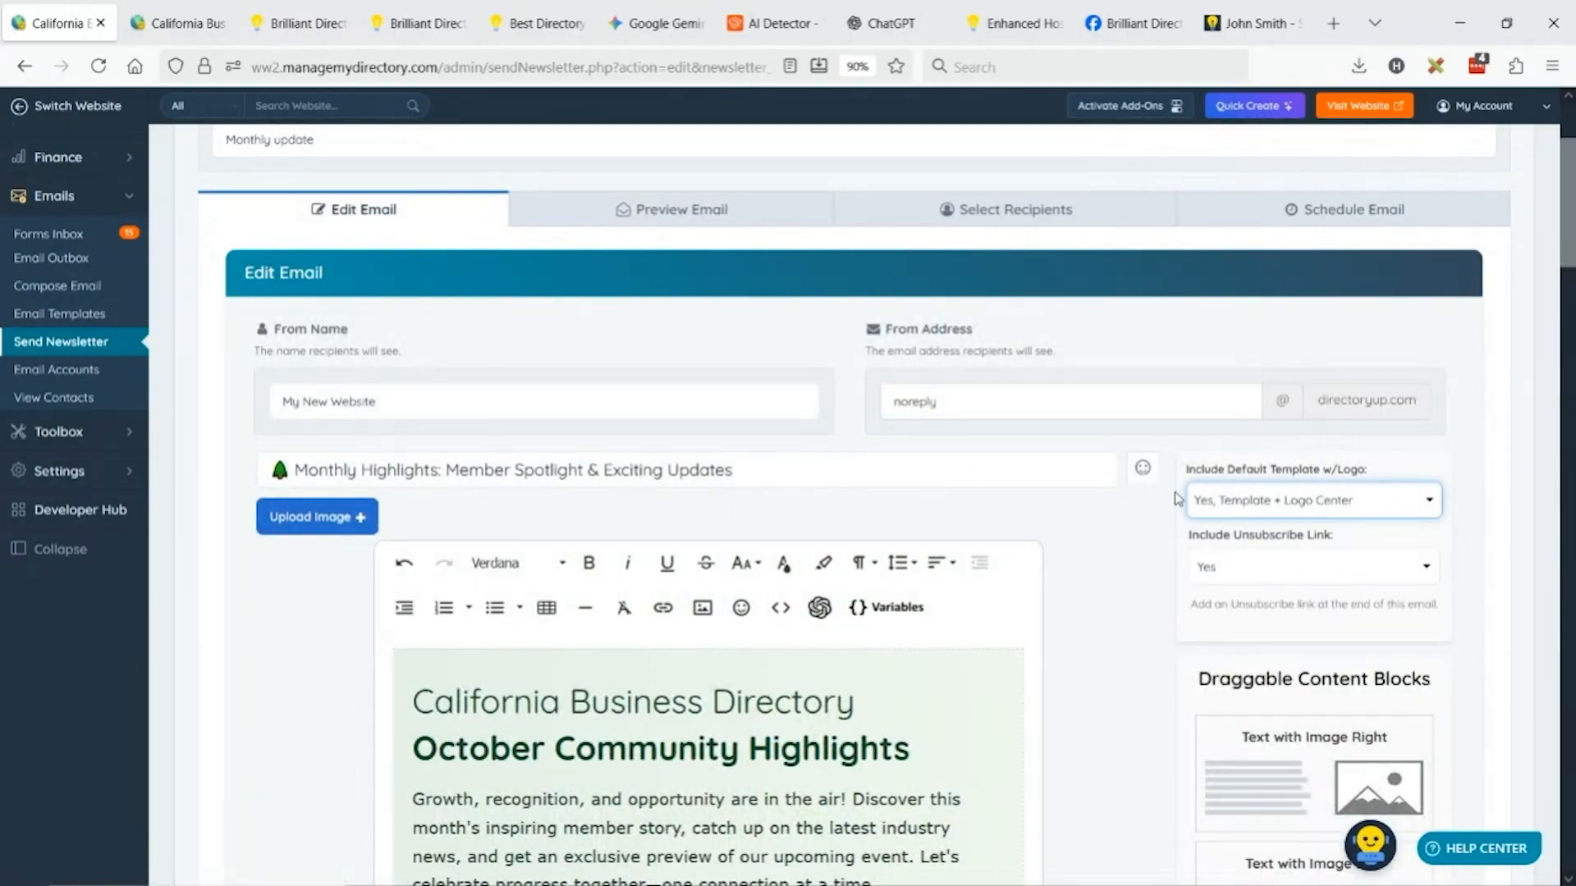
{"action": "left_click", "coordinate": [683, 214]}
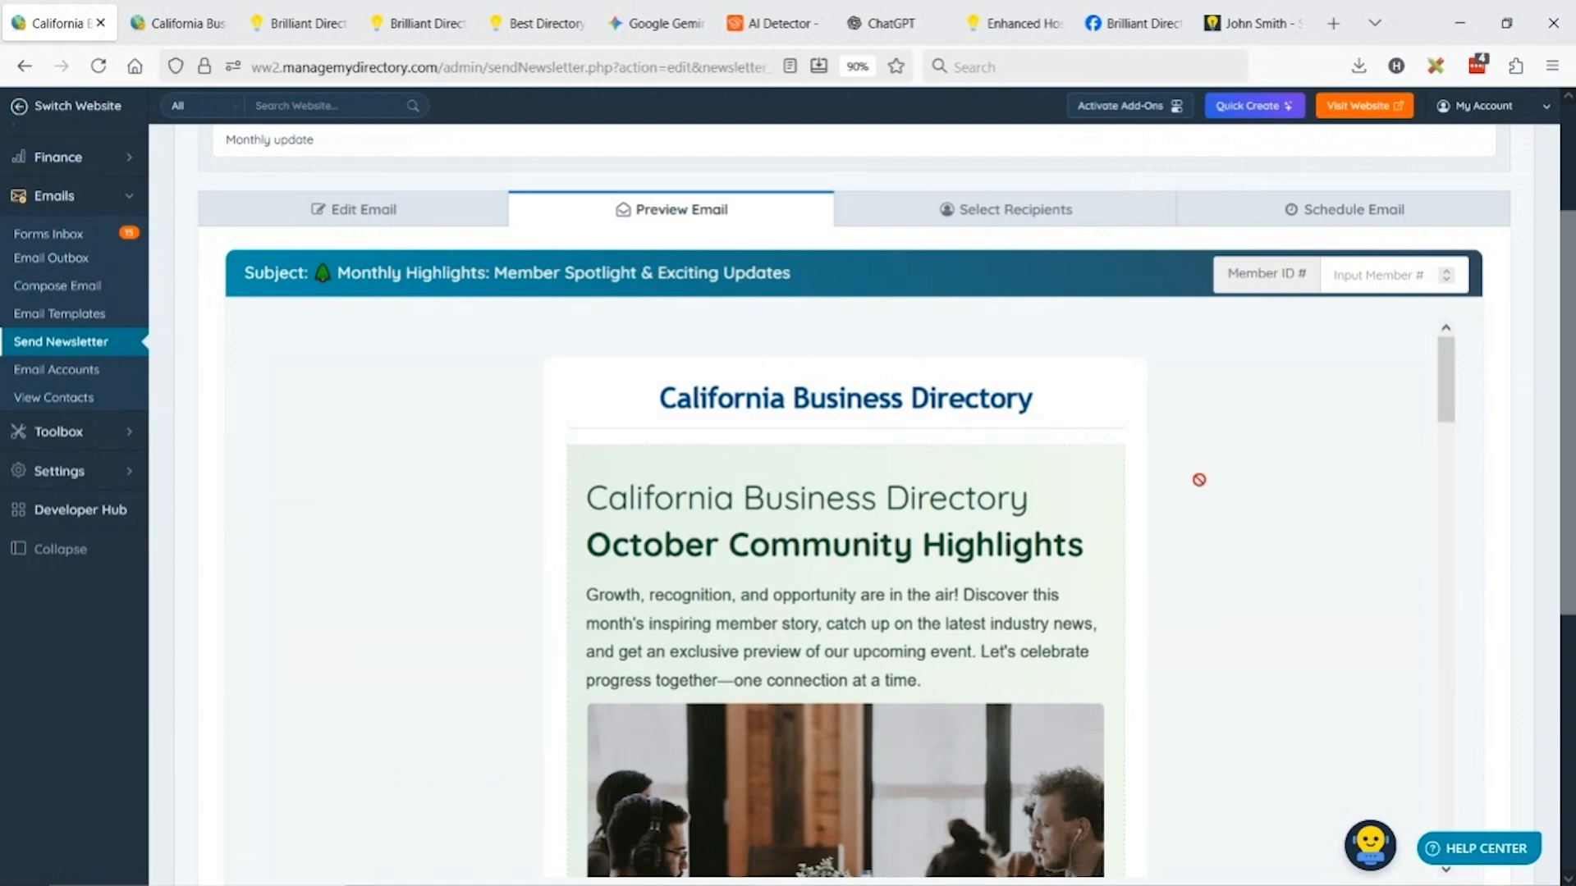
{"action": "left_click", "coordinate": [1015, 222]}
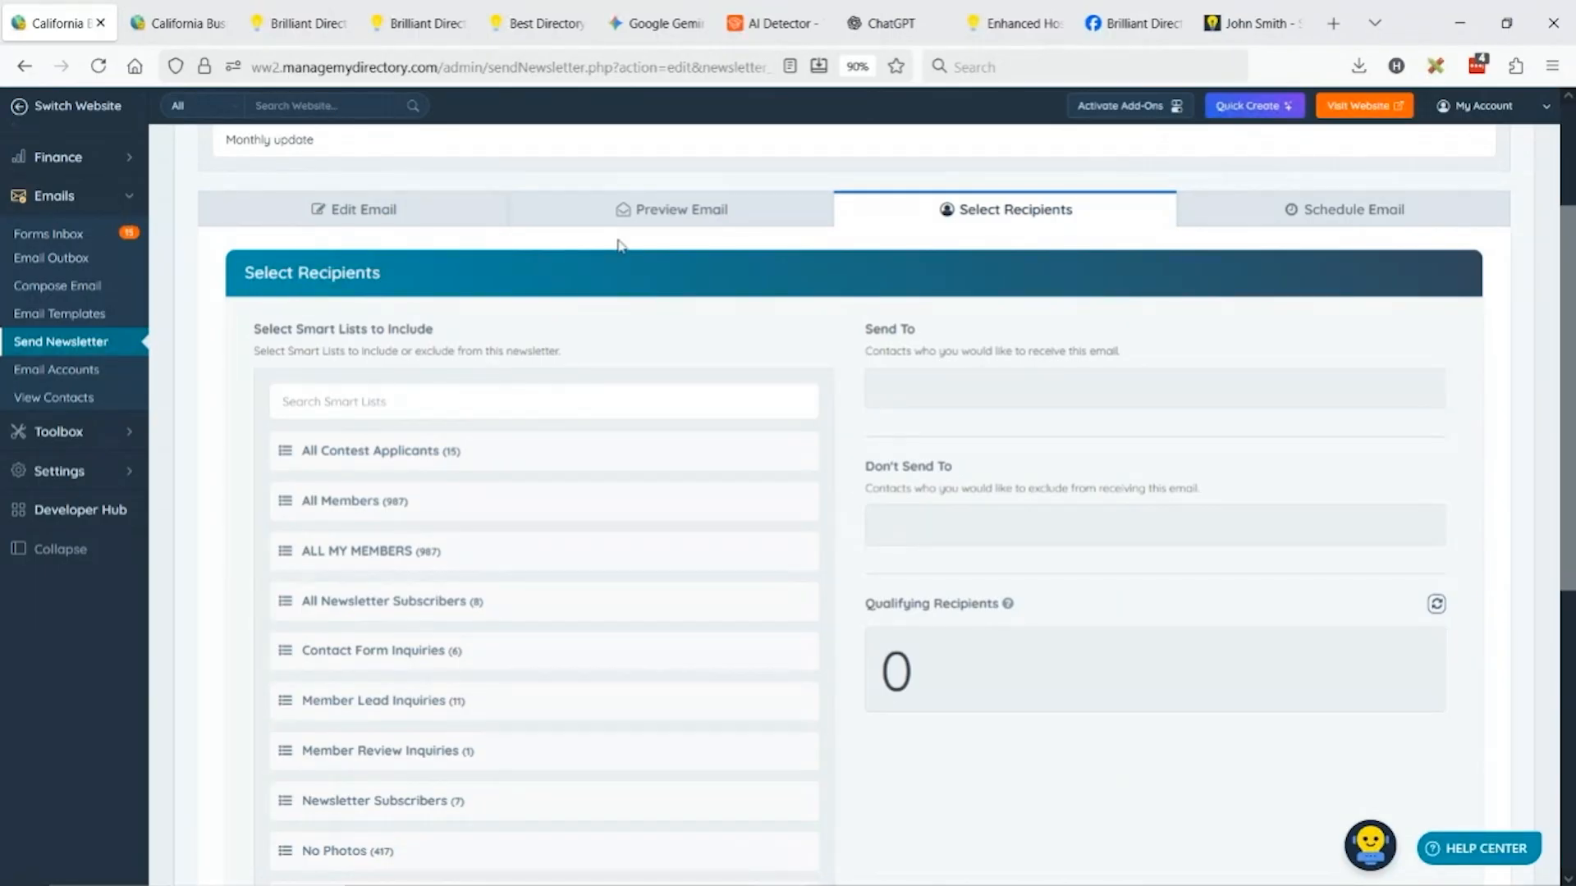
Include All Members and exclude Plumber Los Angeles for 895 recipients, then go to scheduling.
{"action": "left_click", "coordinate": [699, 502]}
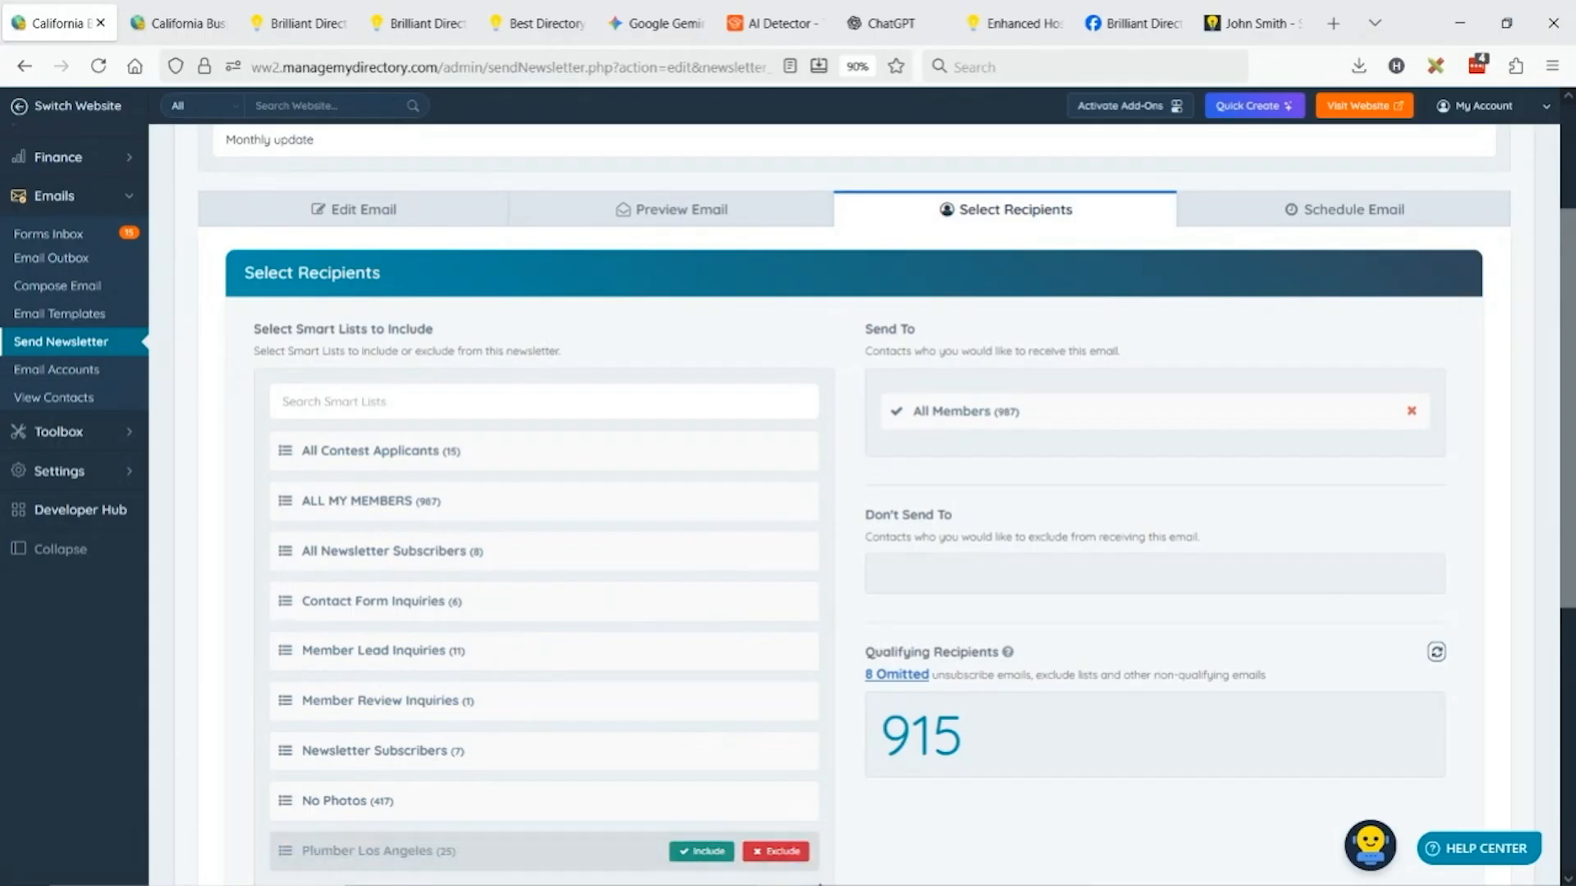
{"action": "scroll", "coordinate": [443, 854], "scroll_direction": "down", "scroll_amount": 3}
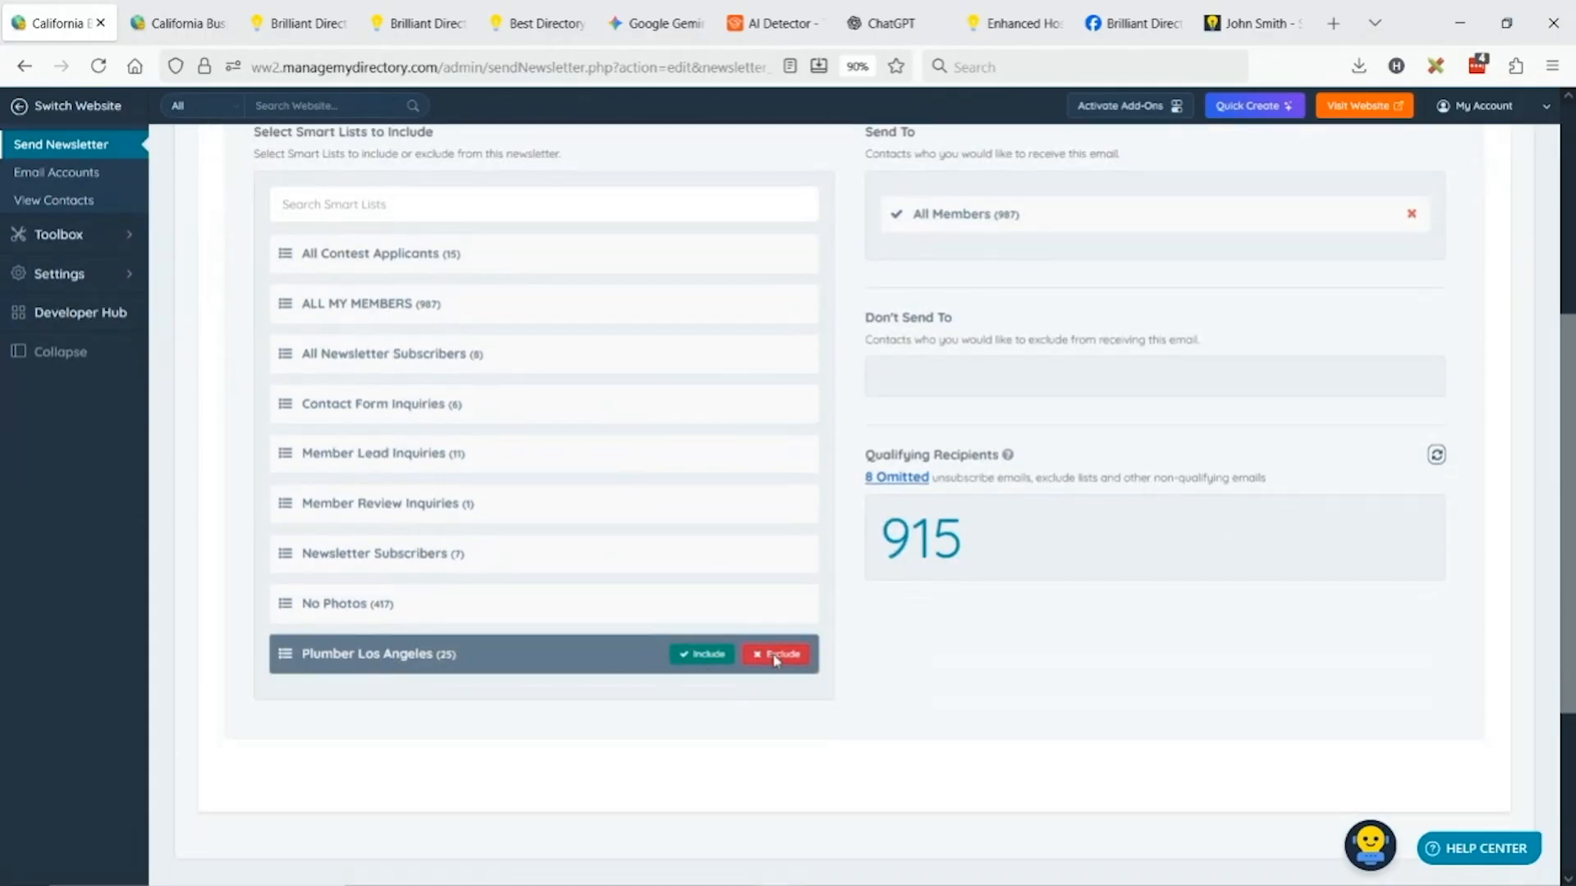
{"action": "left_click", "coordinate": [763, 654]}
{"action": "scroll", "coordinate": [988, 538], "scroll_direction": "up", "scroll_amount": 3}
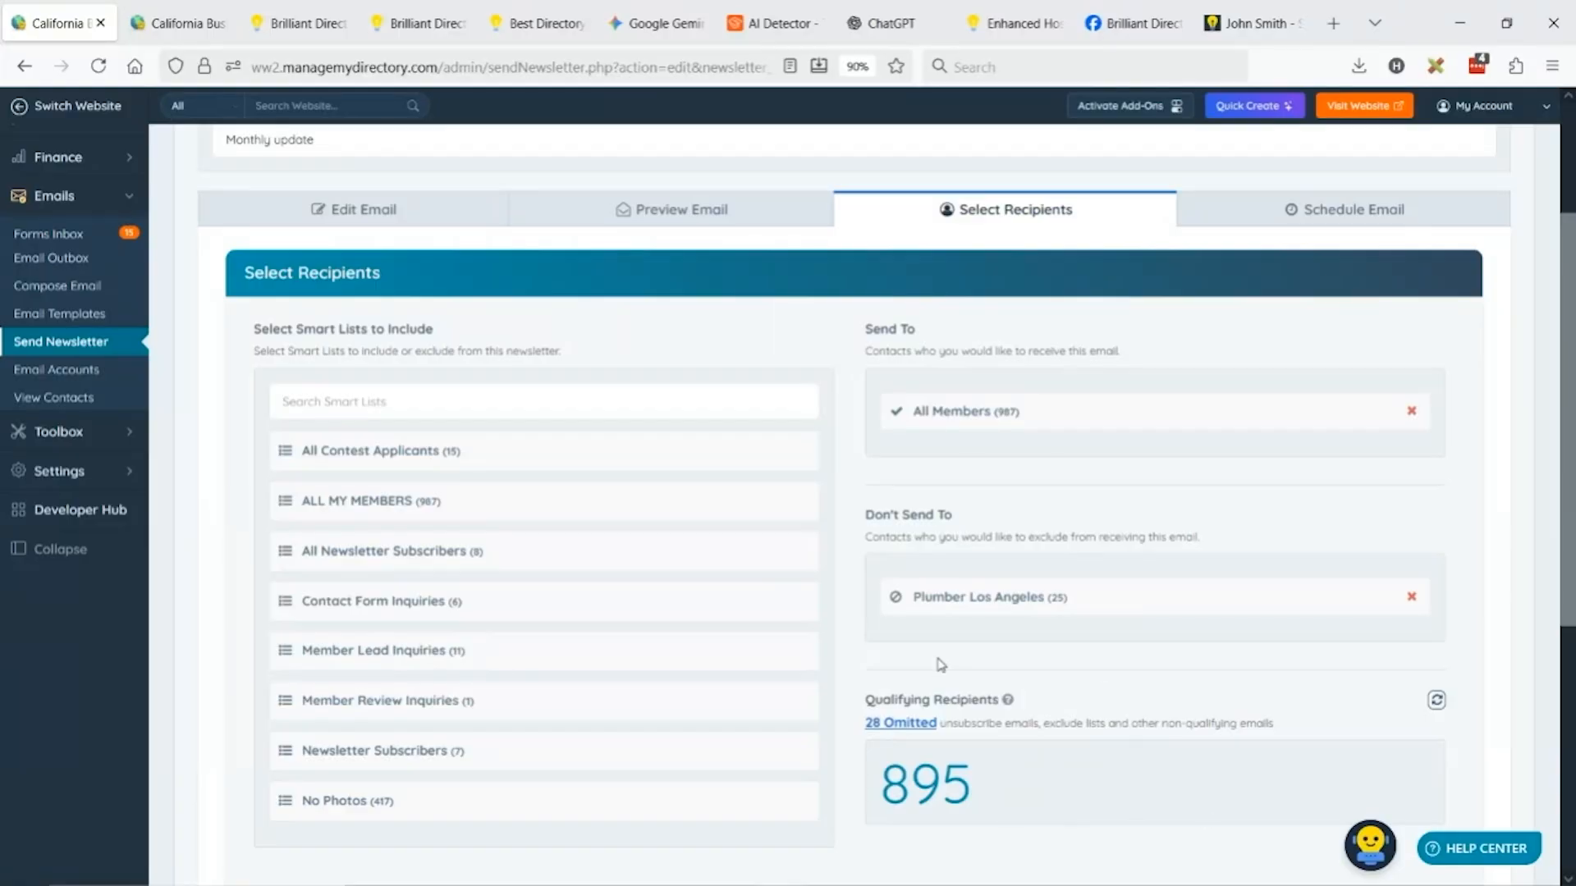
{"action": "scroll", "coordinate": [1008, 642], "scroll_direction": "up", "scroll_amount": 2}
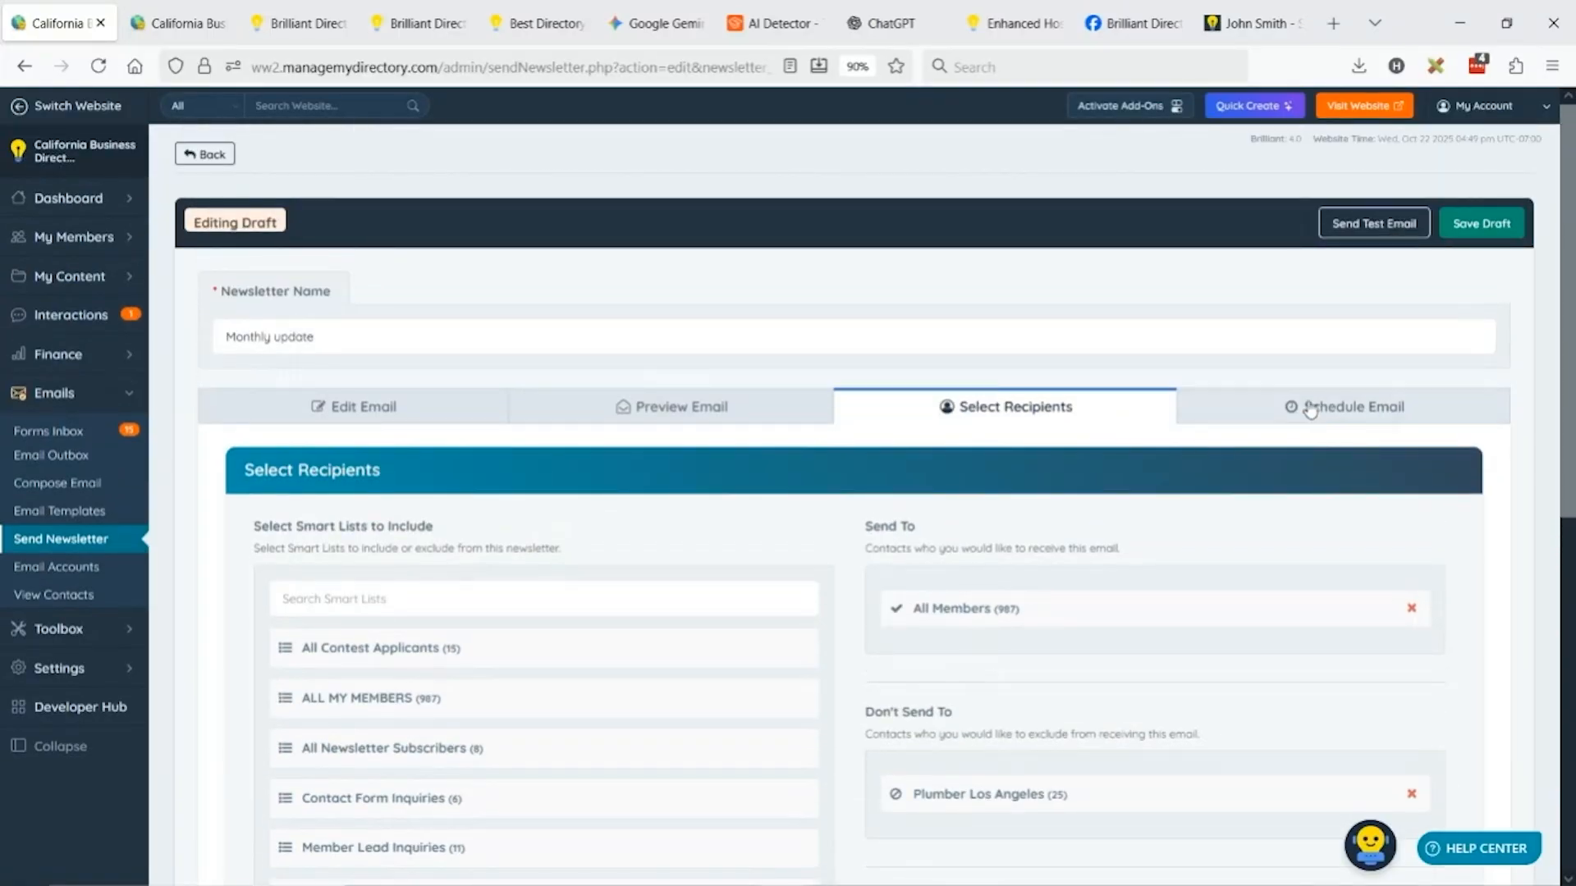
{"action": "left_click", "coordinate": [1311, 411]}
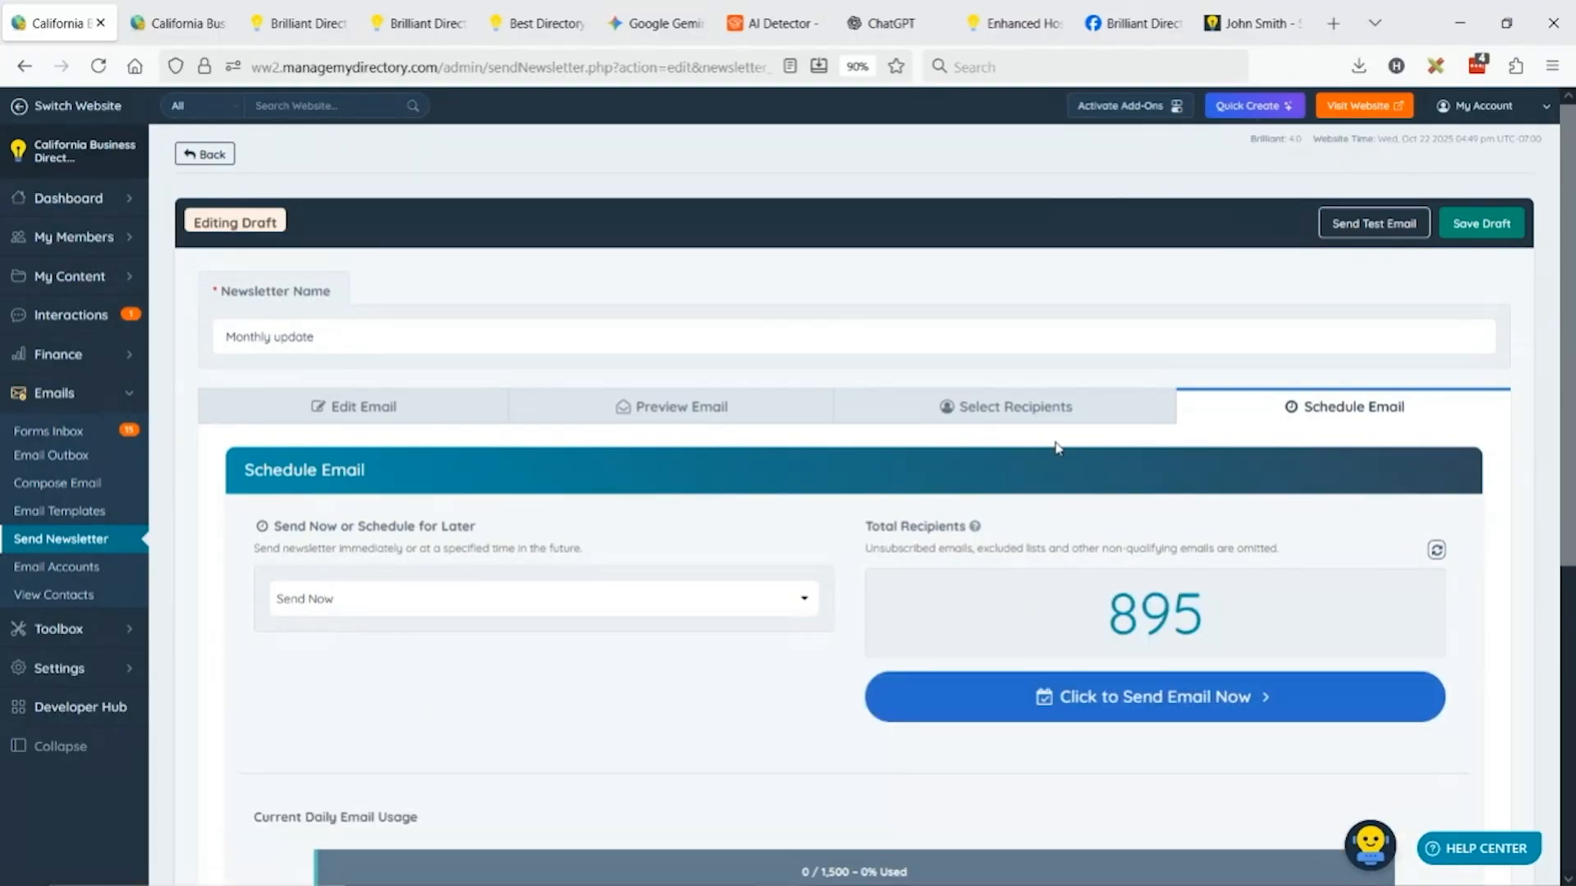
Step back through Select Recipients and Edit Email, returning to recipients showing 895 qualifying, 28 omitted.
{"action": "left_click", "coordinate": [906, 417]}
{"action": "scroll", "coordinate": [1062, 411], "scroll_direction": "down", "scroll_amount": 2}
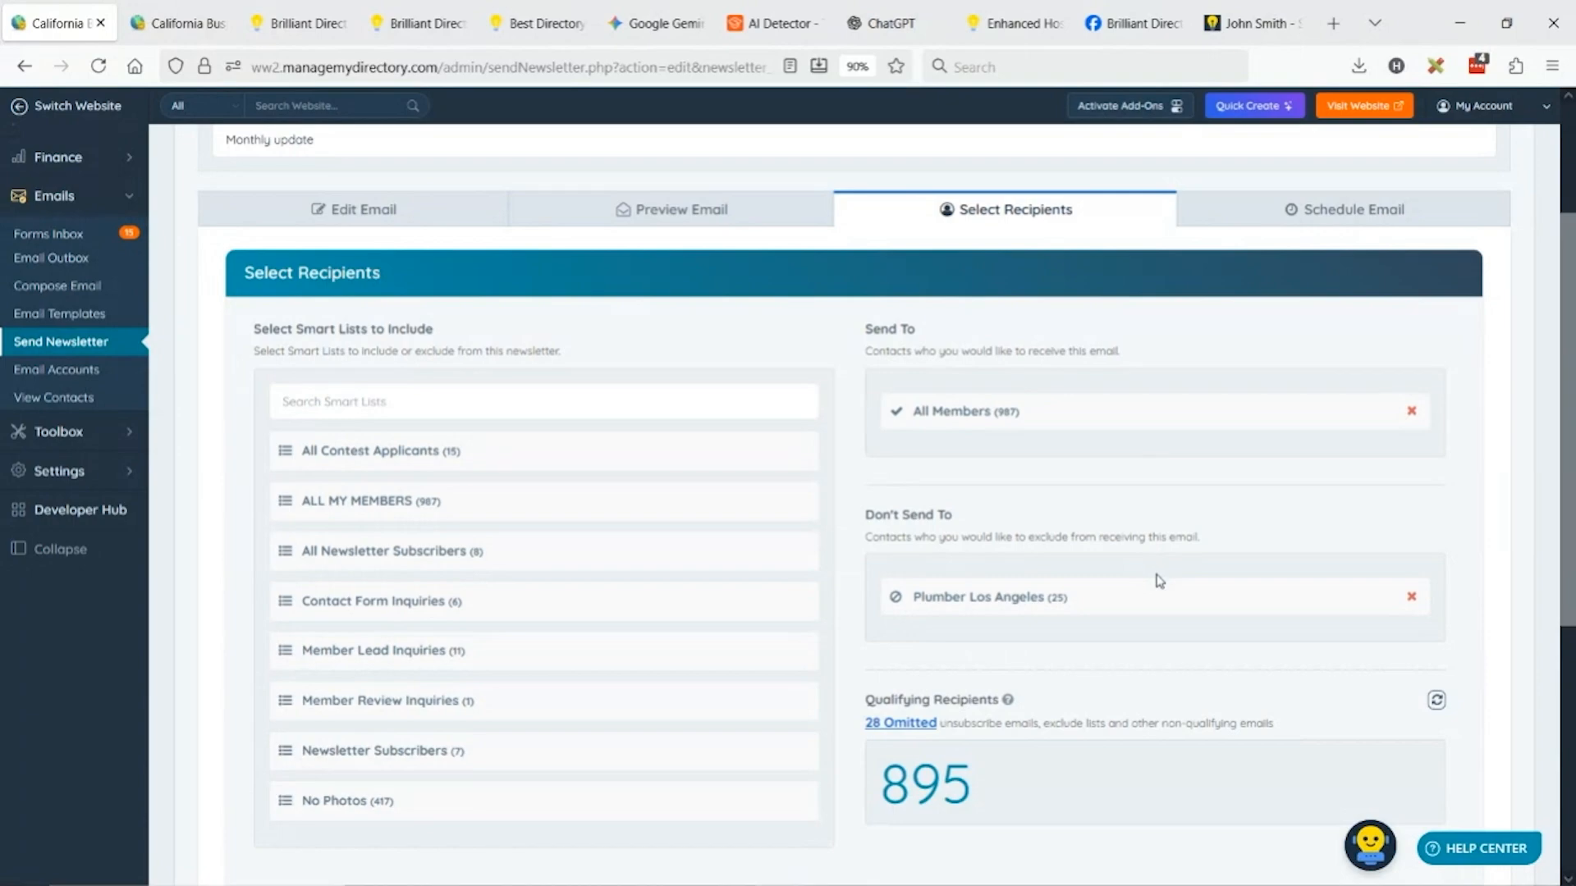
{"action": "scroll", "coordinate": [971, 540], "scroll_direction": "up", "scroll_amount": 3}
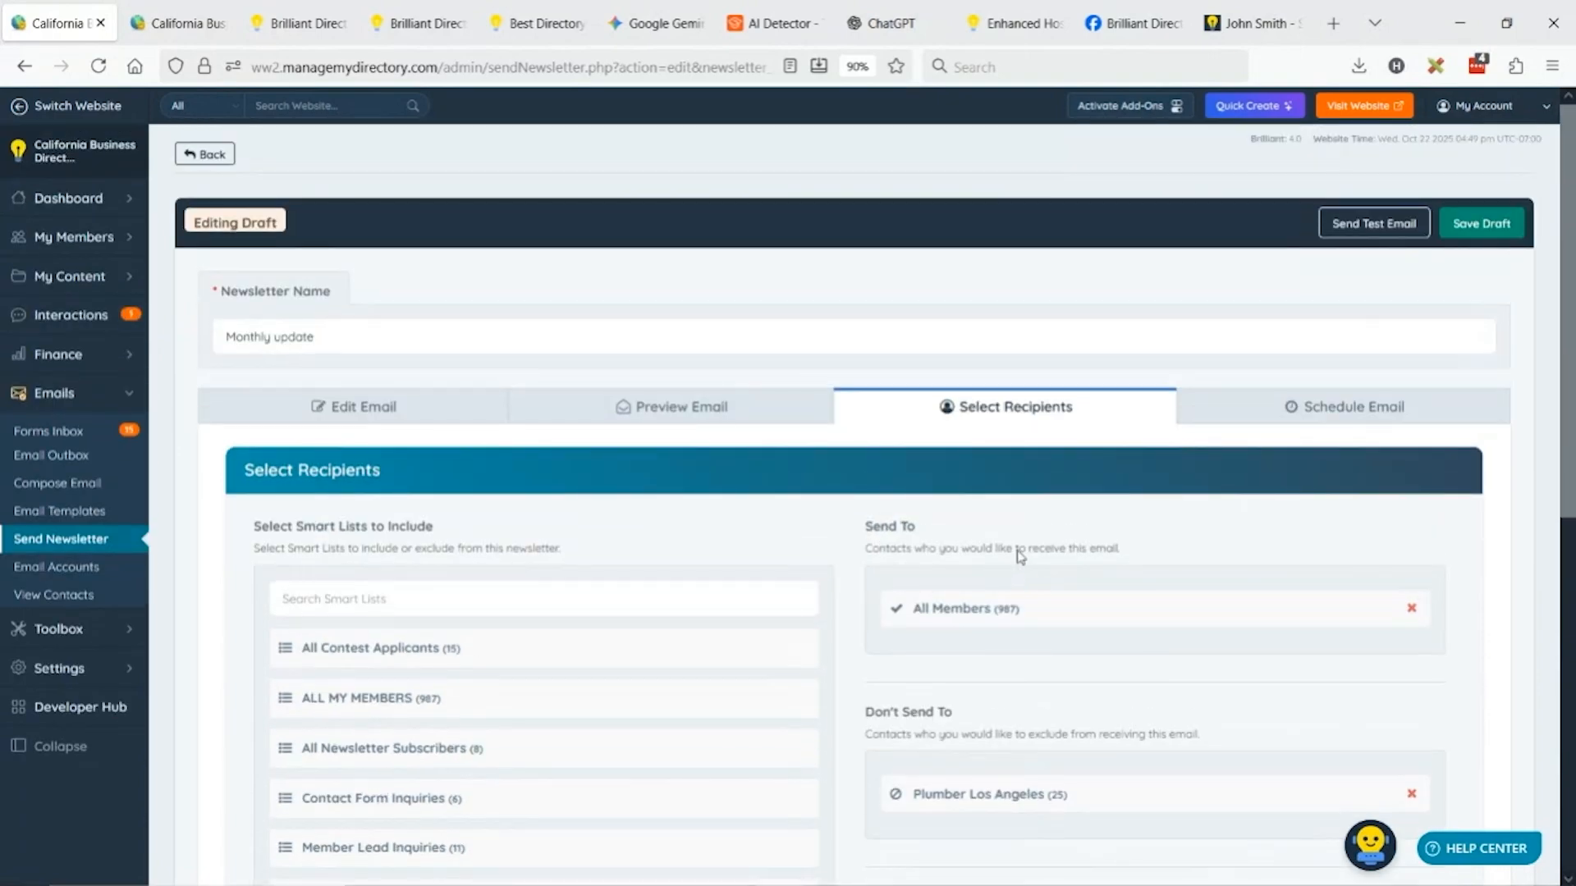
{"action": "left_click", "coordinate": [422, 405]}
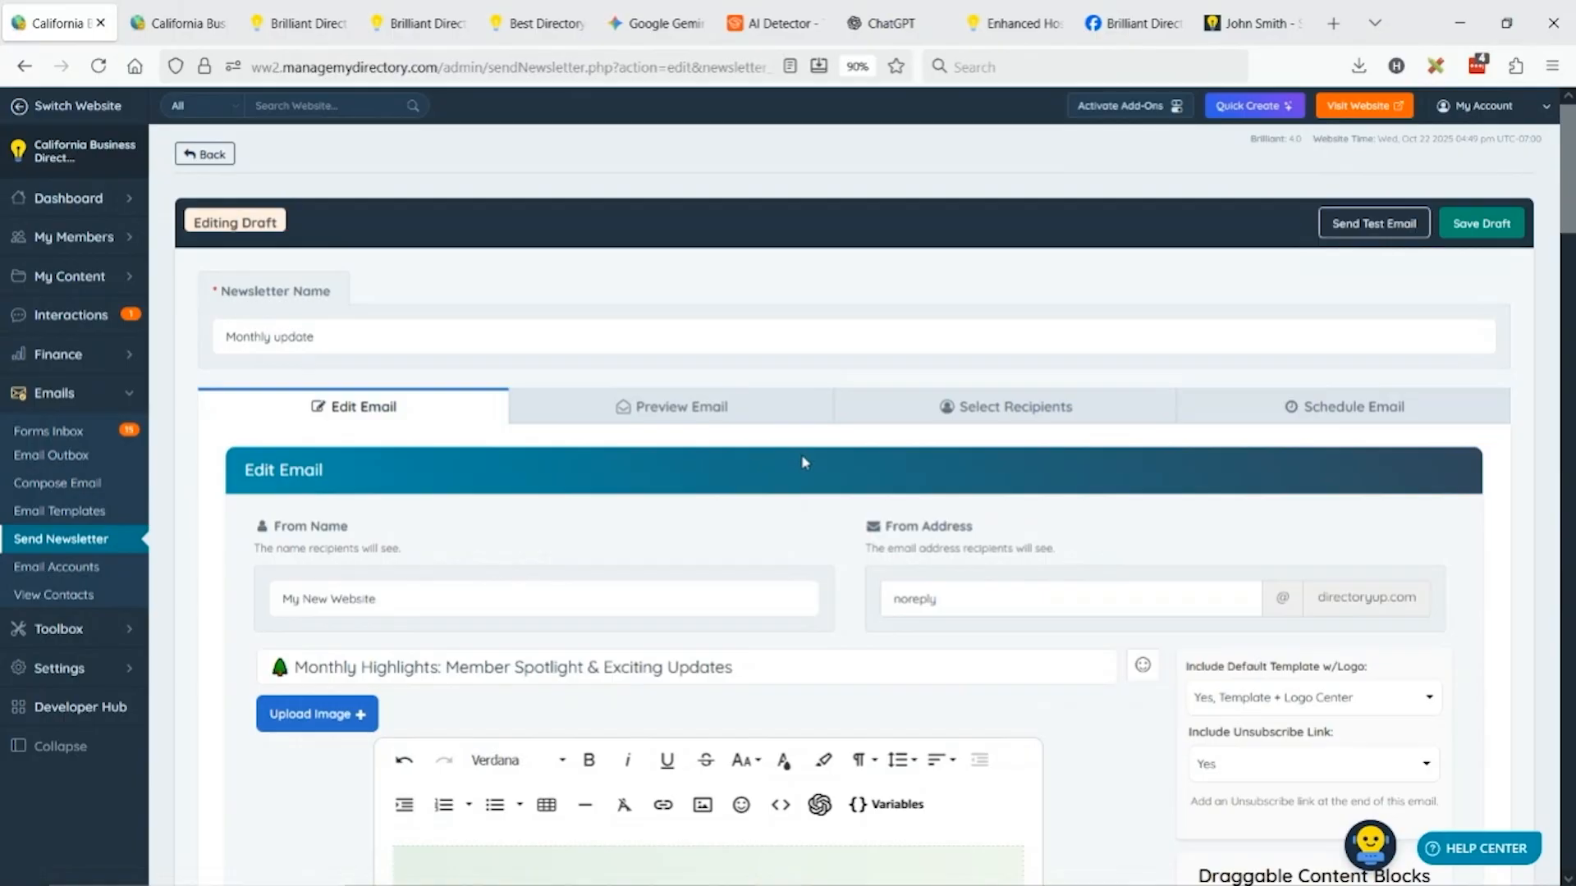
{"action": "left_click", "coordinate": [1042, 408]}
{"action": "scroll", "coordinate": [1047, 370], "scroll_direction": "down", "scroll_amount": 3}
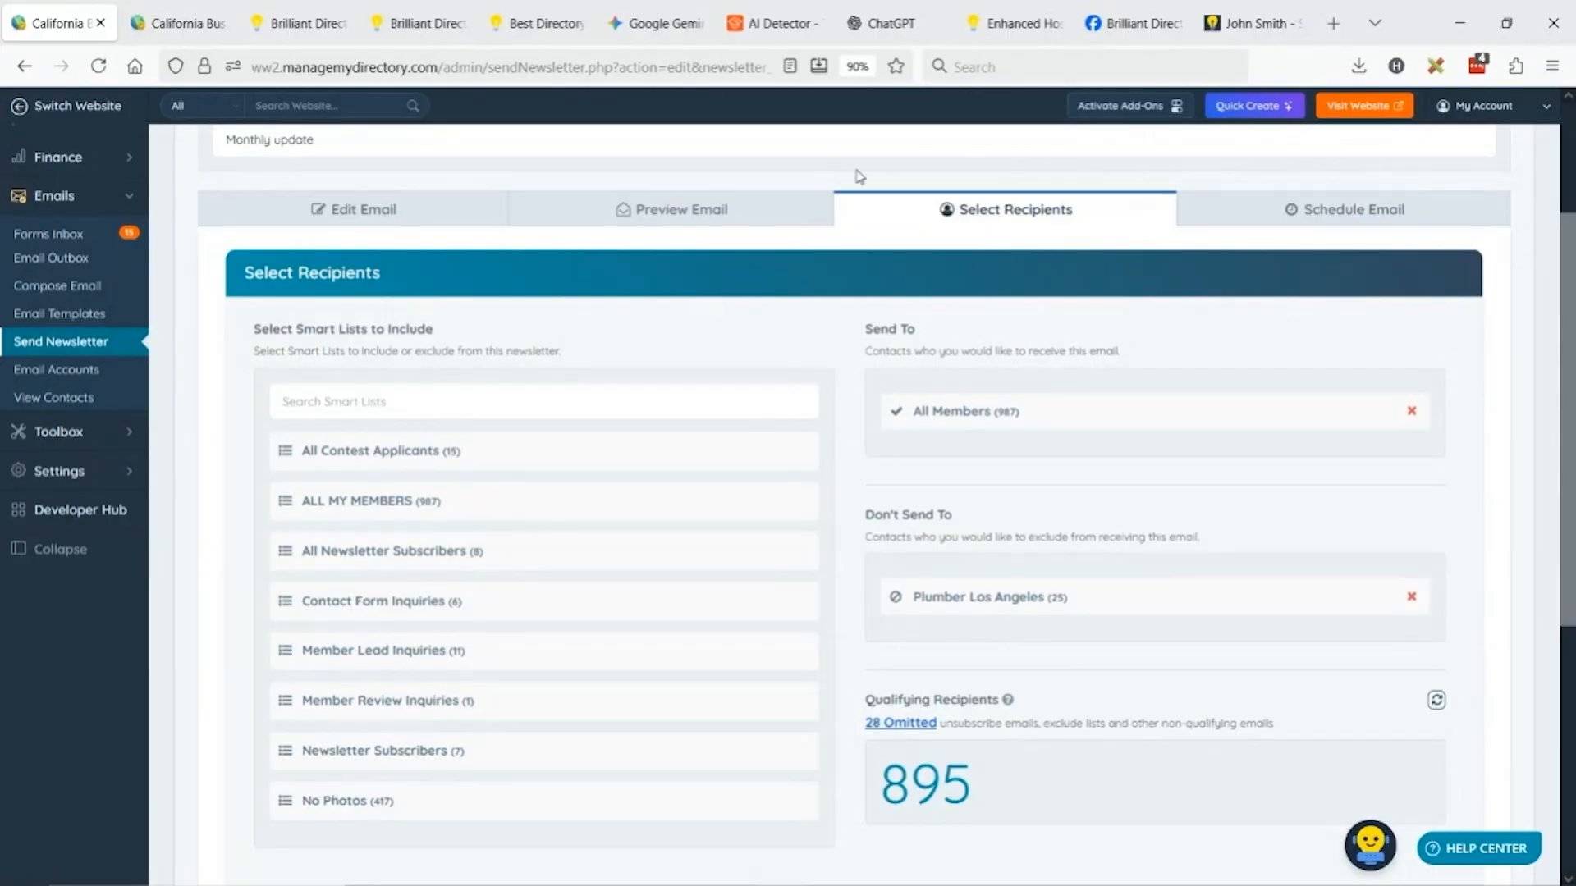
{"action": "scroll", "coordinate": [1126, 294], "scroll_direction": "up", "scroll_amount": 3}
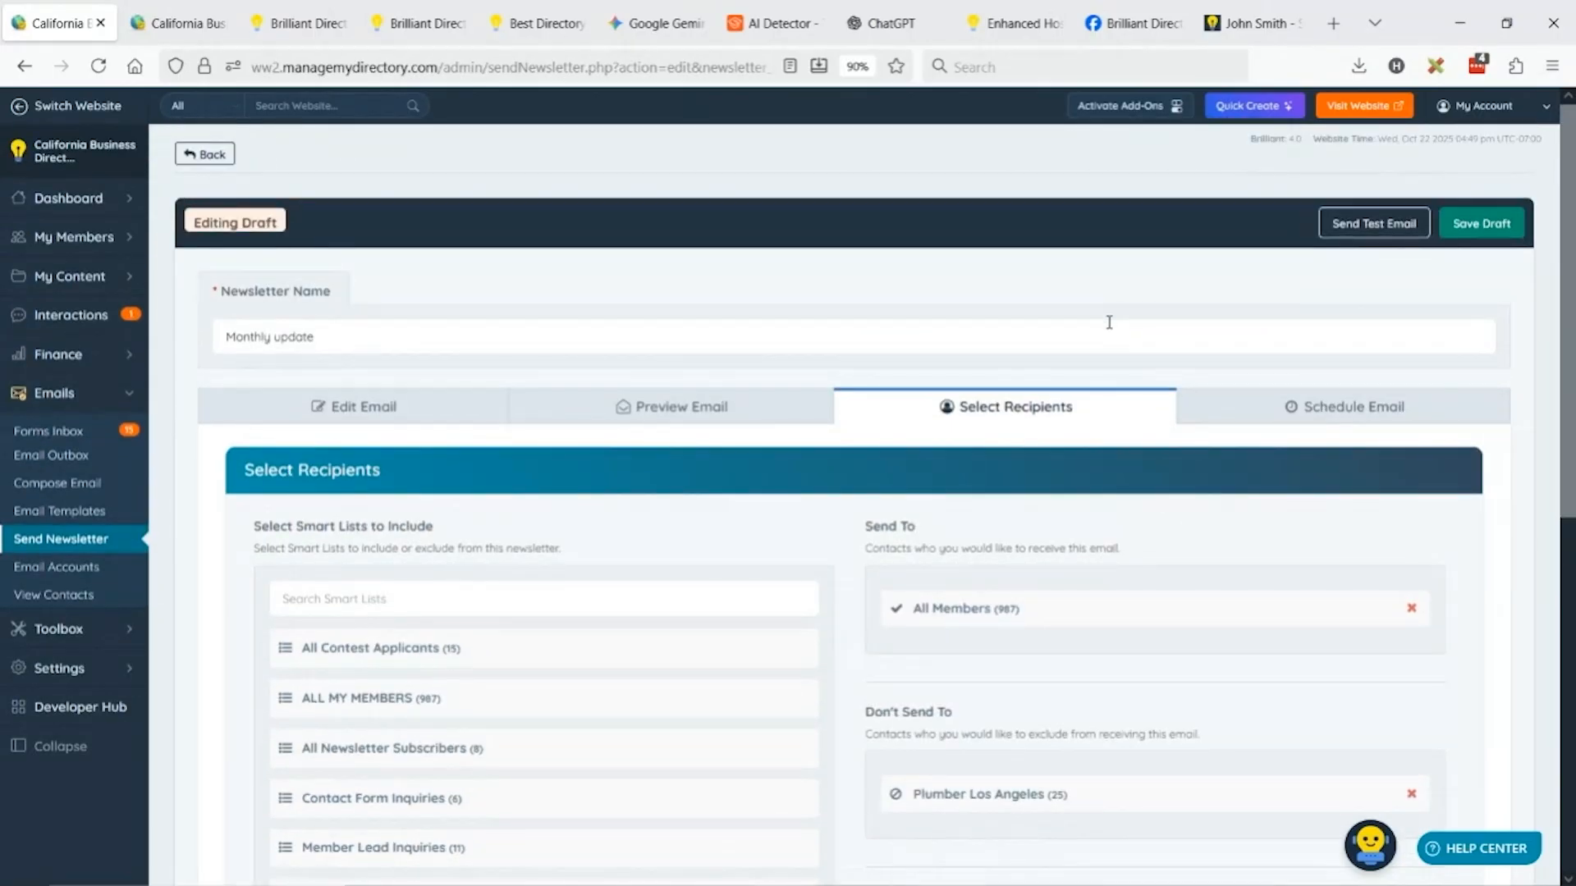
{"action": "scroll", "coordinate": [977, 410], "scroll_direction": "down", "scroll_amount": 3}
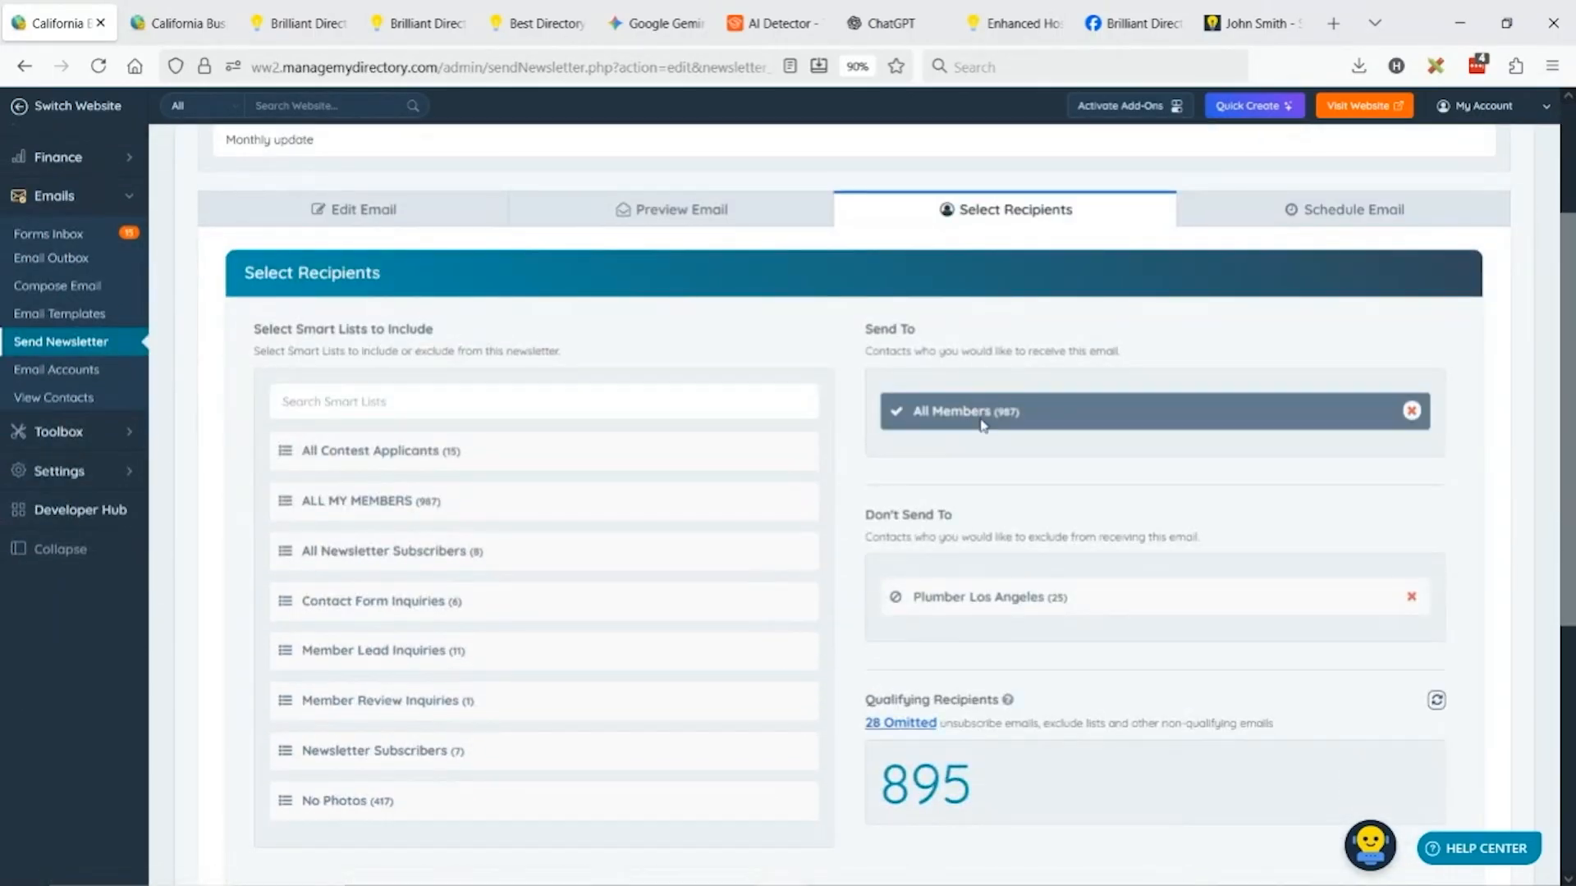
{"action": "mouse_move", "coordinate": [693, 821]}
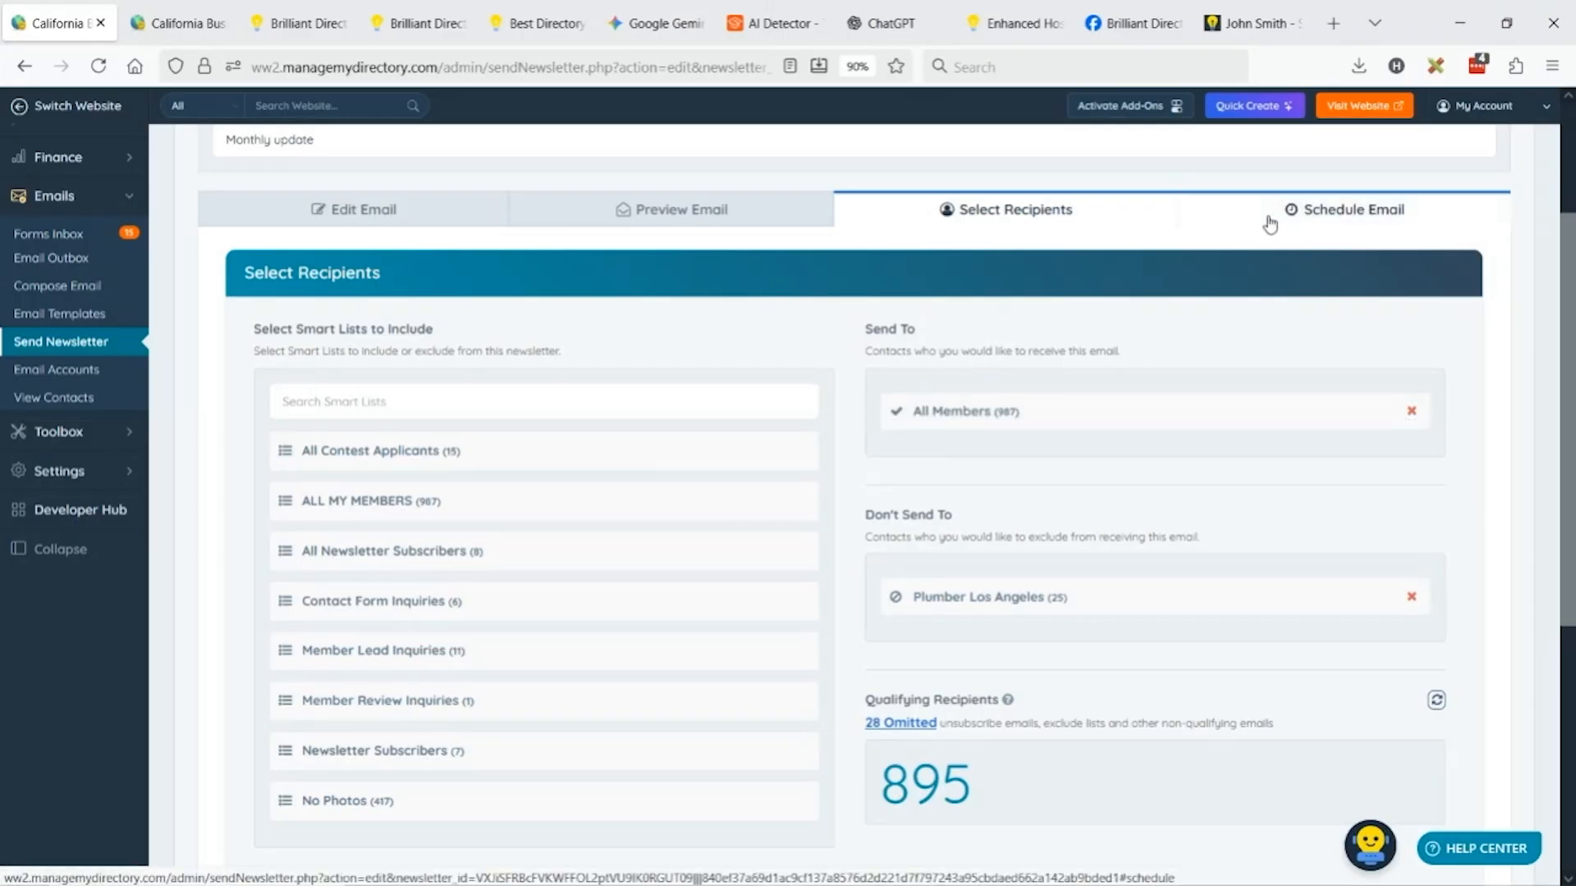
Schedule the newsletter to send later on 10/23/2025 at 6:00 AM.
{"action": "left_click", "coordinate": [1330, 213]}
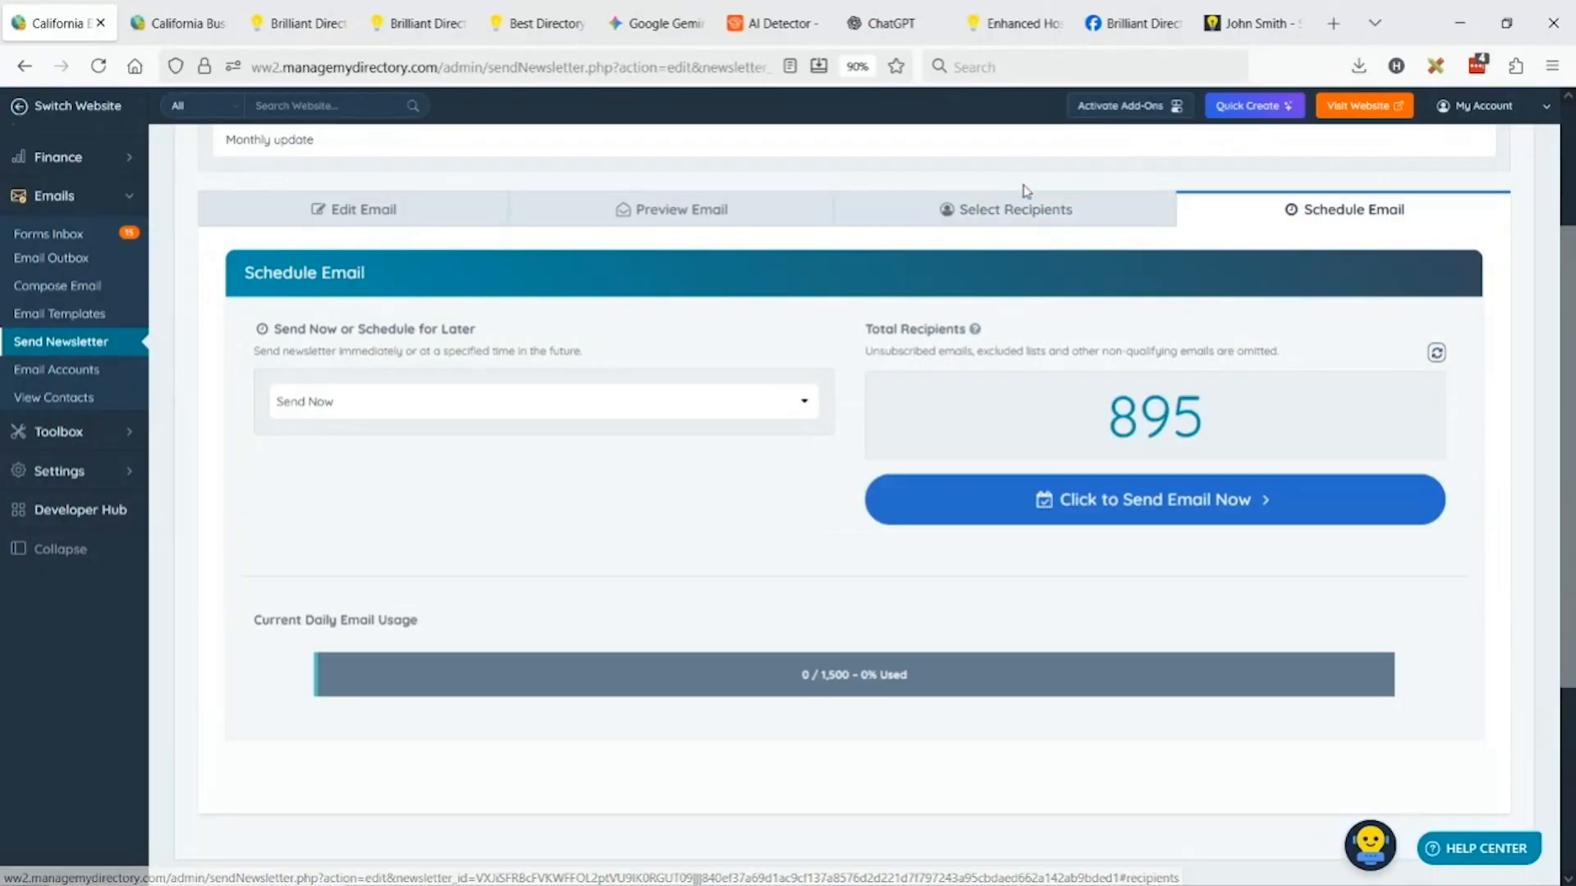
{"action": "left_click", "coordinate": [334, 406]}
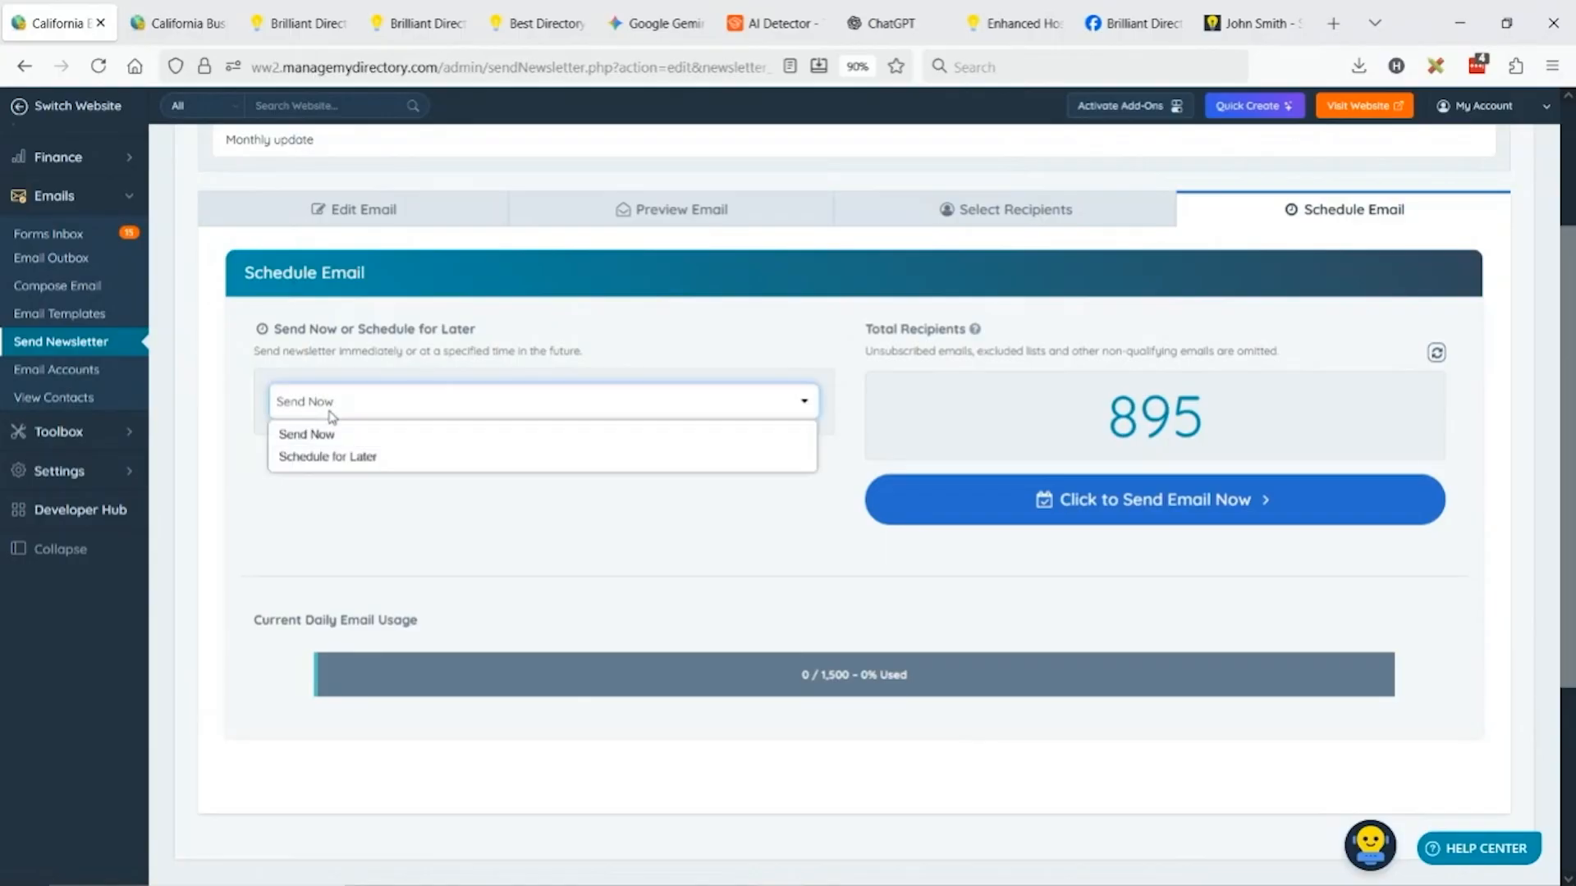
{"action": "left_click", "coordinate": [353, 452]}
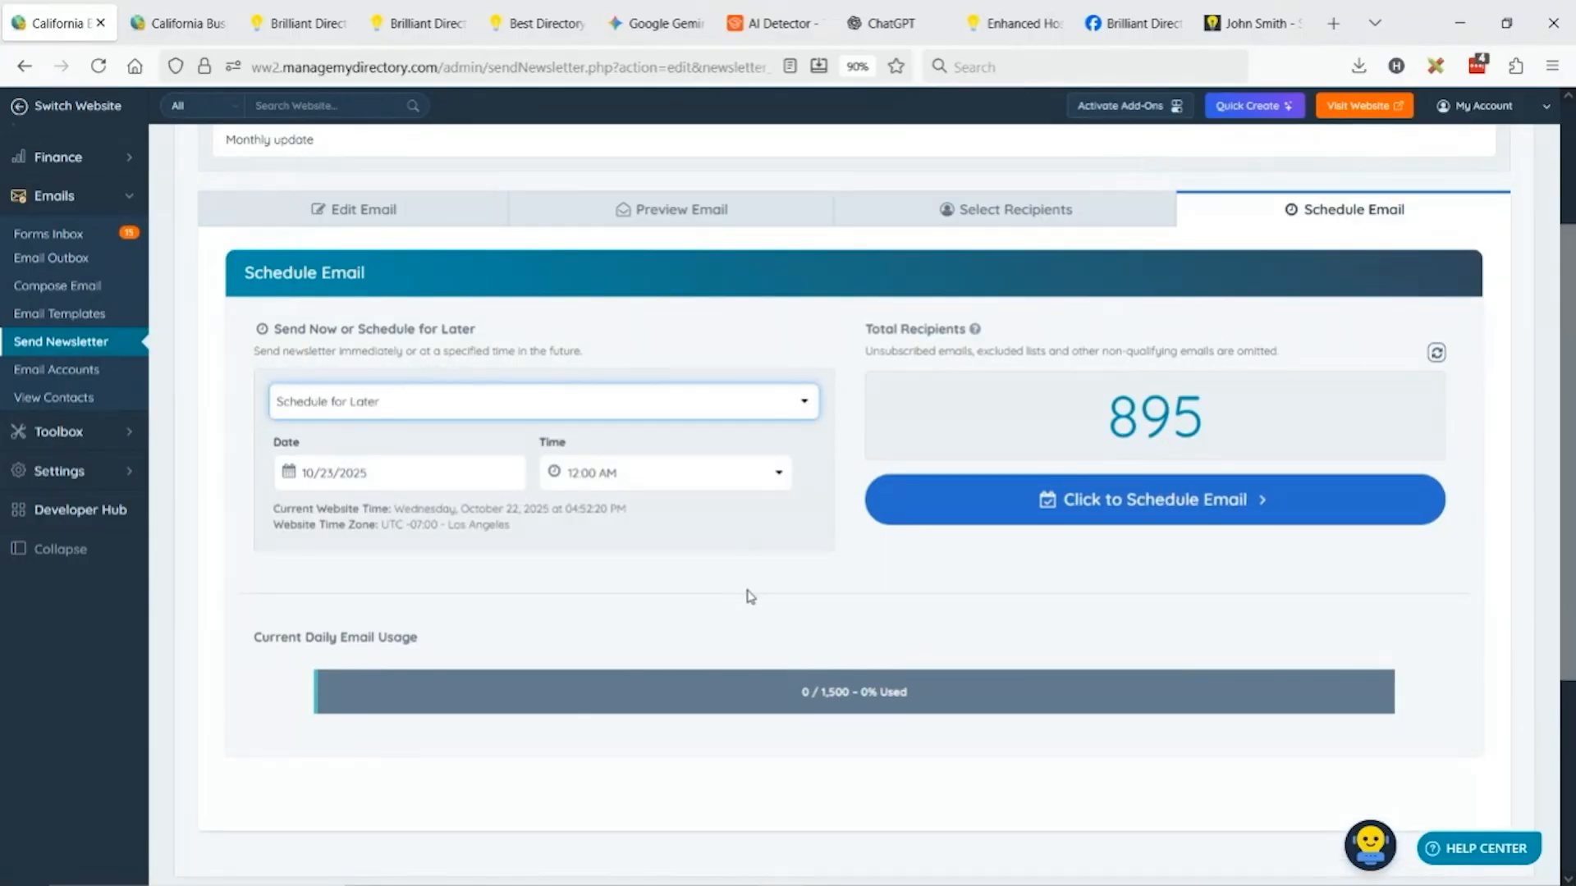
{"action": "left_click", "coordinate": [397, 473]}
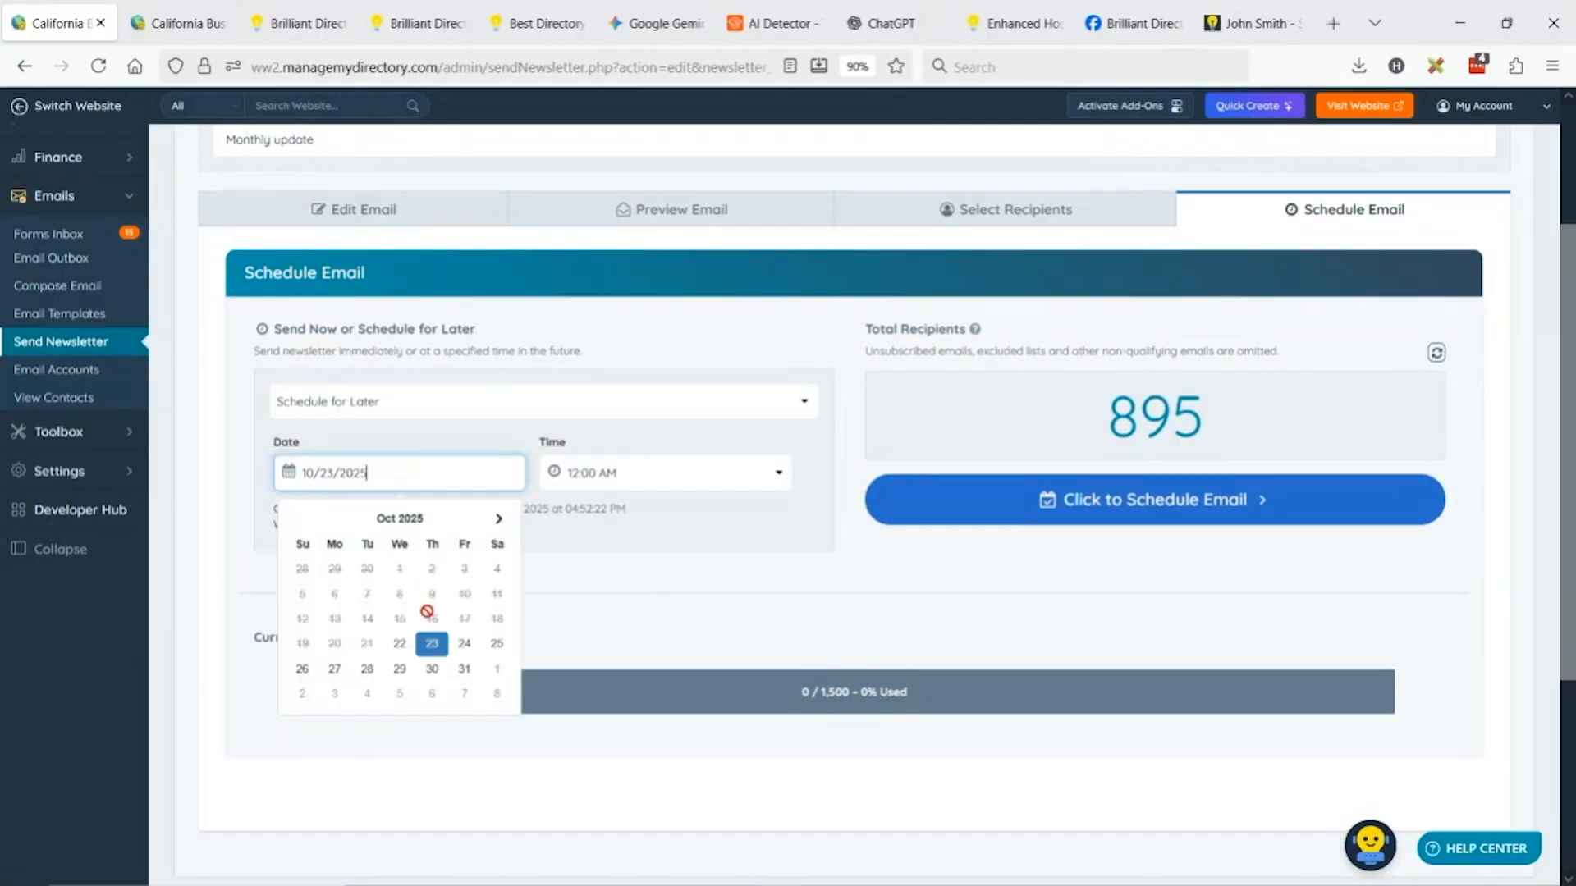
{"action": "left_click", "coordinate": [432, 646]}
{"action": "left_click", "coordinate": [627, 472]}
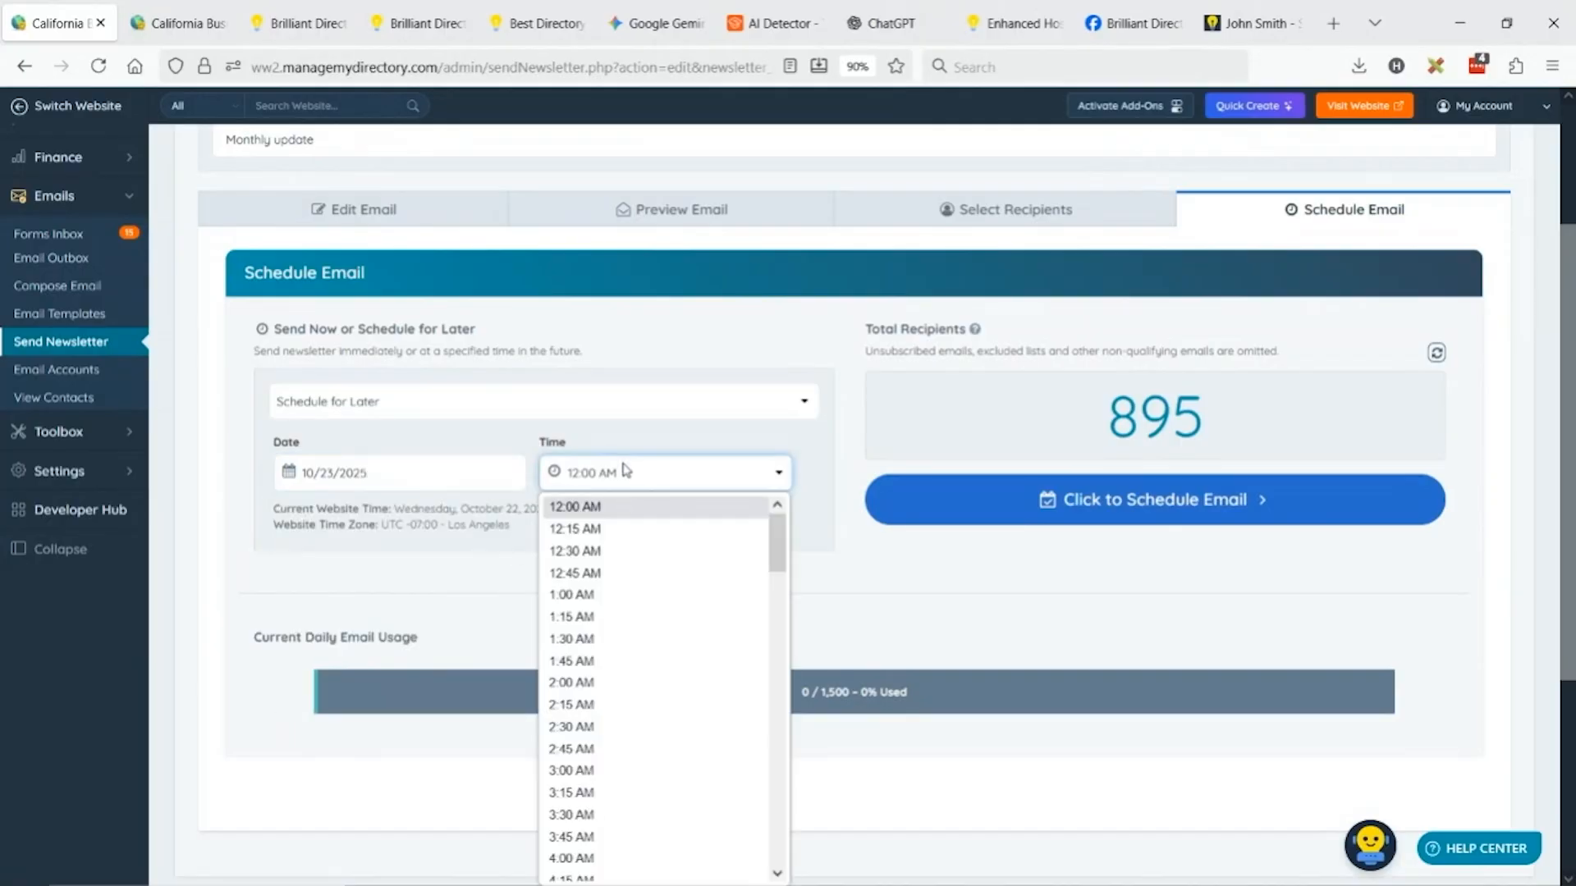
{"action": "scroll", "coordinate": [692, 607], "scroll_direction": "down", "scroll_amount": 3}
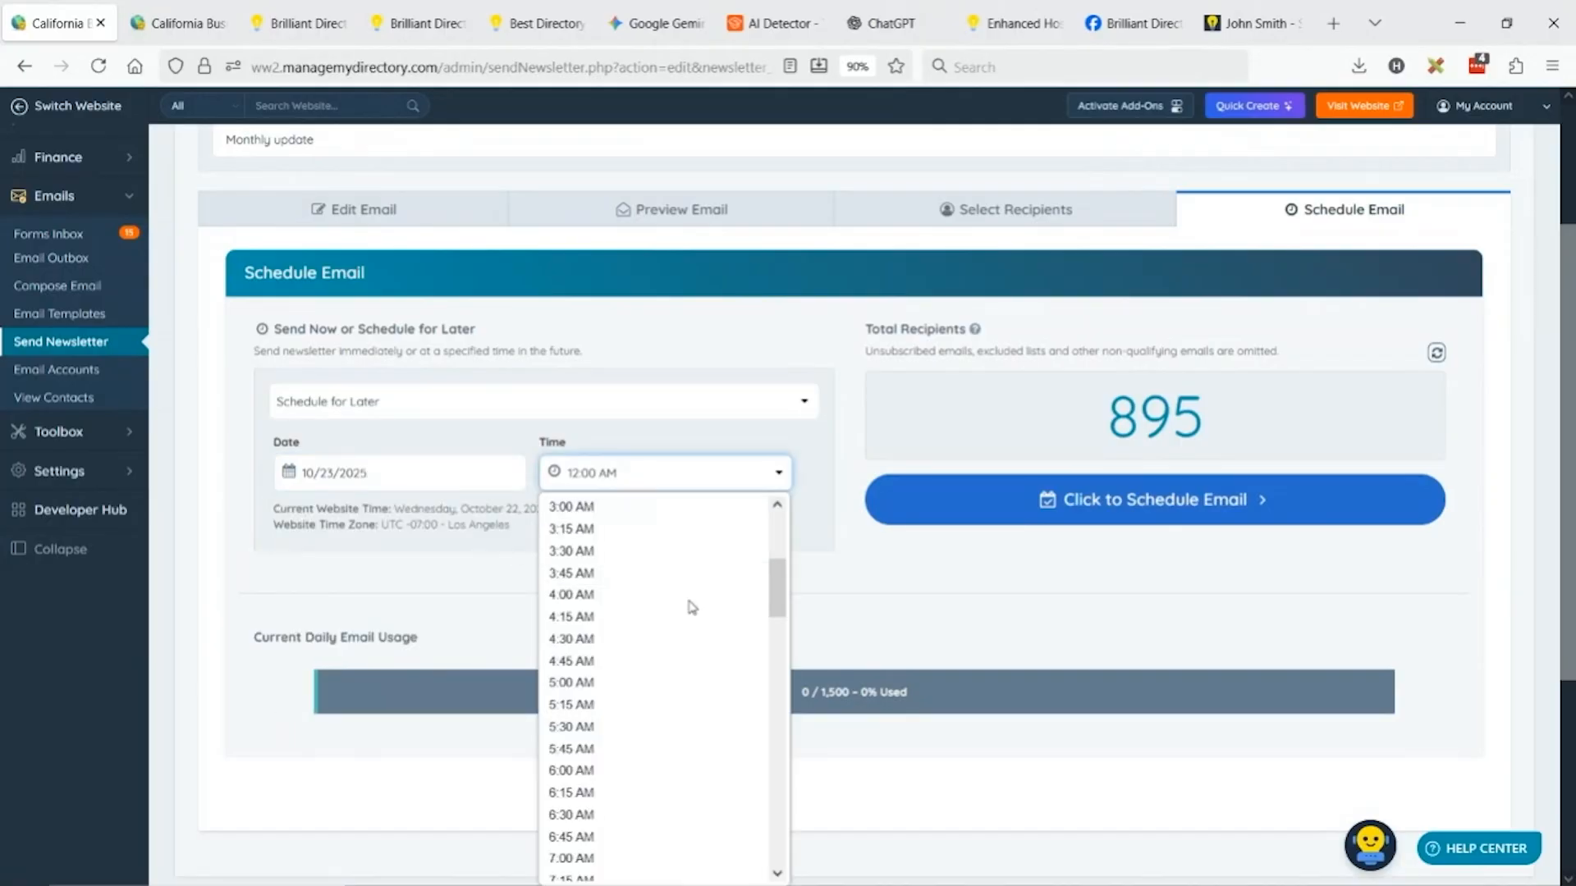
{"action": "left_click", "coordinate": [616, 772]}
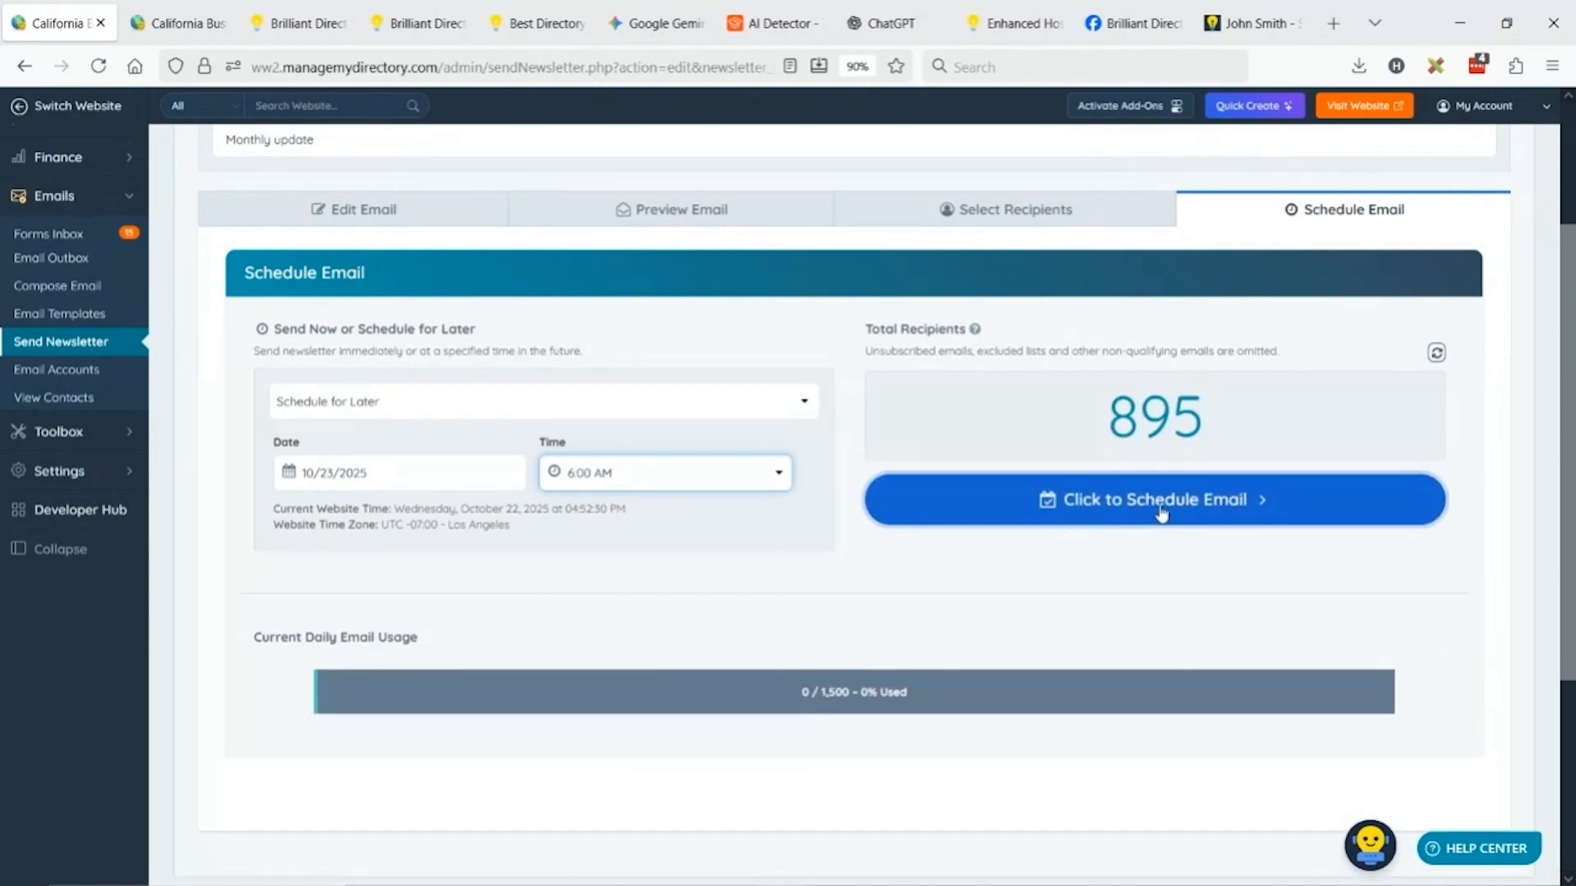
Submit the schedule but cancel it at the confirmation prompt.
{"action": "left_click", "coordinate": [1161, 532]}
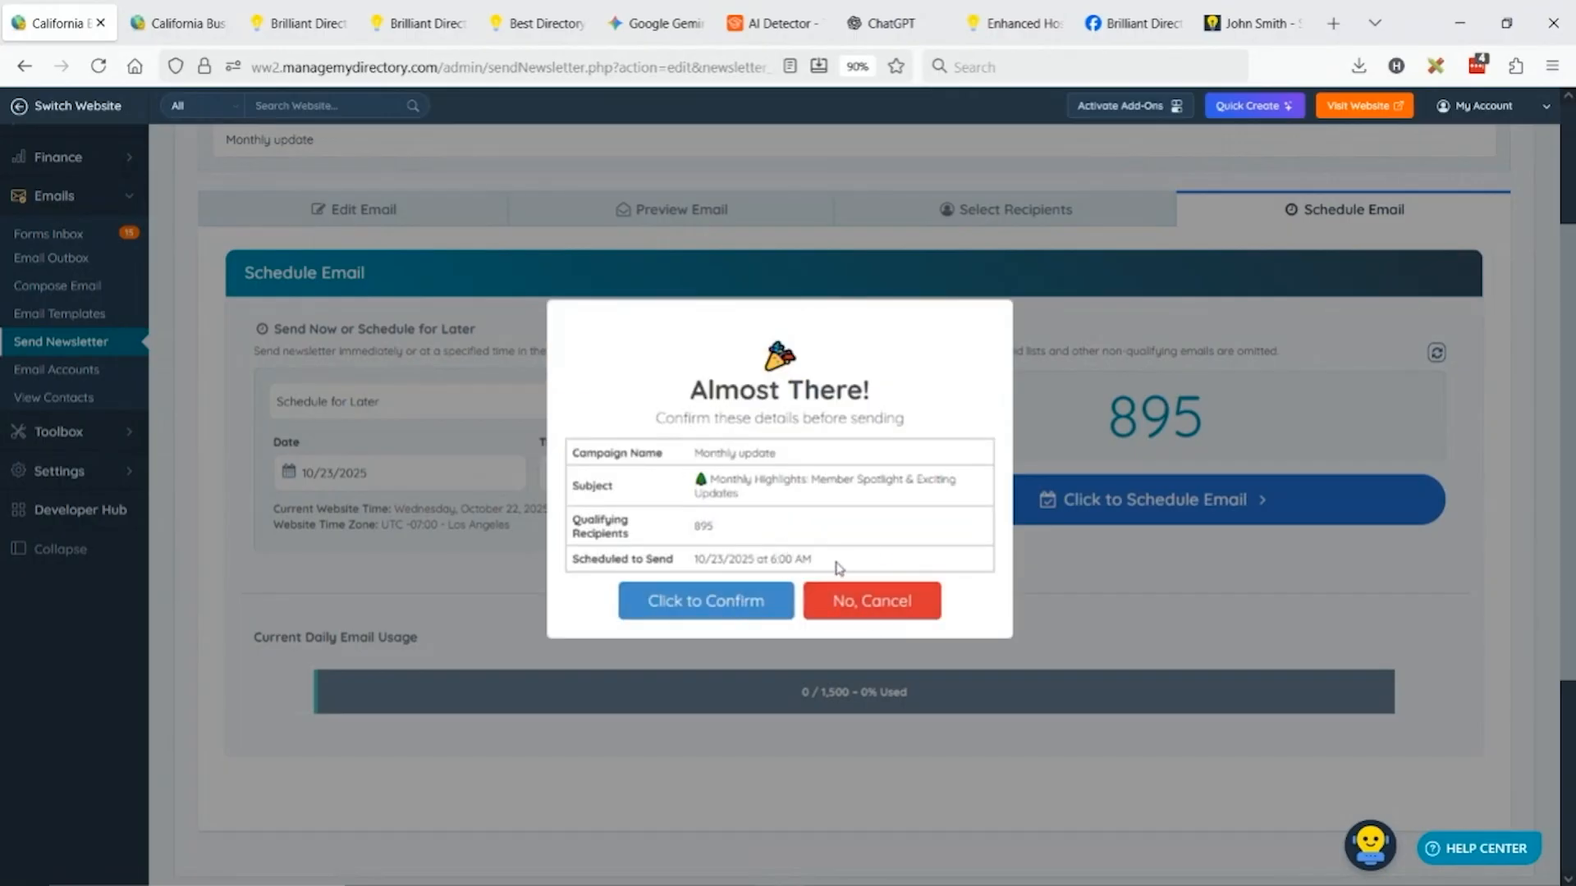
{"action": "left_click", "coordinate": [934, 608]}
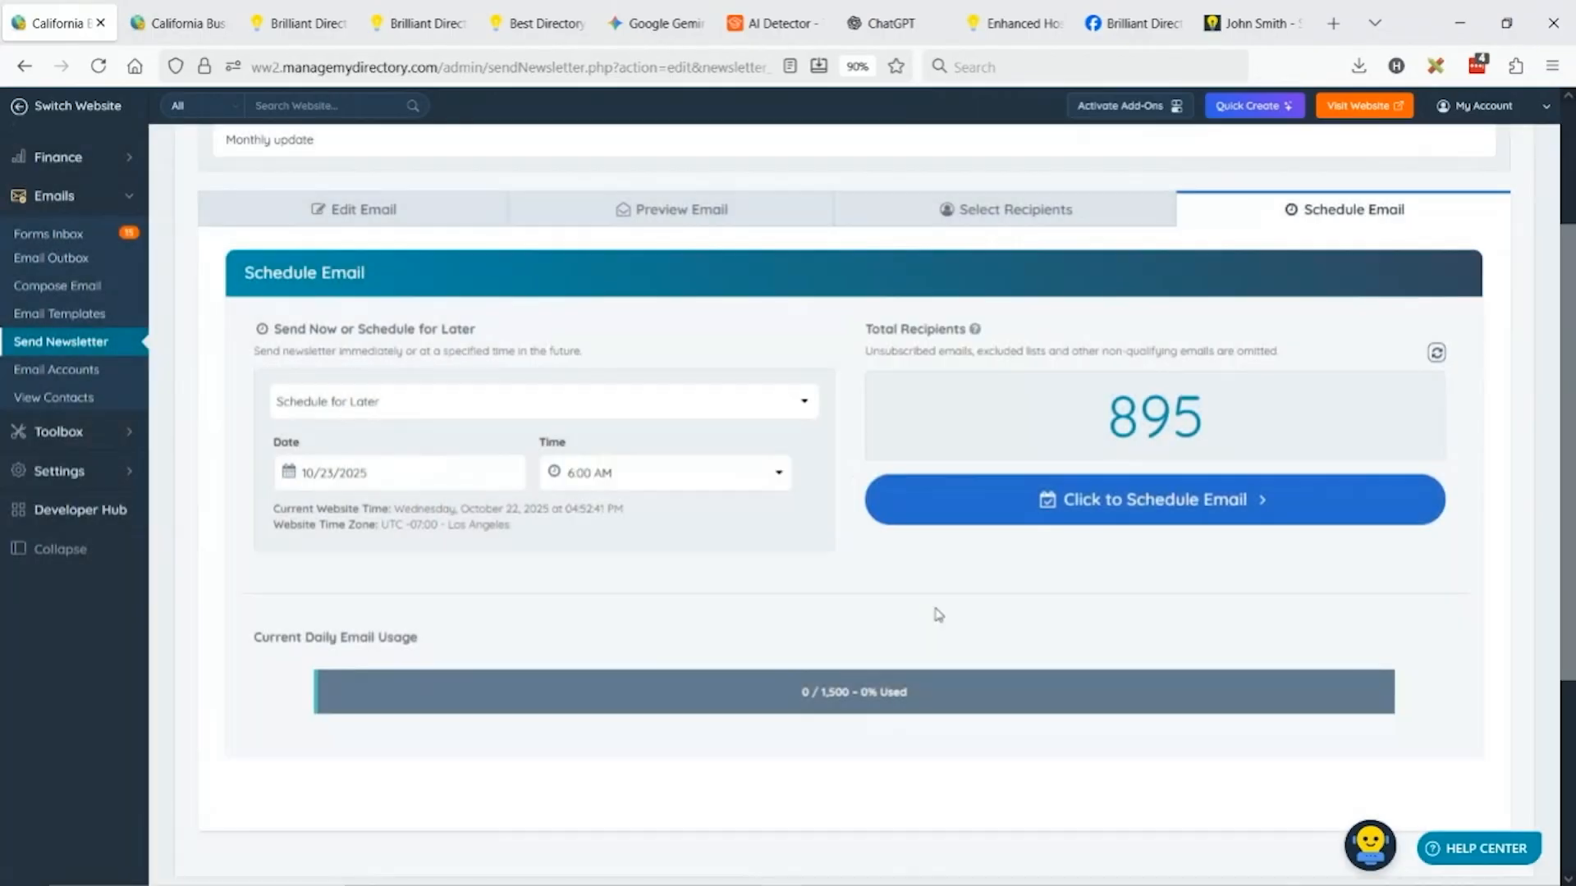
{"action": "left_click", "coordinate": [165, 8]}
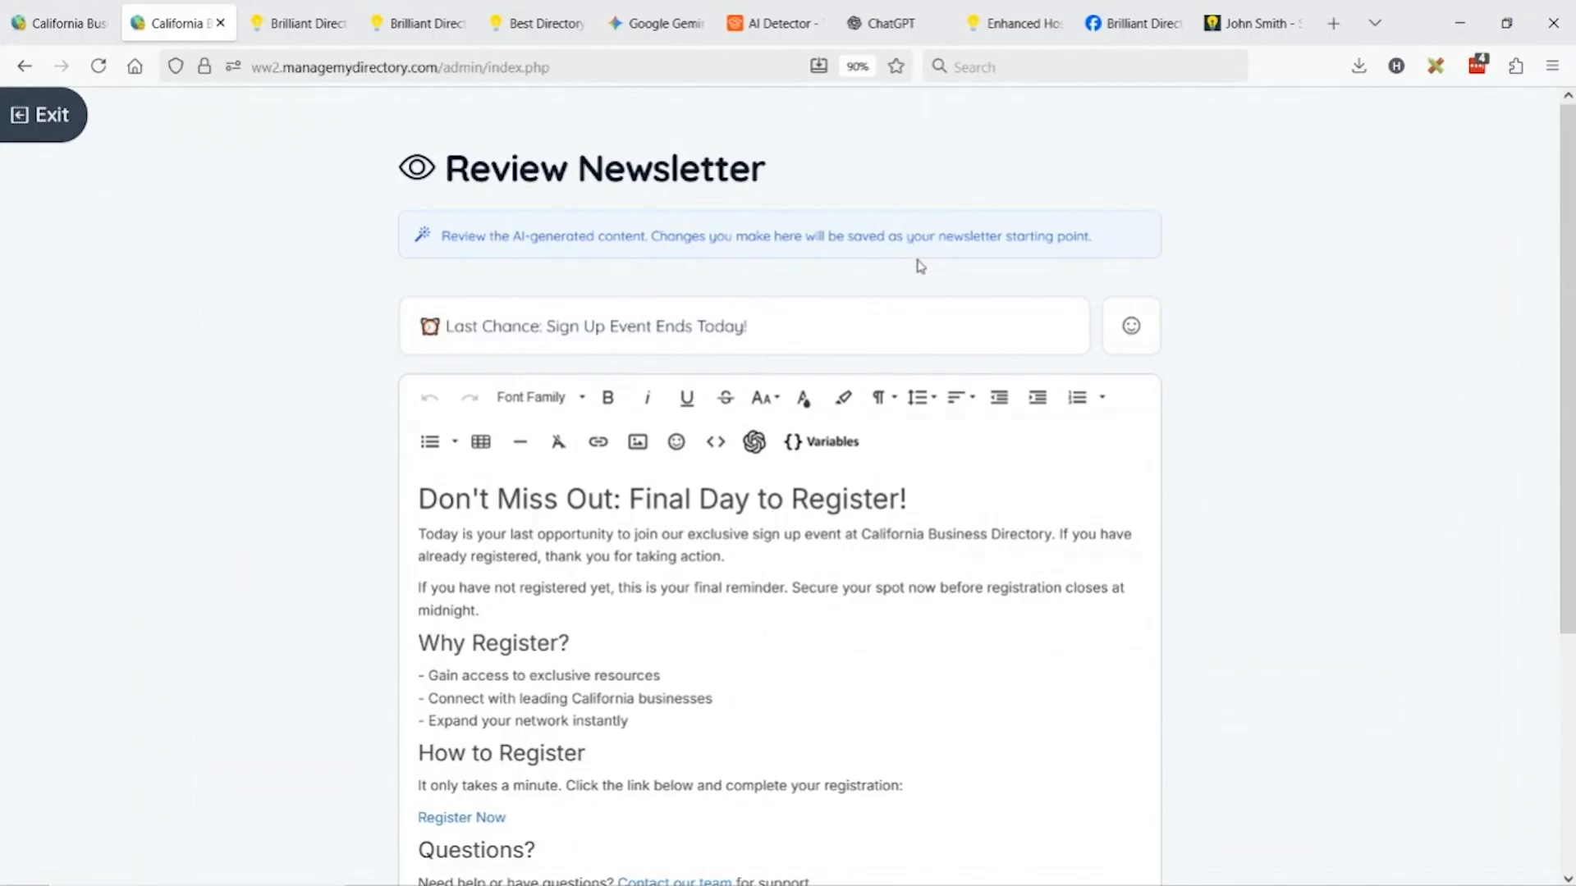
Inspect the Register Now link's URL in the 'Last Chance' reminder draft, closing without changes.
{"action": "scroll", "coordinate": [849, 240], "scroll_direction": "down", "scroll_amount": 3}
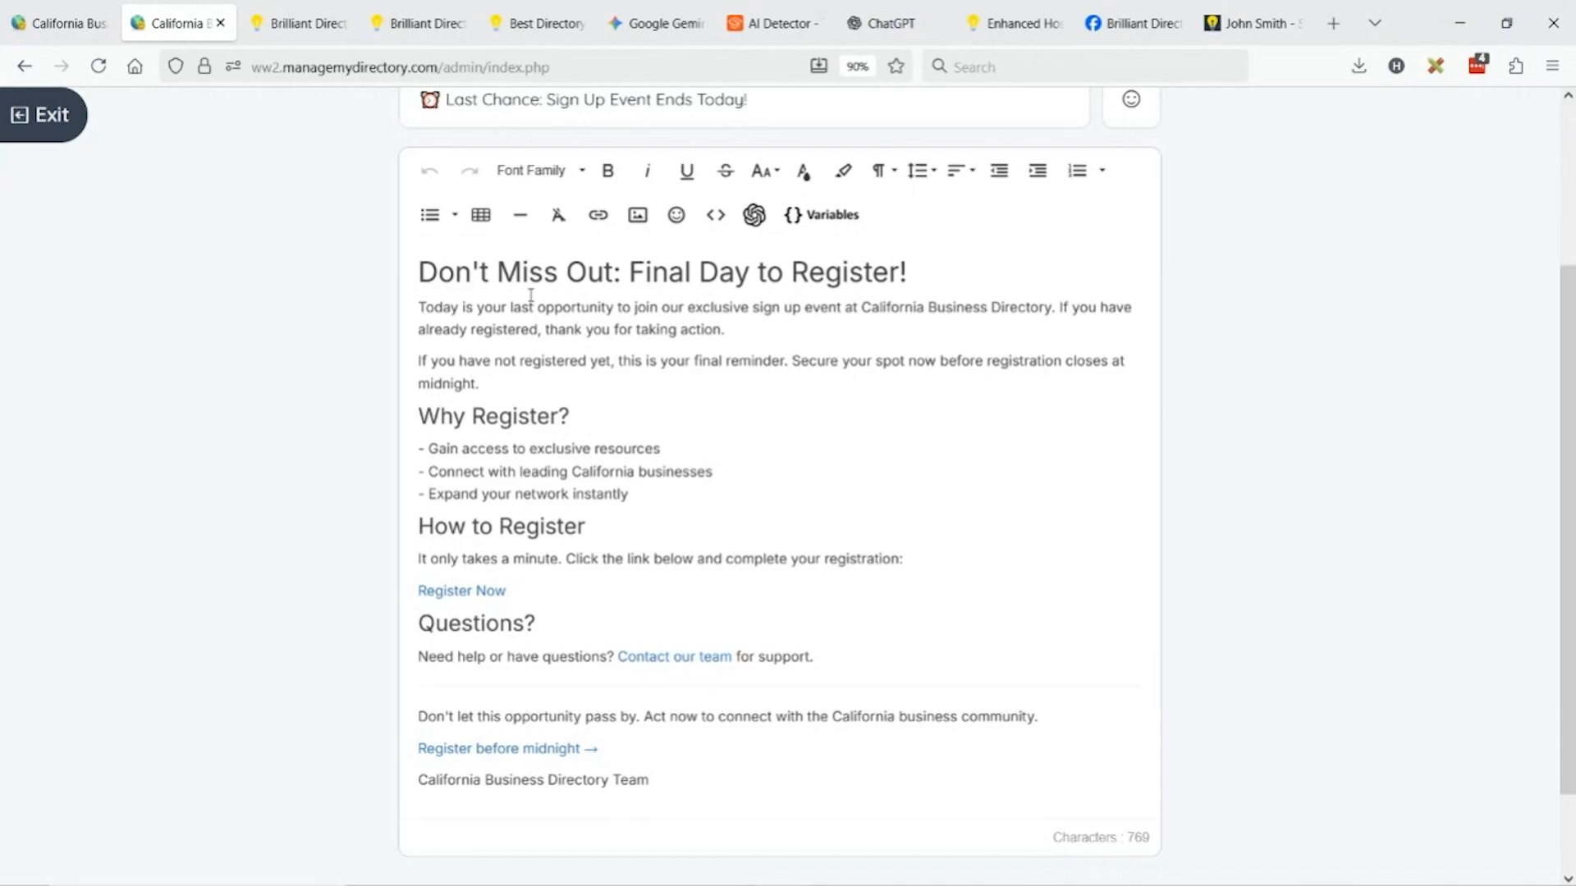
{"action": "scroll", "coordinate": [542, 411], "scroll_direction": "down", "scroll_amount": 1}
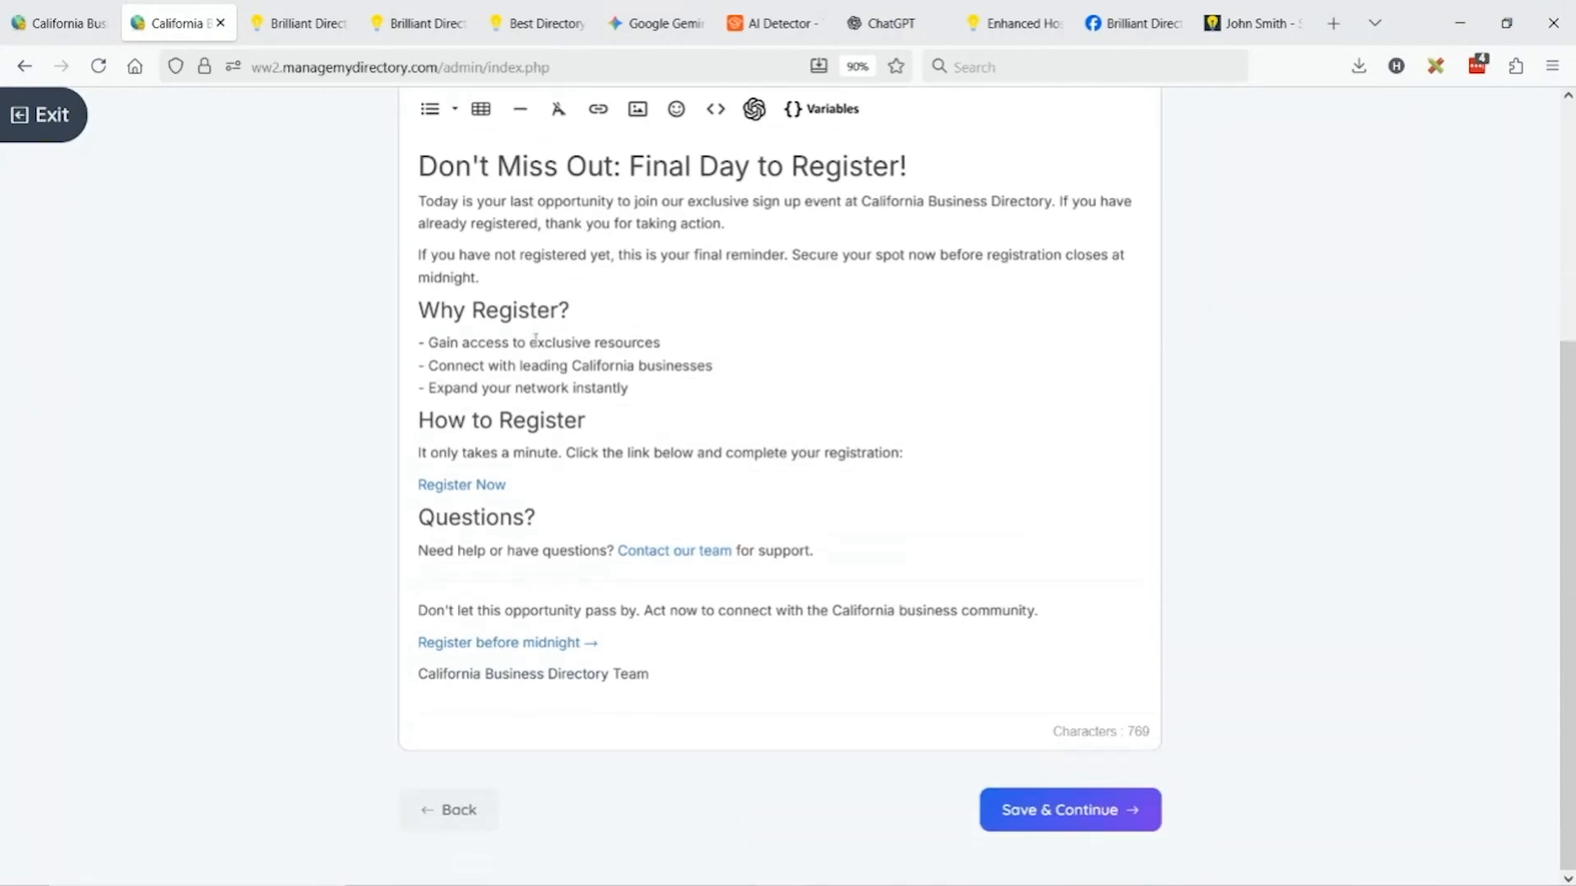
{"action": "left_click", "coordinate": [458, 483]}
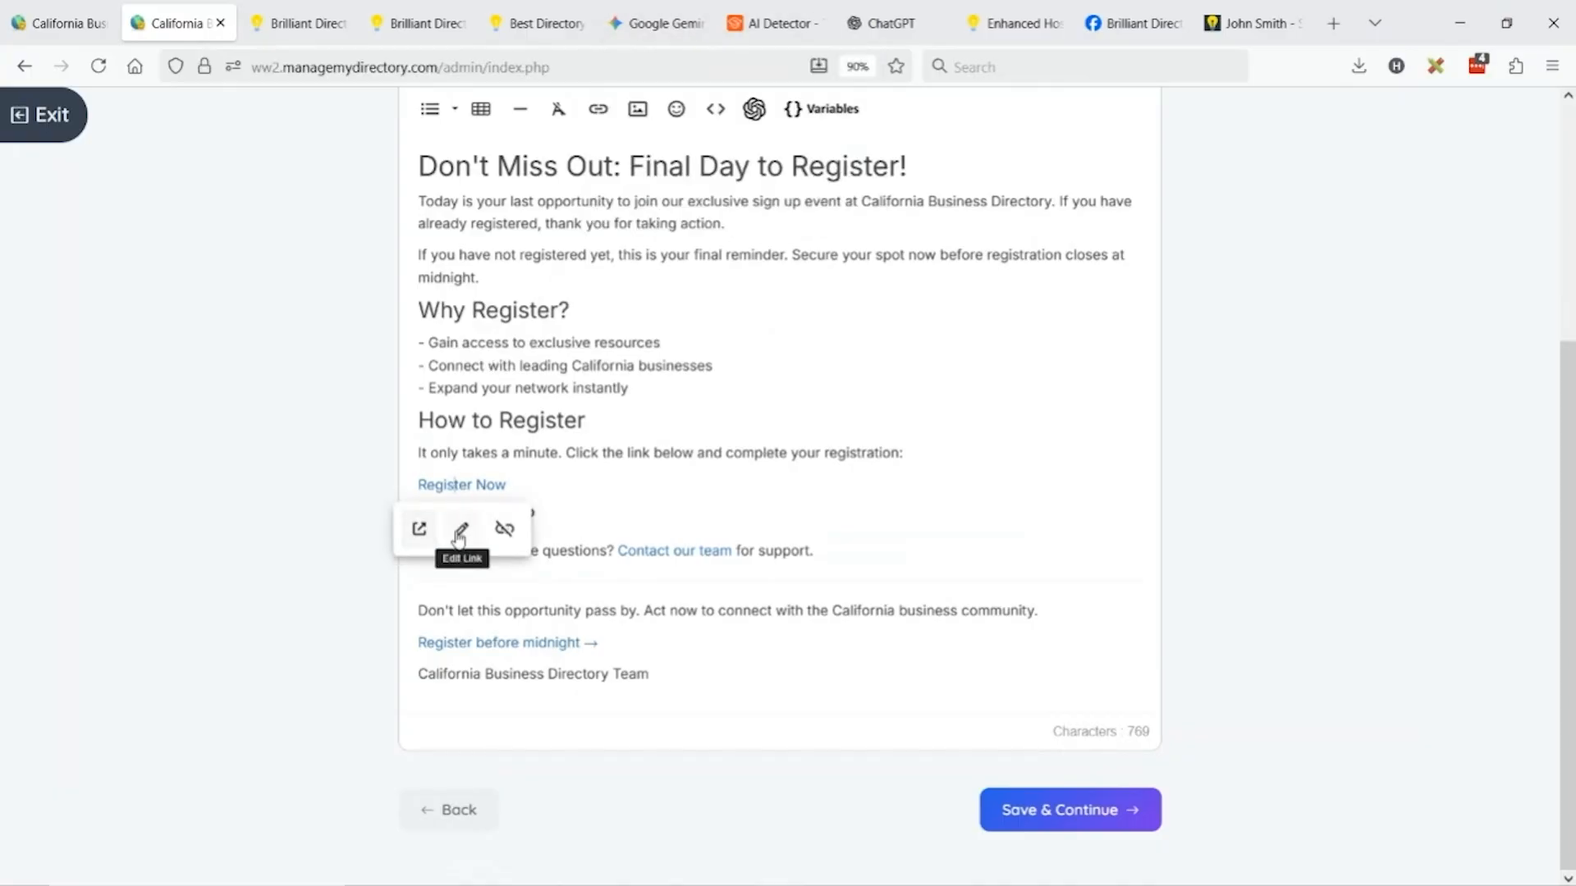
{"action": "left_click", "coordinate": [460, 531]}
{"action": "left_click_drag", "start_coordinate": [566, 594], "coordinate": [299, 602]}
{"action": "left_click", "coordinate": [415, 591]}
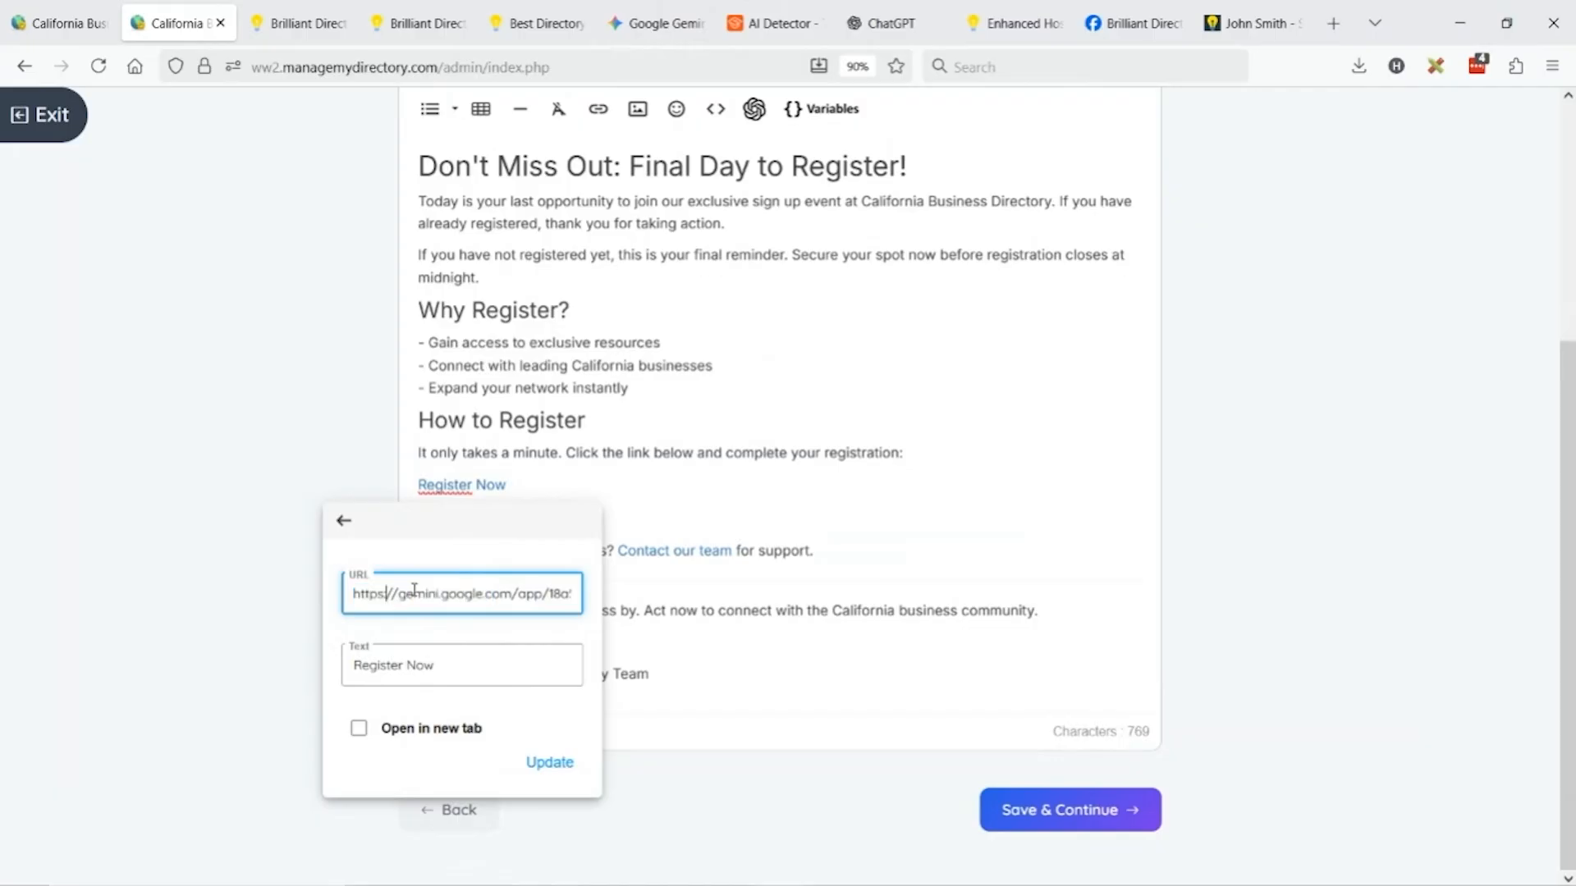
{"action": "left_click_drag", "start_coordinate": [414, 591], "coordinate": [616, 609]}
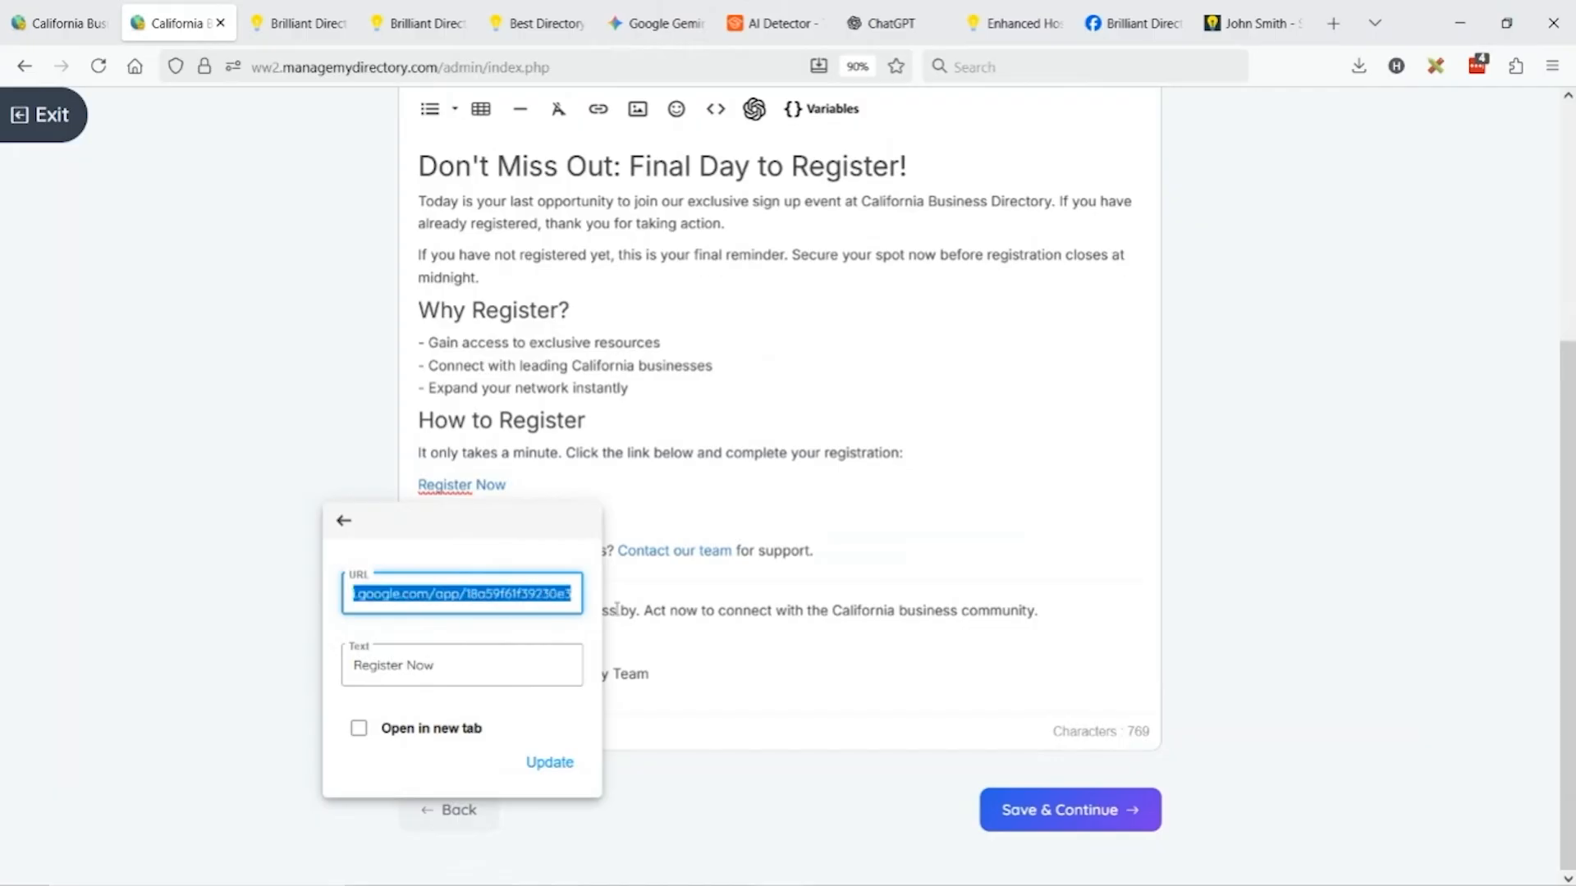
{"action": "left_click", "coordinate": [818, 621]}
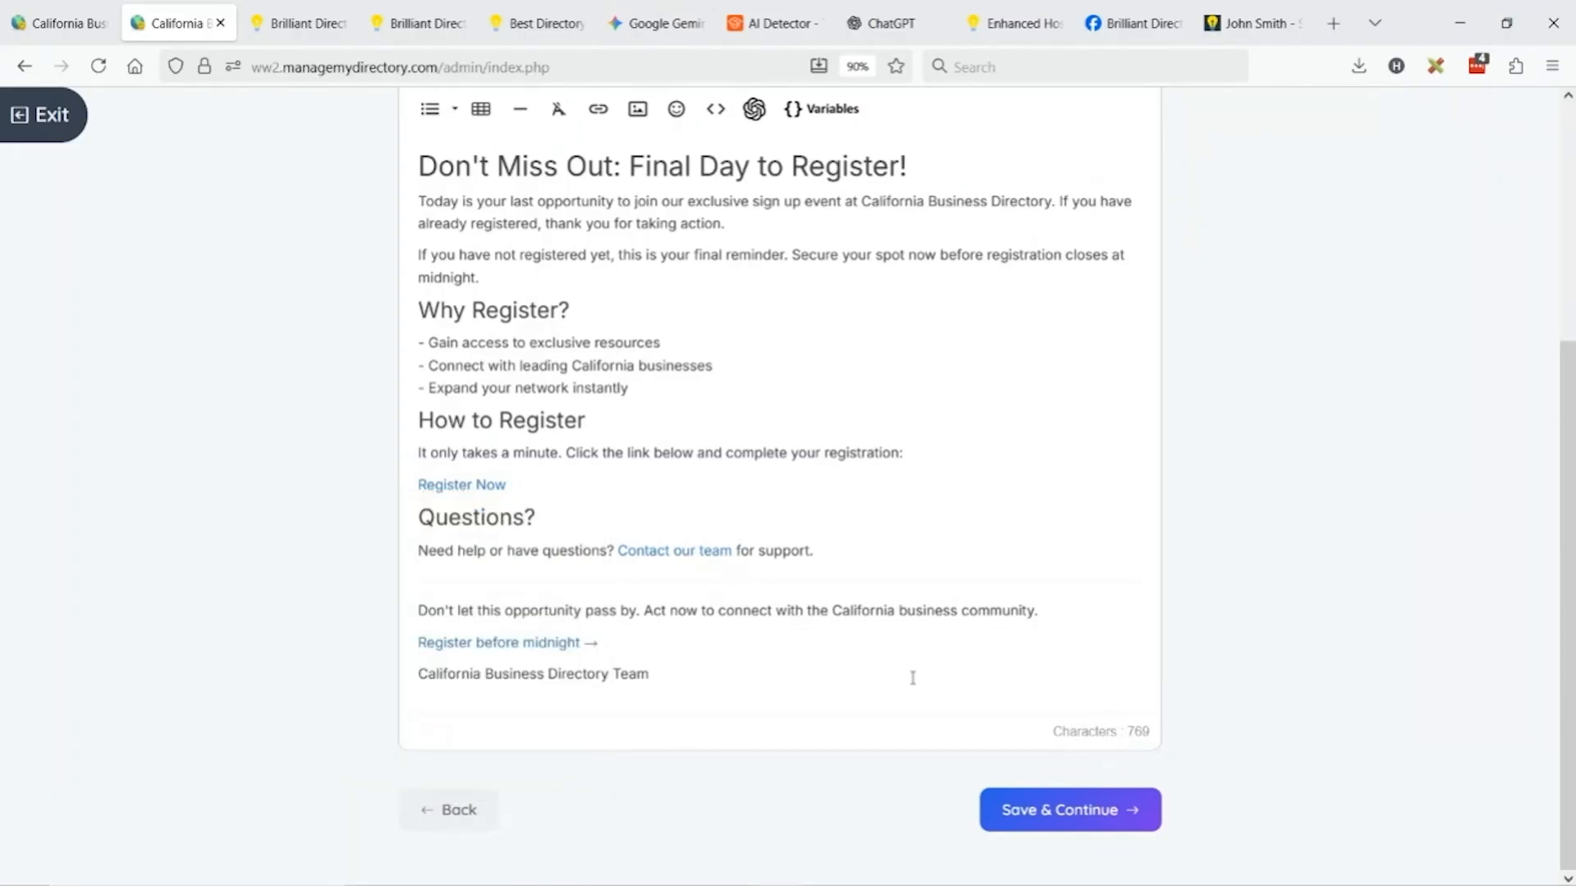
Add a prompt line asking for extra wordiness and a long first-person anecdote about life-changing benefits.
{"action": "left_click", "coordinate": [482, 817]}
{"action": "left_click", "coordinate": [907, 408]}
{"action": "key", "text": "Return"}
{"action": "key", "text": "Return"}
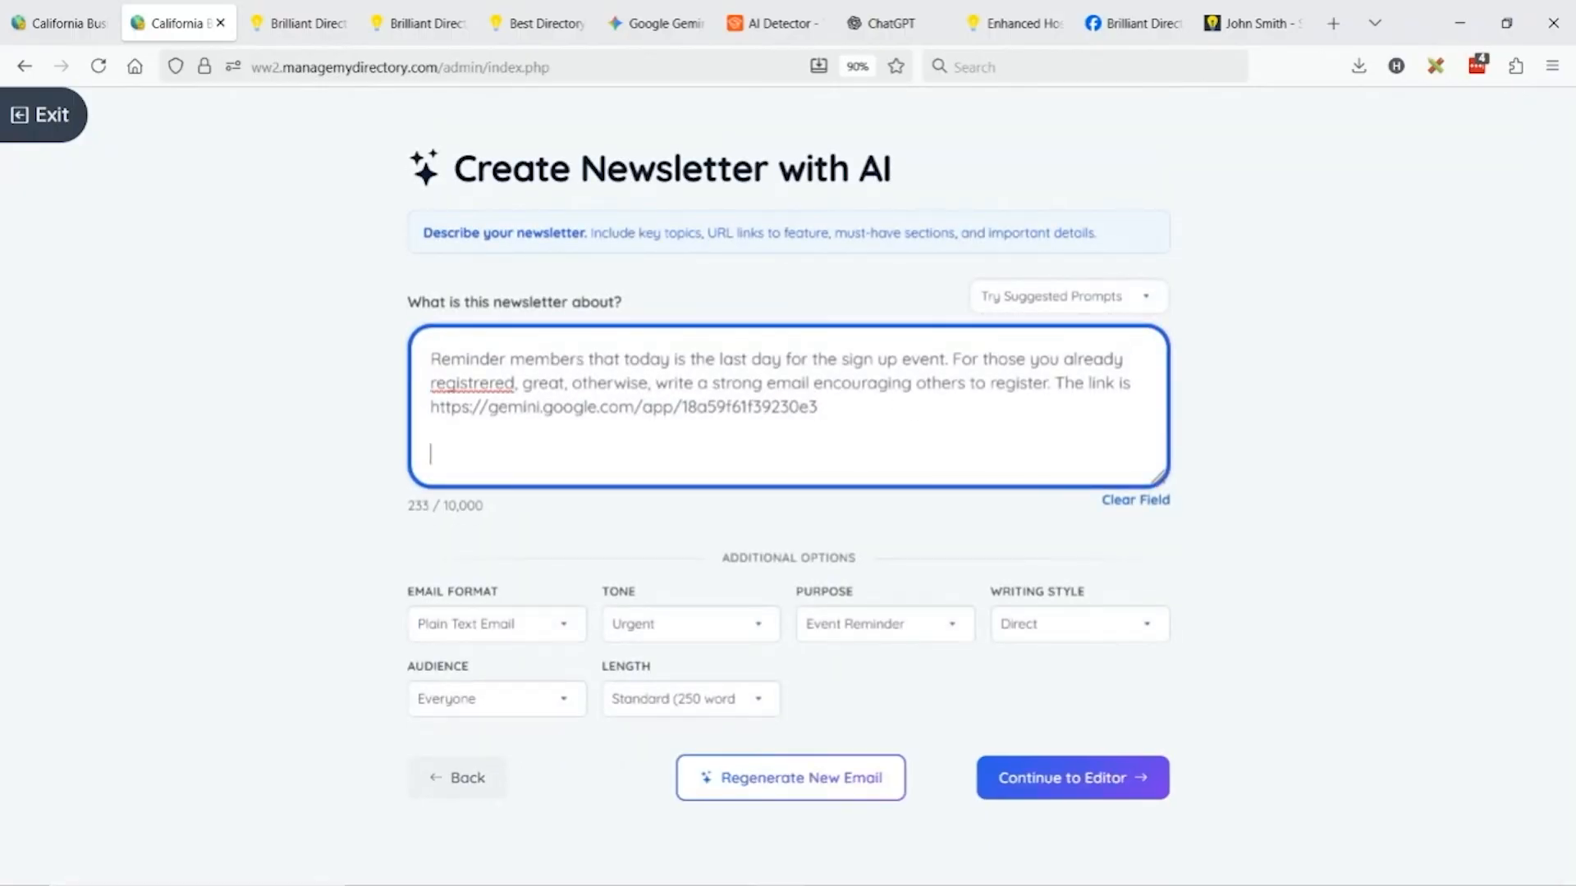
{"action": "type", "text": "Be extra wordy, include a lo"}
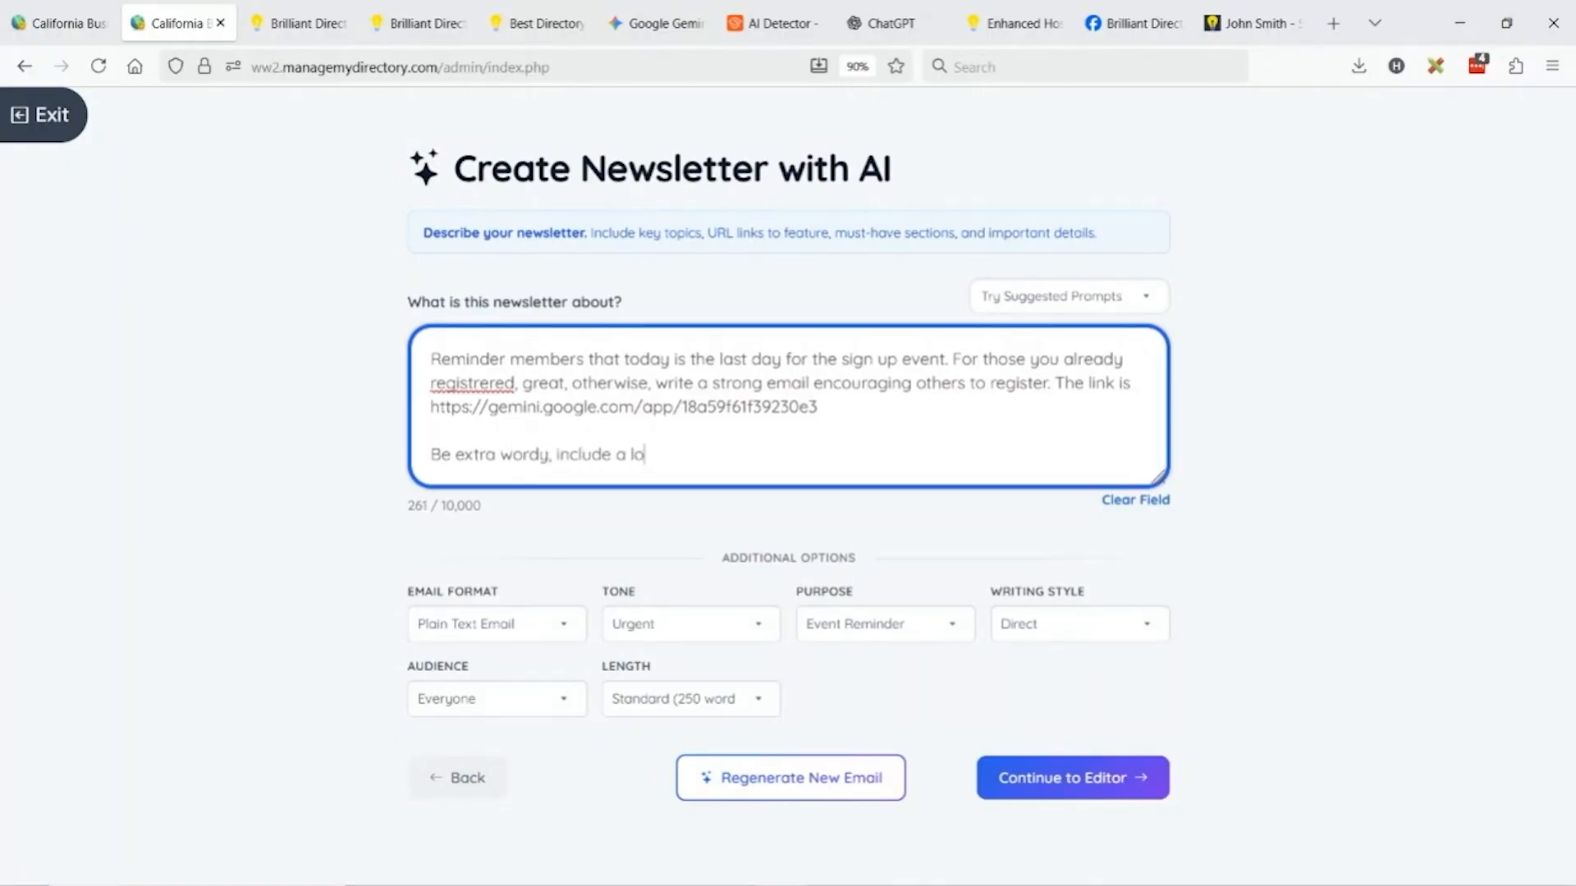
{"action": "type", "text": "ng anectdote"}
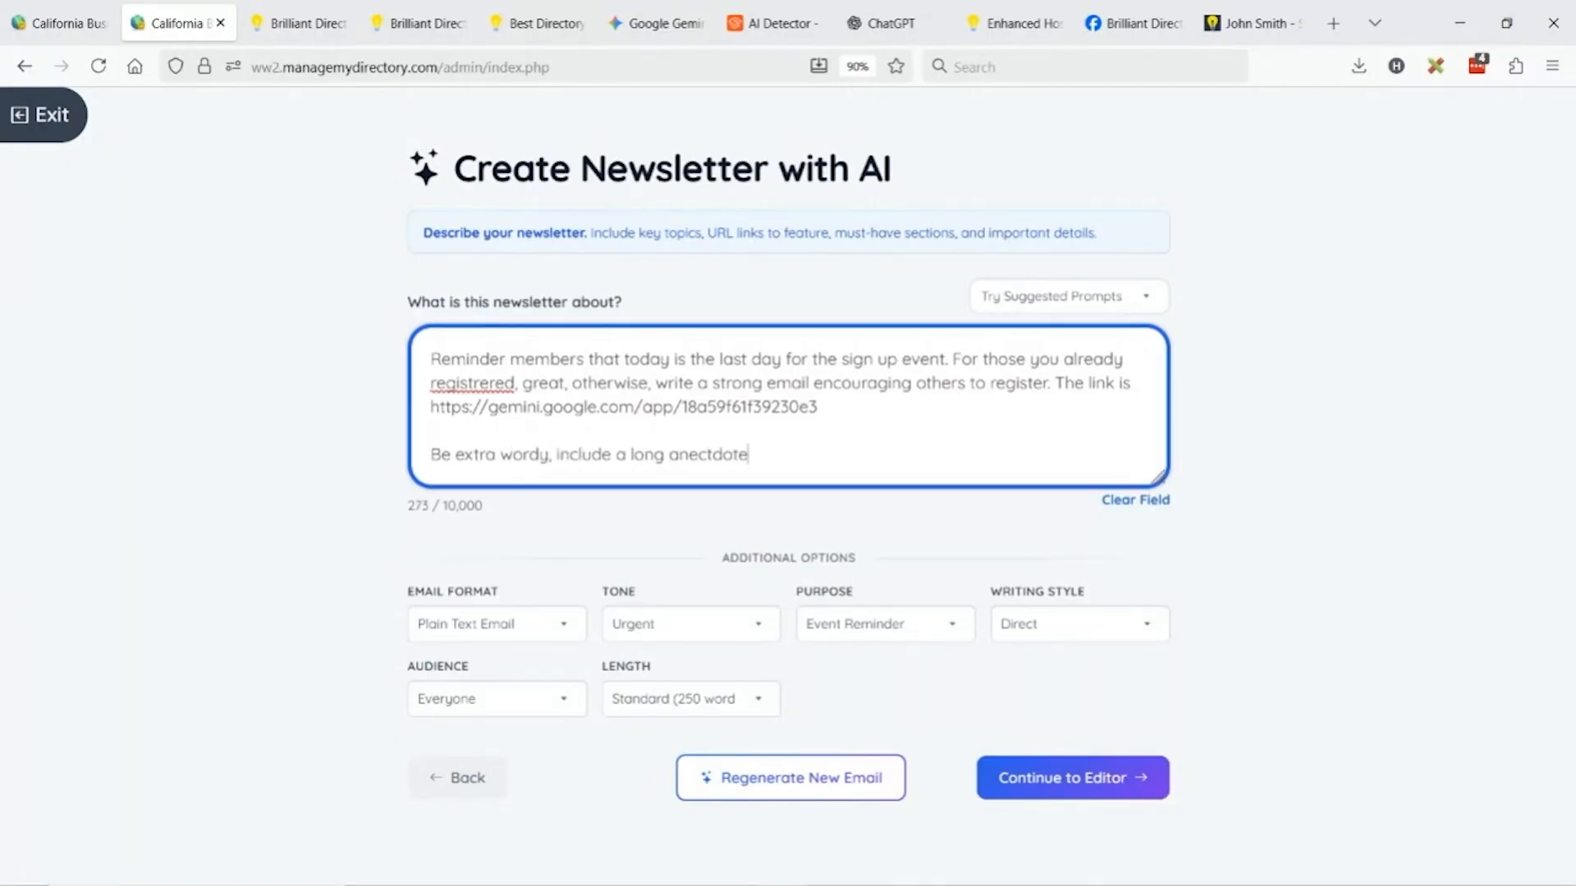
{"action": "type", "text": " speak in first p"}
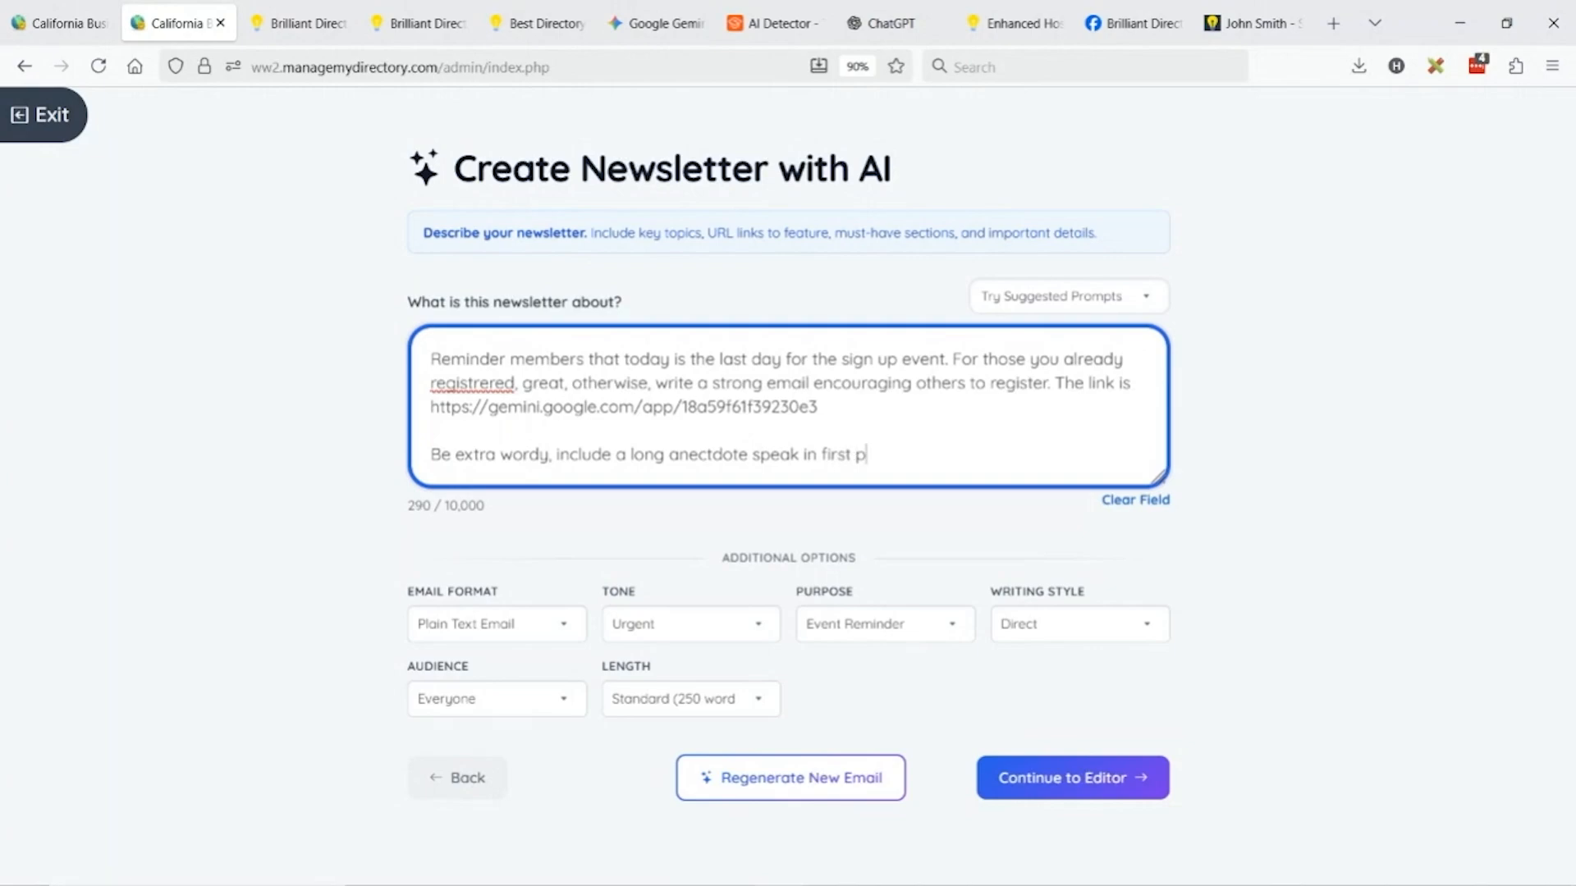
{"action": "type", "text": "erson, and why "}
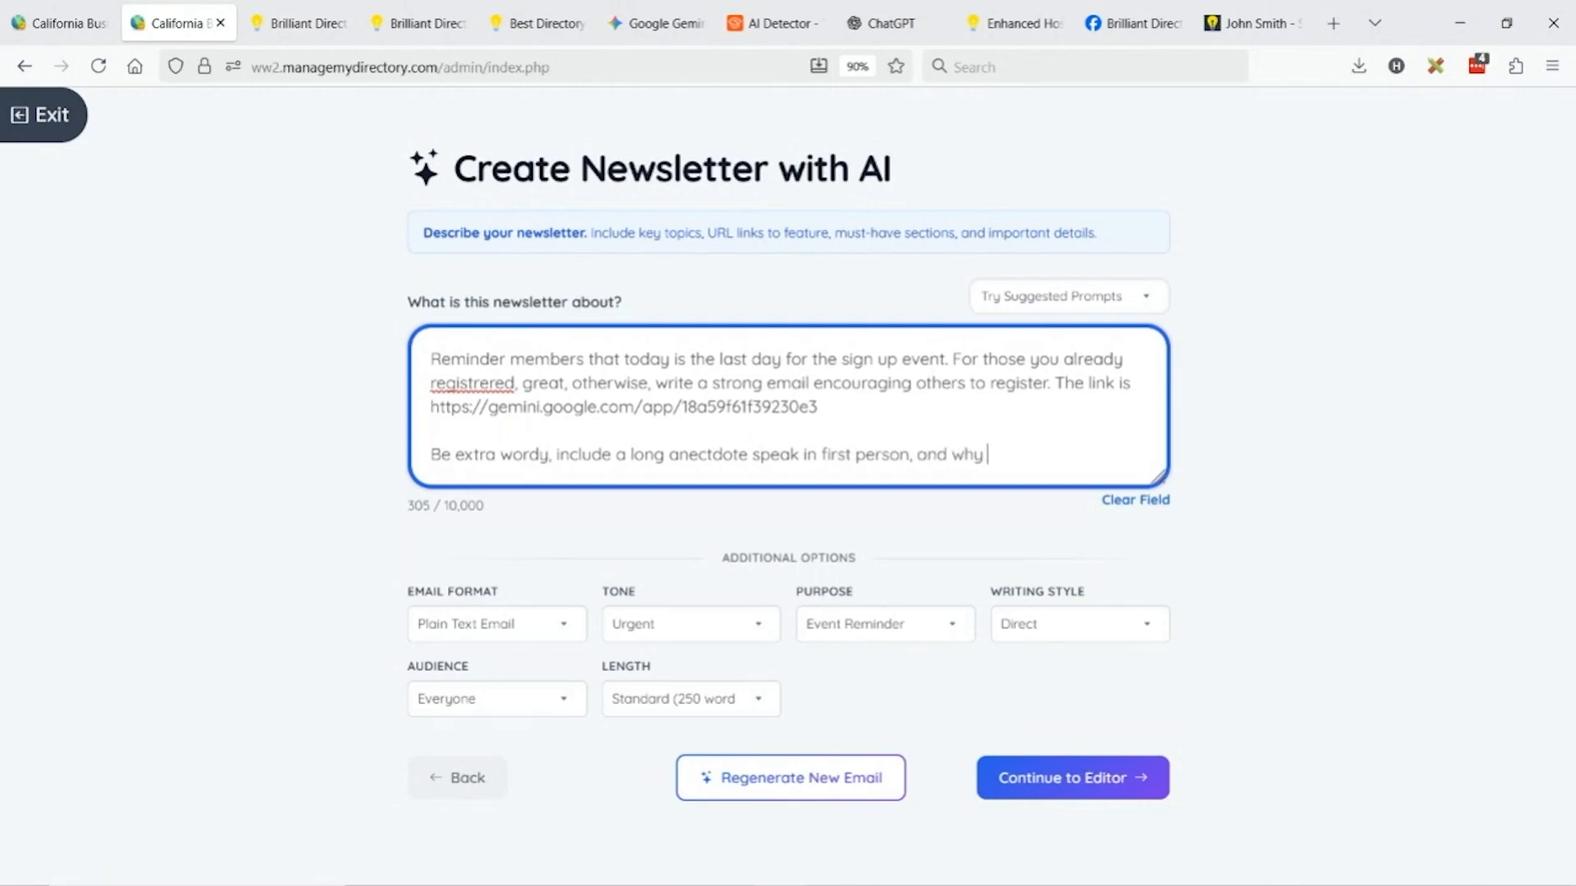
{"action": "type", "text": "your life will change with this"}
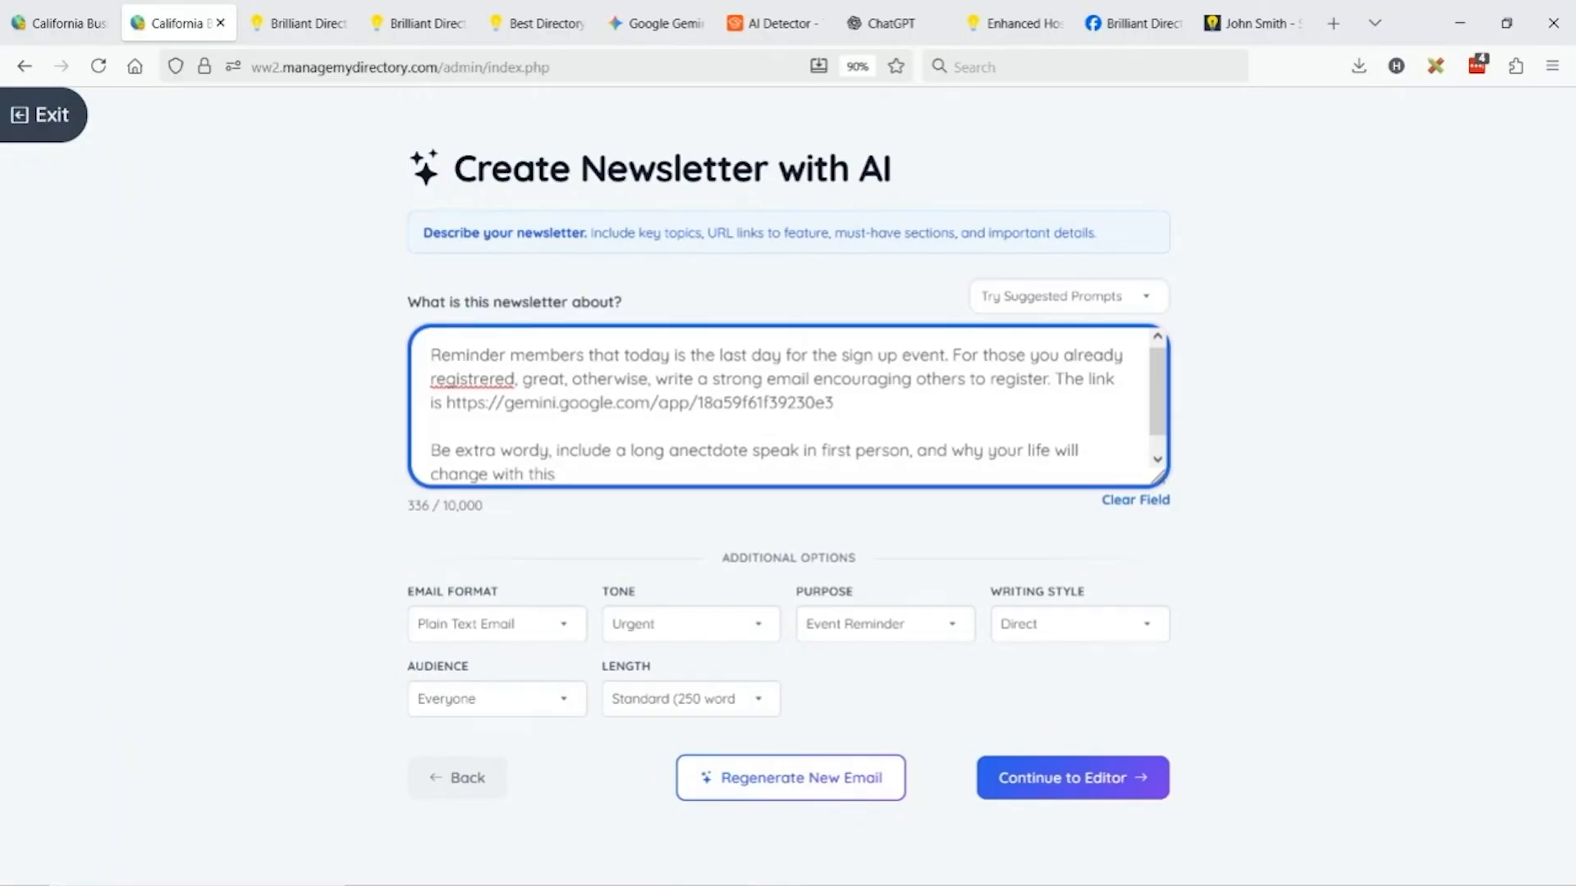
Preview the draft in the editor, then regenerate the Reminder email from the longer prompt.
{"action": "left_click", "coordinate": [1073, 794]}
{"action": "scroll", "coordinate": [310, 511], "scroll_direction": "down", "scroll_amount": 4}
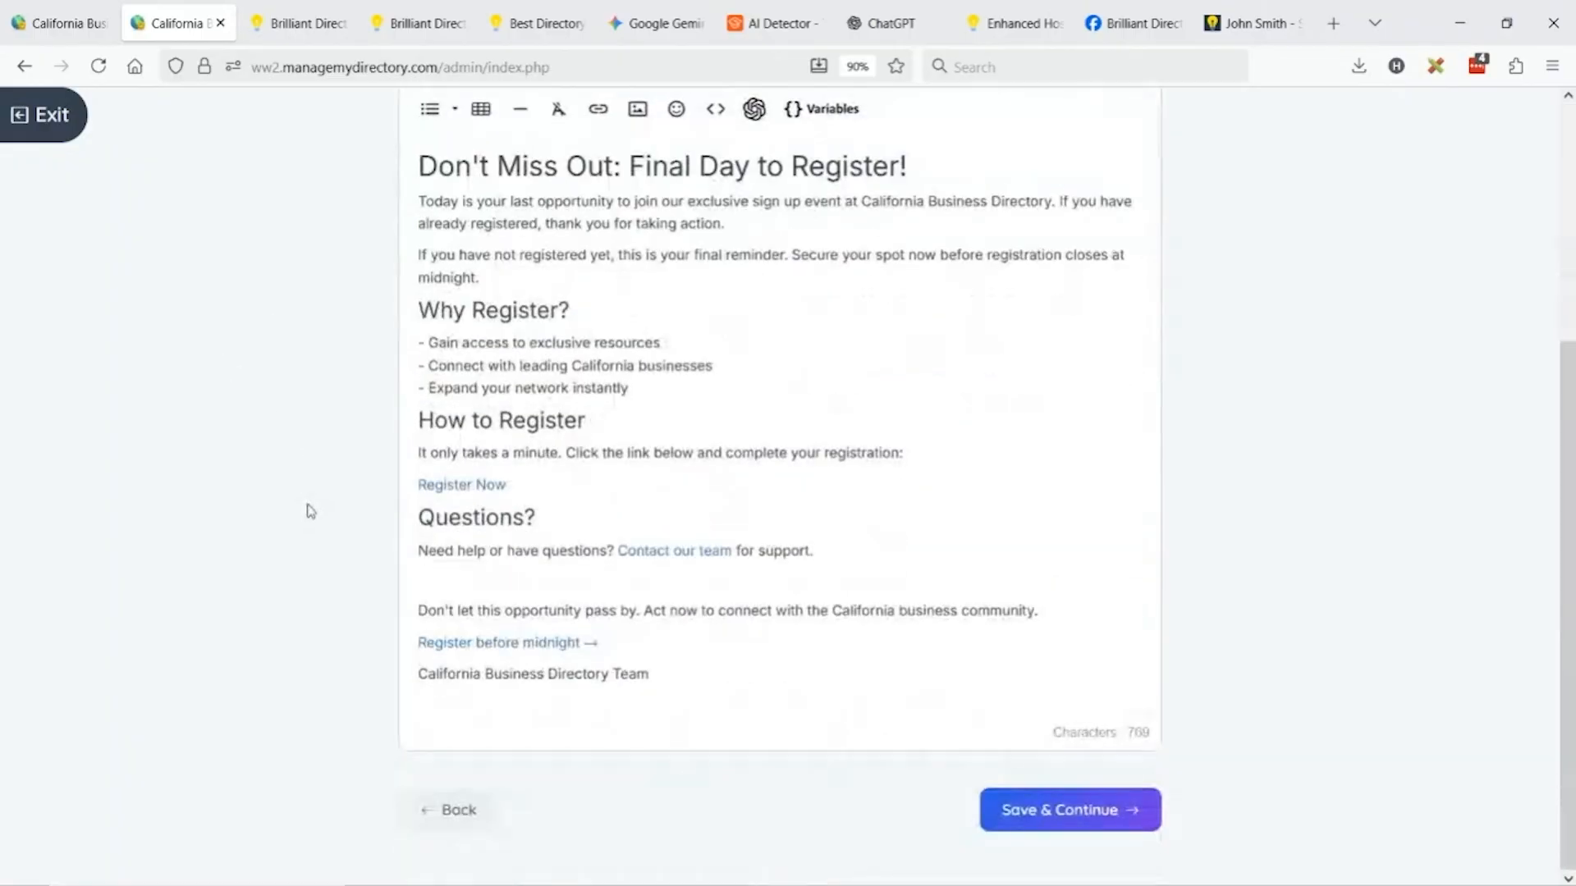
{"action": "left_click", "coordinate": [483, 826]}
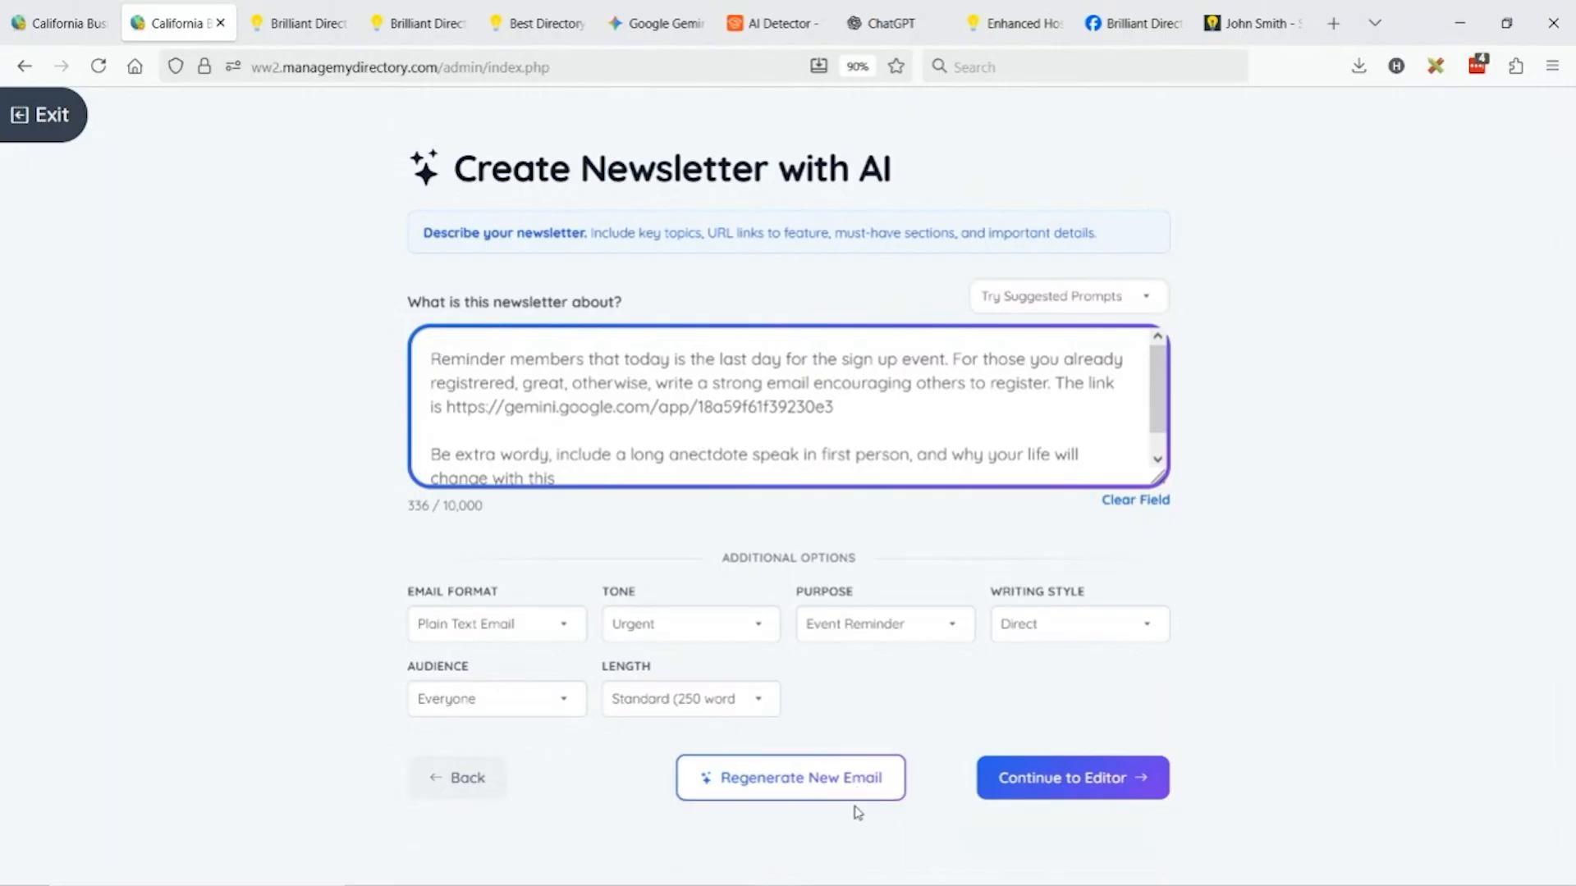
{"action": "left_click", "coordinate": [825, 791]}
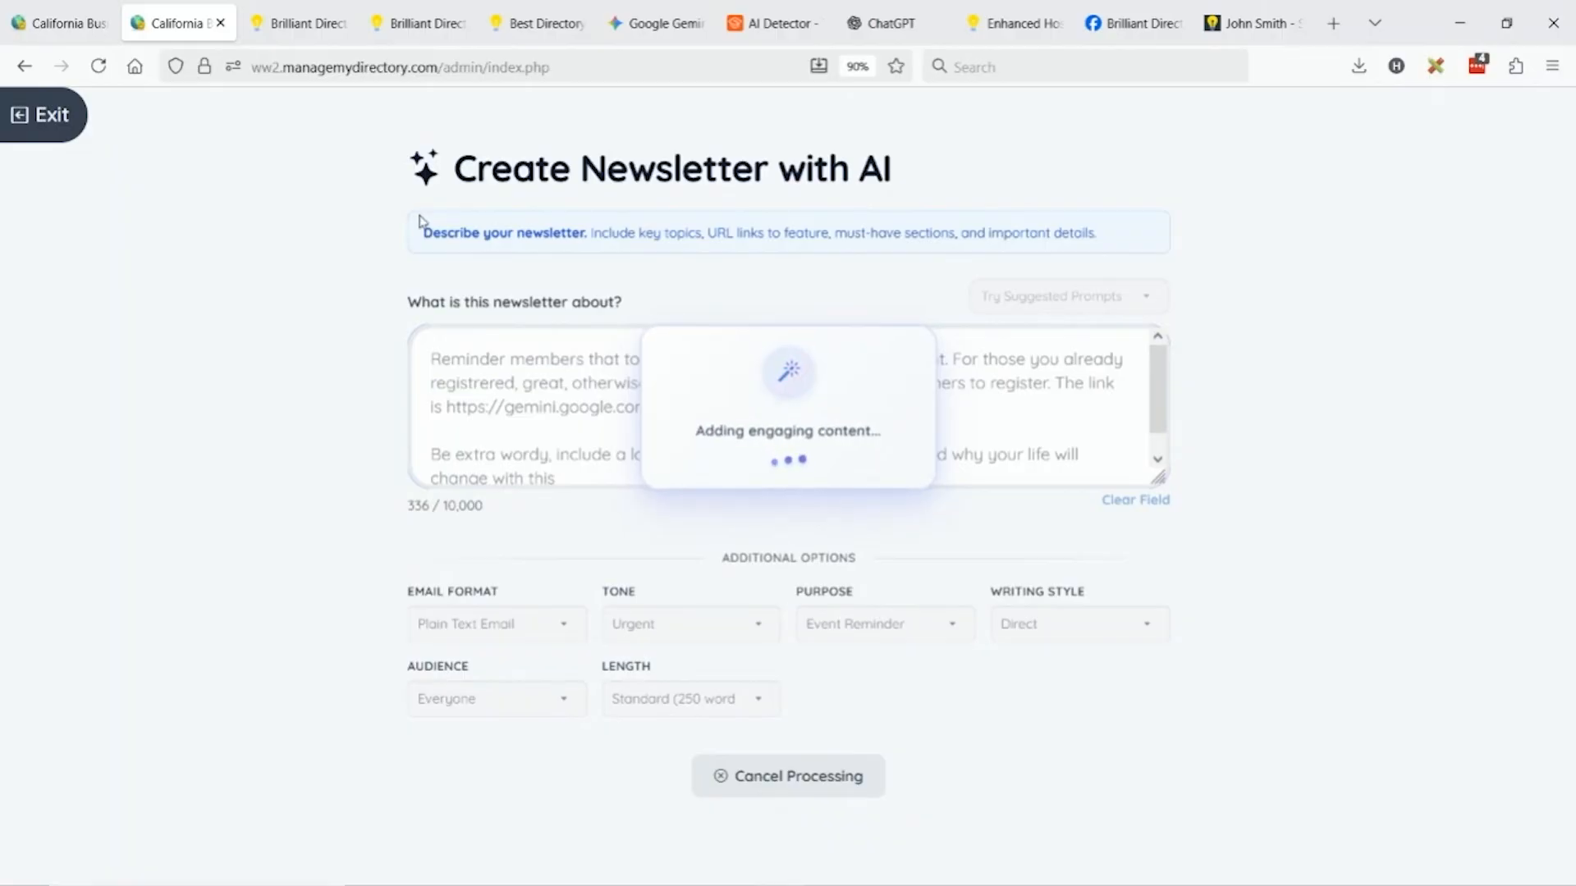
Duplicate the admin browser tab and show the dashboard from the top, with the Emails menu expanded.
{"action": "right_click", "coordinate": [150, 12]}
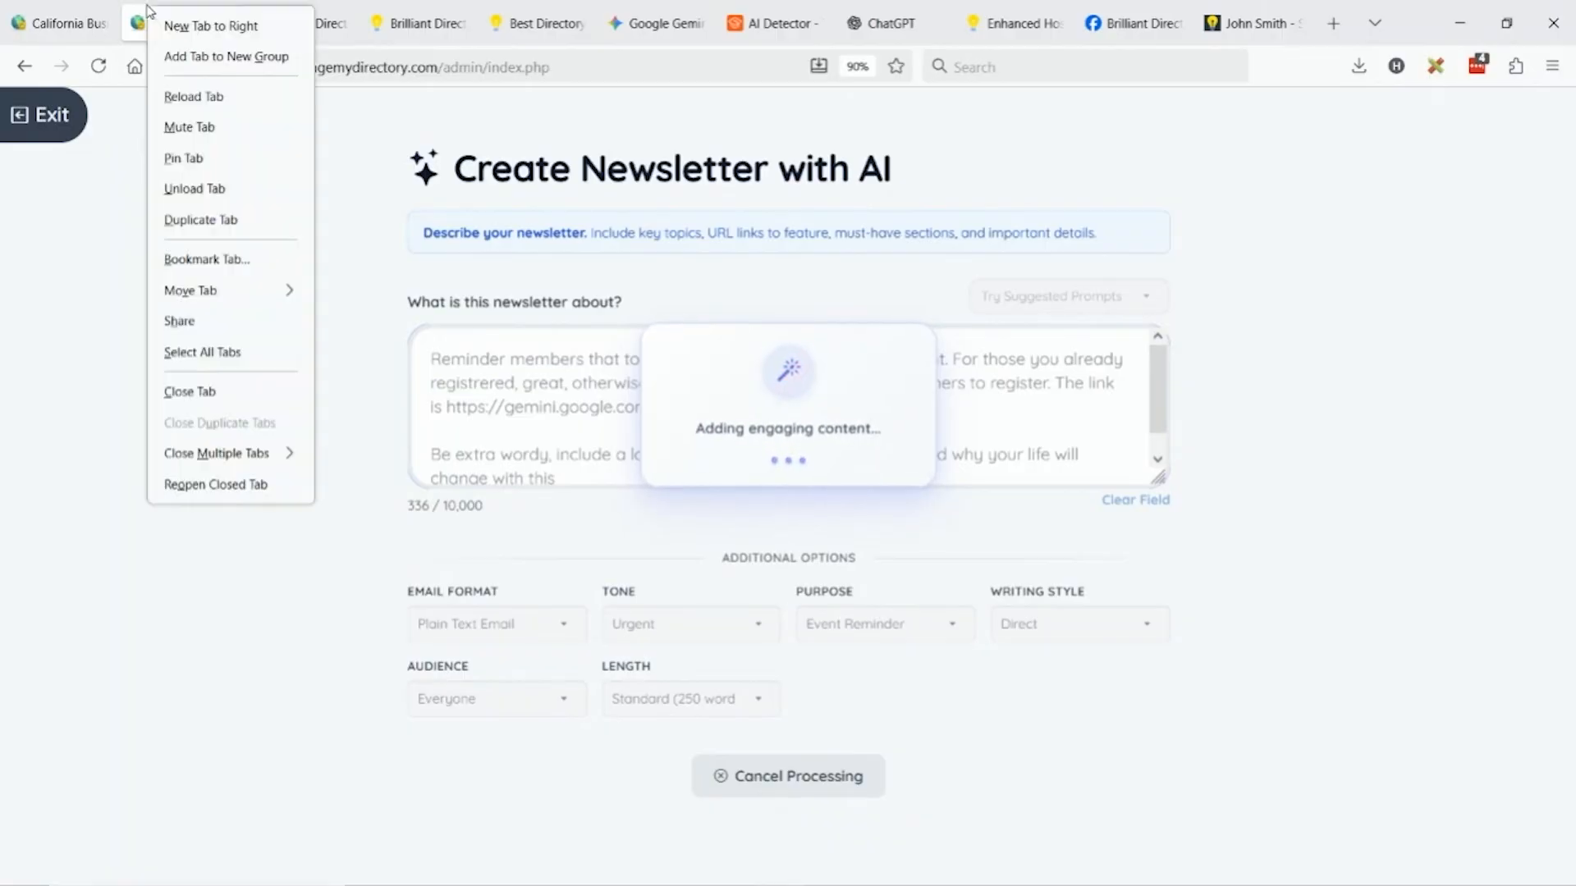
{"action": "left_click", "coordinate": [310, 212]}
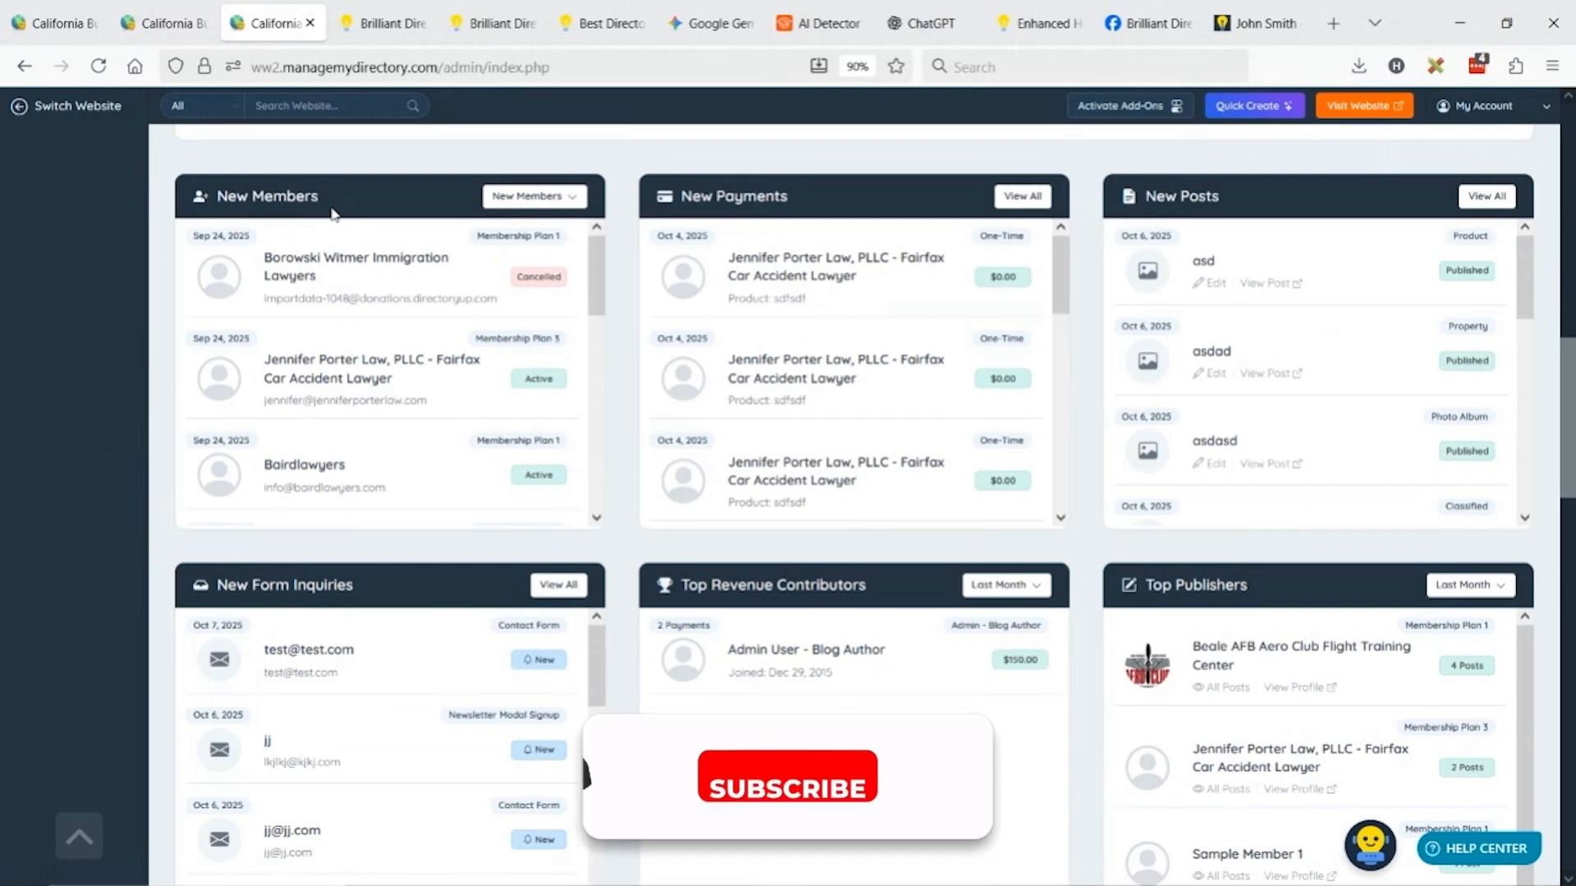
{"action": "scroll", "coordinate": [478, 292], "scroll_direction": "up", "scroll_amount": 12}
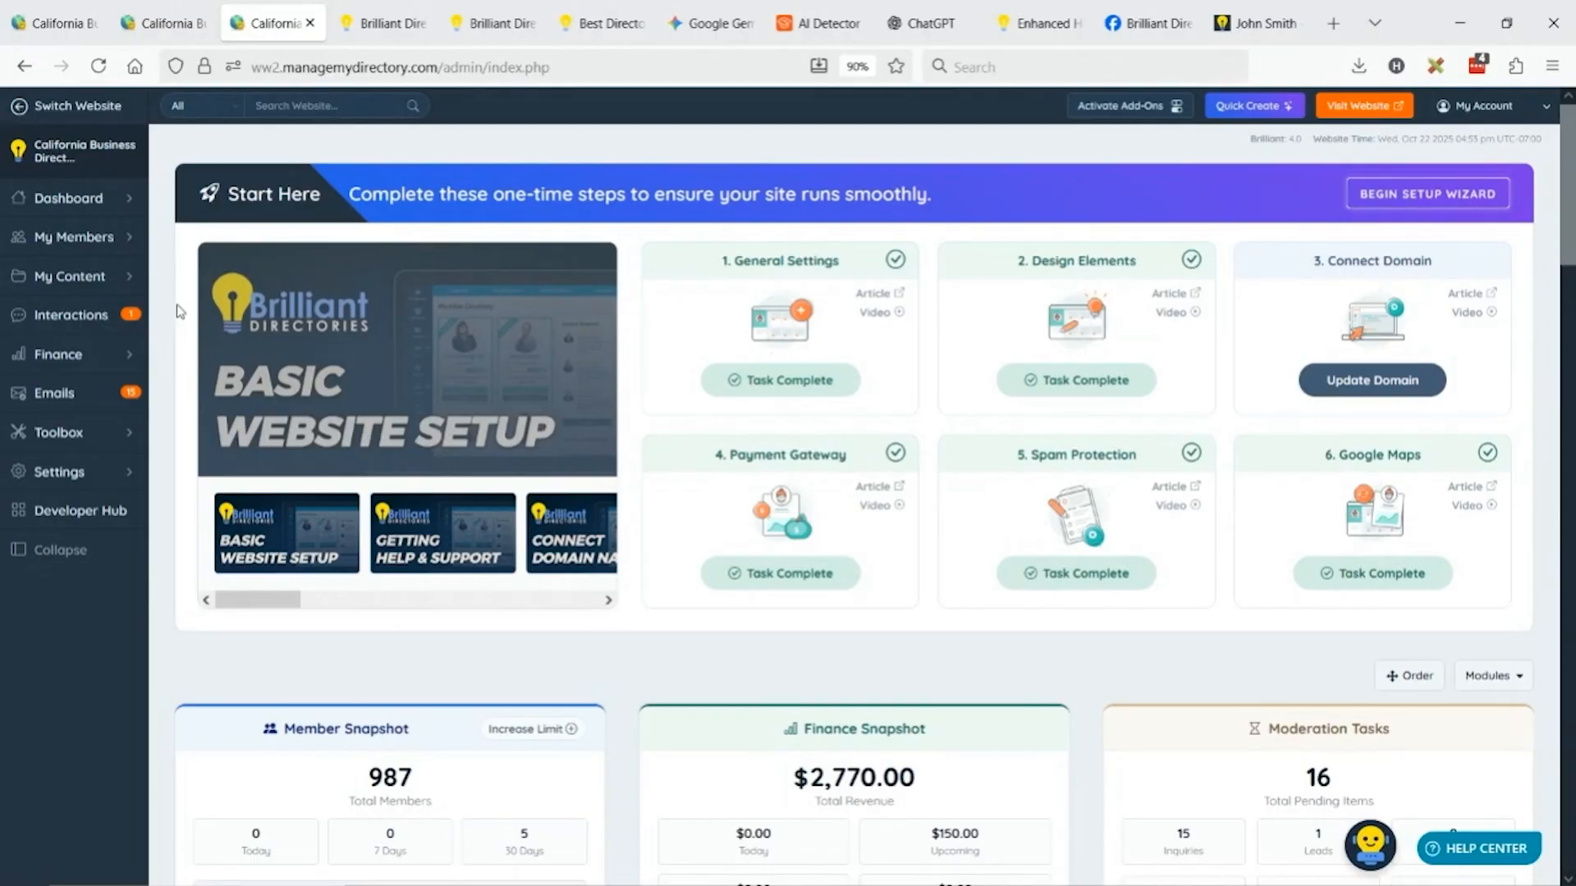
{"action": "mouse_move", "coordinate": [132, 393]}
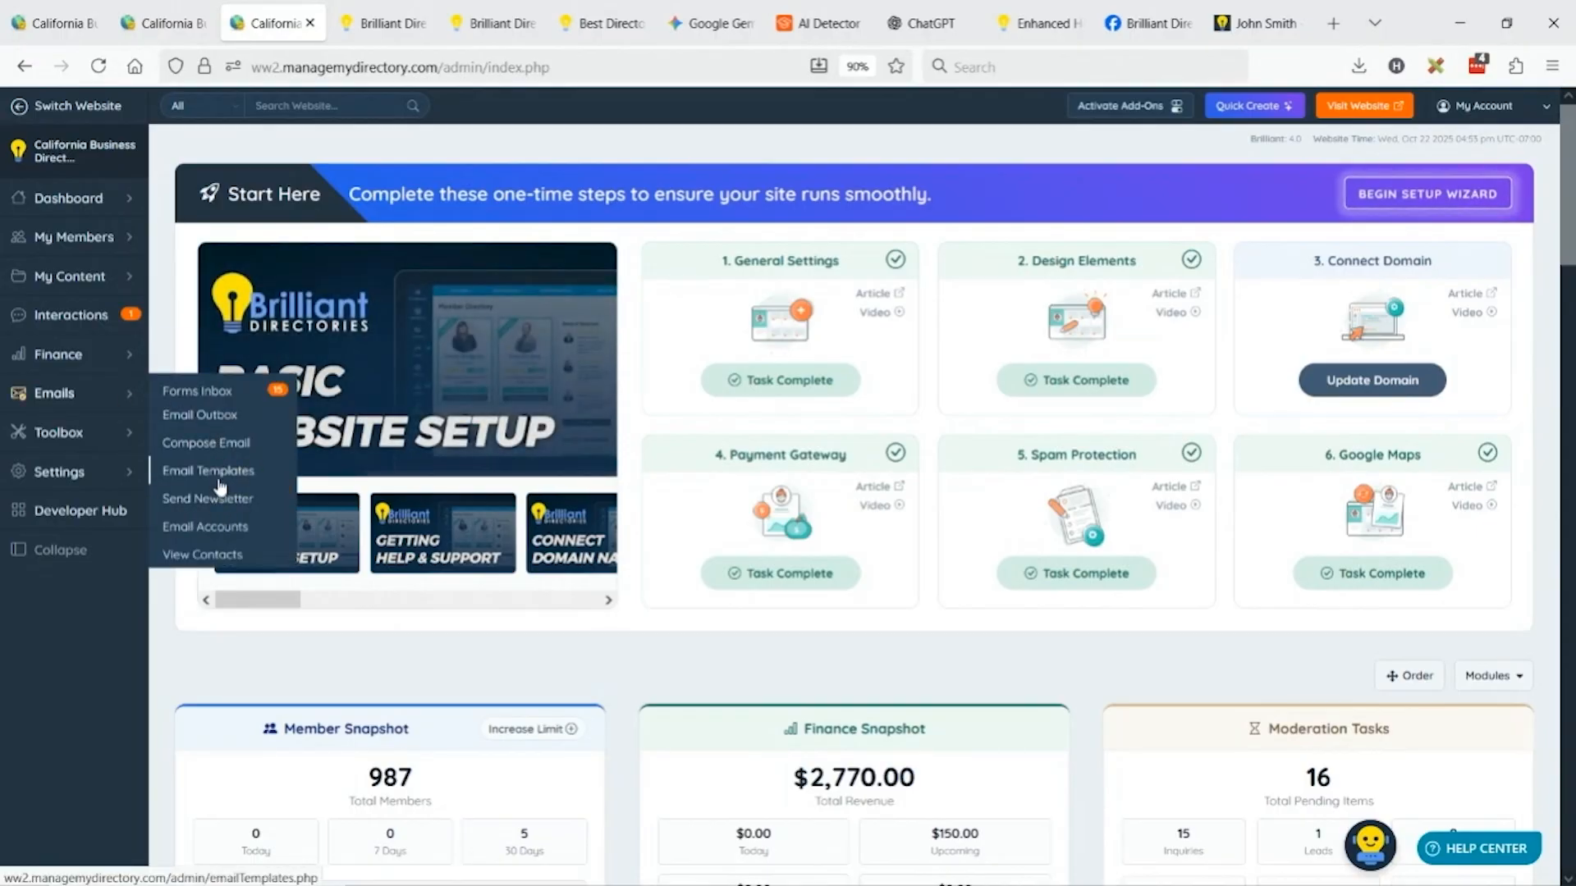
Filter pre-made email templates by 'welco' and select the %confirm_link% placeholder in welcome-basic.
{"action": "left_click", "coordinate": [219, 481]}
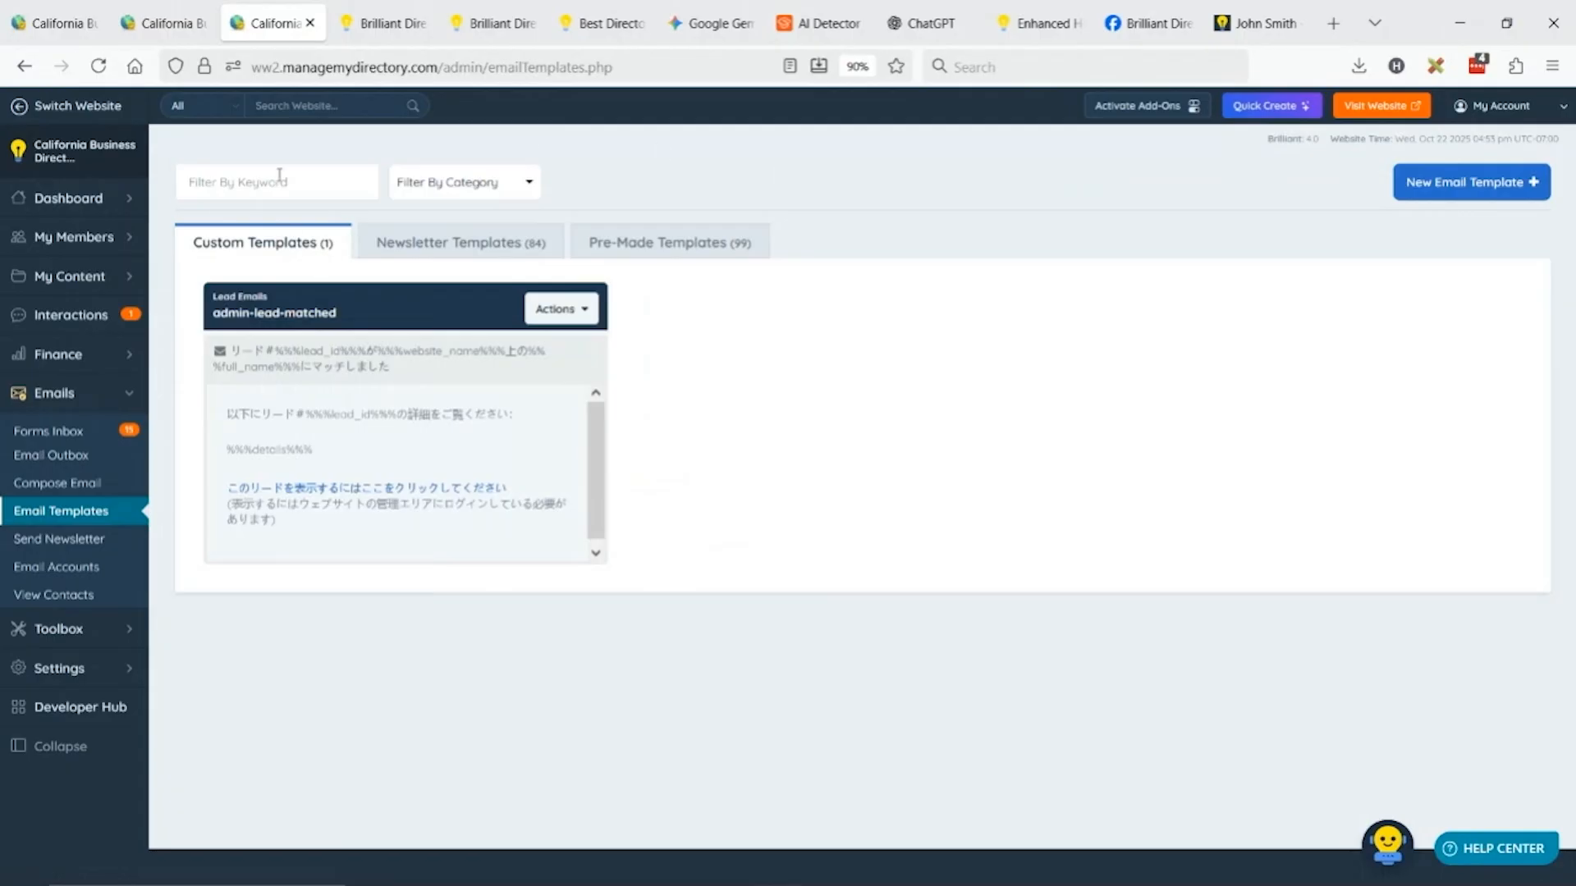
{"action": "left_click", "coordinate": [280, 176]}
{"action": "type", "text": "welcome"}
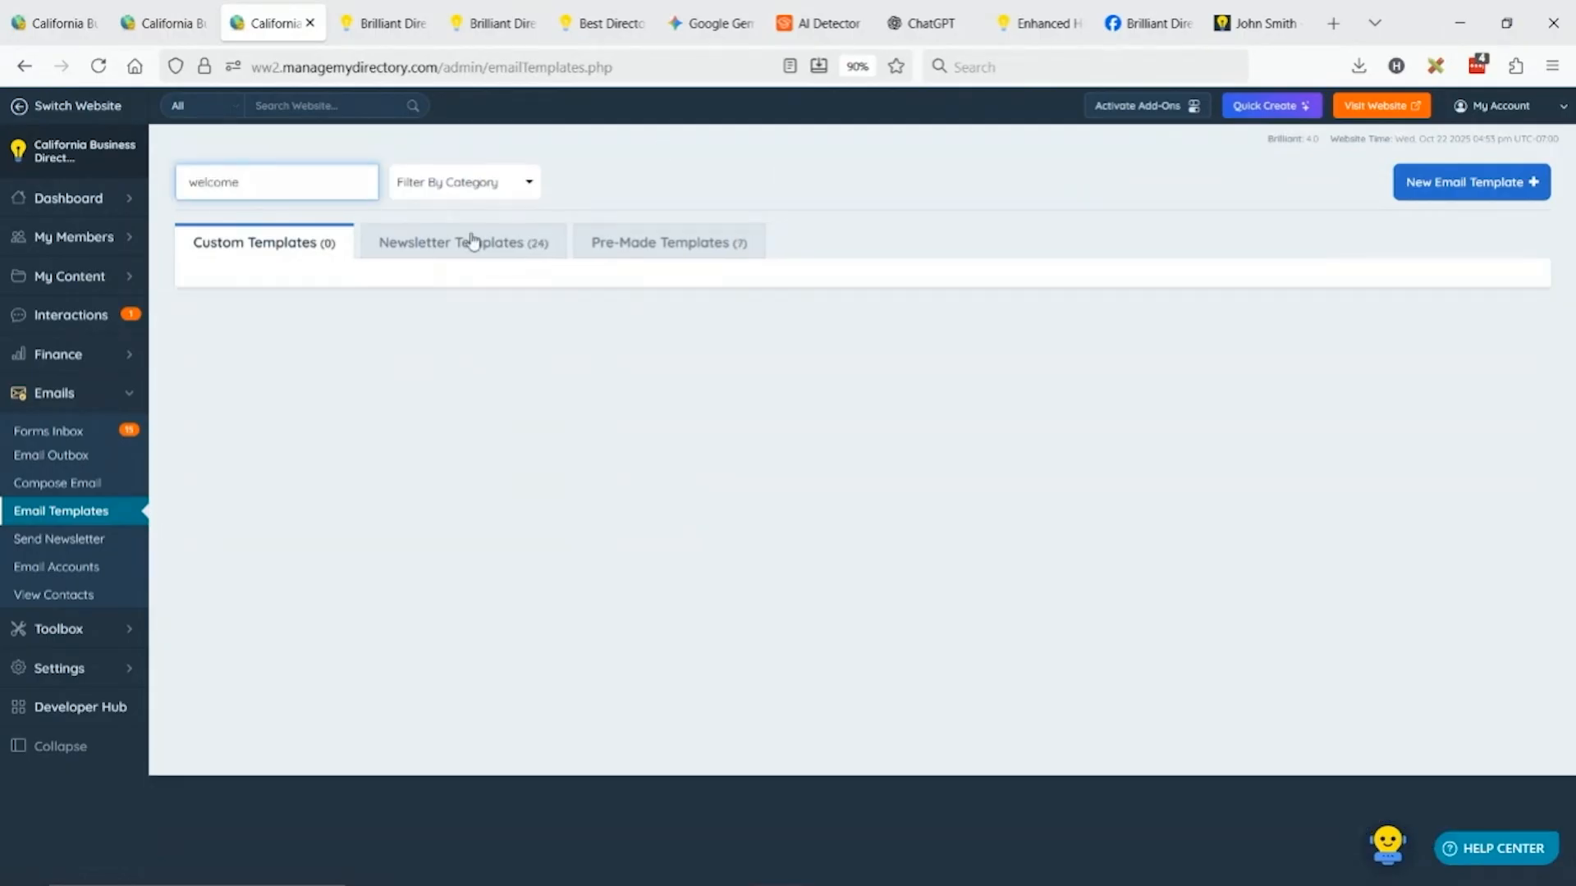
{"action": "left_click", "coordinate": [738, 243]}
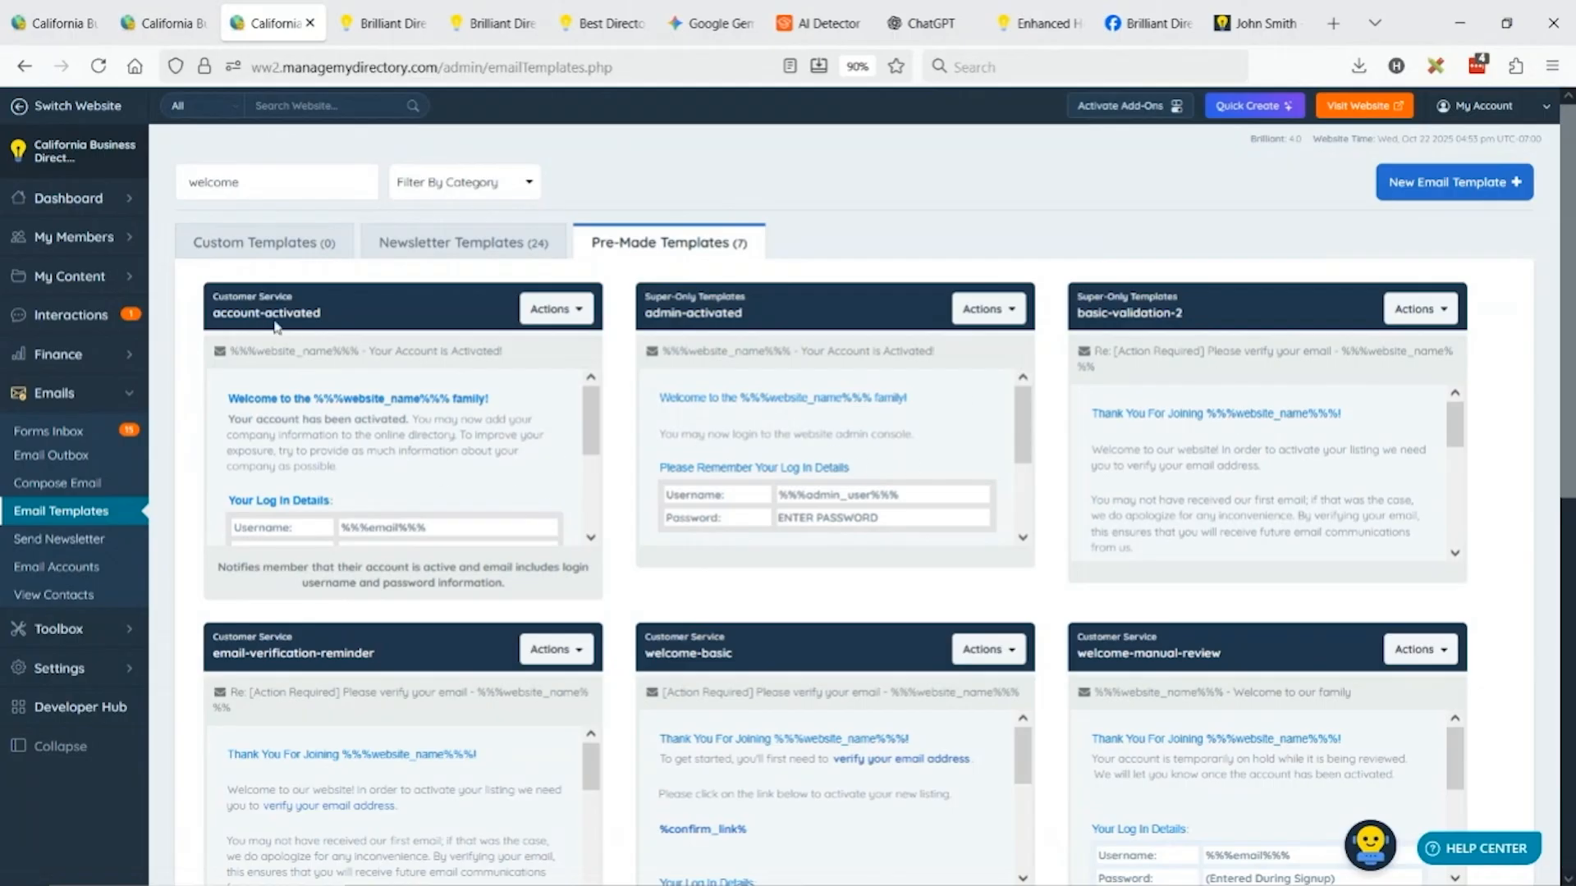
{"action": "scroll", "coordinate": [942, 397], "scroll_direction": "down", "scroll_amount": 3}
{"action": "scroll", "coordinate": [1283, 505], "scroll_direction": "down", "scroll_amount": 4}
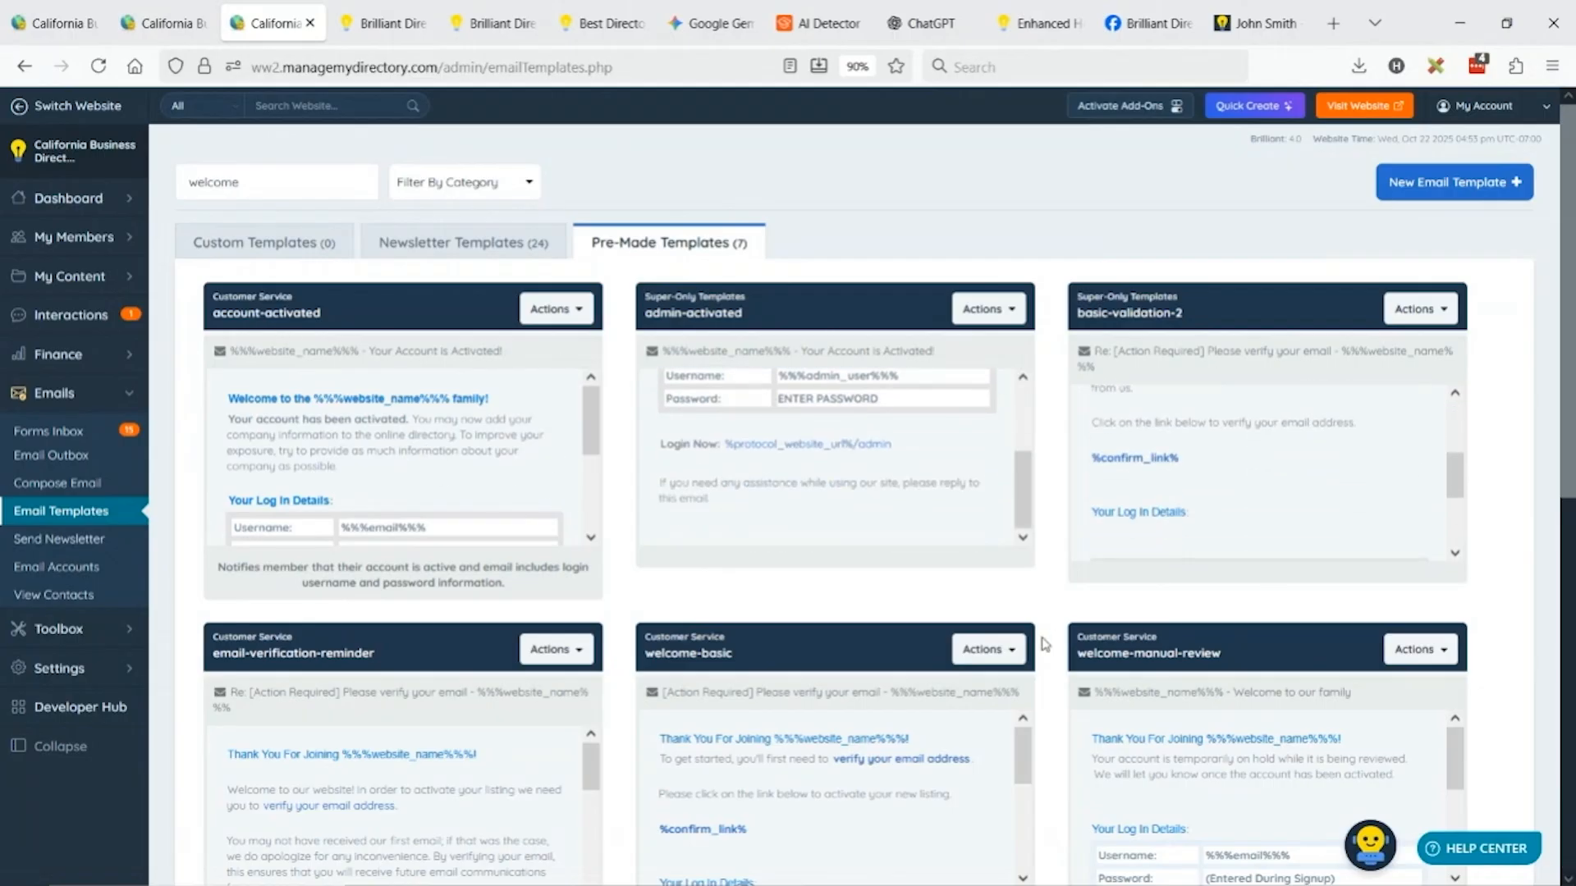
{"action": "scroll", "coordinate": [741, 640], "scroll_direction": "down", "scroll_amount": 2}
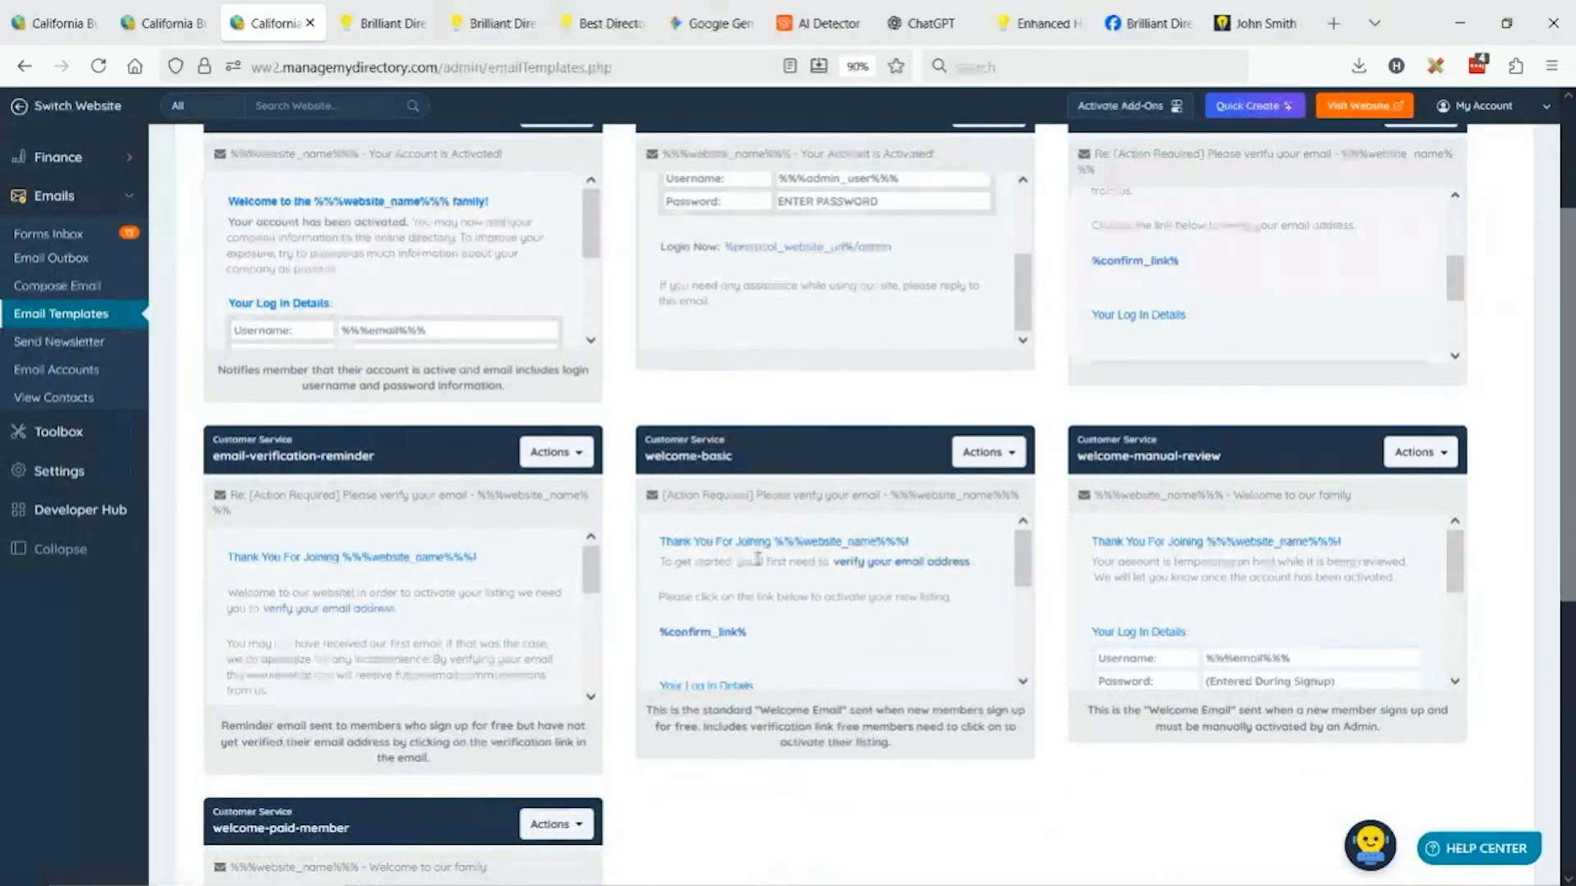
{"action": "scroll", "coordinate": [829, 570], "scroll_direction": "down", "scroll_amount": 3}
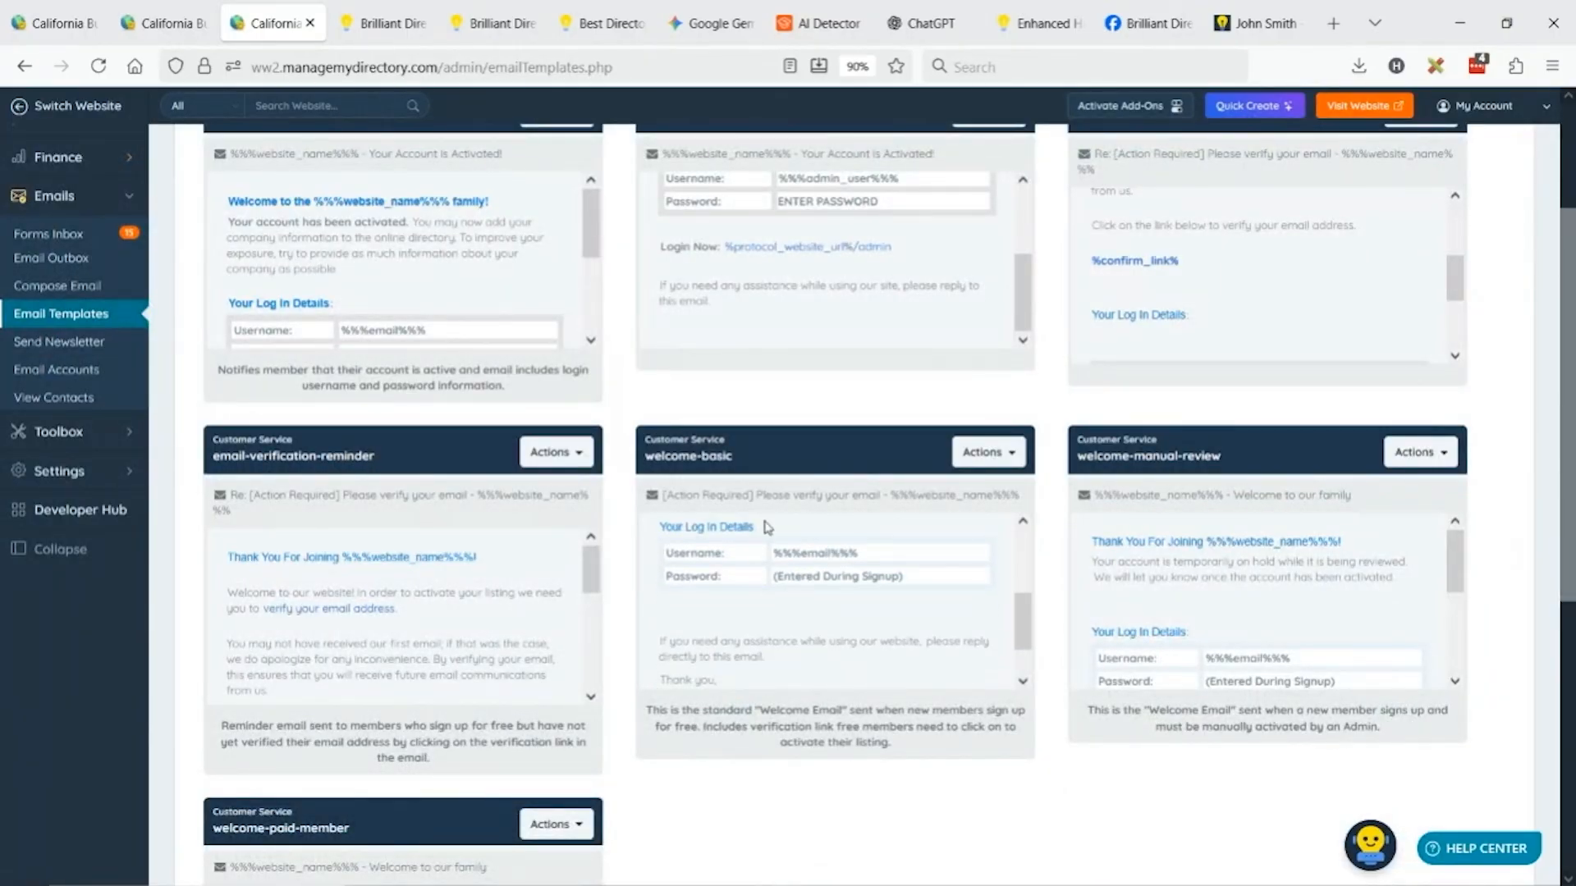
{"action": "scroll", "coordinate": [780, 599], "scroll_direction": "up", "scroll_amount": 3}
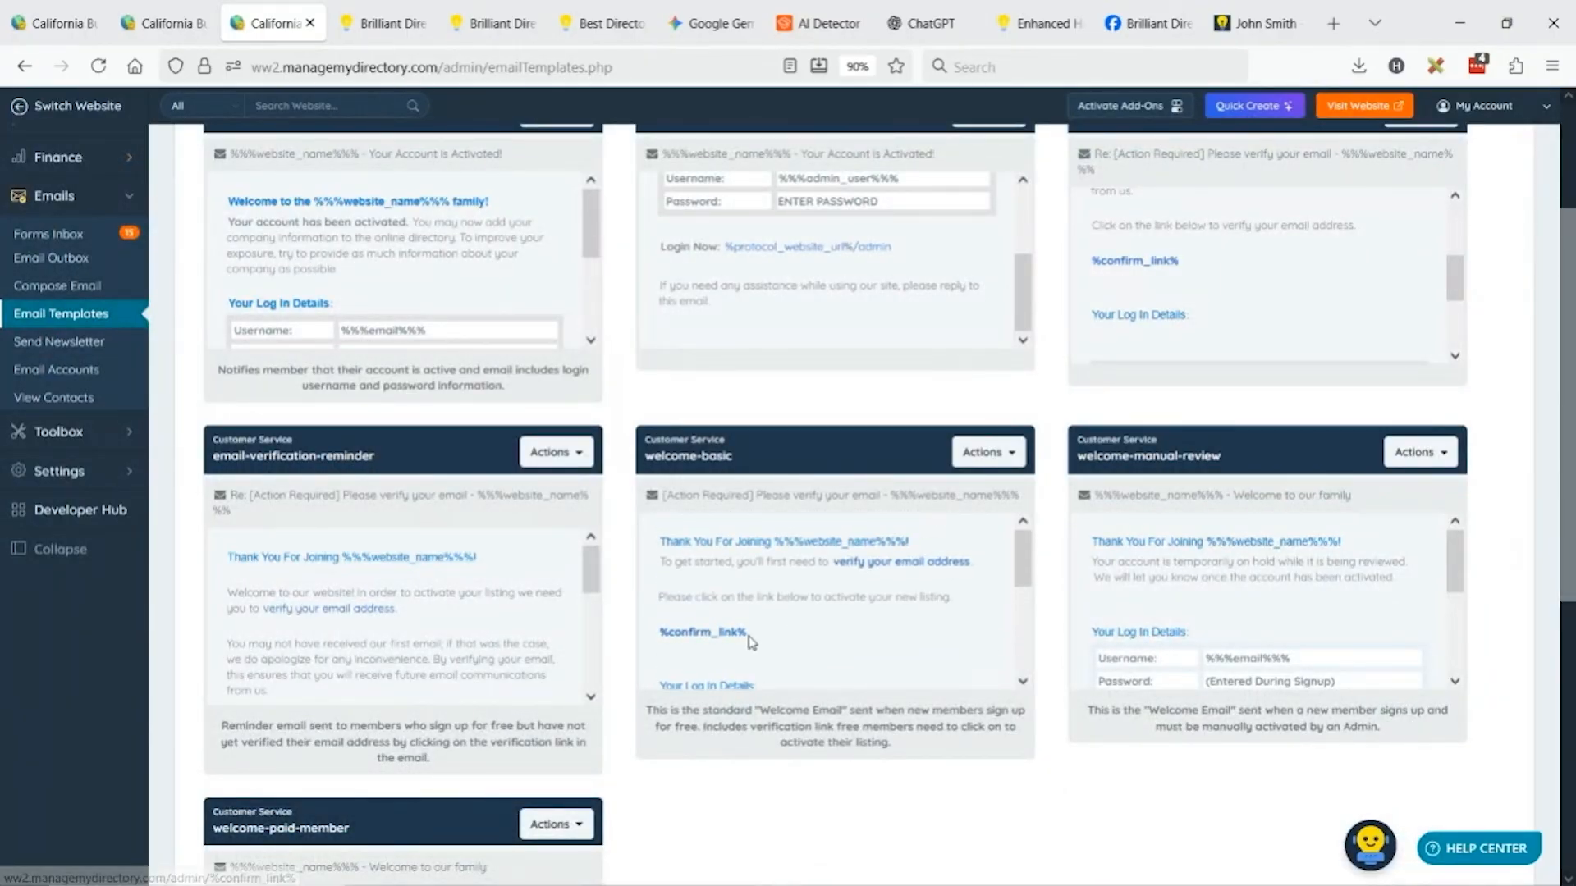
{"action": "left_click_drag", "start_coordinate": [786, 641], "coordinate": [661, 633]}
{"action": "key", "text": "ctrl+c"}
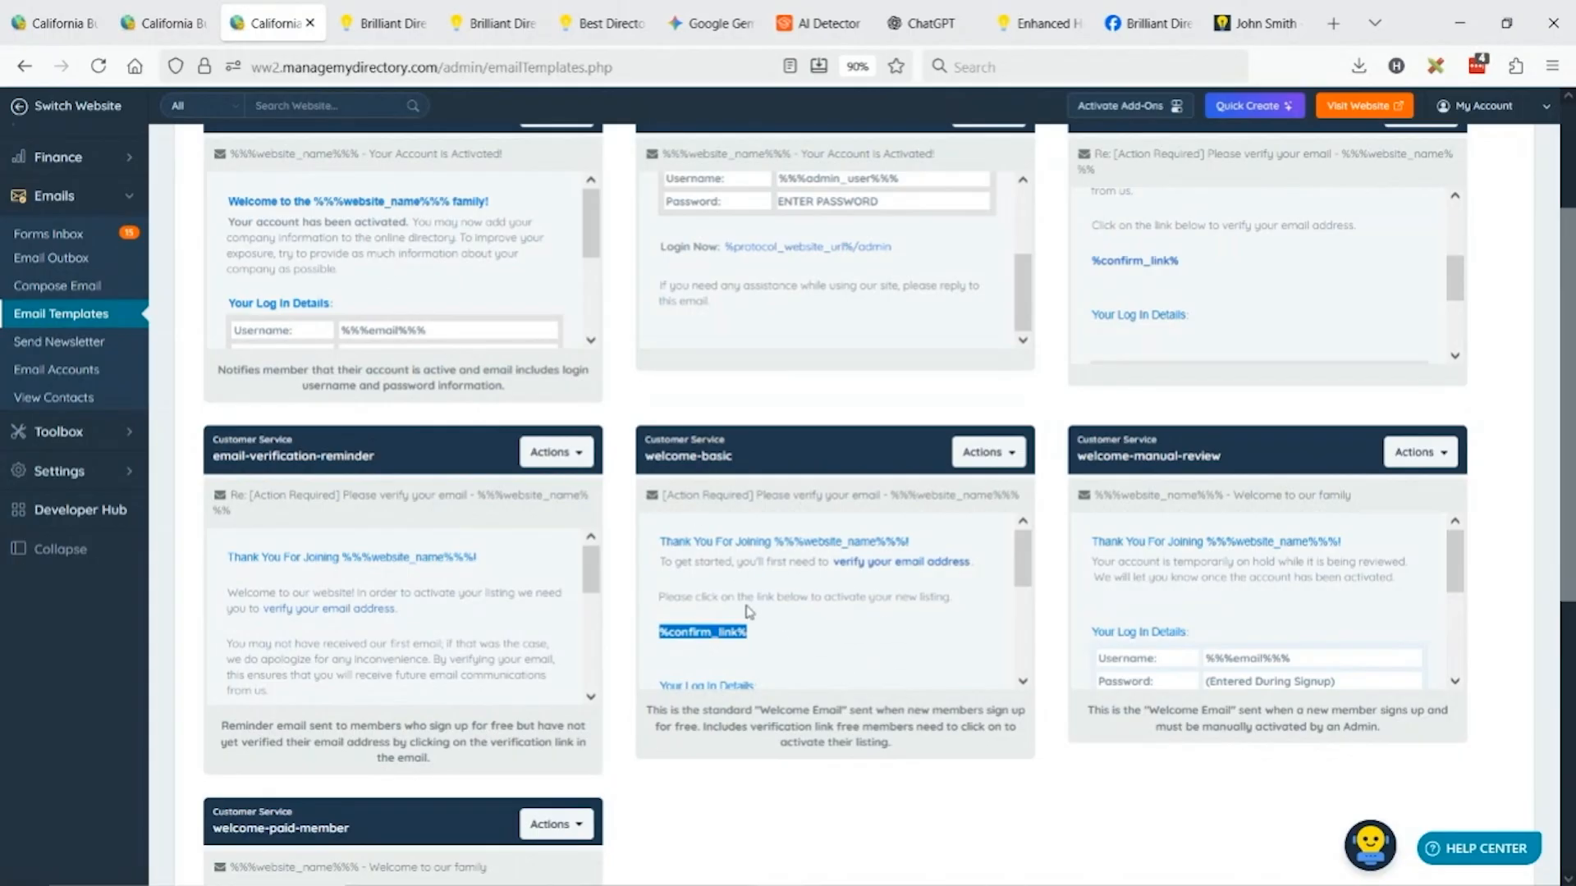
Start a new newsletter from the Quick Create shortcuts on the Email Templates tab.
{"action": "left_click", "coordinate": [166, 7]}
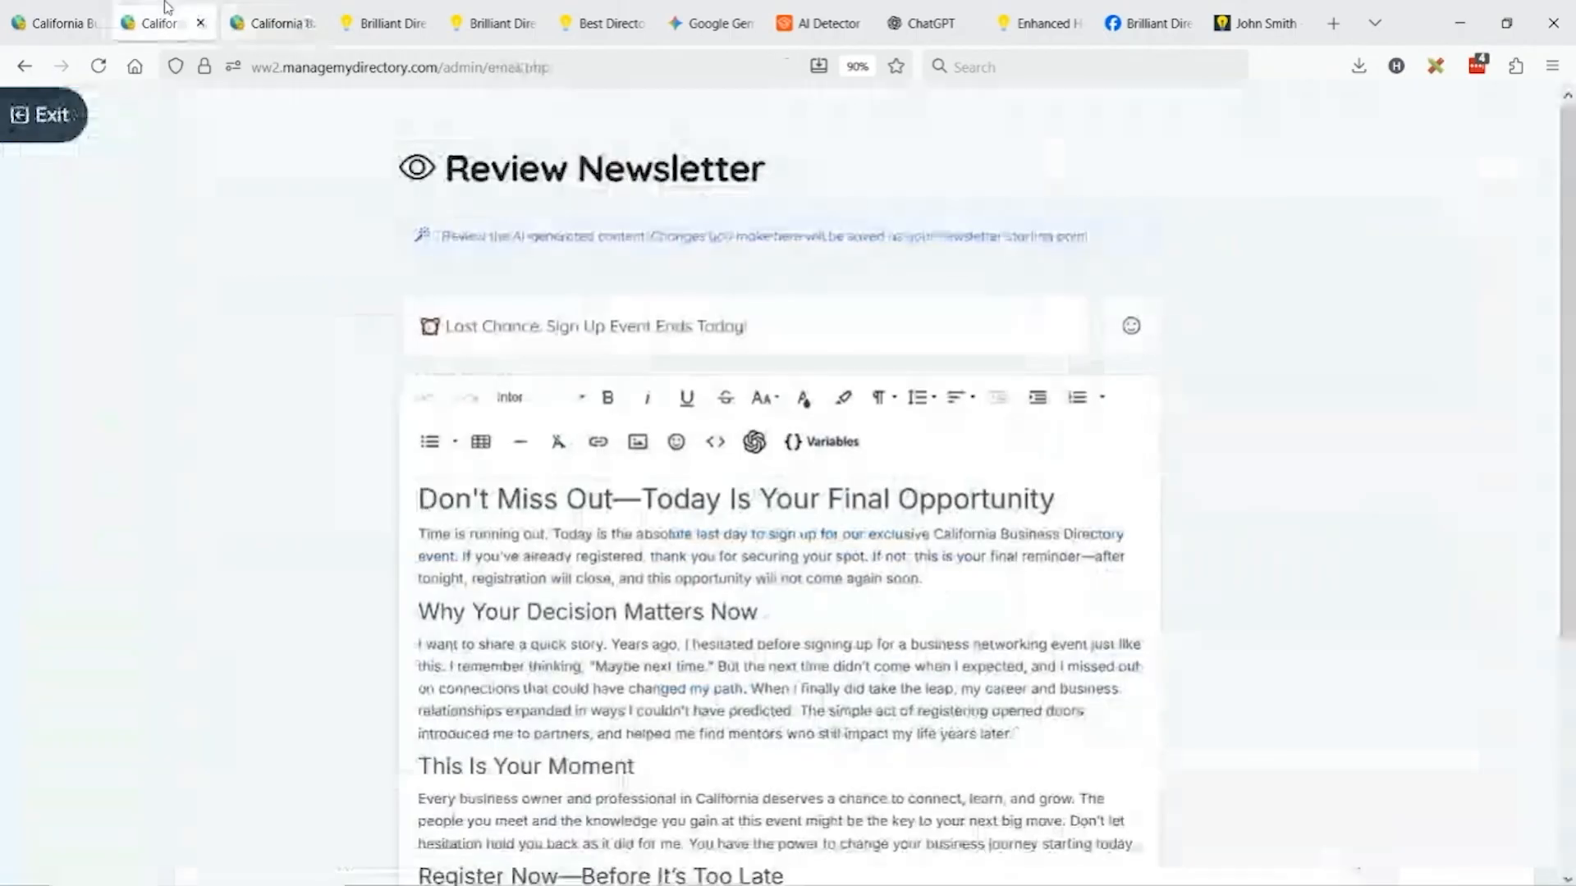
{"action": "left_click", "coordinate": [271, 23]}
{"action": "left_click", "coordinate": [1291, 113]}
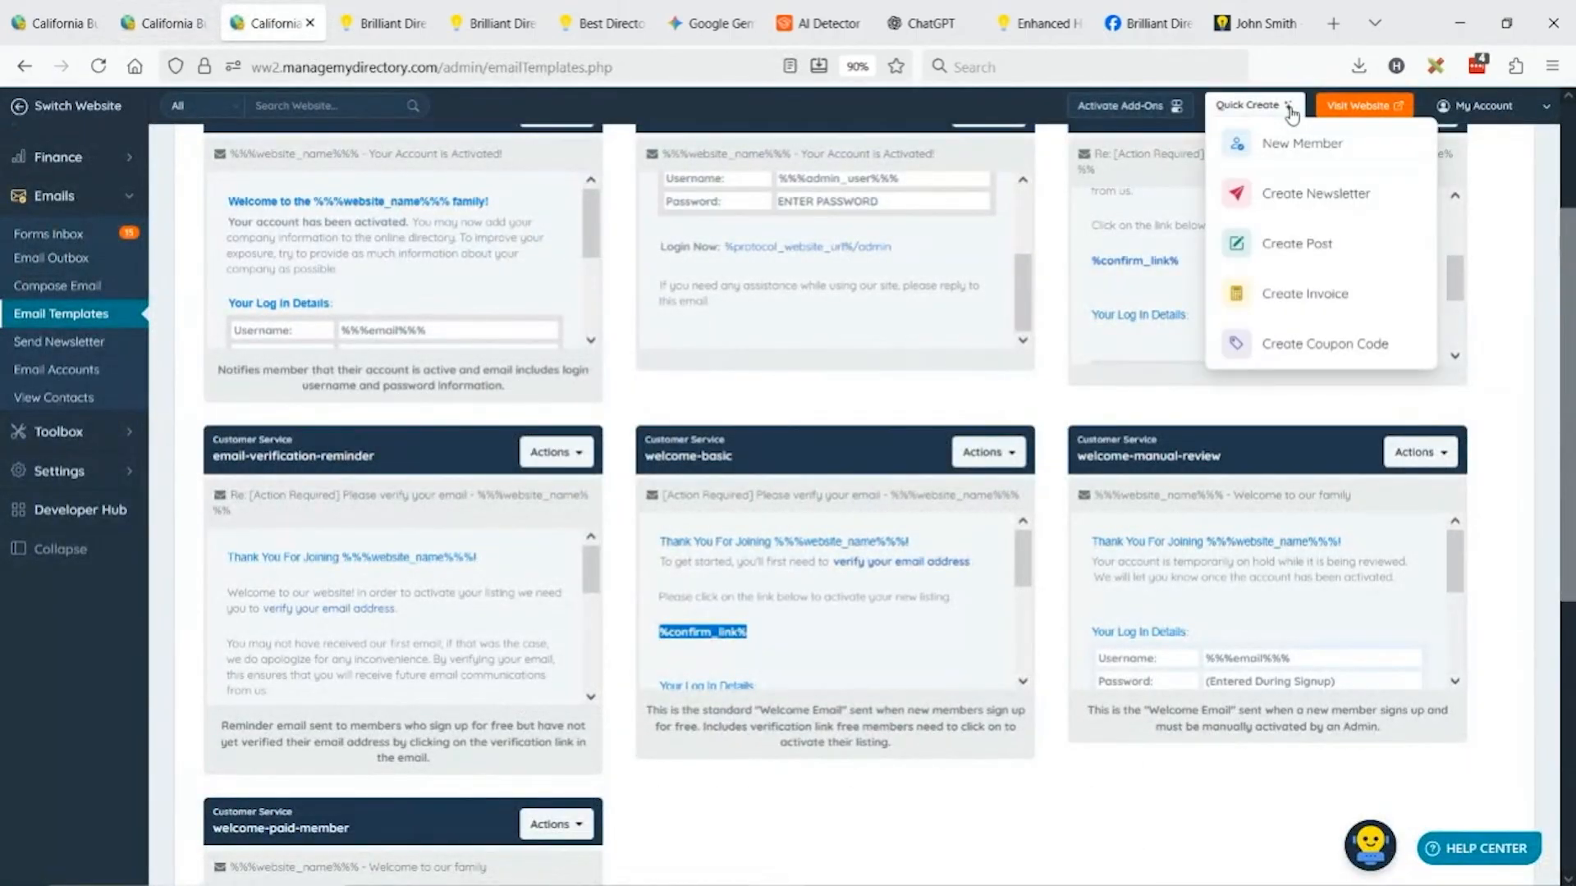
{"action": "left_click", "coordinate": [1322, 194]}
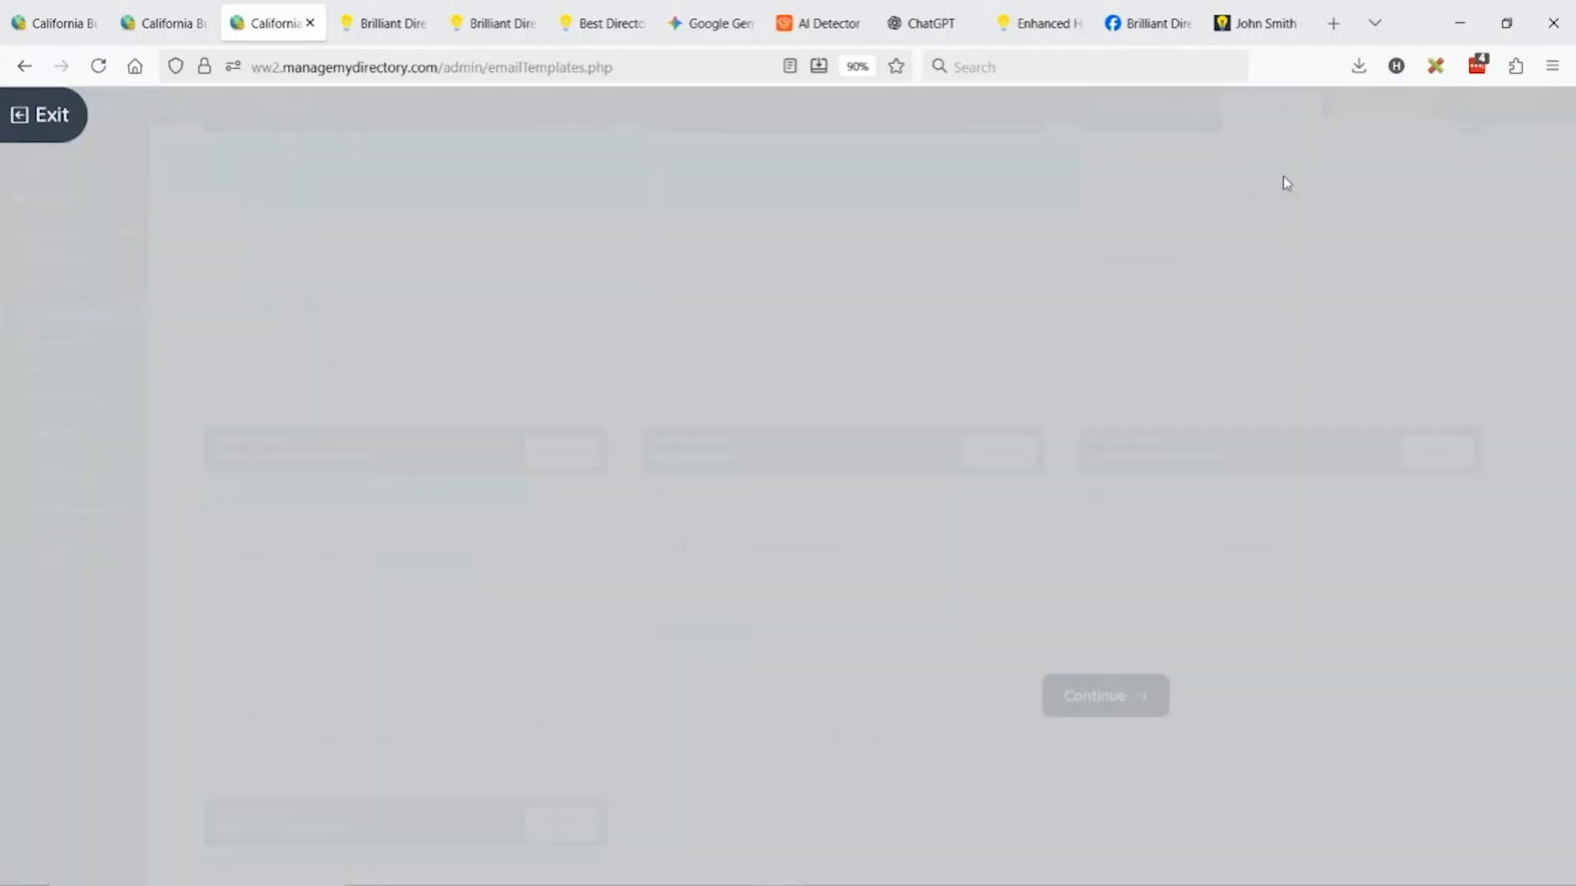
Name the newsletter 'Welcome Free Member', choose AI Generate, and load the New Member Welcome suggested prompt.
{"action": "type", "text": "Welcome"}
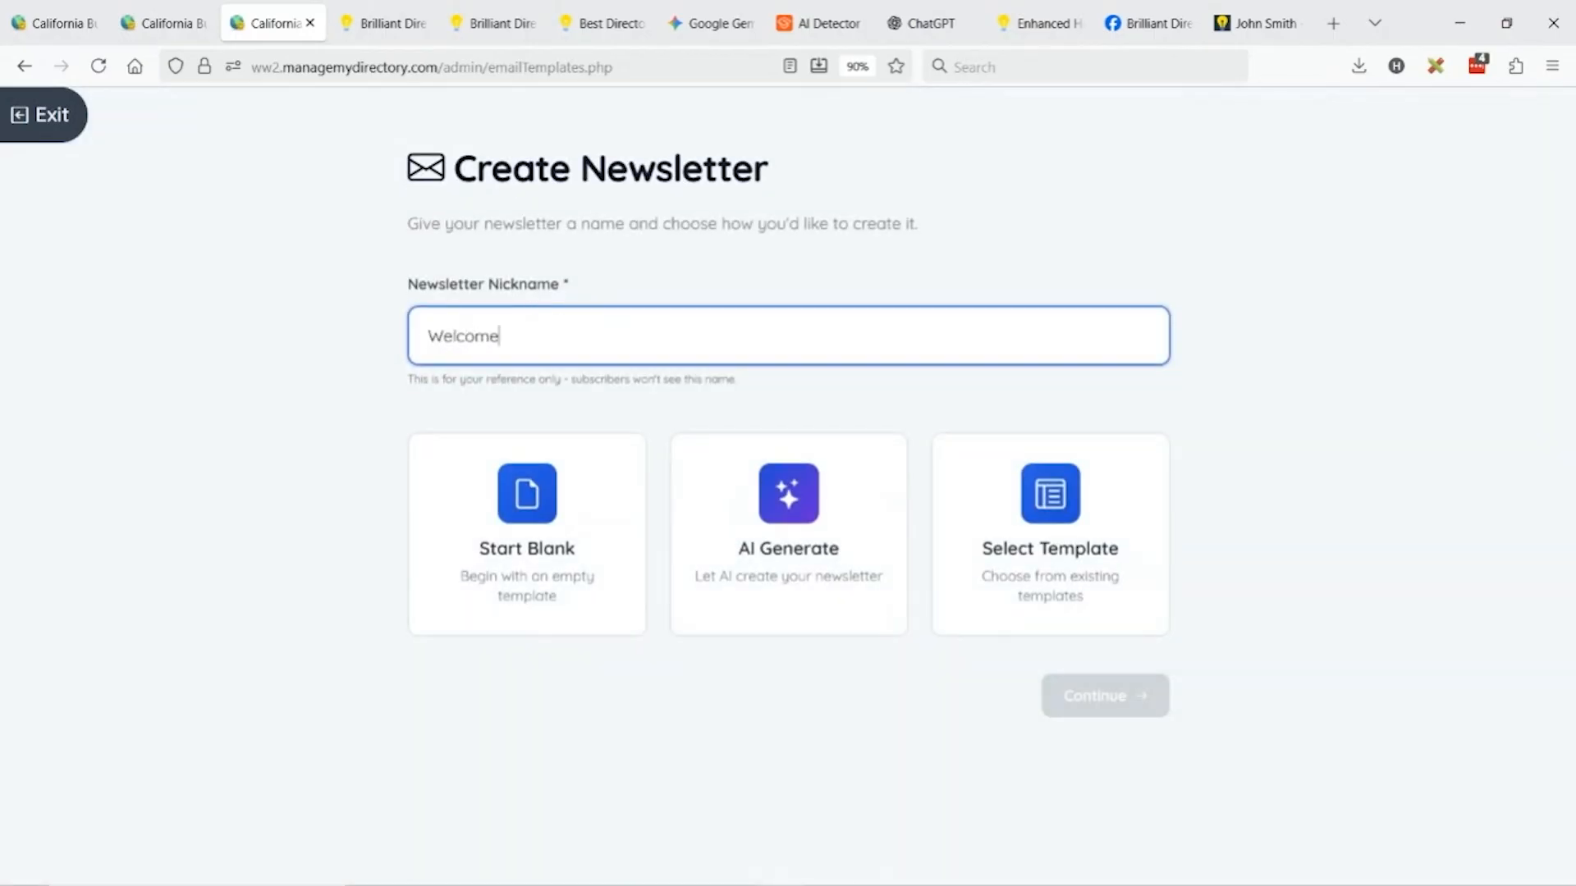
{"action": "type", "text": " Free Members"}
{"action": "left_click", "coordinate": [756, 443]}
{"action": "left_click", "coordinate": [1116, 696]}
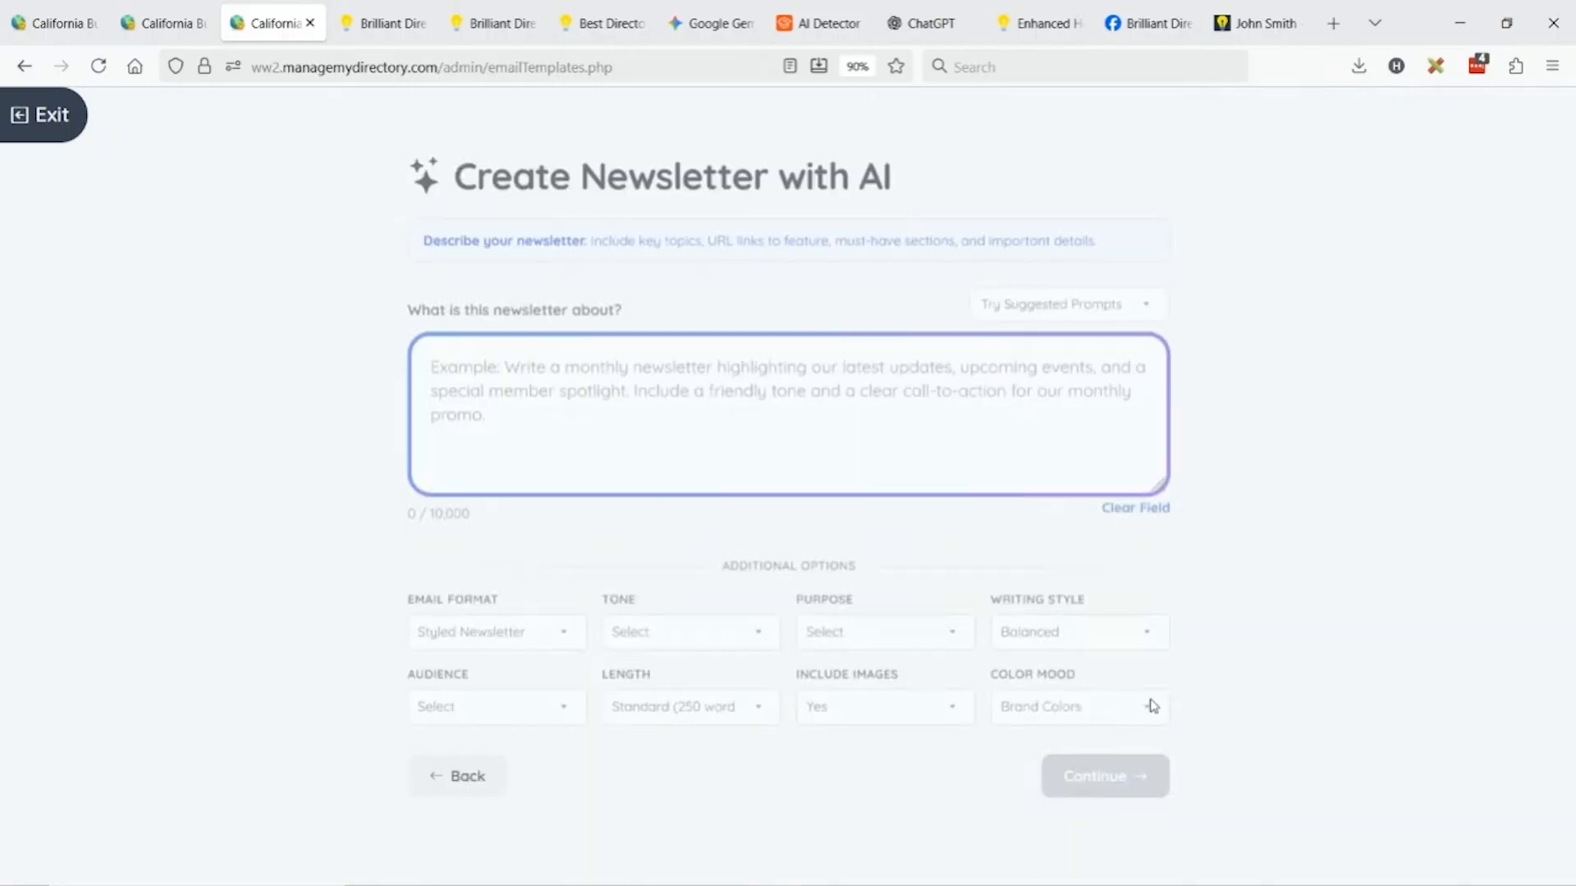
{"action": "left_click", "coordinate": [1096, 298]}
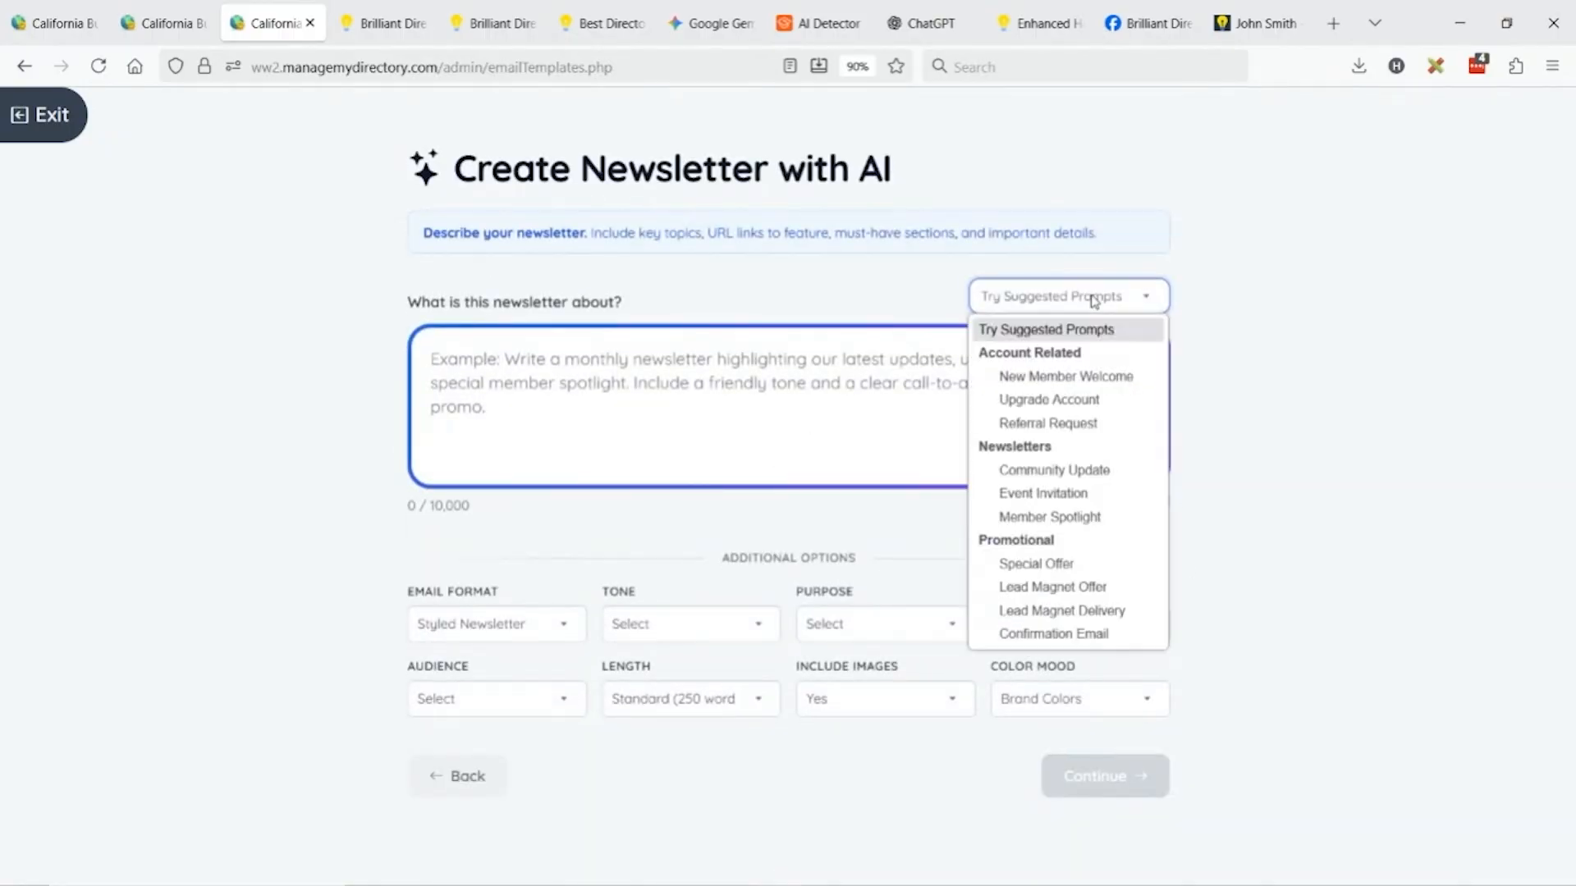
{"action": "left_click", "coordinate": [1059, 379]}
State in the prompt that these members joined for free and must get the %confirm_link% shortcode.
{"action": "left_click", "coordinate": [683, 408]}
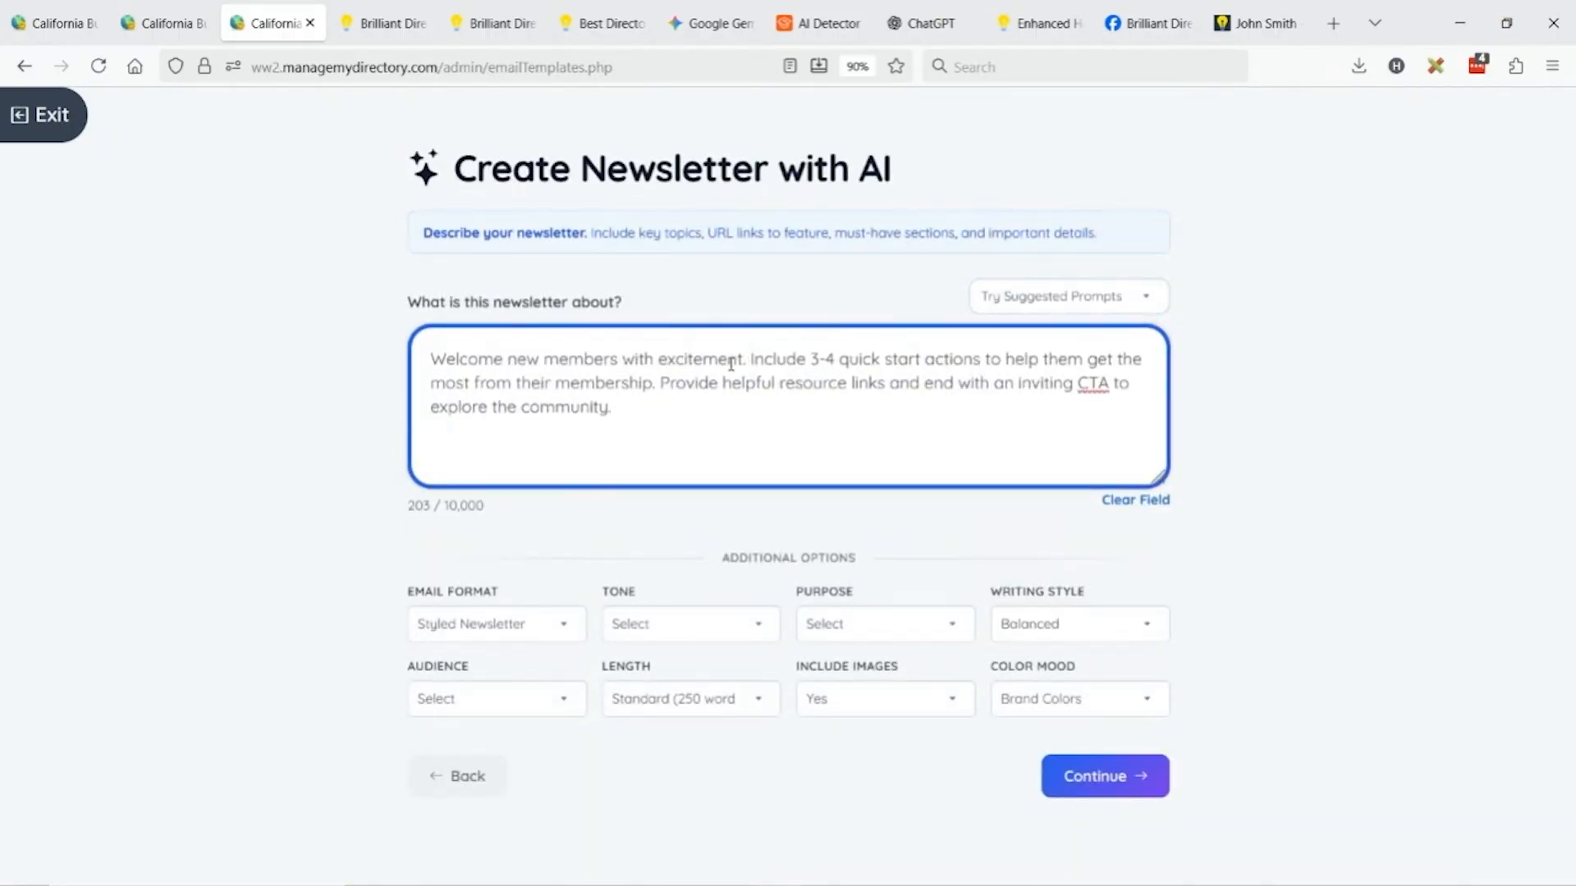
{"action": "type", "text": "This is "}
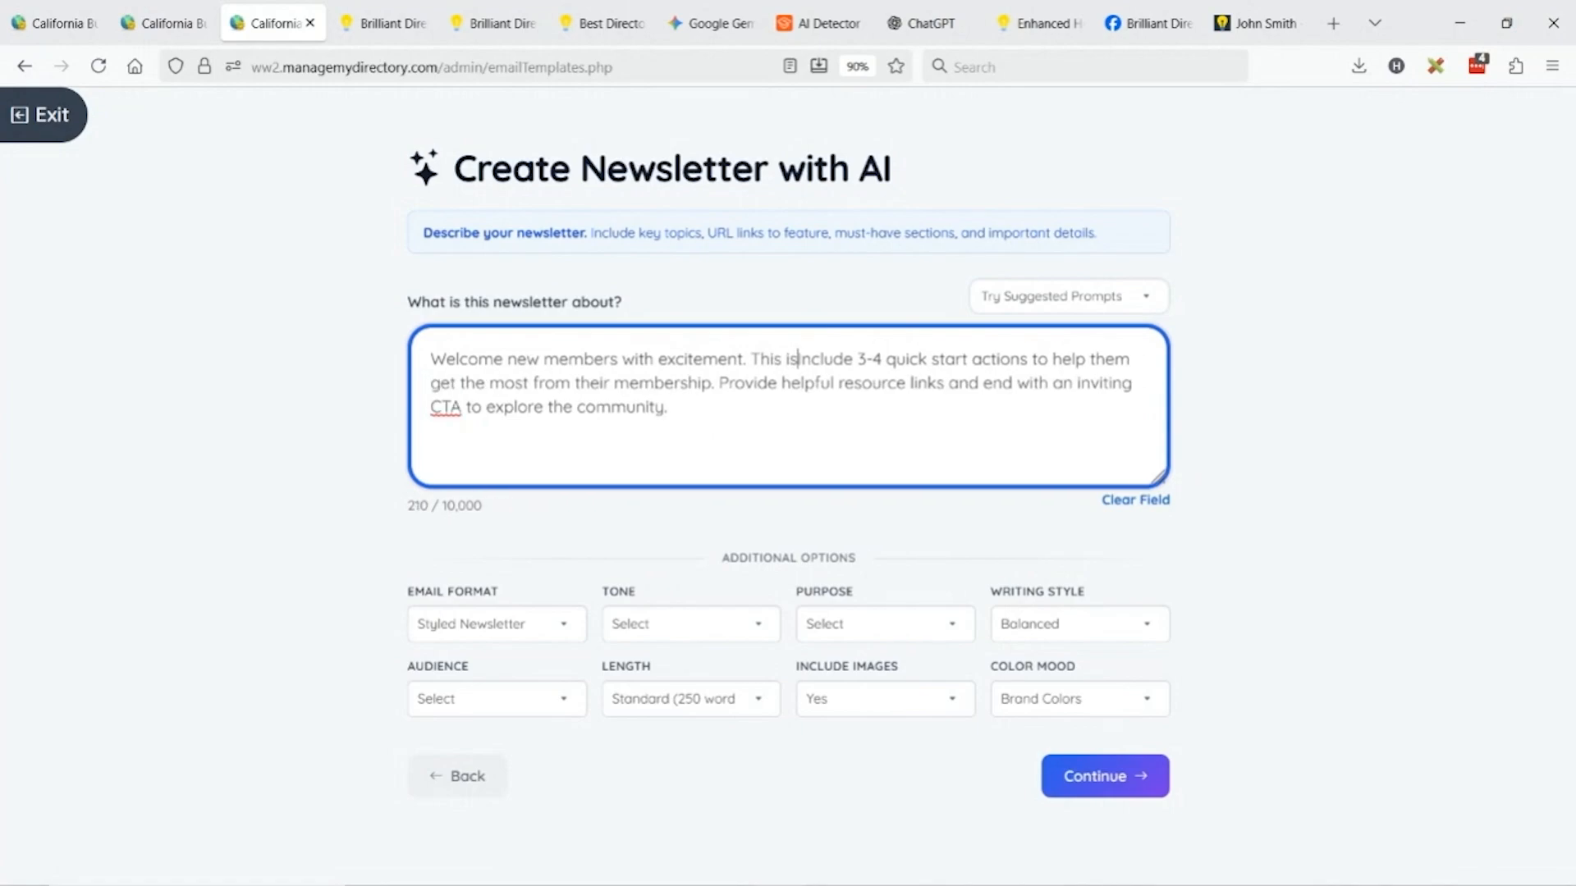
{"action": "type", "text": "members who kjo"}
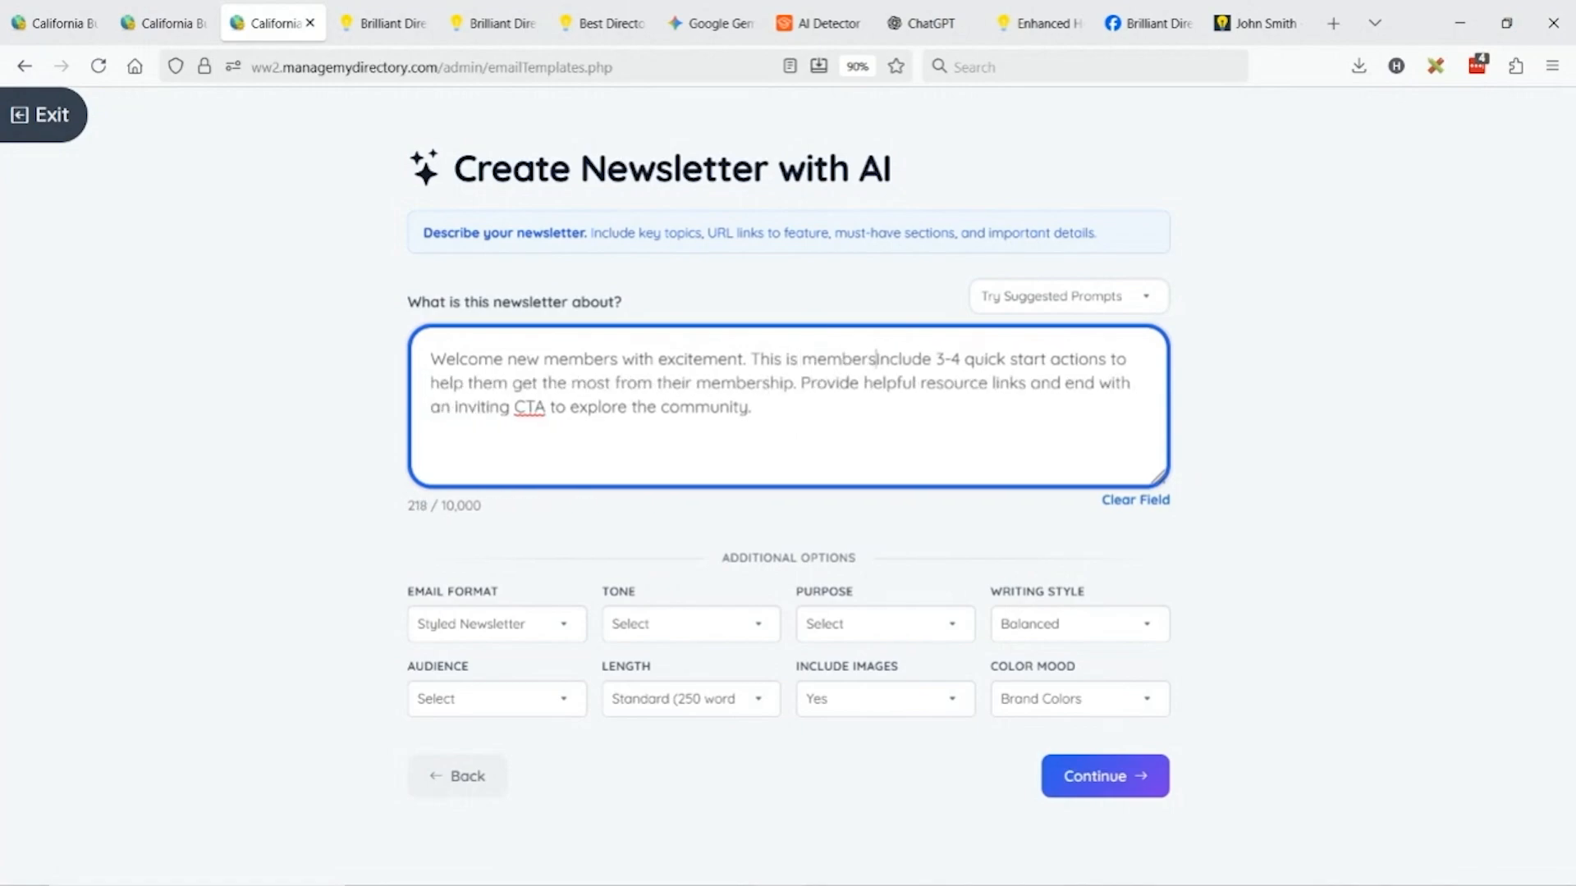
{"action": "type", "text": "ined for free."}
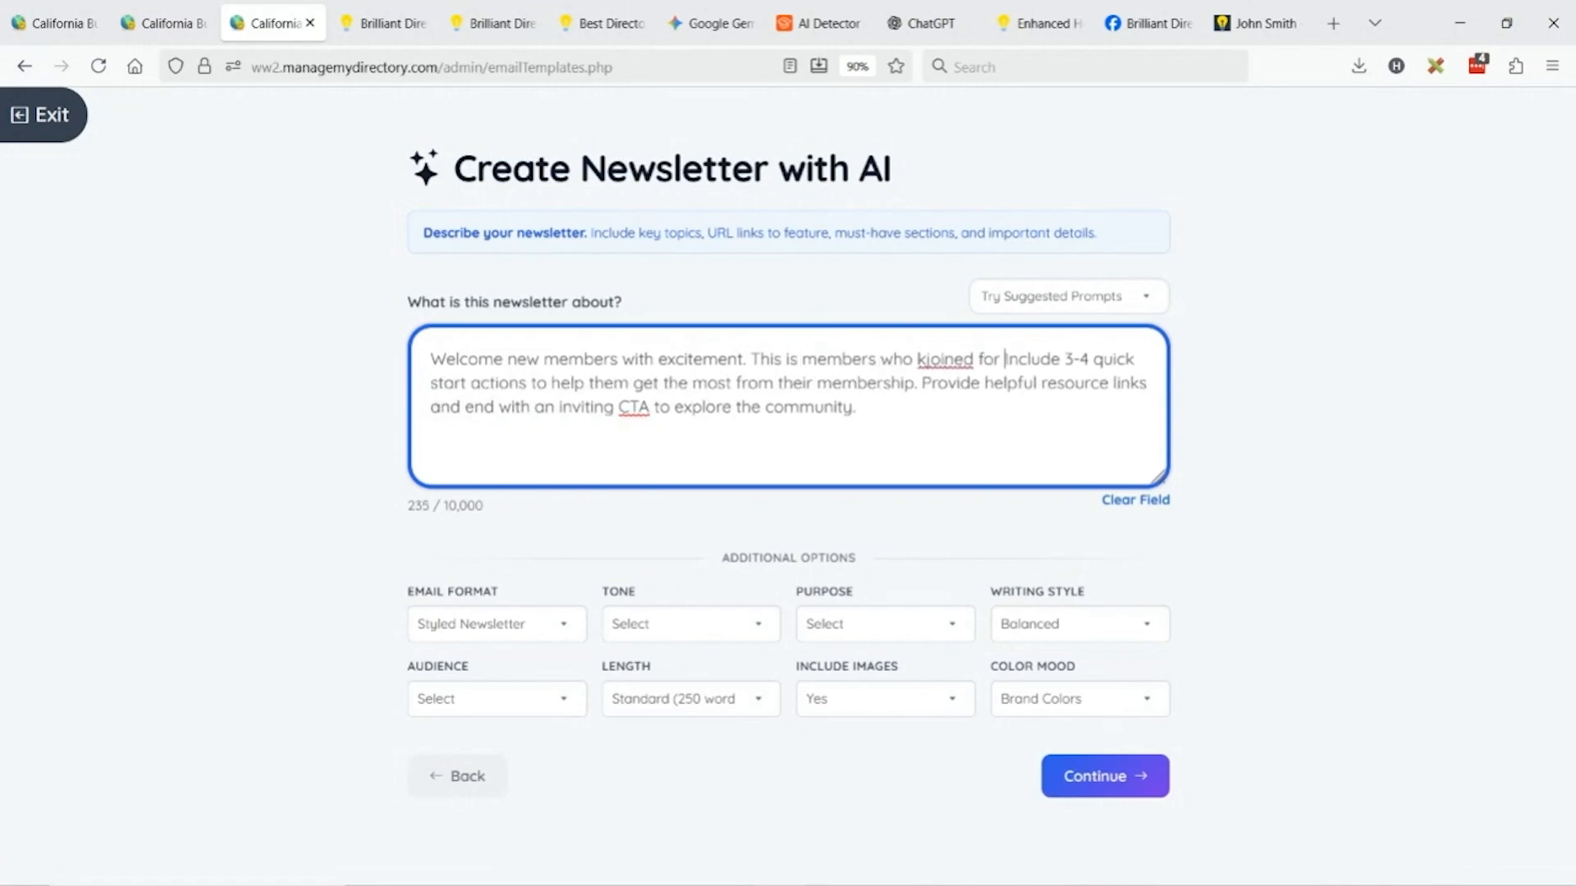
{"action": "key", "text": "Return"}
{"action": "key", "text": "Return"}
{"action": "key", "text": "Return"}
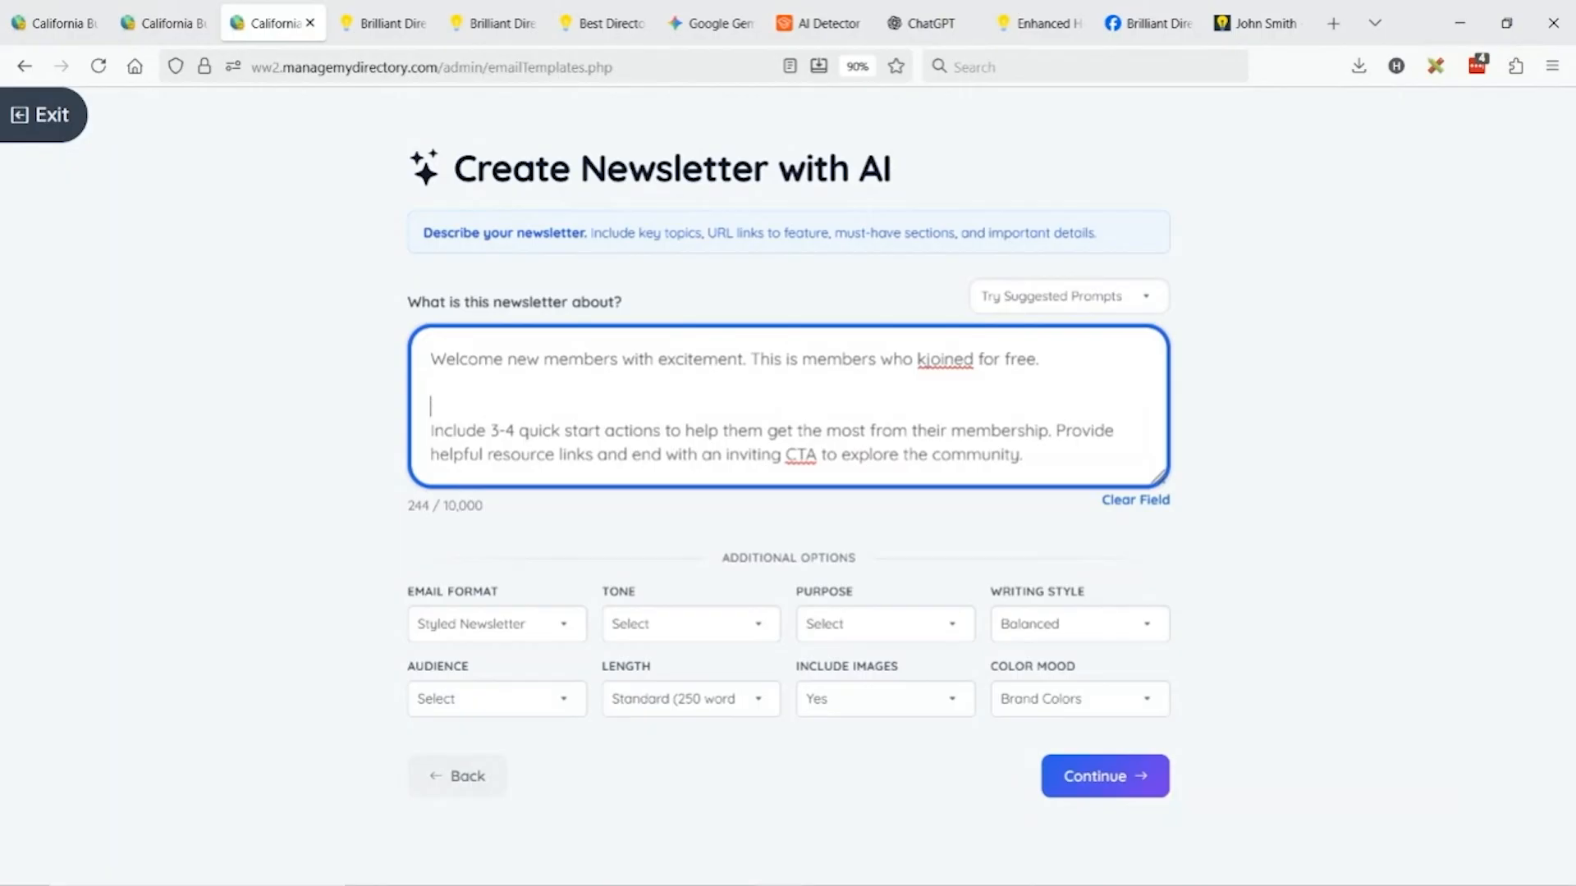
{"action": "type", "text": "Yo mus tinclude th"}
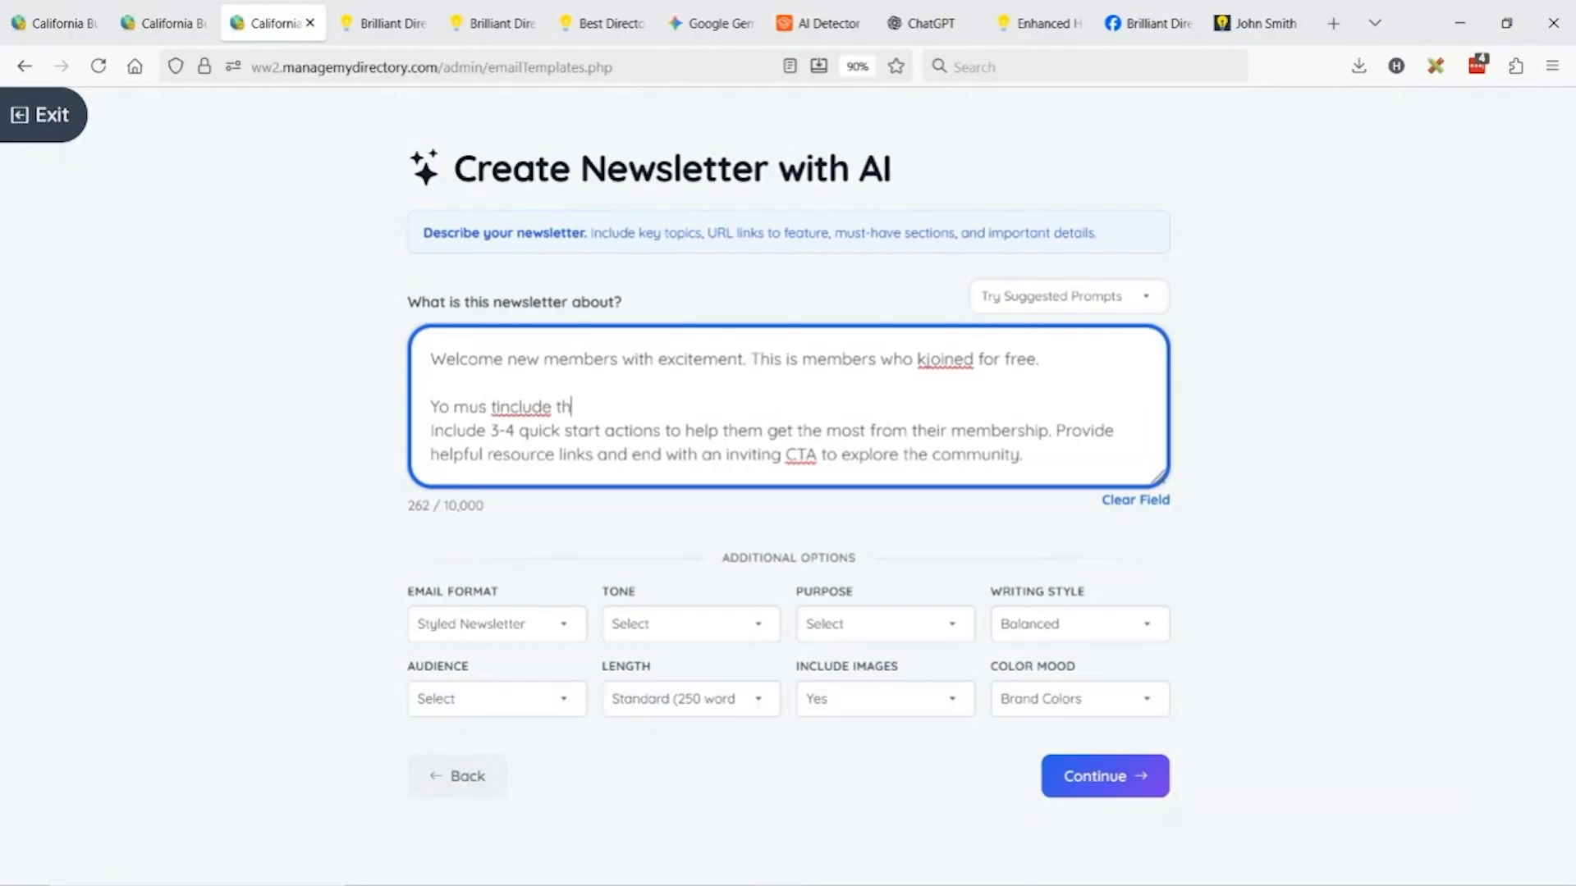
{"action": "type", "text": "e confirmaiton "}
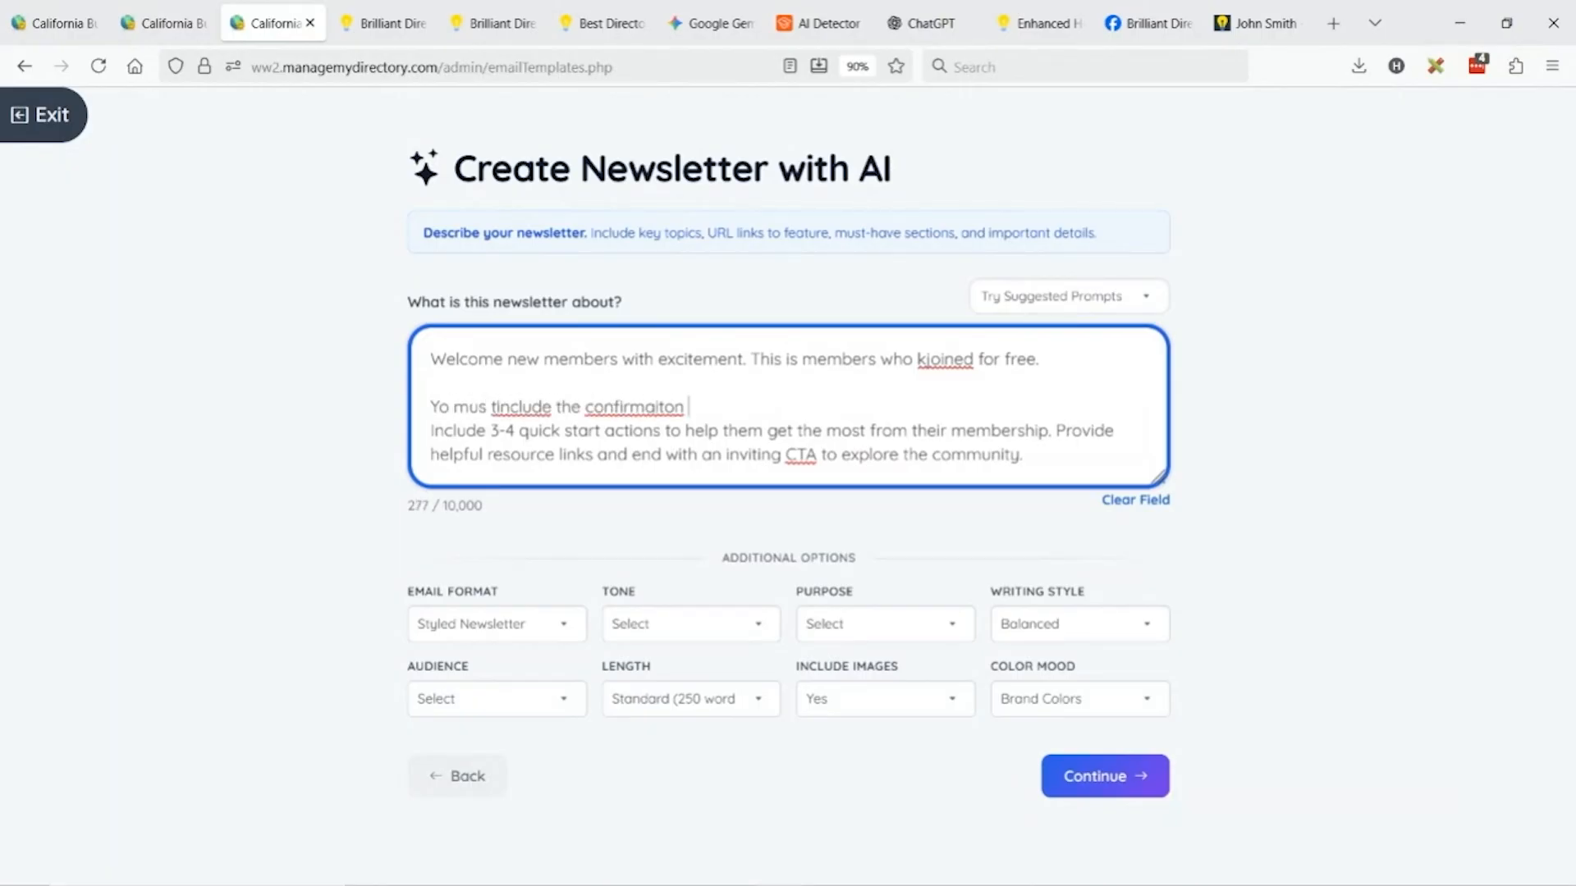
{"action": "type", "text": "link with this shortcode"}
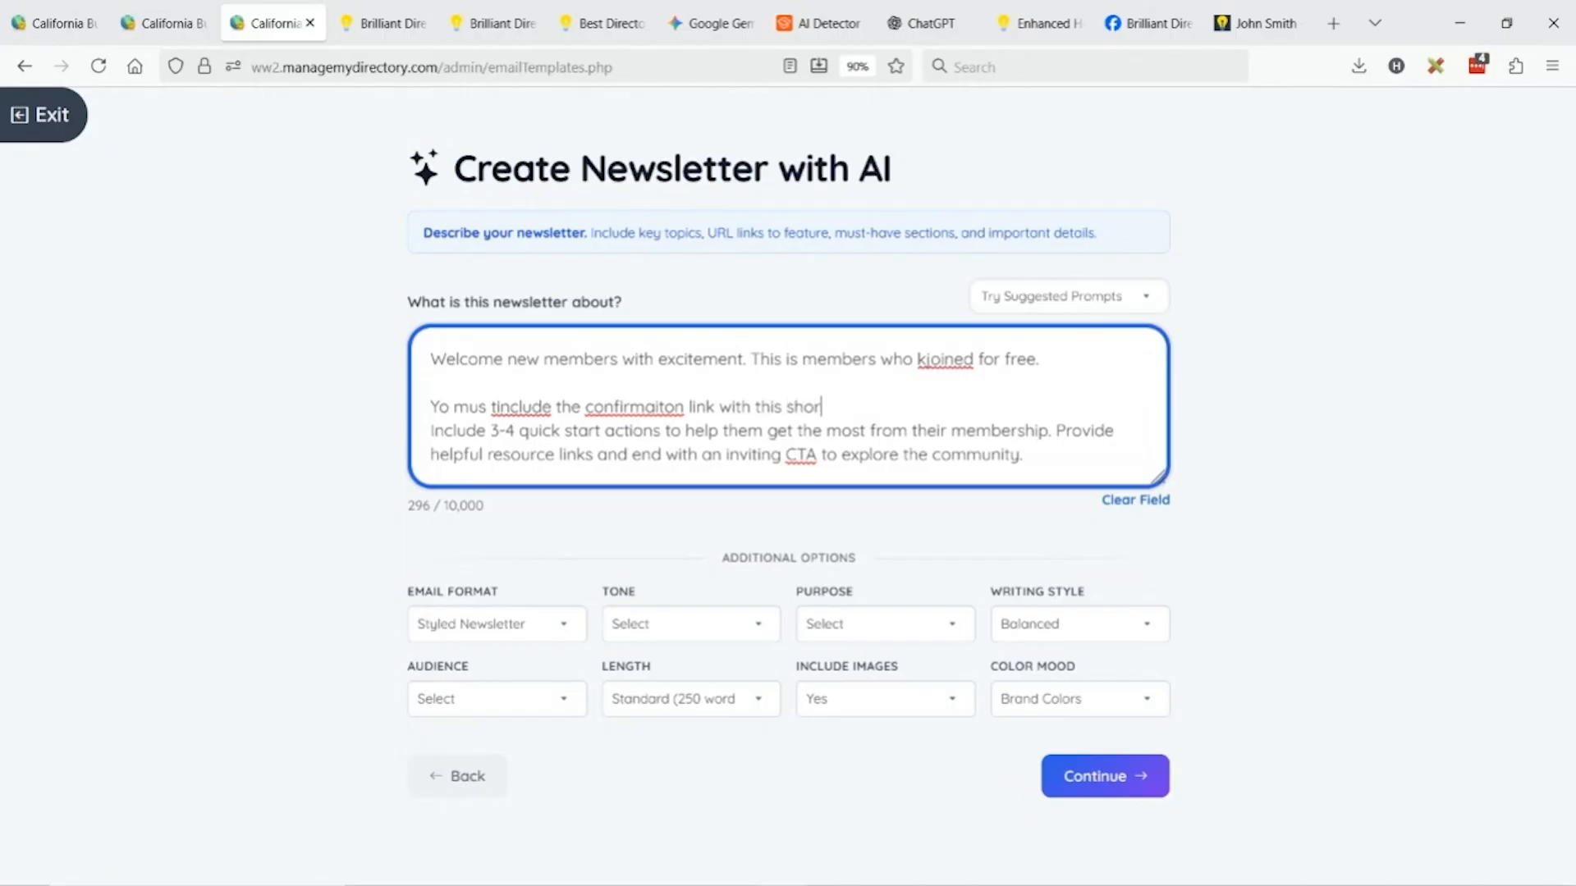
{"action": "key", "text": "Return"}
Ask for the link to be hyperlinked with the same %confirm_link% shortcode, and enlarge the prompt box.
{"action": "key", "text": "Return"}
{"action": "key", "text": "Return"}
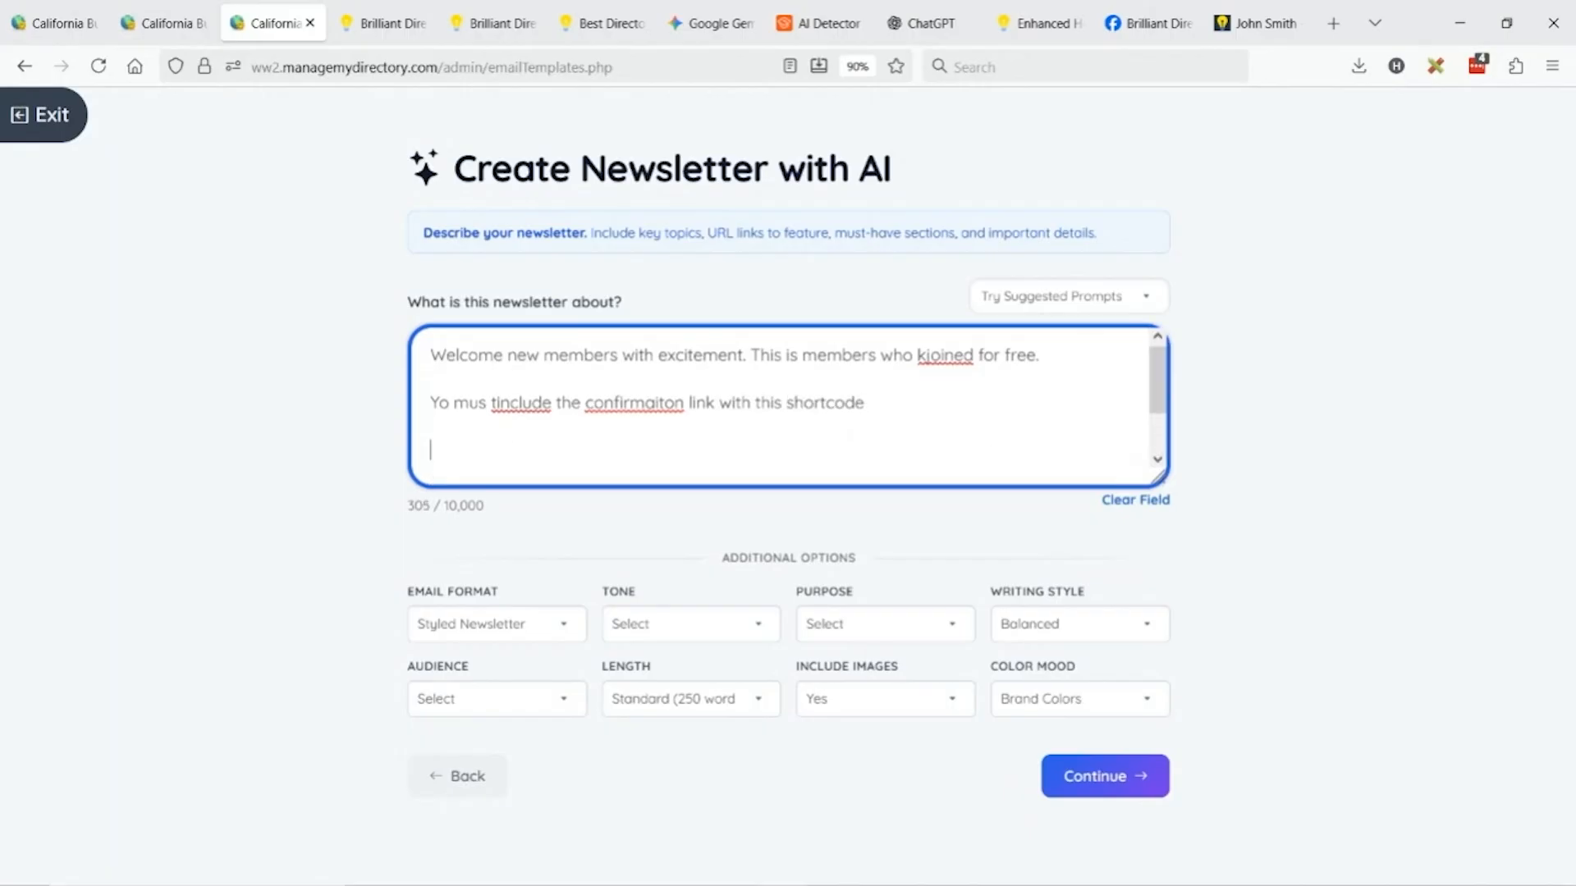
{"action": "key", "text": "ctrl+v"}
{"action": "key", "text": "Return"}
{"action": "key", "text": "Return"}
{"action": "type", "text": "And hy"}
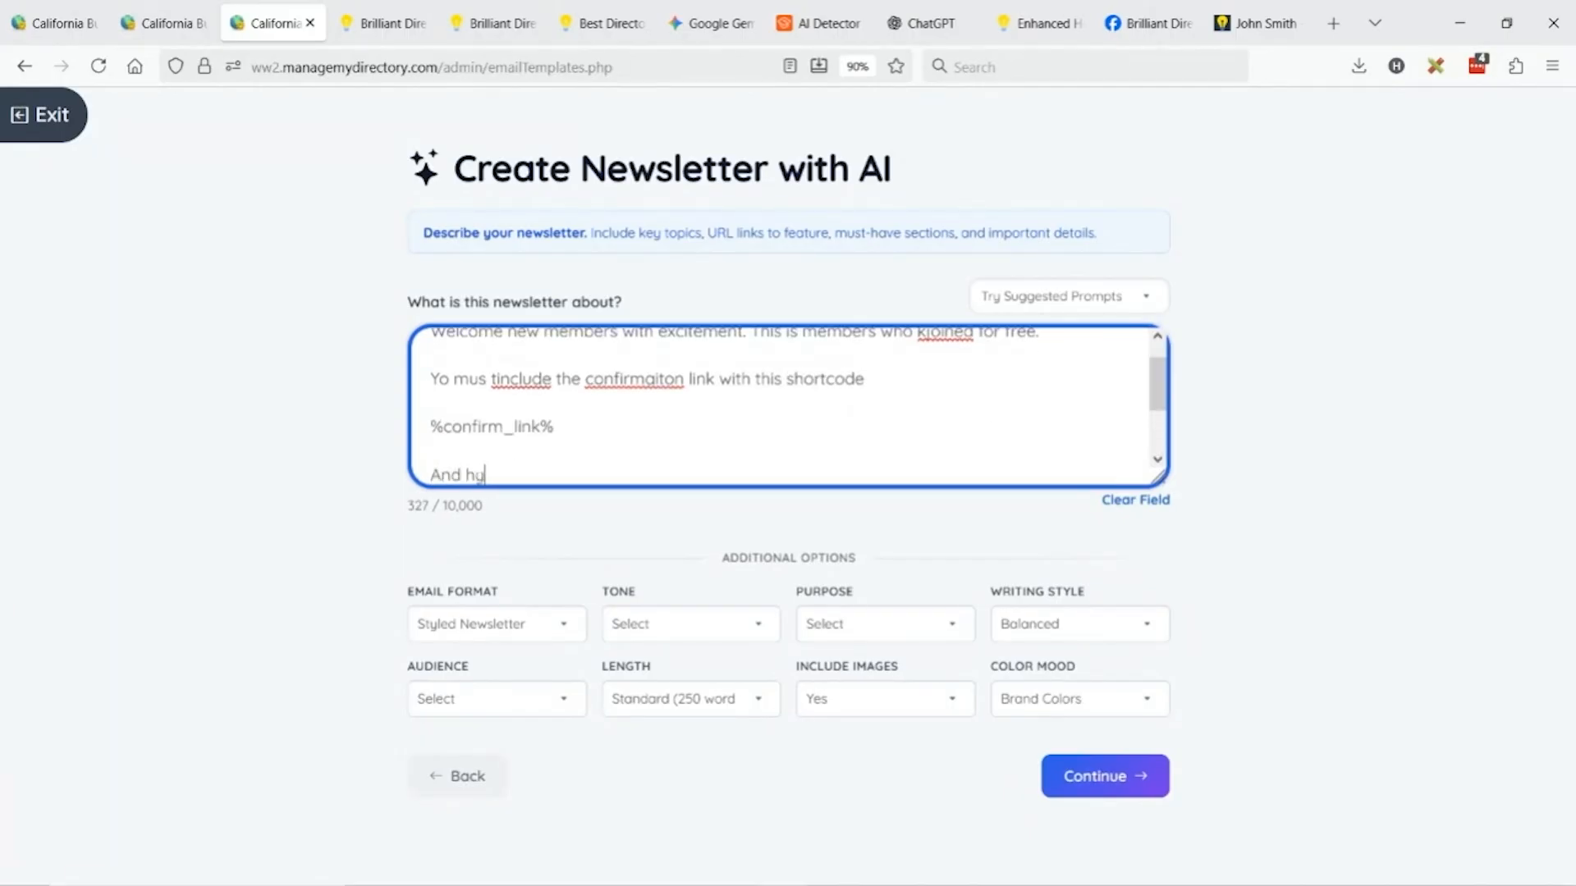
{"action": "type", "text": "perlink that with that"}
{"action": "key", "text": "BackSpace"}
{"action": "key", "text": "BackSpace"}
{"action": "type", "text": "e"}
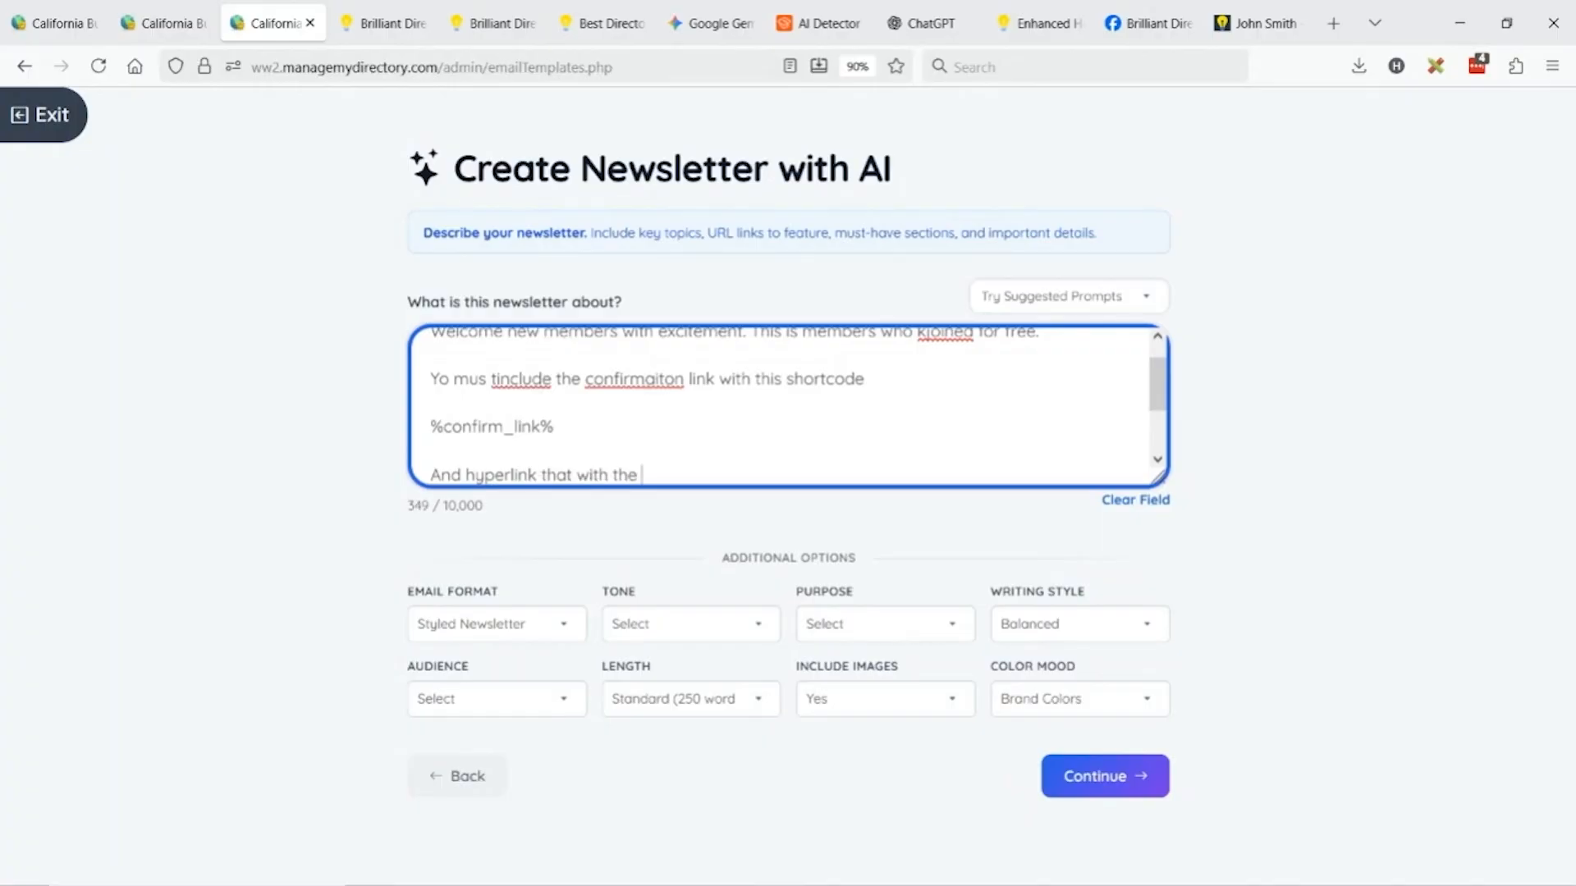
{"action": "type", "text": " same"}
{"action": "key", "text": "ctrl+v"}
{"action": "key", "text": "Return"}
{"action": "key", "text": "Return"}
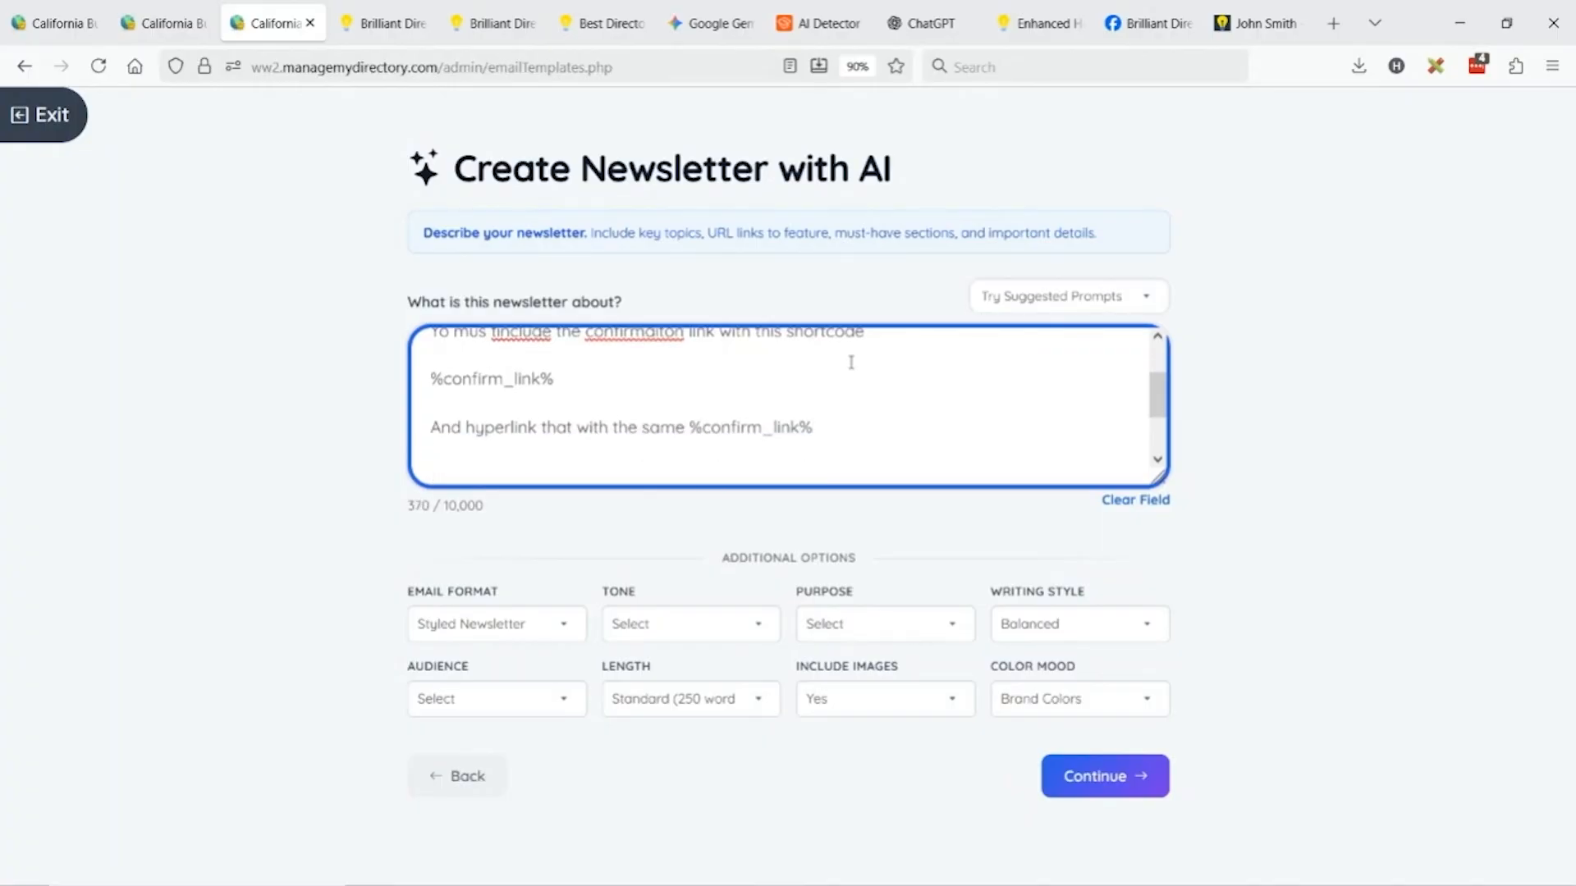
{"action": "left_click_drag", "start_coordinate": [1159, 479], "coordinate": [1137, 681]}
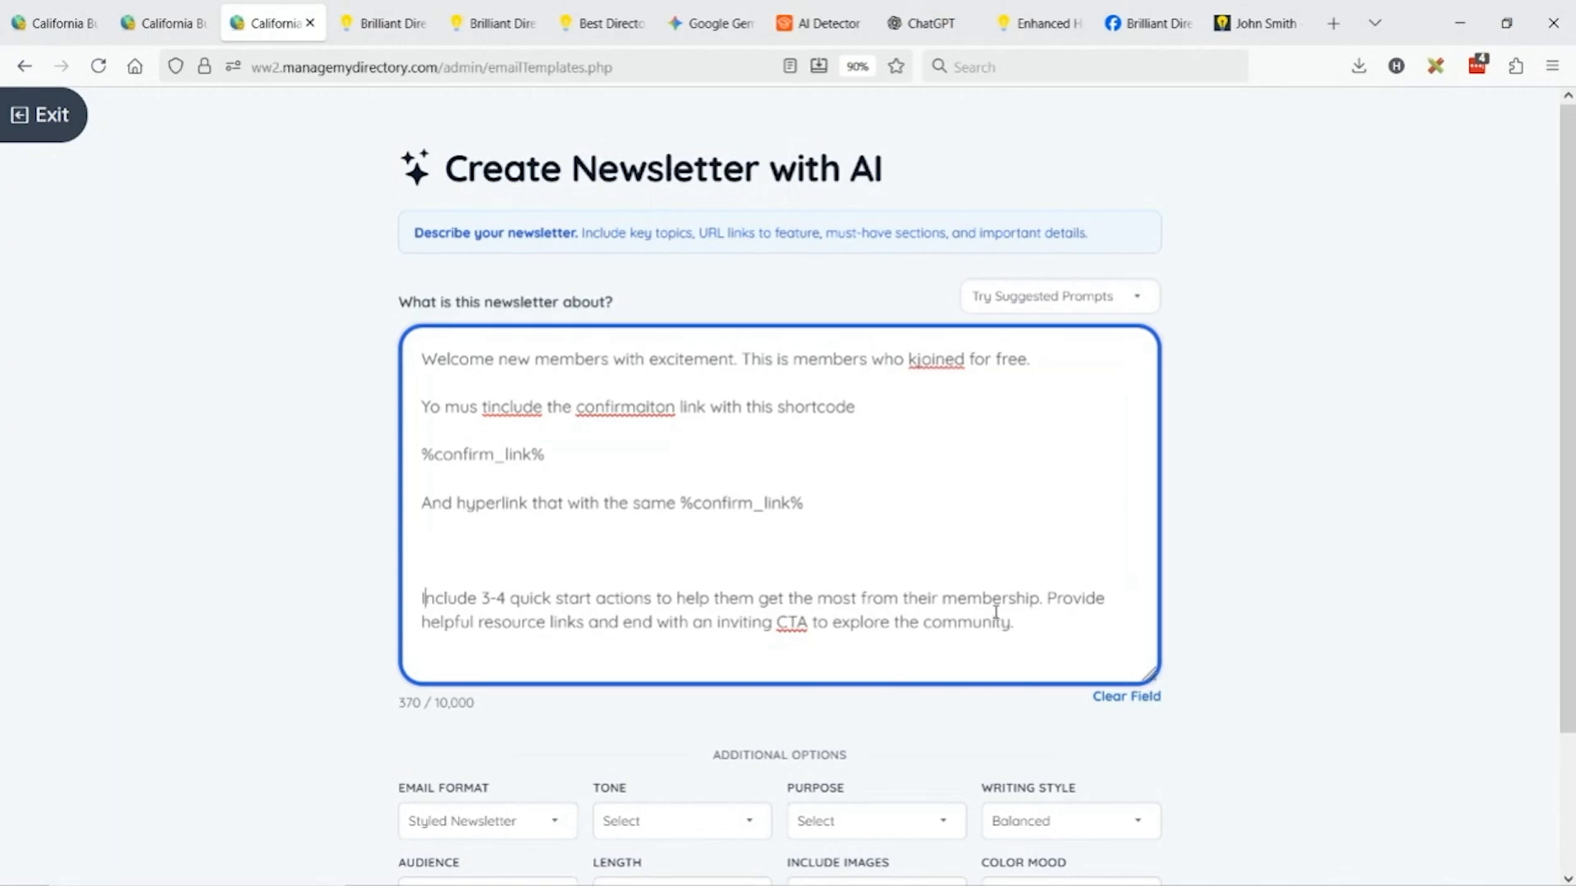
Append requests to join the FB group and subscribe on YouTube, plus a one-time Pro Plan offer with coupon PRO50.
{"action": "left_click", "coordinate": [1076, 625]}
{"action": "key", "text": "Return"}
{"action": "key", "text": "Return"}
{"action": "type", "text": "Also join "}
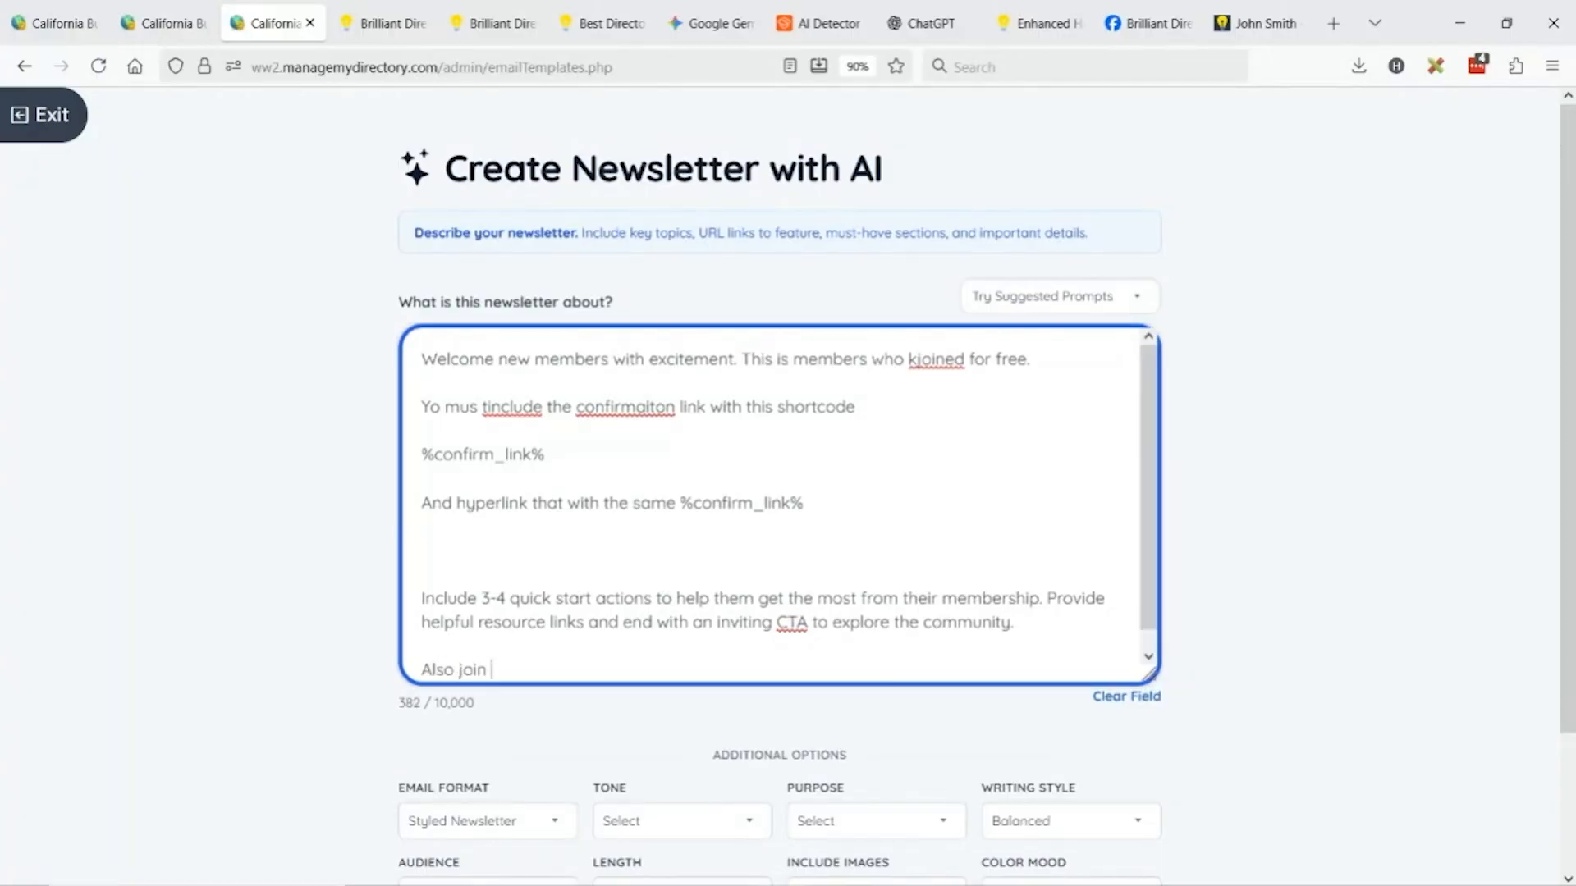
{"action": "type", "text": "our FB group and "}
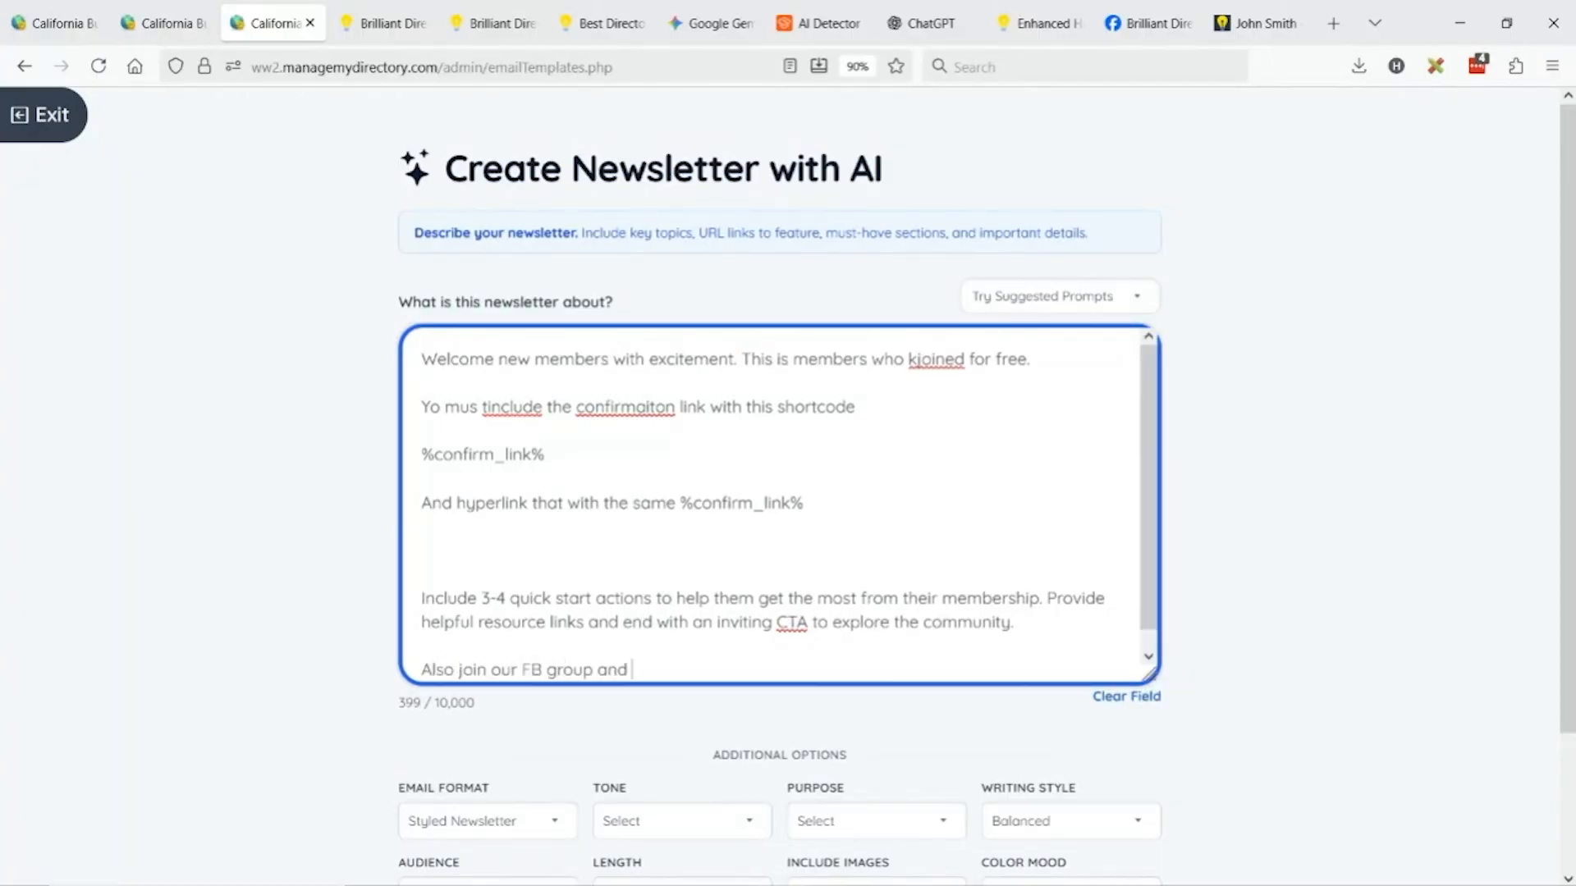
{"action": "type", "text": "Subscribe to our yo"}
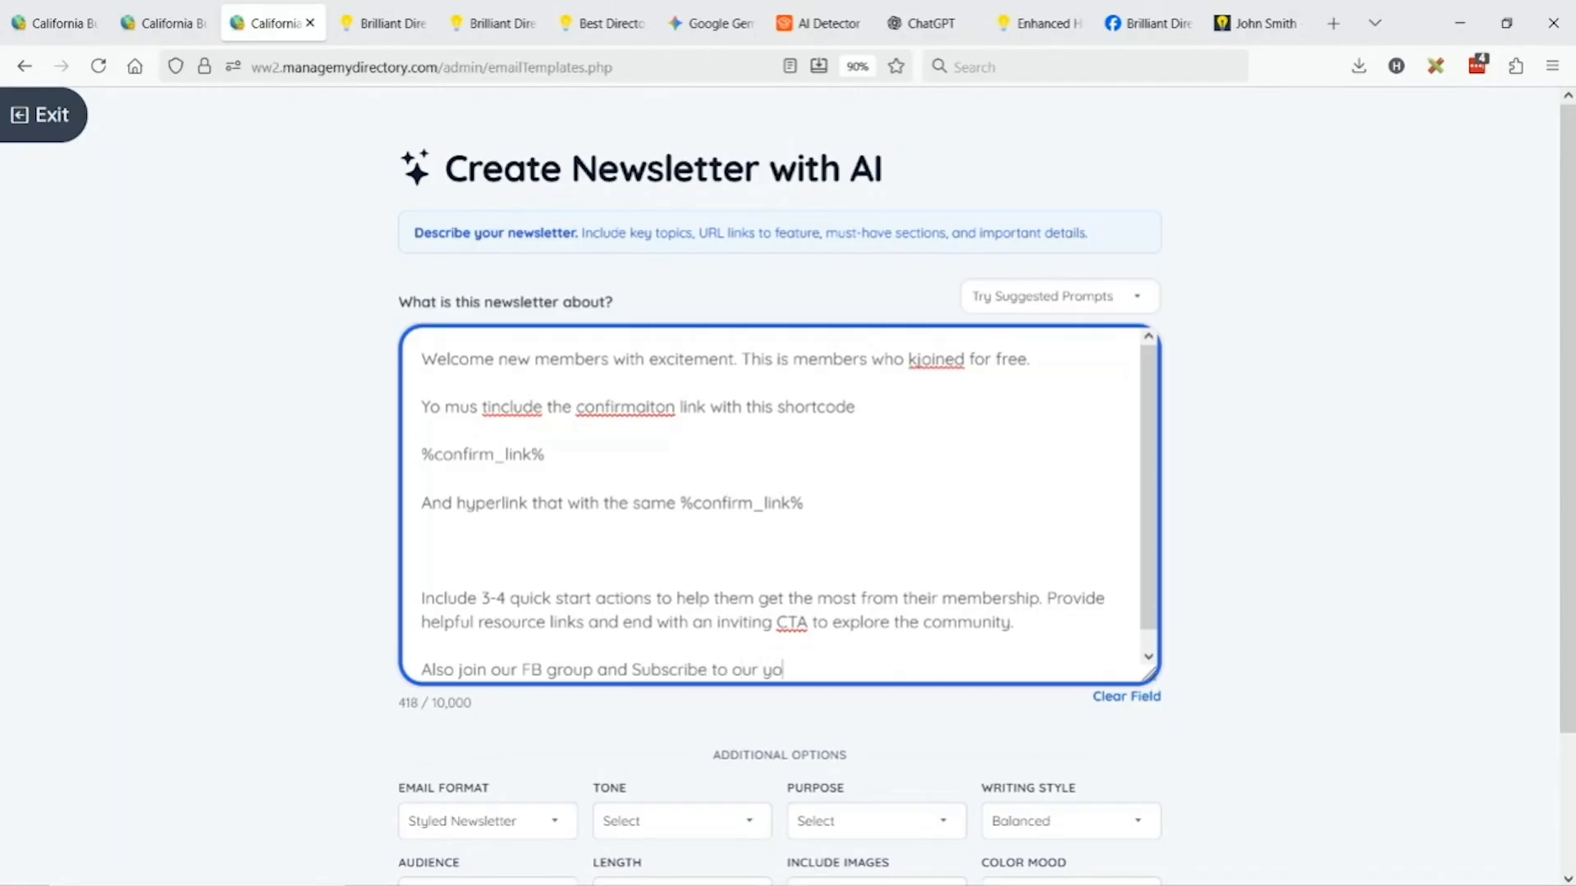
{"action": "type", "text": "utube channe"}
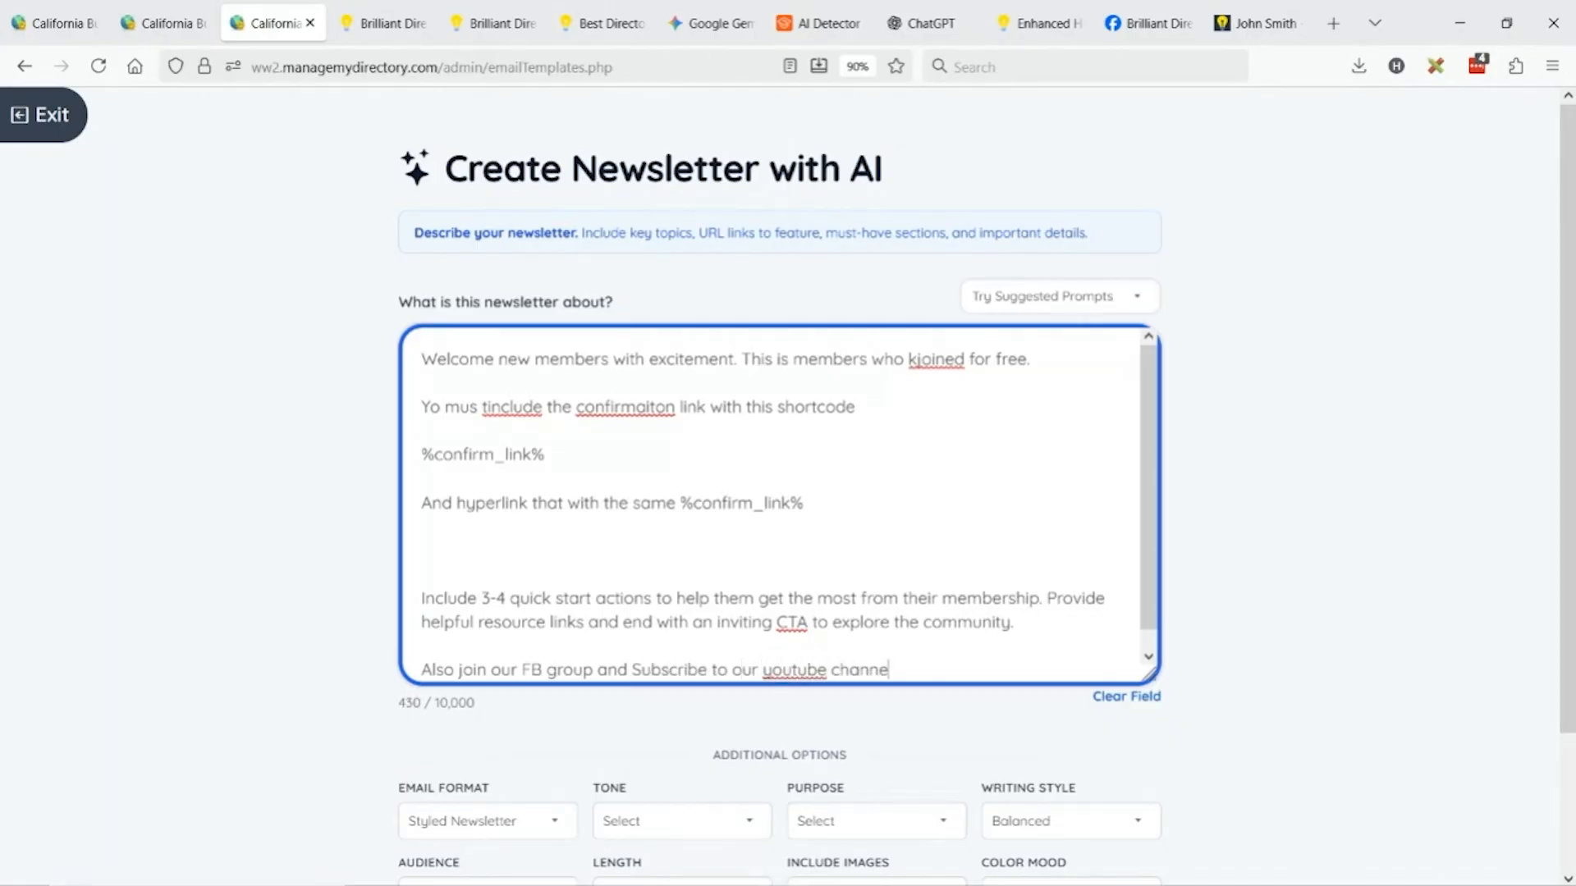
{"action": "type", "text": "l"}
{"action": "key", "text": "Return"}
{"action": "key", "text": "Return"}
{"action": "type", "text": "e"}
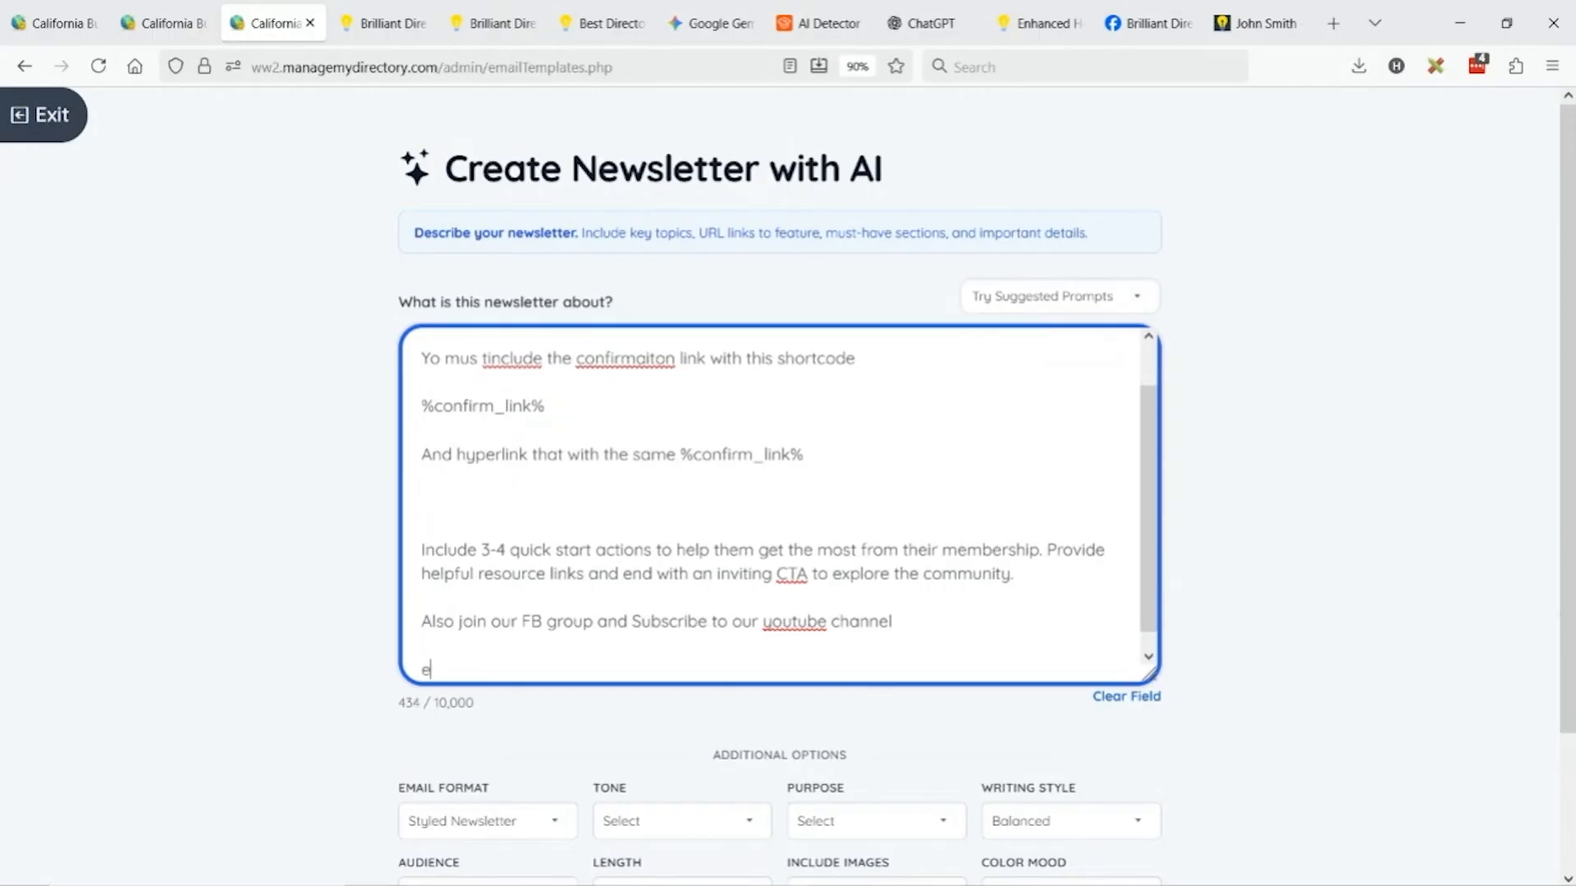
{"action": "type", "text": "nd with a one-toim"}
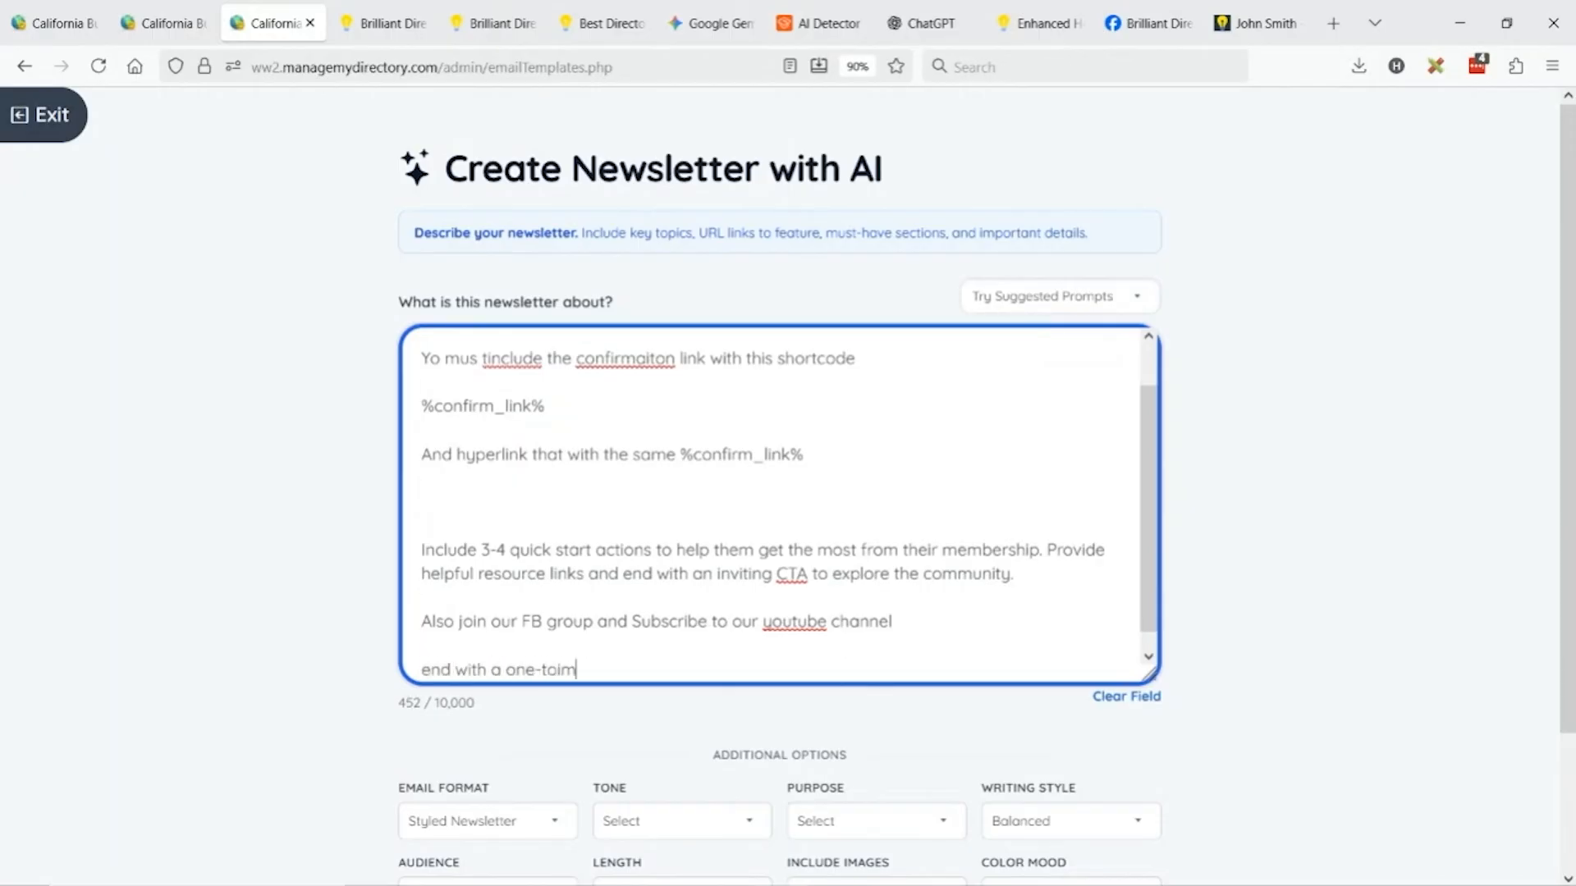
{"action": "type", "text": "e offer to upgr"}
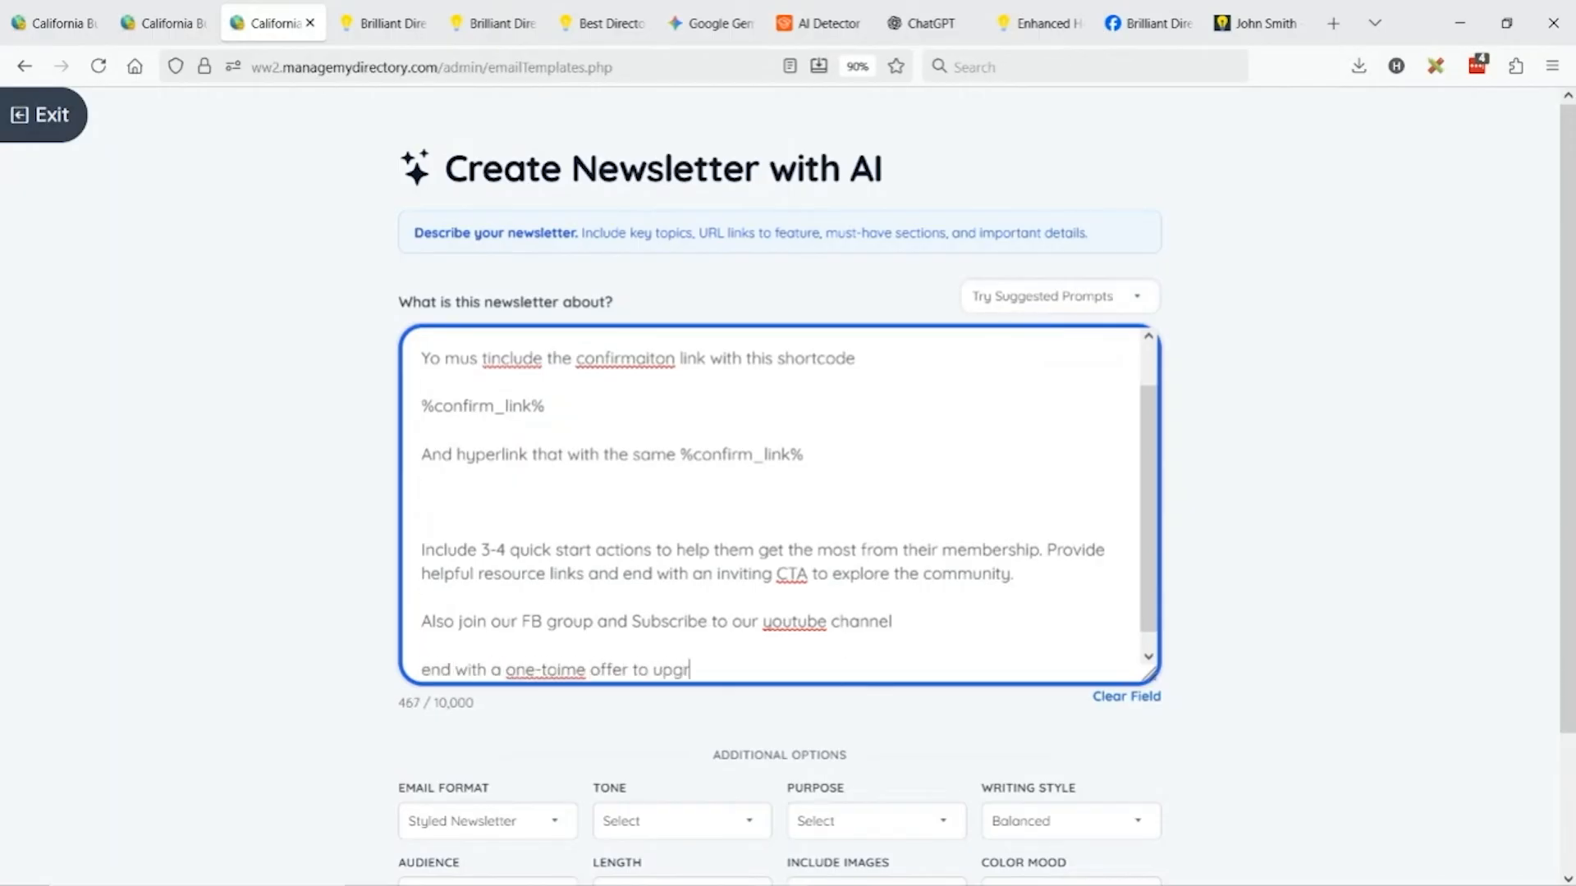
{"action": "type", "text": "ade to Pro Plan for"}
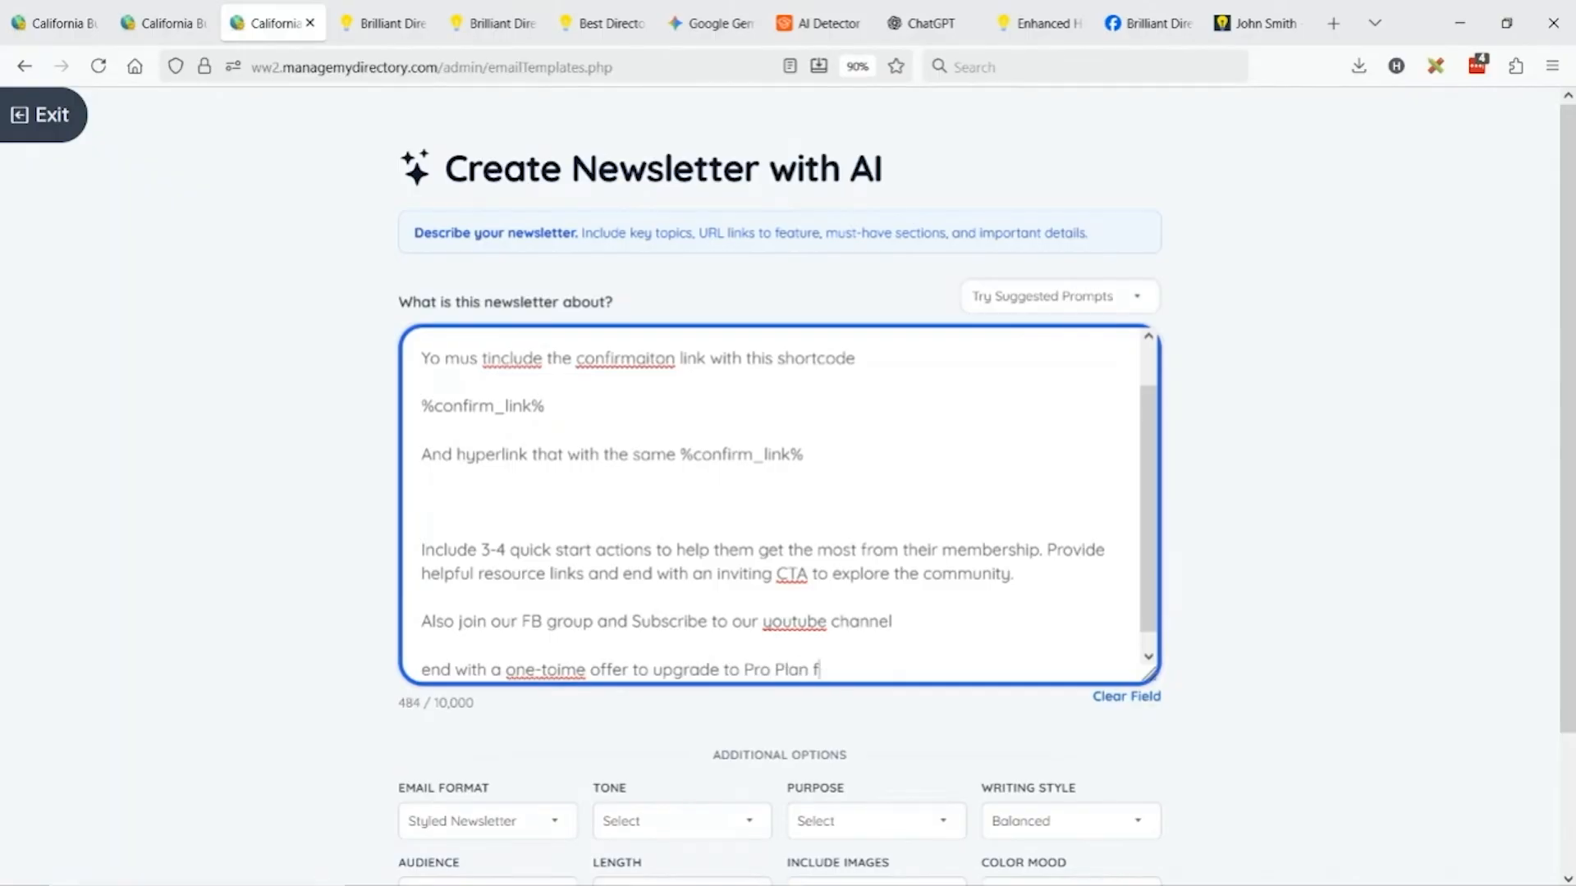
{"action": "key", "text": "BackSpace"}
{"action": "type", "text": "with coupon code"}
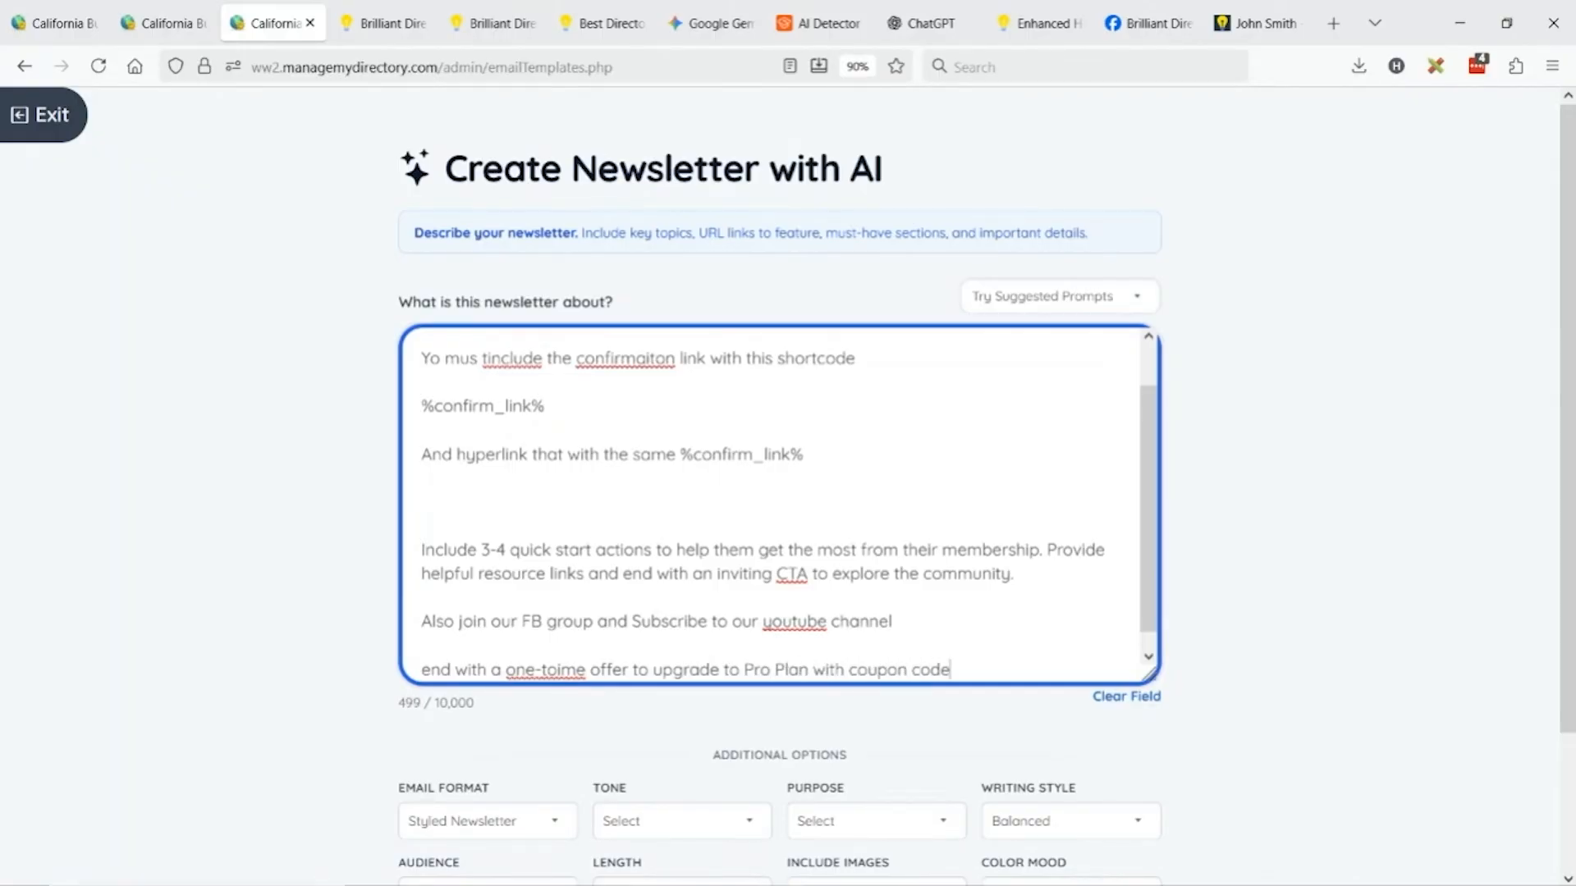
{"action": "type", "text": " PRO50"}
Choose Inspirational tone, Thank You purpose, New Visitors audience and Long (500 words), then generate the newsletter.
{"action": "scroll", "coordinate": [545, 658], "scroll_direction": "down", "scroll_amount": 2}
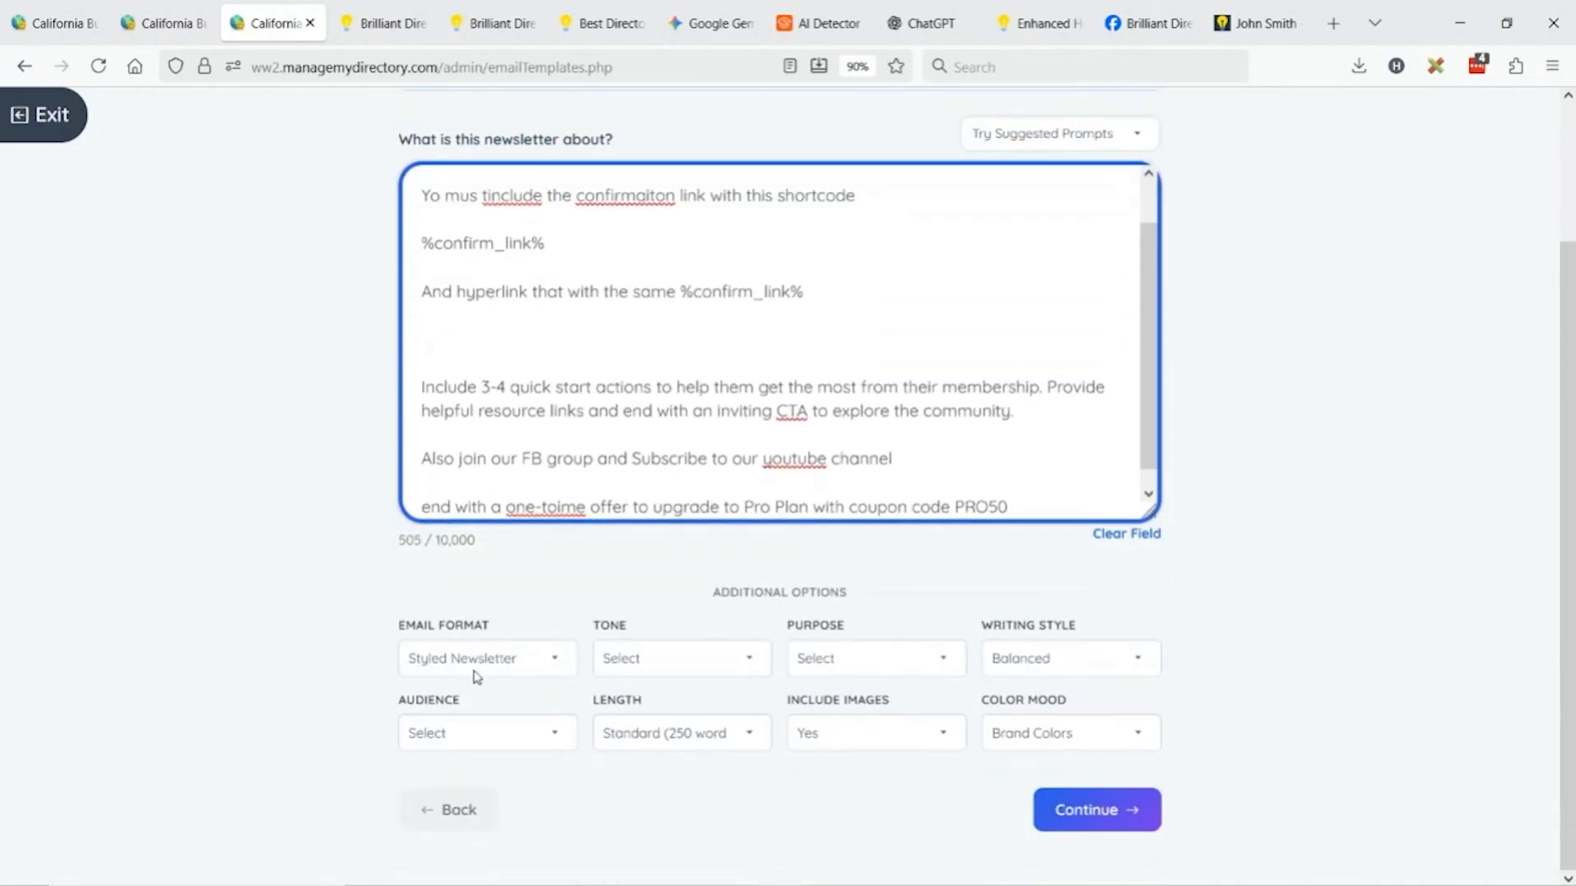
{"action": "left_click", "coordinate": [670, 665]}
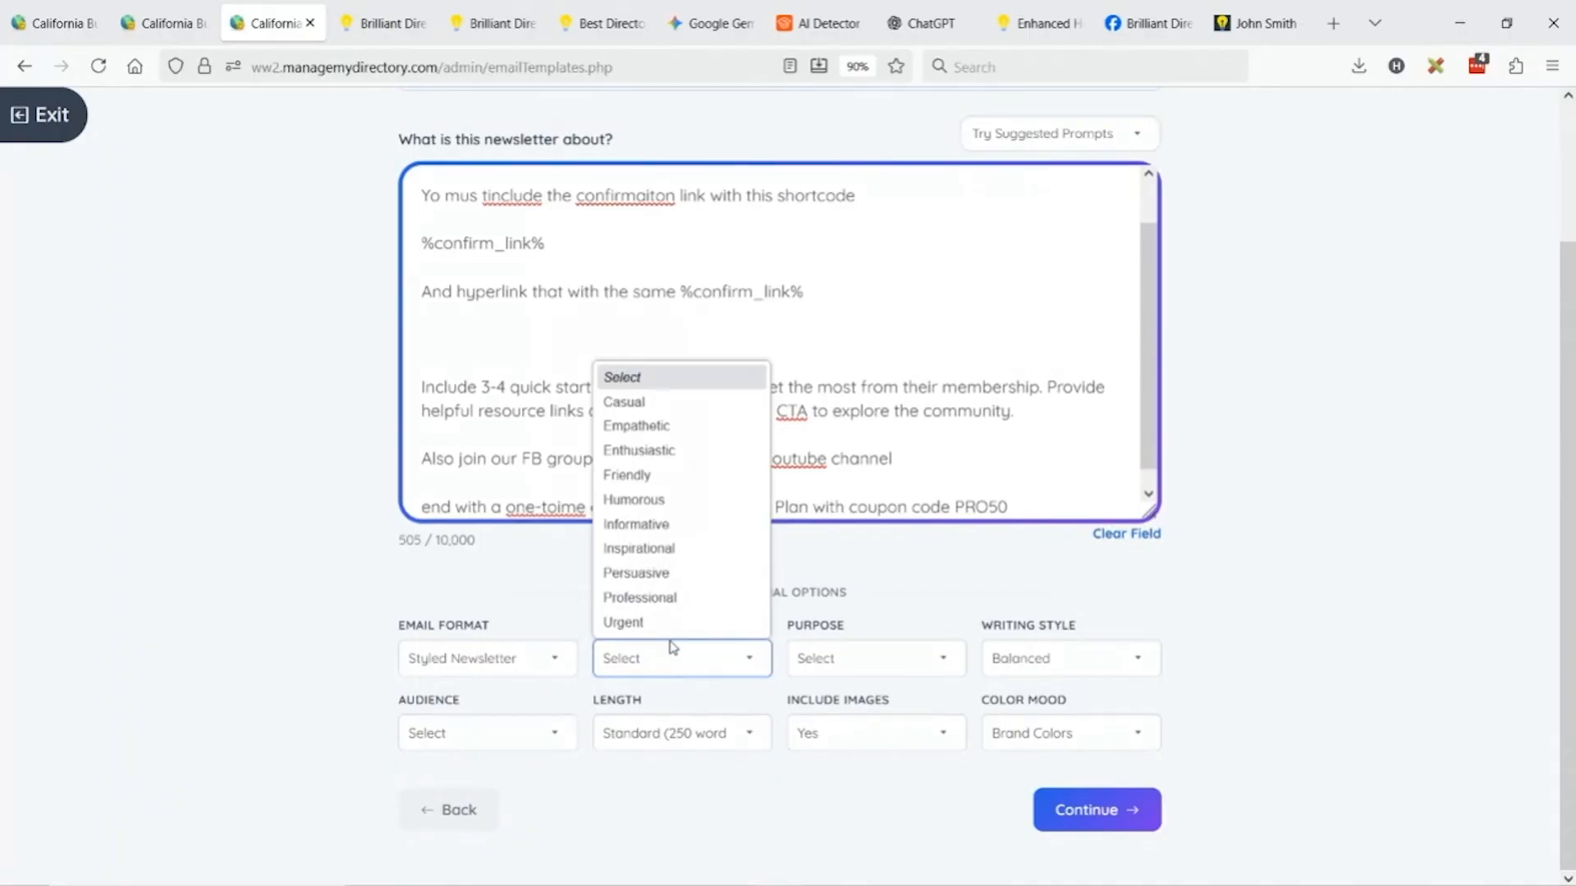
{"action": "left_click", "coordinate": [693, 549]}
{"action": "left_click", "coordinate": [879, 657]}
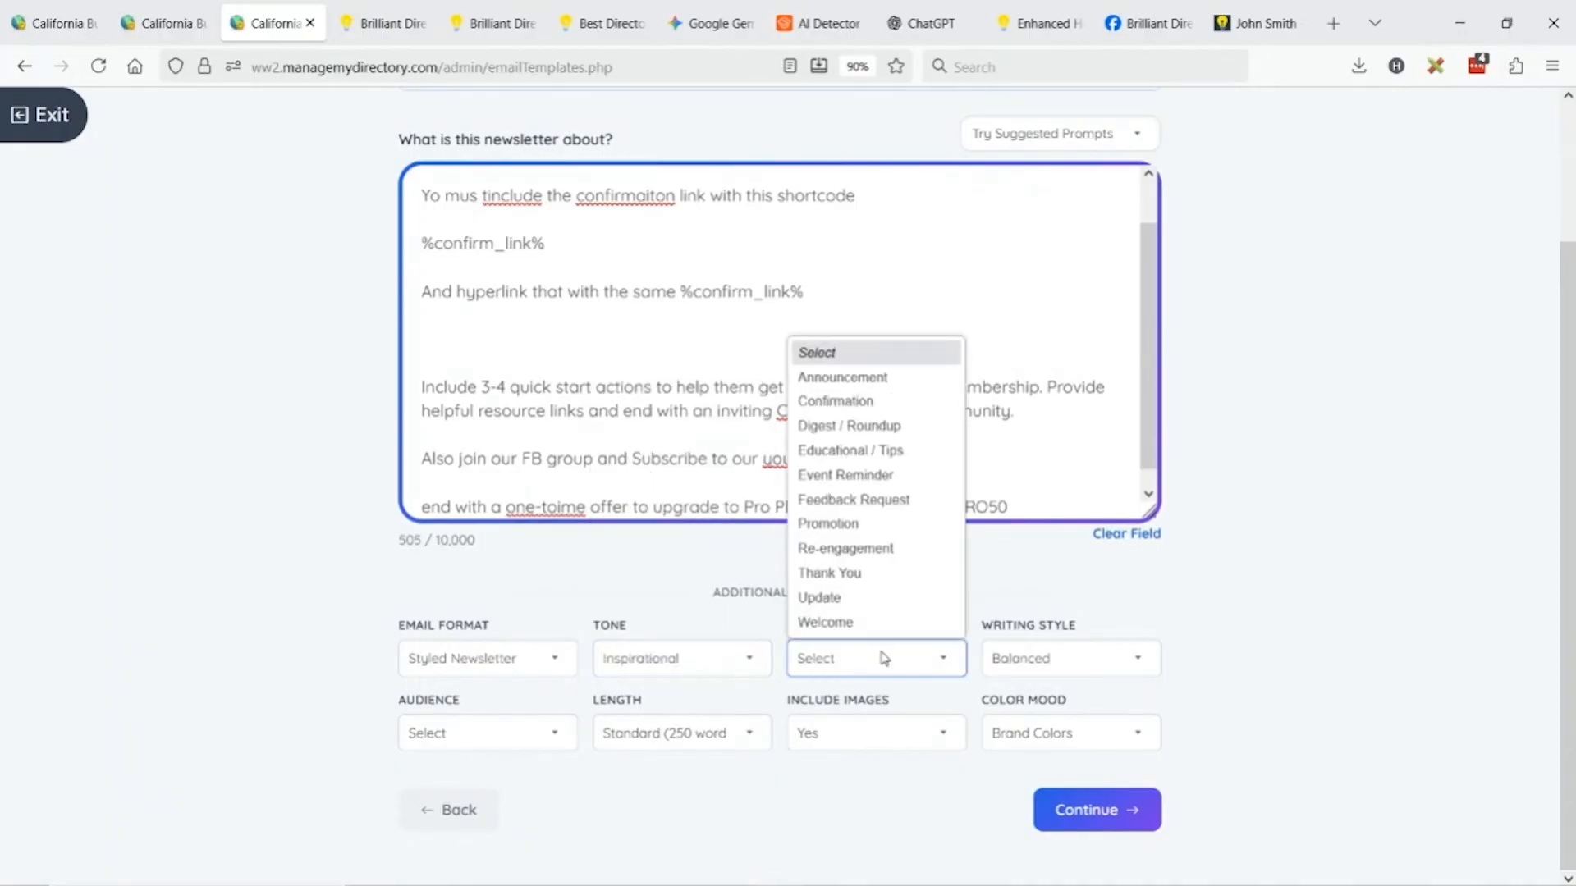
{"action": "left_click", "coordinate": [888, 579]}
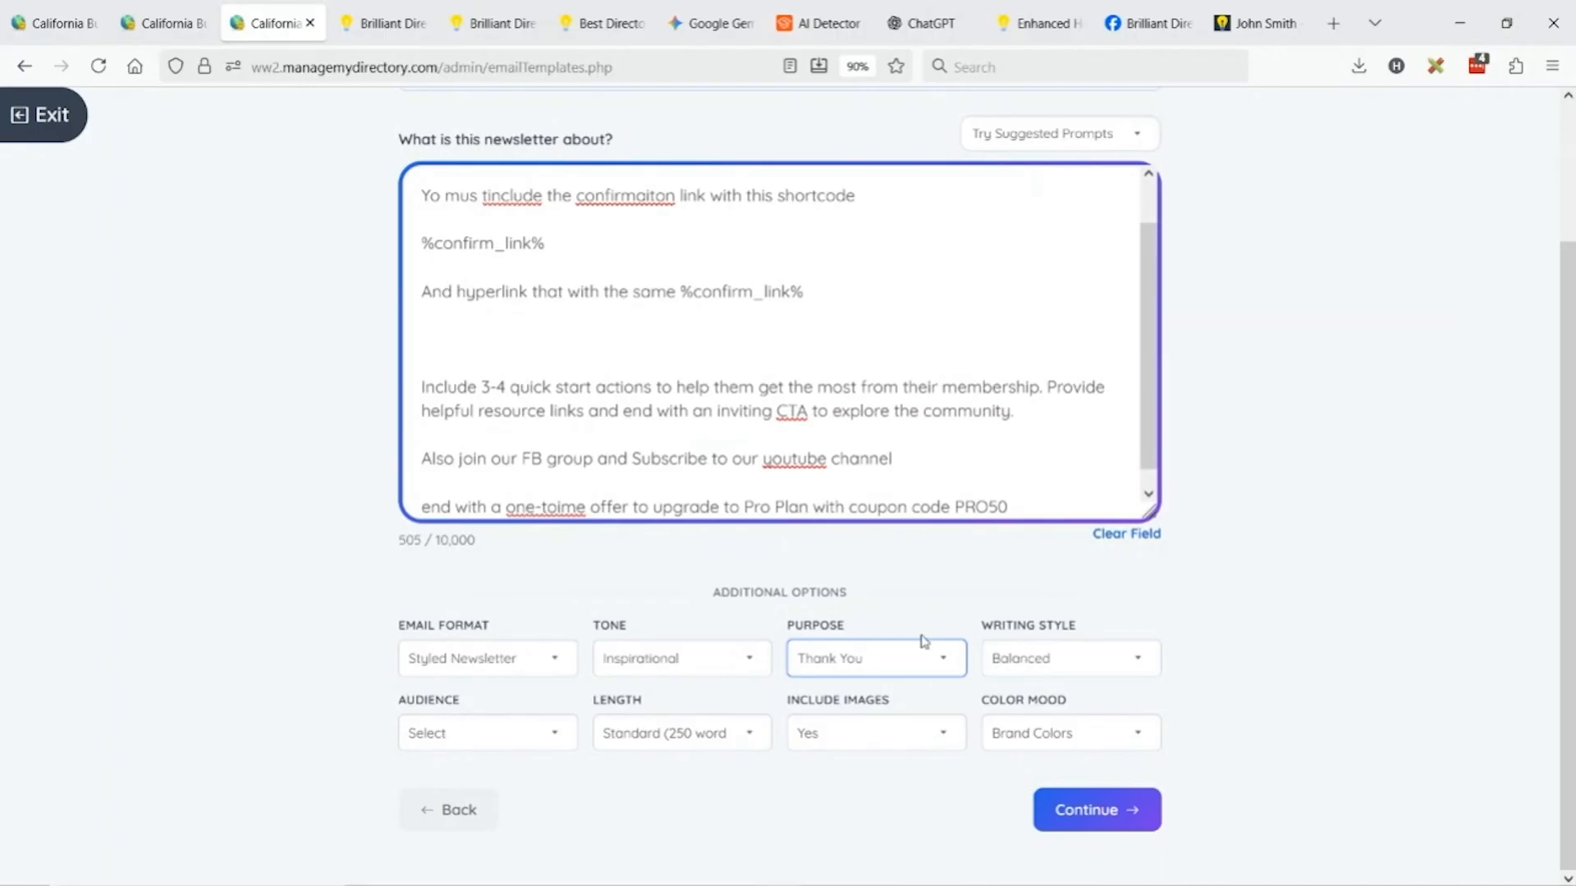
{"action": "left_click", "coordinate": [495, 750]}
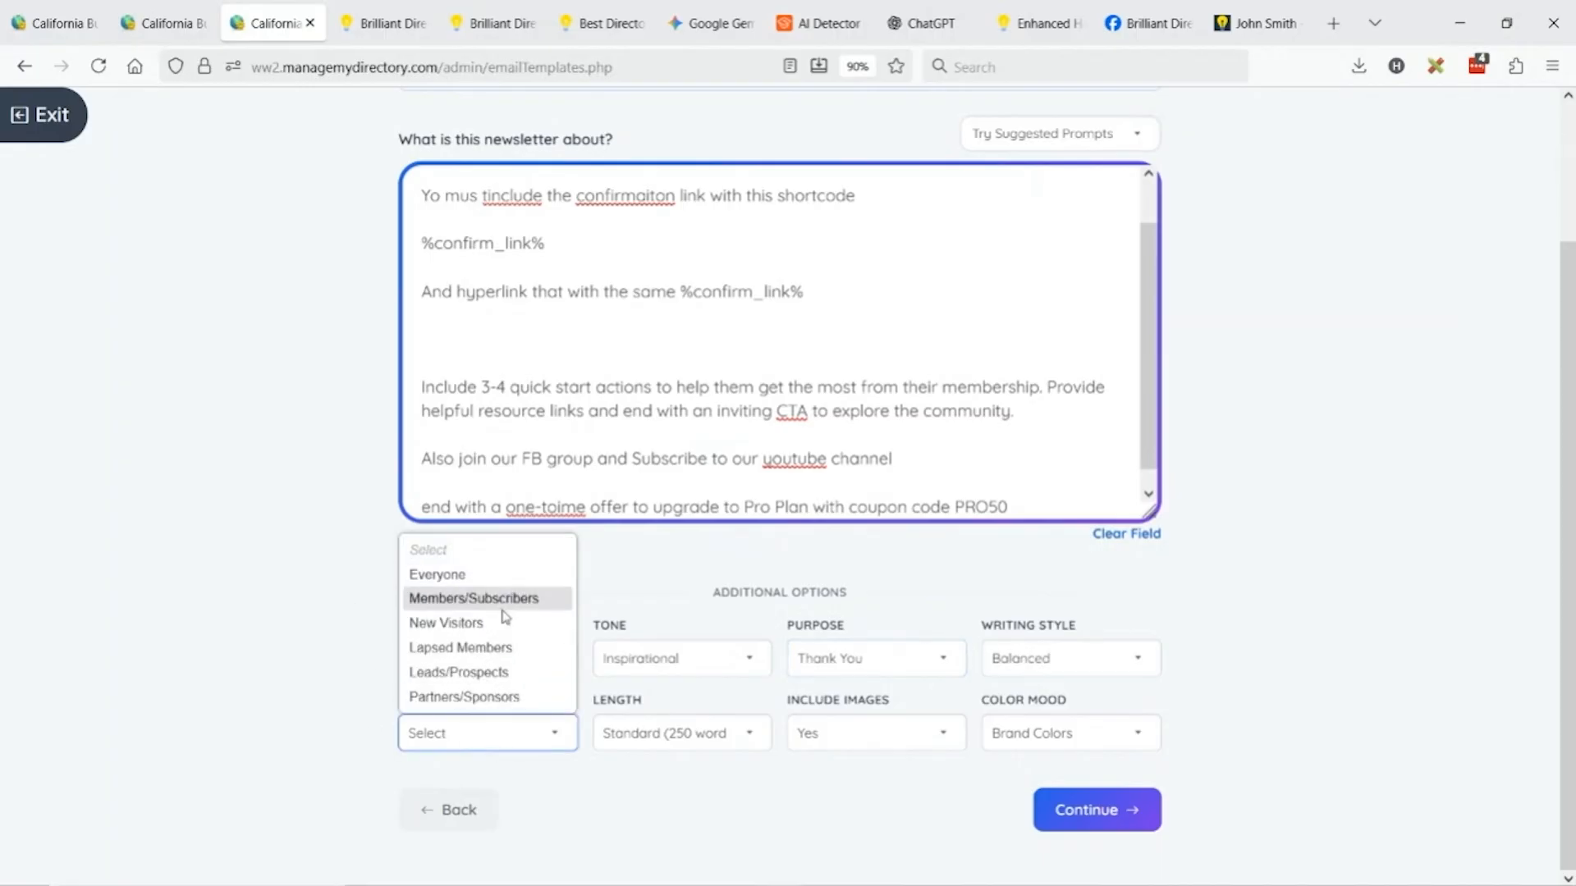
{"action": "left_click", "coordinate": [471, 629]}
{"action": "left_click", "coordinate": [705, 726]}
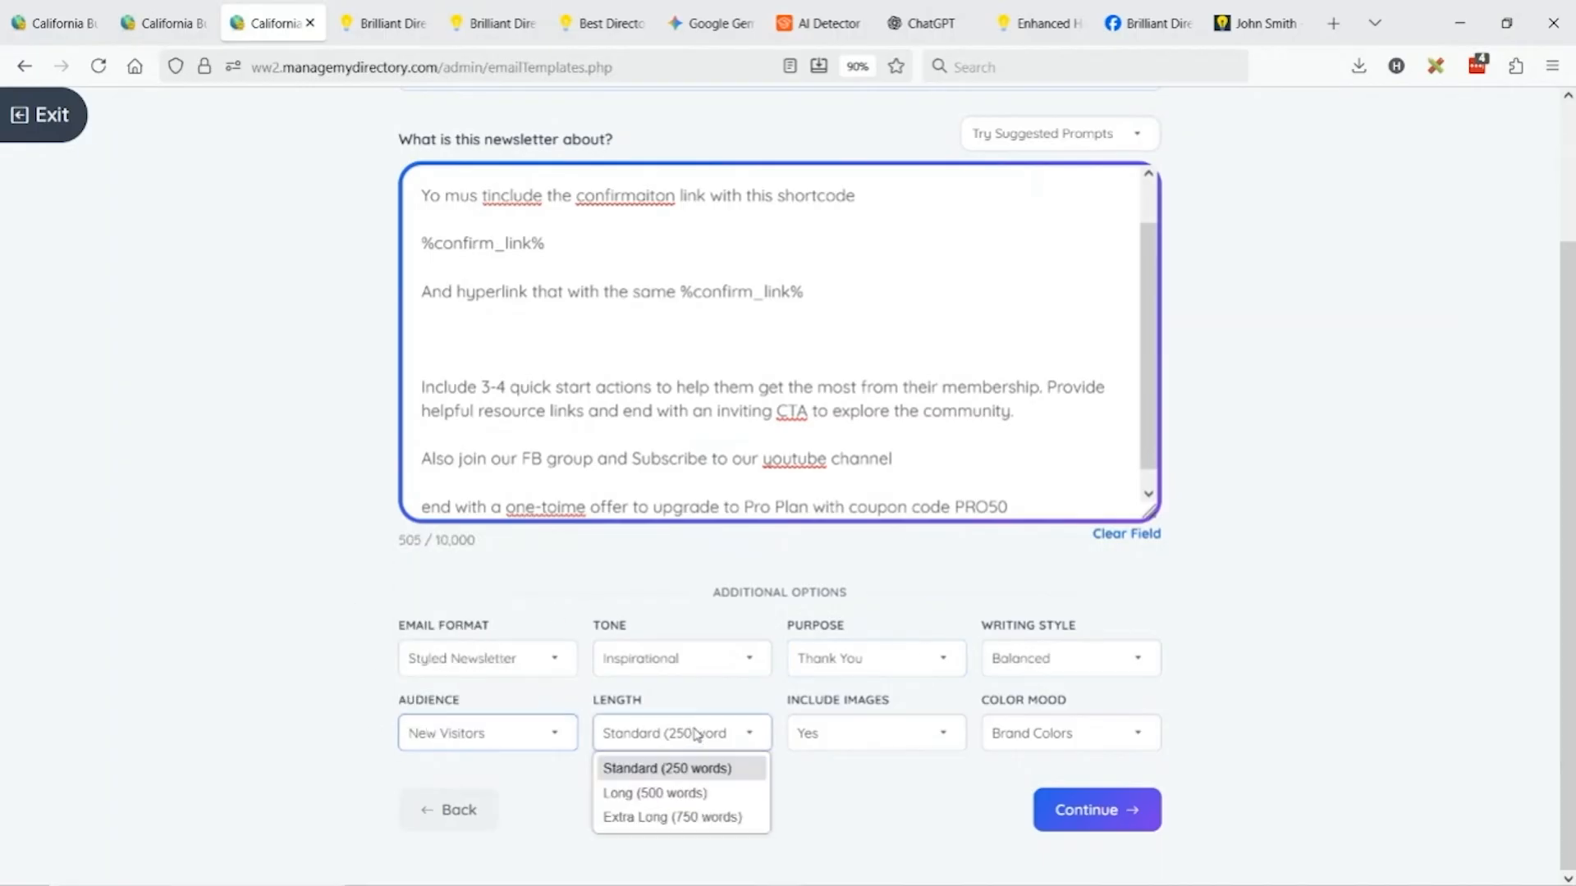
{"action": "left_click", "coordinate": [689, 793]}
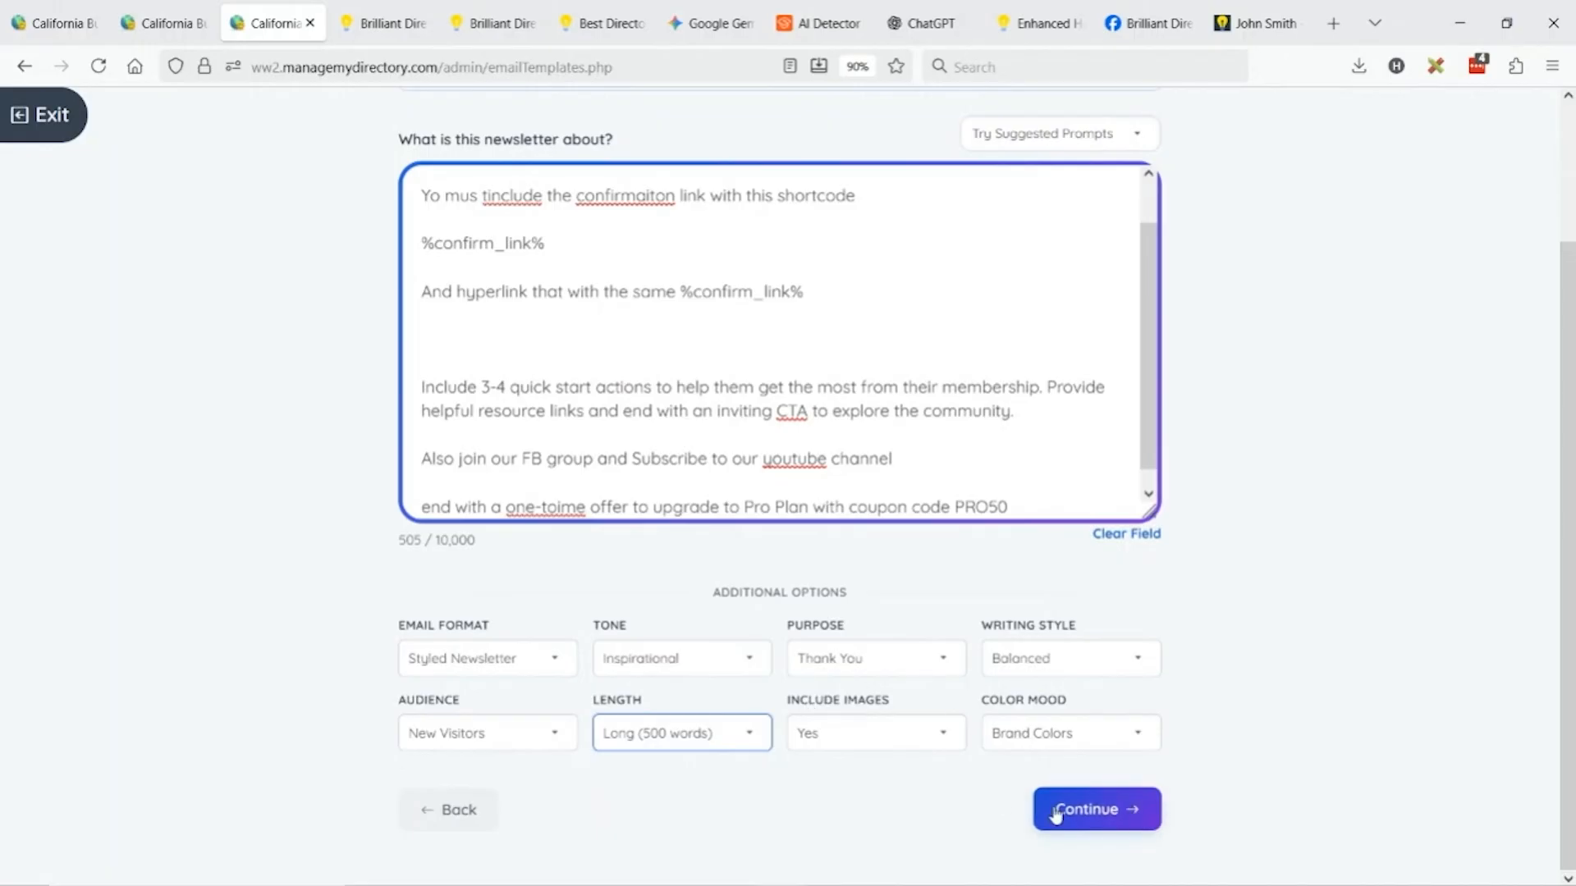
{"action": "left_click", "coordinate": [1100, 818]}
Switch to the other tab and read through the regenerated Reminder draft's first-person story.
{"action": "left_click", "coordinate": [164, 10]}
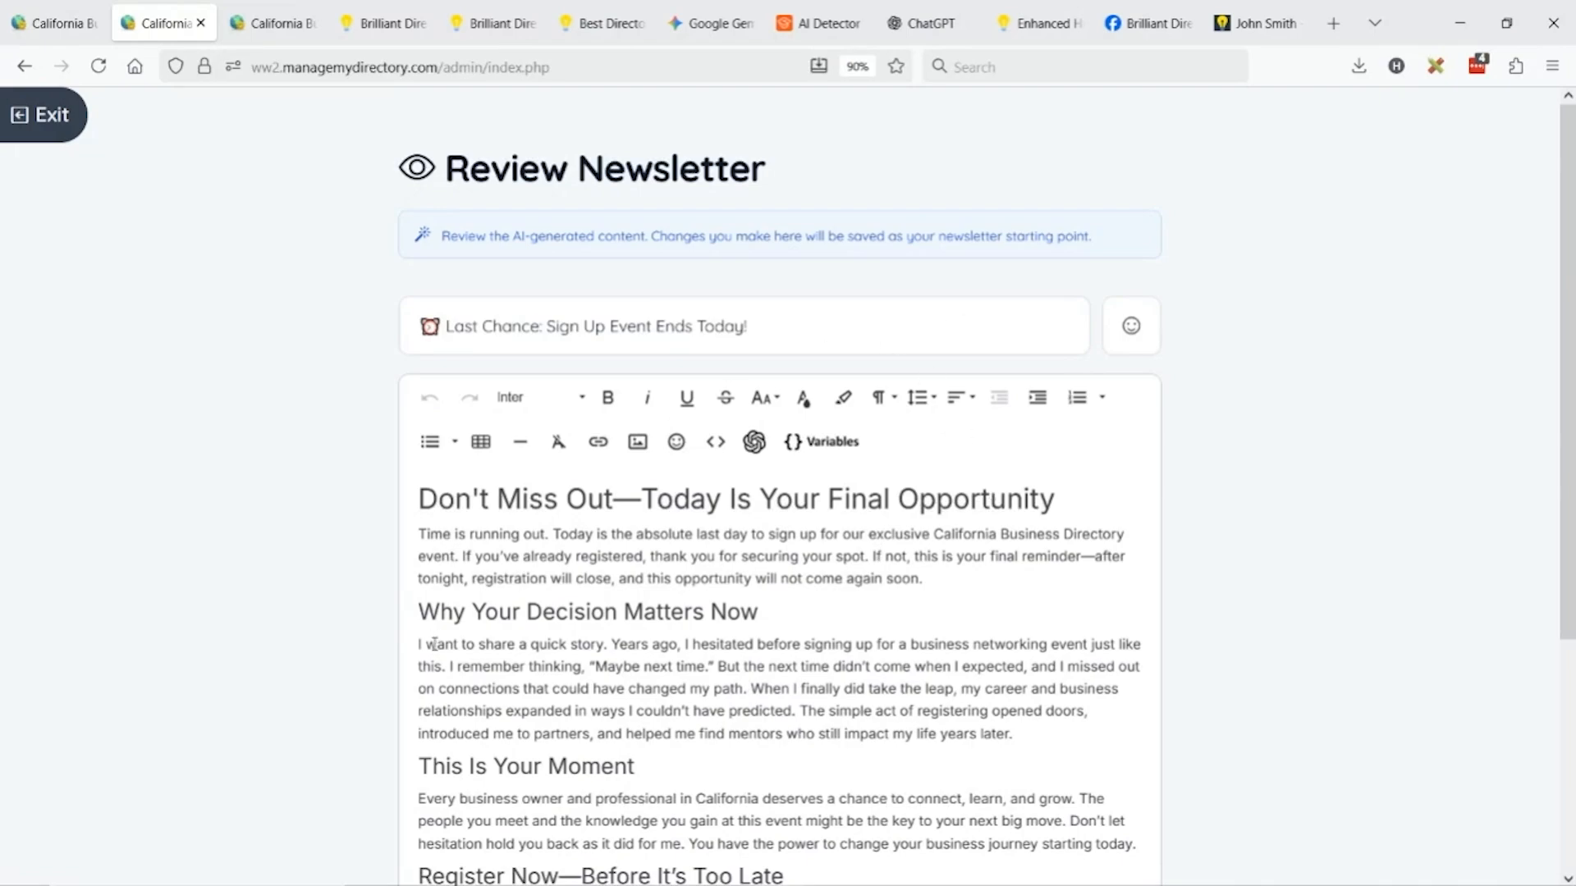
{"action": "left_click_drag", "start_coordinate": [615, 652], "coordinate": [409, 630]}
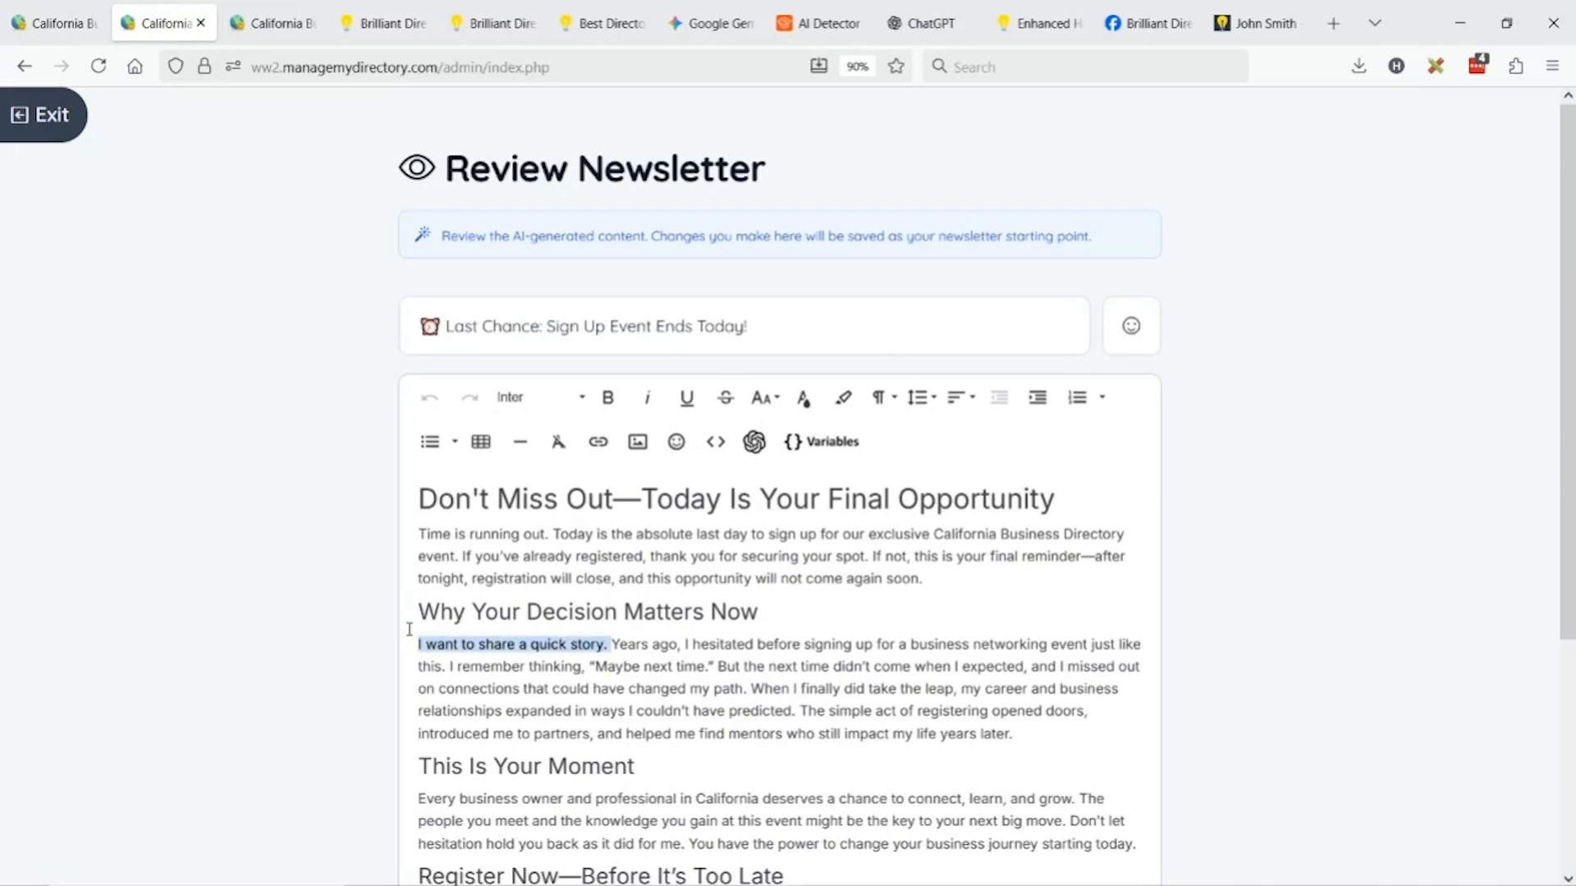
{"action": "left_click", "coordinate": [660, 667]}
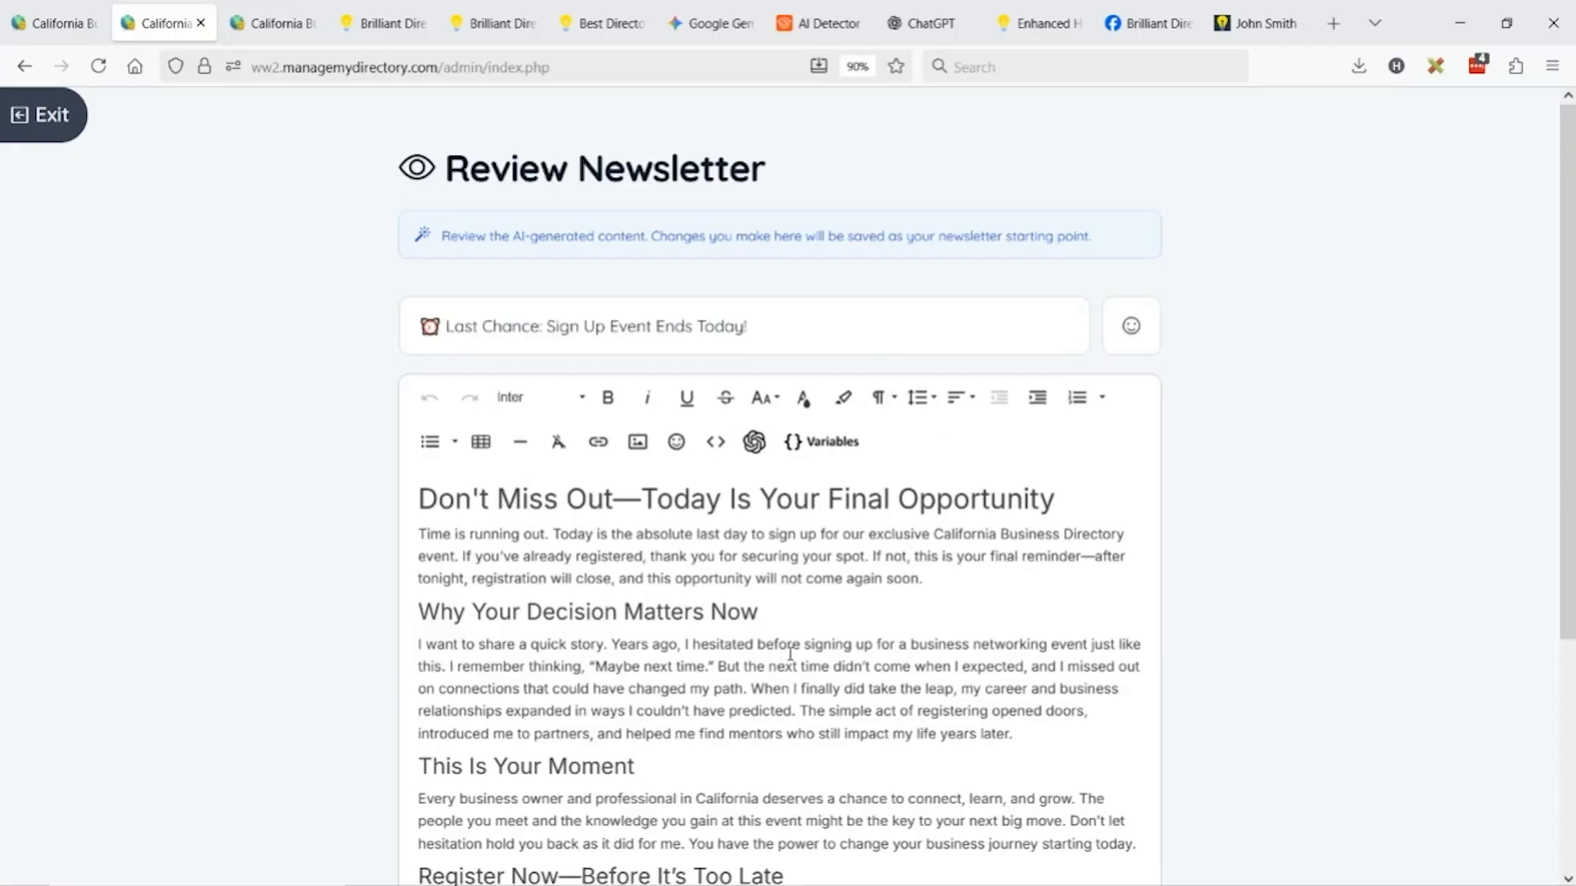
{"action": "left_click_drag", "start_coordinate": [791, 655], "coordinate": [467, 660]}
{"action": "left_click", "coordinate": [526, 667]}
{"action": "scroll", "coordinate": [977, 550], "scroll_direction": "down", "scroll_amount": 3}
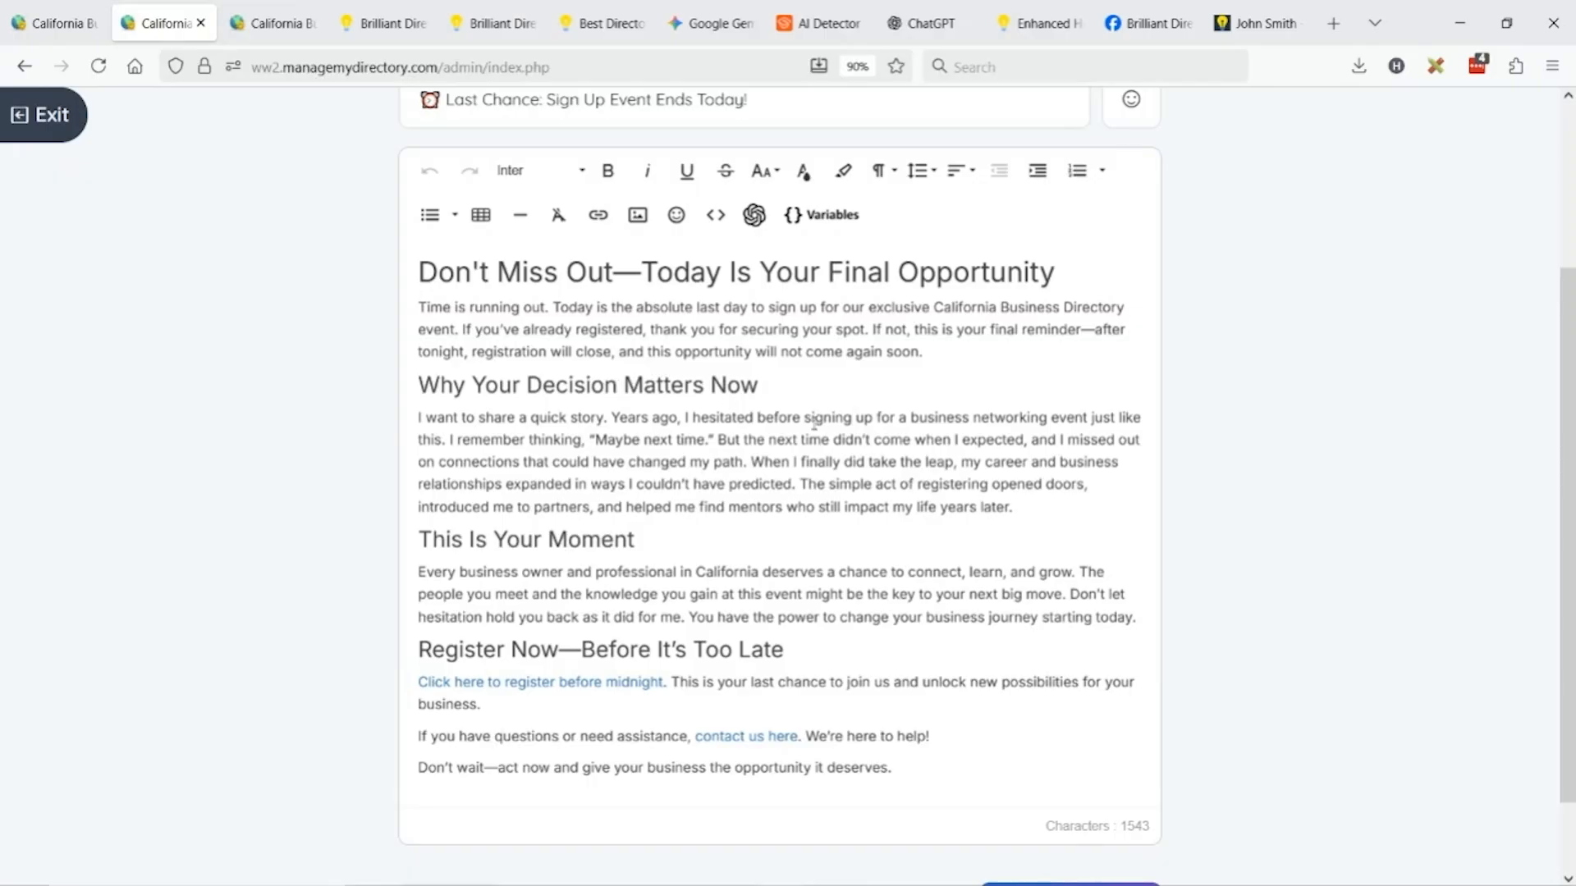
Switch to the Review Newsletter tab and read down through the 'Welcome to California Business Directory!' email.
{"action": "left_click", "coordinate": [268, 31]}
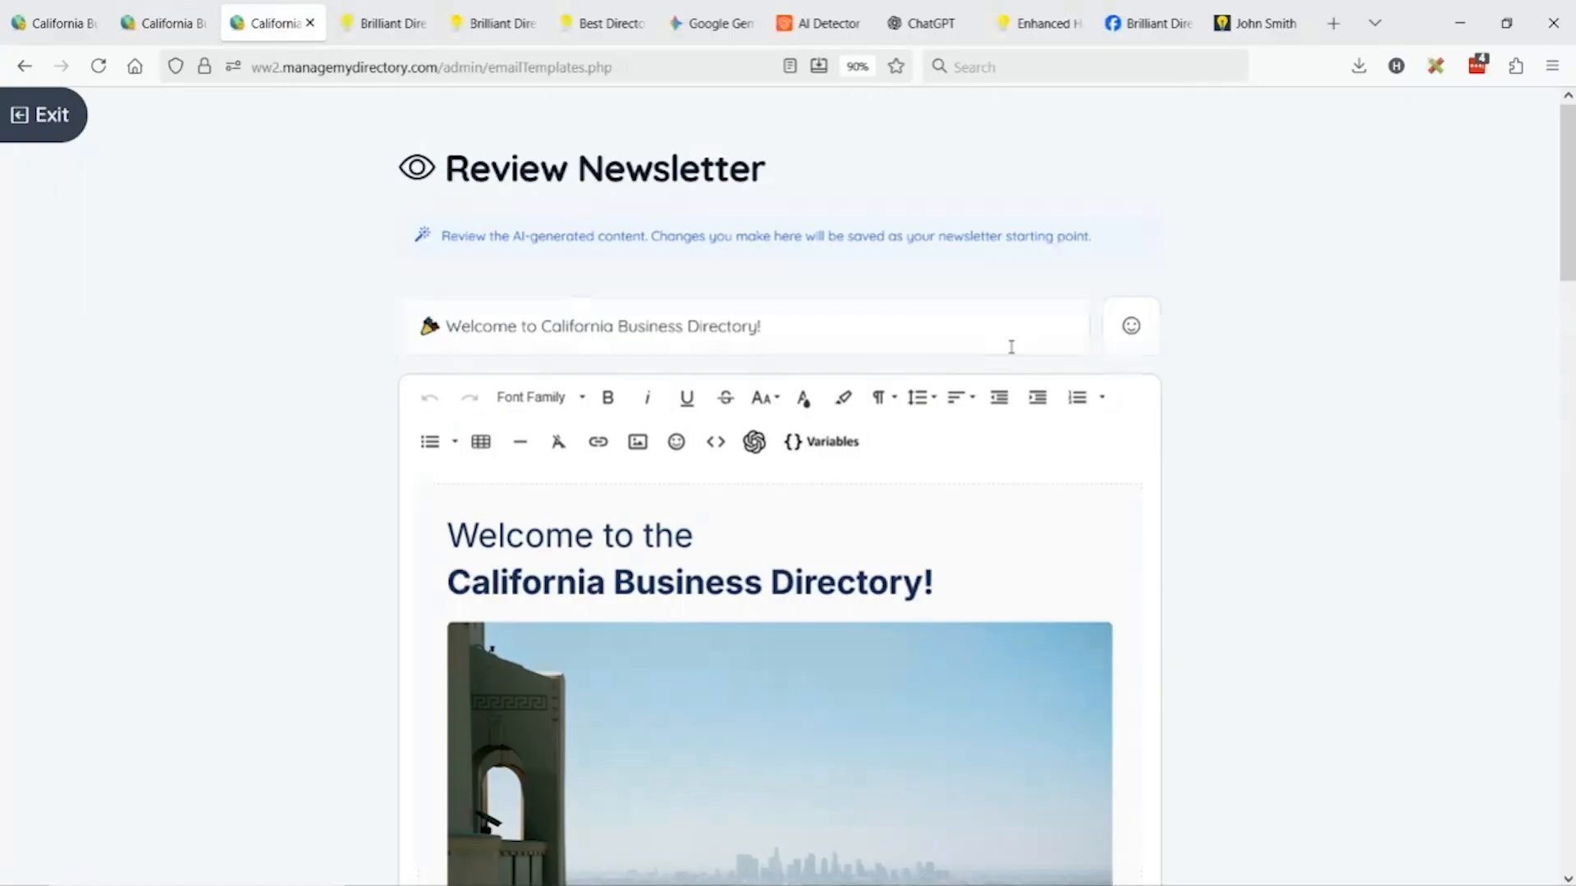
{"action": "scroll", "coordinate": [652, 420], "scroll_direction": "down", "scroll_amount": 3}
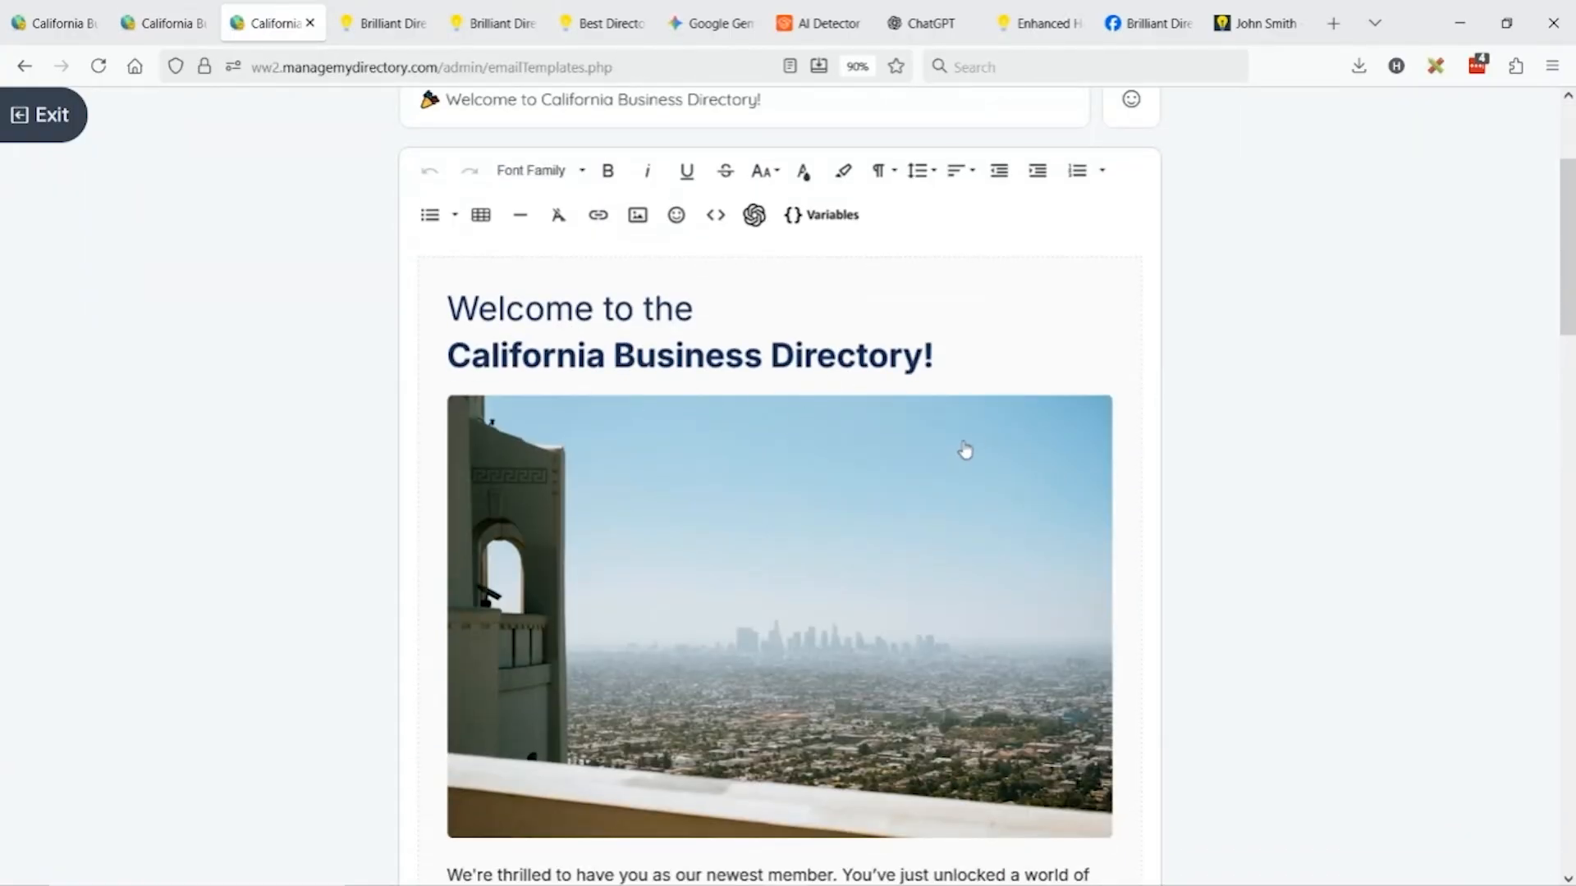
{"action": "scroll", "coordinate": [890, 460], "scroll_direction": "down", "scroll_amount": 3}
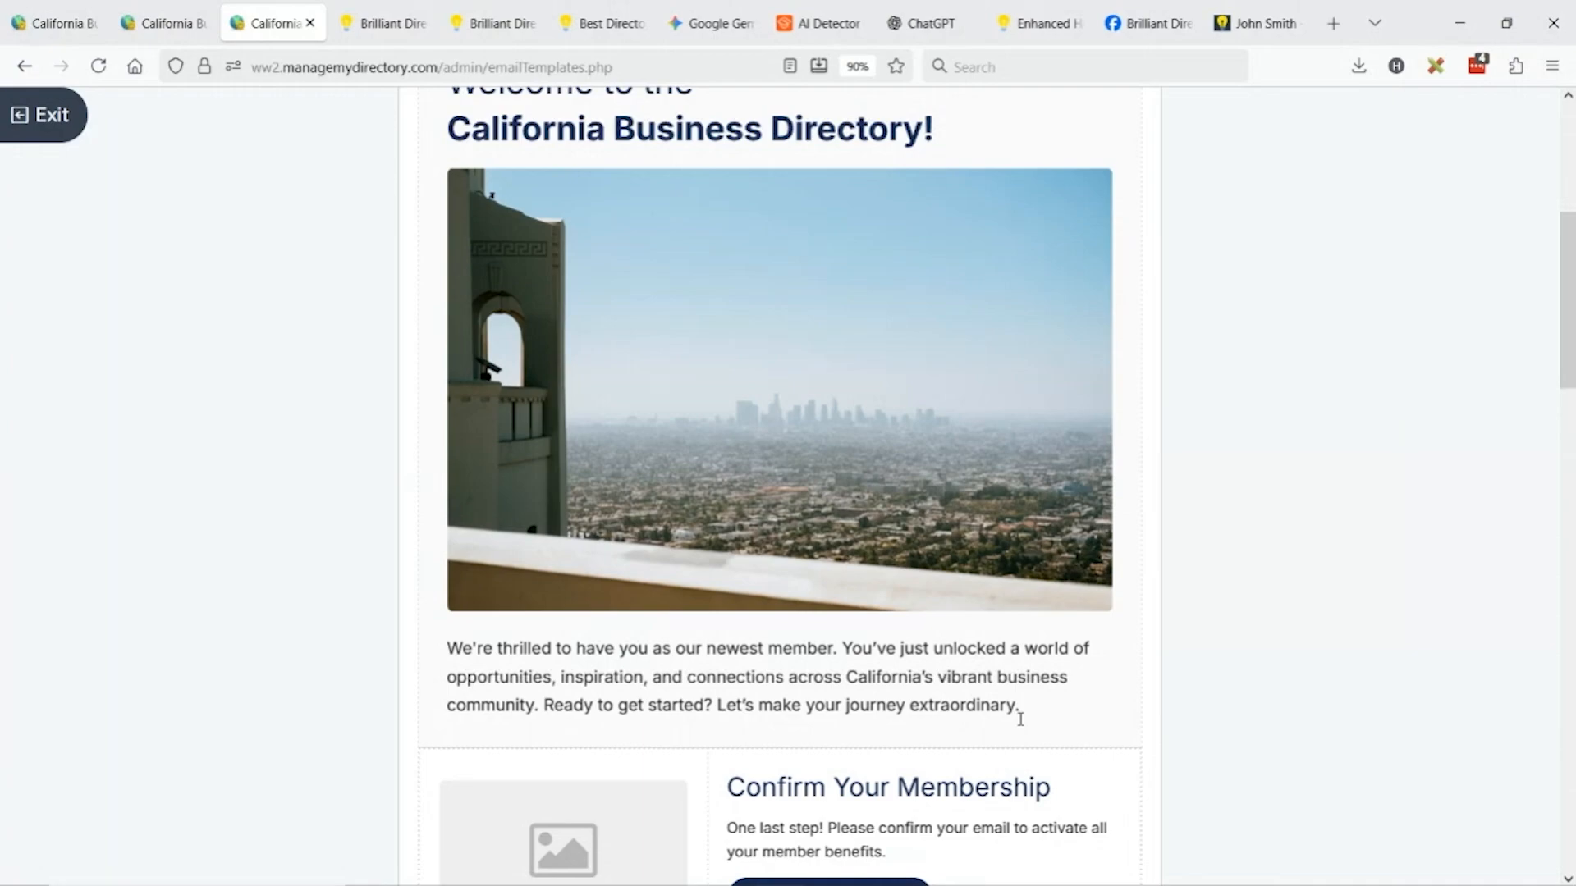
Inspect the Confirm My Membership button's link, leaving it unchanged.
{"action": "scroll", "coordinate": [837, 432], "scroll_direction": "down", "scroll_amount": 5}
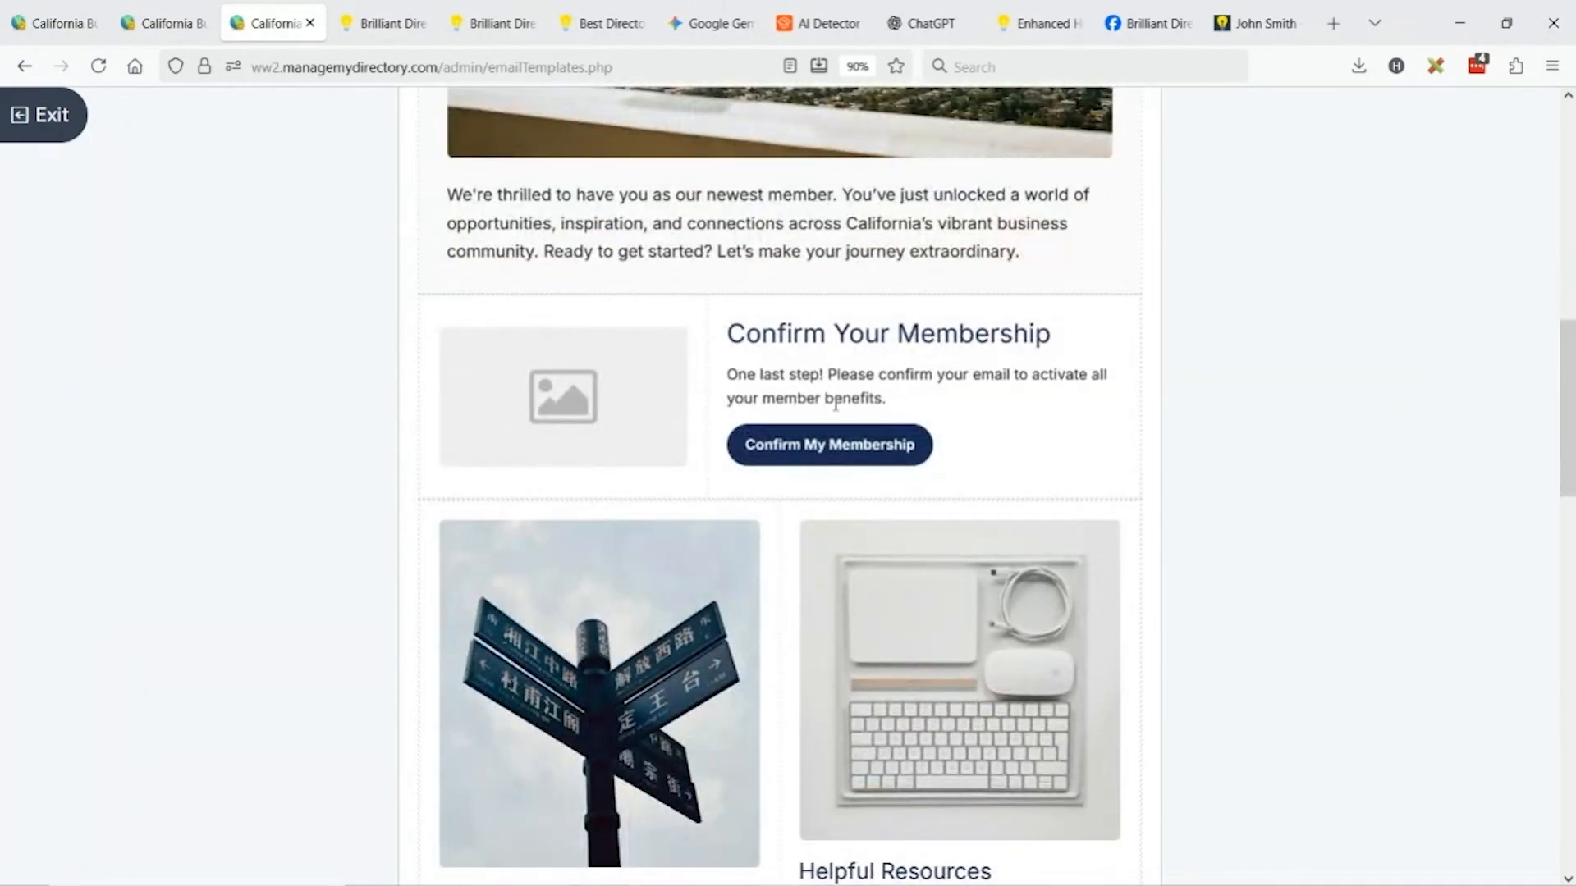
{"action": "left_click", "coordinate": [831, 443]}
{"action": "left_click", "coordinate": [829, 517]}
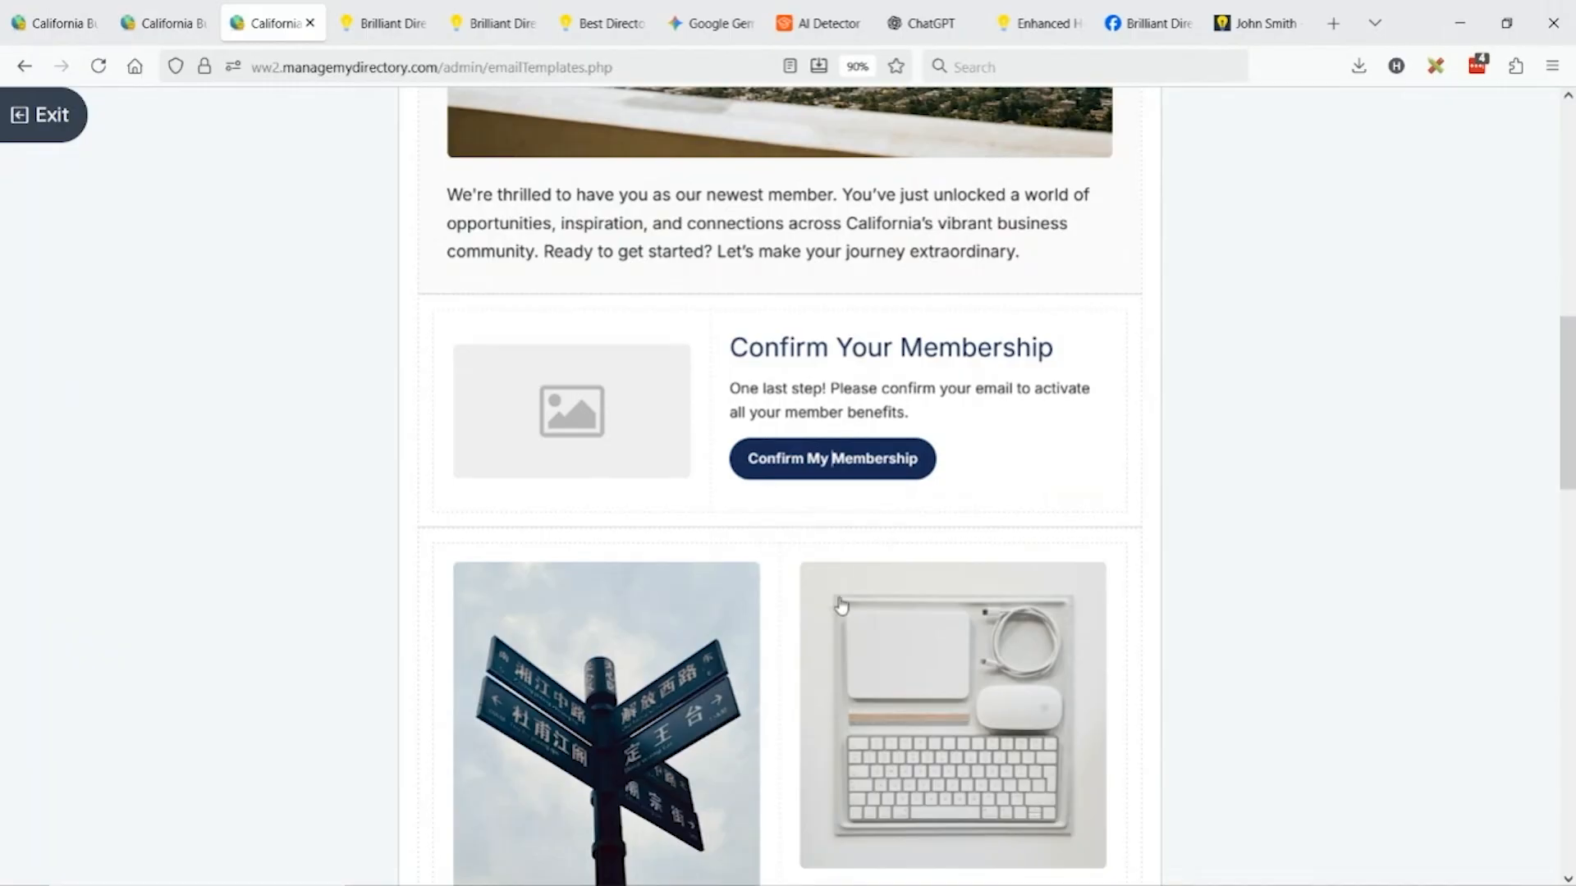
{"action": "left_click", "coordinate": [818, 447]}
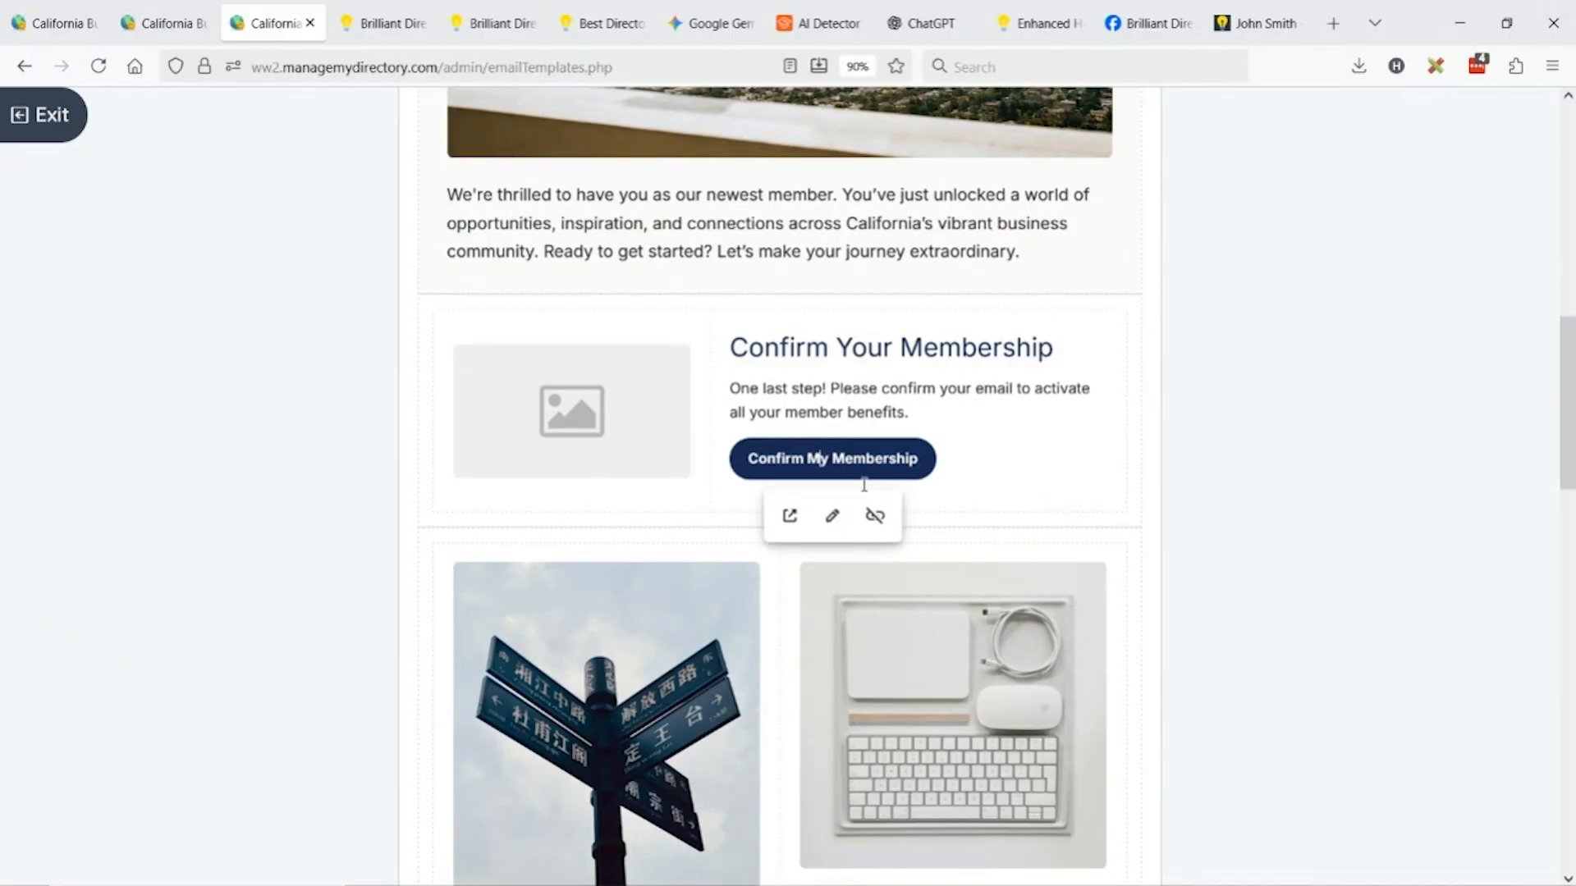
{"action": "left_click", "coordinate": [832, 518]}
{"action": "left_click", "coordinate": [828, 441]}
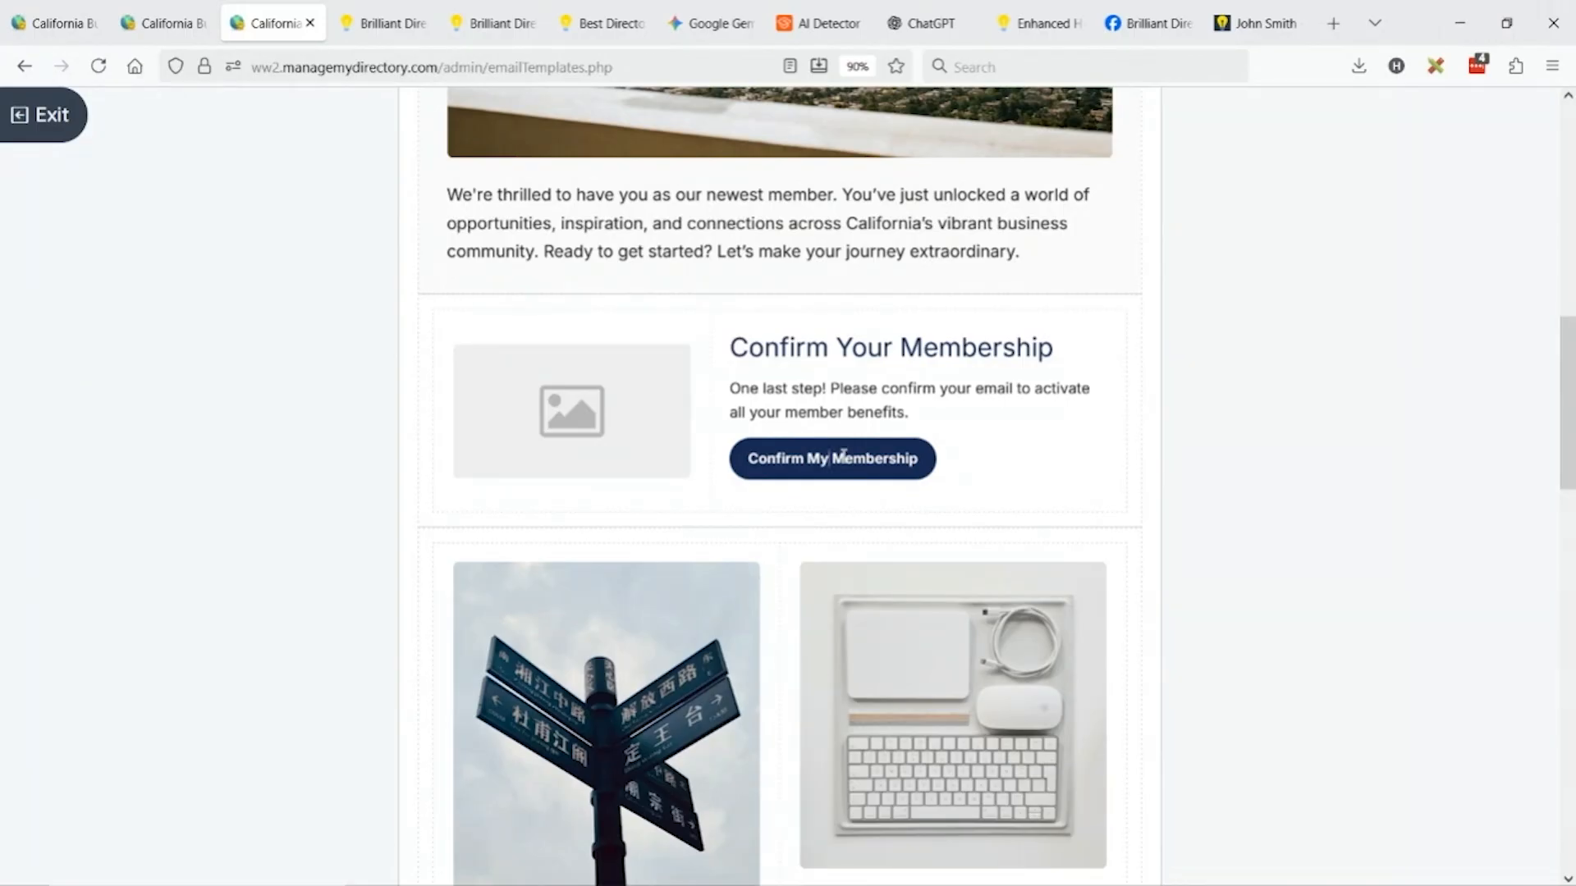
{"action": "left_click", "coordinate": [853, 418]}
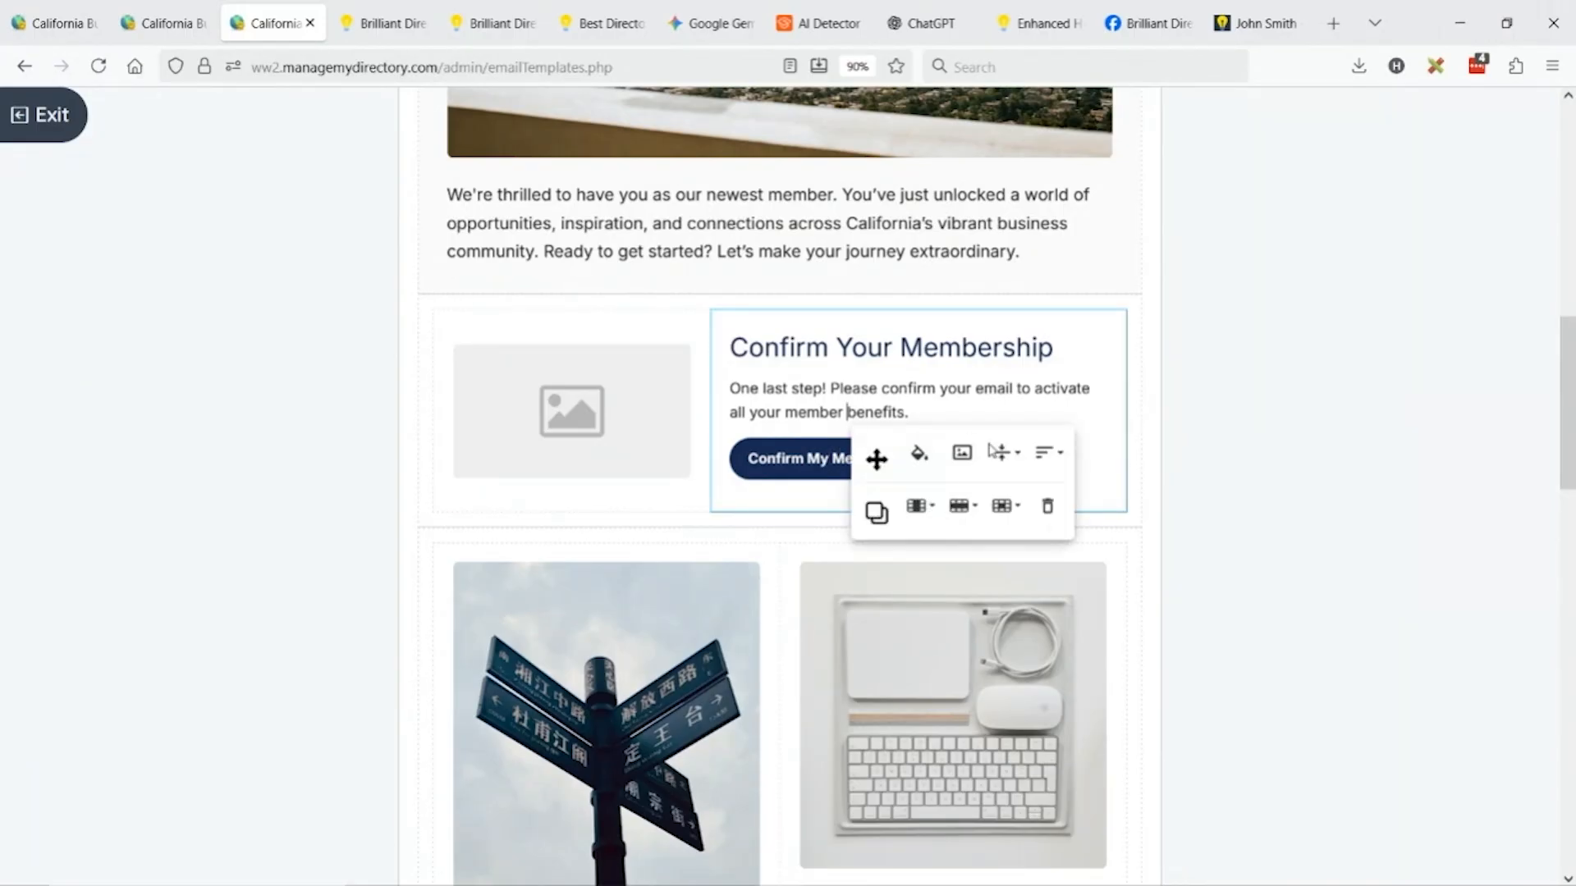
{"action": "scroll", "coordinate": [924, 400], "scroll_direction": "down", "scroll_amount": 5}
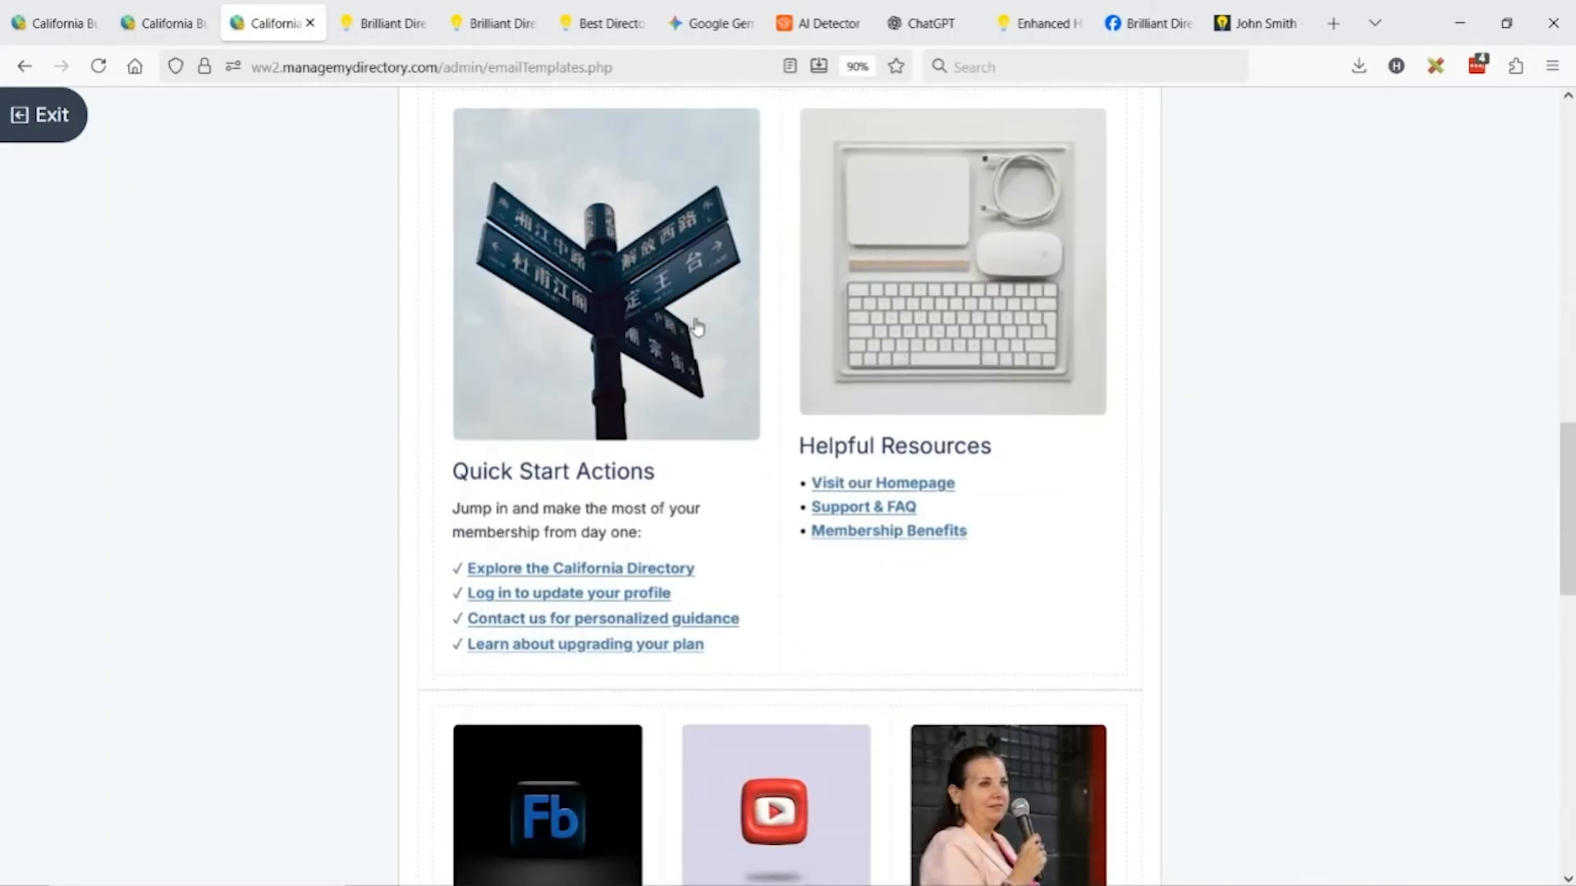
Shrink the signpost image above Quick Start Actions and set its alignment to None.
{"action": "left_click", "coordinate": [695, 381]}
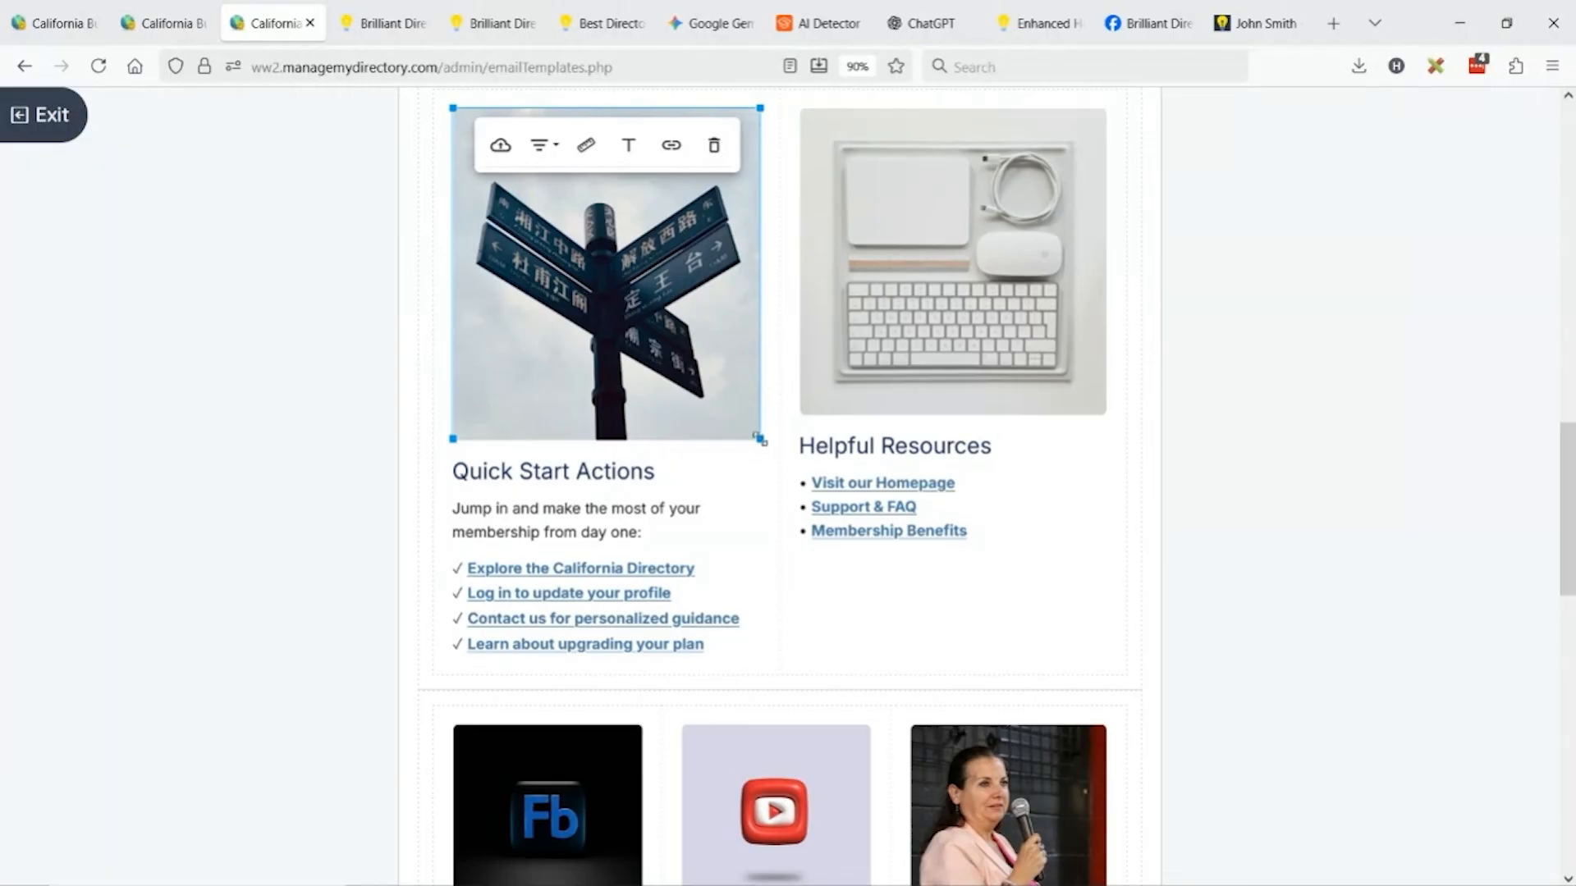
{"action": "left_click_drag", "start_coordinate": [760, 439], "coordinate": [736, 413]}
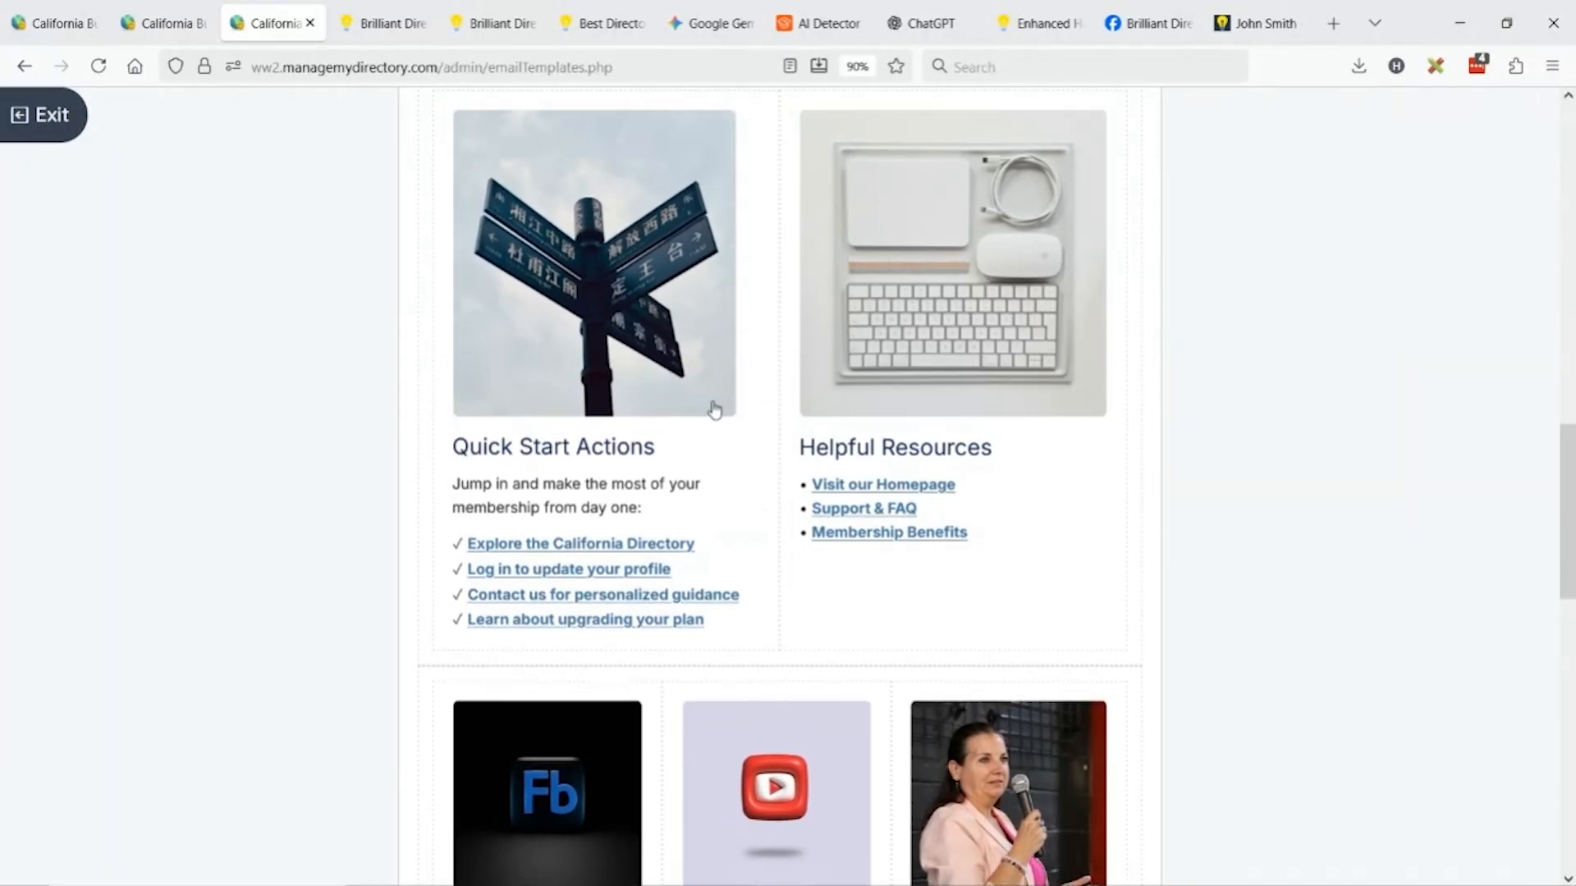
{"action": "left_click", "coordinate": [636, 340]}
{"action": "left_click", "coordinate": [532, 147]}
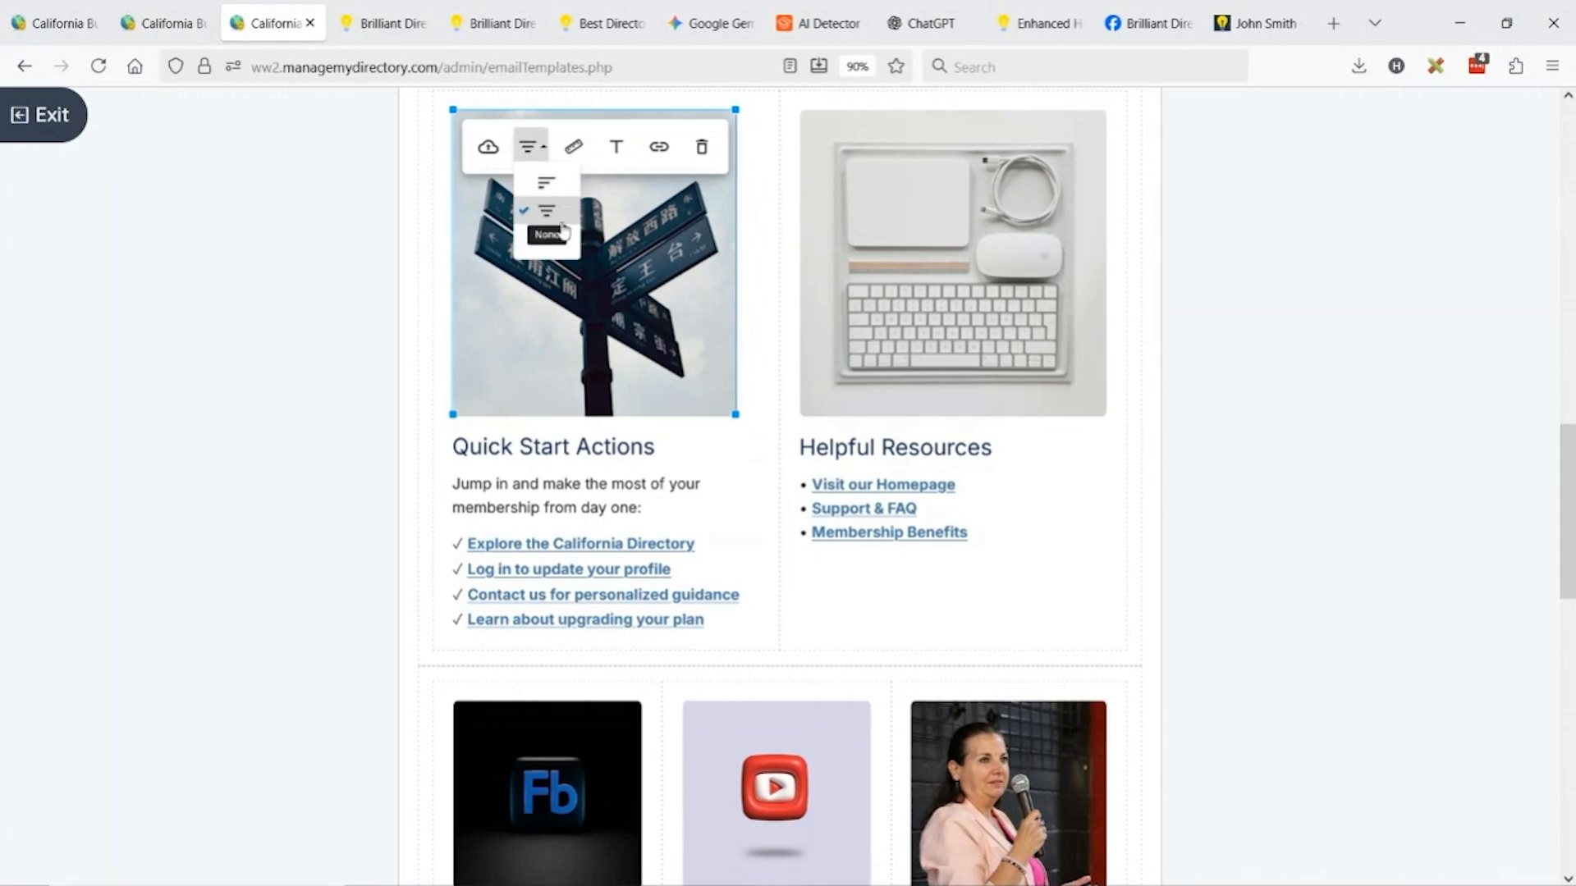
{"action": "left_click", "coordinate": [541, 211]}
{"action": "left_click", "coordinate": [373, 253]}
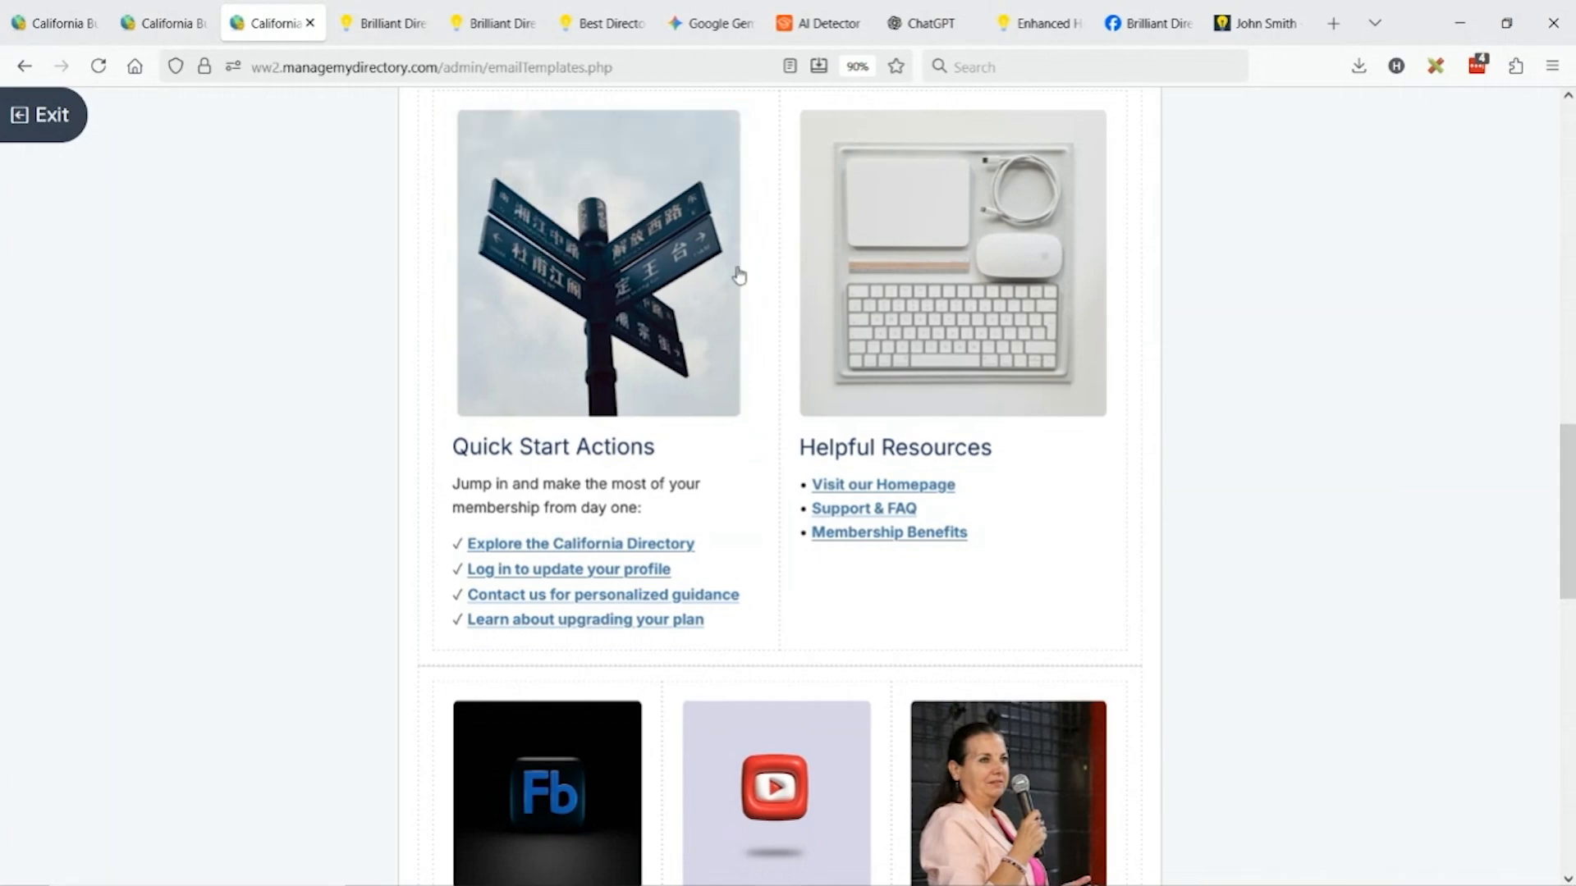
Check the Pro offer banner text and its PRO50 coupon code.
{"action": "scroll", "coordinate": [824, 331], "scroll_direction": "down", "scroll_amount": 5}
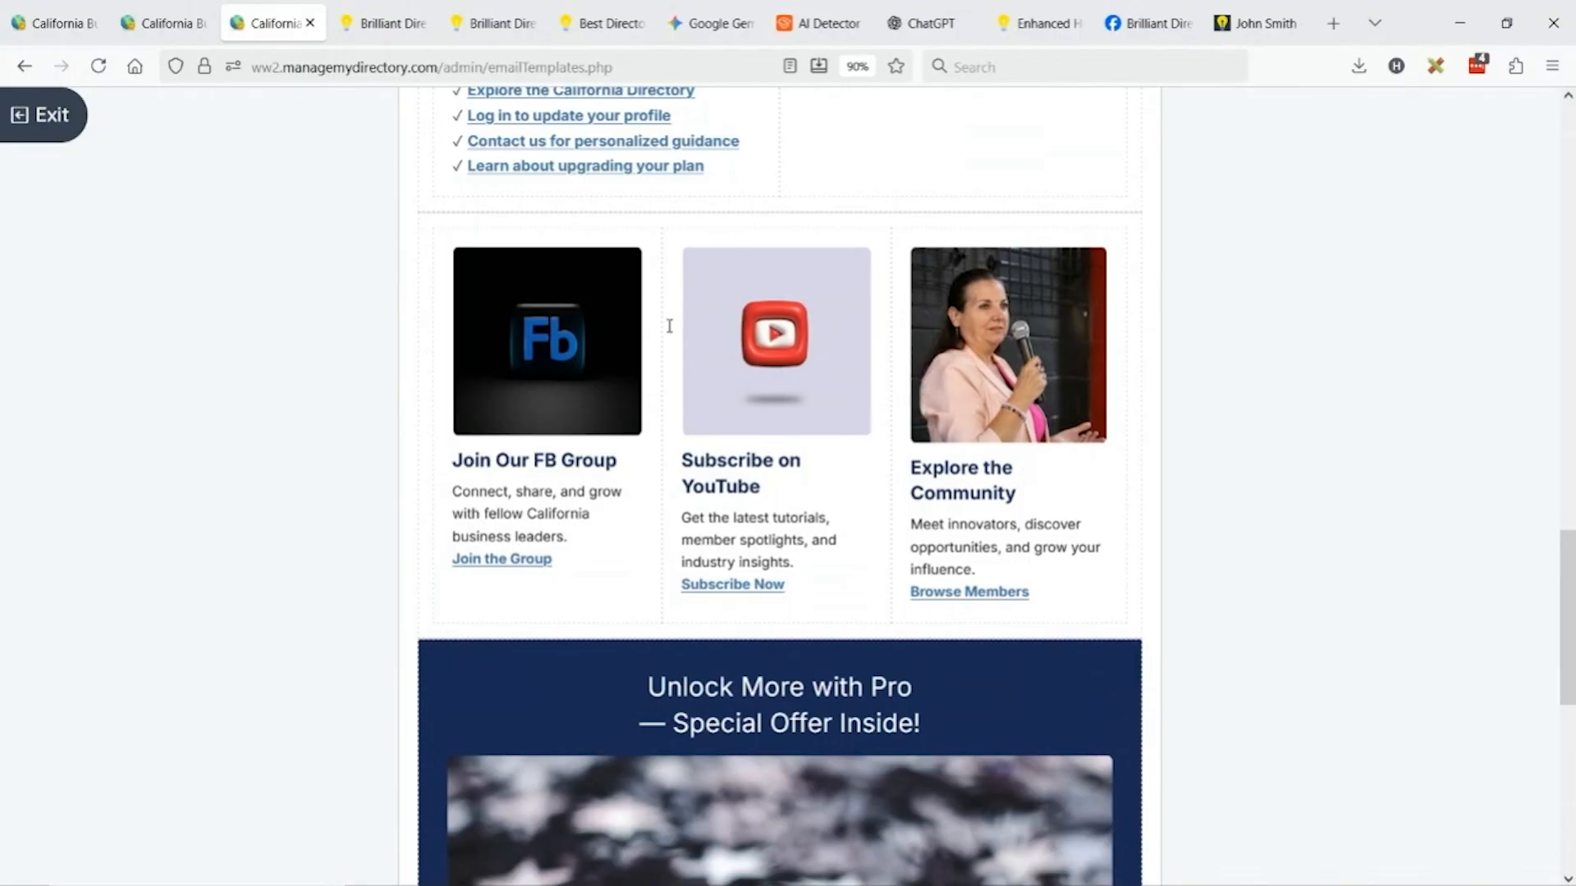
{"action": "scroll", "coordinate": [971, 395], "scroll_direction": "down", "scroll_amount": 5}
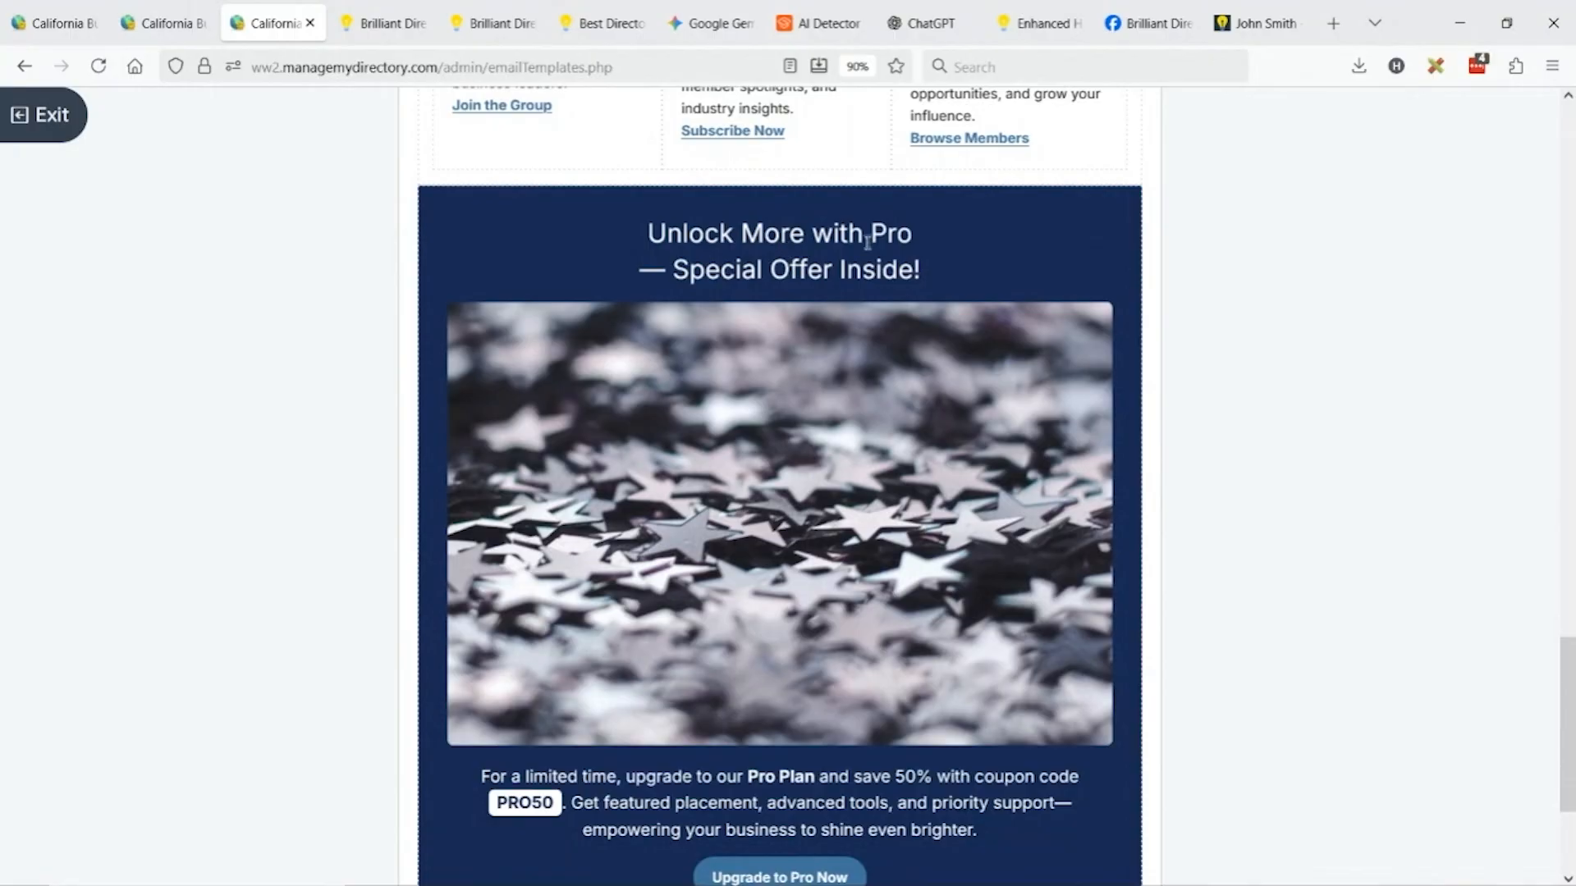
{"action": "left_click", "coordinate": [709, 273]}
{"action": "left_click", "coordinate": [842, 251]}
{"action": "scroll", "coordinate": [724, 525], "scroll_direction": "down", "scroll_amount": 3}
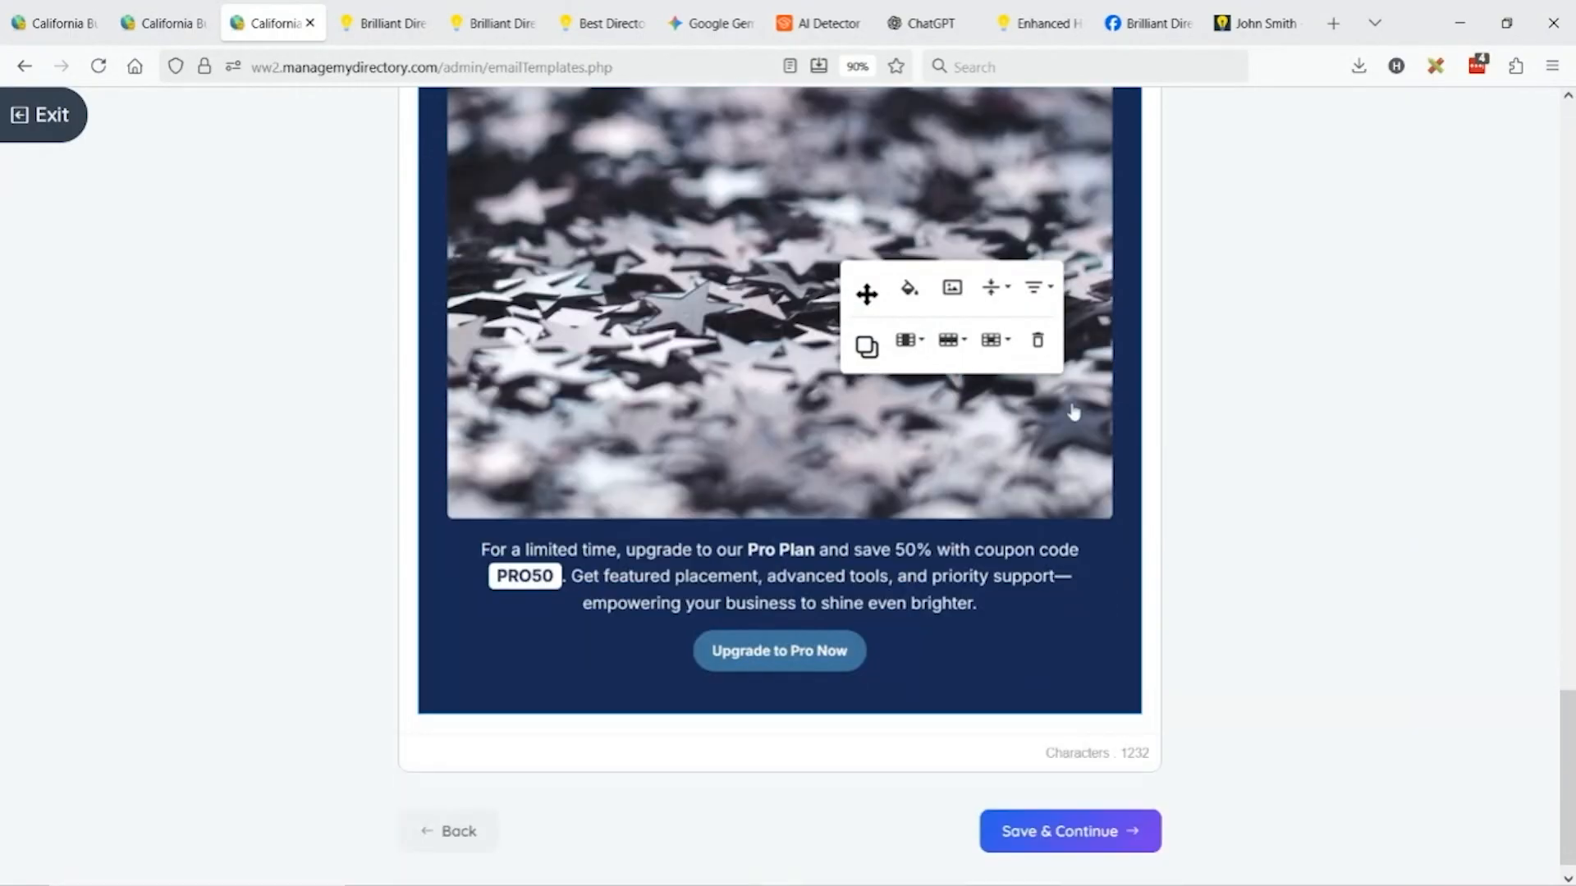
{"action": "left_click", "coordinate": [762, 577]}
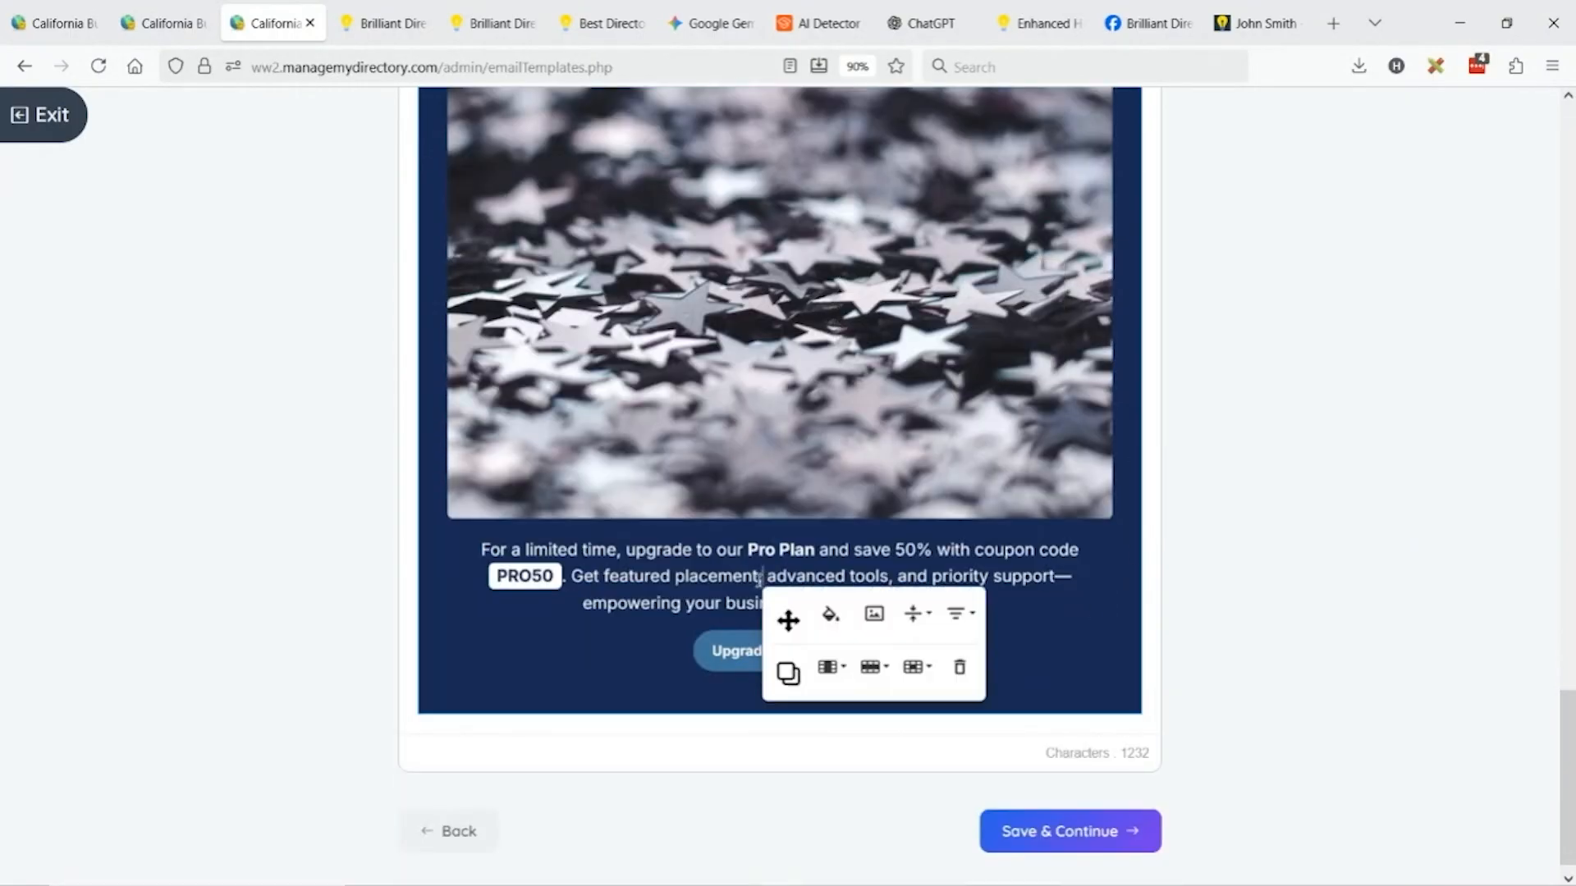
{"action": "left_click", "coordinate": [674, 574]}
{"action": "left_click", "coordinate": [273, 601]}
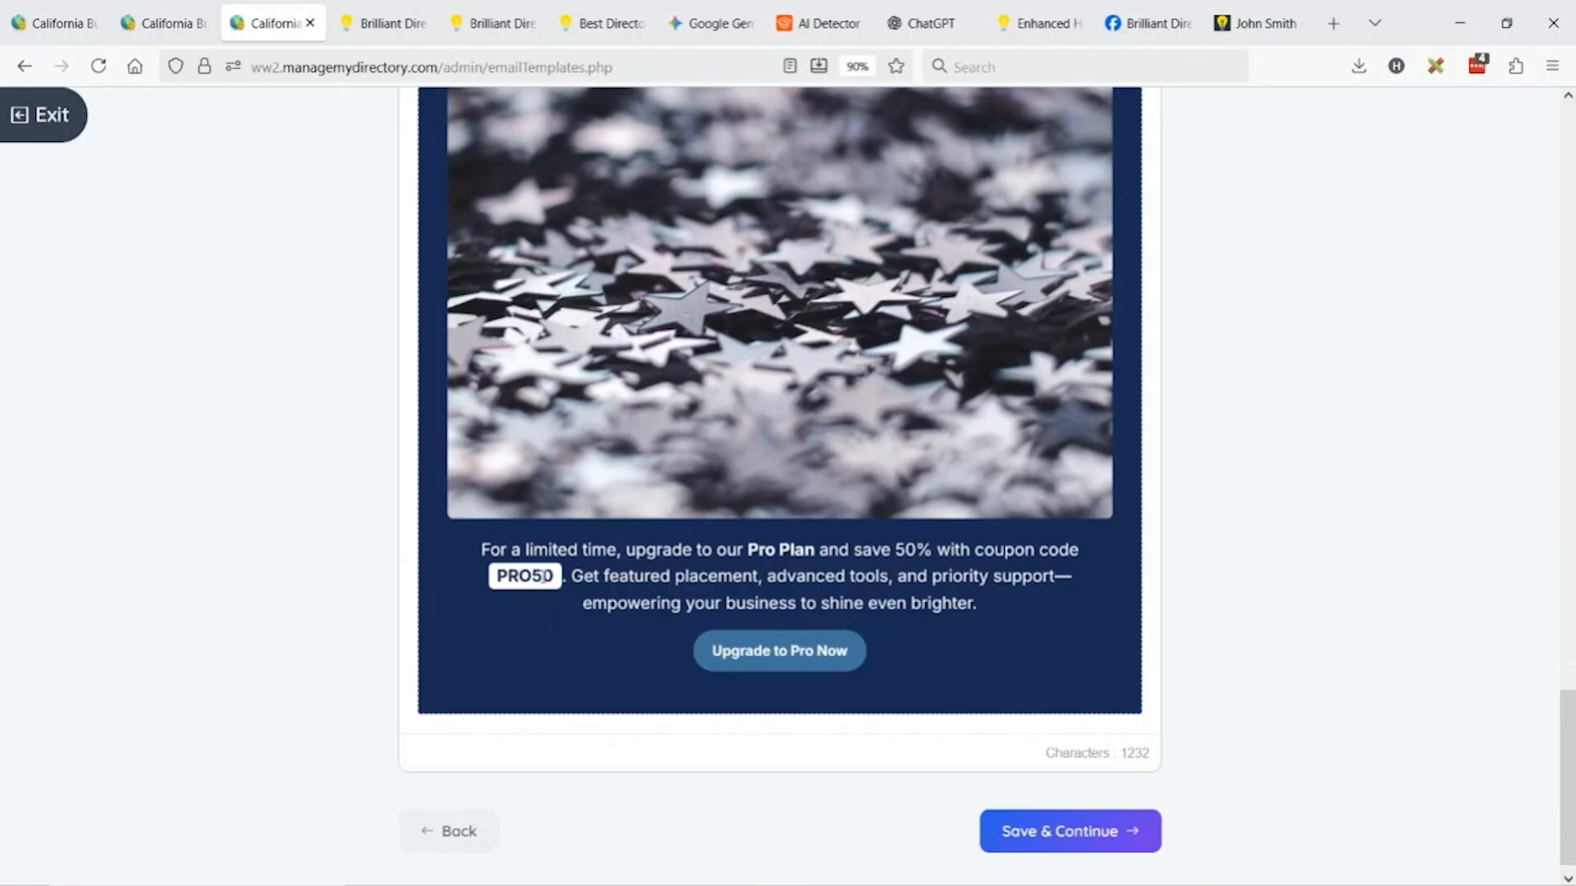
{"action": "left_click_drag", "start_coordinate": [549, 577], "coordinate": [493, 577]}
{"action": "left_click", "coordinate": [316, 492]}
Save the reviewed newsletter with Save & Continue.
{"action": "scroll", "coordinate": [312, 462], "scroll_direction": "up", "scroll_amount": 3}
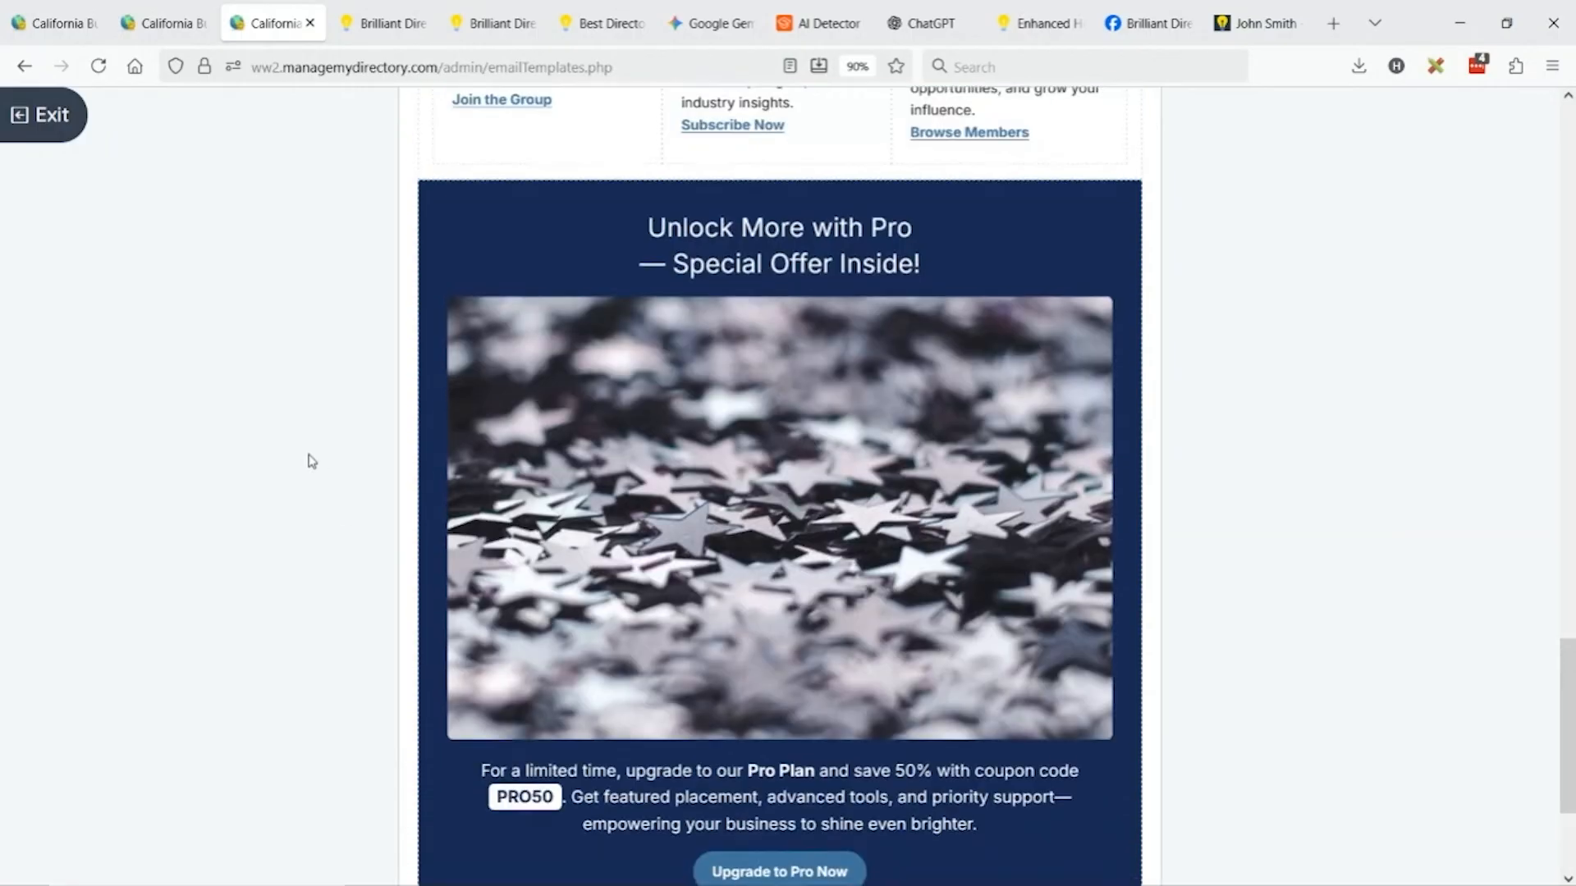
{"action": "scroll", "coordinate": [782, 458], "scroll_direction": "down", "scroll_amount": 2}
{"action": "scroll", "coordinate": [782, 457], "scroll_direction": "down", "scroll_amount": 1}
{"action": "scroll", "coordinate": [781, 447], "scroll_direction": "up", "scroll_amount": 3}
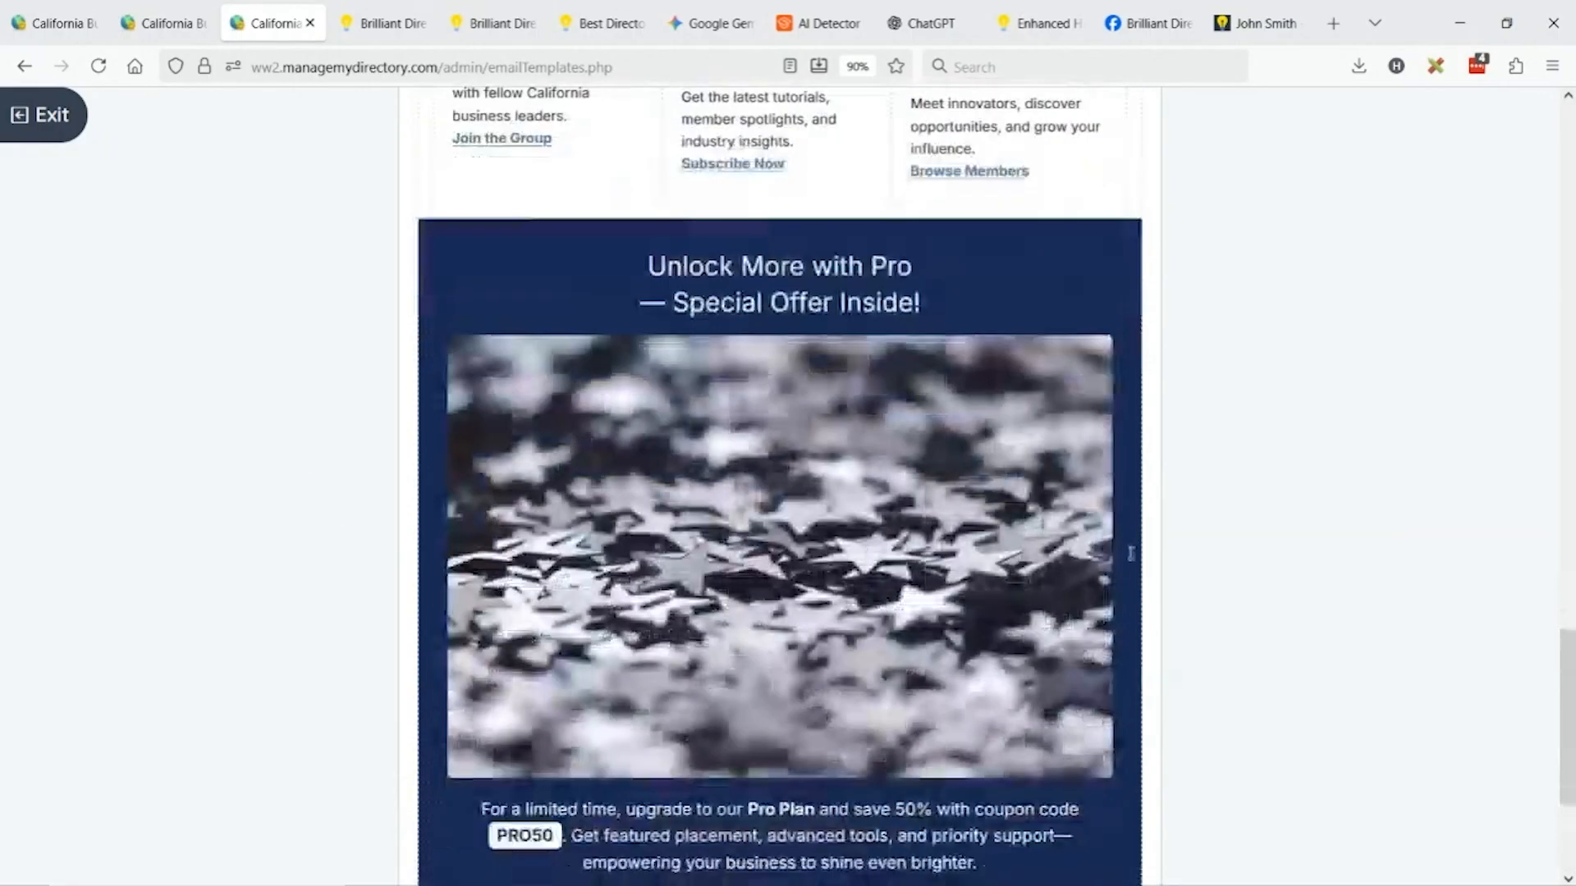
{"action": "scroll", "coordinate": [903, 656], "scroll_direction": "down", "scroll_amount": 3}
{"action": "left_click", "coordinate": [1094, 801]}
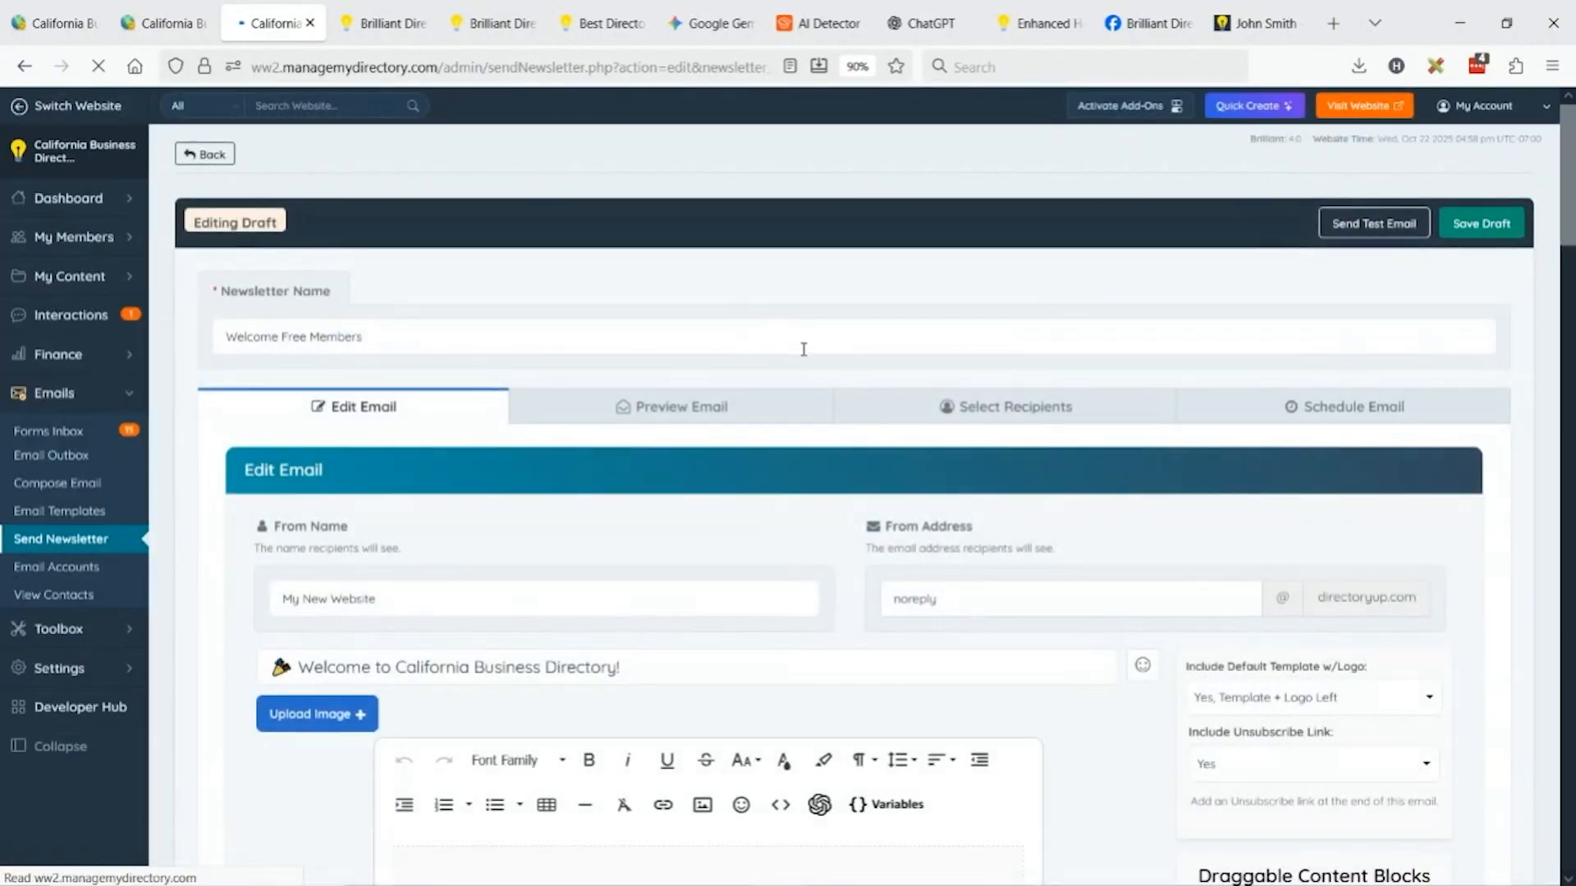
Select the 'Welcome Free Members' name and open Finance > Membership Plans in a new tab.
{"action": "scroll", "coordinate": [804, 350], "scroll_direction": "down", "scroll_amount": 3}
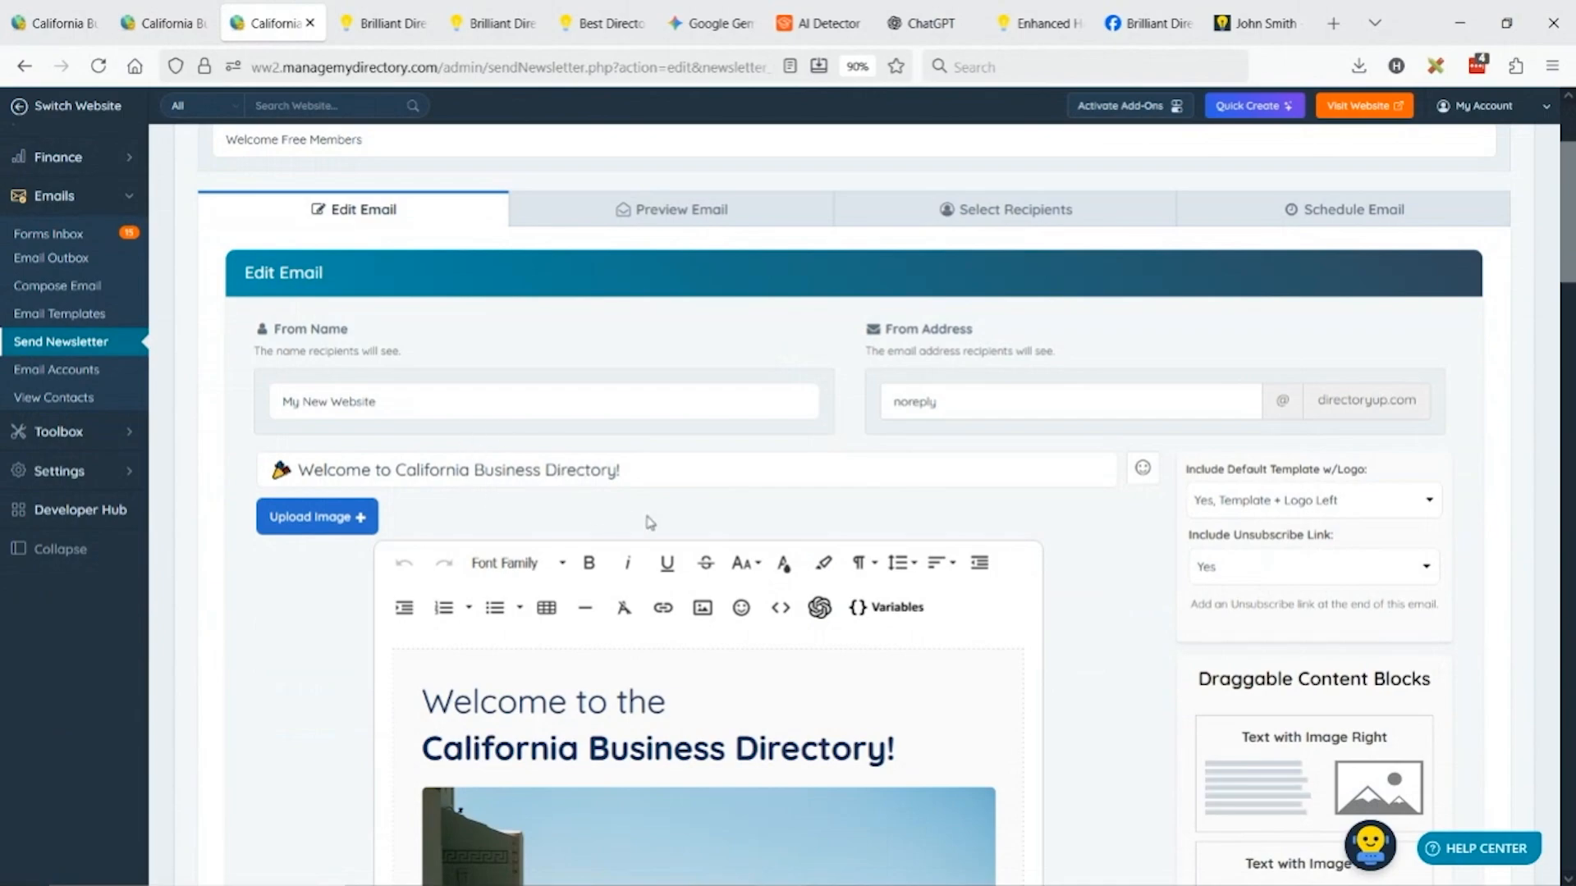
{"action": "scroll", "coordinate": [650, 522], "scroll_direction": "down", "scroll_amount": 7}
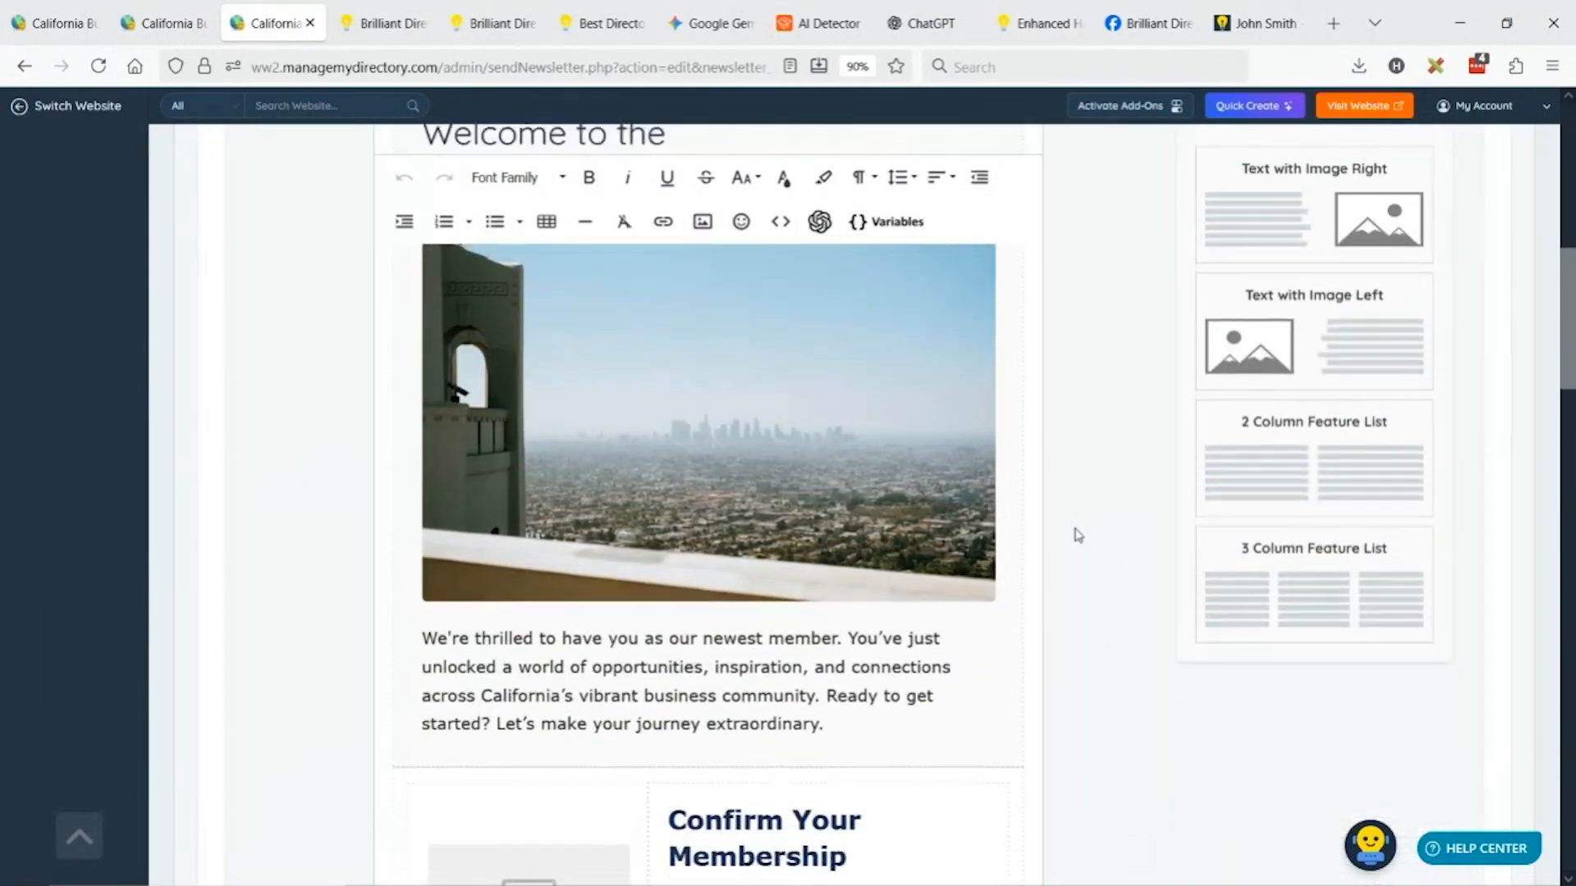
{"action": "scroll", "coordinate": [429, 362], "scroll_direction": "up", "scroll_amount": 9}
{"action": "triple_click", "coordinate": [364, 335]}
{"action": "key", "text": "ctrl+c"}
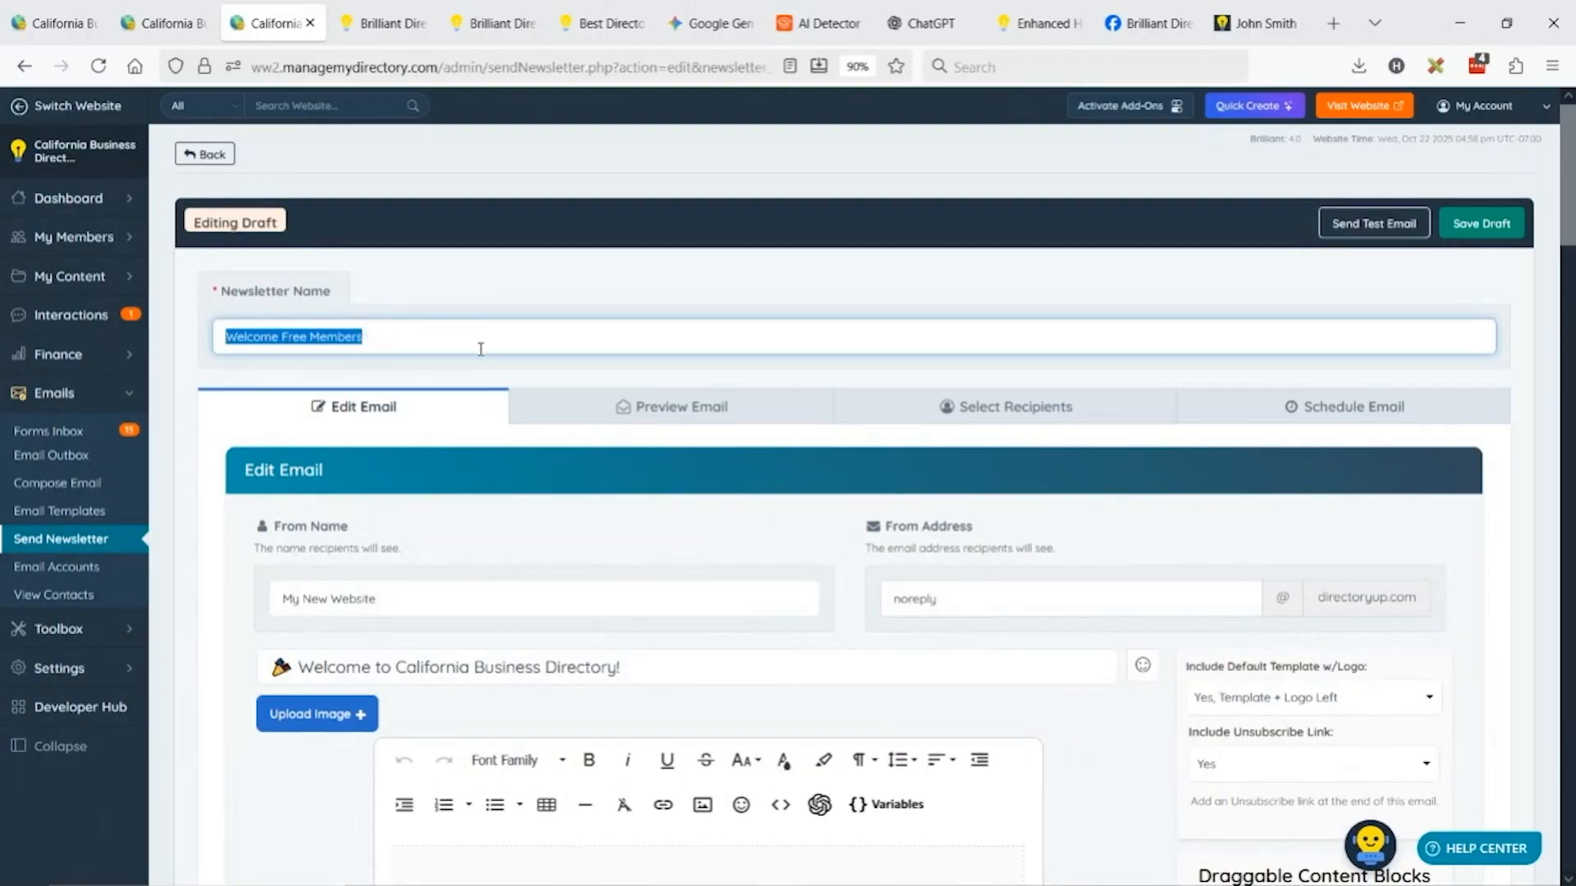
{"action": "mouse_move", "coordinate": [128, 352]}
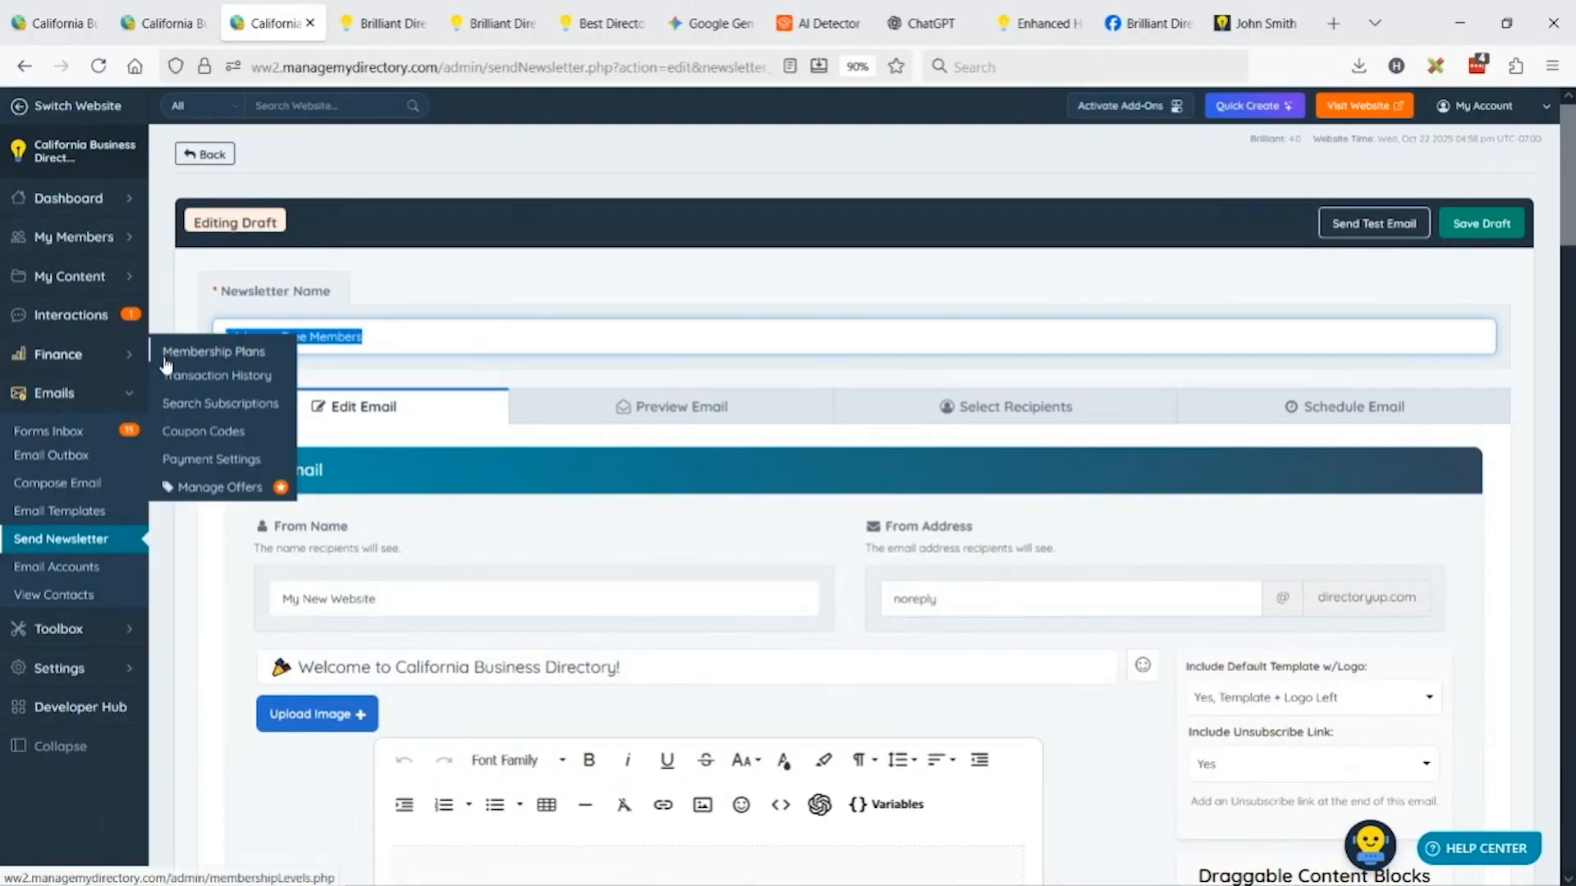
{"action": "middle_click", "coordinate": [224, 353]}
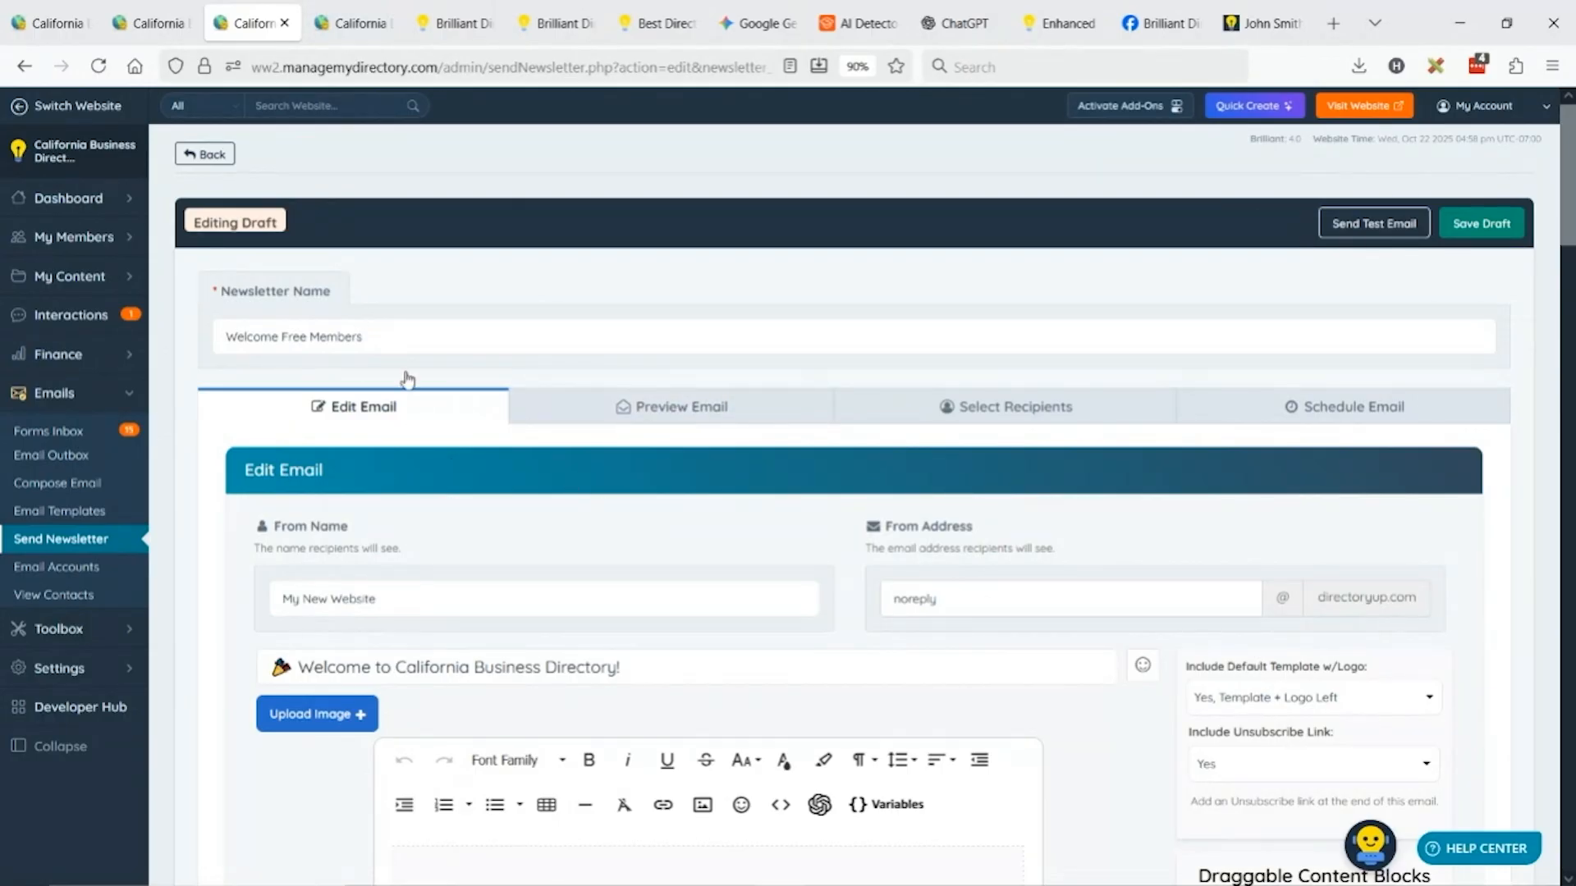
{"action": "key", "text": "ctrl+Tab"}
Set Membership Plan 3's Sign Up Email Sent to Welcome Free Members and save.
{"action": "scroll", "coordinate": [648, 361], "scroll_direction": "down", "scroll_amount": 7}
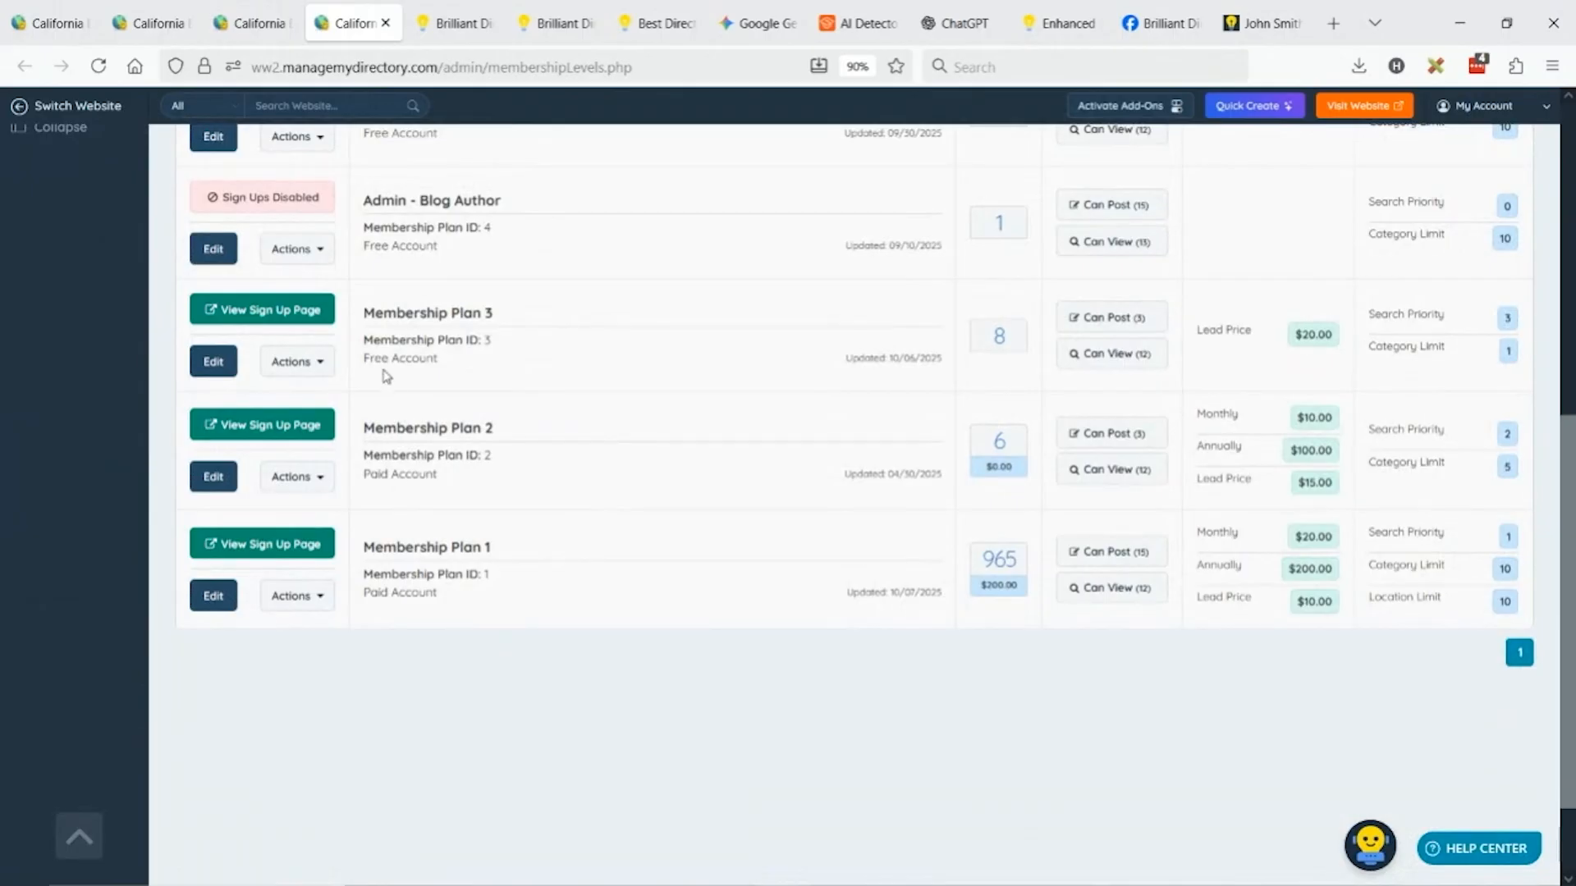
{"action": "left_click", "coordinate": [238, 360]}
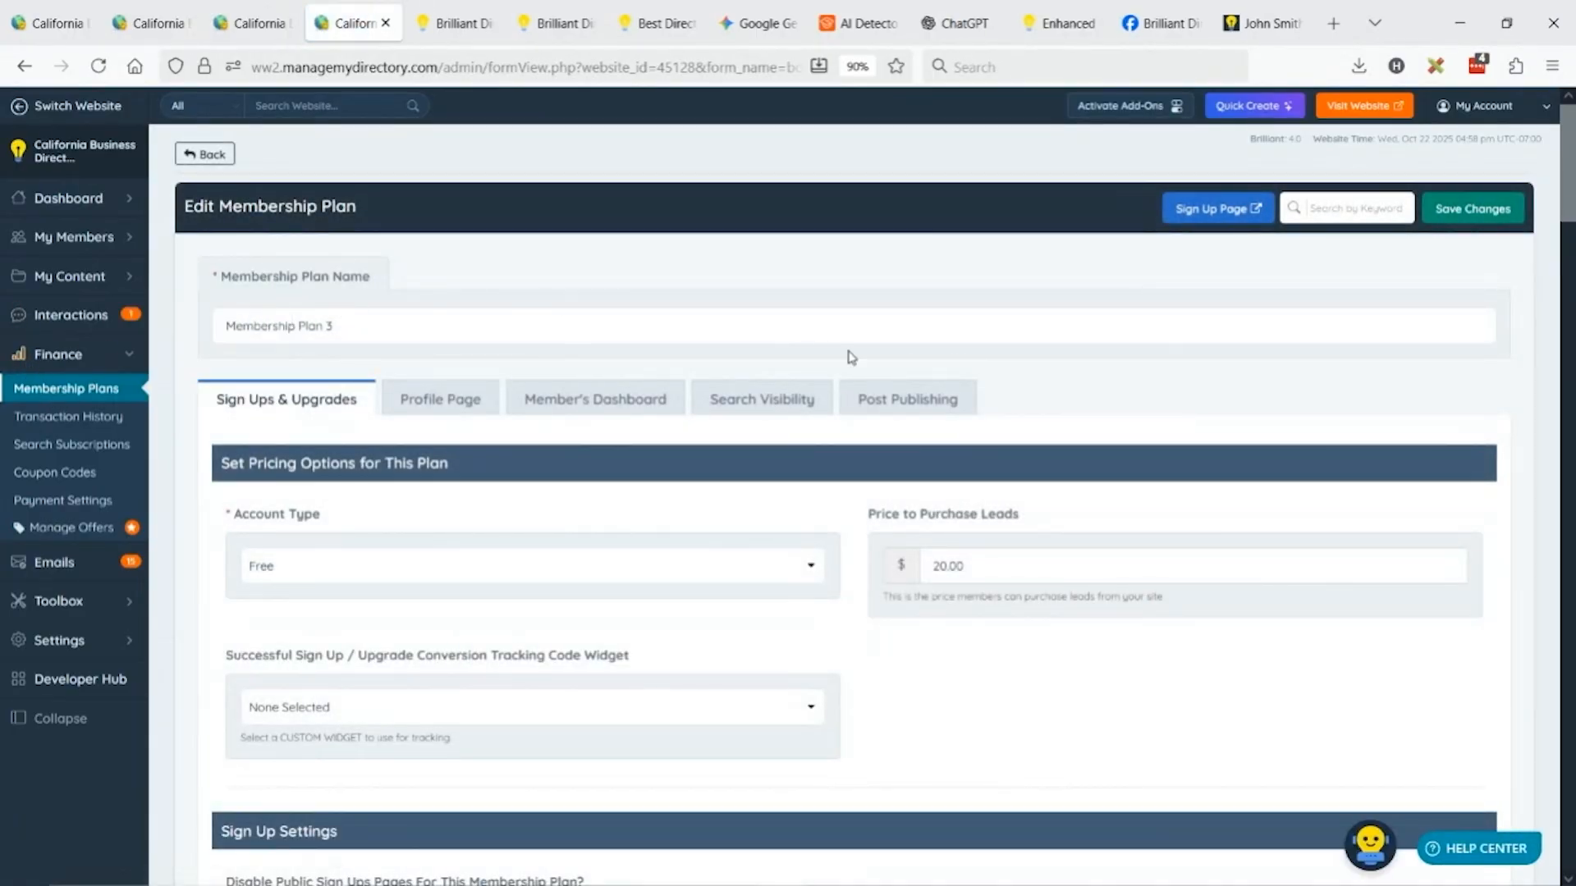
{"action": "scroll", "coordinate": [852, 357], "scroll_direction": "down", "scroll_amount": 5}
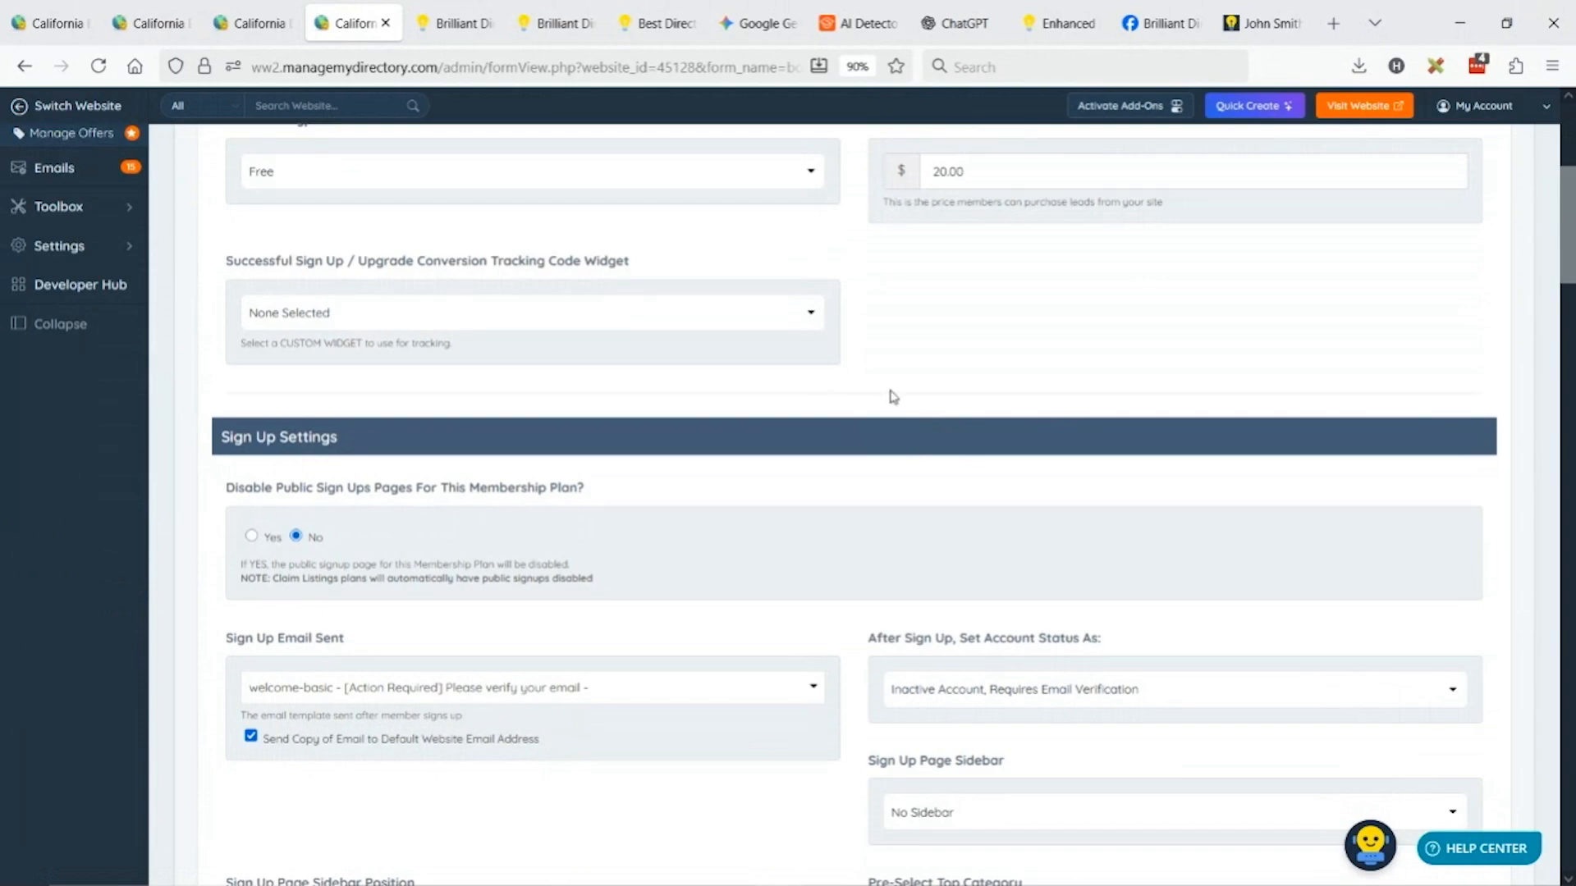
{"action": "left_click", "coordinate": [435, 694]}
{"action": "key", "text": "ctrl+v"}
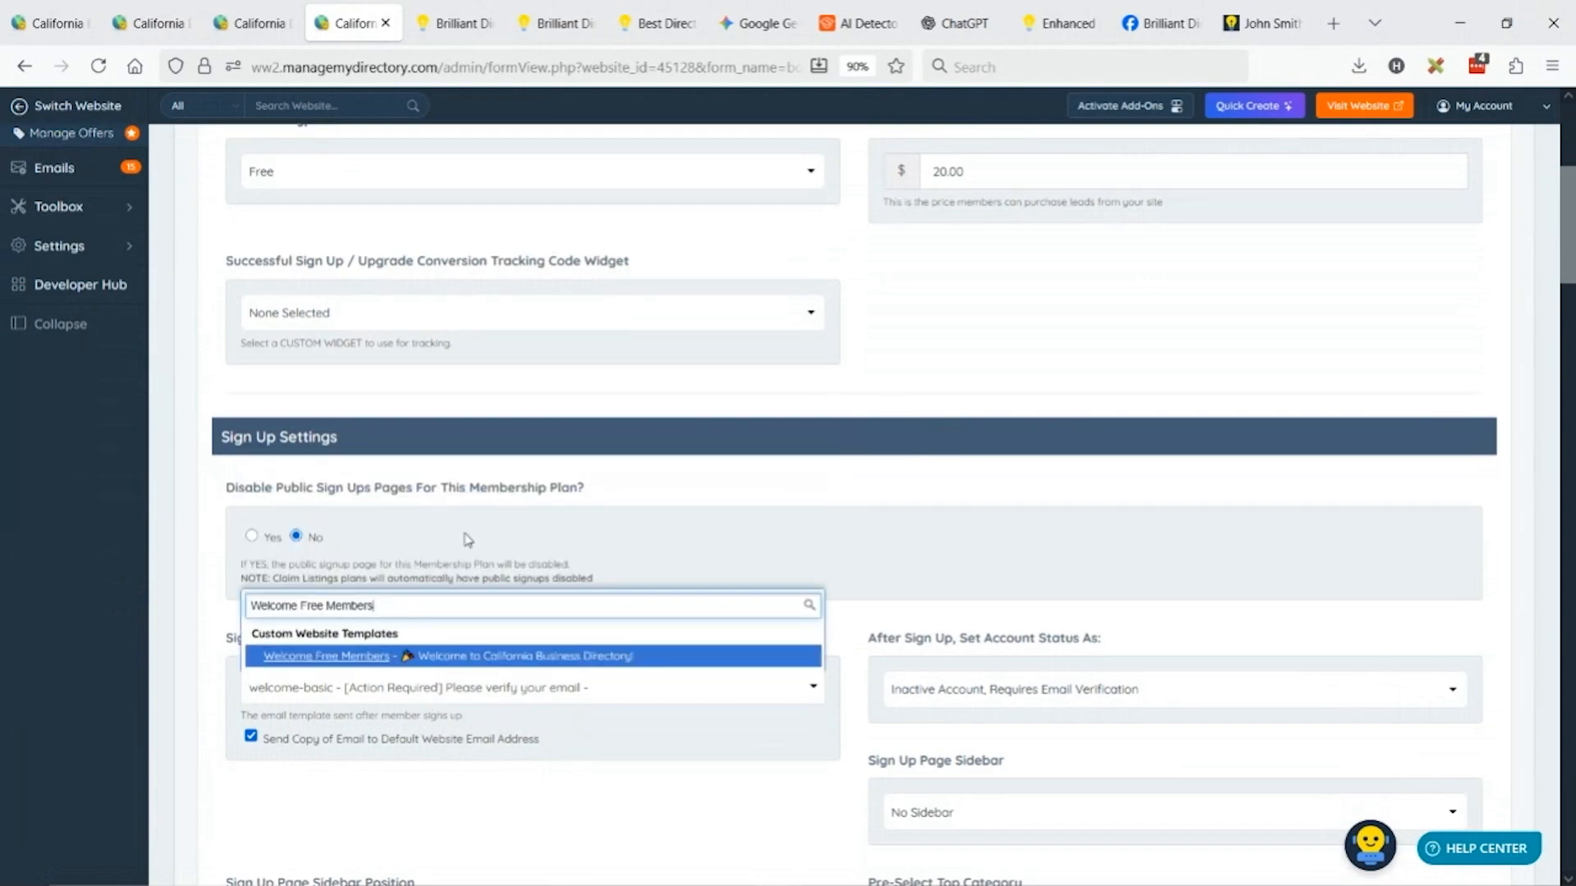
{"action": "left_click", "coordinate": [466, 663]}
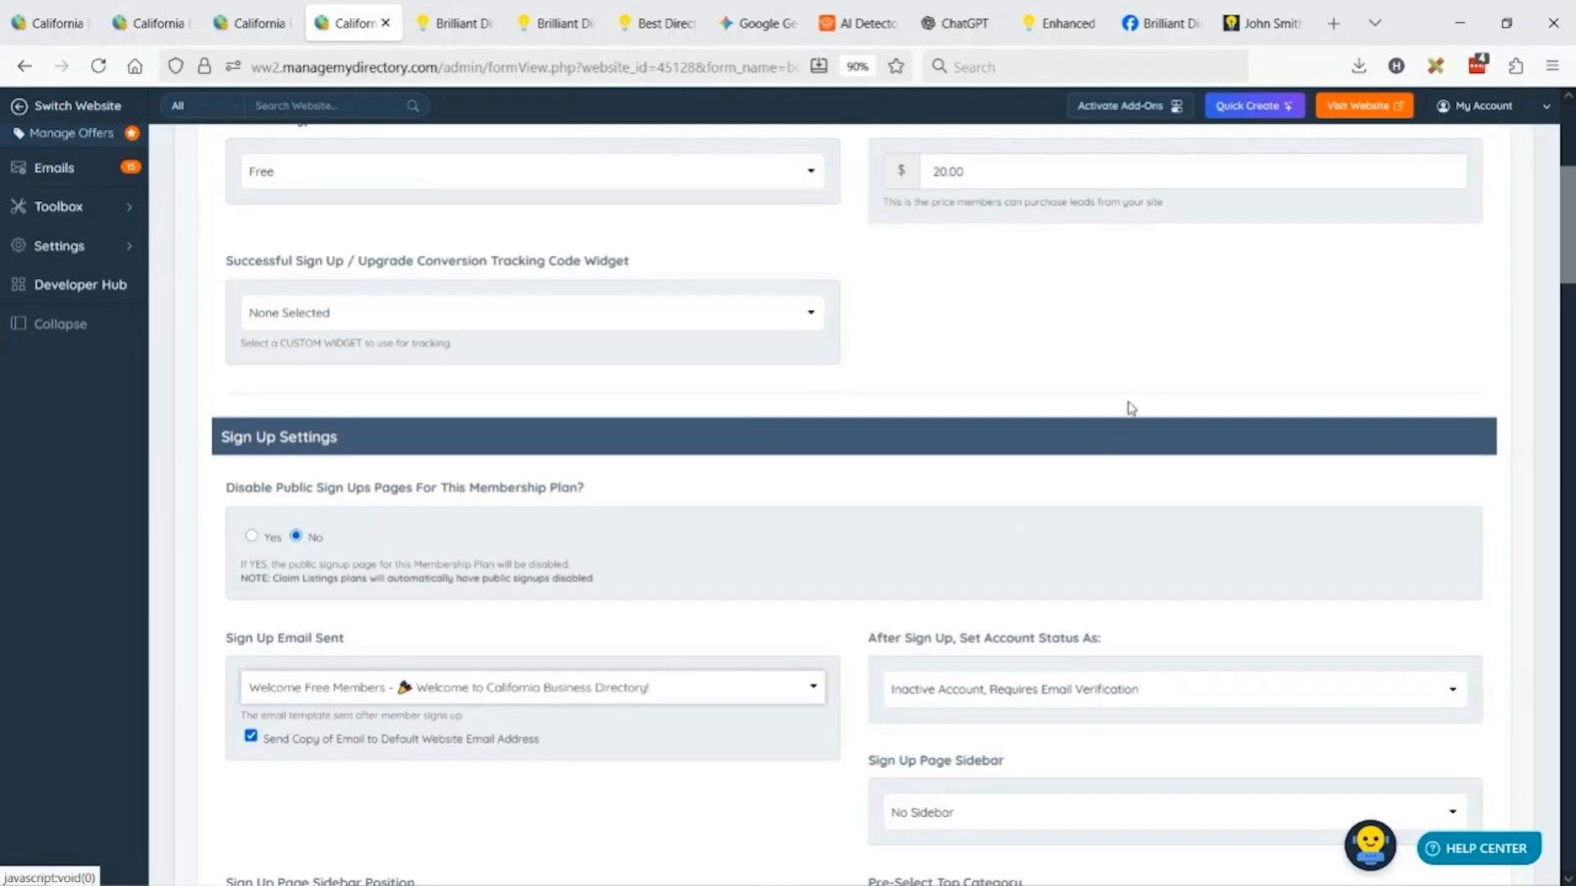
{"action": "scroll", "coordinate": [1353, 356], "scroll_direction": "up", "scroll_amount": 5}
{"action": "left_click", "coordinate": [1486, 226]}
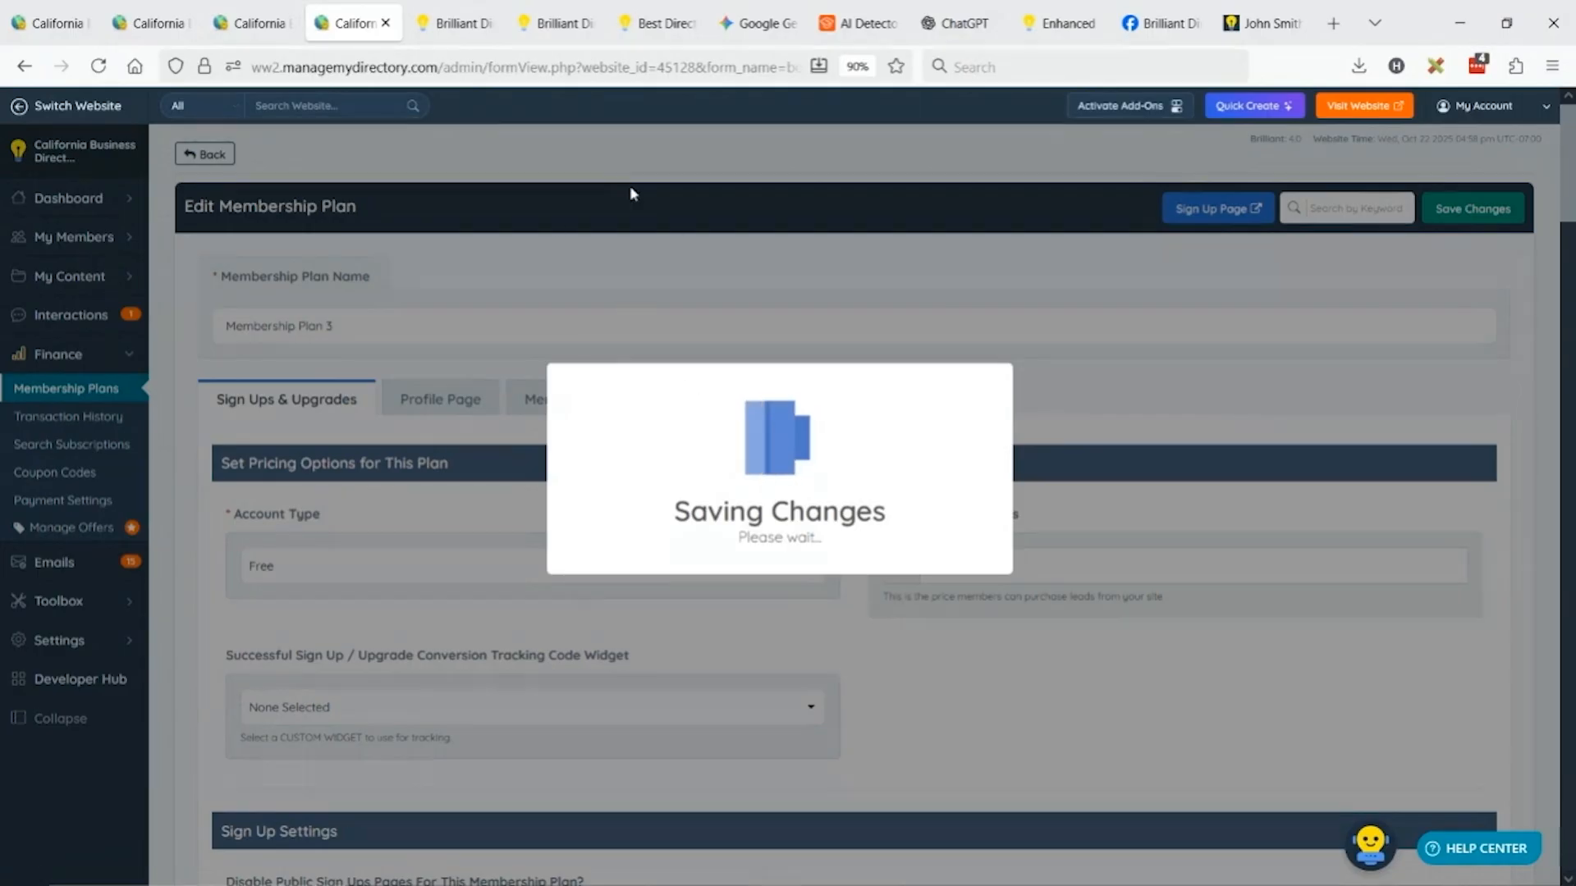
Compare the plan and newsletter tabs, ending on the Welcome Free Members draft.
{"action": "left_click", "coordinate": [250, 23]}
{"action": "scroll", "coordinate": [763, 559], "scroll_direction": "down", "scroll_amount": 3}
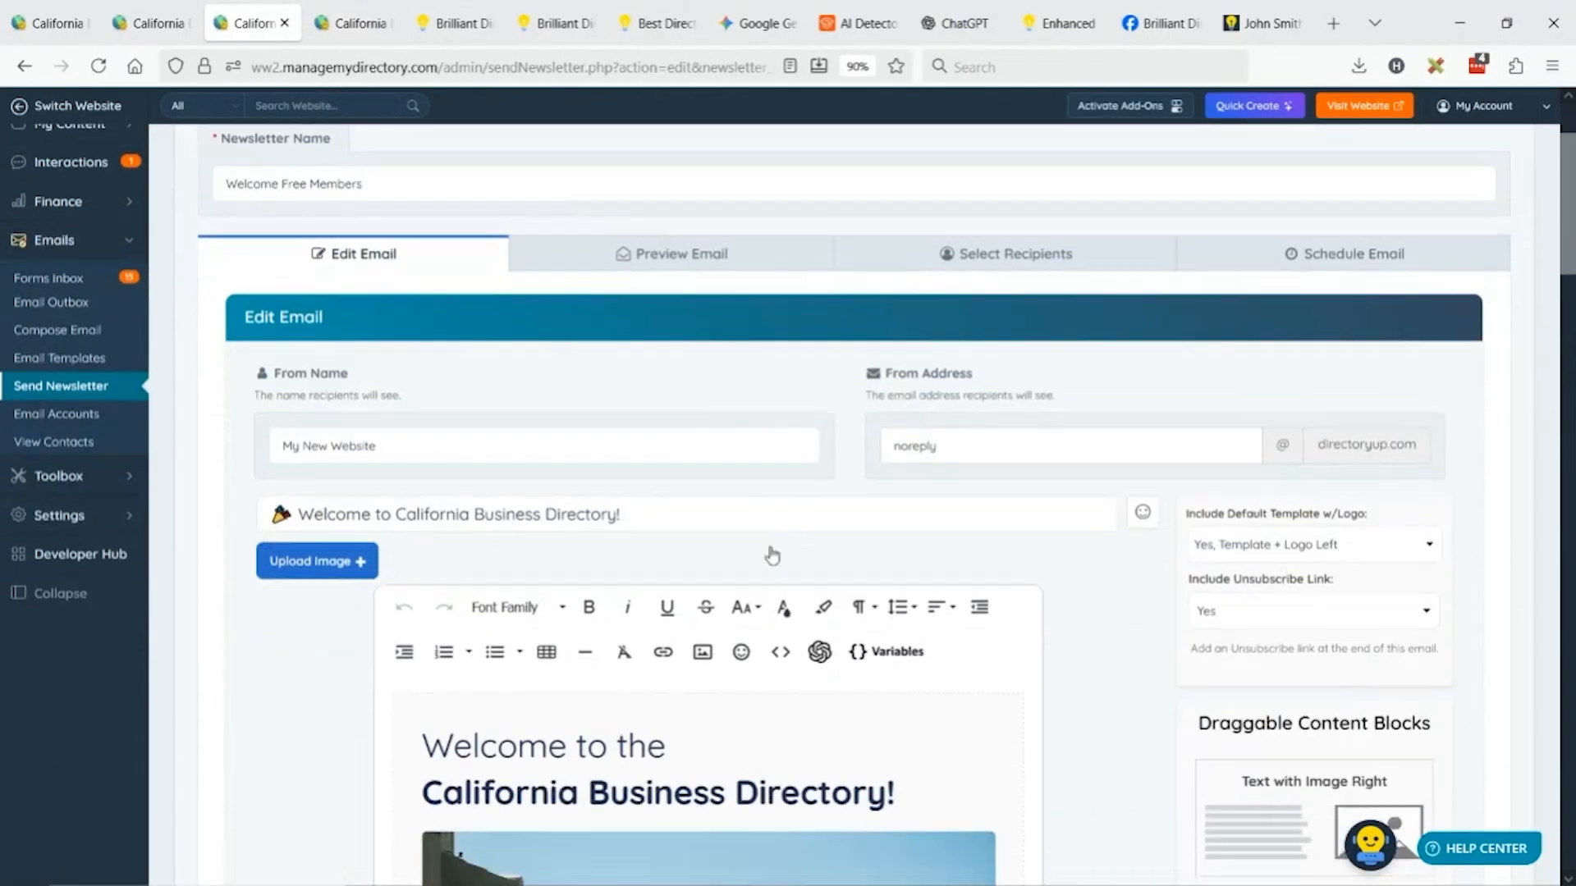
{"action": "scroll", "coordinate": [772, 552], "scroll_direction": "up", "scroll_amount": 3}
{"action": "left_click", "coordinate": [361, 23]}
{"action": "scroll", "coordinate": [522, 514], "scroll_direction": "down", "scroll_amount": 5}
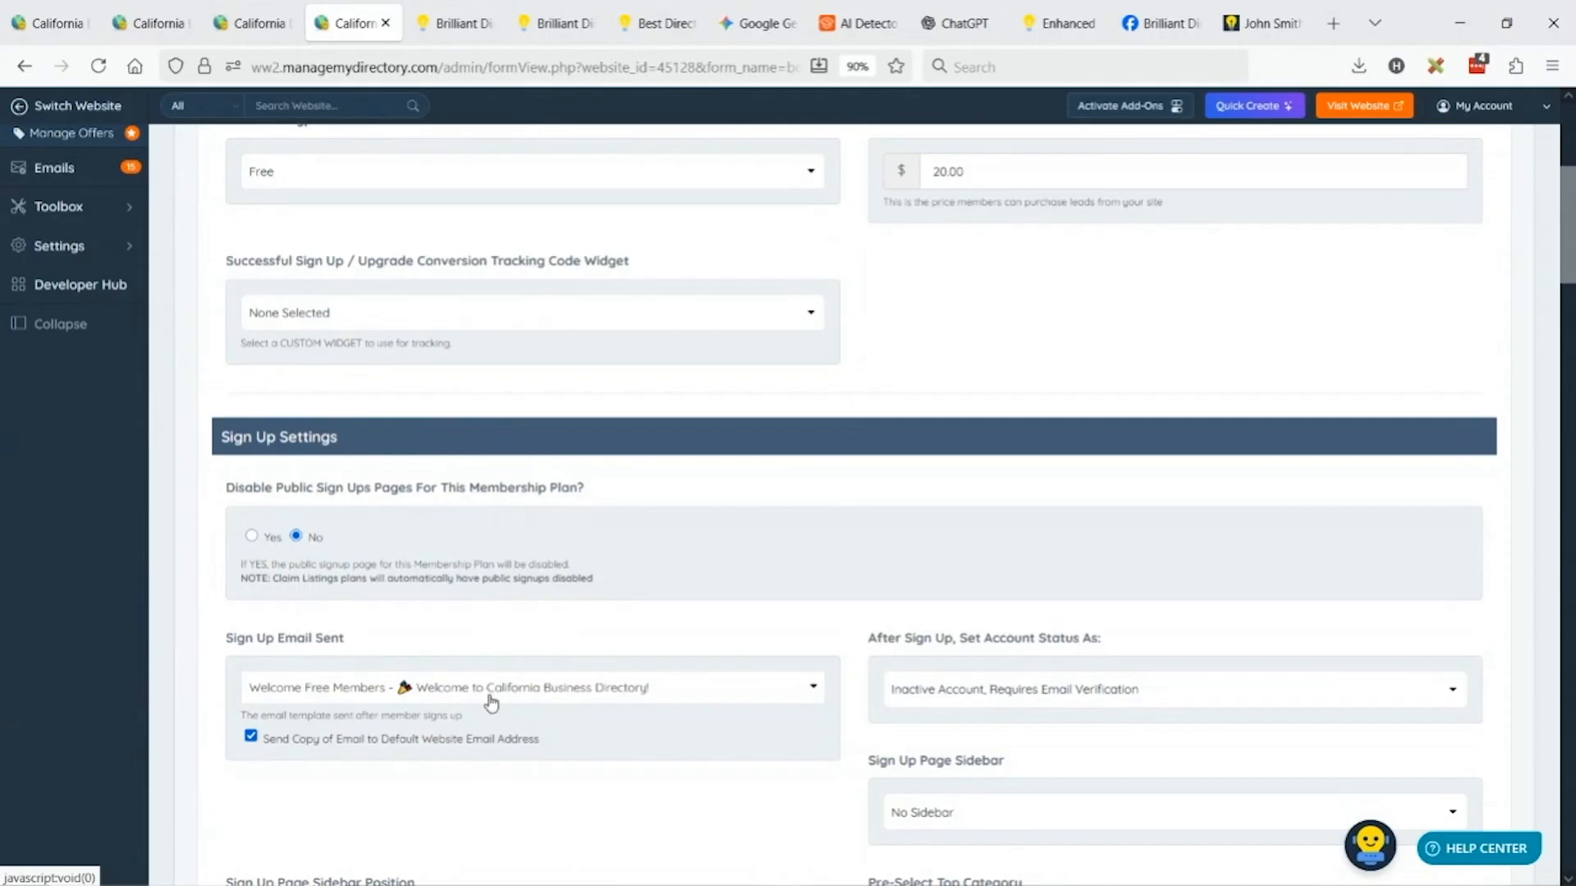
{"action": "left_click", "coordinate": [255, 23]}
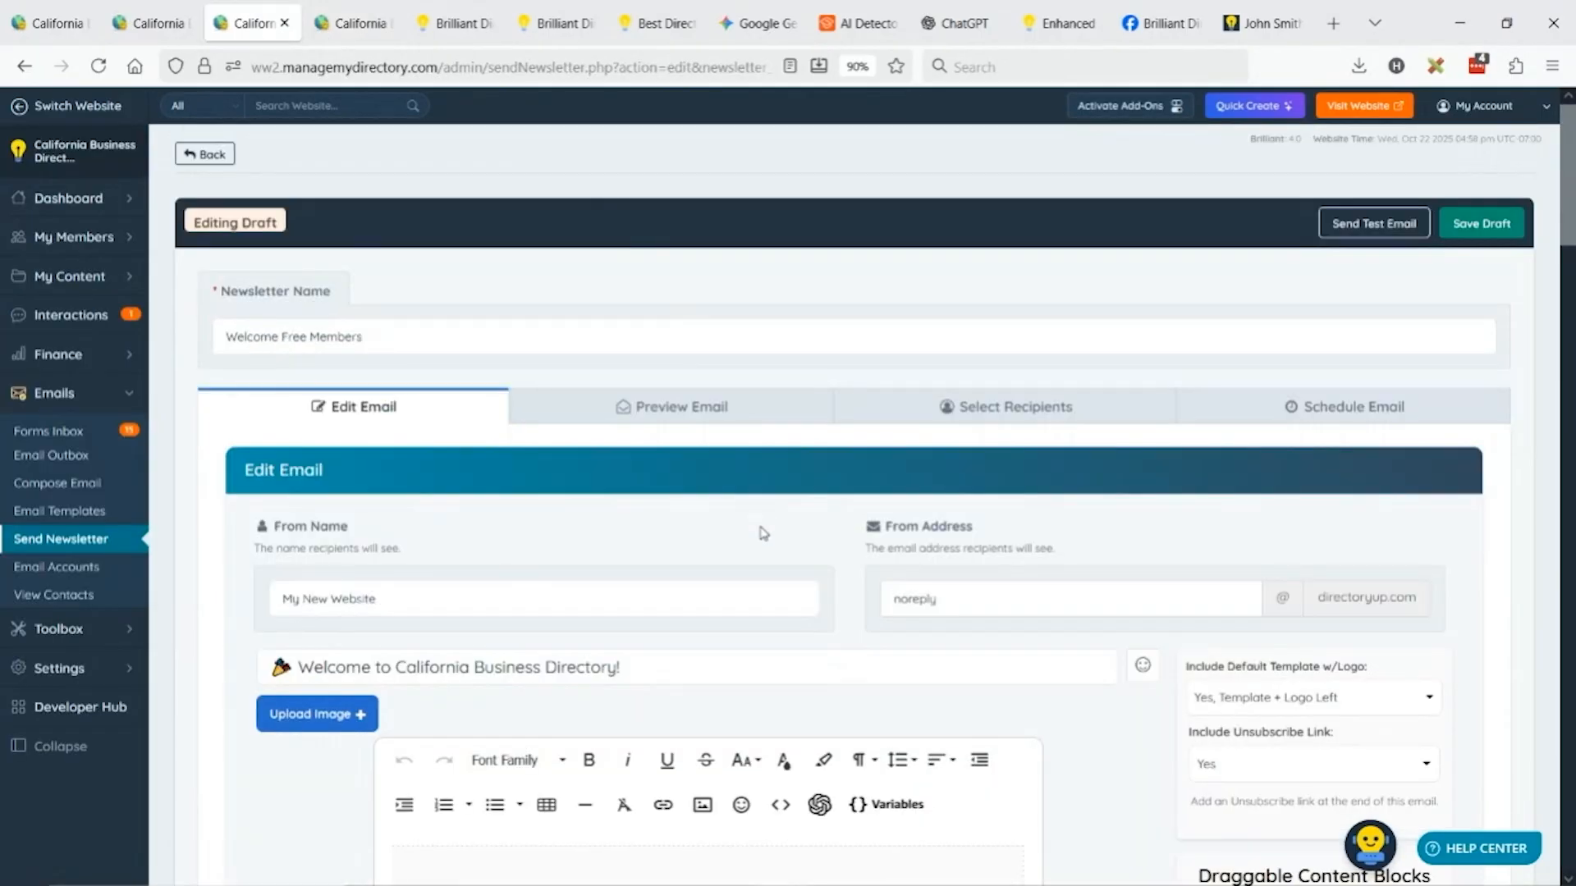
Open the live website in a new tab and start Quick Create > Create Newsletter.
{"action": "left_click", "coordinate": [1307, 115]}
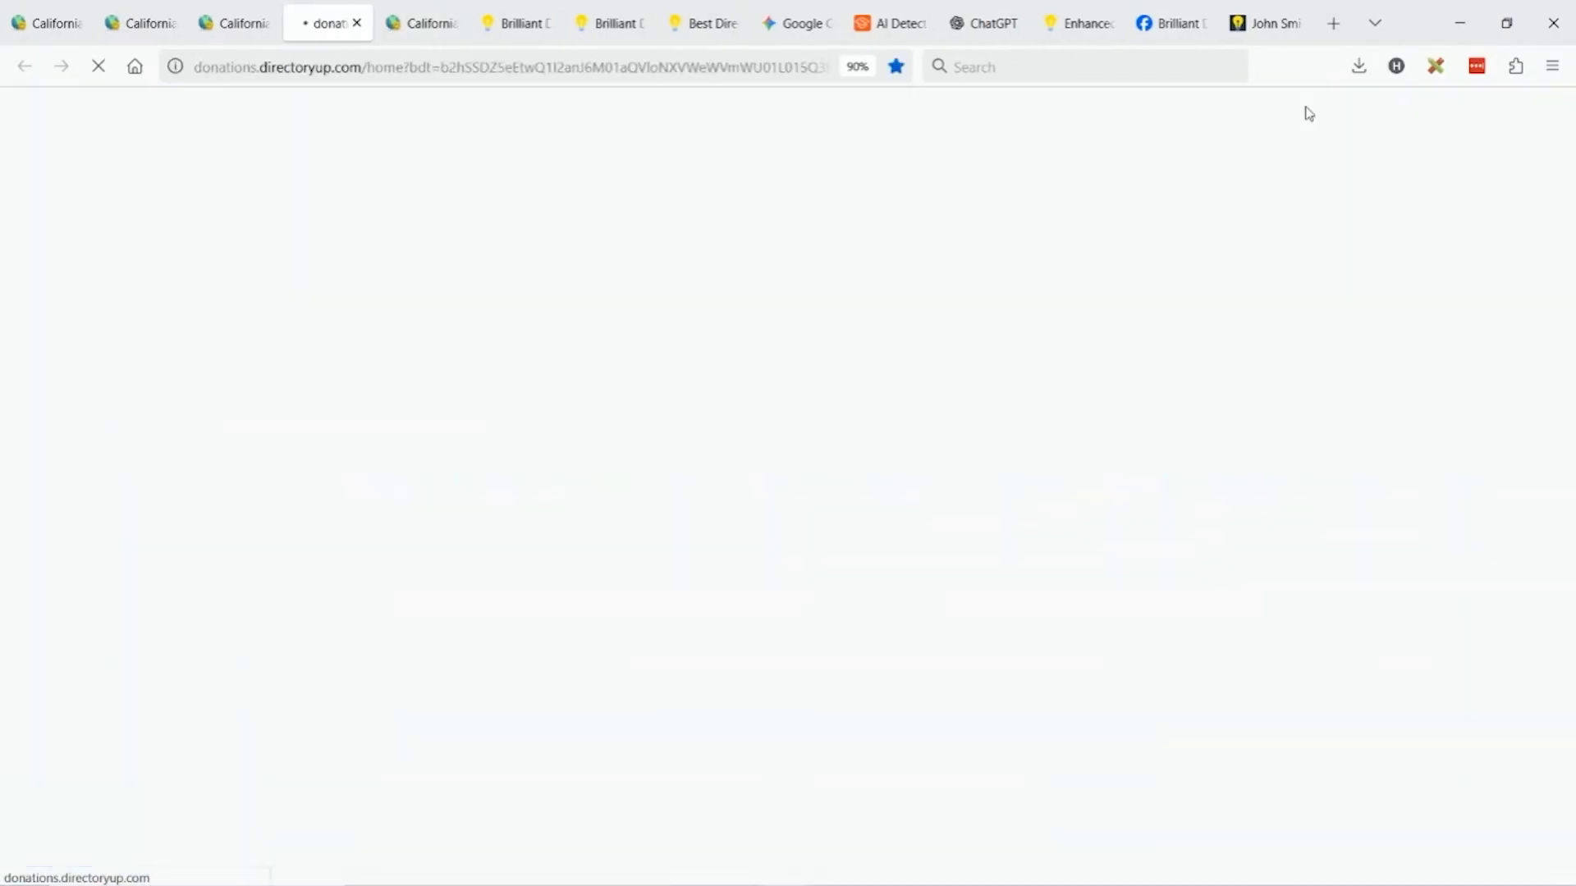
{"action": "left_click", "coordinate": [261, 18]}
{"action": "left_click", "coordinate": [1232, 112]}
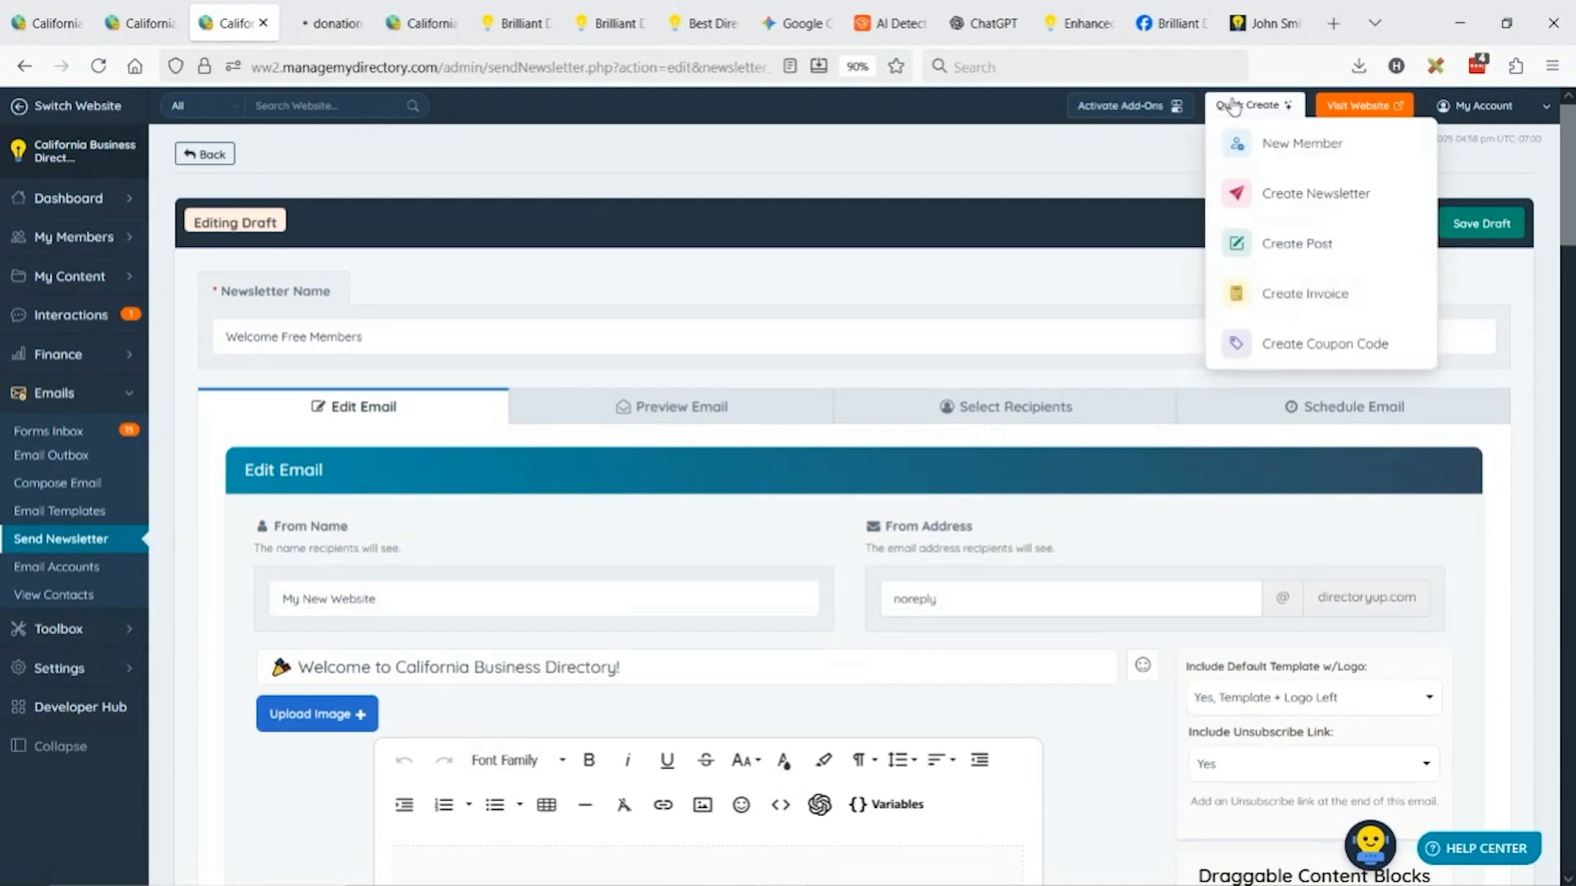
{"action": "left_click", "coordinate": [1316, 205]}
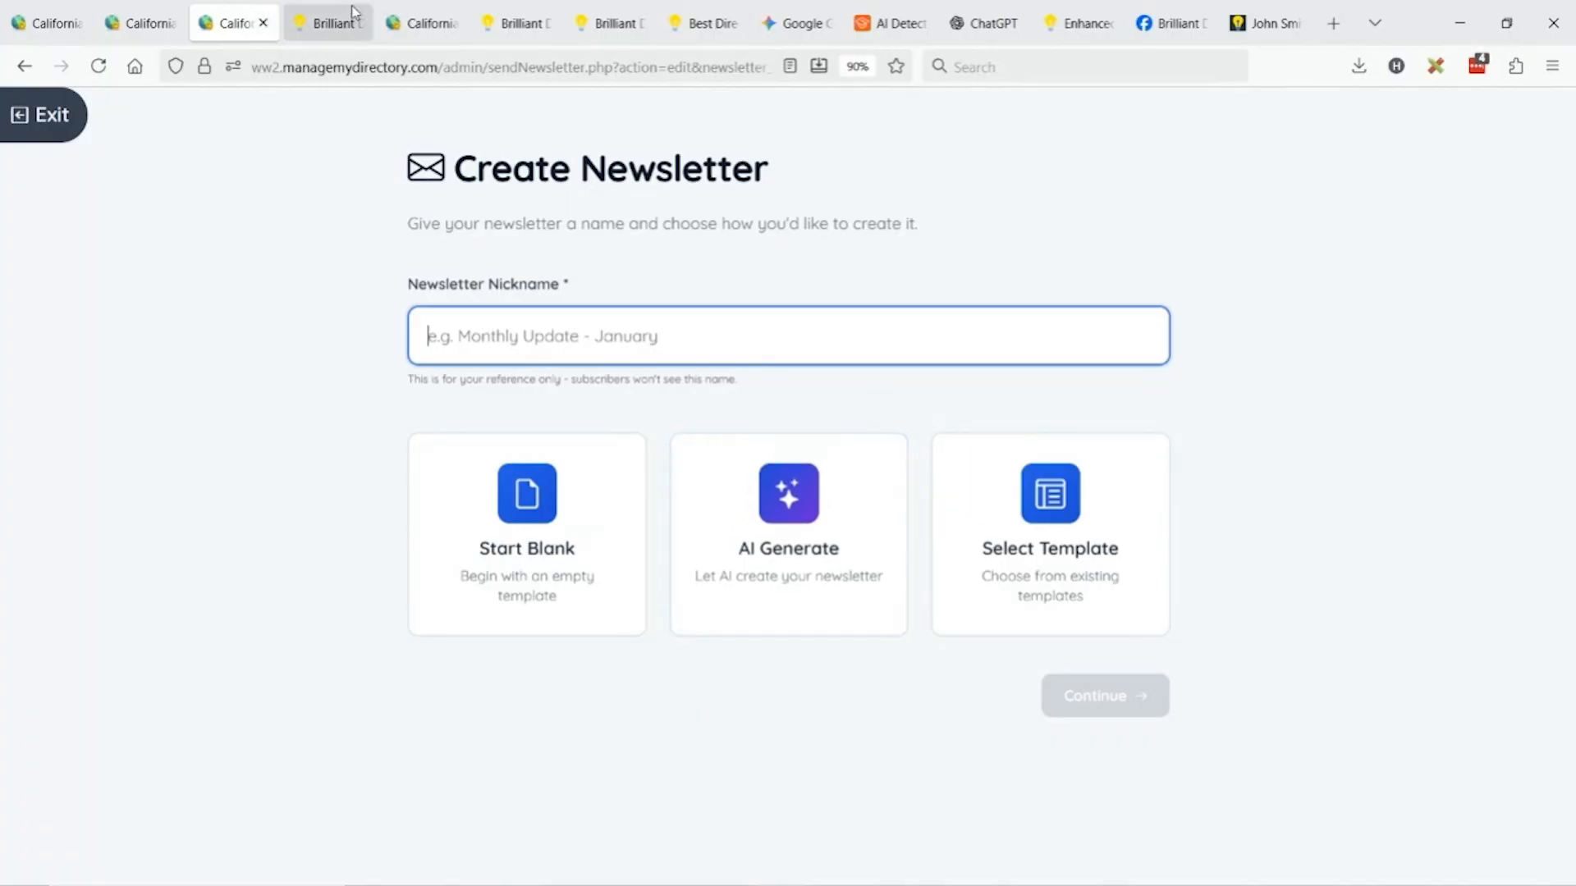
Look over the open tabs, then exit newsletter creation back to the Welcome Free Members draft.
{"action": "left_click", "coordinate": [397, 8]}
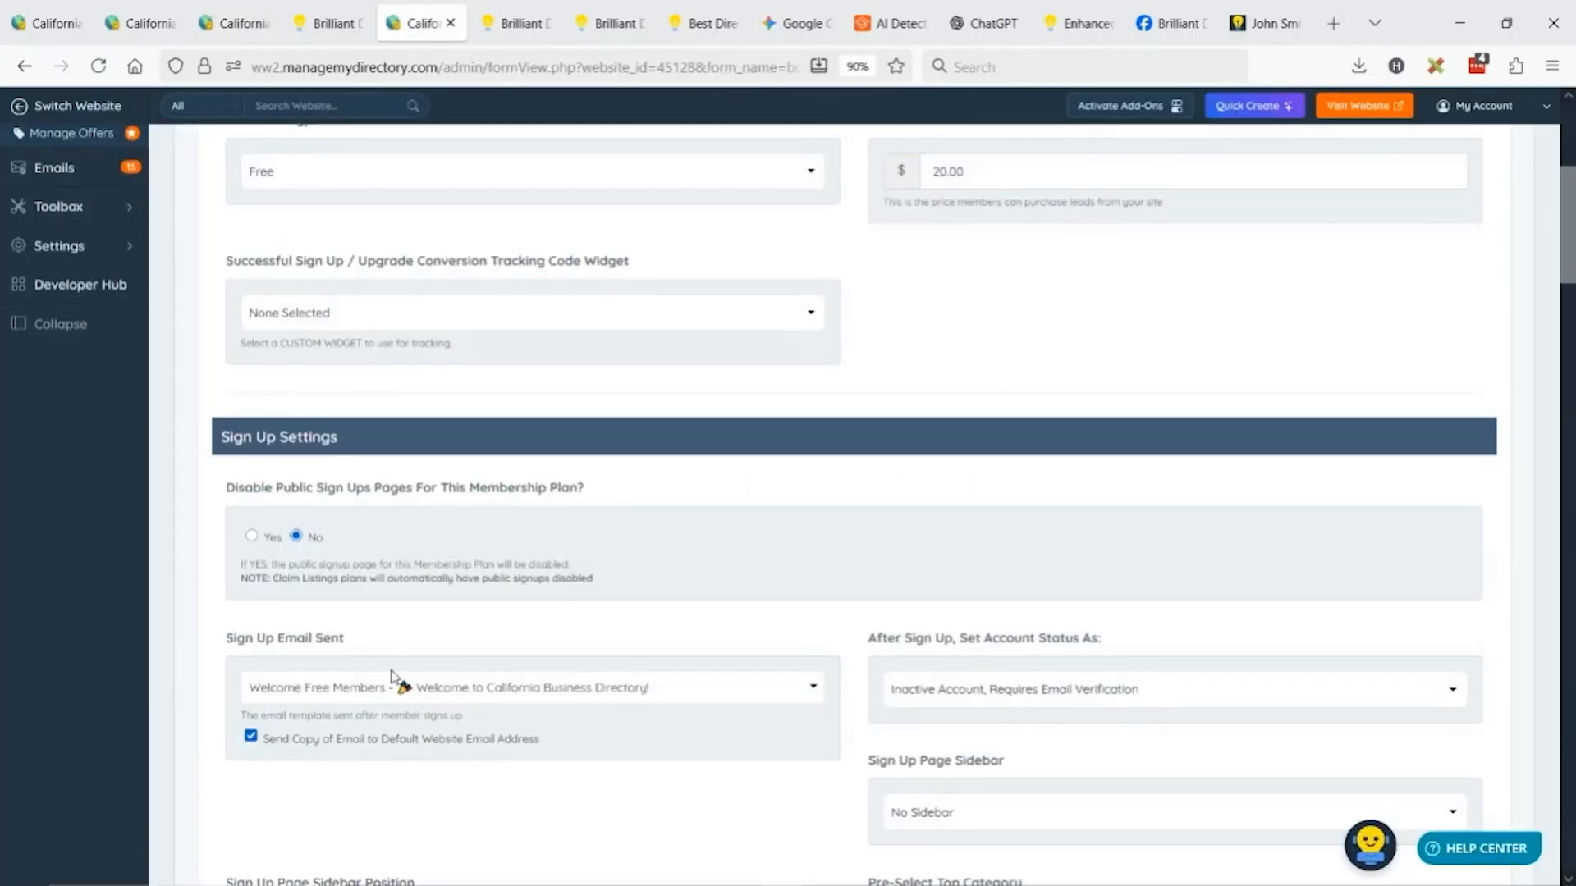
{"action": "left_click", "coordinate": [230, 21]}
{"action": "left_click", "coordinate": [133, 10]}
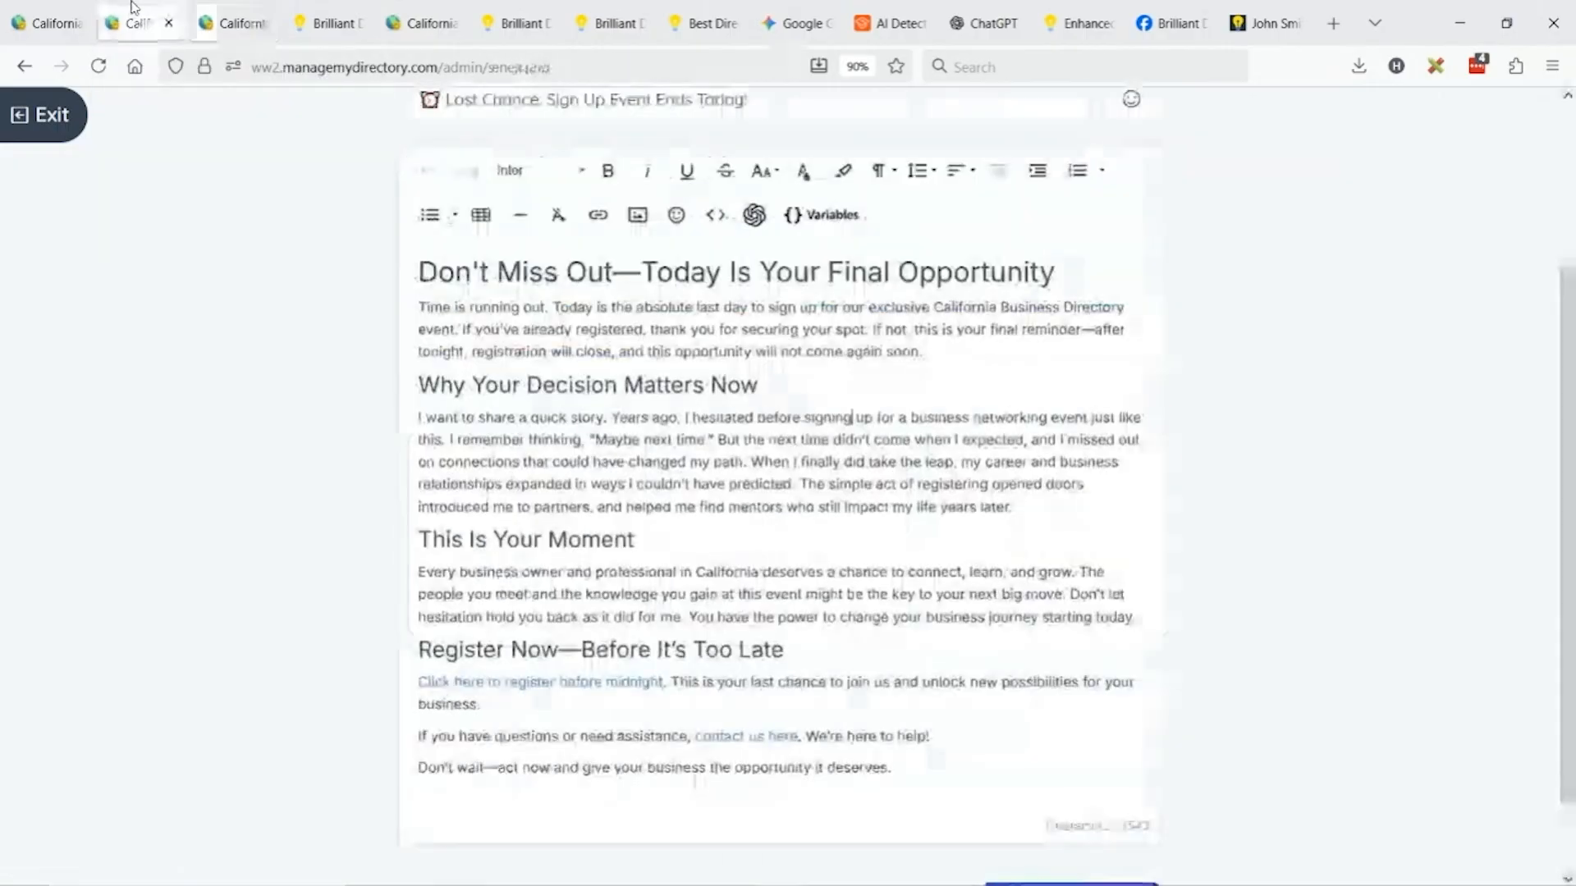
{"action": "left_click", "coordinate": [234, 20]}
{"action": "left_click", "coordinate": [420, 13]}
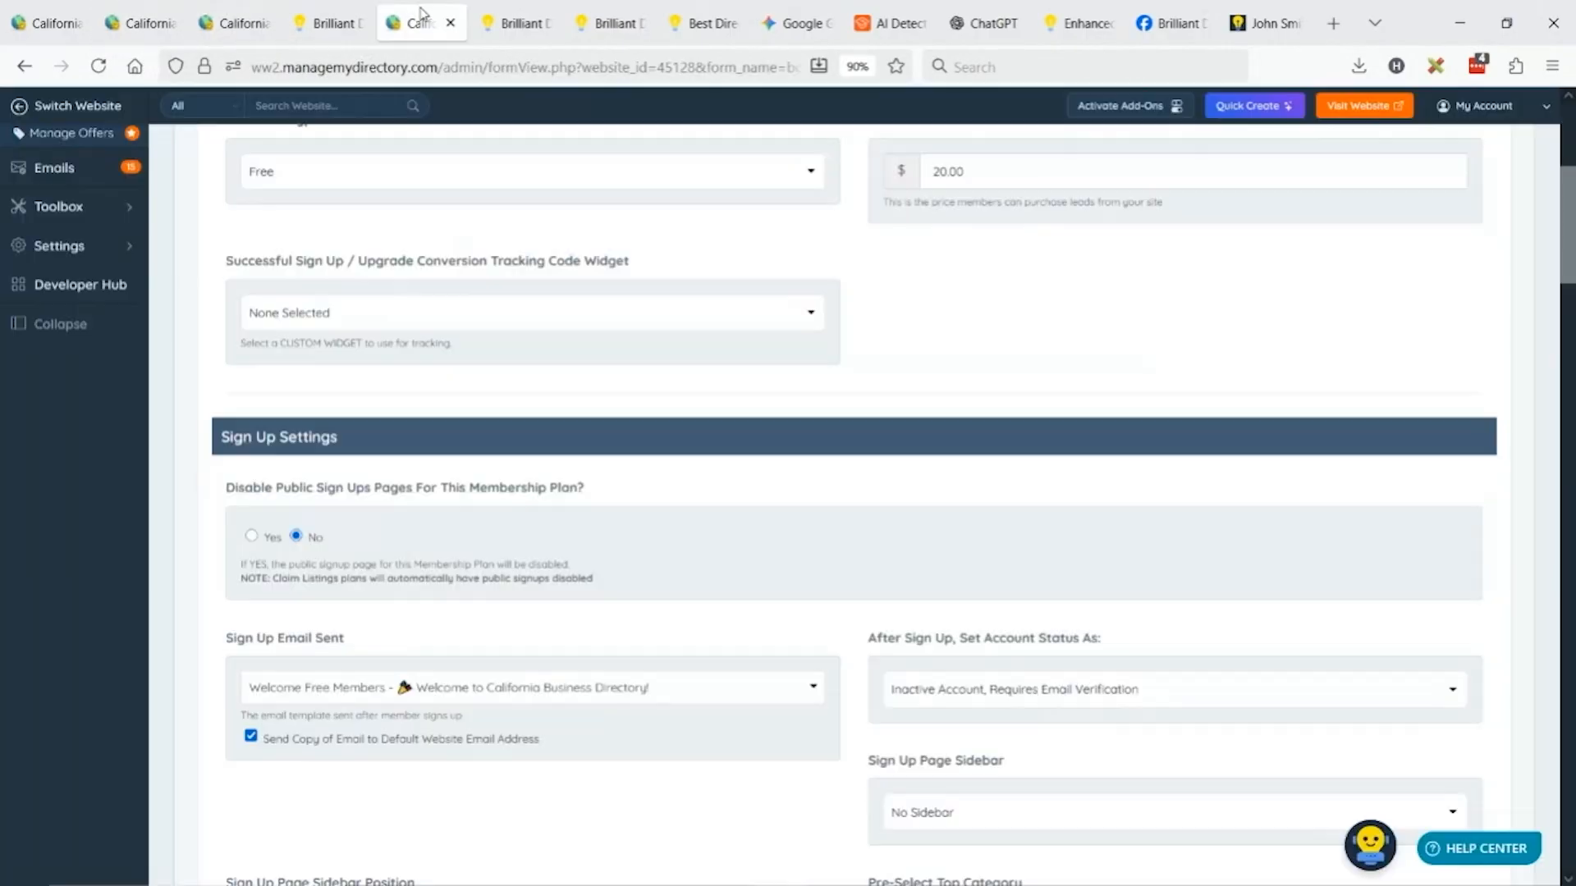
{"action": "left_click", "coordinate": [236, 21]}
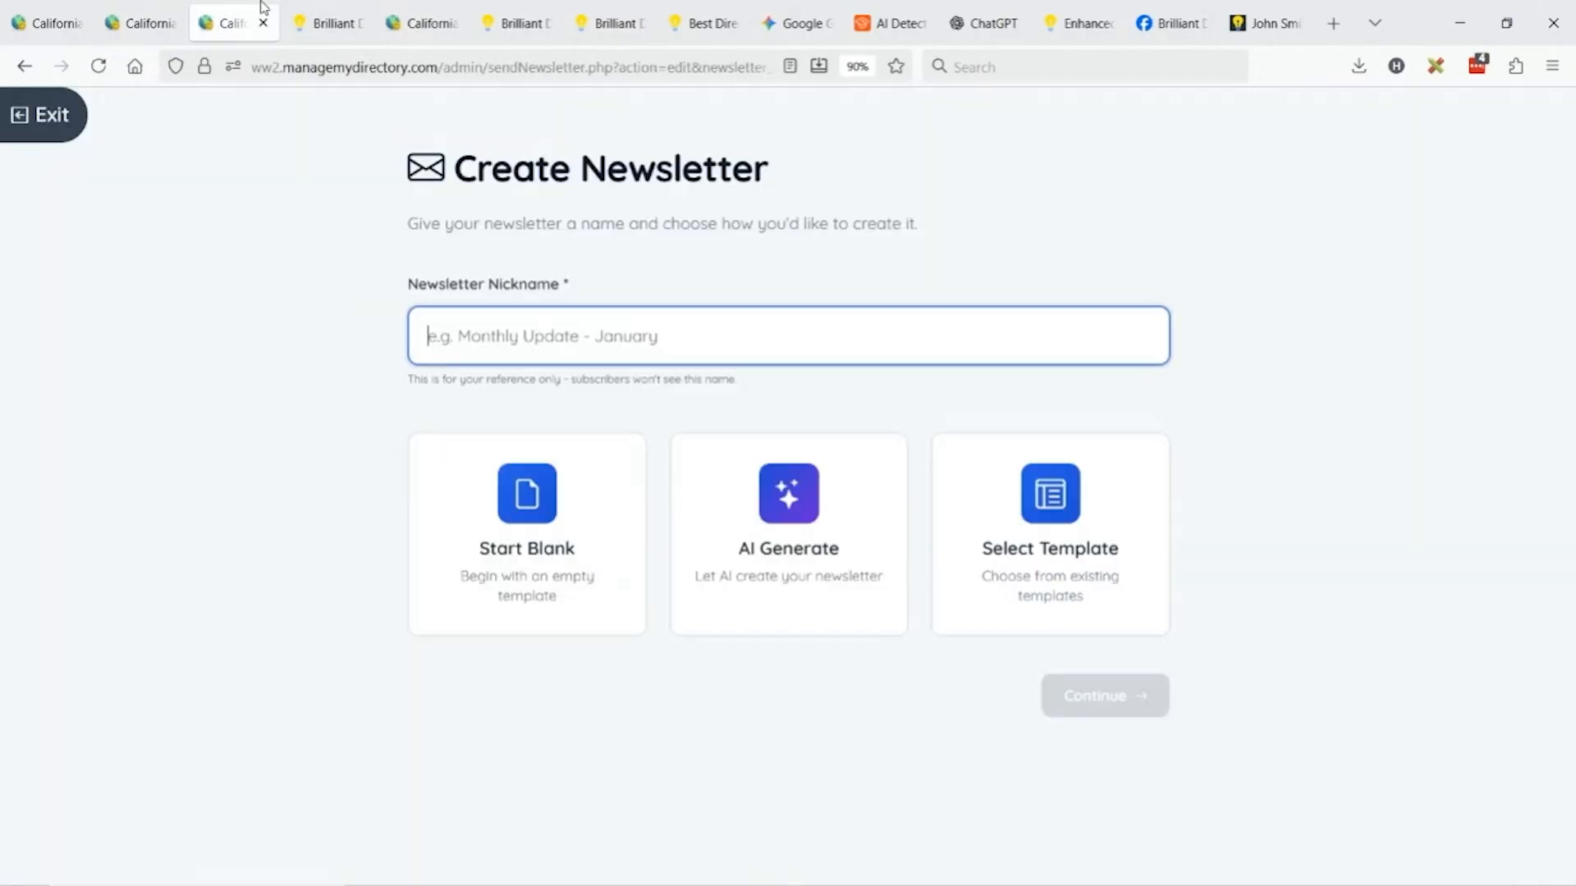
{"action": "left_click", "coordinate": [52, 116]}
{"action": "scroll", "coordinate": [581, 246], "scroll_direction": "down", "scroll_amount": 2}
Scroll through the Preview Email view of Welcome Free Members, then return to Edit Email.
{"action": "left_click", "coordinate": [637, 220]}
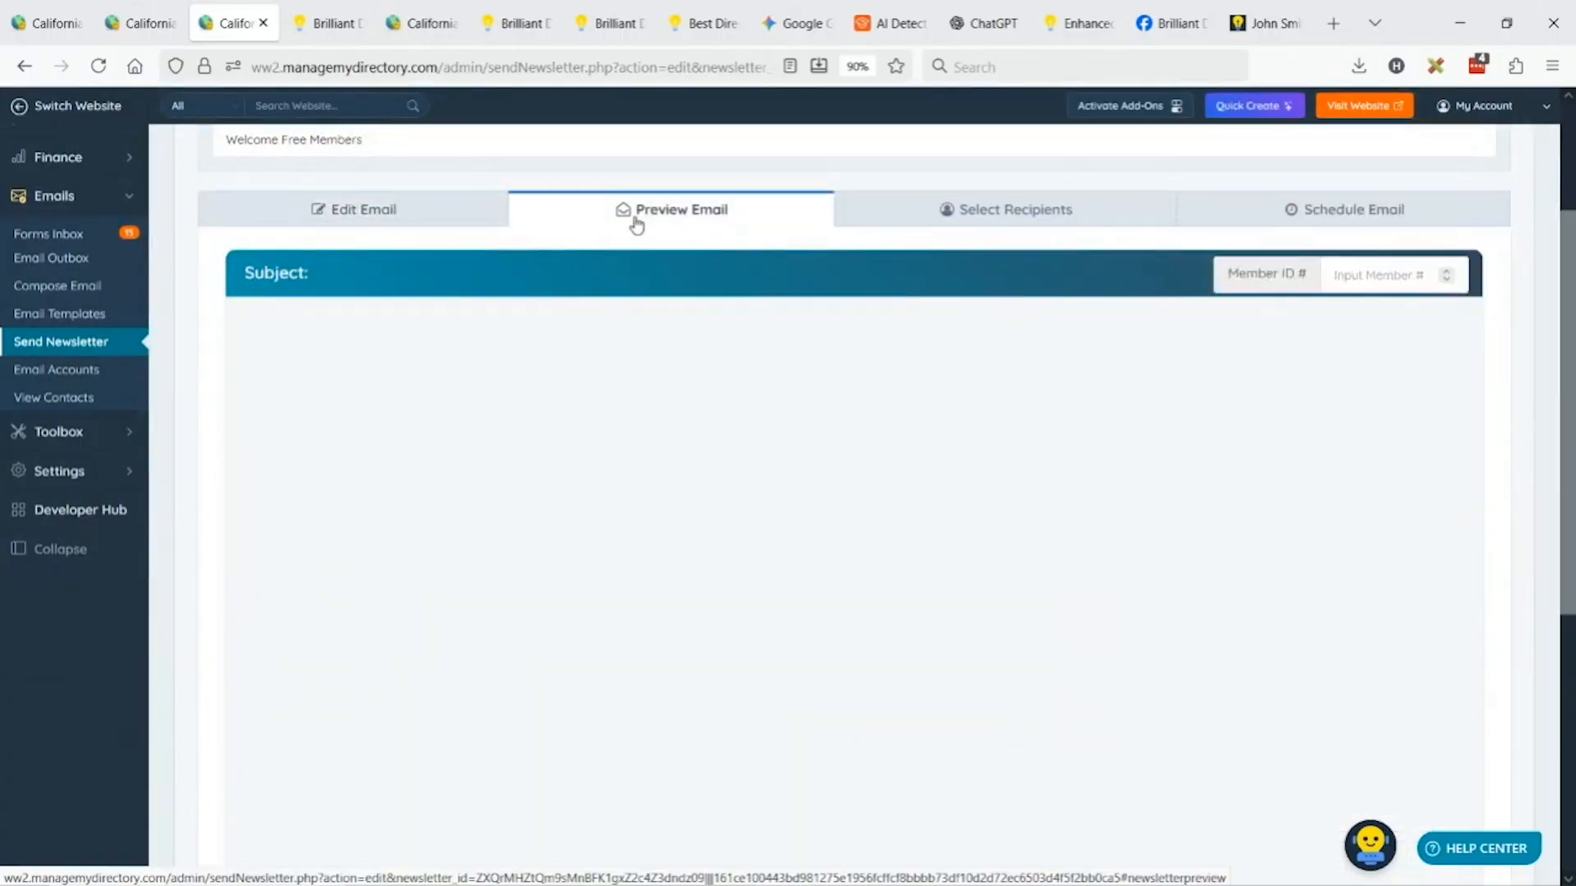
{"action": "scroll", "coordinate": [1183, 536], "scroll_direction": "down", "scroll_amount": 2}
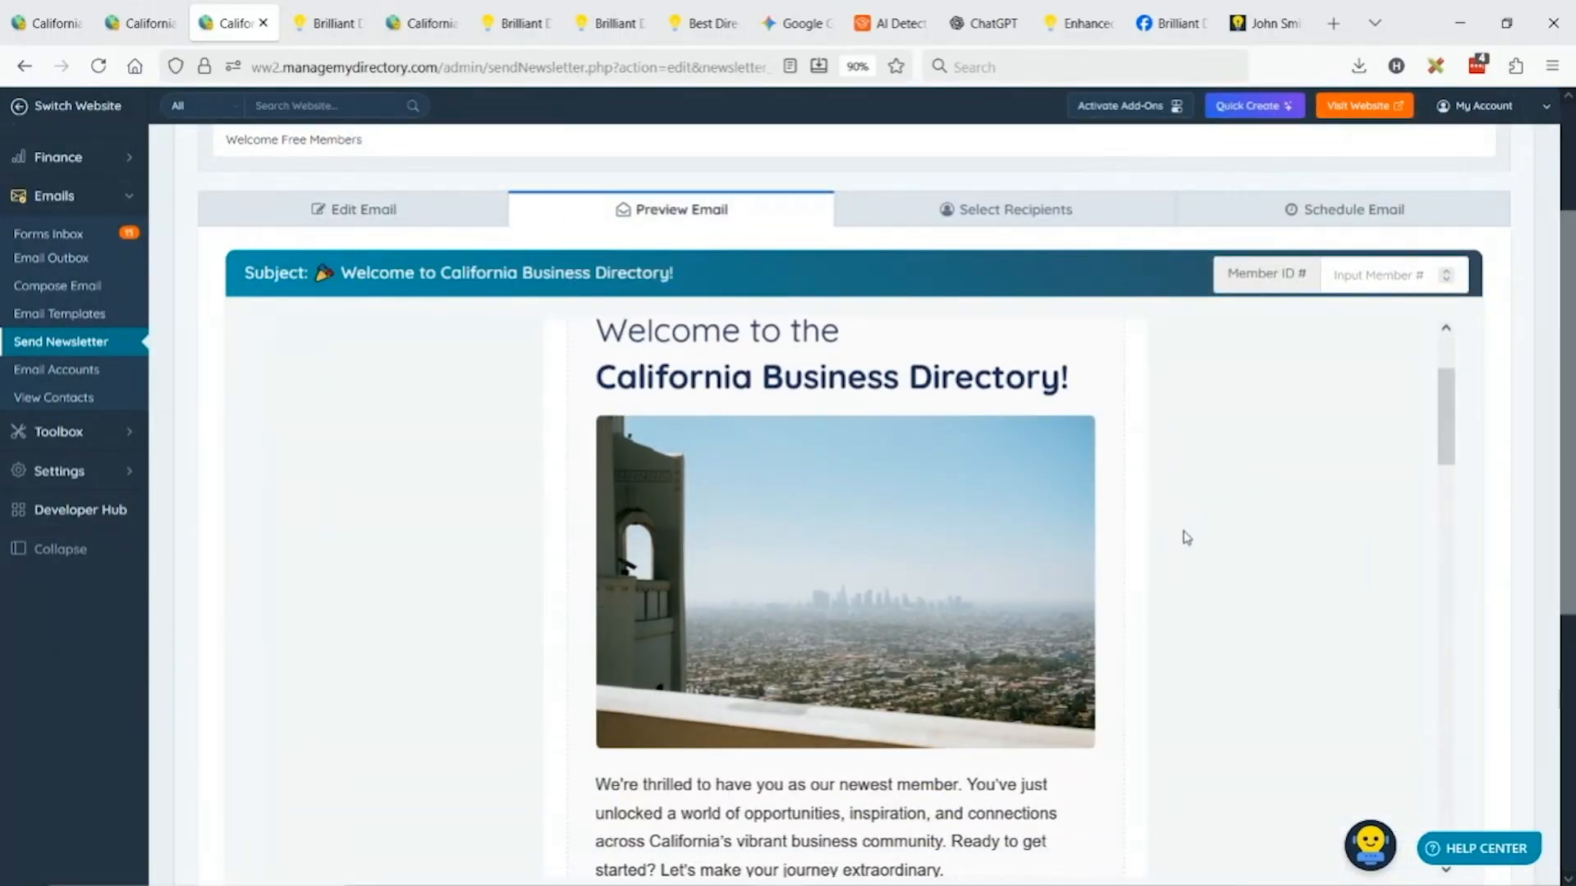
{"action": "scroll", "coordinate": [1182, 537], "scroll_direction": "down", "scroll_amount": 6}
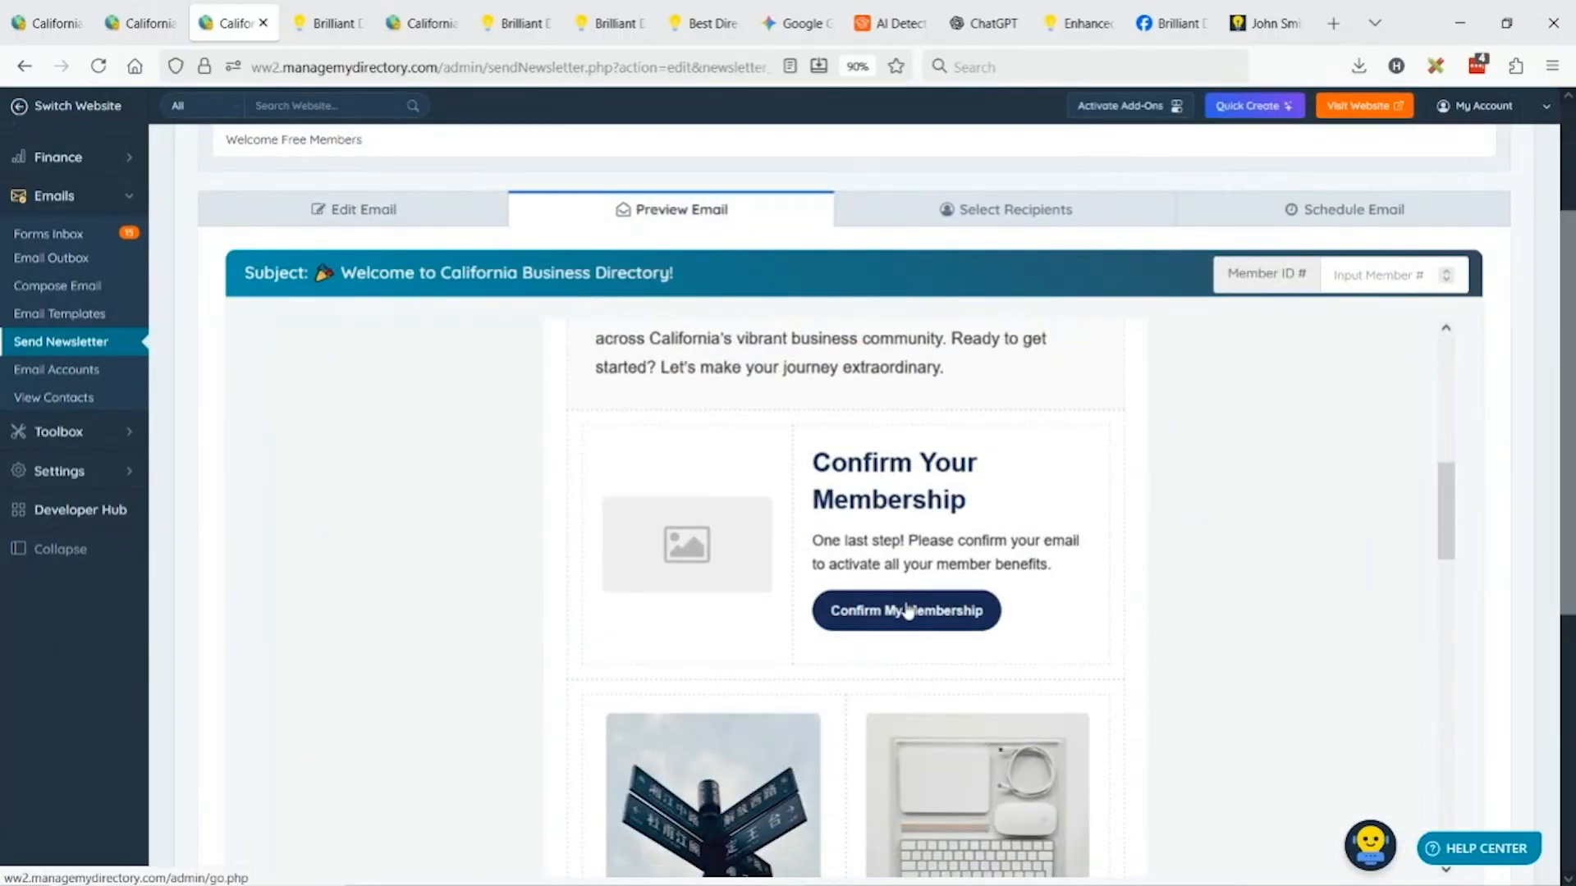
{"action": "scroll", "coordinate": [1178, 552], "scroll_direction": "down", "scroll_amount": 8}
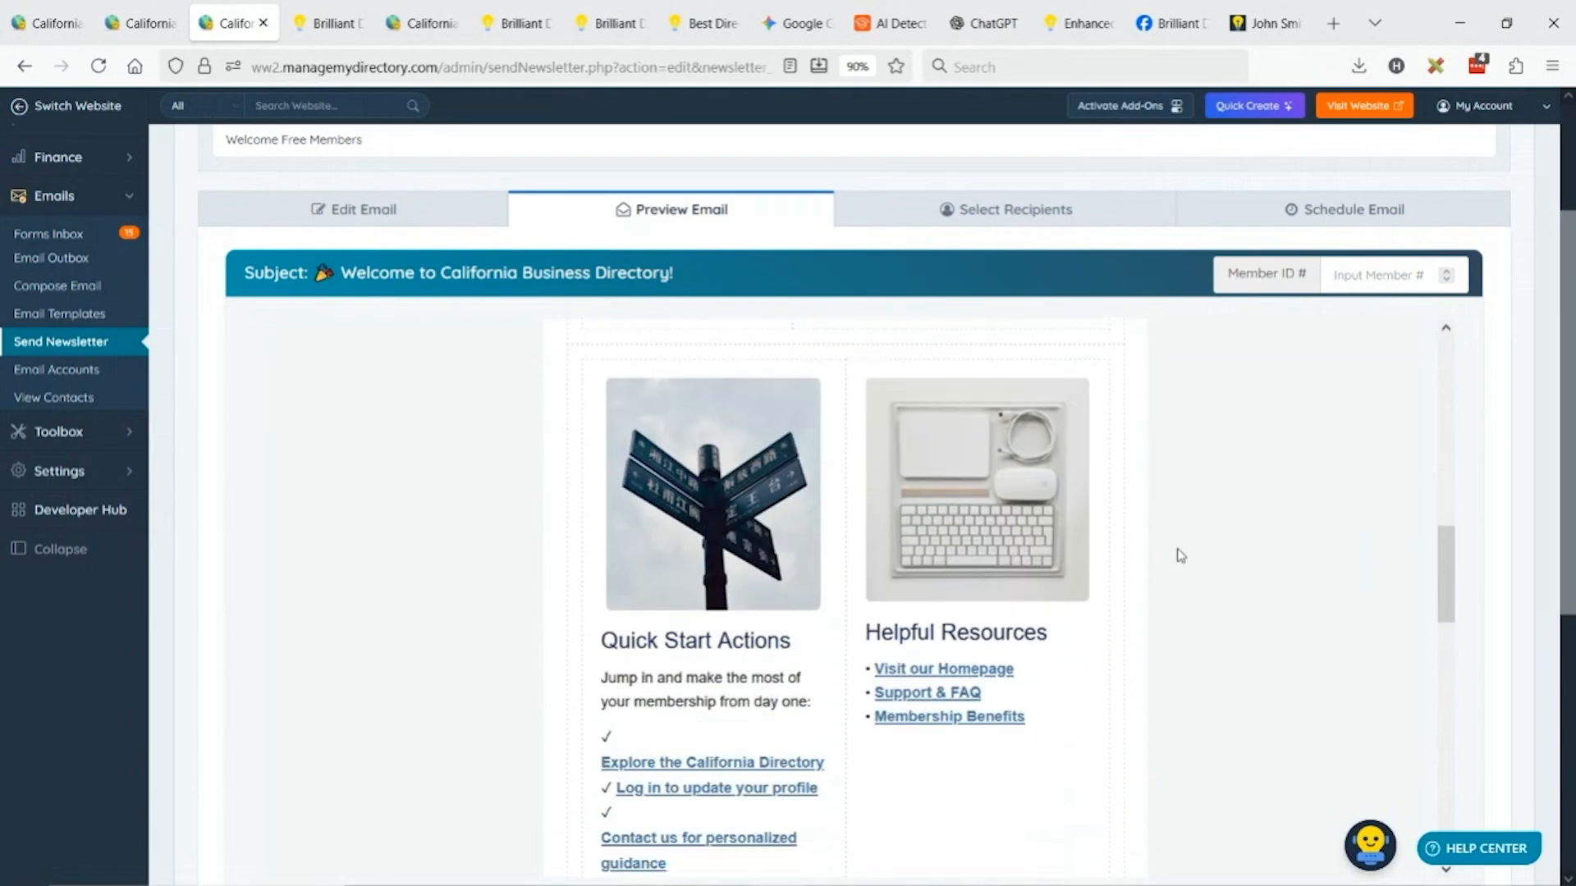
{"action": "scroll", "coordinate": [1080, 560], "scroll_direction": "down", "scroll_amount": 1}
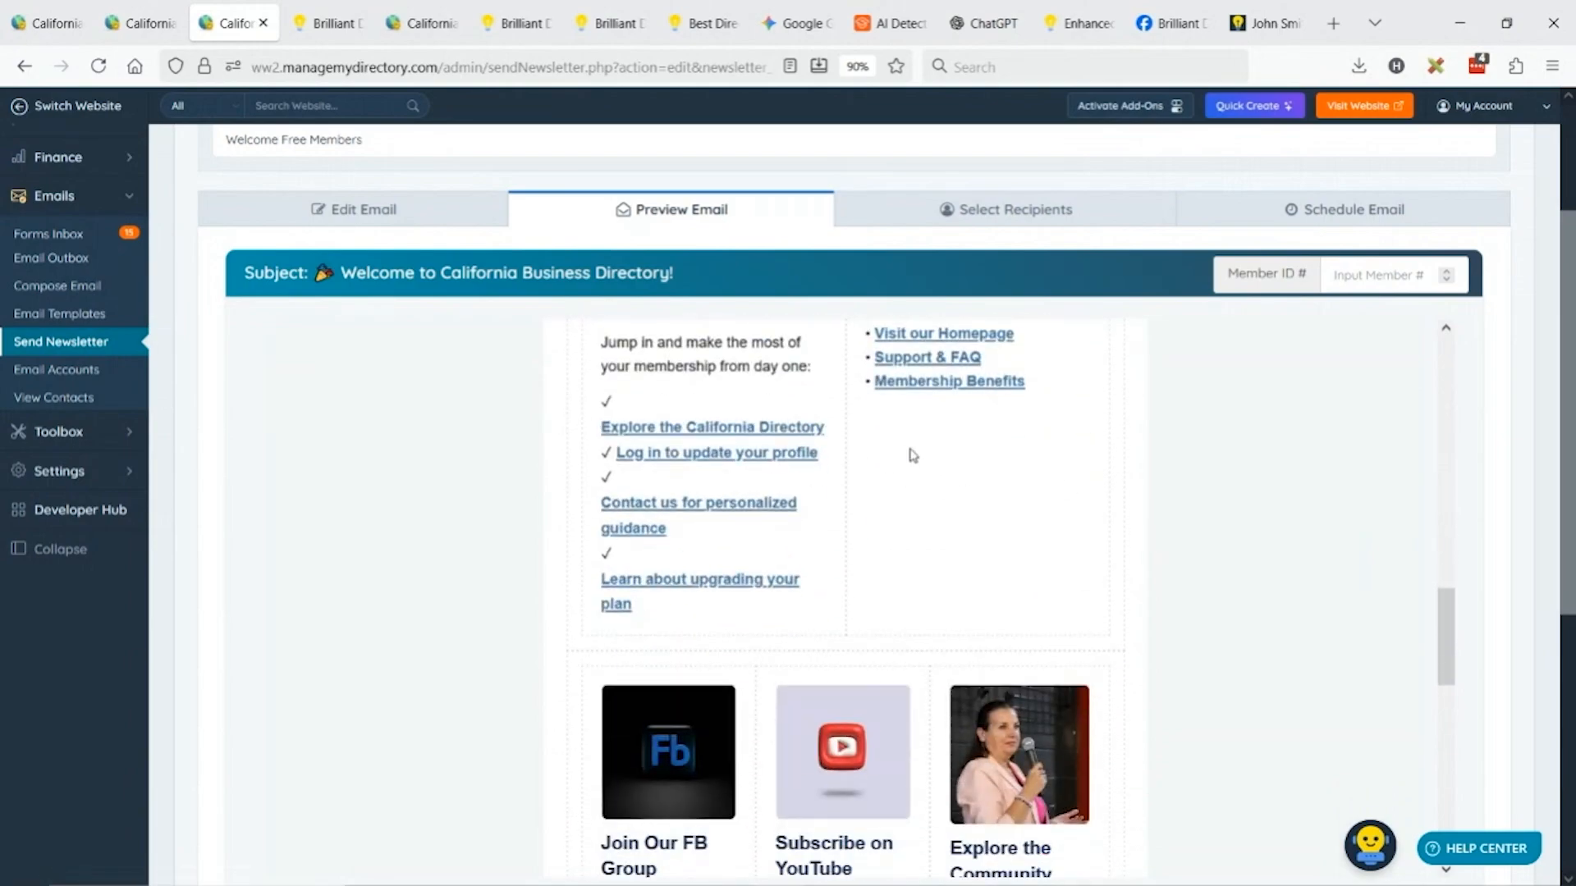
{"action": "left_click", "coordinate": [374, 208]}
{"action": "scroll", "coordinate": [1067, 508], "scroll_direction": "down", "scroll_amount": 5}
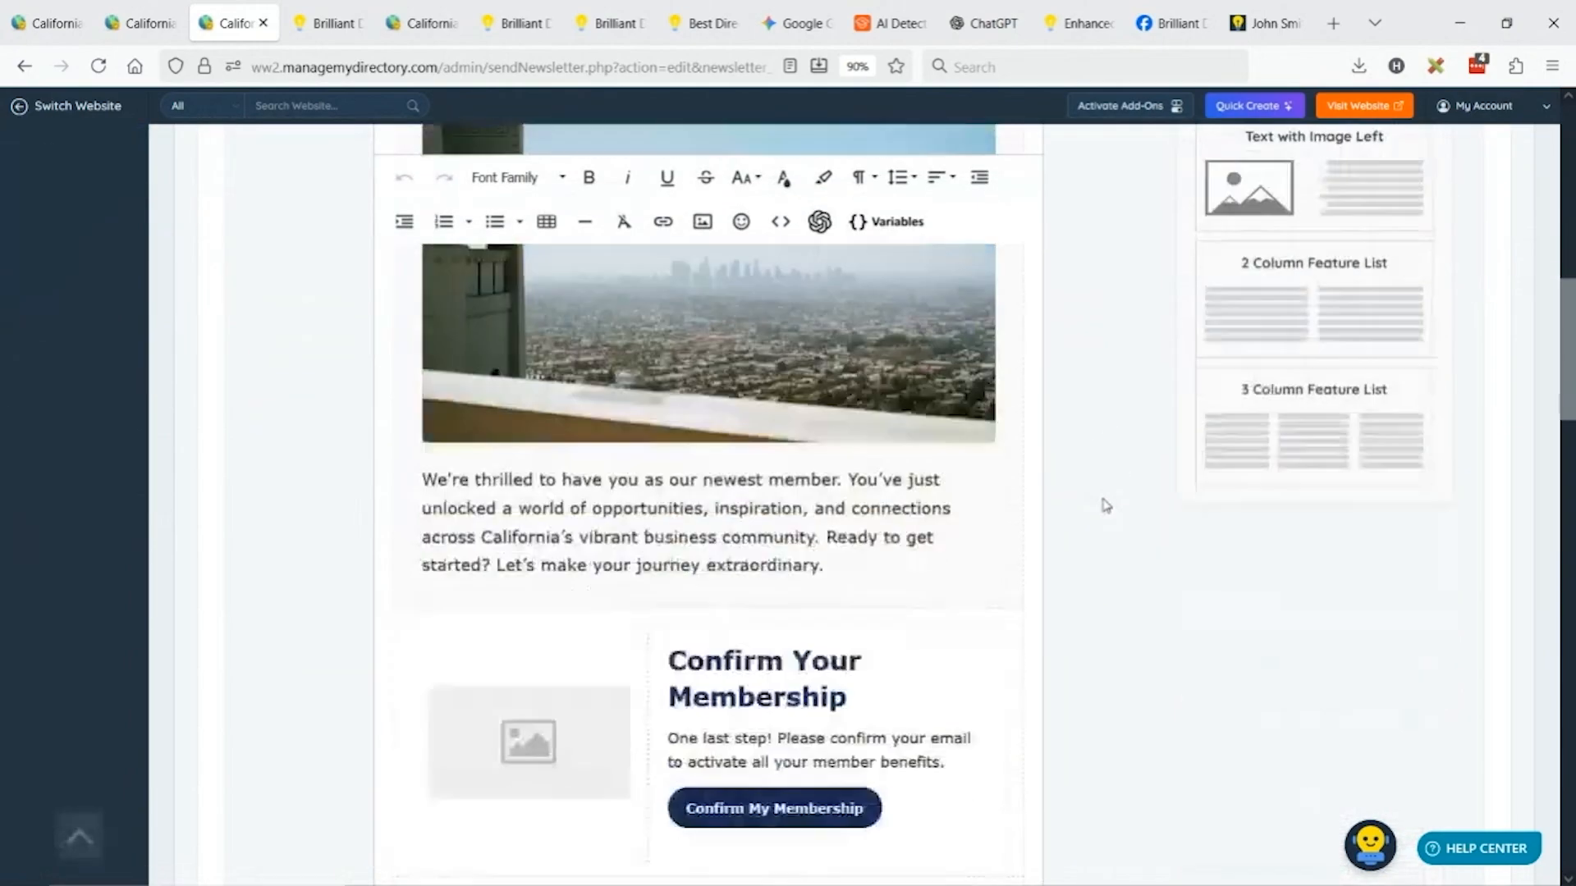
Delete the Helpful Resources column via the Column dropdown.
{"action": "scroll", "coordinate": [1105, 507], "scroll_direction": "down", "scroll_amount": 9}
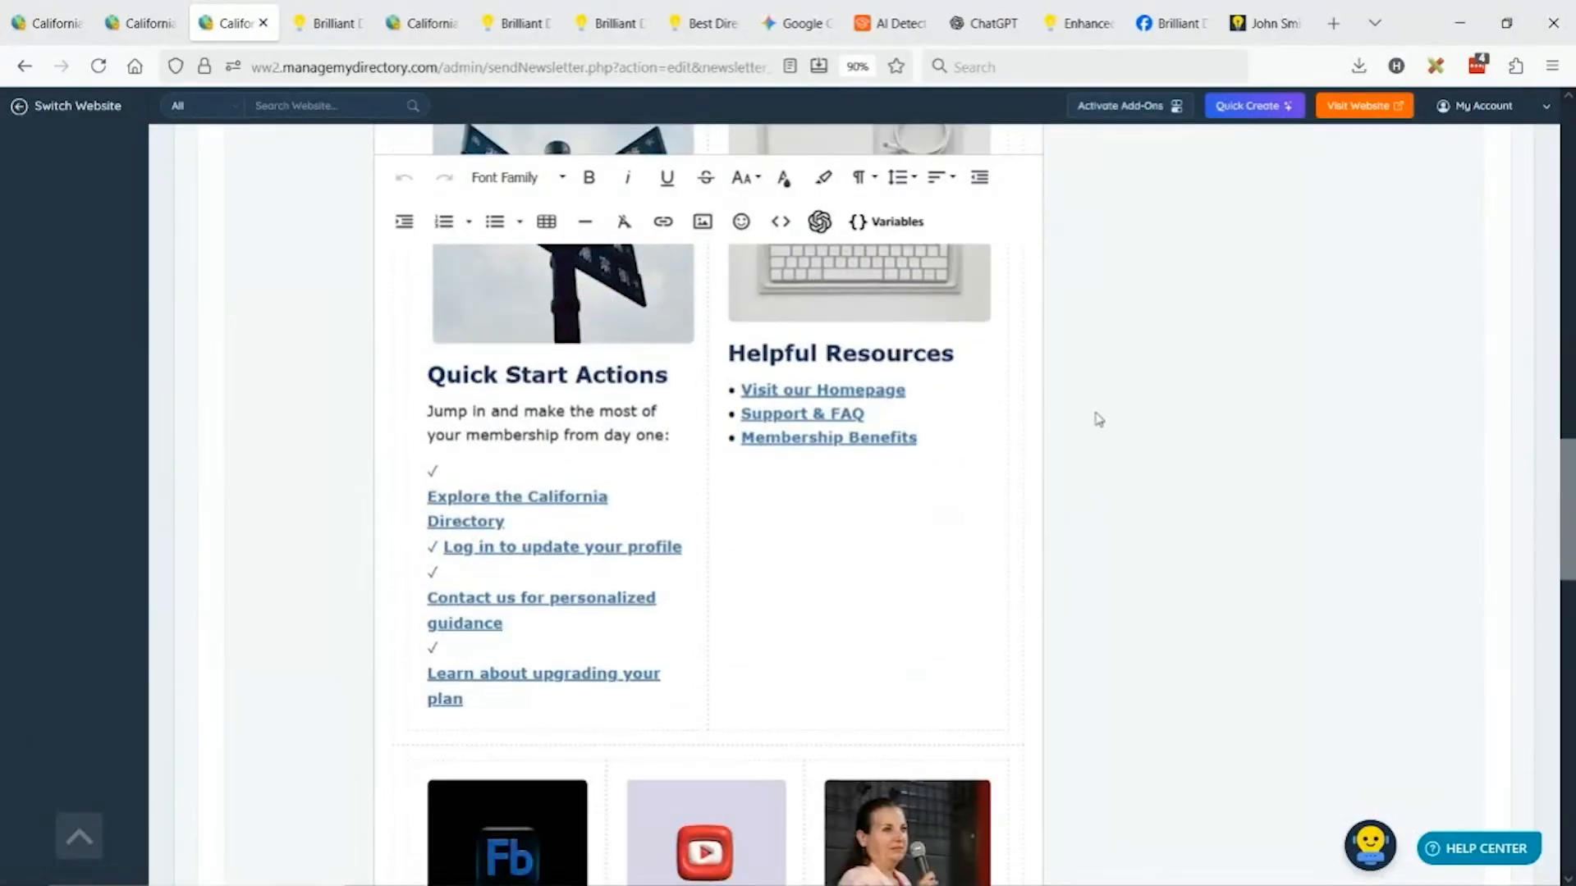
{"action": "left_click", "coordinate": [730, 517]}
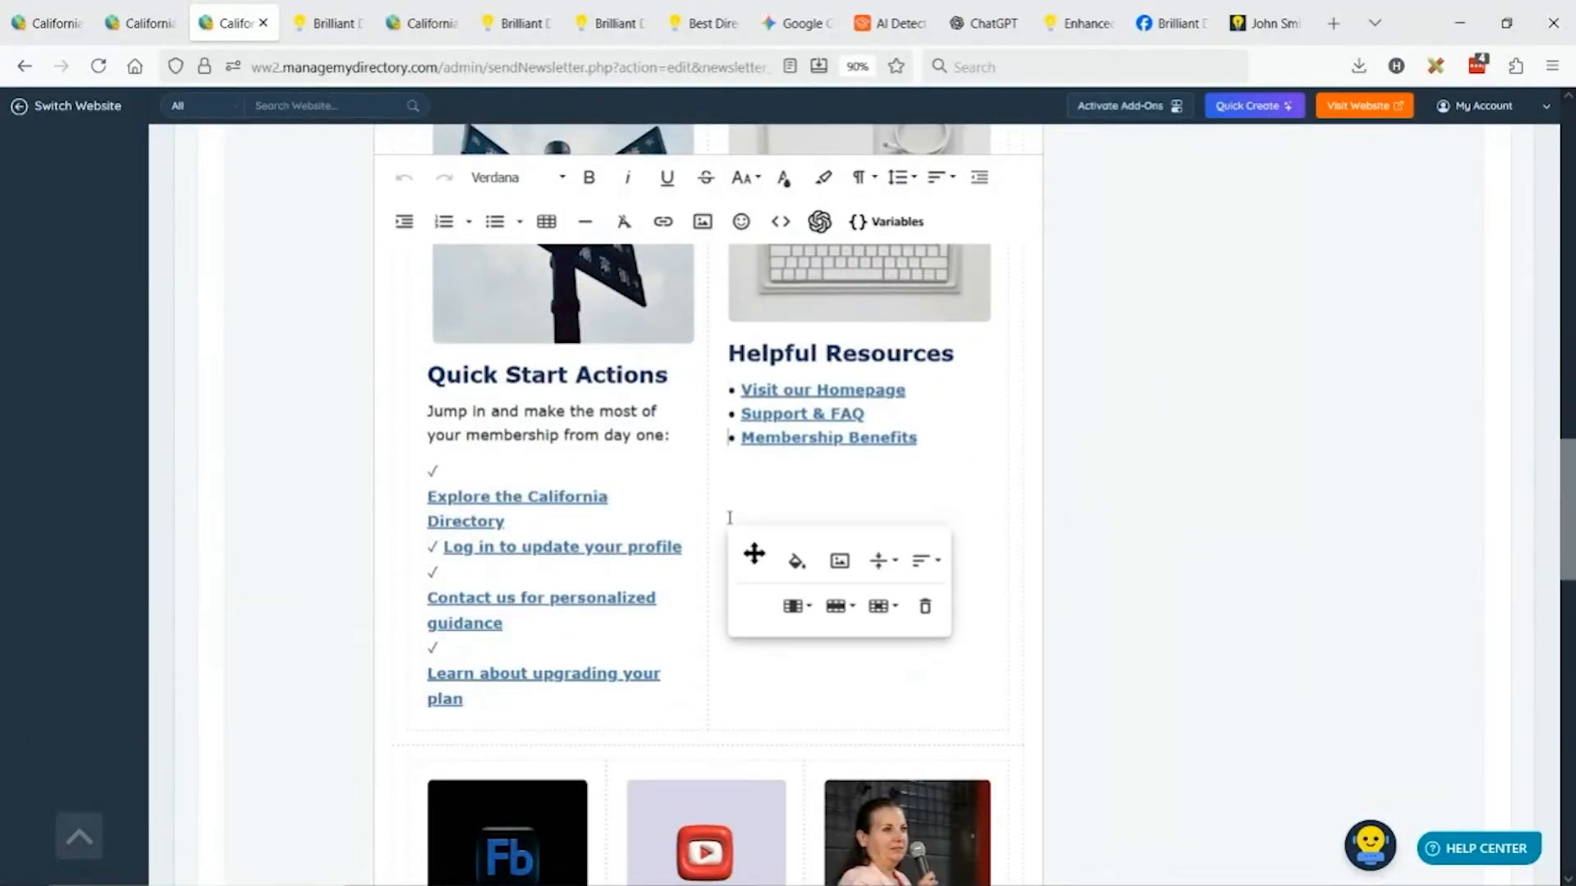
{"action": "left_click", "coordinate": [794, 613]}
{"action": "left_click", "coordinate": [843, 706]}
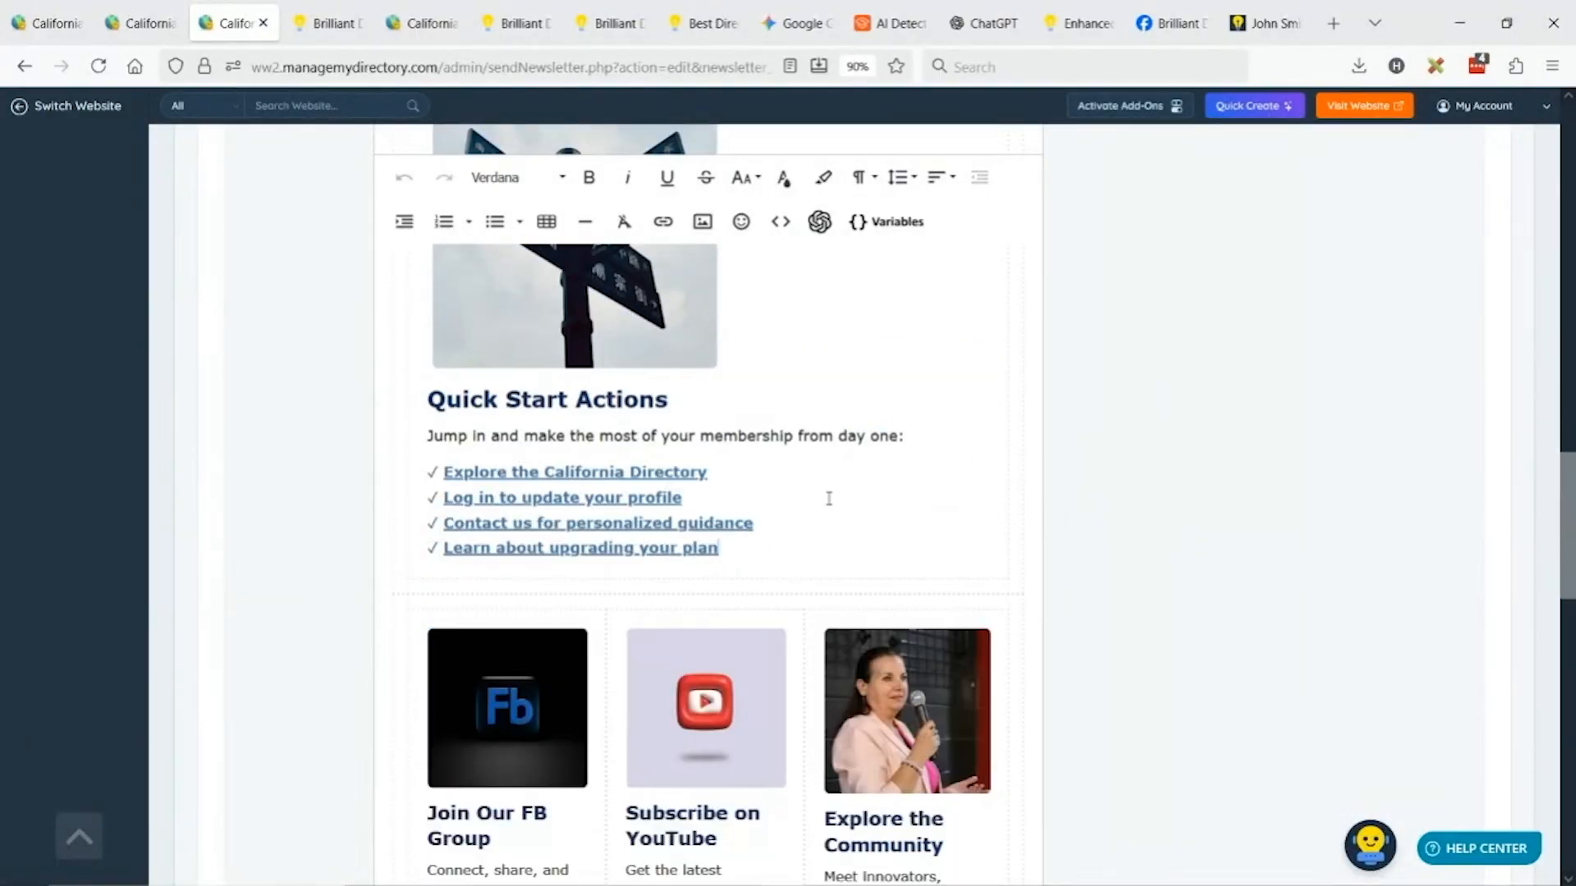
Delete the signpost image above Quick Start Actions.
{"action": "scroll", "coordinate": [847, 468], "scroll_direction": "up", "scroll_amount": 2}
{"action": "left_click", "coordinate": [648, 431]}
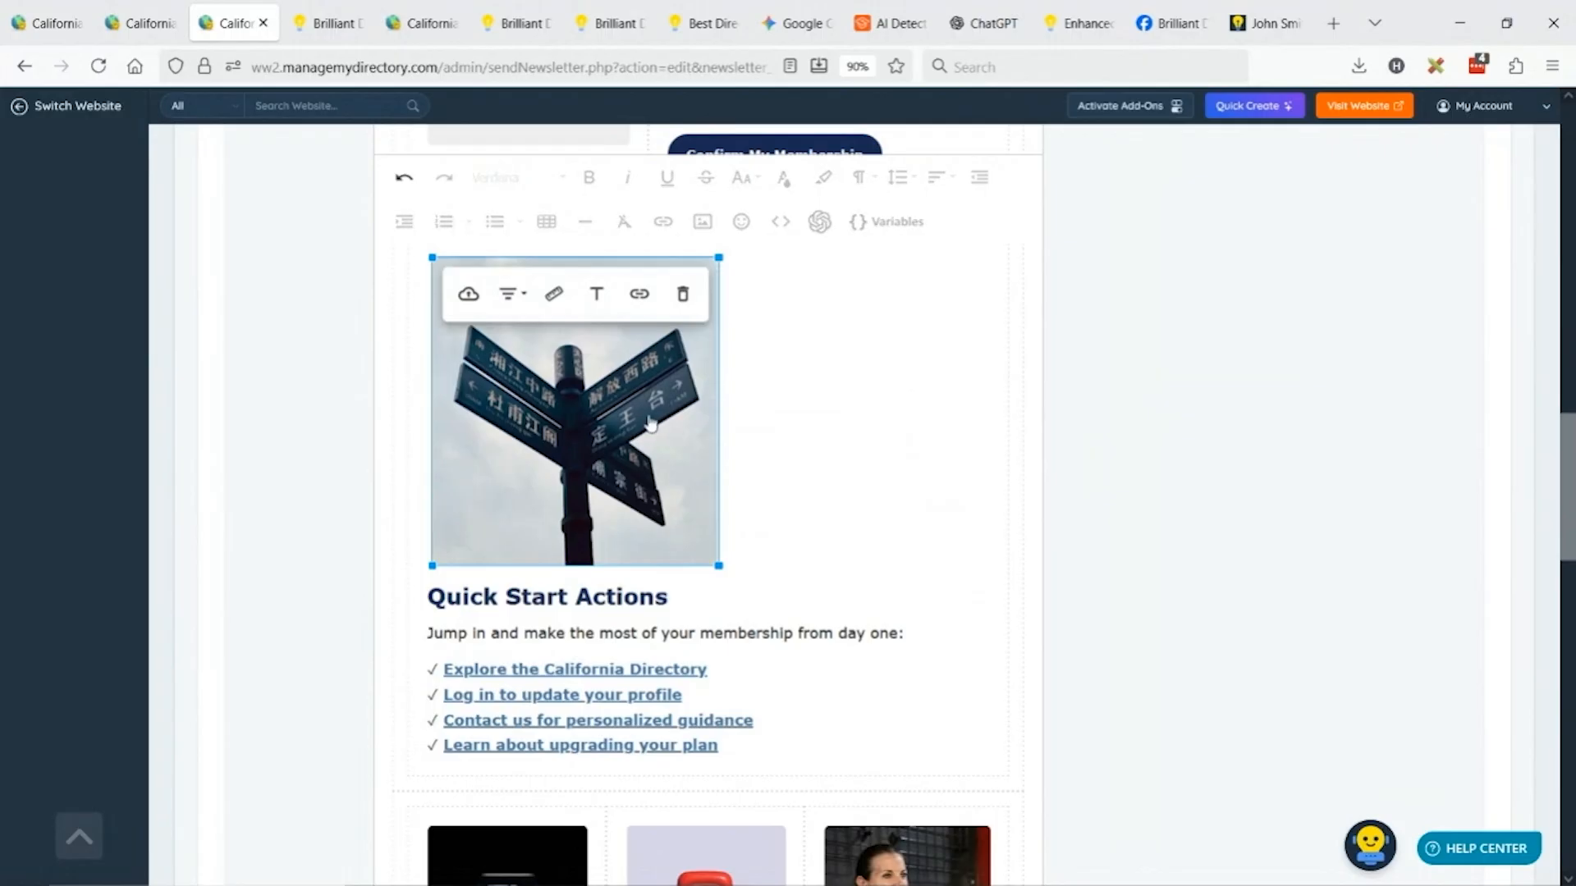
{"action": "key", "text": "Delete"}
{"action": "scroll", "coordinate": [676, 436], "scroll_direction": "up", "scroll_amount": 3}
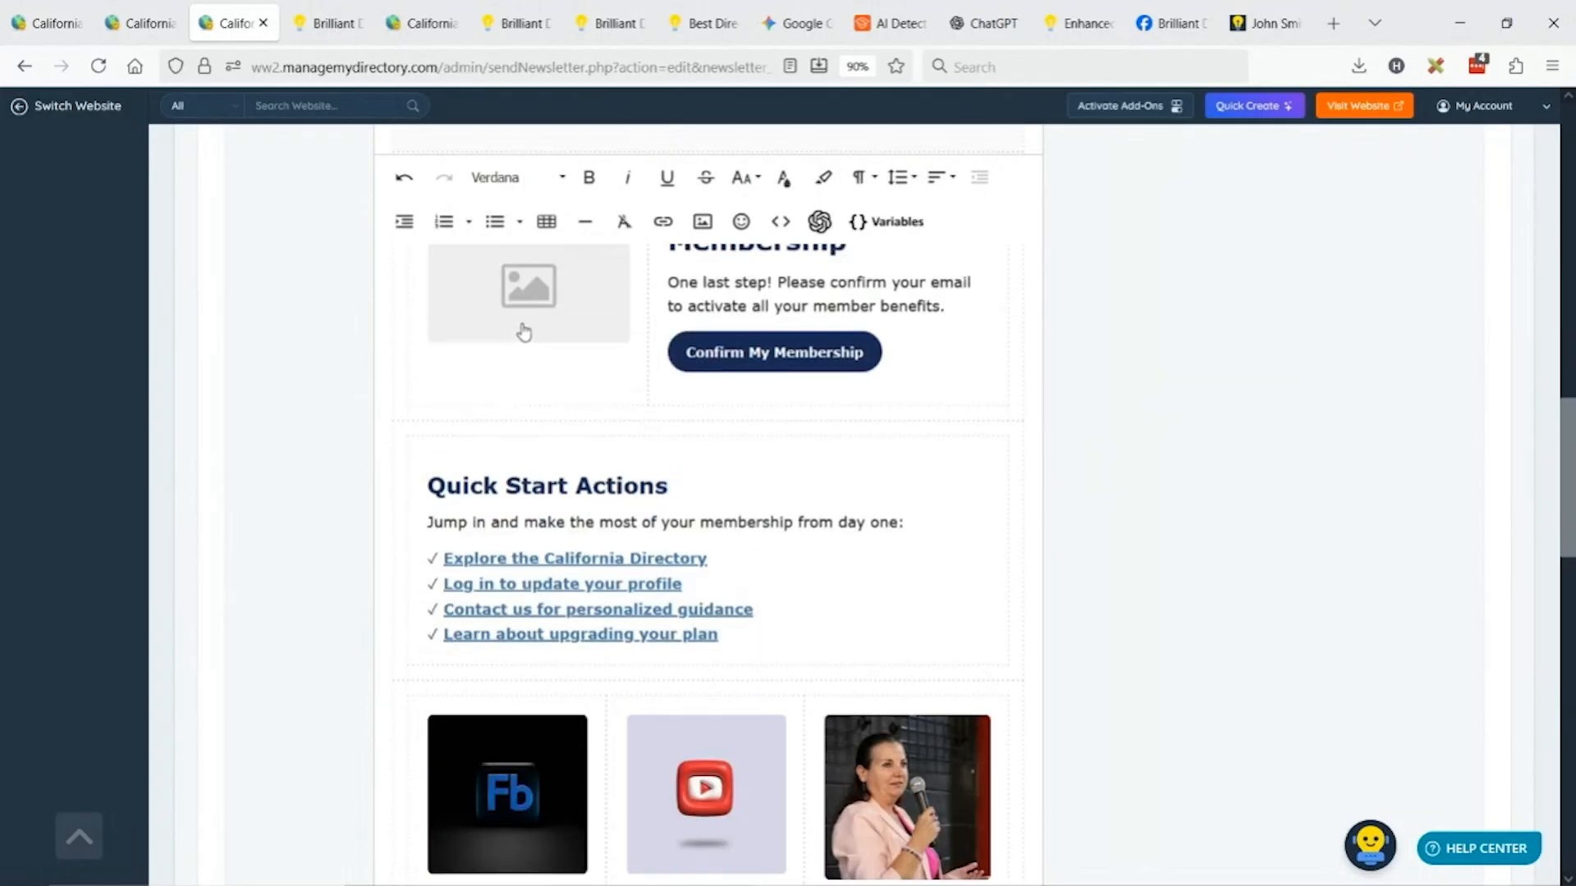
{"action": "scroll", "coordinate": [524, 332], "scroll_direction": "up", "scroll_amount": 3}
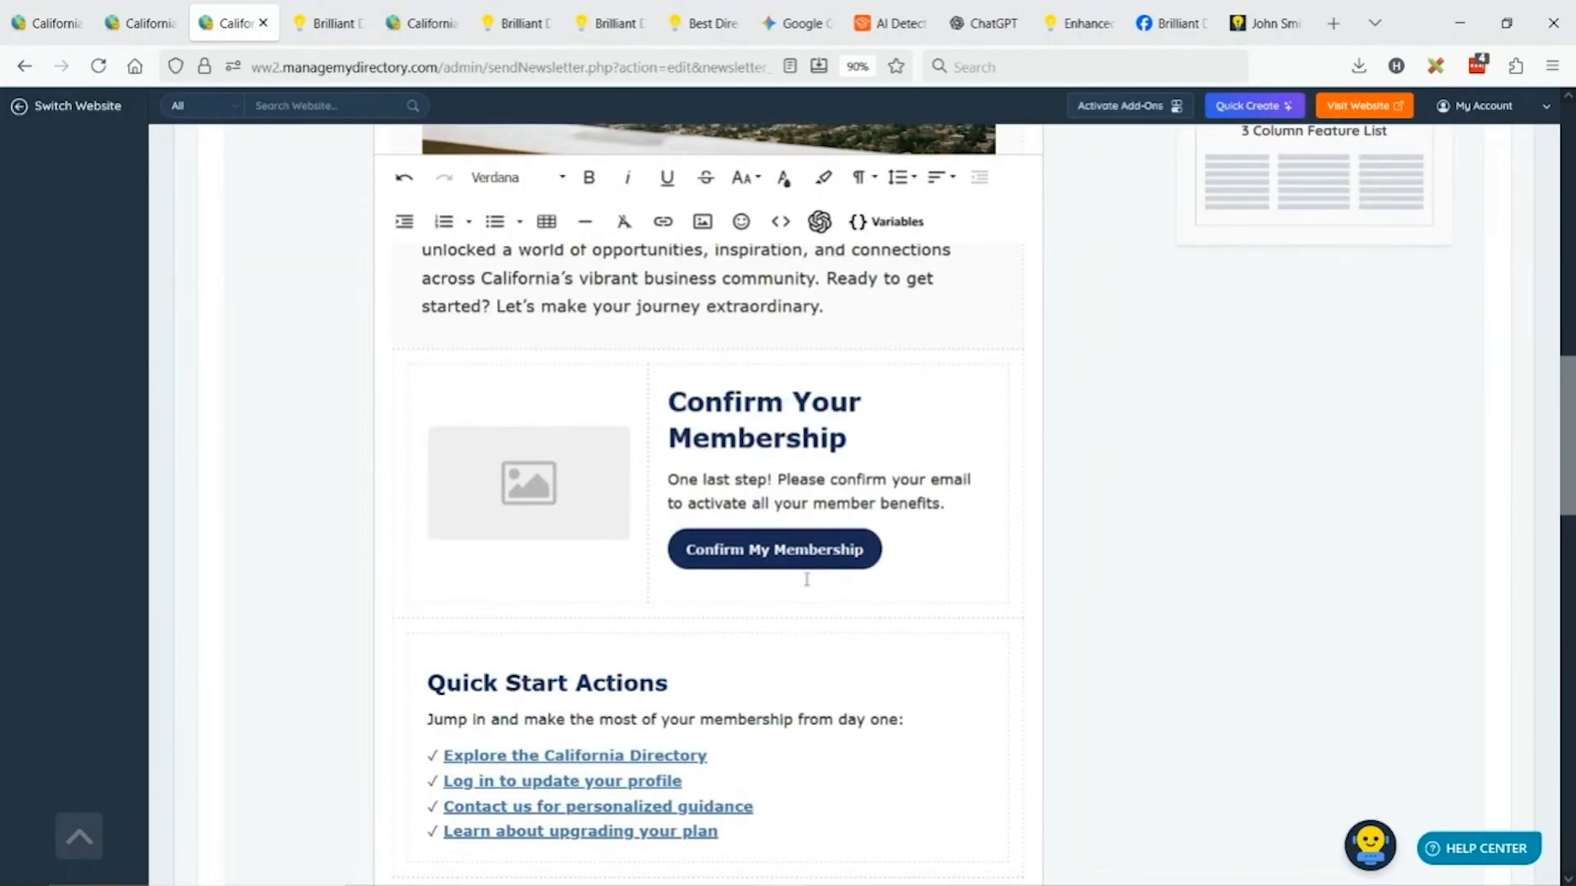
{"action": "scroll", "coordinate": [788, 559], "scroll_direction": "down", "scroll_amount": 1}
{"action": "scroll", "coordinate": [770, 542], "scroll_direction": "up", "scroll_amount": 1}
{"action": "left_click", "coordinate": [521, 480]}
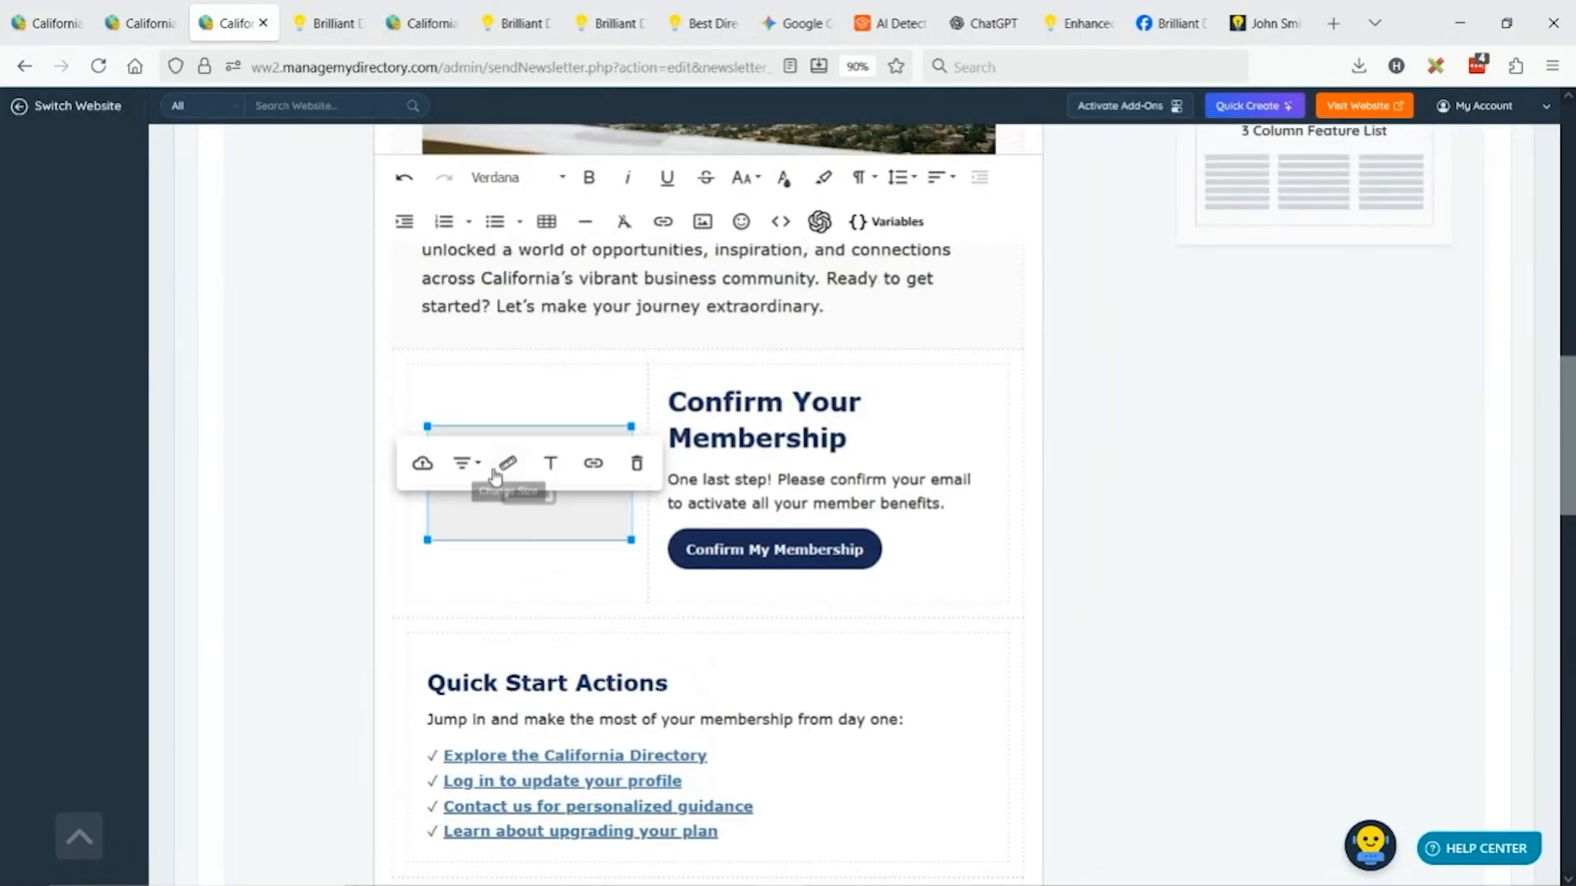
Replace the confirm-block placeholder with a square thumbs-up GIF from a Giphy Library search for 'confir'.
{"action": "left_click", "coordinate": [422, 464]}
{"action": "left_click", "coordinate": [607, 568]}
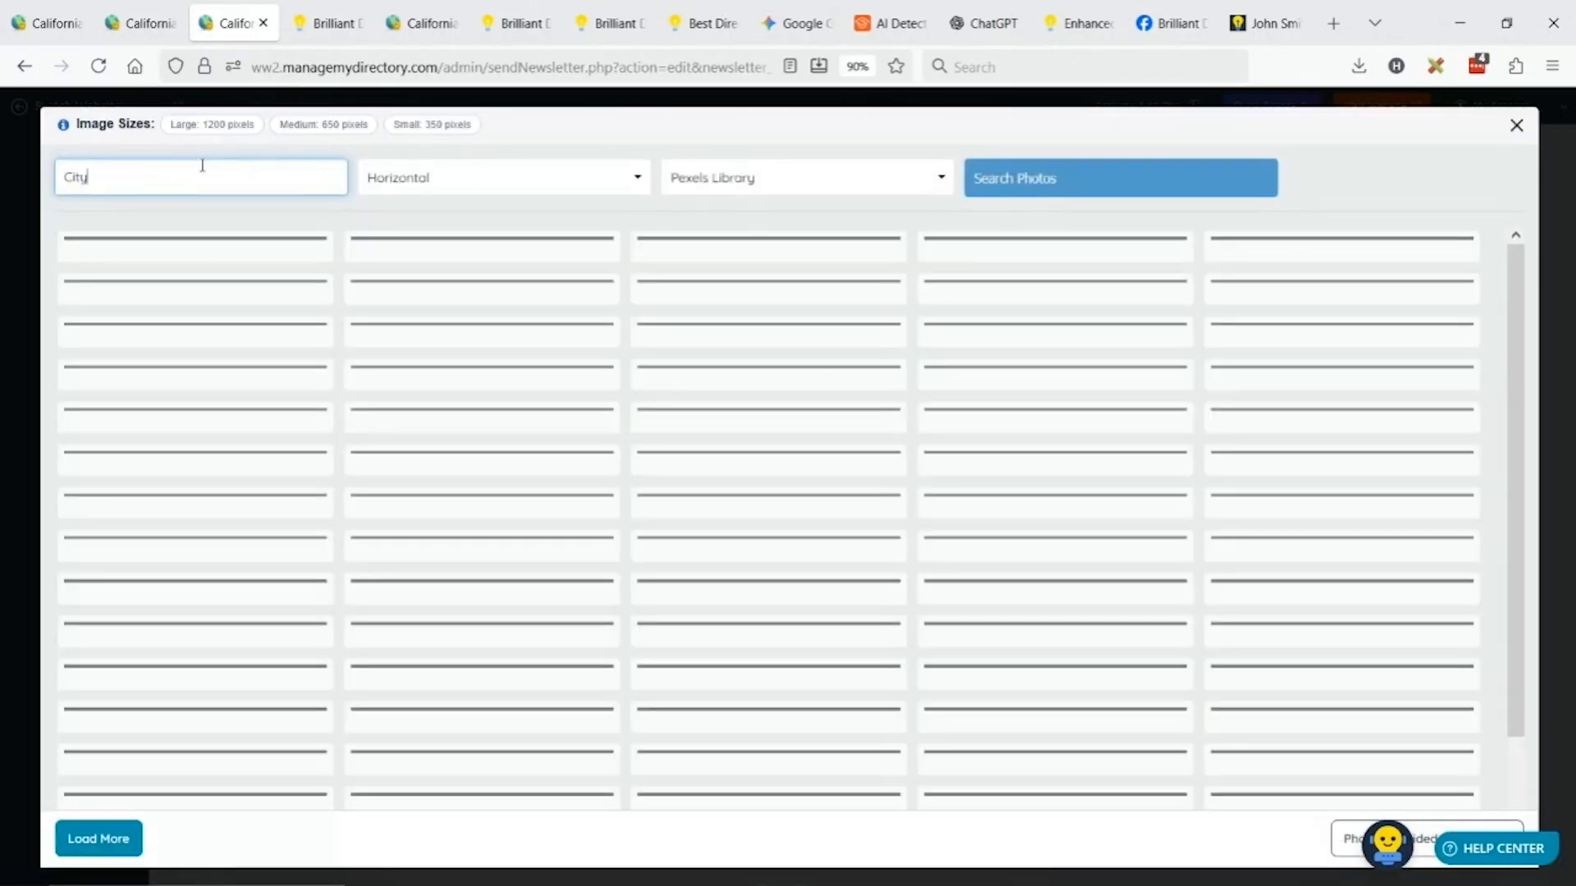
{"action": "left_click", "coordinate": [244, 179]}
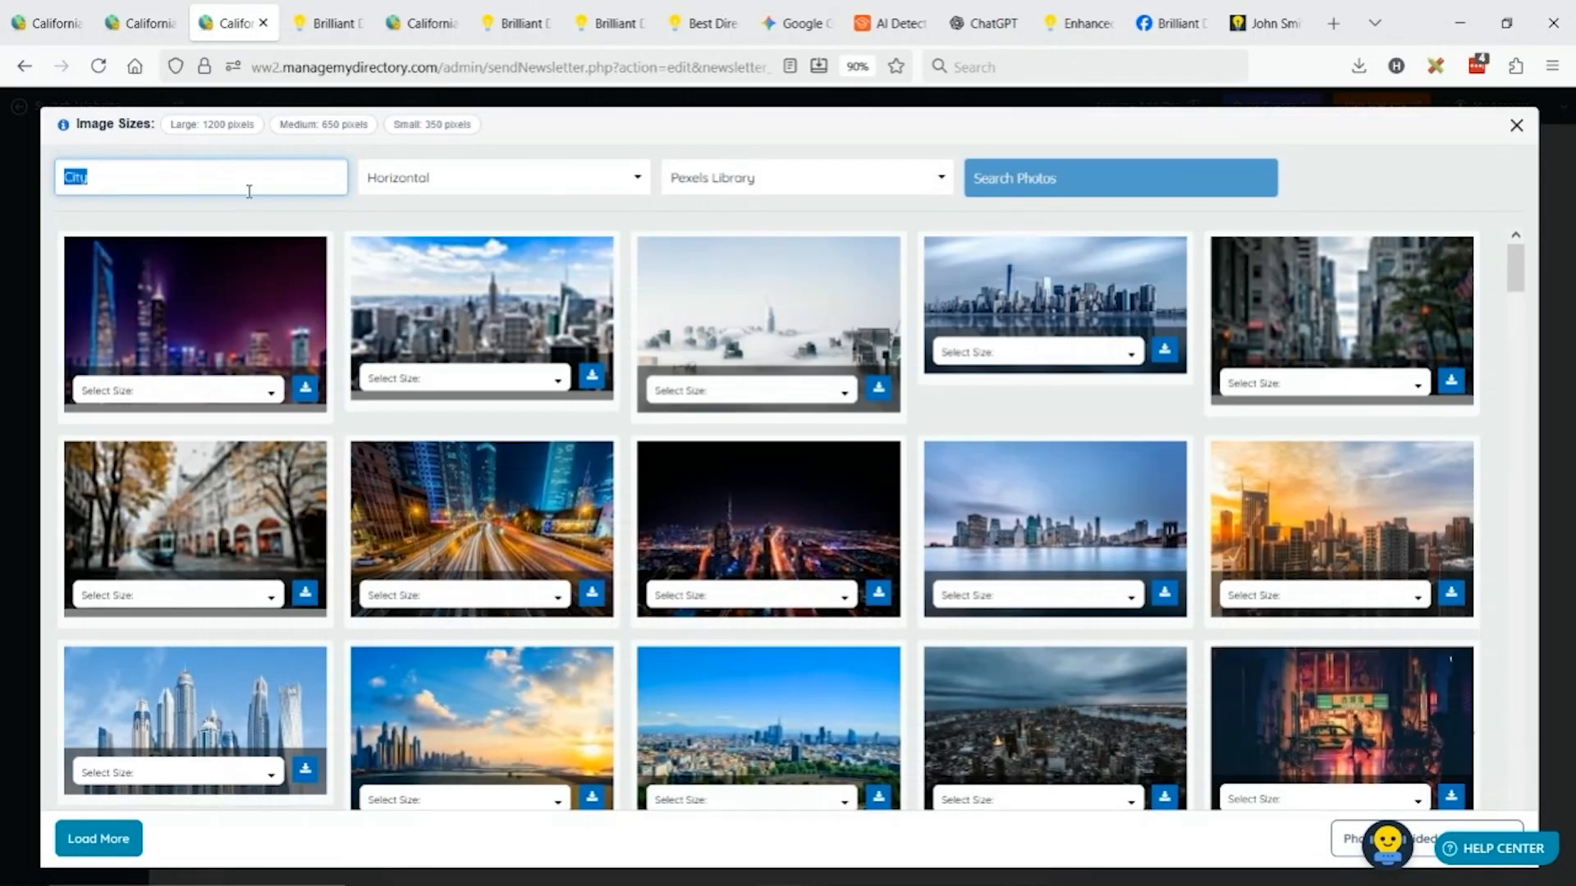
{"action": "type", "text": "confirm"}
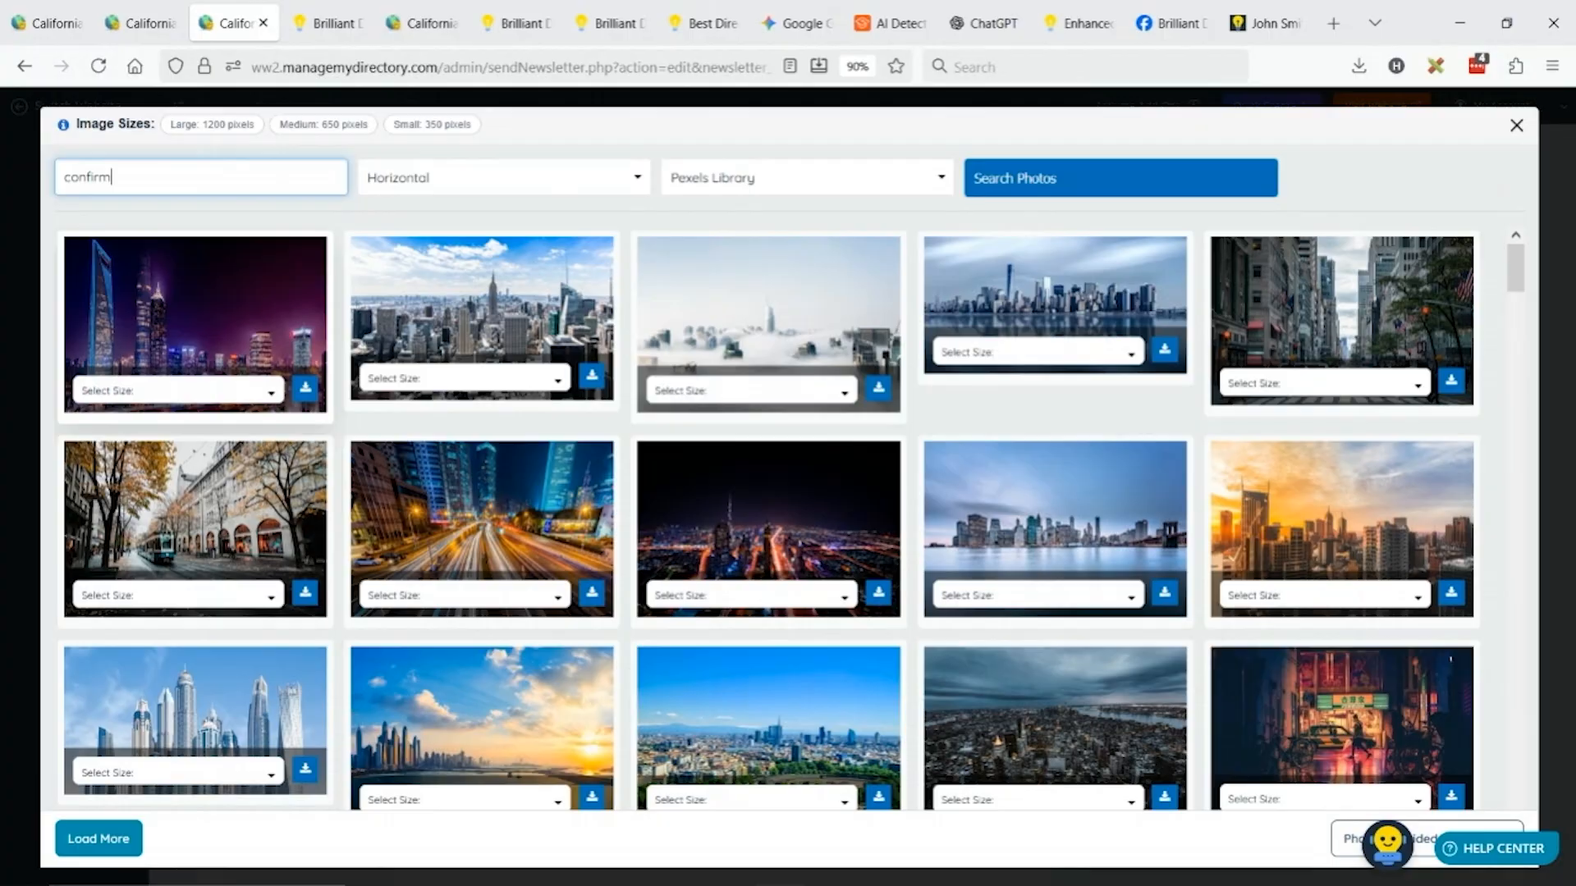
{"action": "left_click", "coordinate": [723, 176]}
{"action": "left_click", "coordinate": [706, 257]}
{"action": "left_click", "coordinate": [414, 177]}
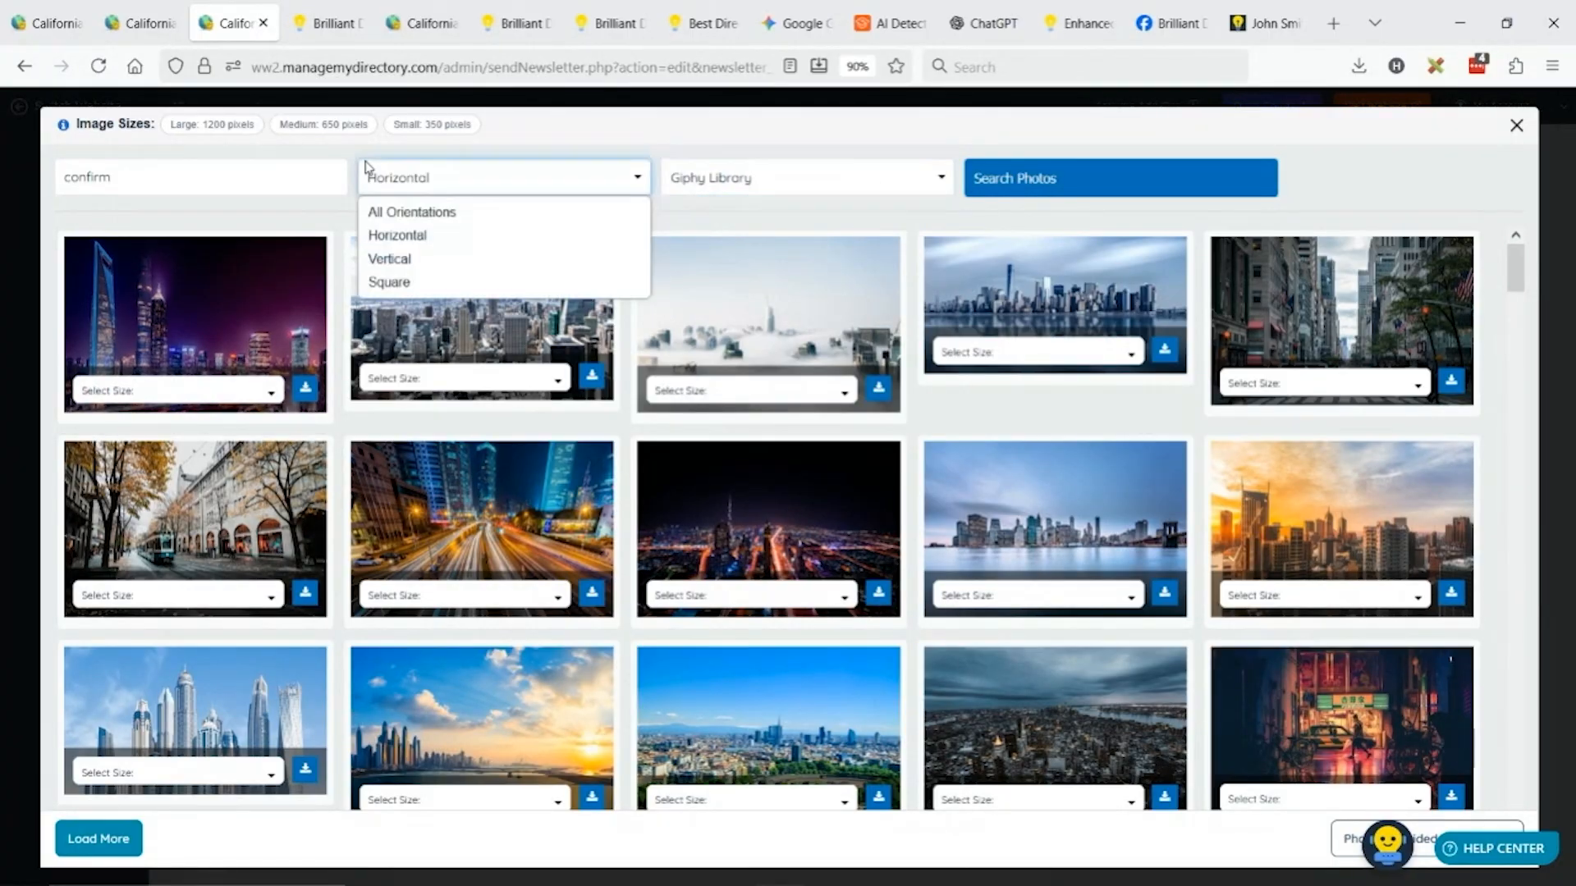
{"action": "left_click", "coordinate": [410, 282]}
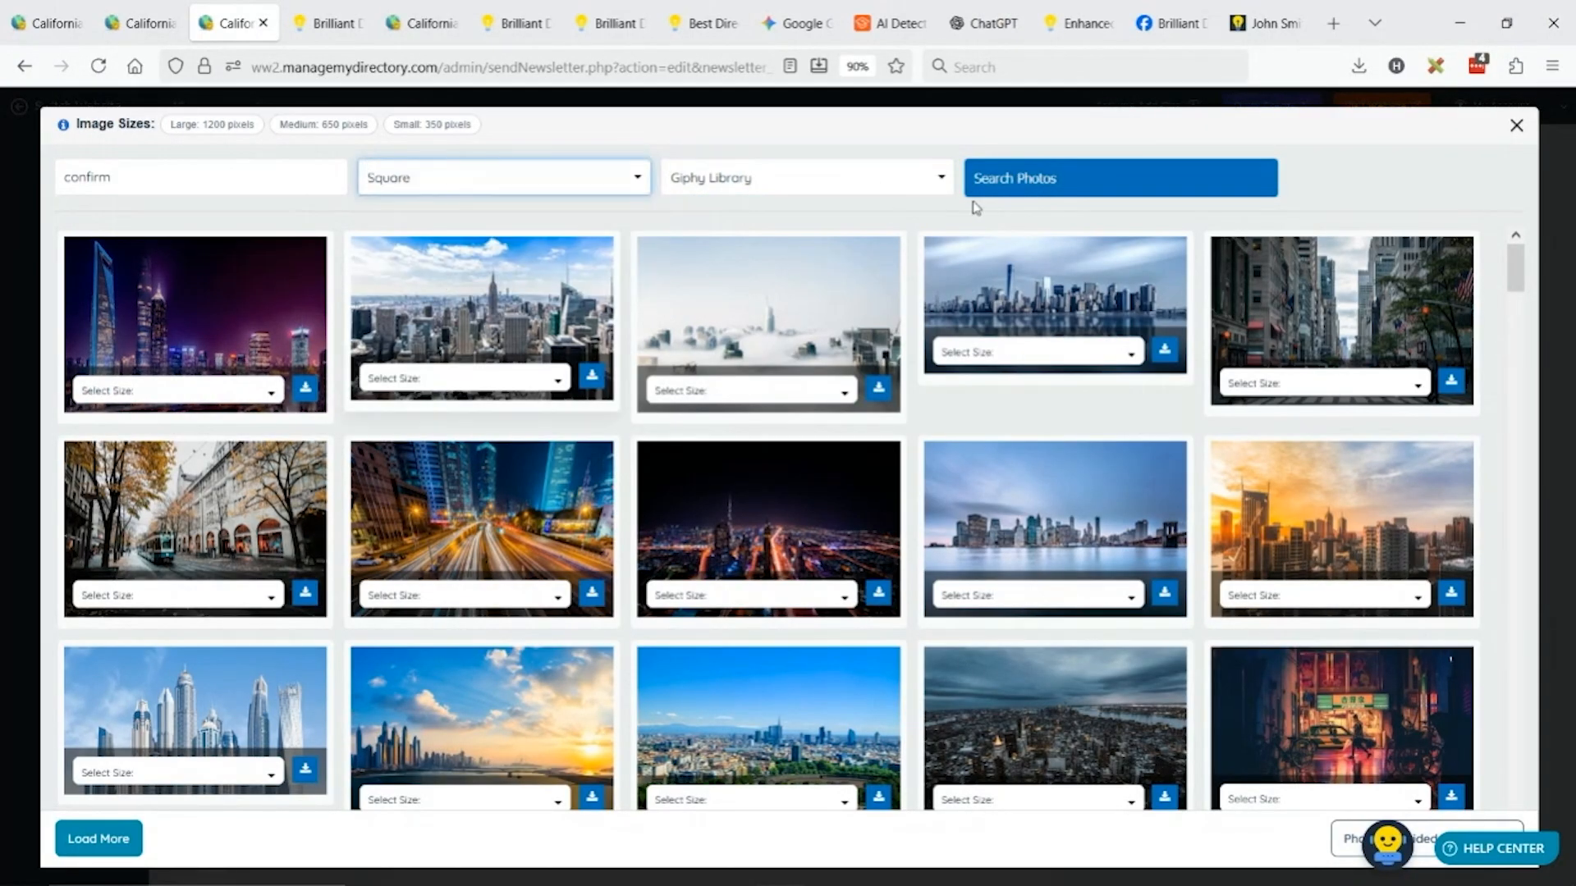
{"action": "left_click", "coordinate": [1073, 178]}
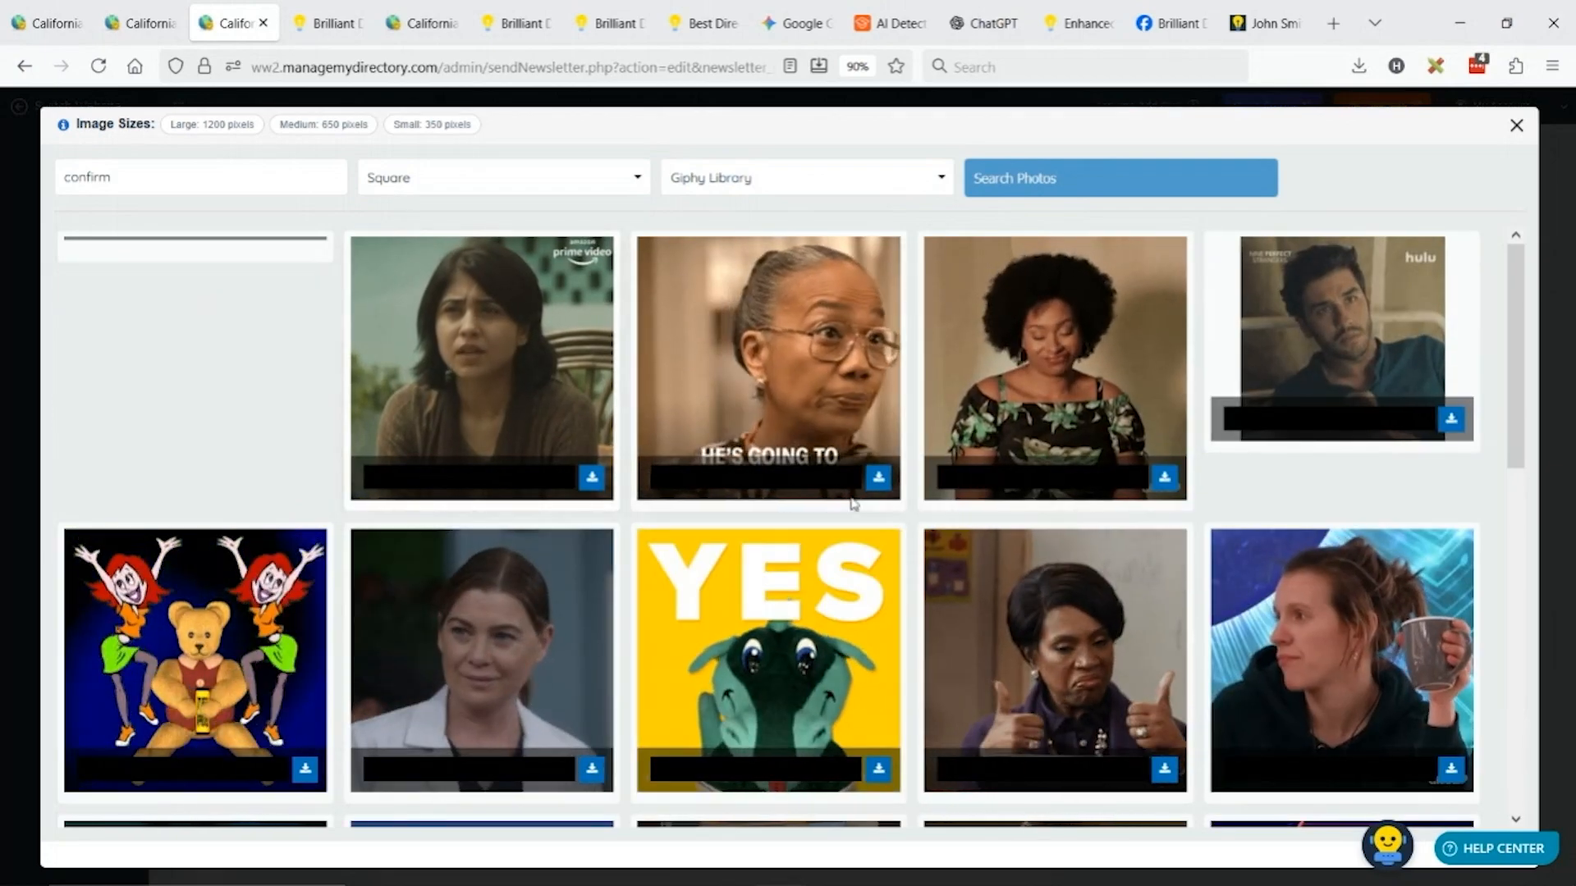
{"action": "scroll", "coordinate": [676, 543], "scroll_direction": "down", "scroll_amount": 2}
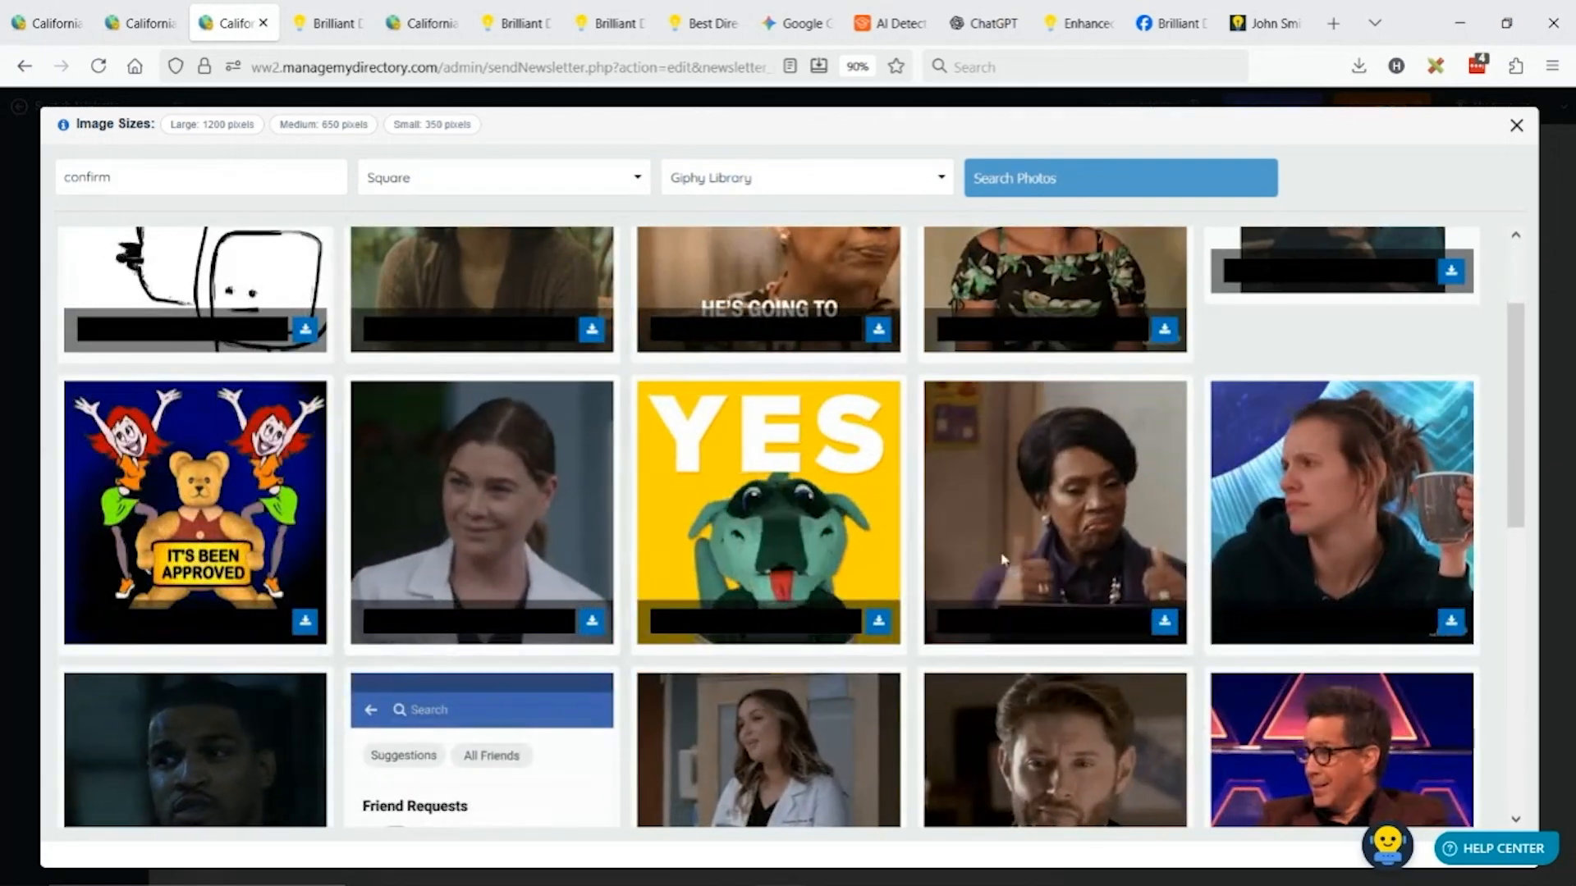
{"action": "scroll", "coordinate": [1372, 570], "scroll_direction": "down", "scroll_amount": 2}
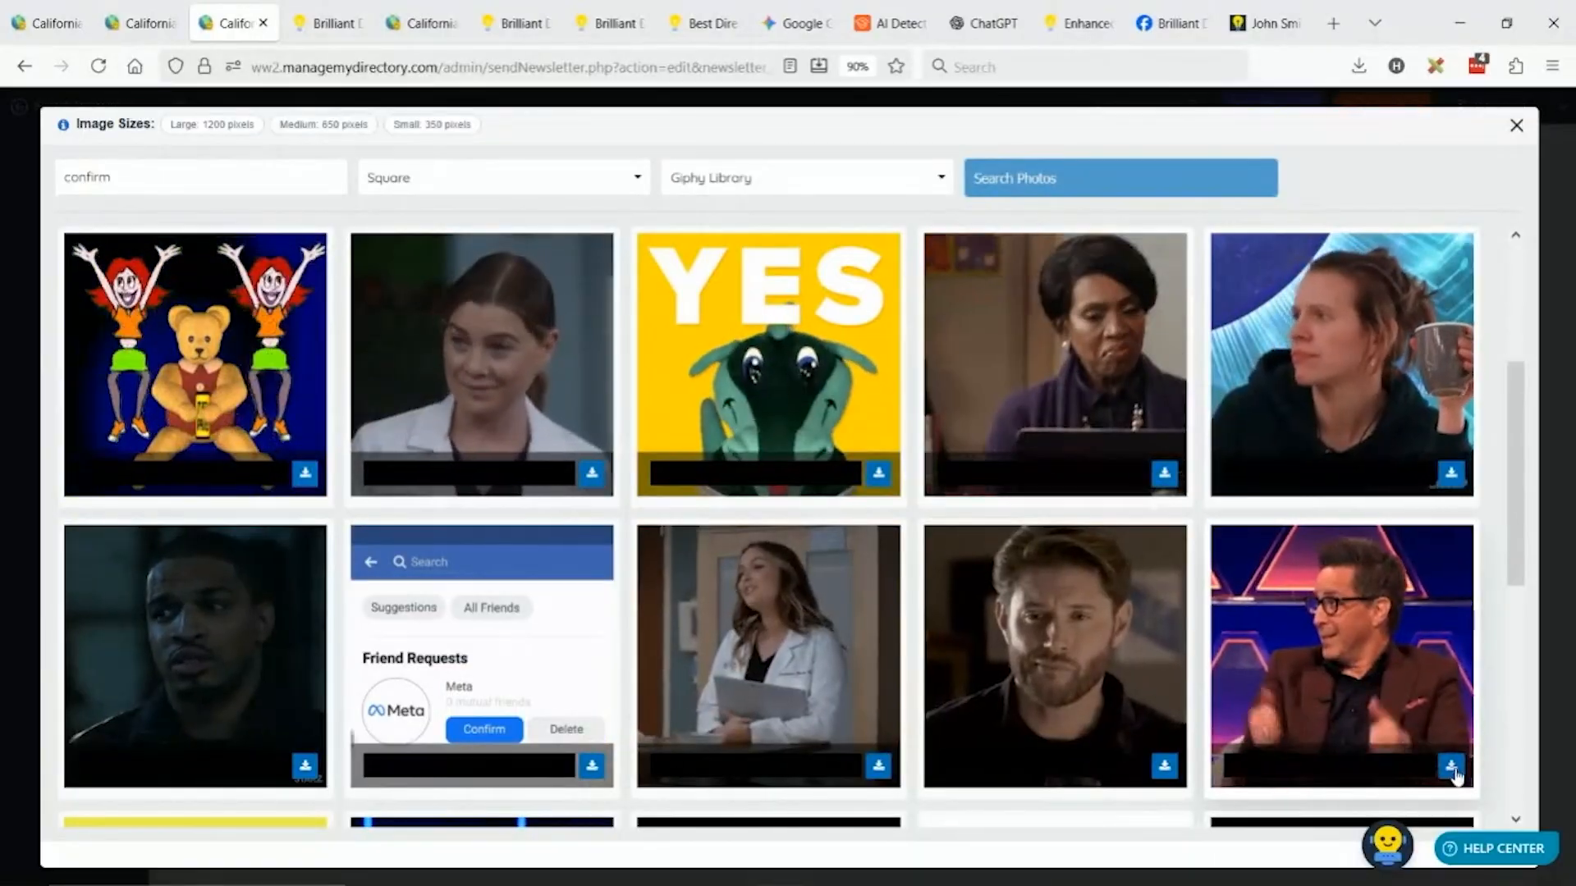
{"action": "left_click", "coordinate": [1449, 765]}
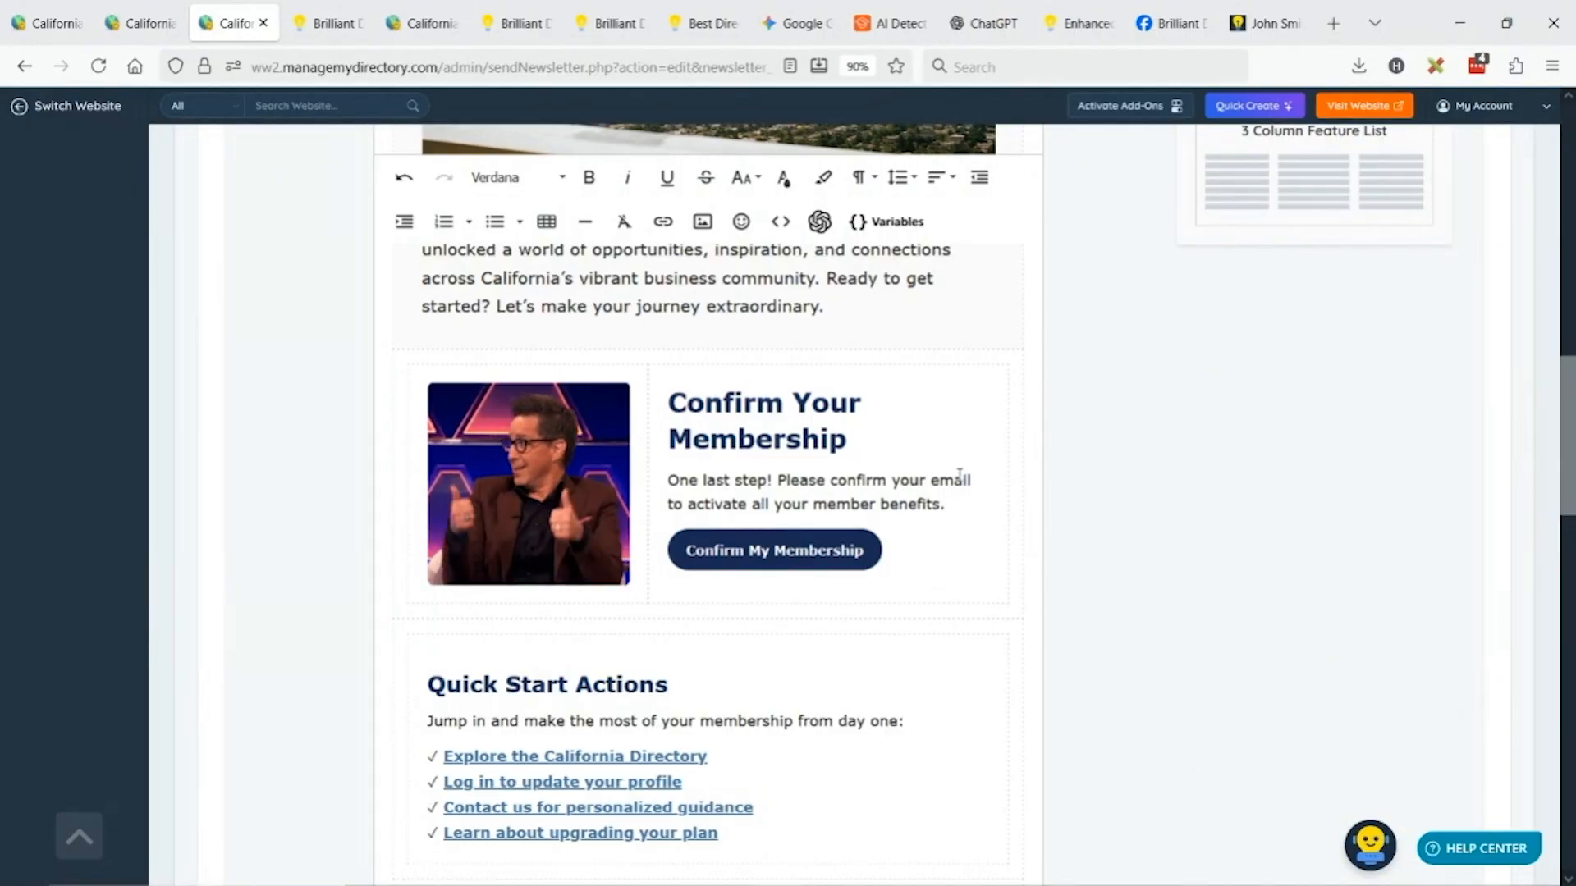
Delete the Unlock More with Pro table below the FB, YouTube and Community cards.
{"action": "scroll", "coordinate": [679, 522], "scroll_direction": "down", "scroll_amount": 7}
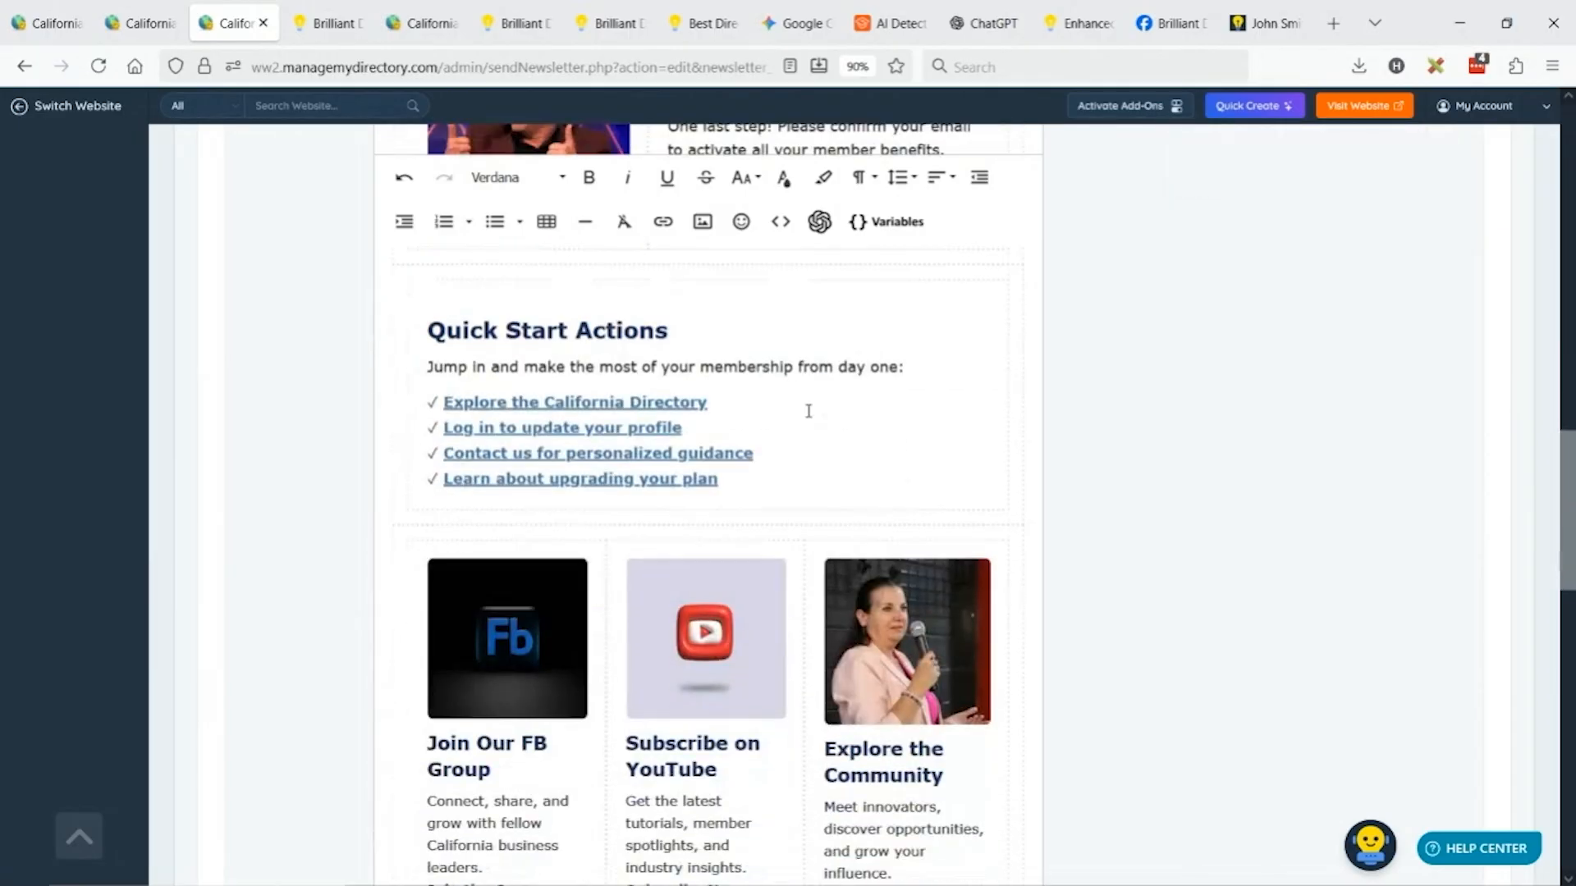
{"action": "scroll", "coordinate": [820, 408], "scroll_direction": "down", "scroll_amount": 2}
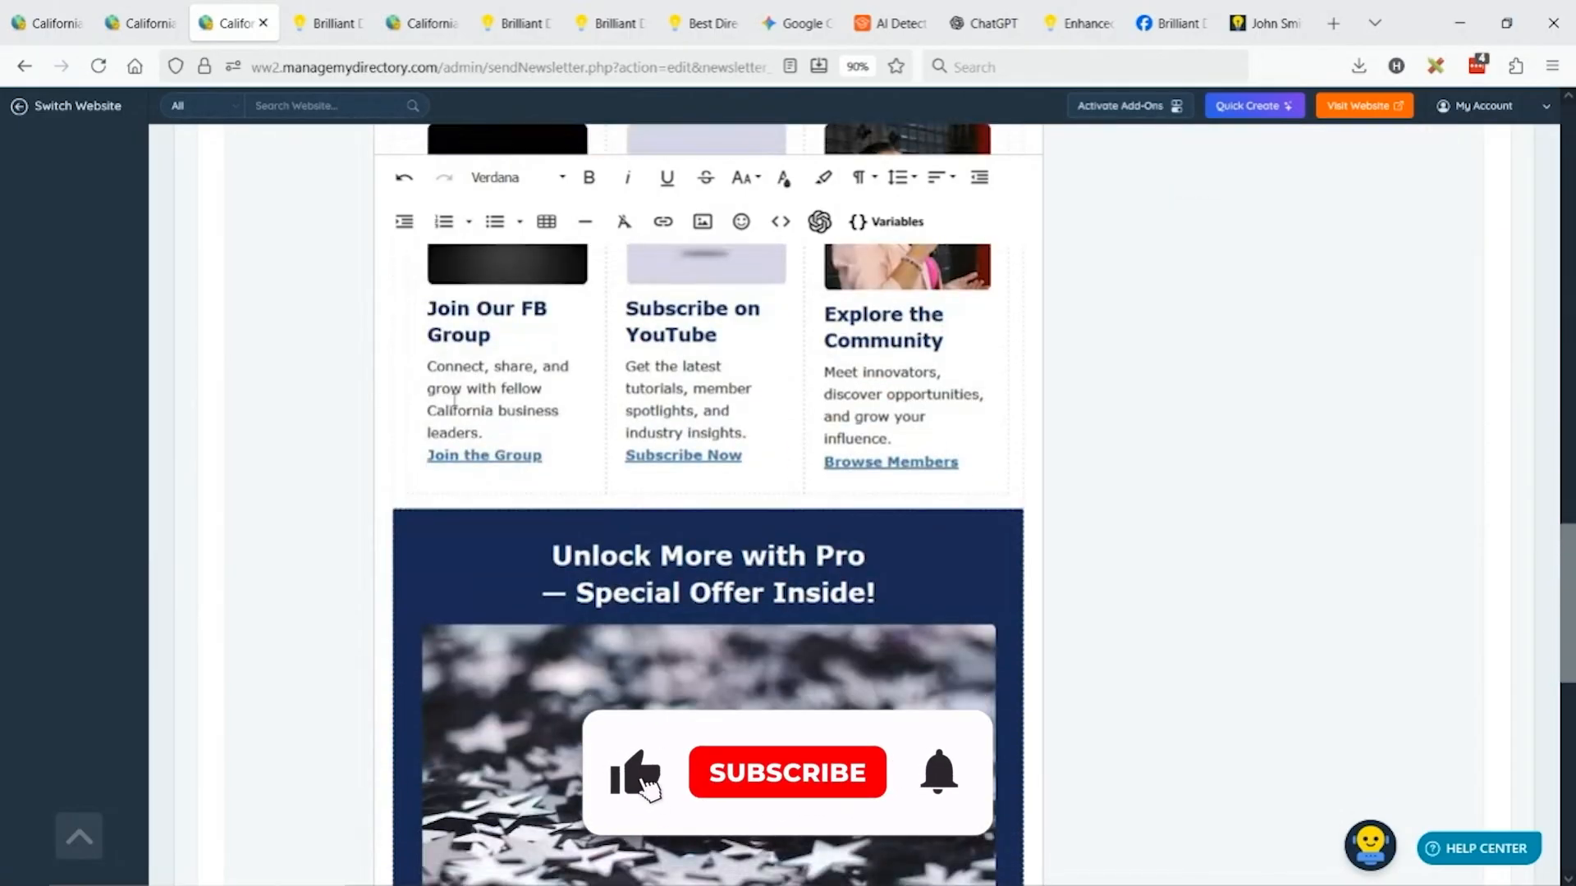
{"action": "left_click", "coordinate": [411, 376]}
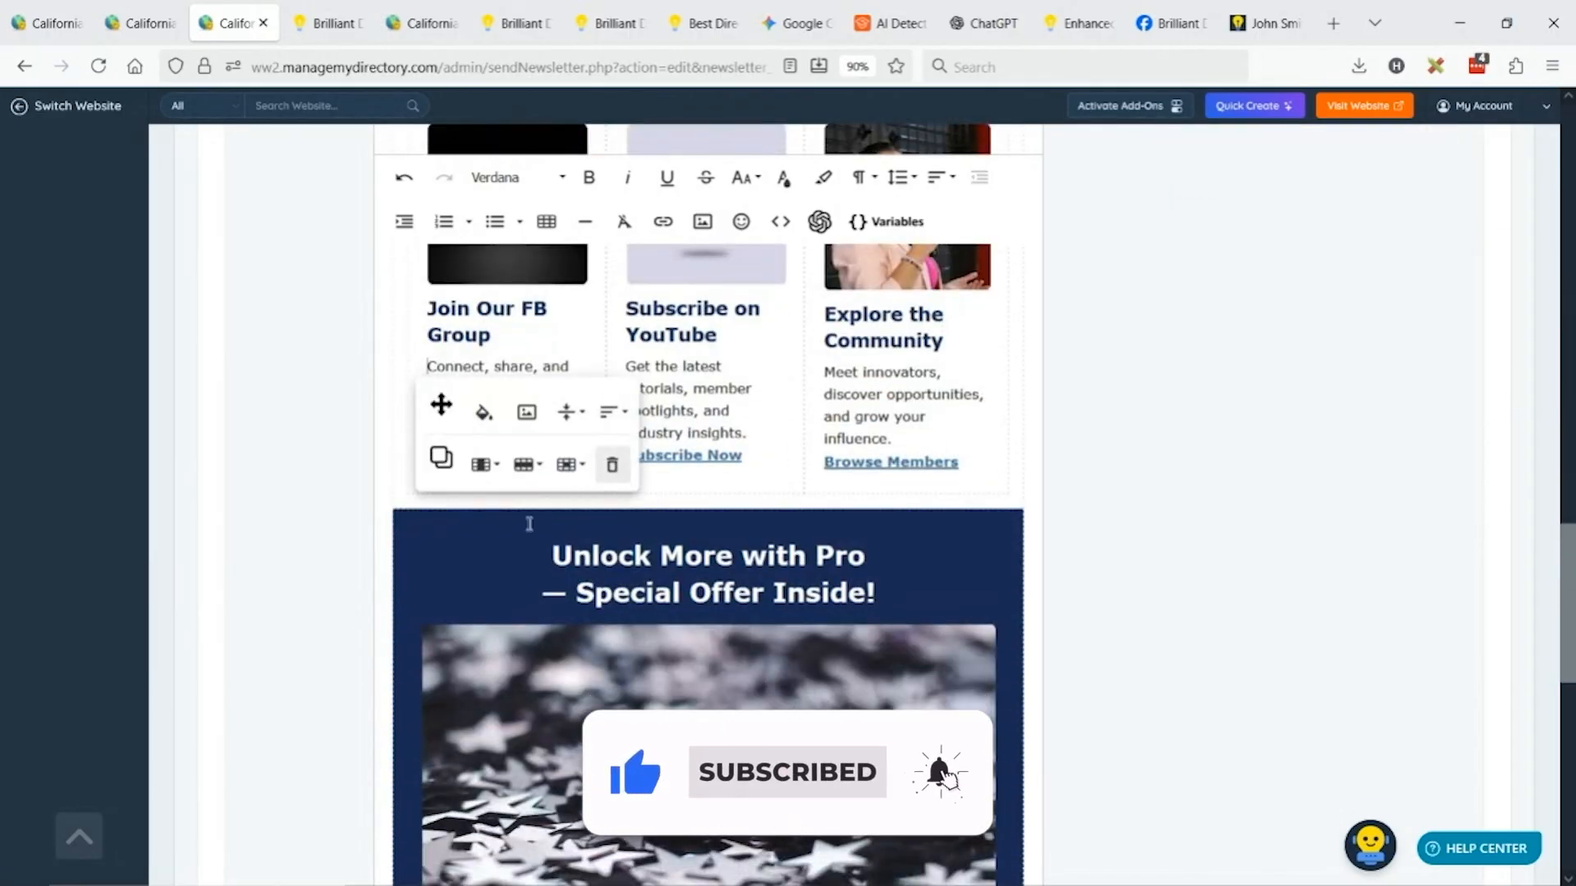
{"action": "left_click", "coordinate": [495, 551]}
{"action": "left_click", "coordinate": [705, 641]}
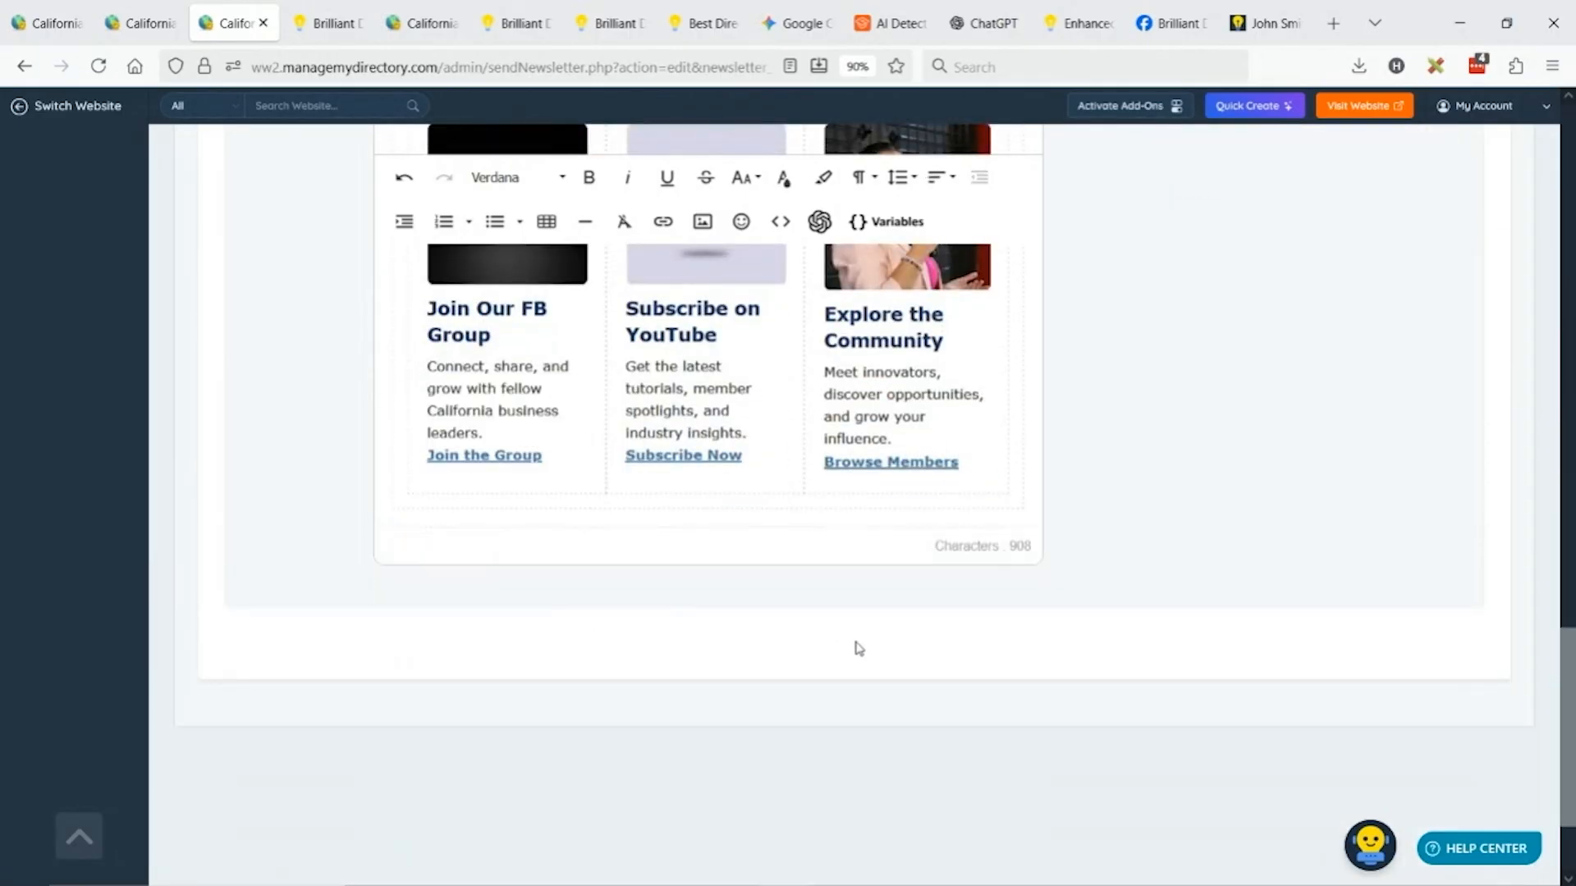